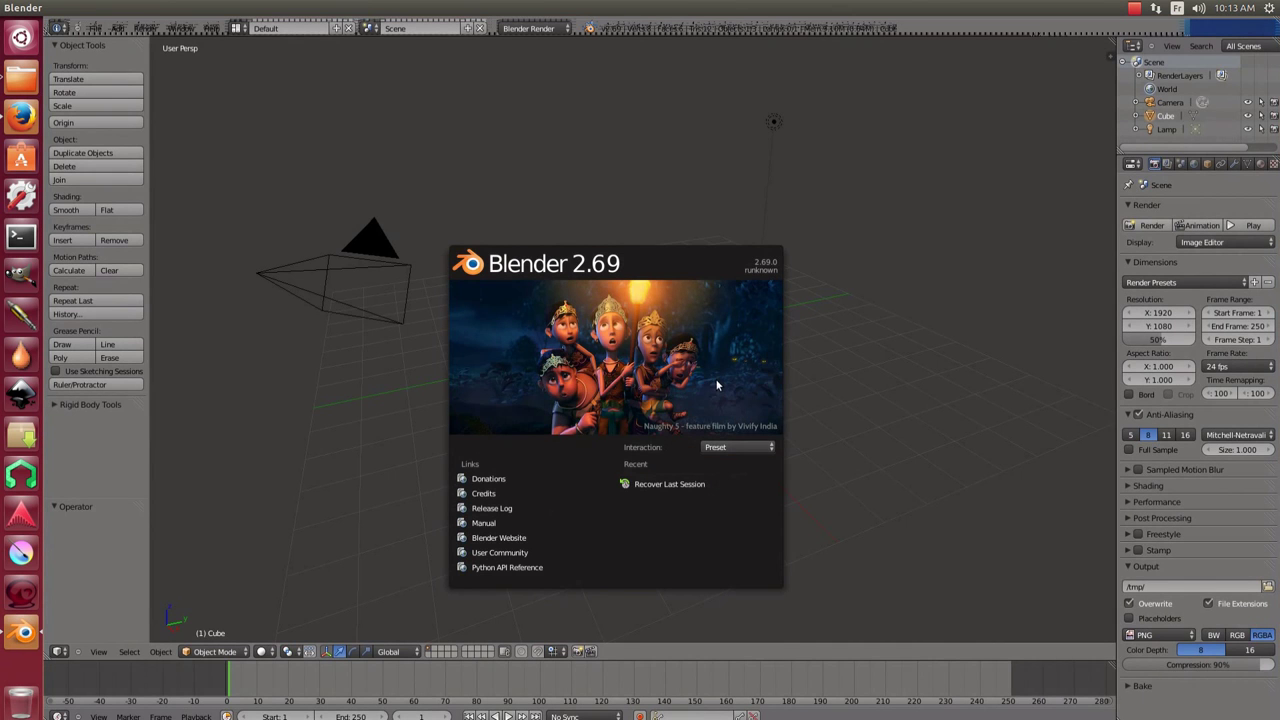
# Dismiss the splash screen and delete the camera and lamp, leaving only the cube.
pyautogui.click(608, 145)
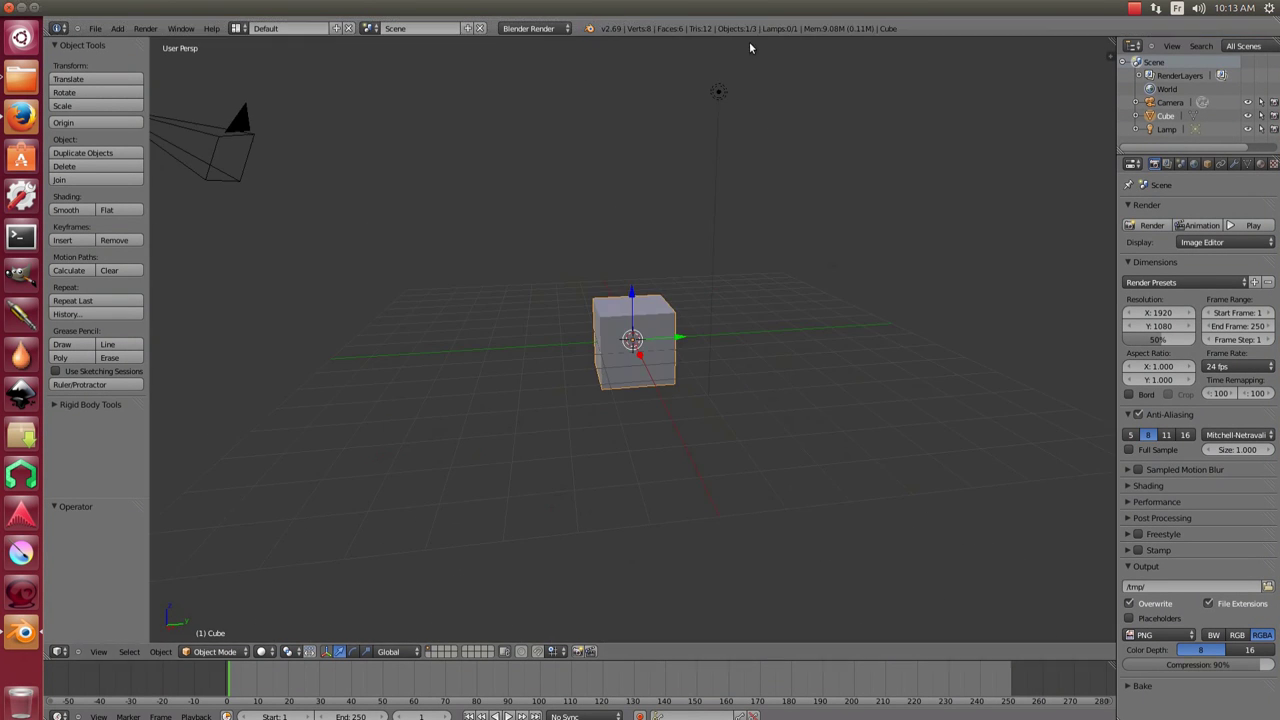
pyautogui.rightClick(229, 114)
pyautogui.press('x')
pyautogui.click(290, 252)
pyautogui.scroll(3, 655, 410)
# In Edit Mode, add a centred vertical loop cut through the cube.
pyautogui.press('Tab')
pyautogui.press('KP_1')
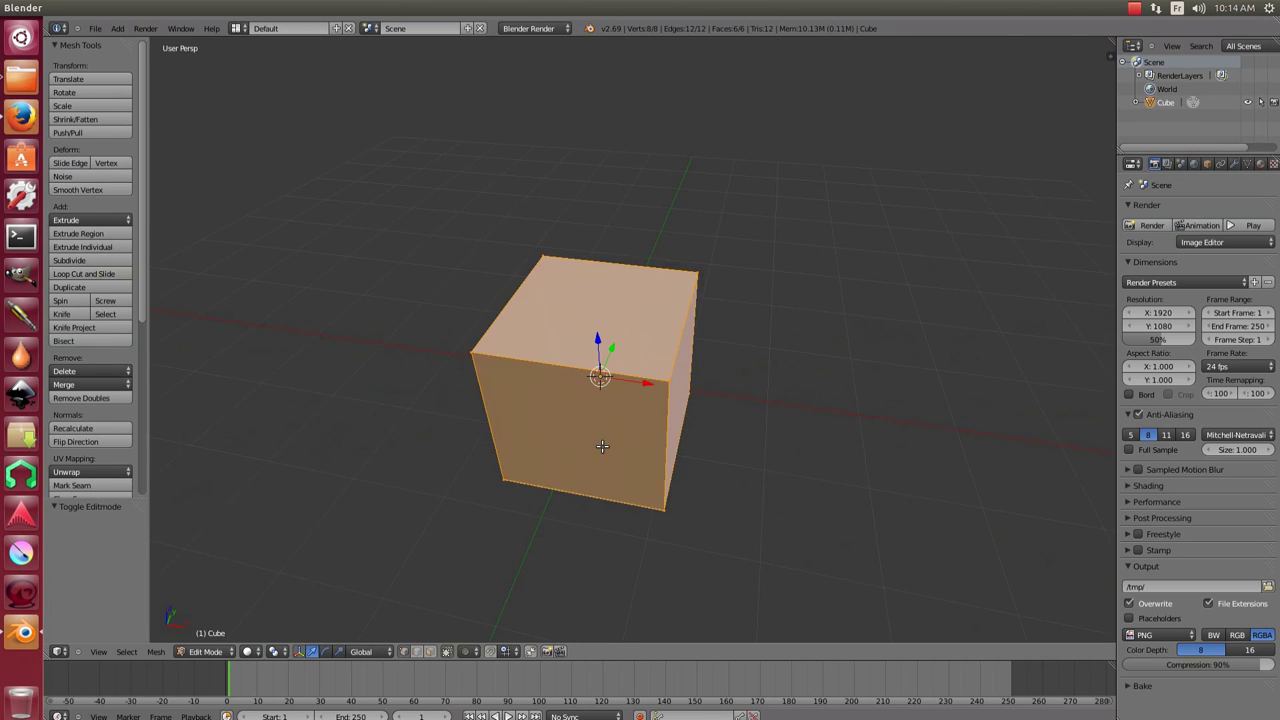
pyautogui.press('KP_5')
pyautogui.rightClick(545, 258)
pyautogui.press('b')
pyautogui.moveTo(489, 186); pyautogui.dragTo(589, 482)
pyautogui.press('KP_3')
pyautogui.hotkey('ctrl', 'r')
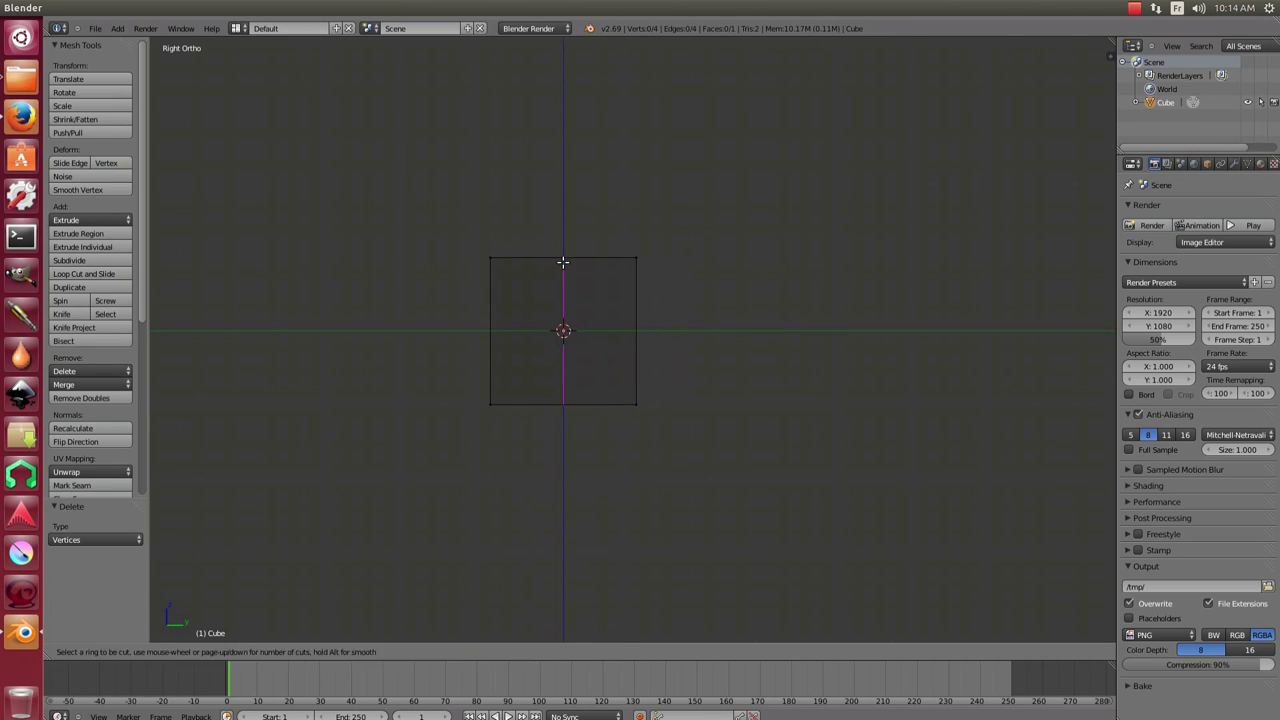
pyautogui.click(564, 250)
pyautogui.rightClick(564, 250)
# Delete the right half of the cube's vertices.
pyautogui.press('x')
pyautogui.click(716, 390)
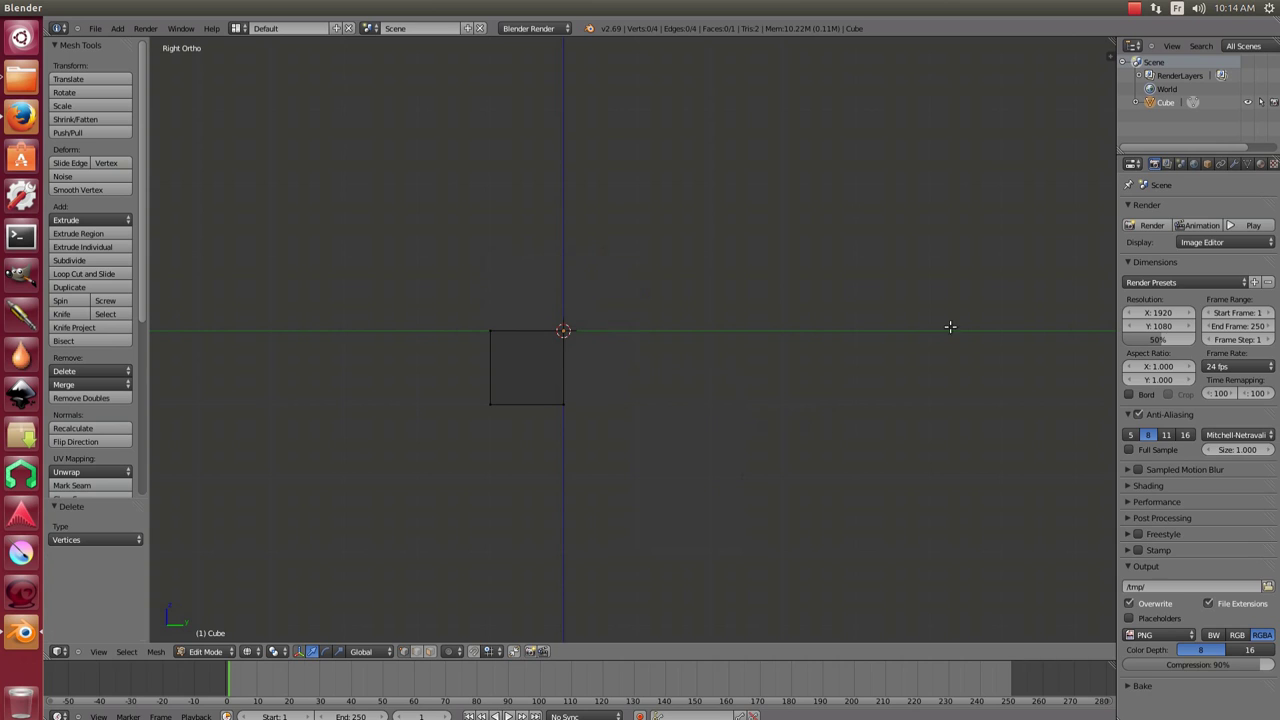
pyautogui.click(1234, 163)
# Add a Mirror modifier mirroring across Y and Z instead of X.
pyautogui.click(1188, 209)
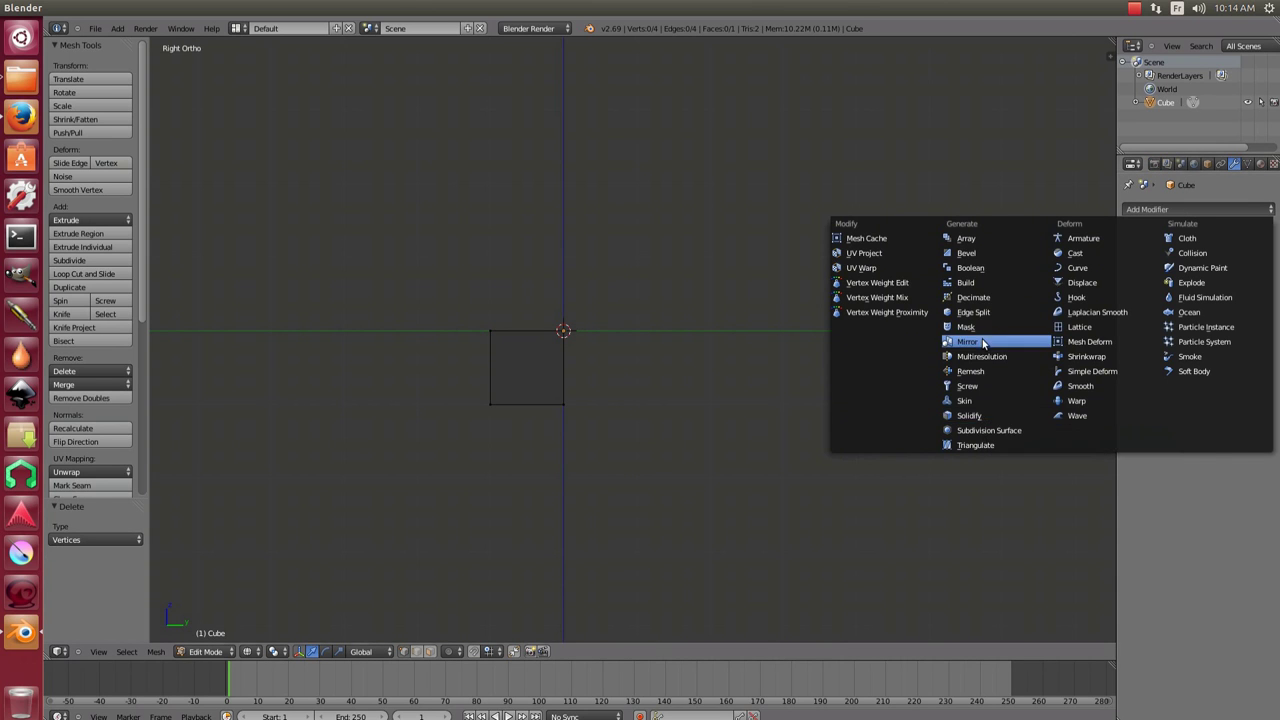
pyautogui.click(985, 341)
pyautogui.click(1132, 287)
pyautogui.click(1132, 302)
pyautogui.click(1132, 316)
pyautogui.scroll(2, 572, 419)
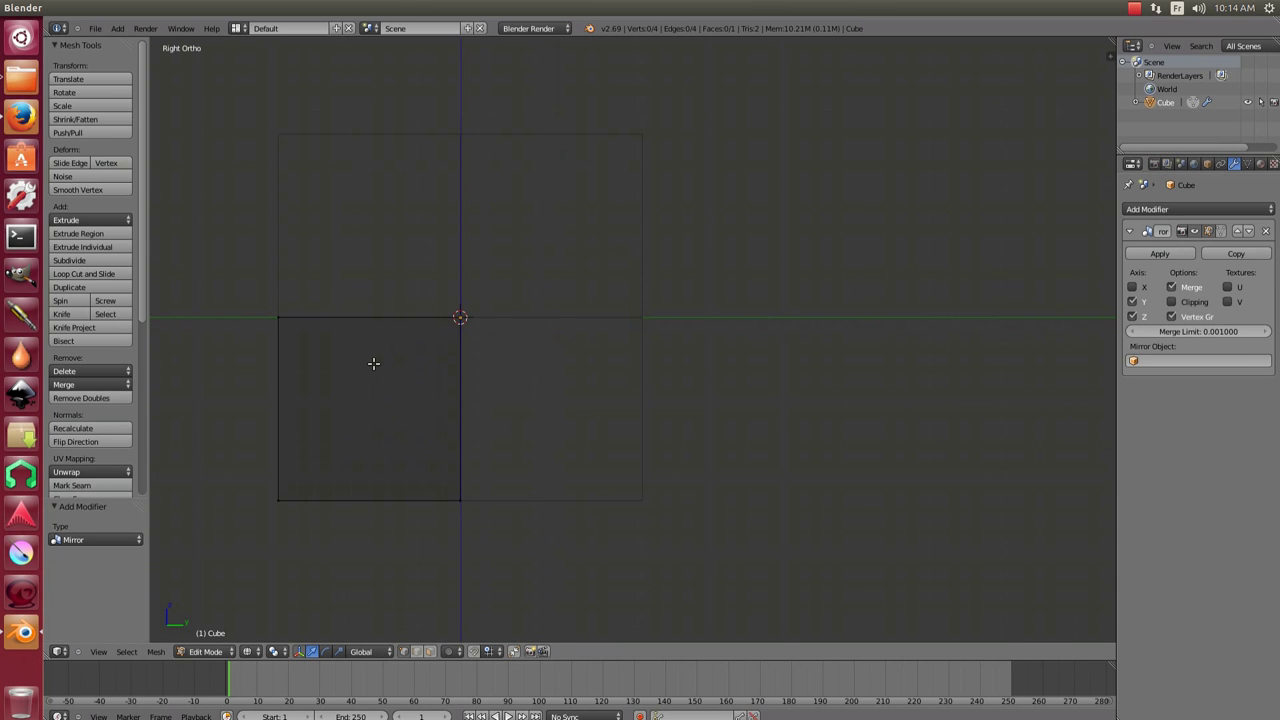
# Add a vertical and a horizontal loop cut to the half-mesh.
pyautogui.hotkey('ctrl', 'r')
pyautogui.click(351, 325)
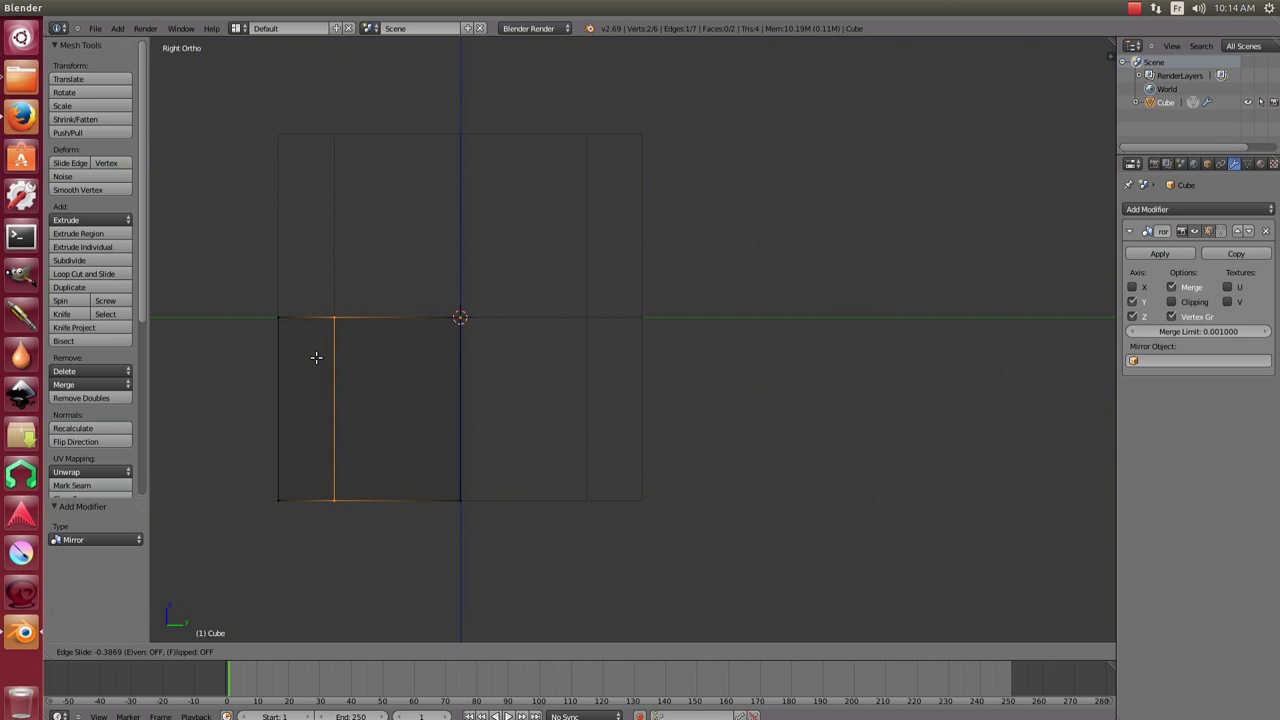
pyautogui.click(316, 357)
pyautogui.hotkey('ctrl', 'r')
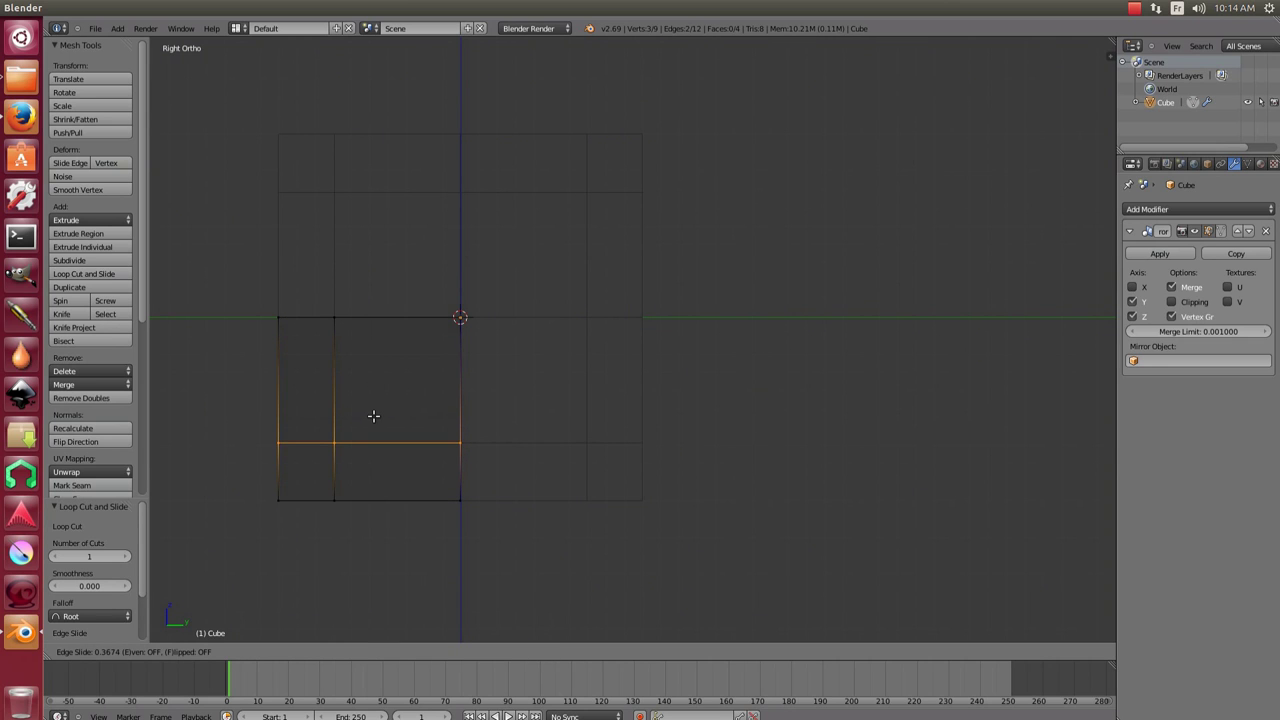
pyautogui.click(372, 418)
pyautogui.scroll(3, 372, 418)
pyautogui.moveTo(371, 426); pyautogui.dragTo(695, 401)
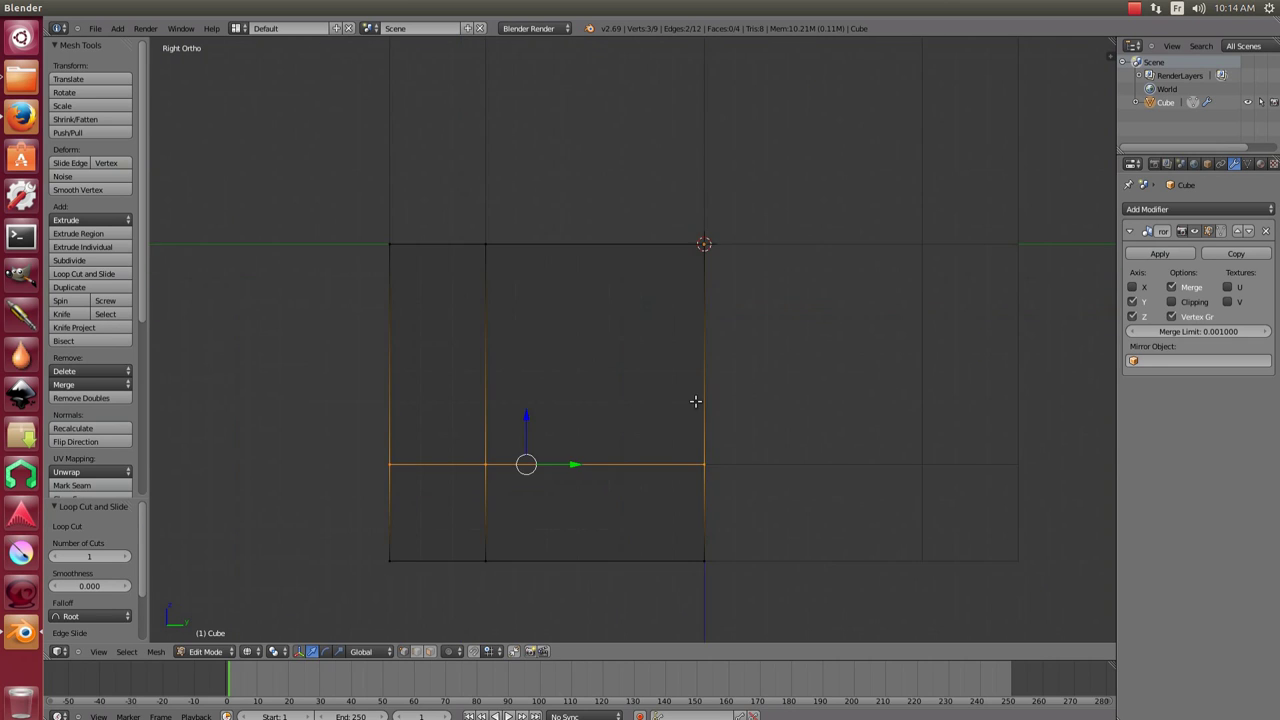
# Delete the upper-right face of the mesh.
pyautogui.hotkey('ctrl', 'r')
pyautogui.rightClick(562, 485)
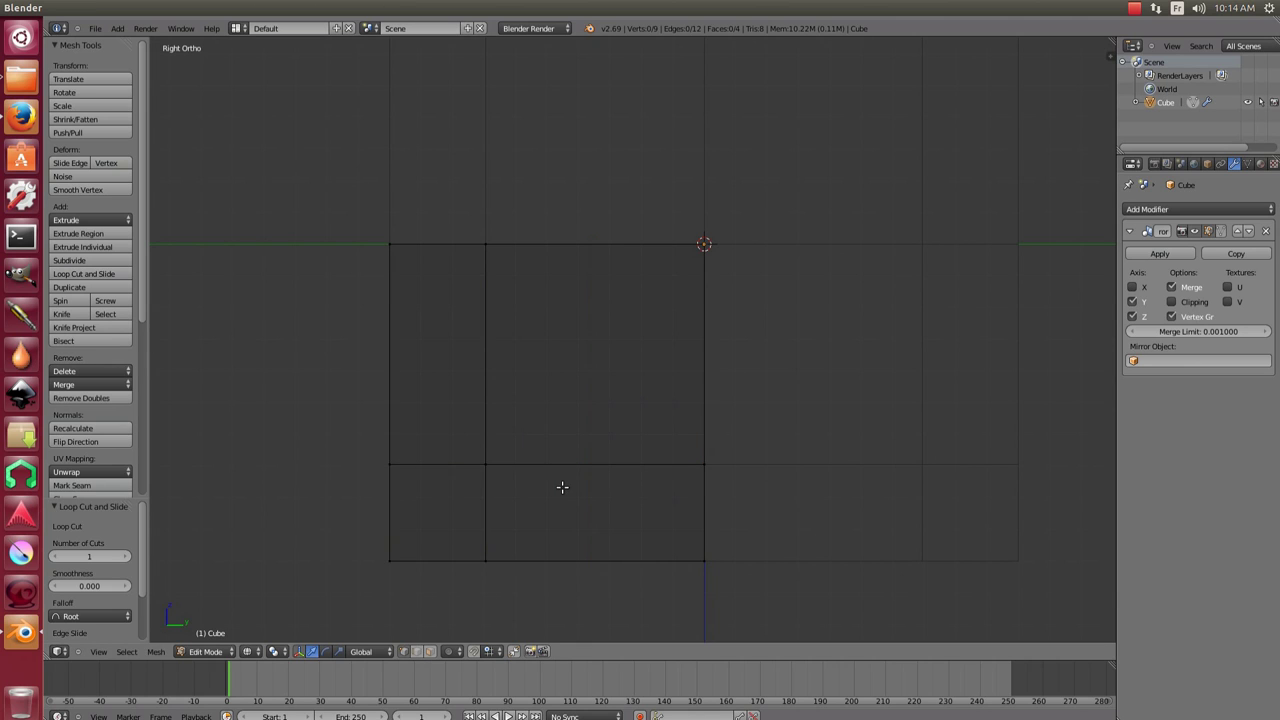
pyautogui.rightClick(545, 400)
pyautogui.press('x')
pyautogui.click(540, 397)
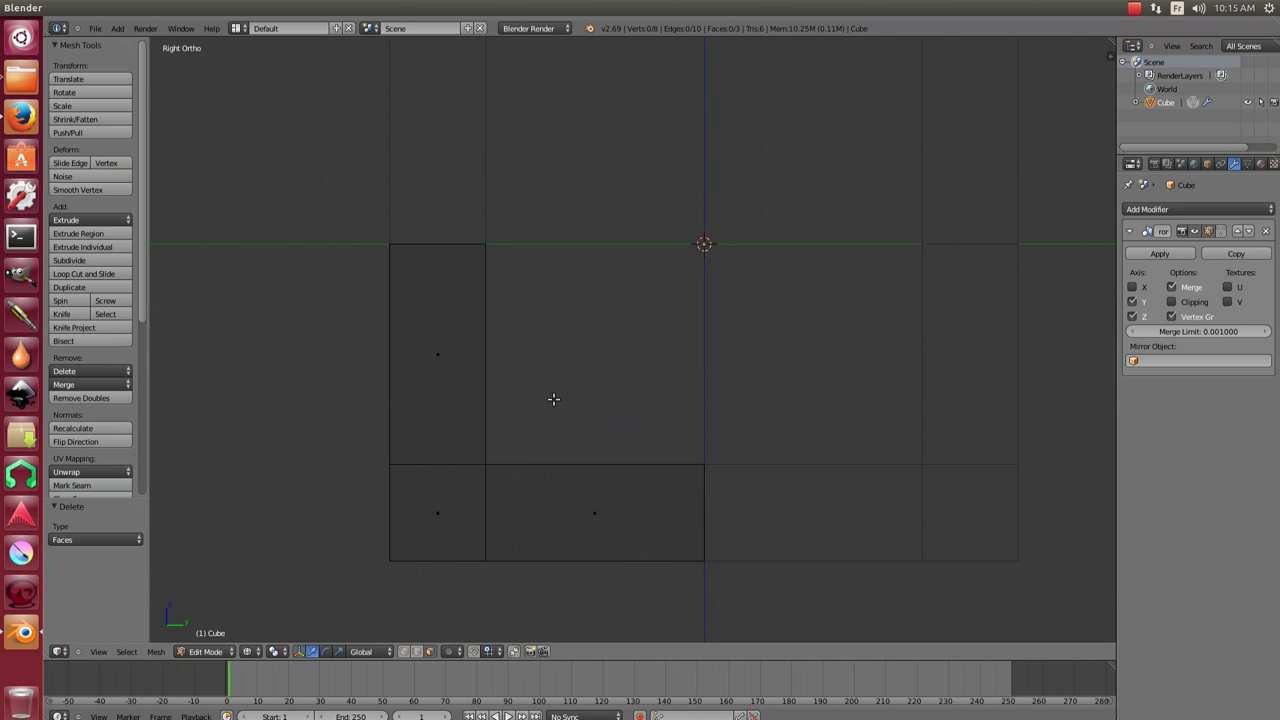
# Add loop cuts in the left and bottom faces, then select two edges in edge mode.
pyautogui.hotkey('ctrl', 'r')
pyautogui.click(431, 411)
pyautogui.click(438, 457)
pyautogui.hotkey('ctrl', 'r')
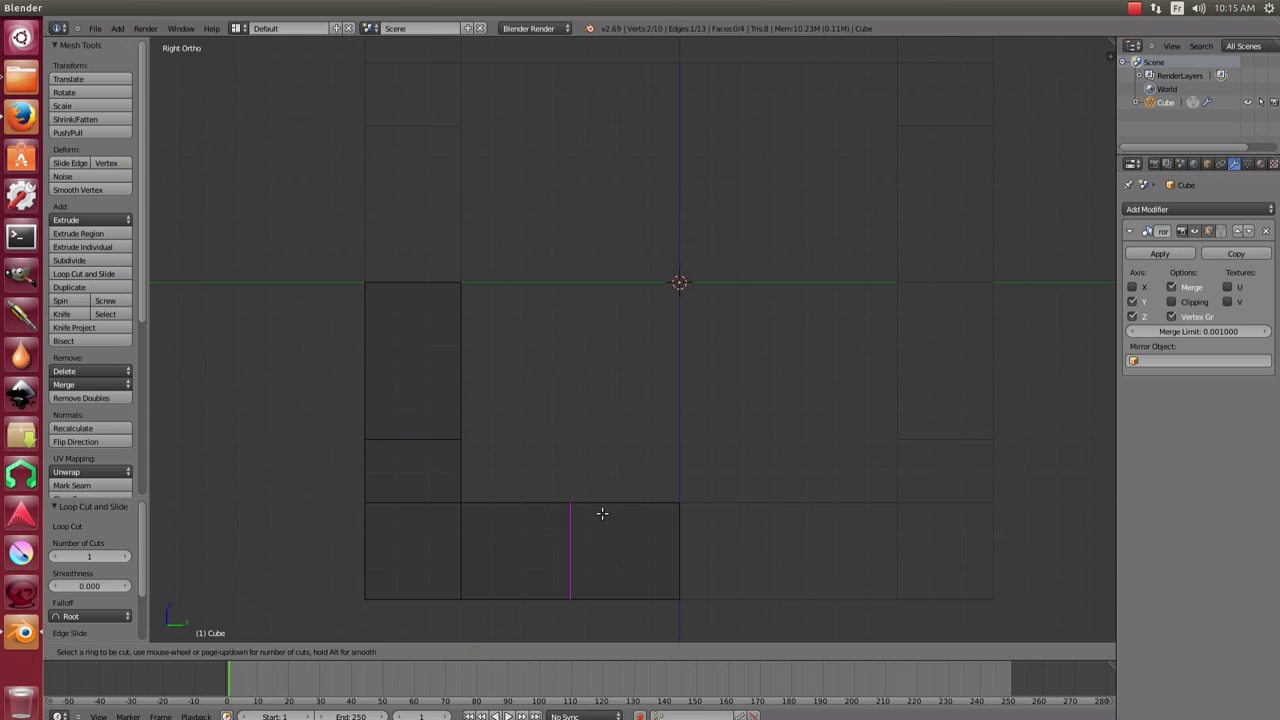
pyautogui.click(553, 535)
pyautogui.hotkey('ctrl', 'Tab')
pyautogui.click(430, 420)
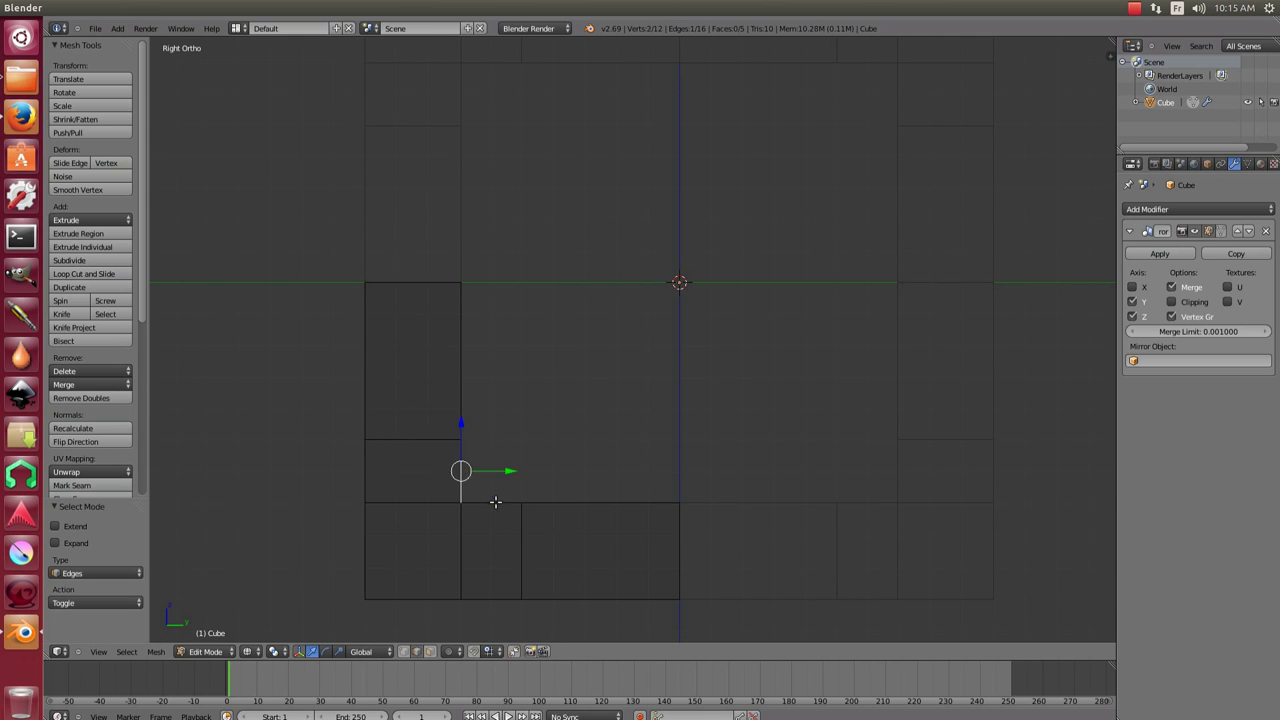
pyautogui.keyDown('shift'); pyautogui.rightClick(495, 502); pyautogui.keyUp('shift')
# Fill and extrude a triangle between the edges, then remove doubles across the whole mesh.
pyautogui.press('f')
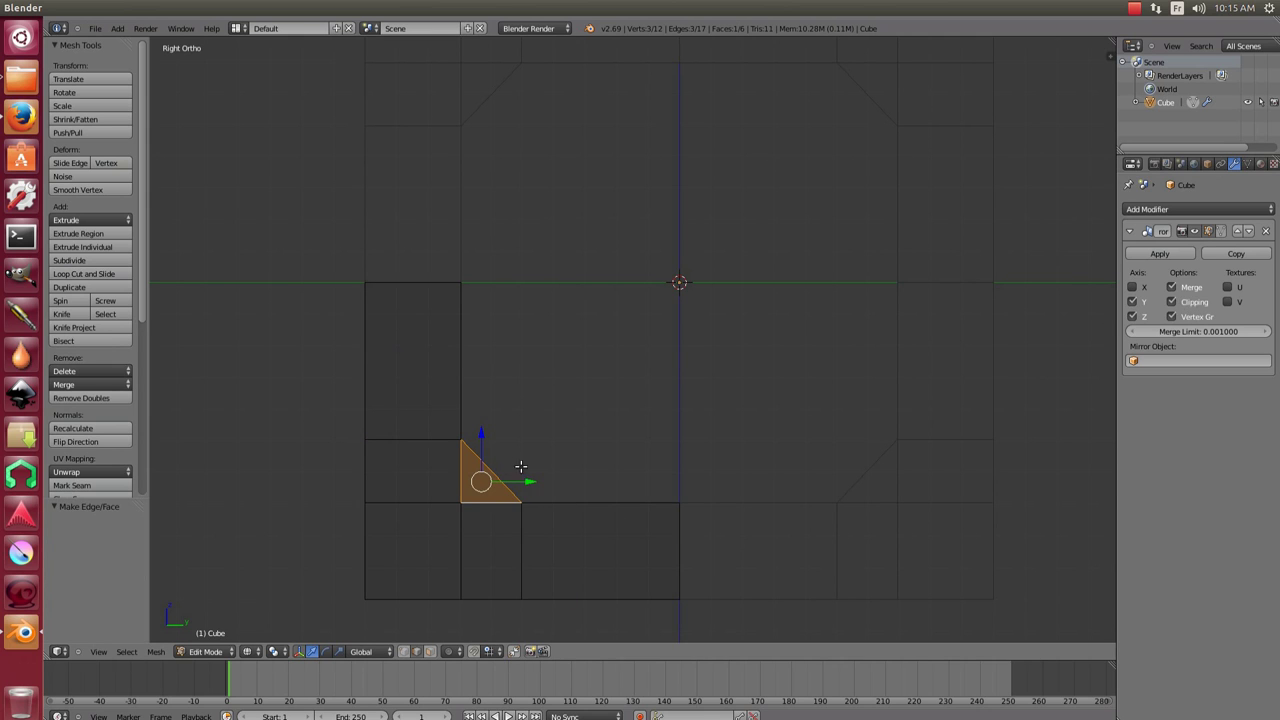
pyautogui.press('e')
pyautogui.click(563, 334)
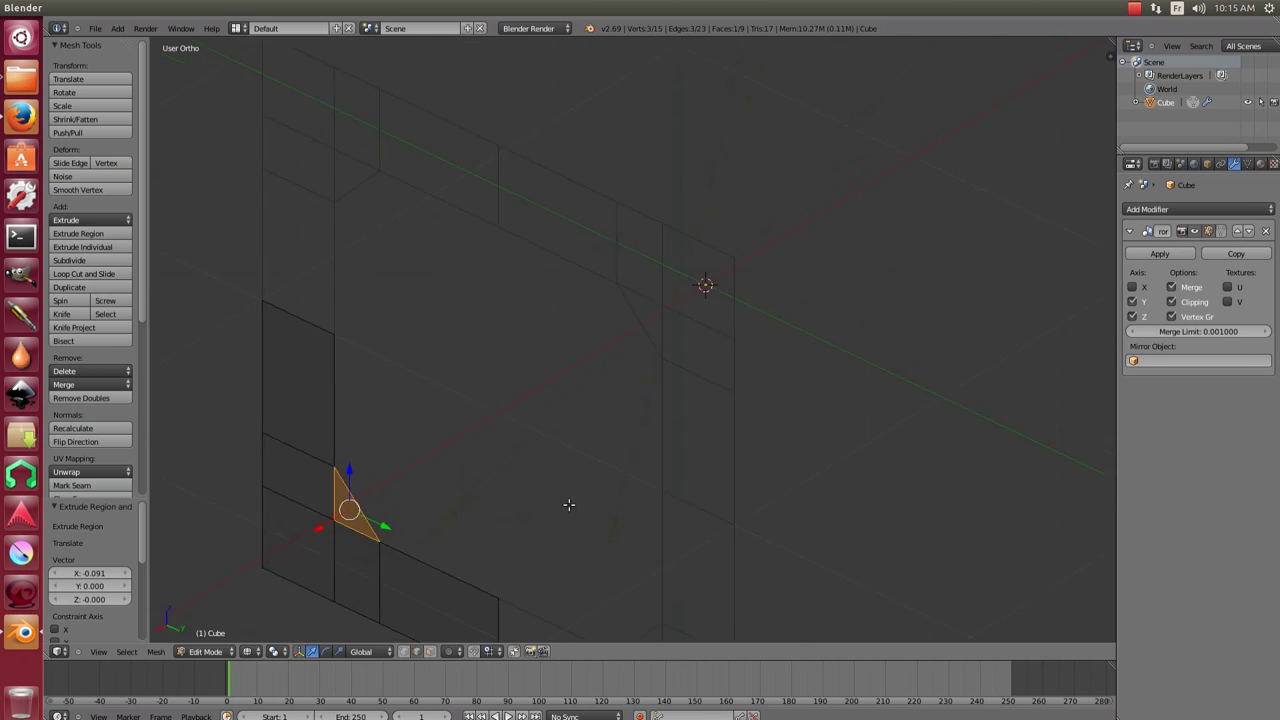
pyautogui.hotkey('ctrl', 'Tab')
pyautogui.click(457, 467)
pyautogui.press('a')
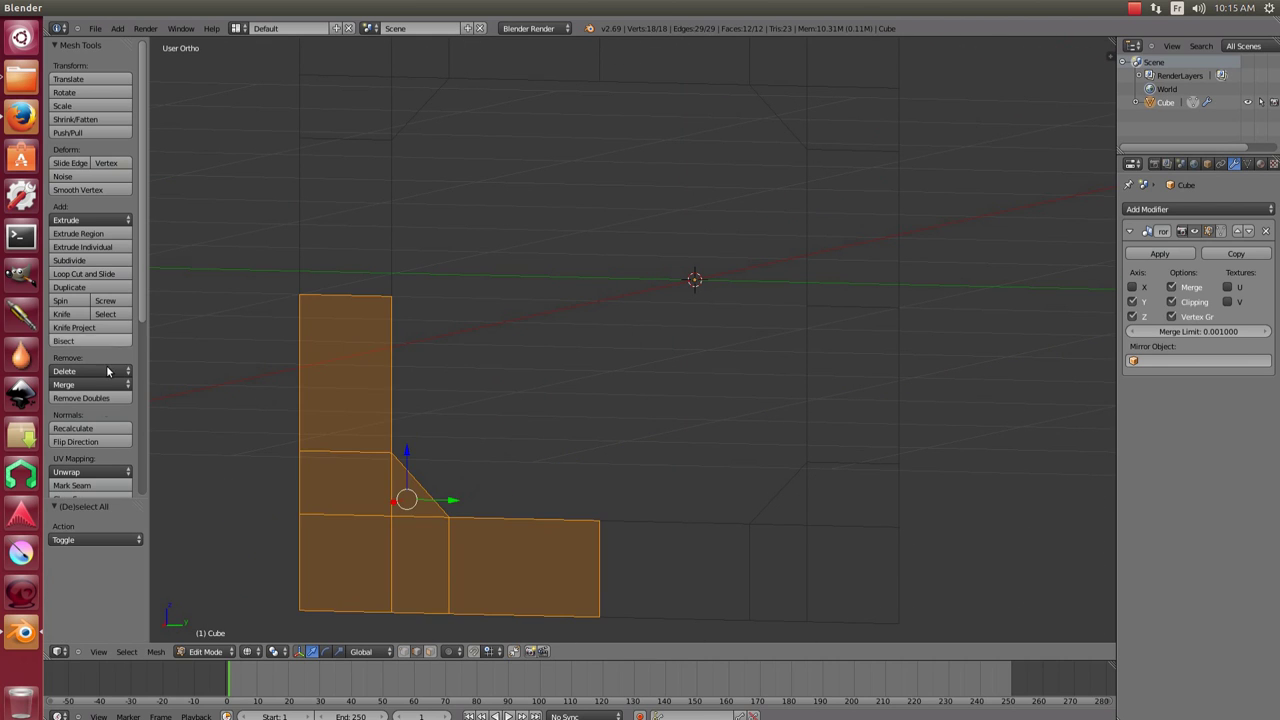
pyautogui.click(81, 398)
# Move a triangle edge to form the diagonal brace strip and fill its face.
pyautogui.rightClick(414, 492)
pyautogui.press('KP_1')
pyautogui.press('KP_3')
pyautogui.press('g')
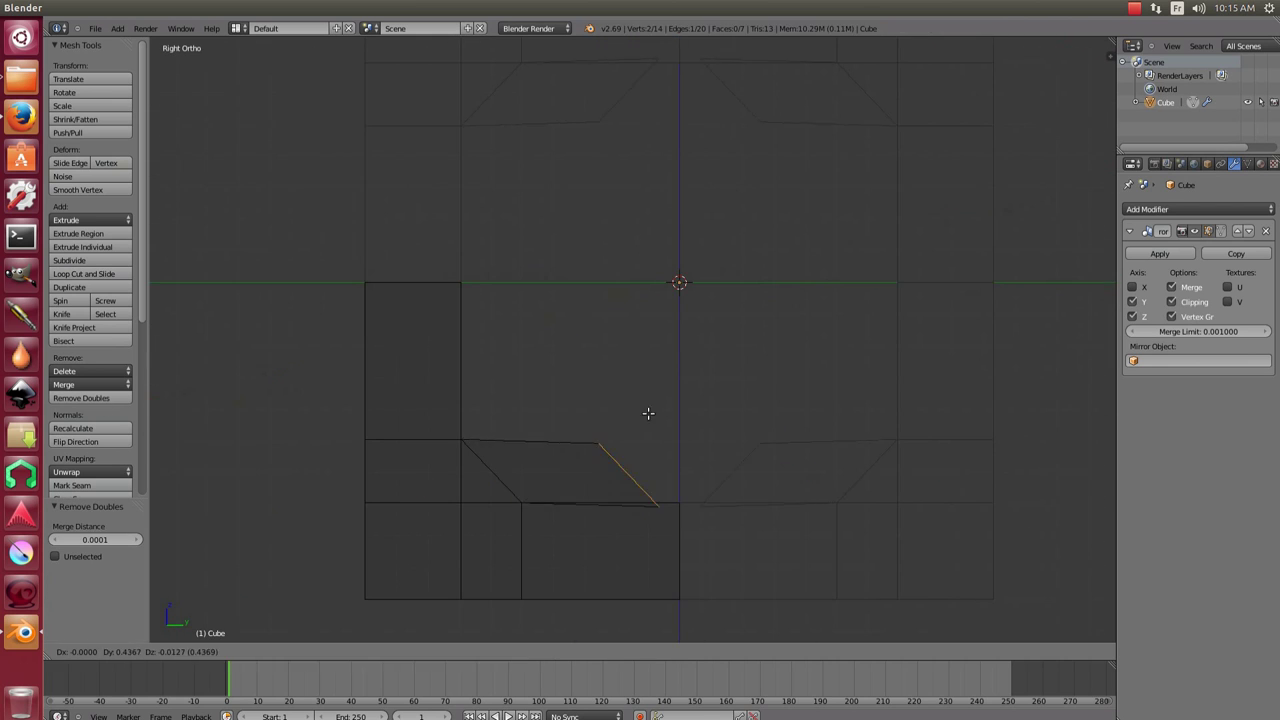
pyautogui.click(667, 269)
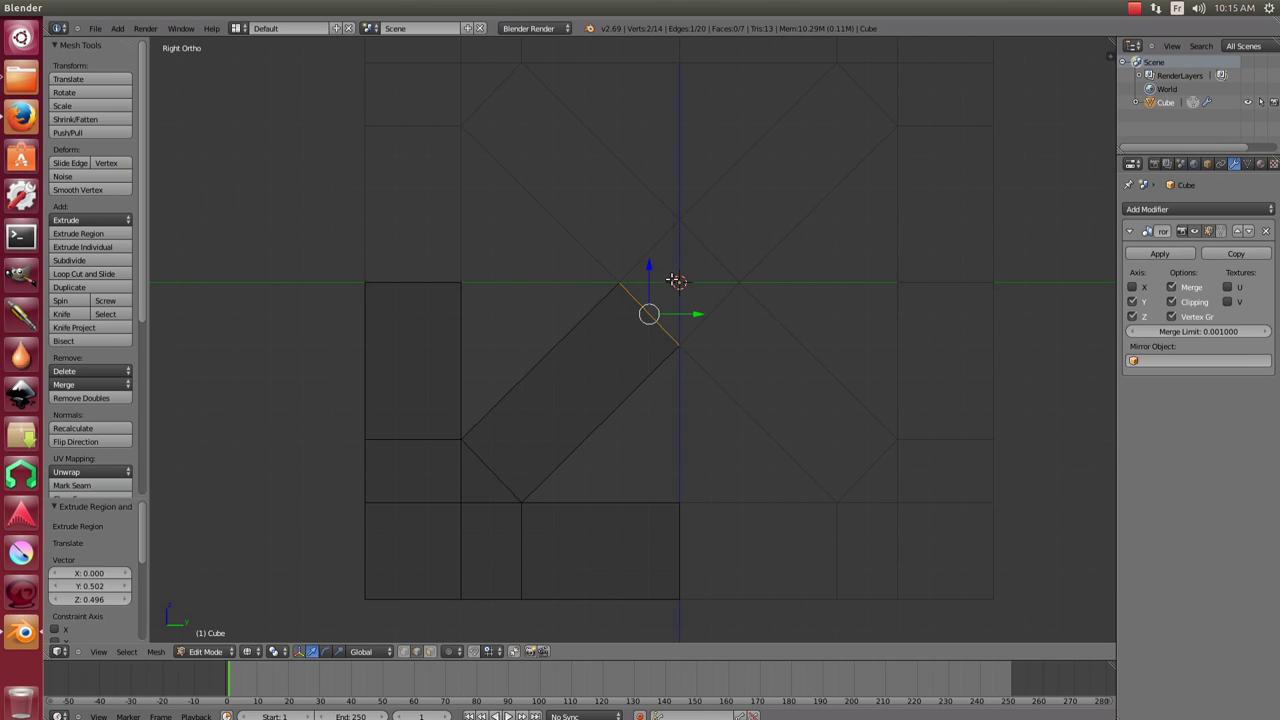
pyautogui.press('f')
# Extrude the upper and lower triangular faces slightly outward.
pyautogui.hotkey('ctrl', 'Tab')
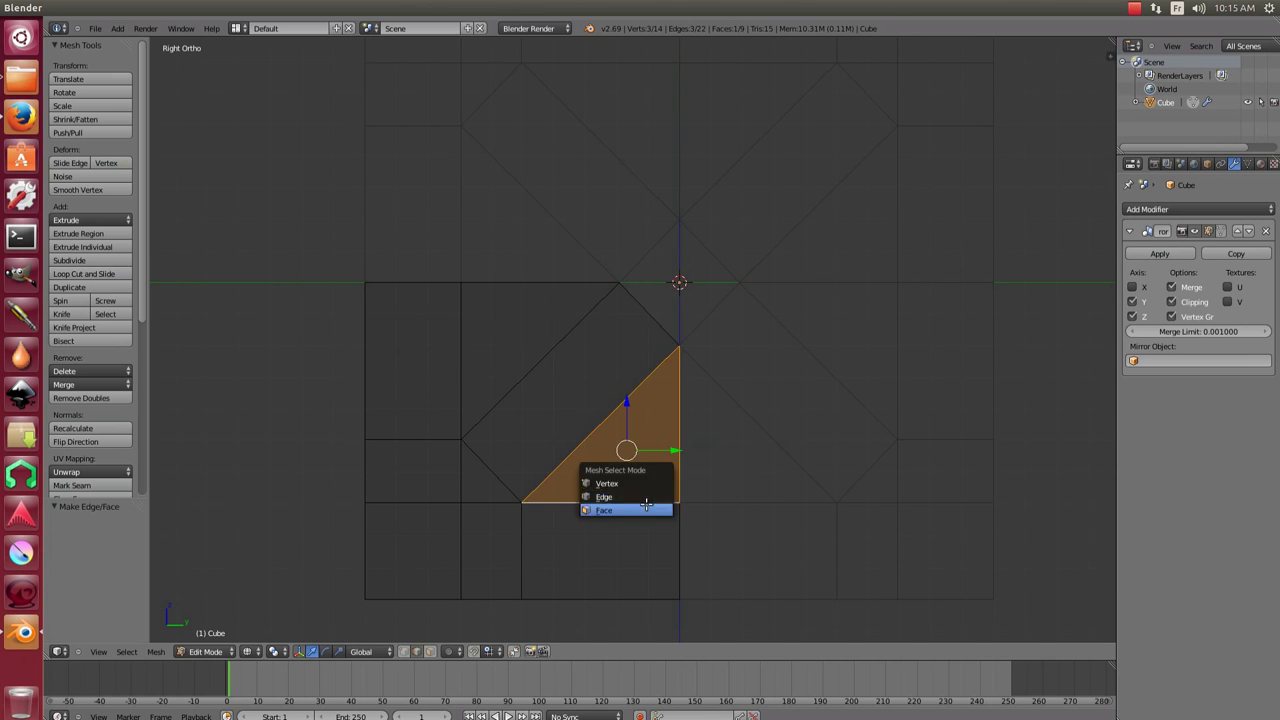
pyautogui.click(620, 500)
pyautogui.rightClick(510, 335)
pyautogui.keyDown('shift'); pyautogui.rightClick(625, 450); pyautogui.keyUp('shift')
pyautogui.press('e')
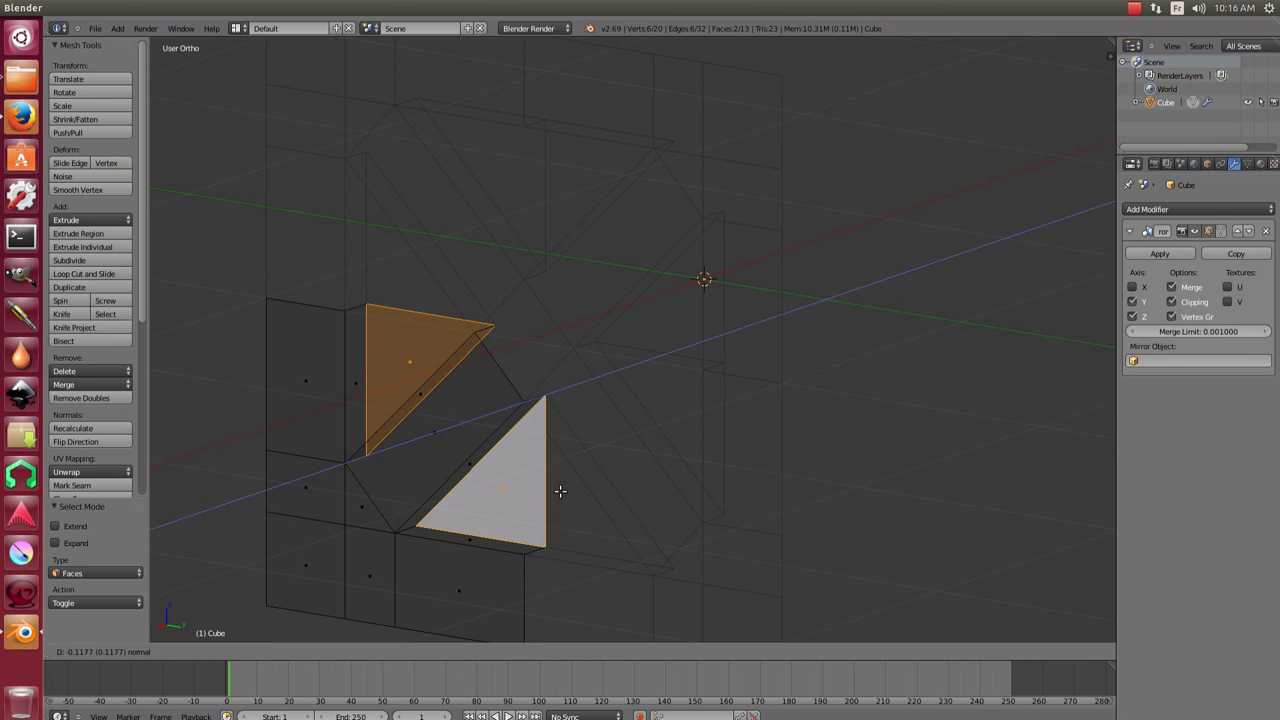
pyautogui.click(552, 501)
pyautogui.press('KP_3')
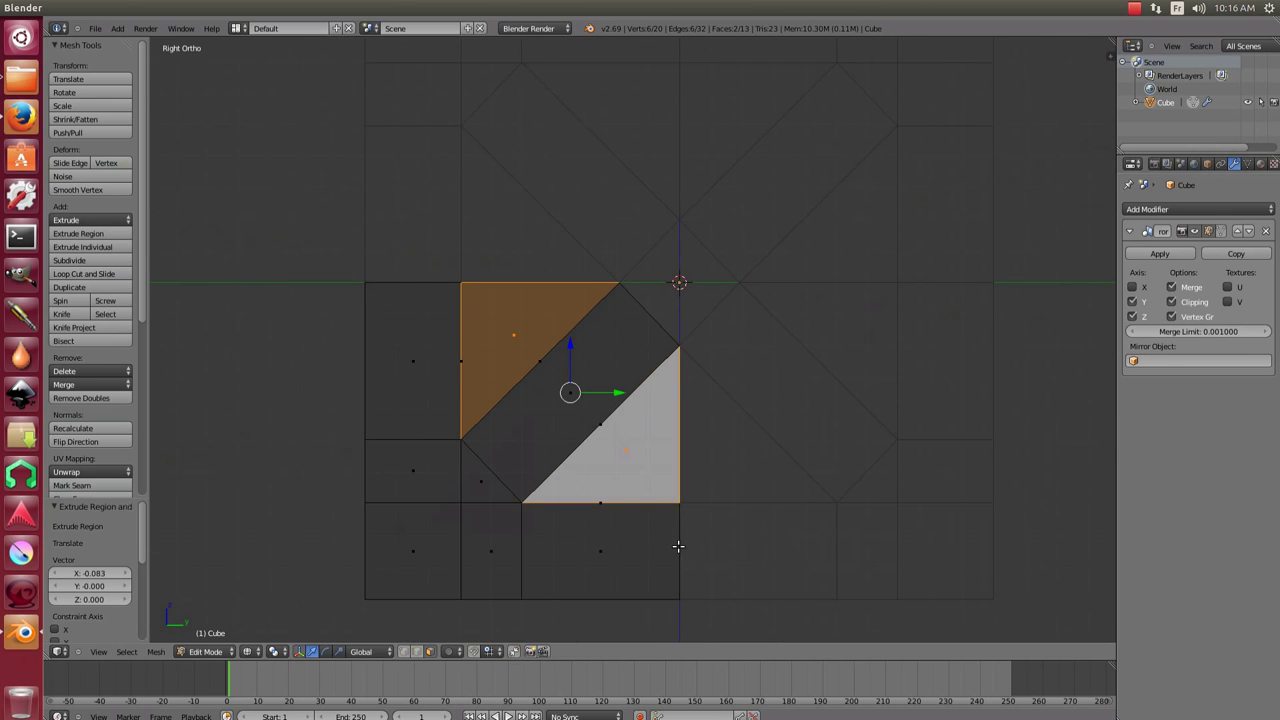
pyautogui.scroll(3, 650, 545)
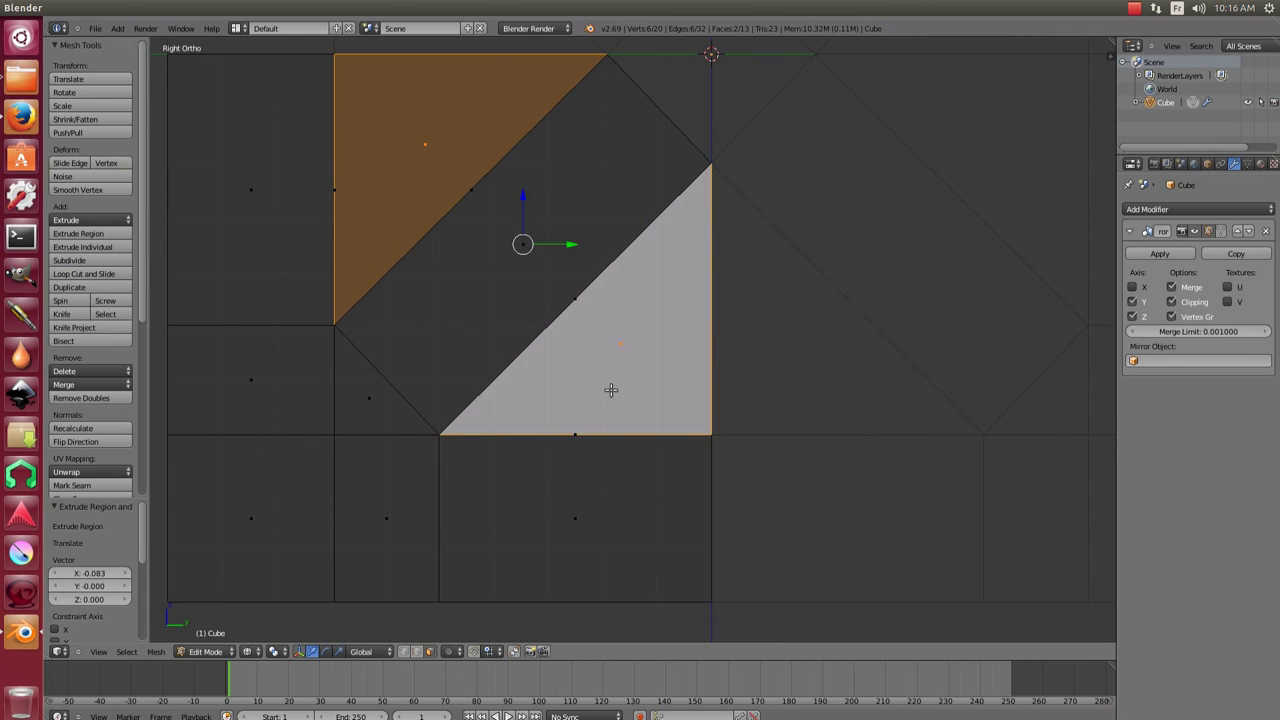
pyautogui.hotkey('ctrl', 'Tab')
pyautogui.click(545, 372)
# Select the whole mesh and recalculate its normals, checking the result in Right Ortho.
pyautogui.press('a')
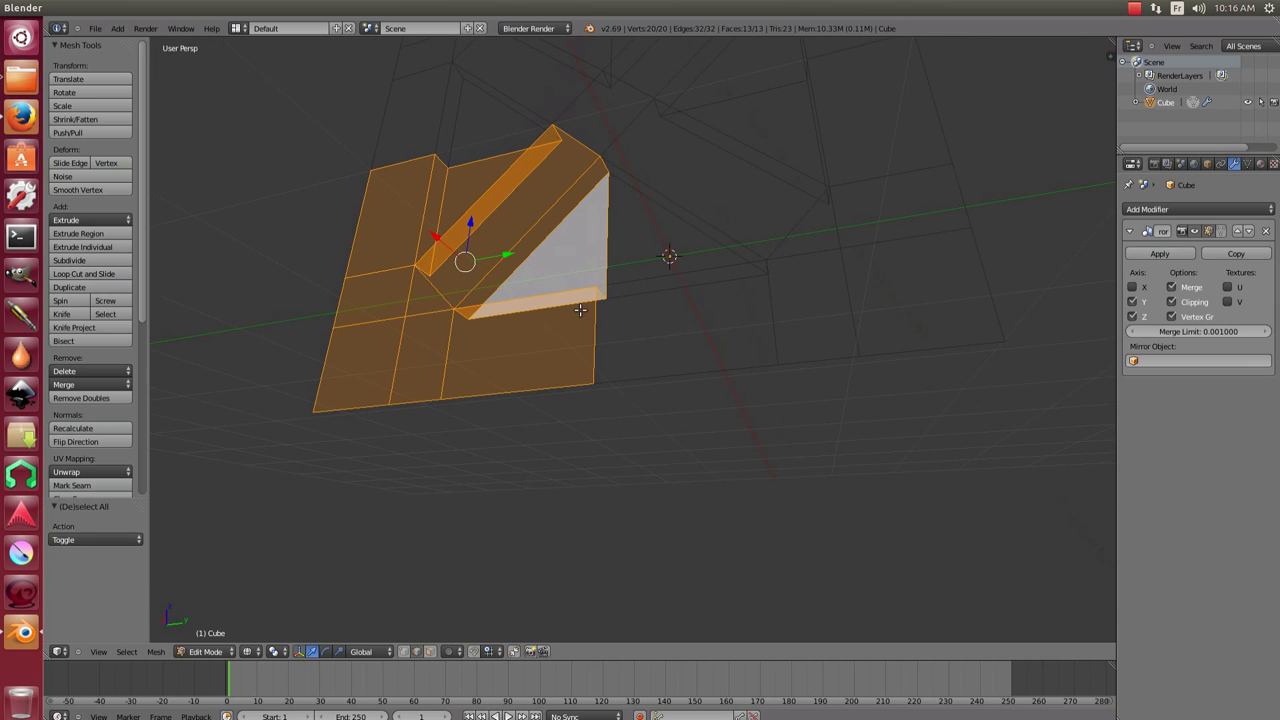
pyautogui.scroll(-4, 140, 260)
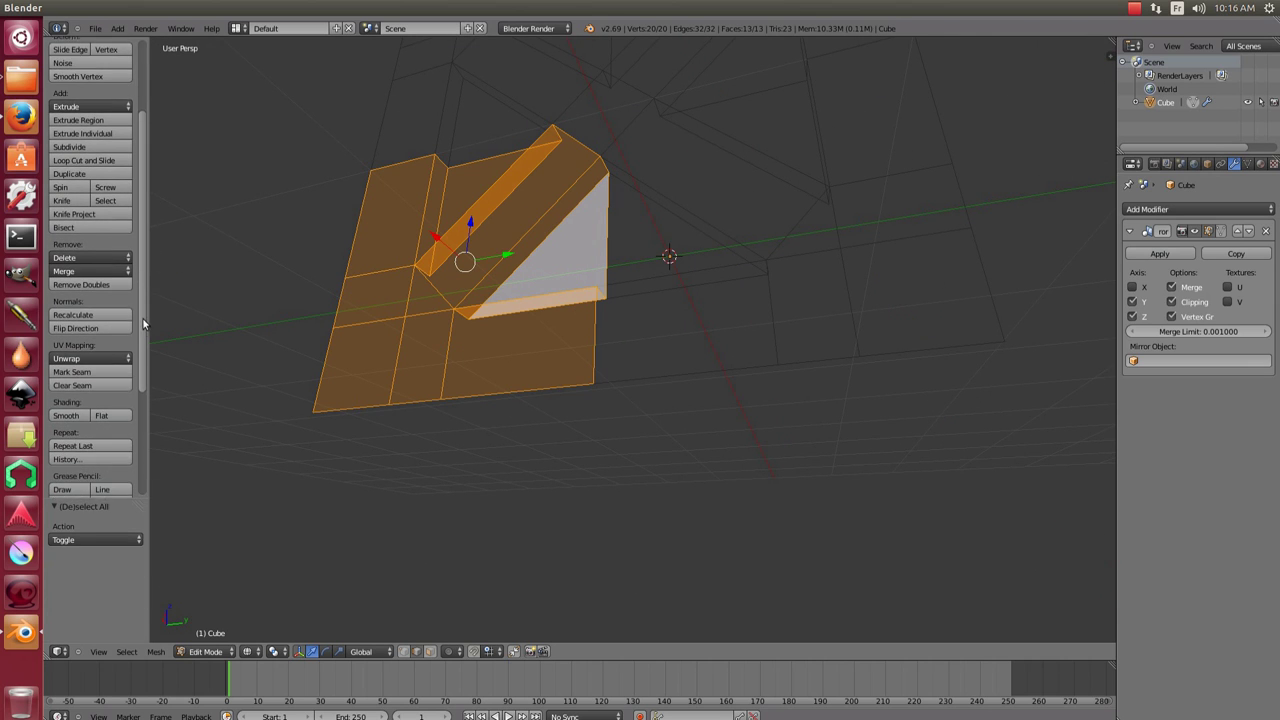
pyautogui.click(72, 305)
pyautogui.scroll(-3, 628, 451)
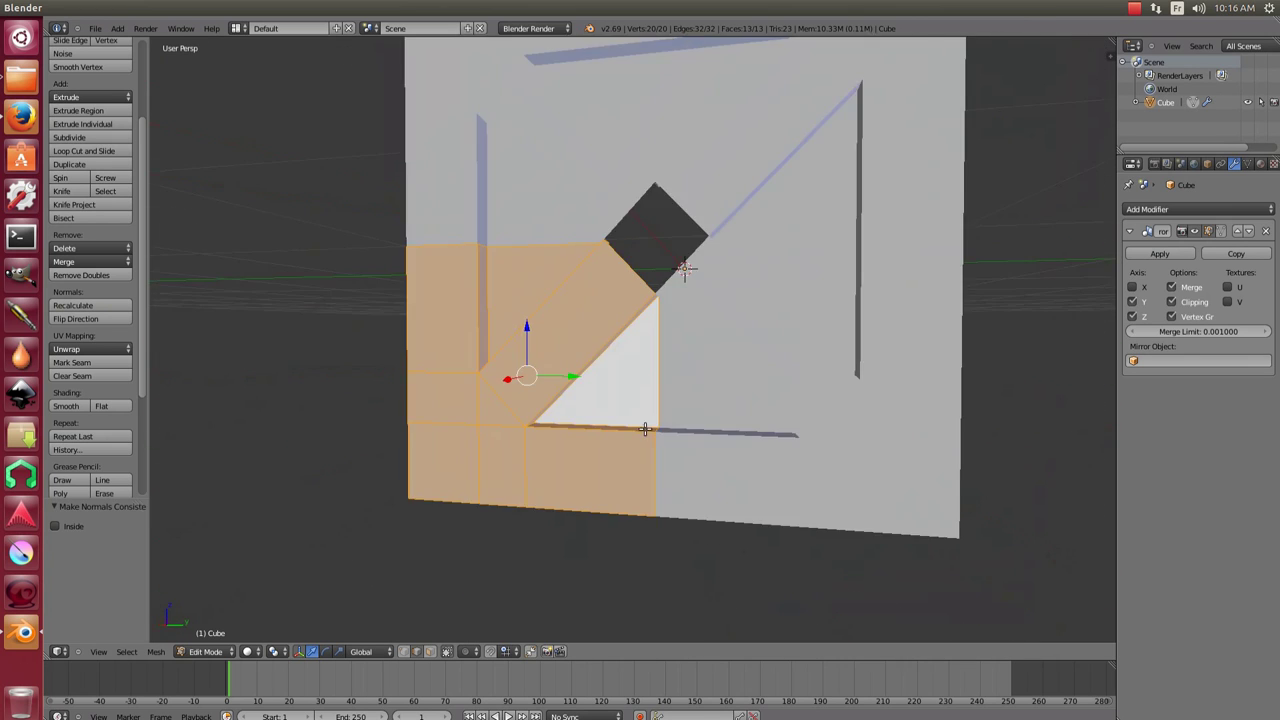
pyautogui.press('KP_1')
pyautogui.press('KP_3')
pyautogui.scroll(3, 772, 456)
pyautogui.hotkey('alt', 'e')
# Extrude a new vertex and fill a triangle from the selected vertices.
pyautogui.click(629, 480)
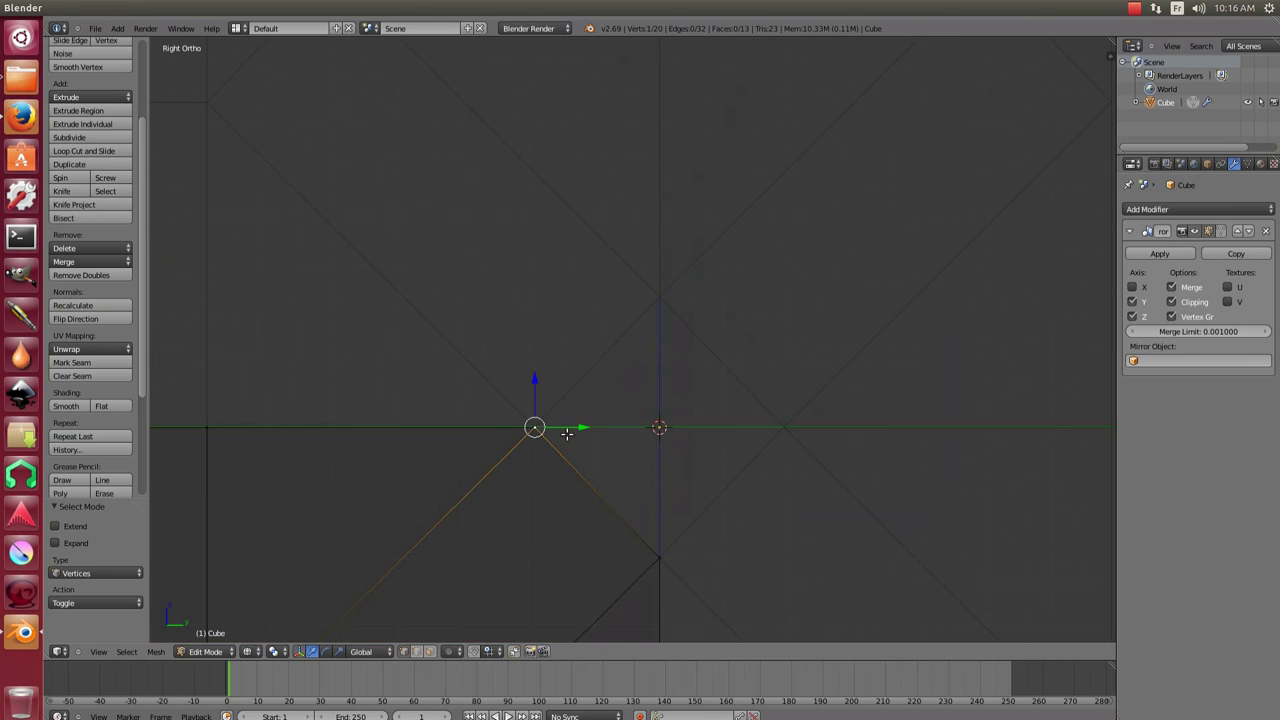
pyautogui.click(758, 422)
pyautogui.press('f')
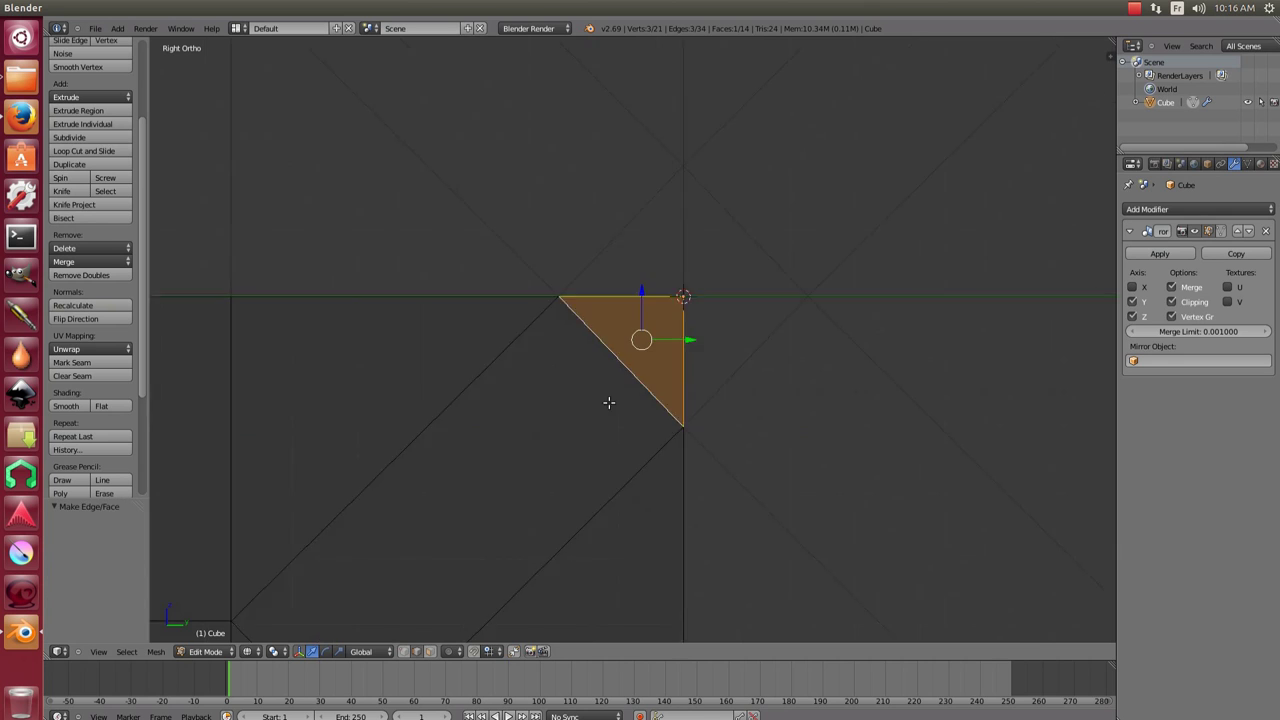
pyautogui.press('KP_8')
pyautogui.press('KP_2')
pyautogui.scroll(3, 663, 420)
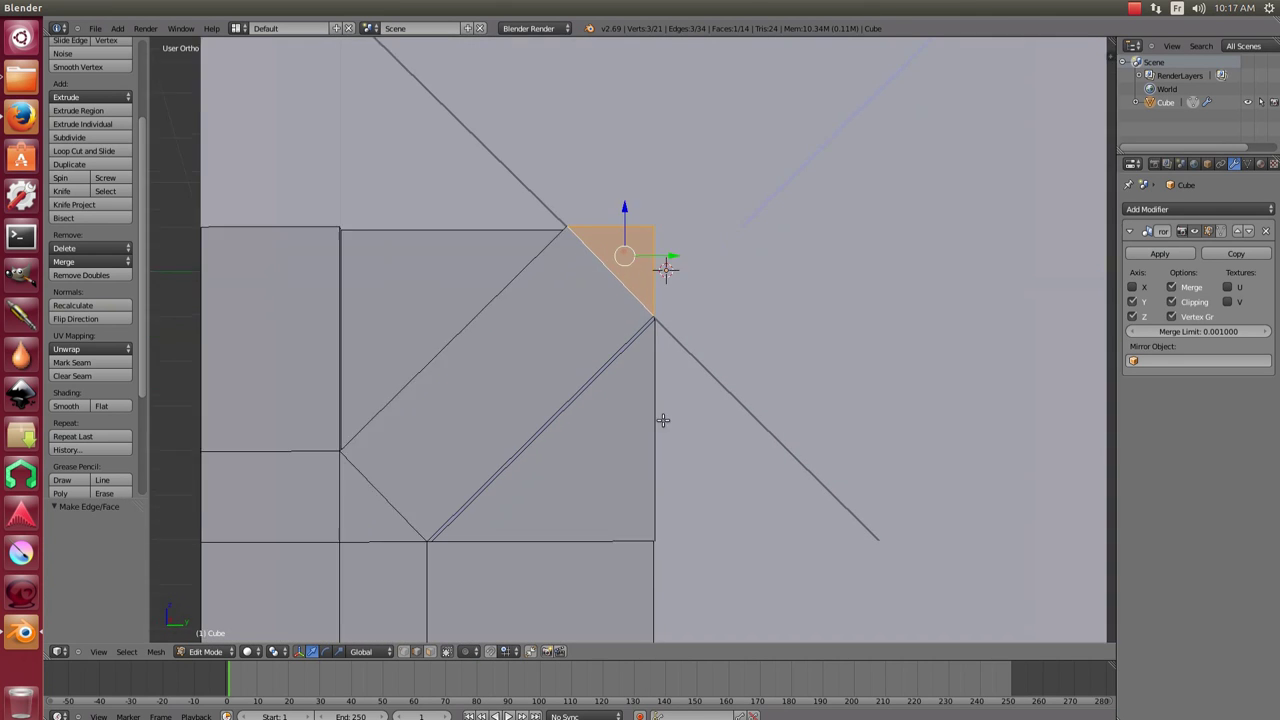
pyautogui.hotkey('ctrl', 'Tab')
# Move the triangle's corner vertex vertically along Z into place.
pyautogui.rightClick(658, 318)
pyautogui.moveTo(650, 467)
pyautogui.mouseDown()
pyautogui.moveTo(643, 480)
pyautogui.moveTo(613, 412)
pyautogui.mouseUp()
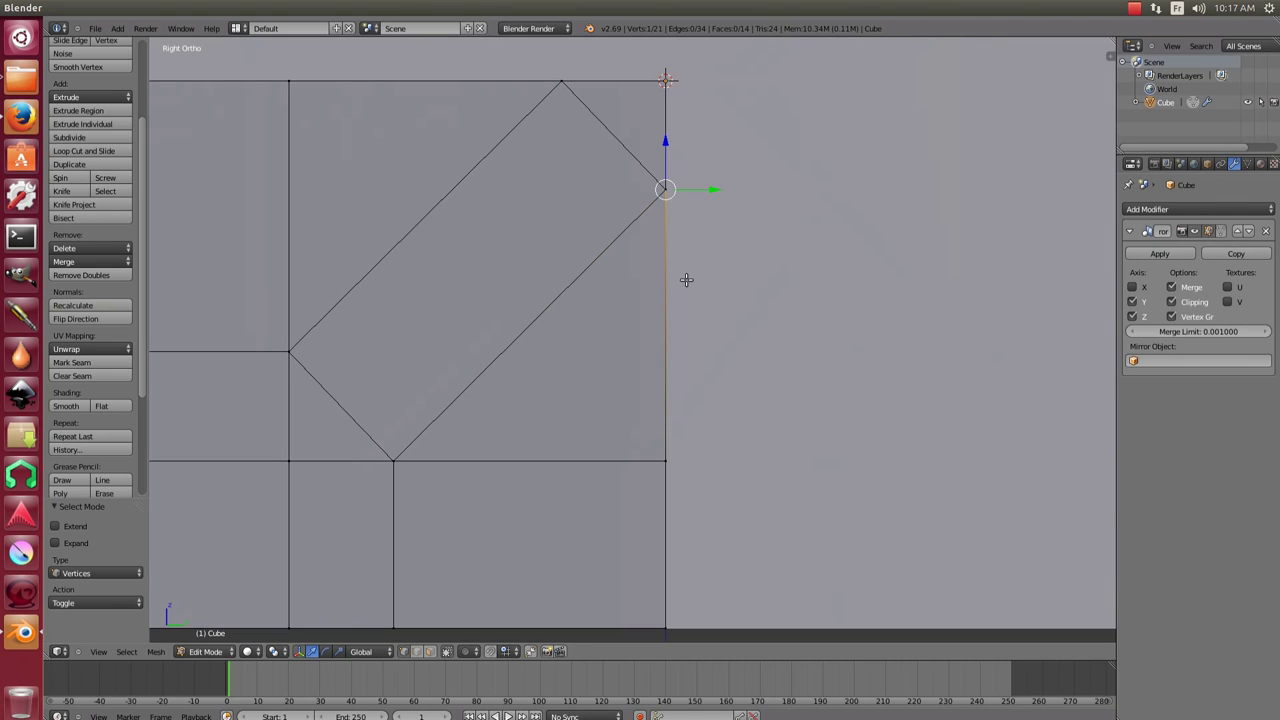
pyautogui.press('g')
pyautogui.press('z')
pyautogui.click(682, 484)
pyautogui.press('g')
pyautogui.press('z')
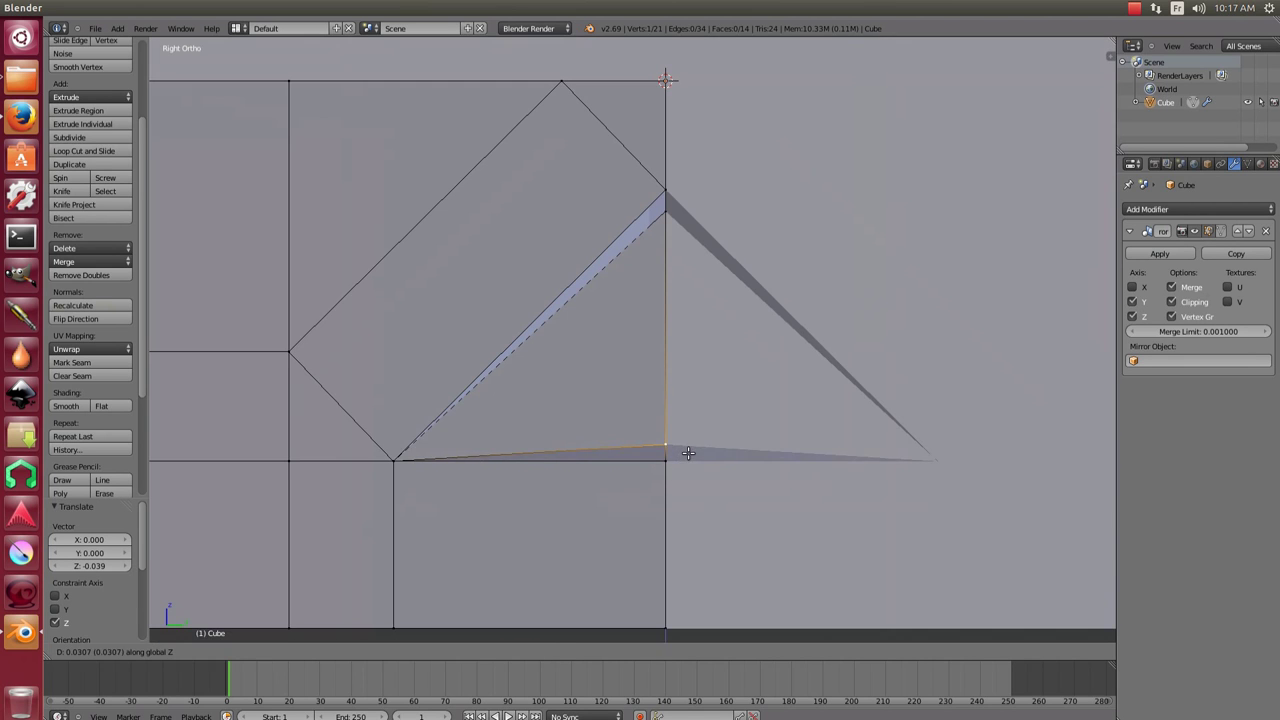
pyautogui.click(351, 476)
# In Right Ortho, move the brace vertex to a new position.
pyautogui.press('KP_6')
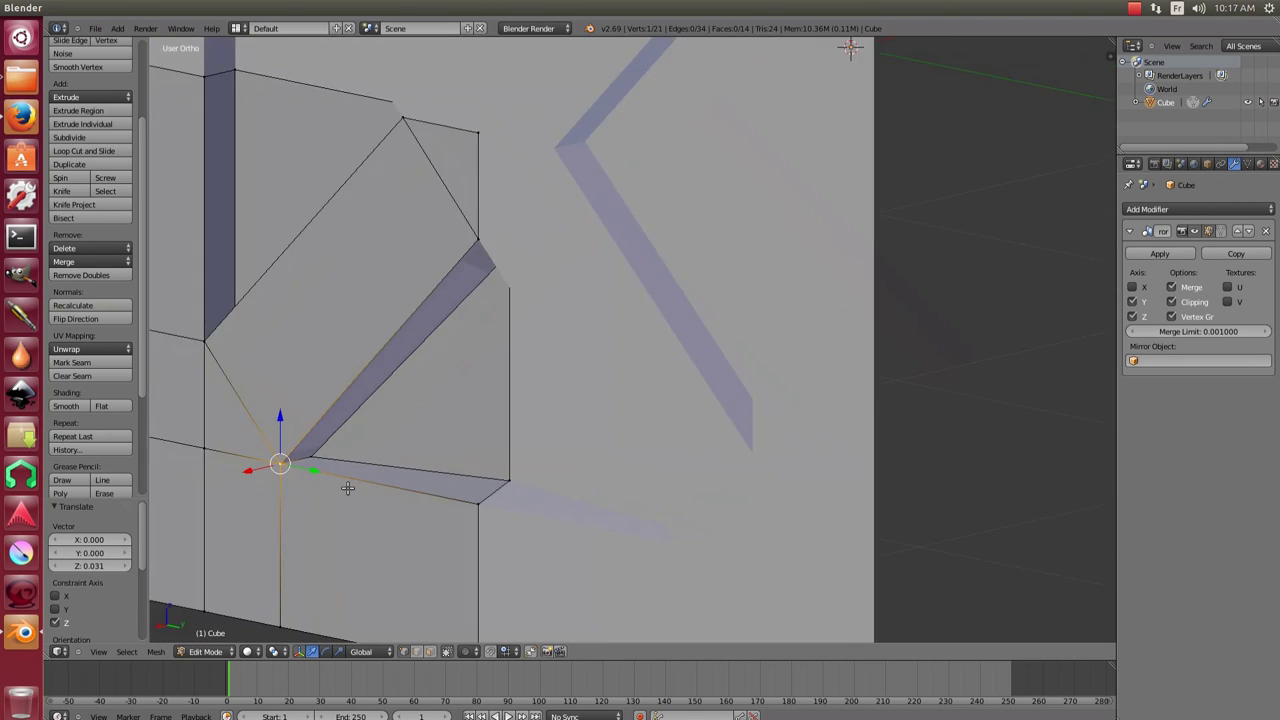
pyautogui.press('KP_6')
pyautogui.press('KP_3')
pyautogui.press('g')
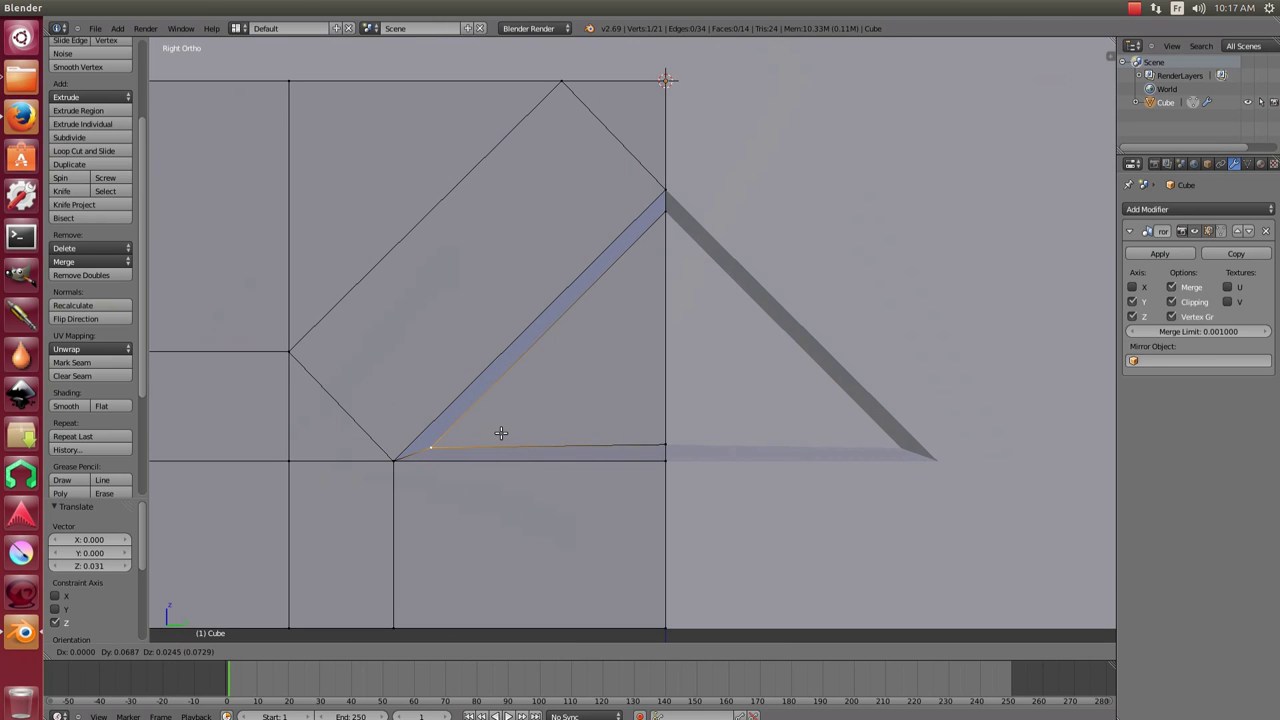
pyautogui.click(504, 432)
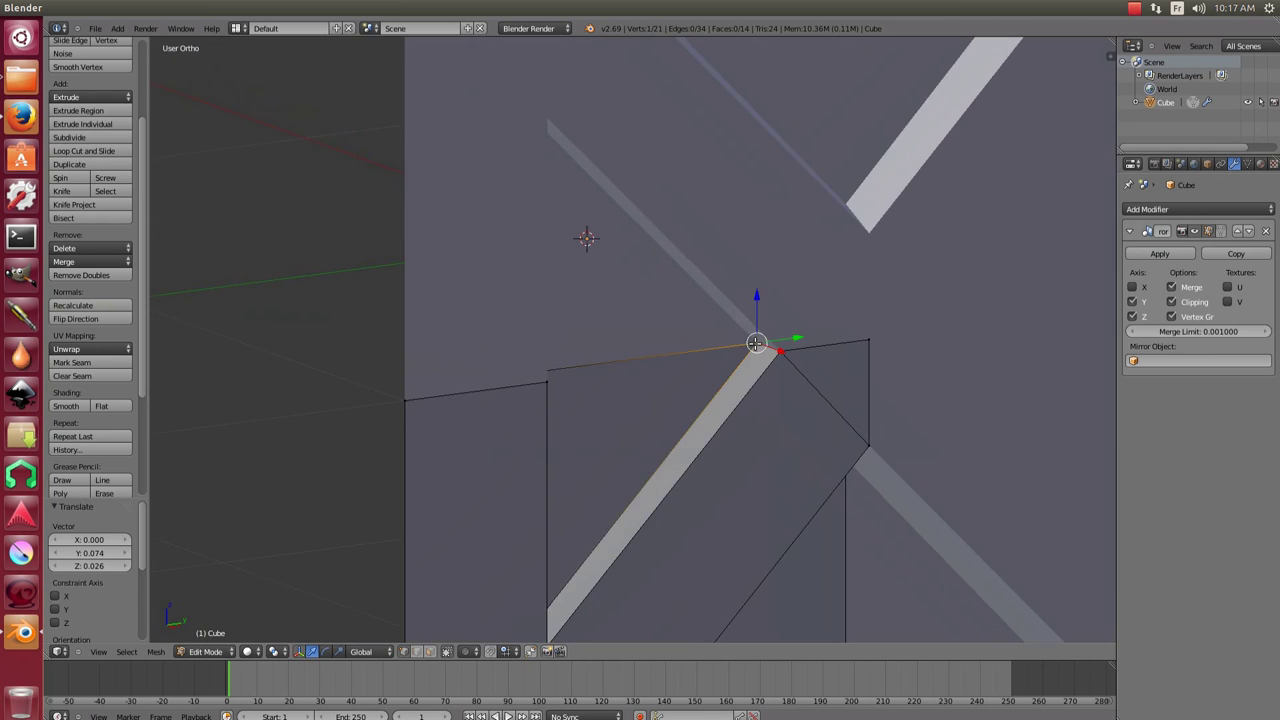
pyautogui.press('KP_3')
# Scale the brace vertices to 0.845 along Y, reposition them, and open Save As at the root folder.
pyautogui.press('s')
pyautogui.press('y')
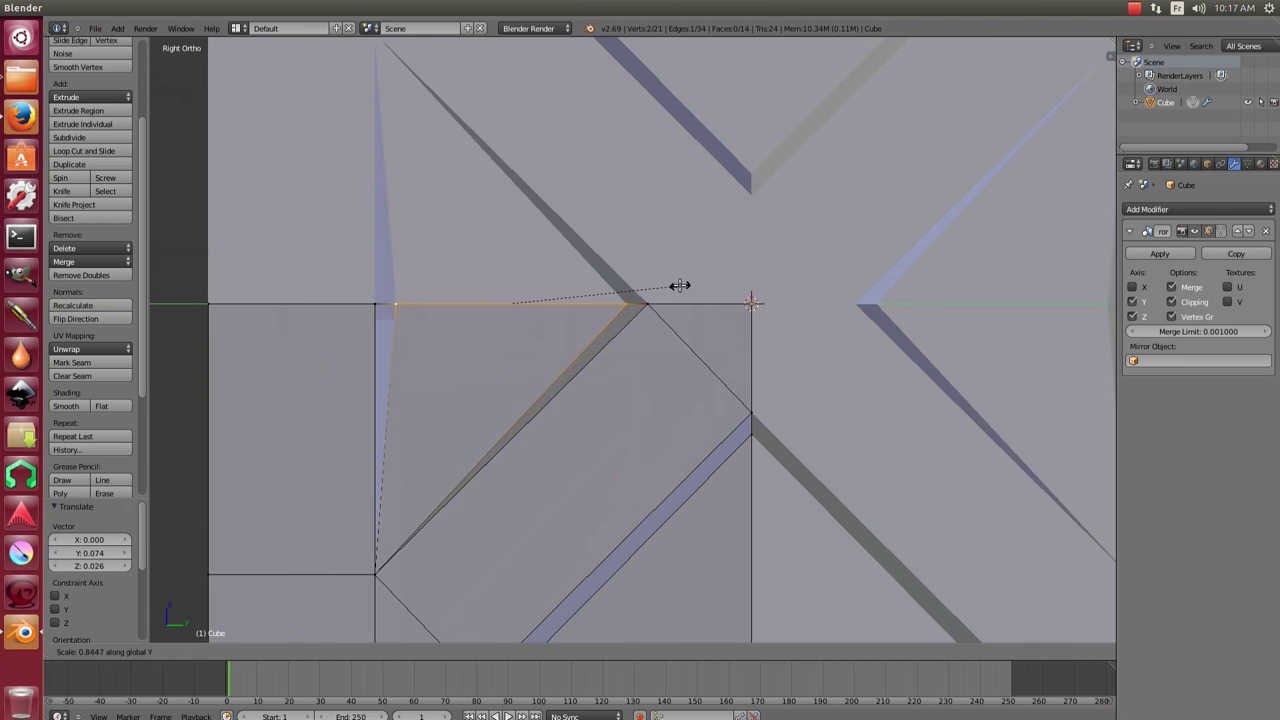
pyautogui.click(677, 283)
pyautogui.press('KP_8')
pyautogui.press('KP_3')
pyautogui.press('g')
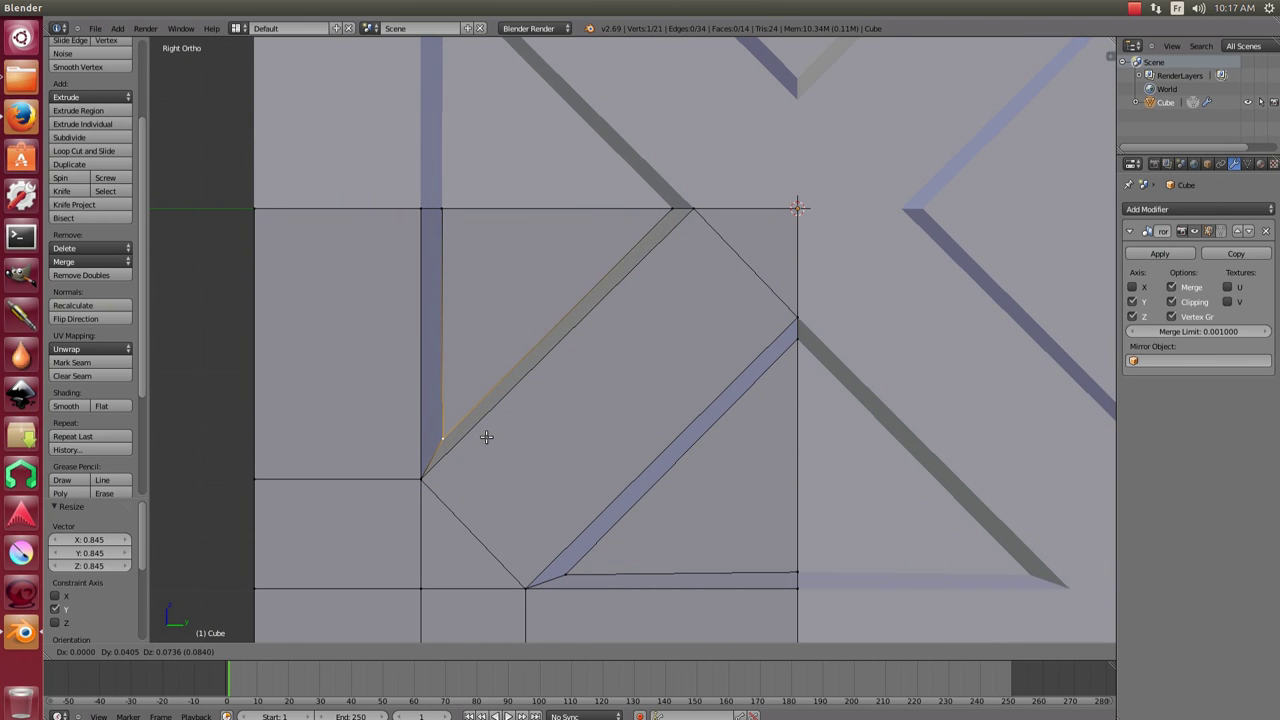
pyautogui.click(486, 437)
pyautogui.hotkey('ctrl', 's')
pyautogui.doubleClick(230, 93)
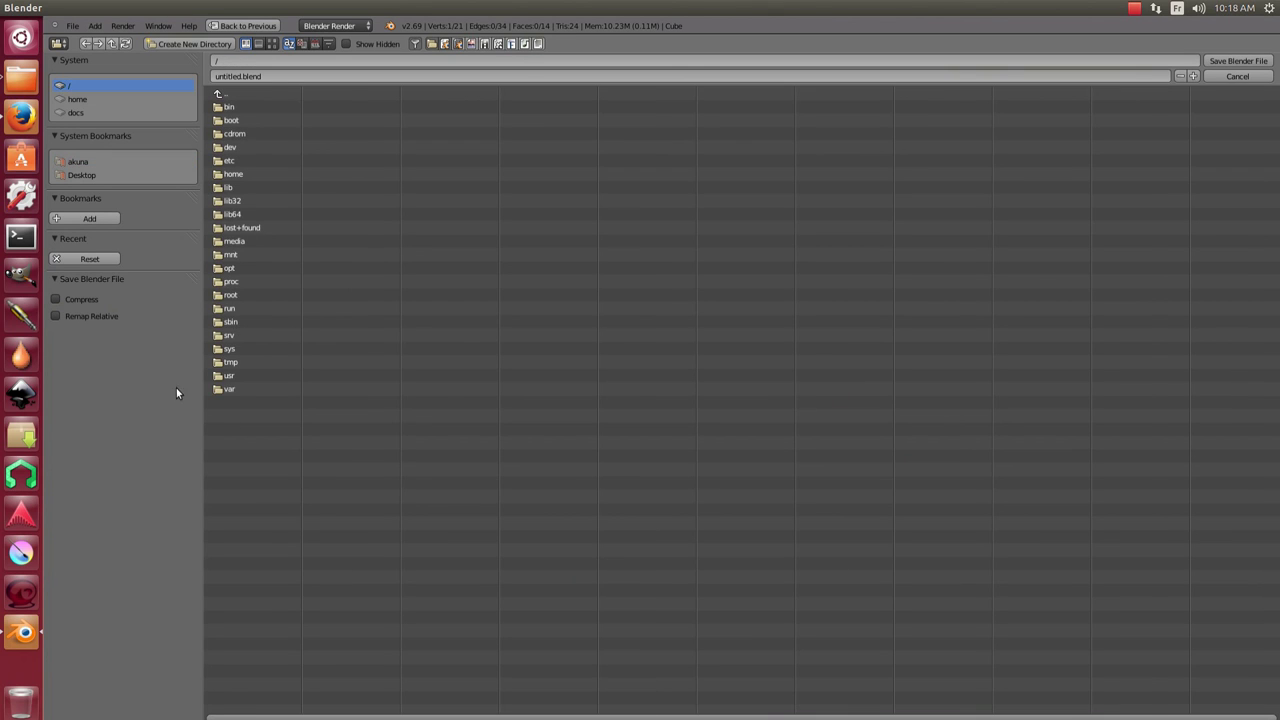
# Save the file as pirateCrate.blend in the models/items folder.
pyautogui.click(84, 114)
pyautogui.doubleClick(246, 174)
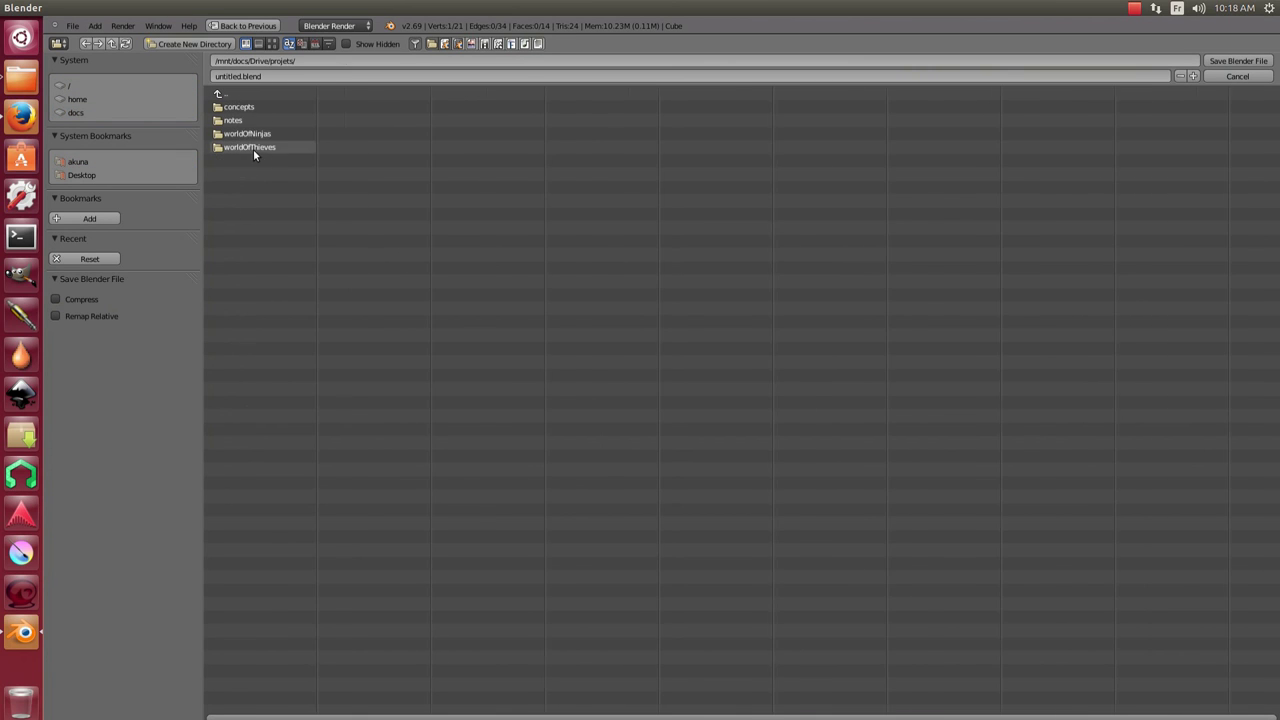
pyautogui.click(256, 133)
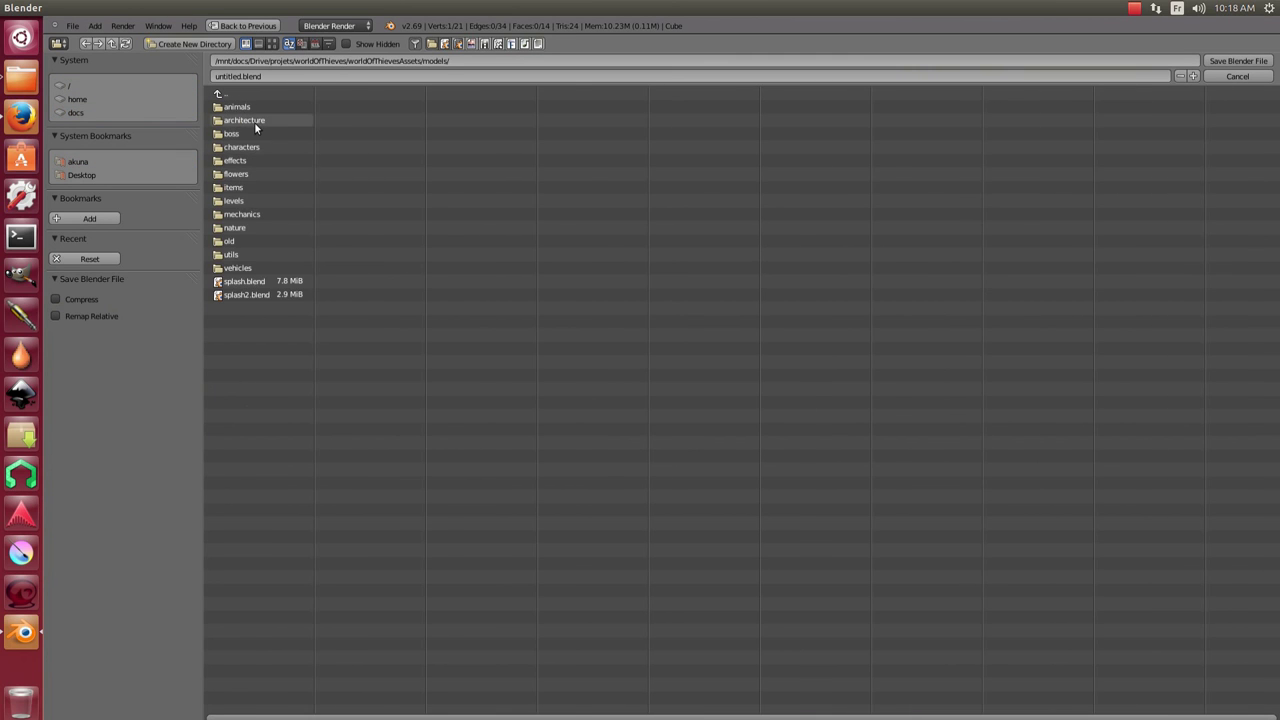
pyautogui.click(251, 188)
pyautogui.click(278, 77)
pyautogui.write('pirateCrate')
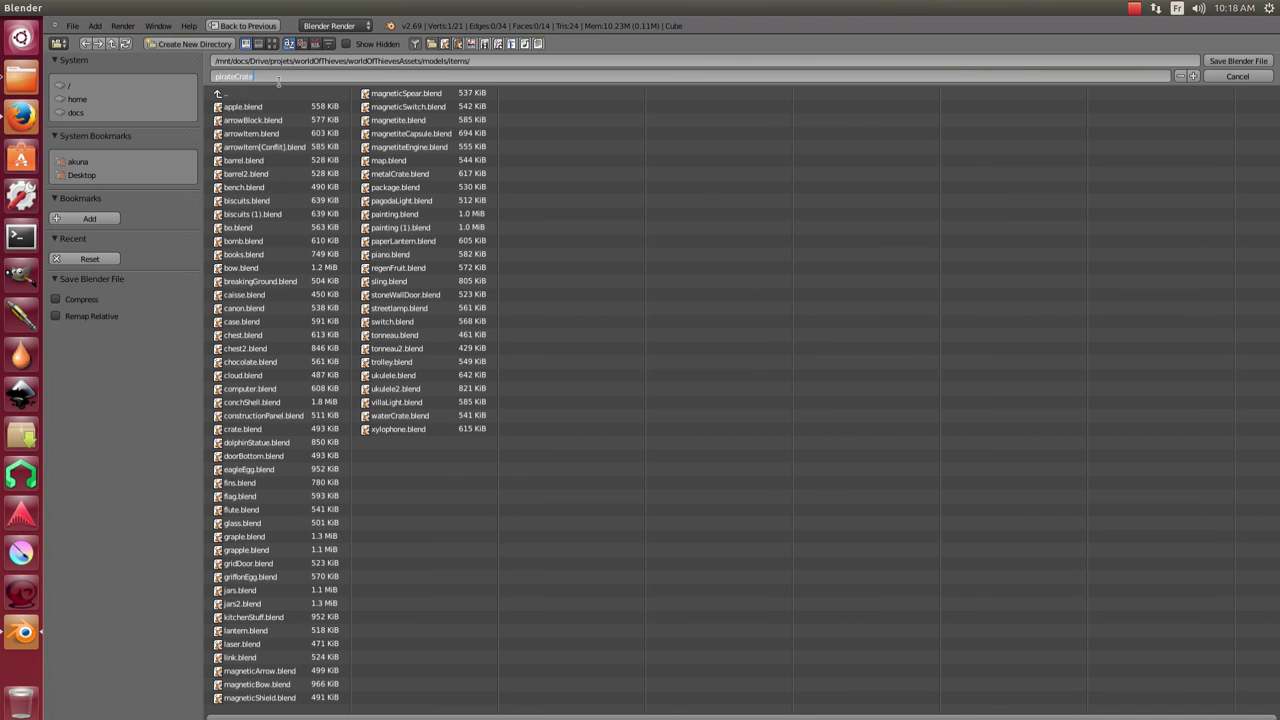
pyautogui.press('Return')
# Select the two triangular faces and save over pirateCrate.blend.
pyautogui.scroll(-3, 437, 360)
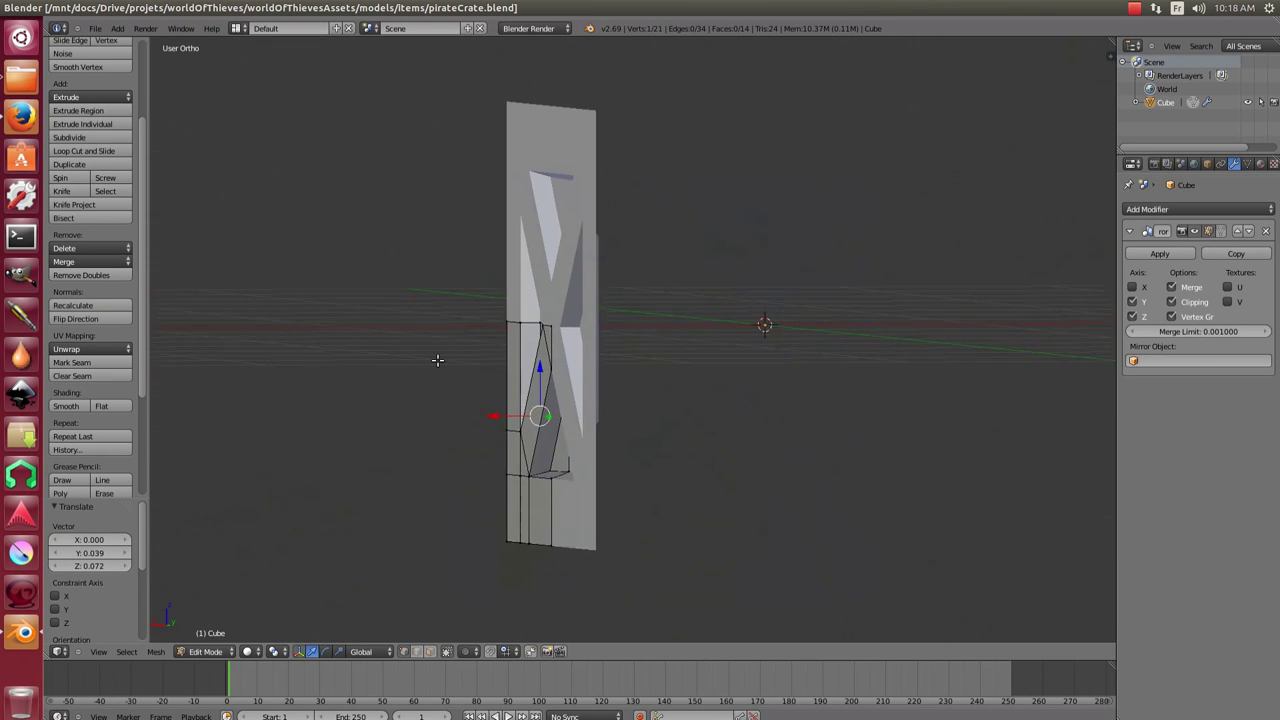
pyautogui.press('KP_1')
pyautogui.hotkey('ctrl', 'Tab')
pyautogui.click(470, 372)
pyautogui.hotkey('ctrl', 's')
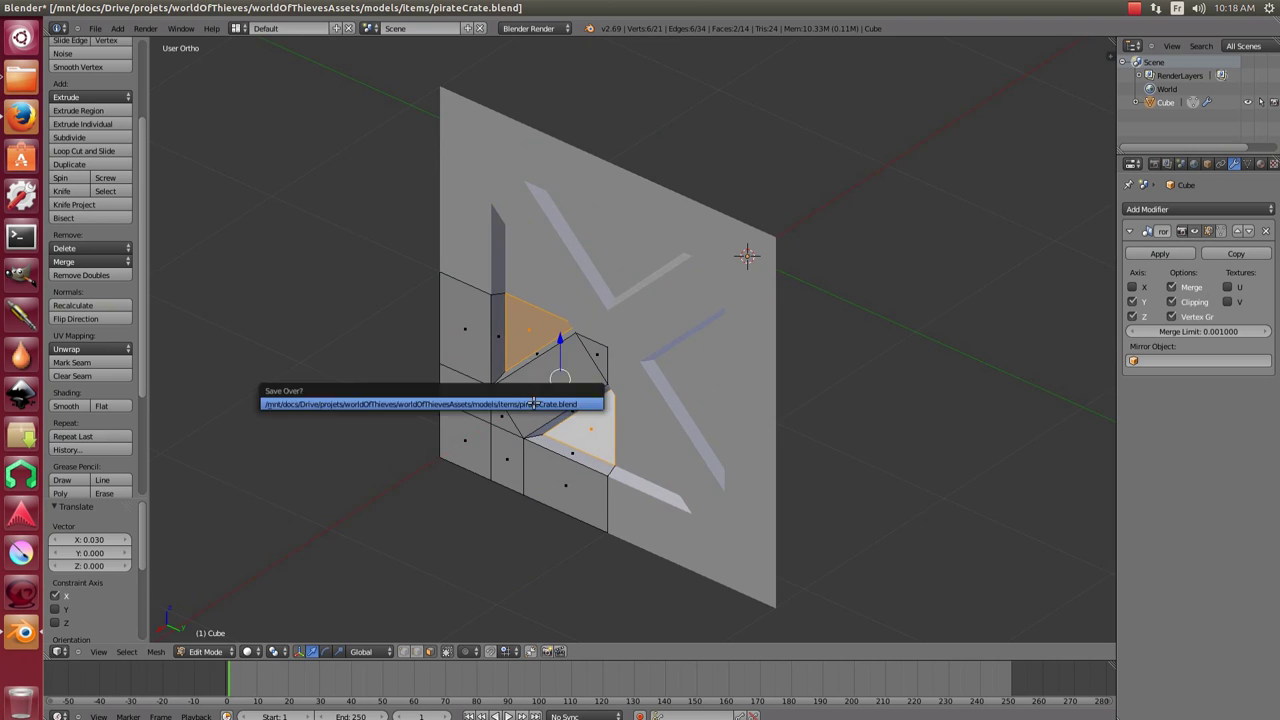
pyautogui.click(534, 403)
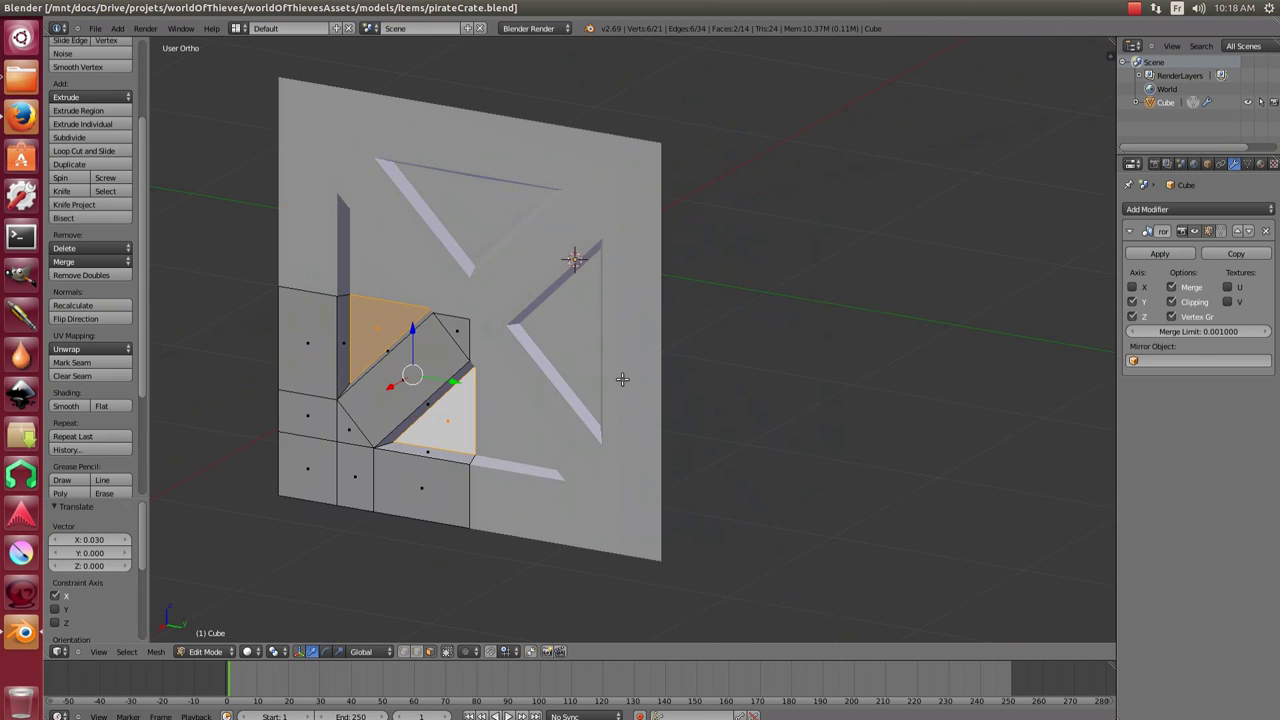
# In Object Mode, duplicate the plate along Y to create Cube.001.
pyautogui.press('KP_1')
pyautogui.moveTo(620, 374)
pyautogui.mouseDown()
pyautogui.moveTo(477, 449)
pyautogui.moveTo(370, 479)
pyautogui.mouseUp()
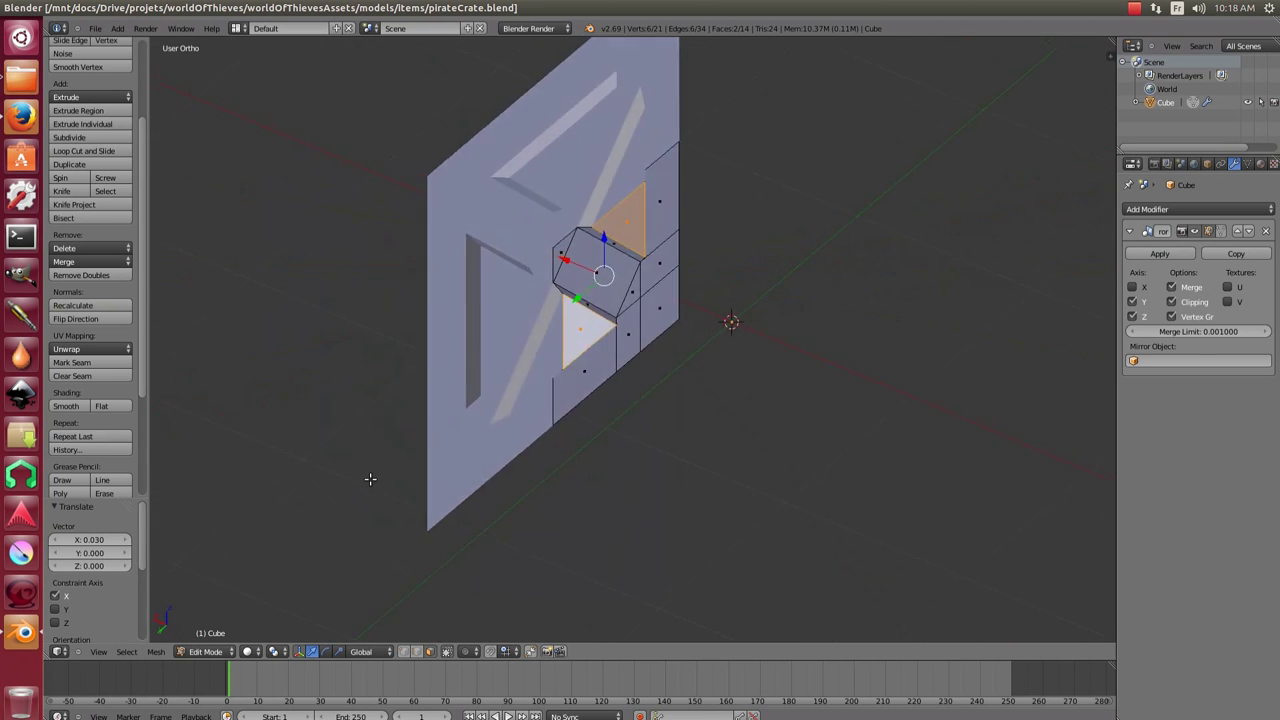
pyautogui.press('KP_1')
pyautogui.press('Tab')
pyautogui.scroll(-5, 720, 323)
pyautogui.hotkey('shift', 'd')
pyautogui.press('y')
pyautogui.click(343, 371)
# Select the original Cube and apply its Mirror modifier.
pyautogui.rightClick(620, 376)
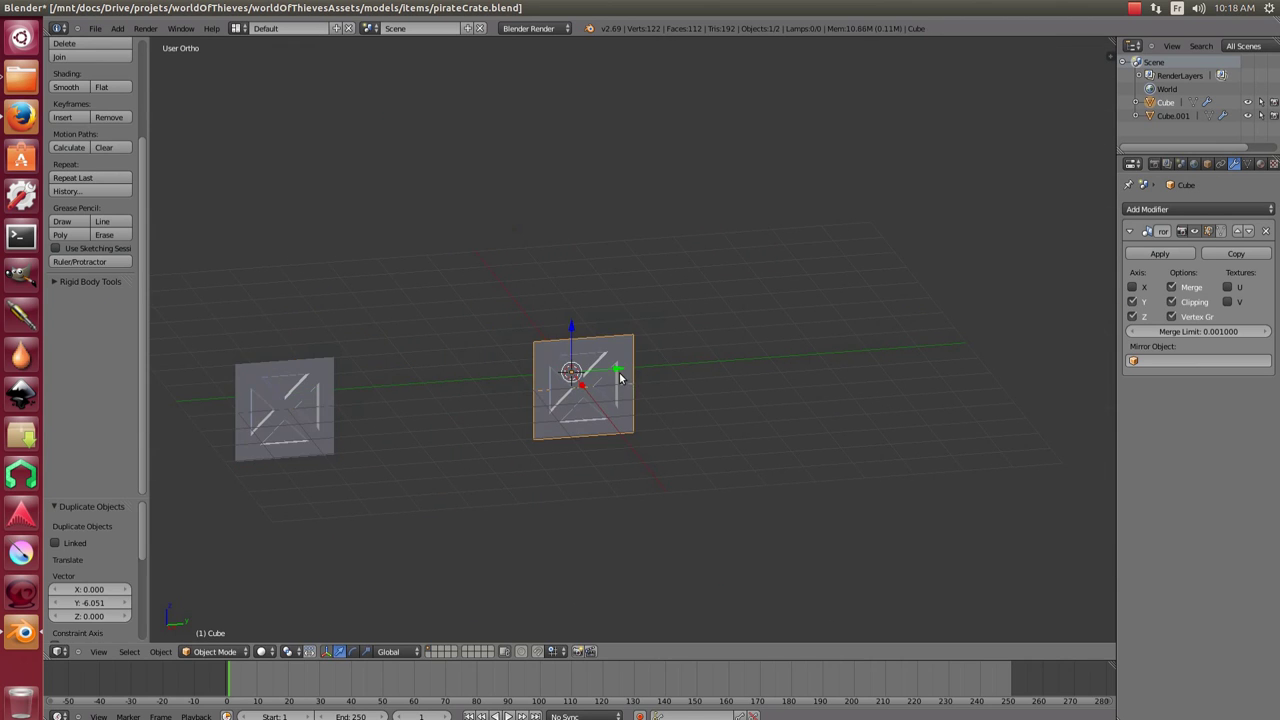
pyautogui.press('Tab')
pyautogui.press('Tab')
pyautogui.rightClick(240, 342)
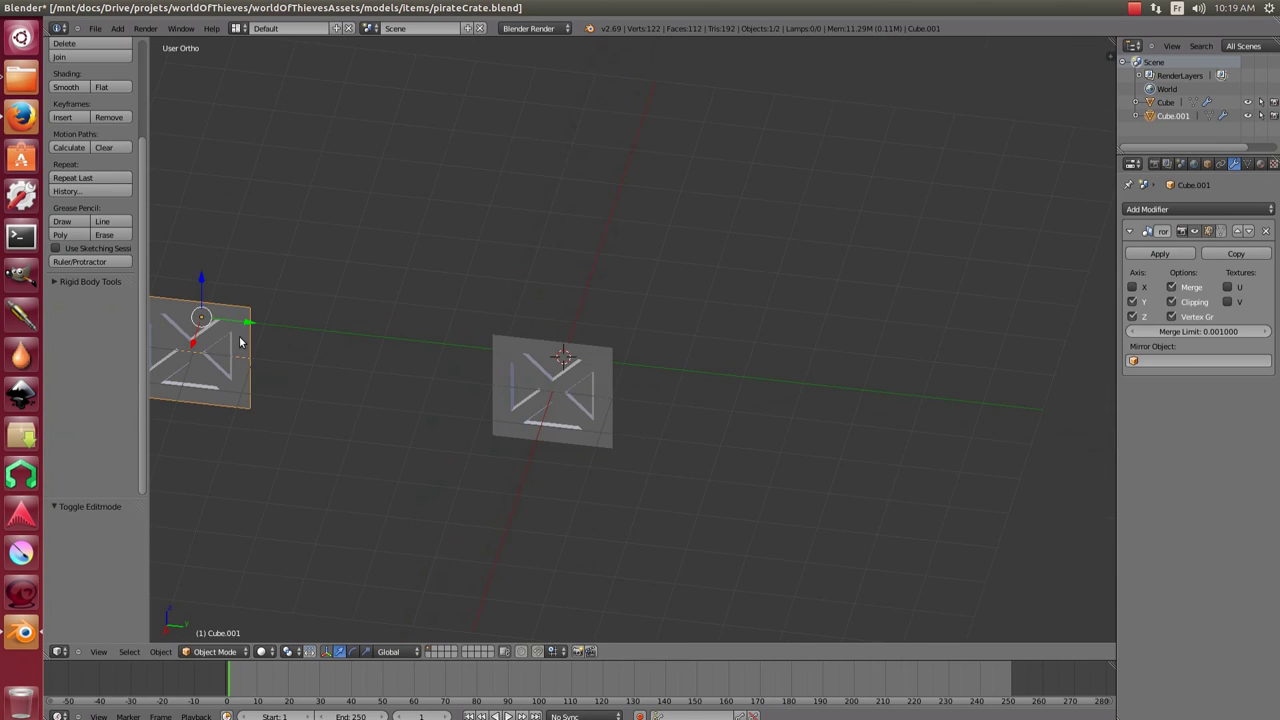
pyautogui.rightClick(590, 390)
pyautogui.click(1159, 253)
pyautogui.press('KP_7')
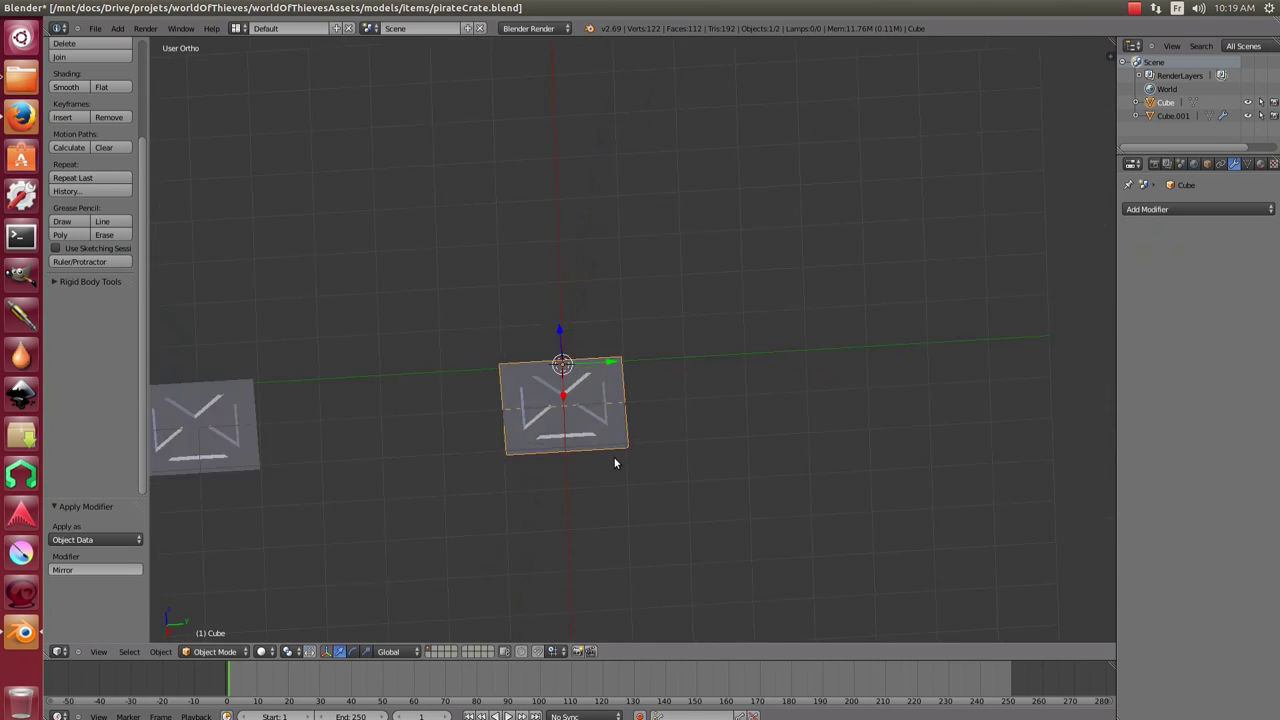
pyautogui.press('Tab')
# View the crate face from the side and split off a UV/Image Editor area beside it.
pyautogui.press('a')
pyautogui.press('KP_3')
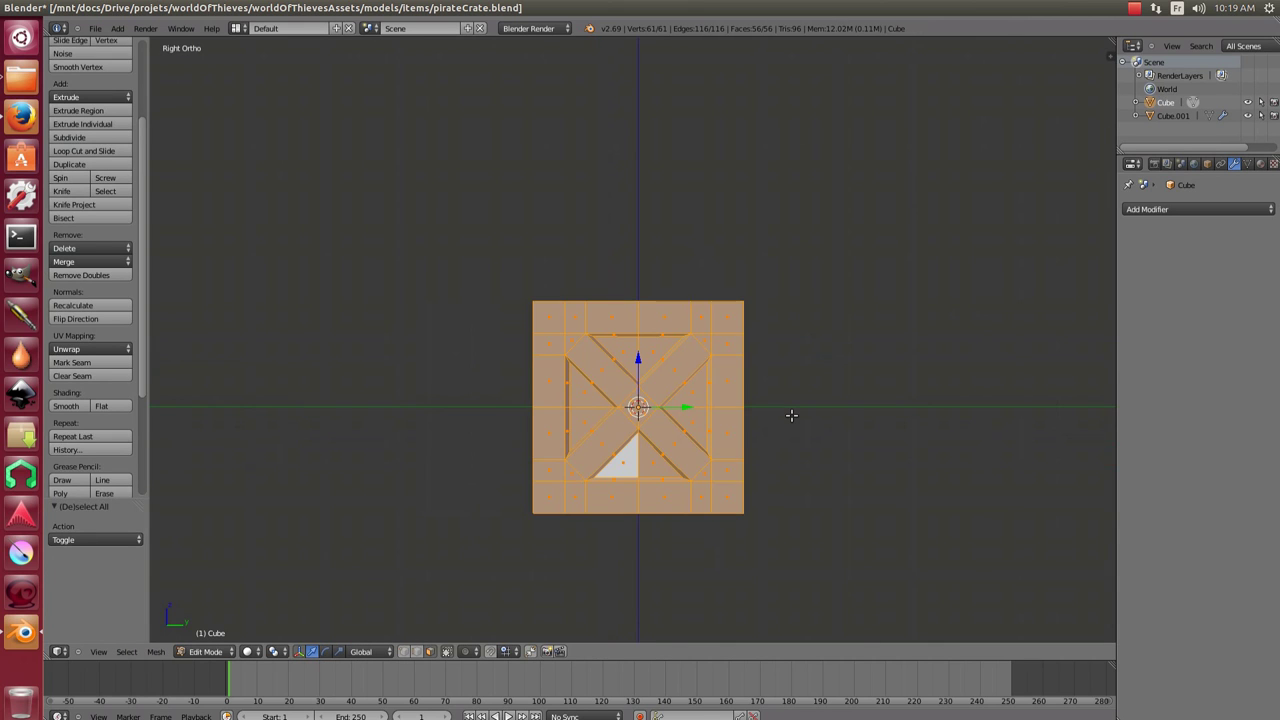
pyautogui.moveTo(1112, 645); pyautogui.dragTo(548, 600)
pyautogui.hotkey('shift', 'F10')
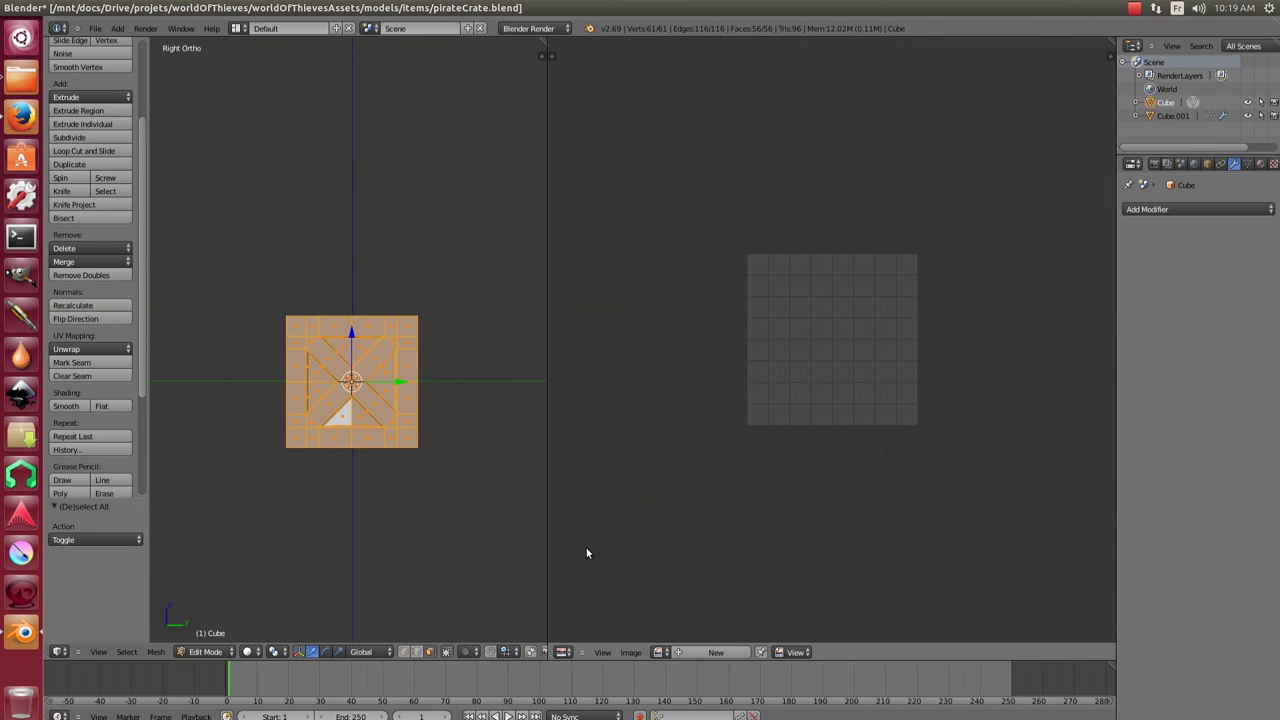
pyautogui.scroll(1, 416, 410)
pyautogui.scroll(1, 374, 423)
# Project the crate face's UVs from the current side view.
pyautogui.press('u')
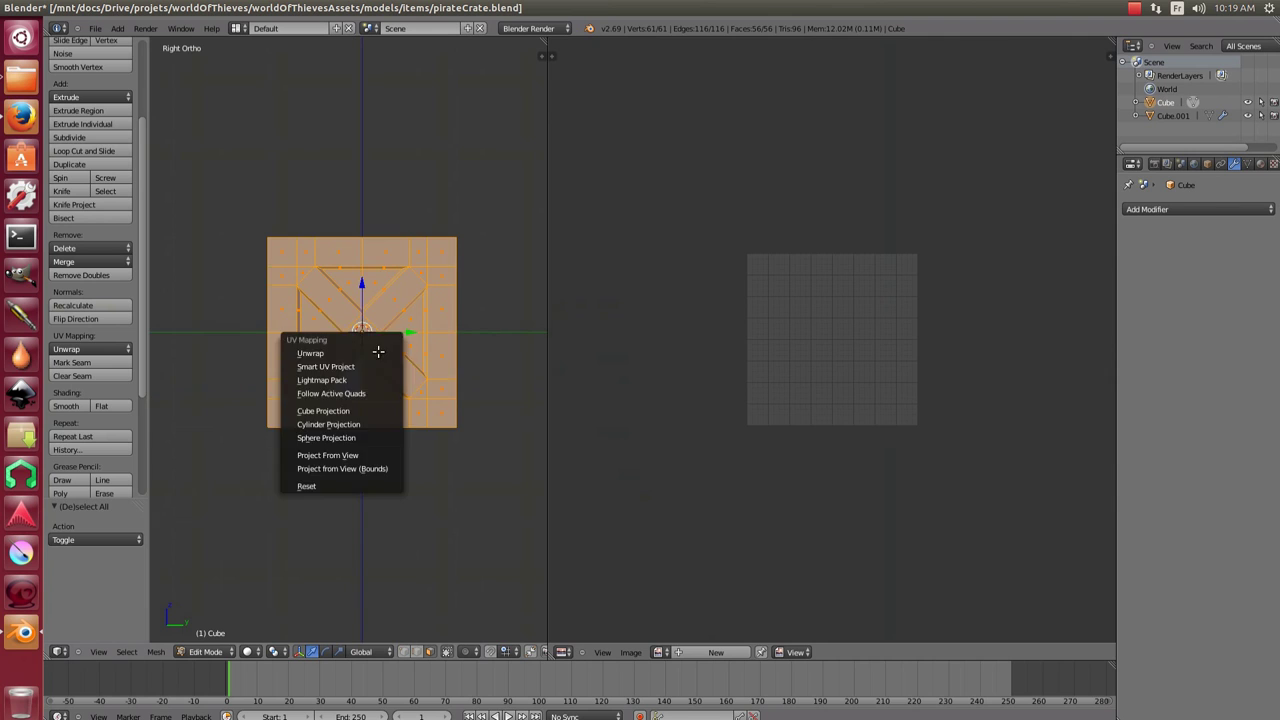
pyautogui.click(353, 470)
pyautogui.scroll(2, 786, 400)
pyautogui.scroll(2, 781, 400)
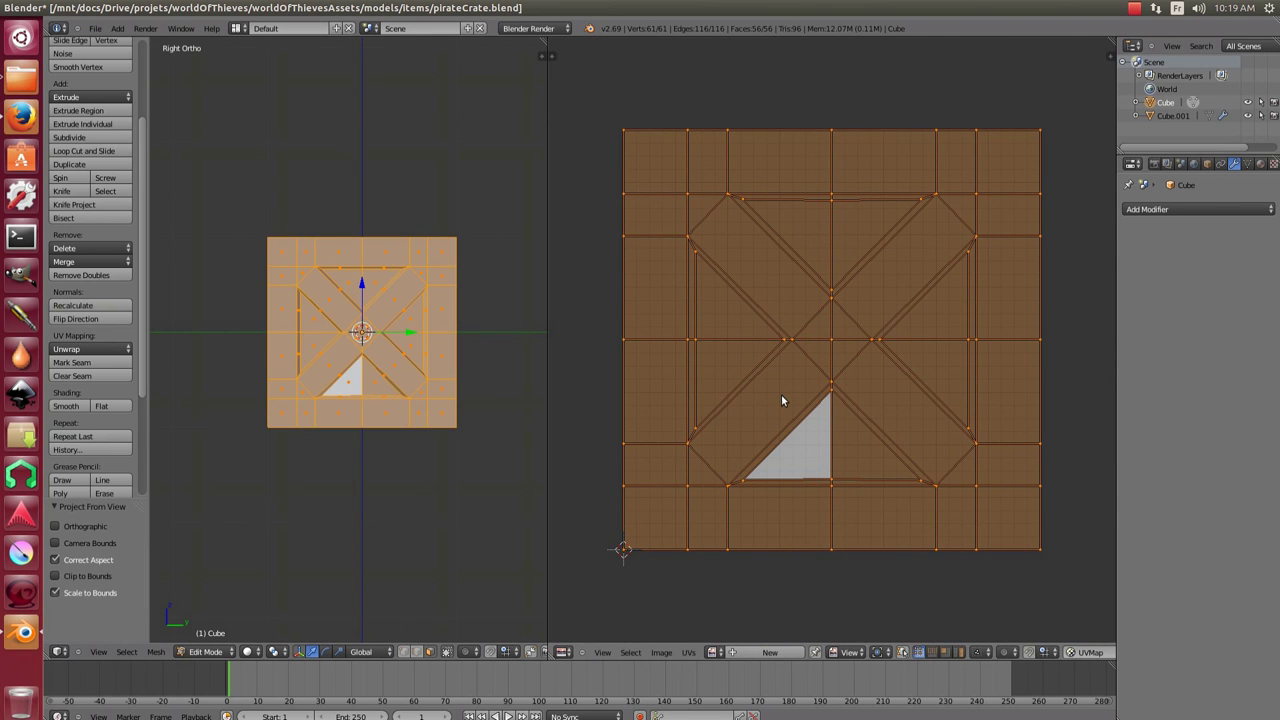
pyautogui.scroll(4, 399, 359)
# Switch to vertex selection and flatten the selected corner vertices to zero along Z.
pyautogui.hotkey('ctrl', 'Tab')
pyautogui.click(262, 395)
pyautogui.rightClick(227, 431)
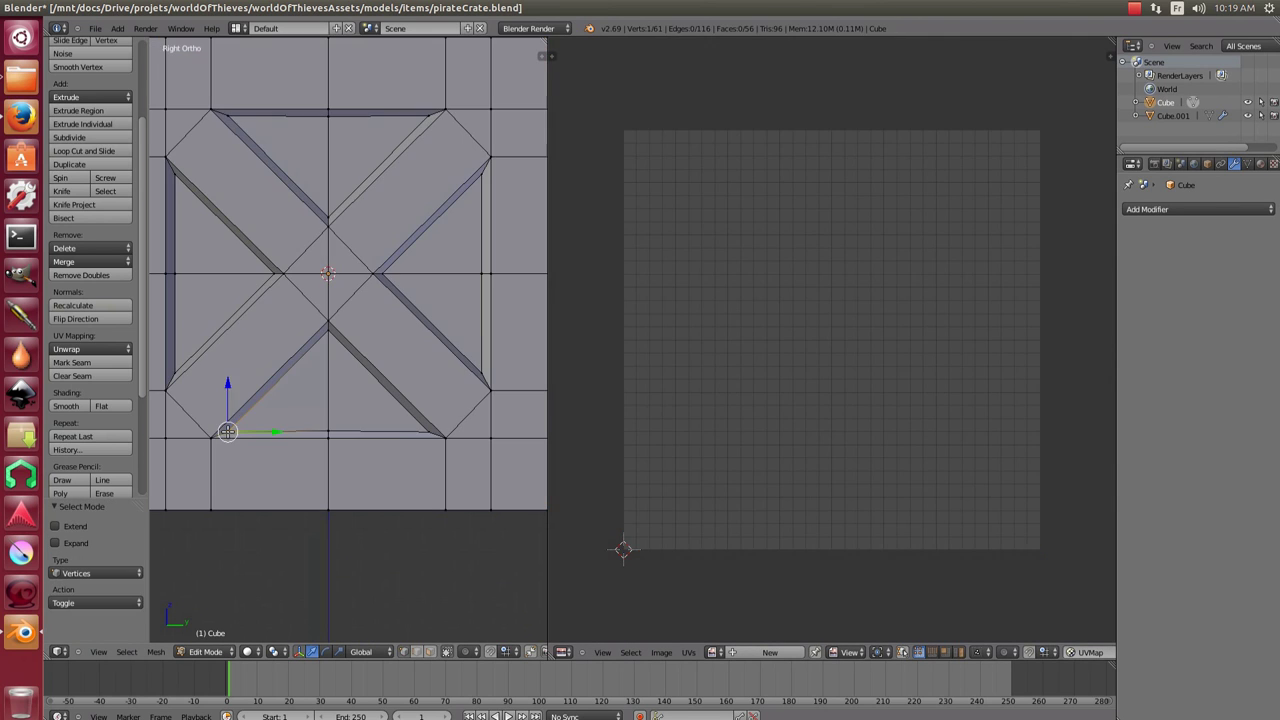
pyautogui.press('s')
pyautogui.press('z')
pyautogui.press('0')
pyautogui.press('Return')
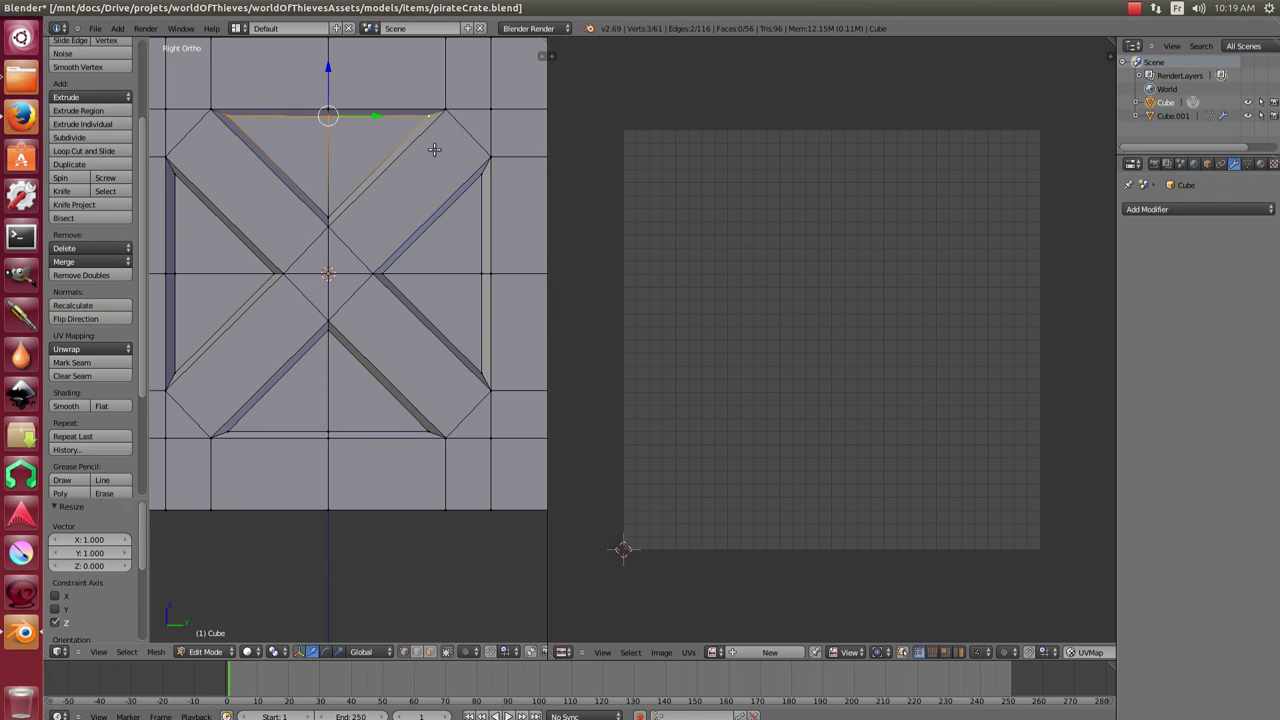
# Scale the top-edge vertices down to 0.995 and rescale a bottom and top vertex pair.
pyautogui.hscroll(-1, 421, 171)
pyautogui.scroll(-1, 421, 171)
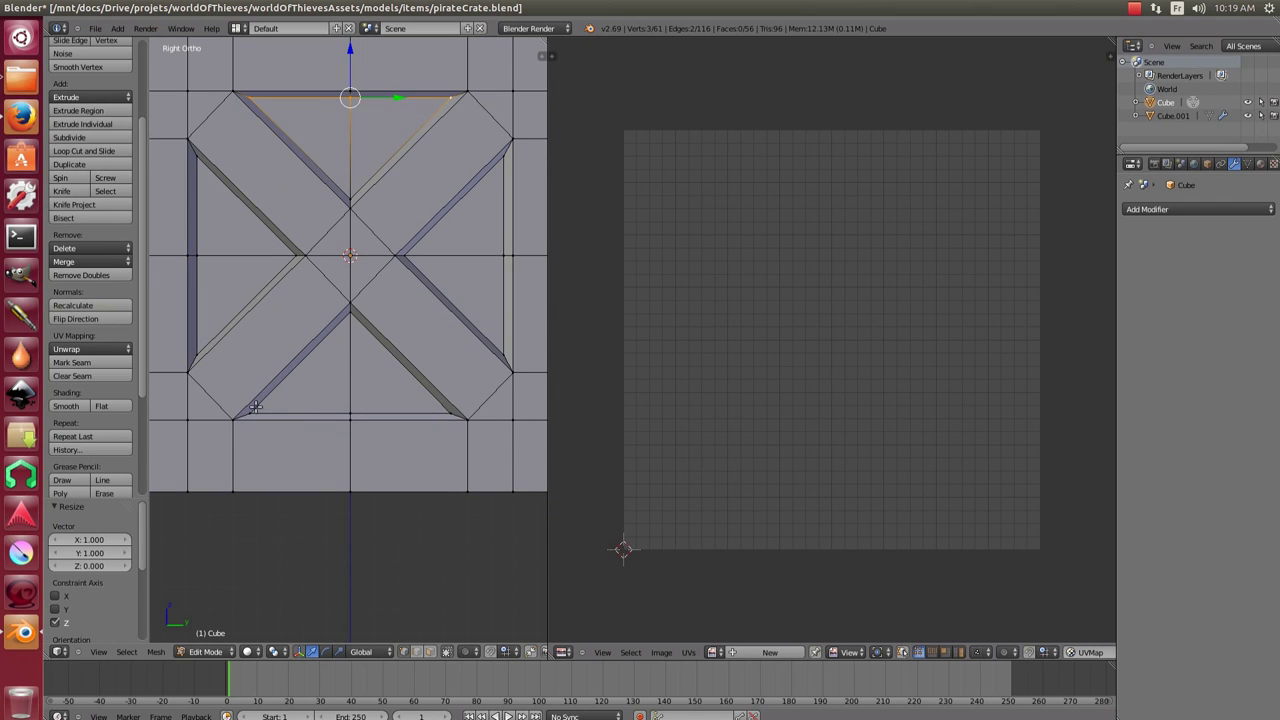
pyautogui.press('s')
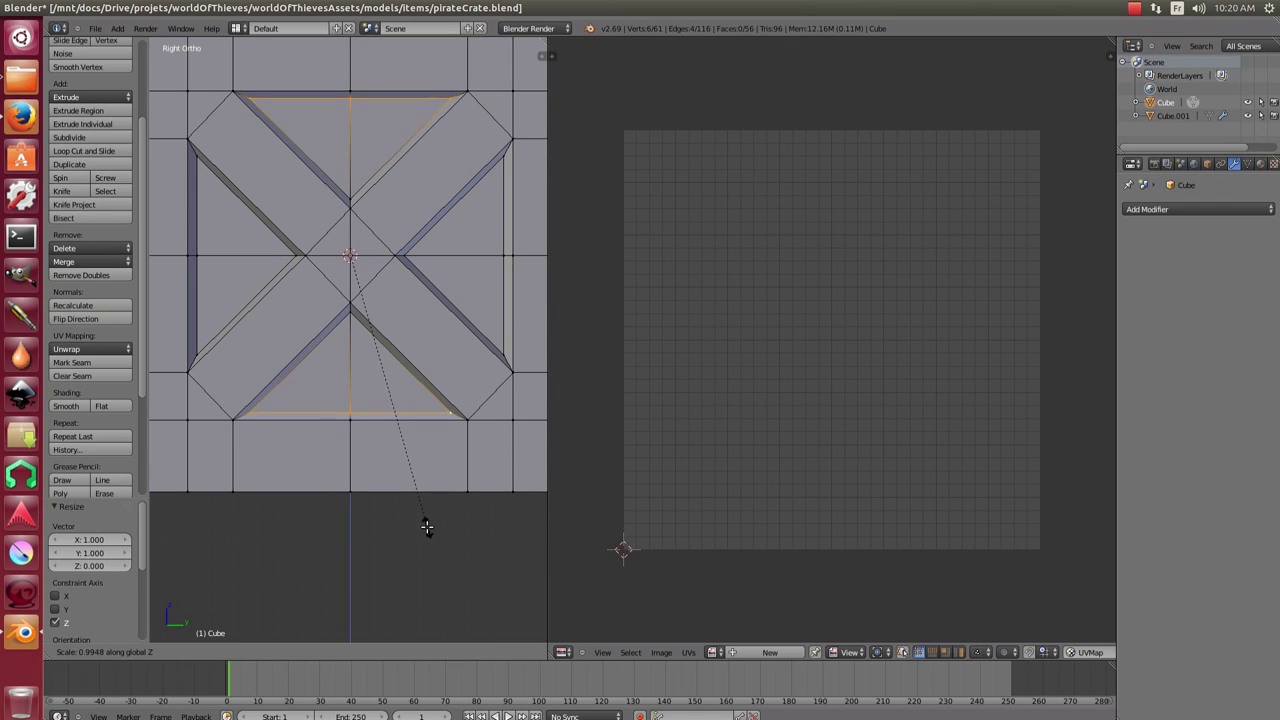
pyautogui.click(427, 527)
pyautogui.rightClick(459, 404)
pyautogui.keyDown('shift'); pyautogui.rightClick(273, 91); pyautogui.keyUp('shift')
pyautogui.press('s')
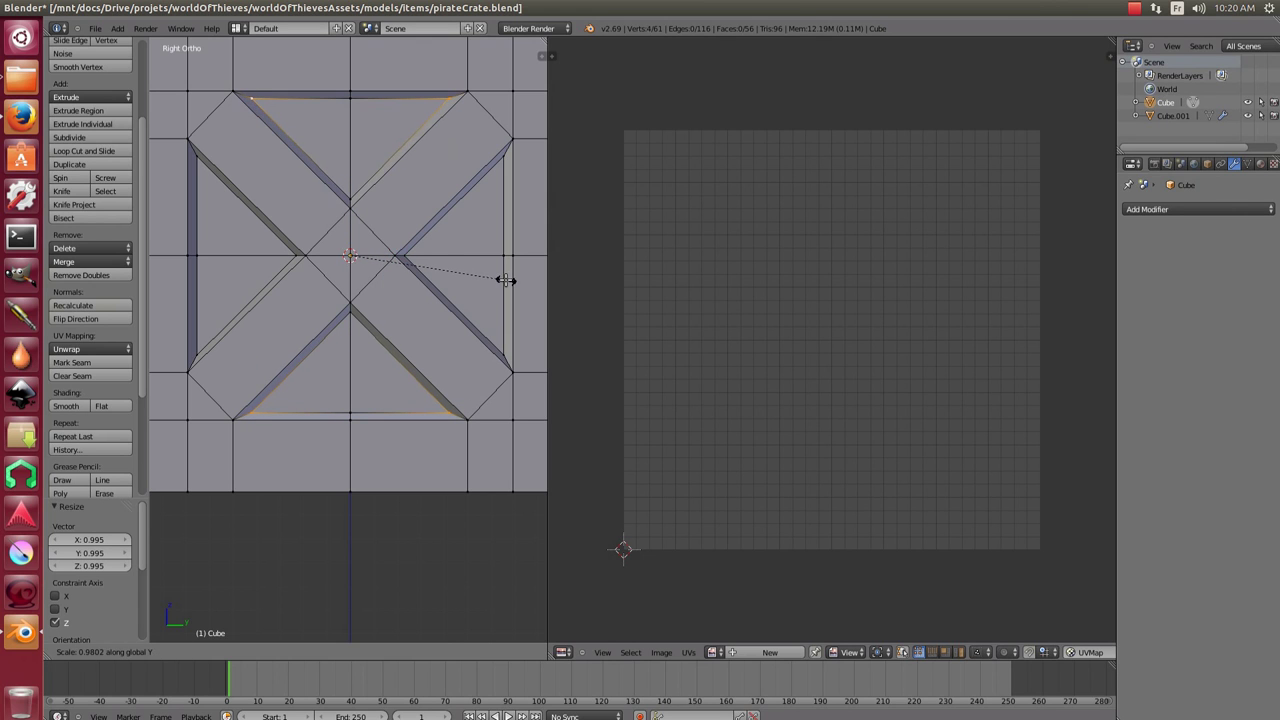
pyautogui.click(505, 280)
# Select the whole mesh and re-project its UVs from the side view.
pyautogui.press('a')
pyautogui.scroll(-2, 418, 290)
pyautogui.press('a')
pyautogui.press('u')
pyautogui.click(418, 290)
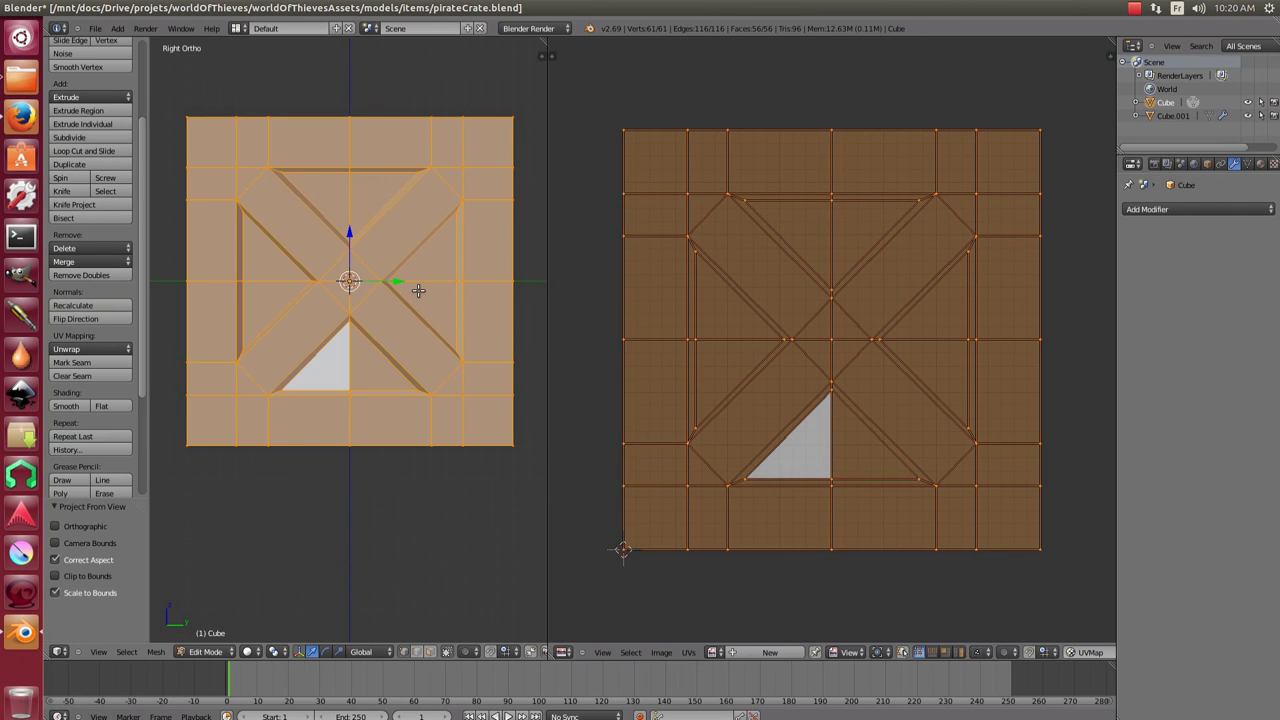
pyautogui.scroll(-2, 826, 437)
pyautogui.scroll(3, 786, 413)
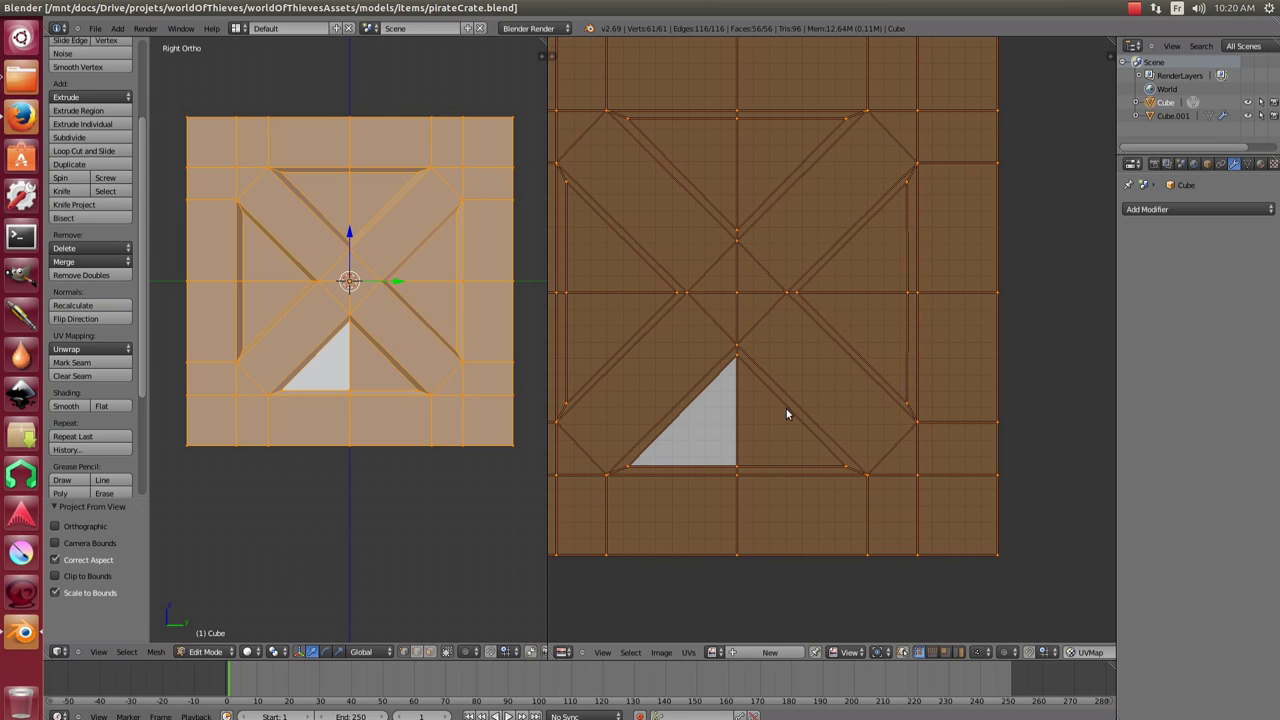
# Reselect the whole mesh and set the pivot point to the 3D cursor.
pyautogui.press('a')
pyautogui.moveTo(399, 341); pyautogui.dragTo(426, 421)
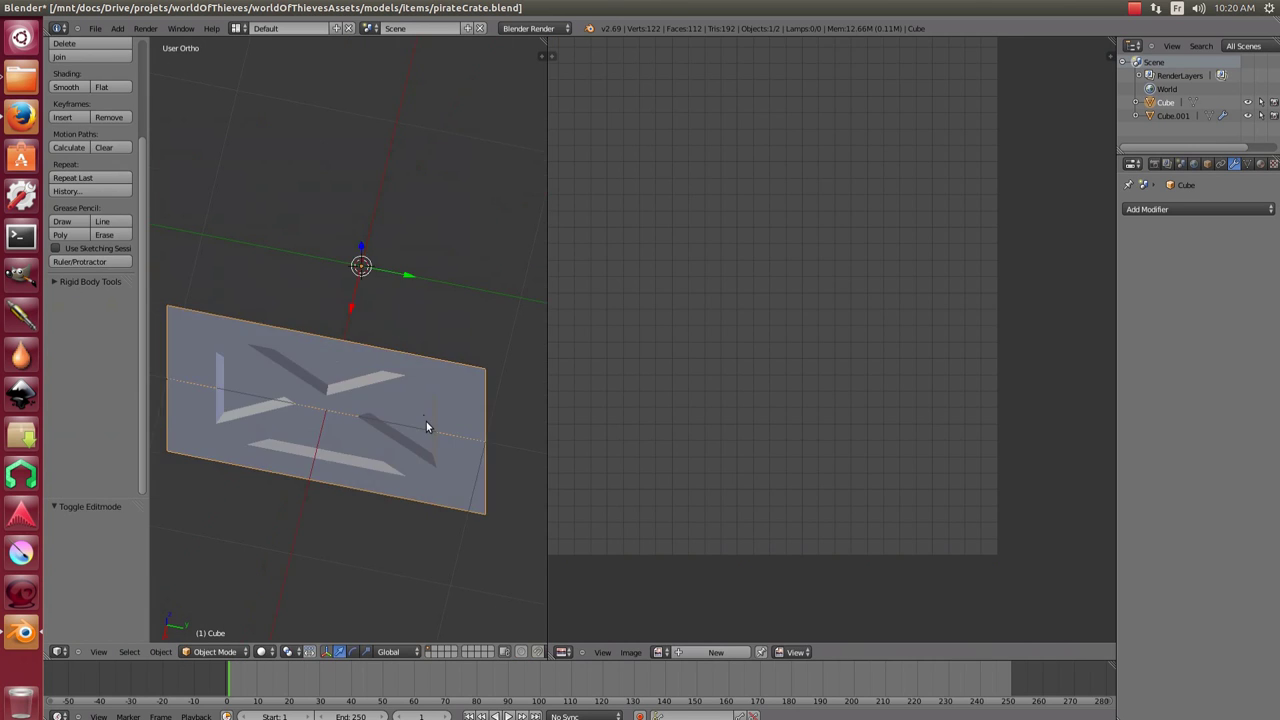
pyautogui.press('a')
pyautogui.hotkey('ctrl', 'z')
pyautogui.hotkey('ctrl', 'shift', 'z')
pyautogui.press('w')
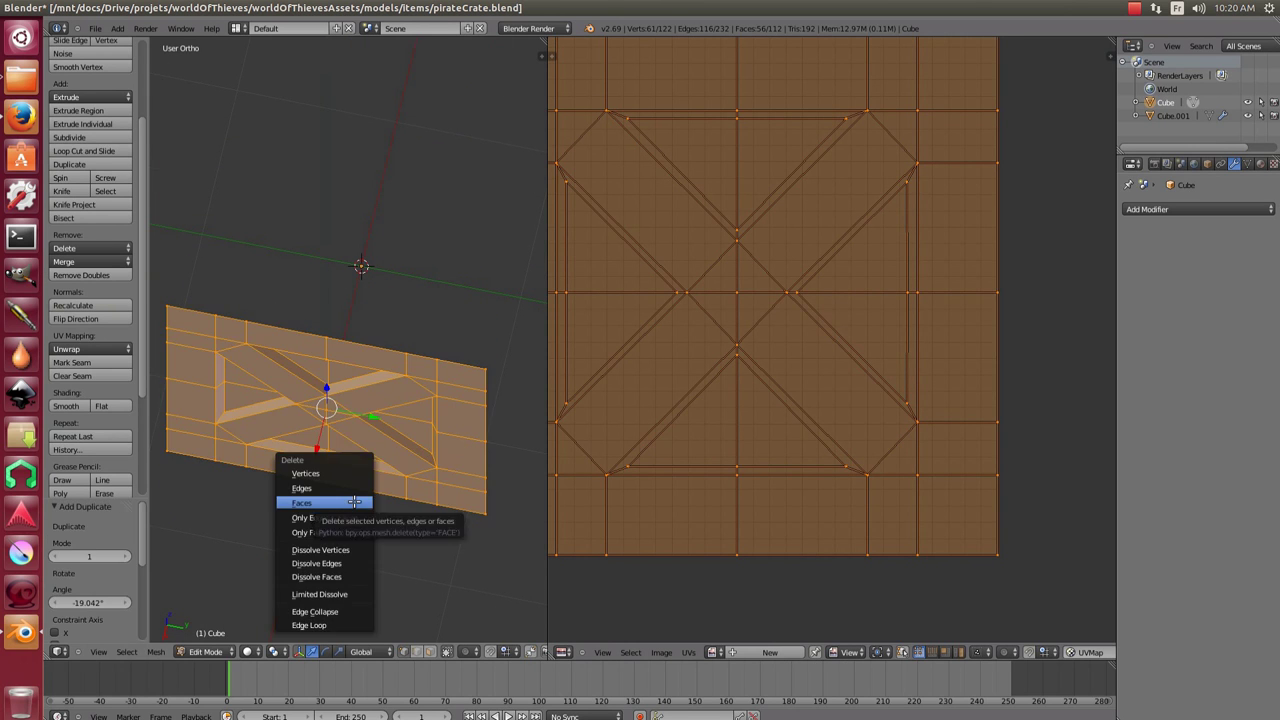
pyautogui.press('Escape')
pyautogui.click(273, 652)
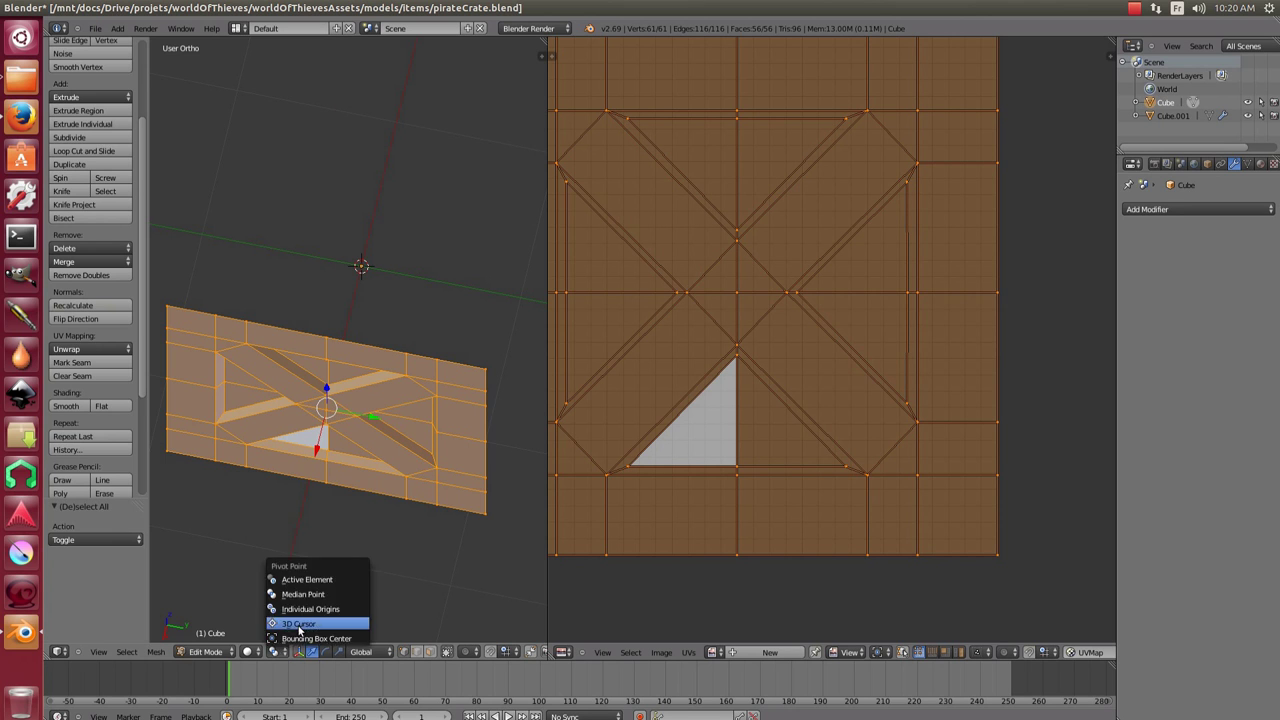
pyautogui.click(300, 620)
# Duplicate the crate face and rotate the copy 90° on Z as a new side.
pyautogui.hotkey('shift', 'd')
pyautogui.press('r')
pyautogui.press('z')
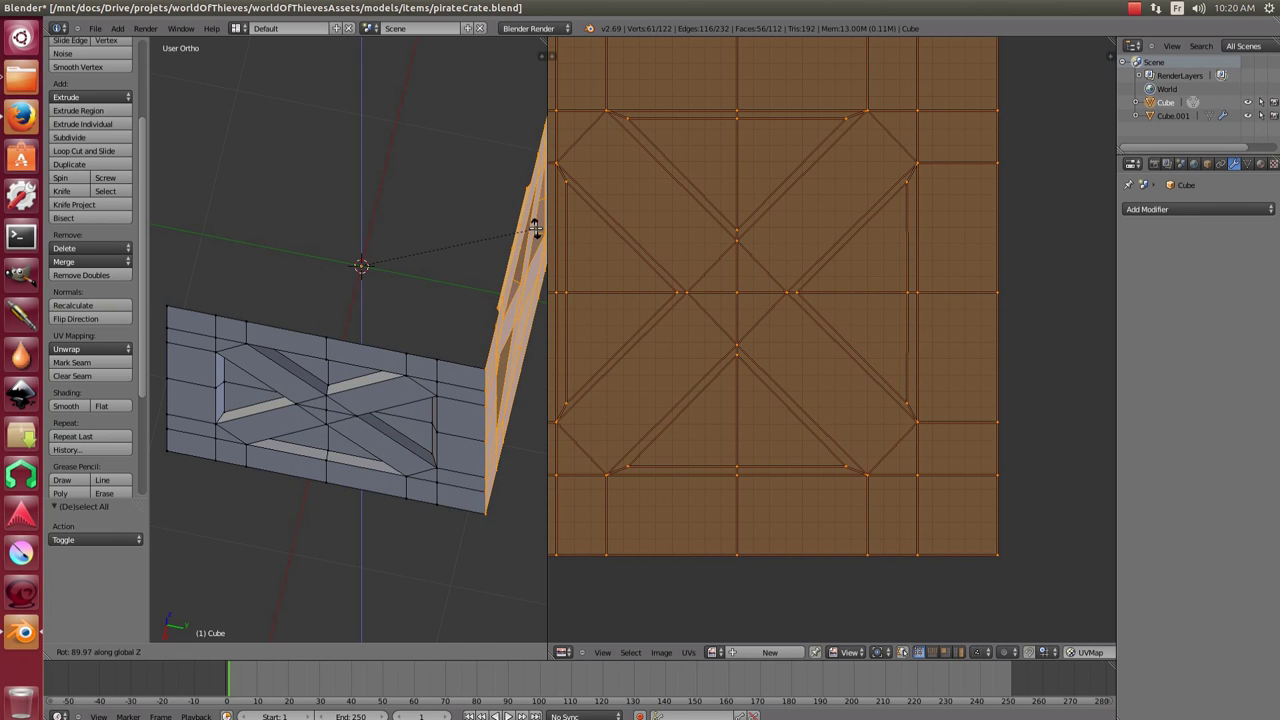
pyautogui.click(535, 228)
pyautogui.hotkey('shift', 'r')
pyautogui.hotkey('shift', 'r')
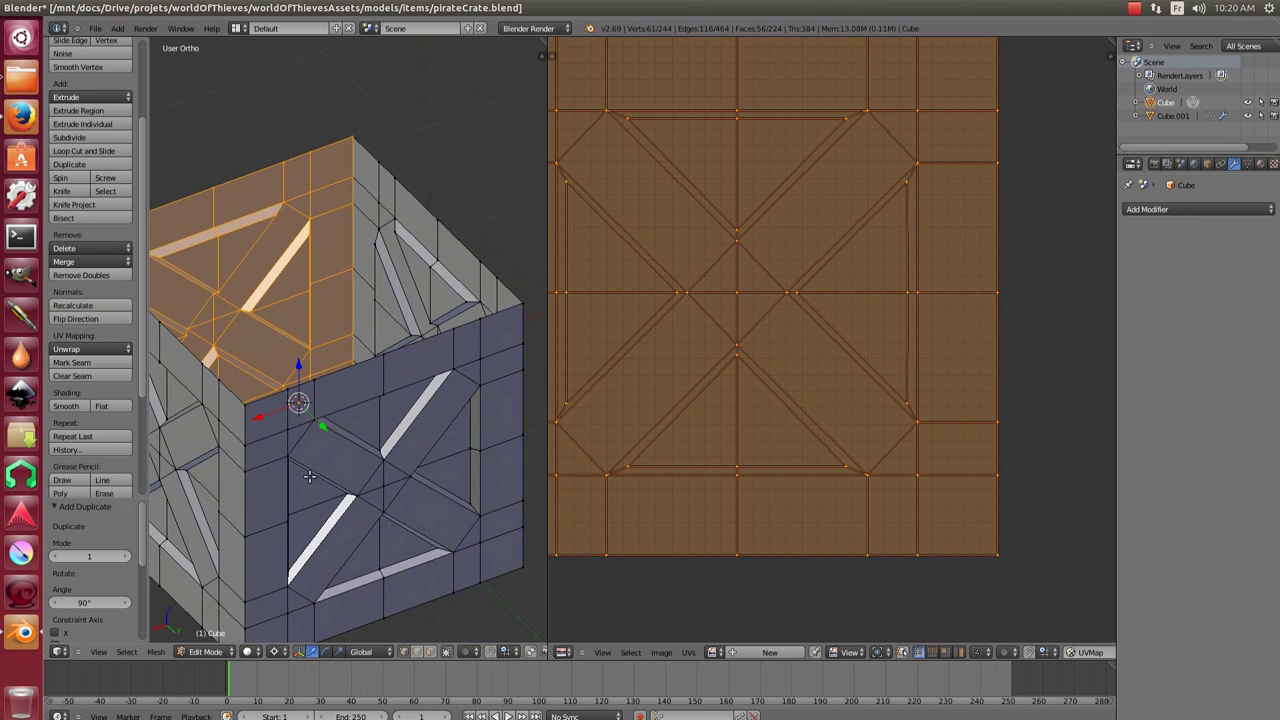
# Rotate the top piece 90° around the Y axis.
pyautogui.press('r')
pyautogui.press('y')
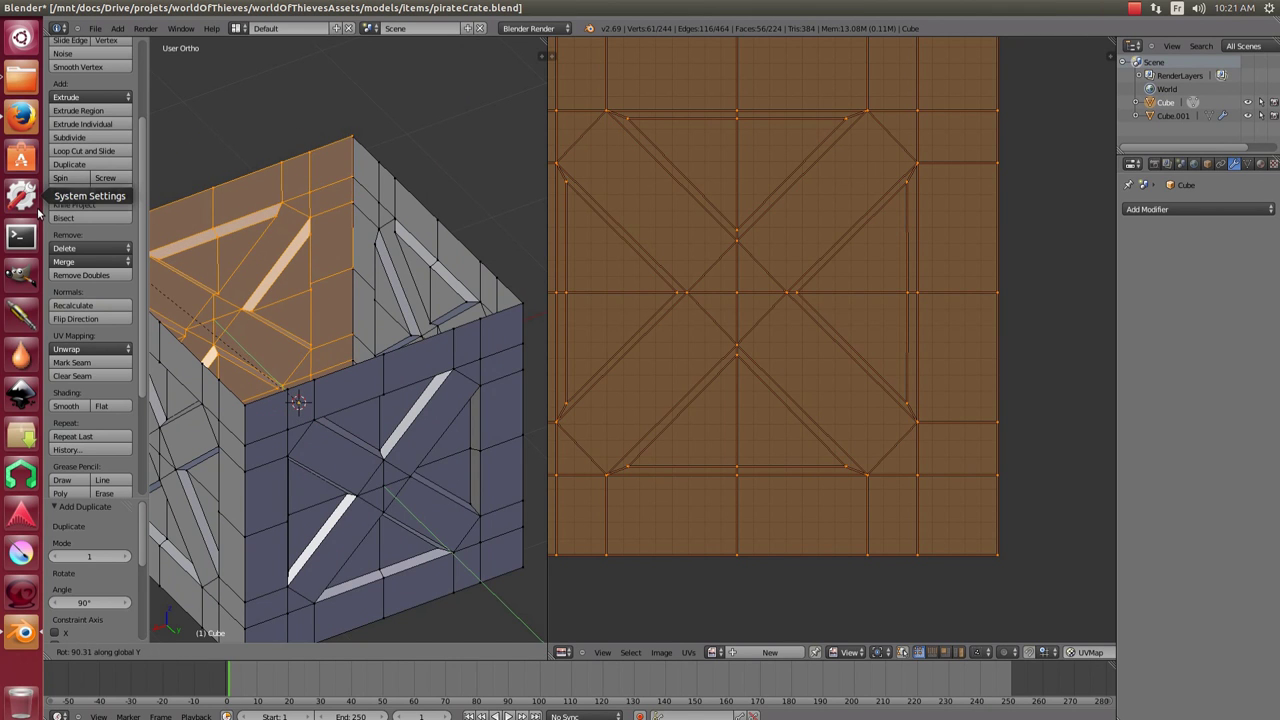
pyautogui.click(21, 195)
pyautogui.click(371, 185)
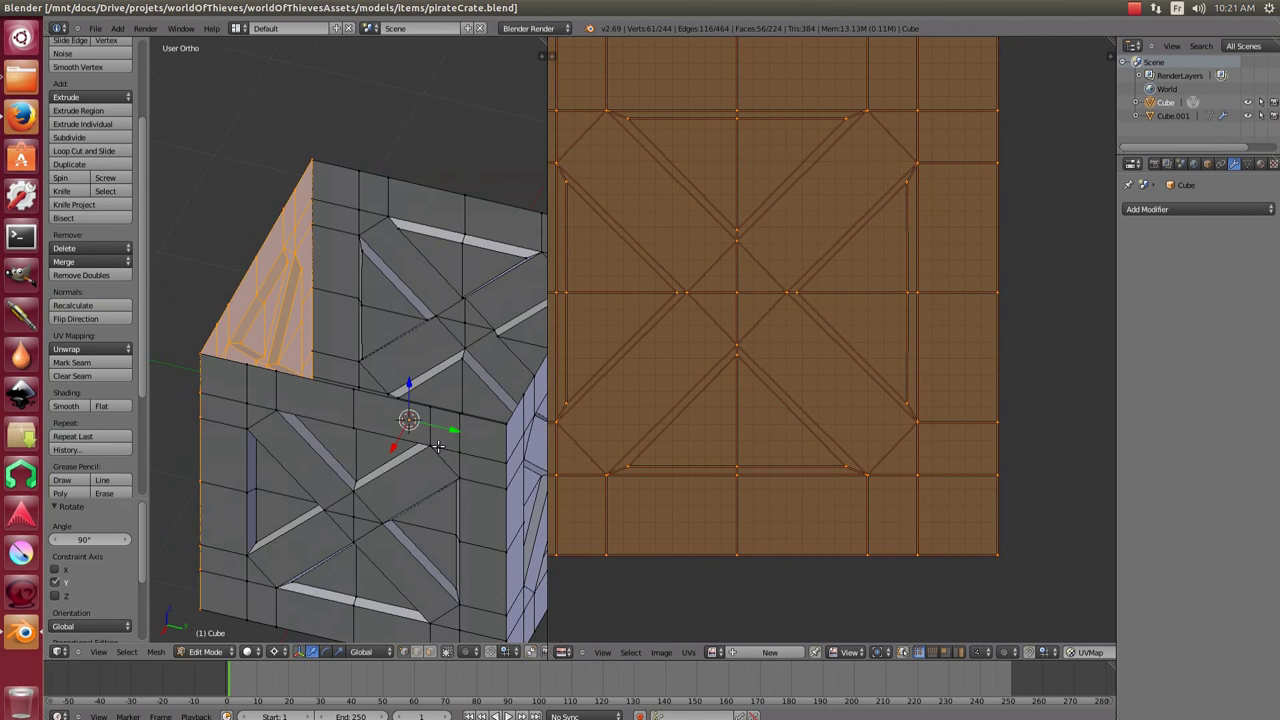
pyautogui.moveTo(437, 446); pyautogui.dragTo(399, 400)
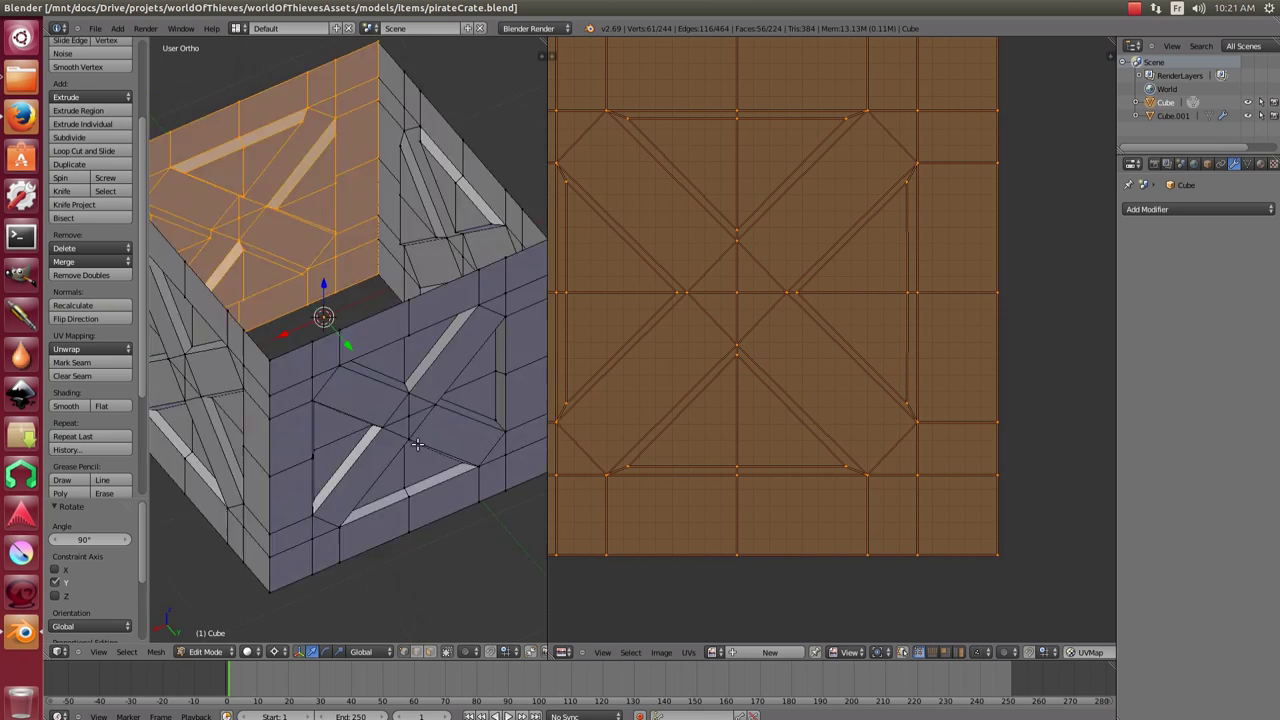
# Duplicate the linked side piece, rotated 90° on Y, onto the crate top.
pyautogui.press('a')
pyautogui.hotkey('ctrl', 'l')
pyautogui.hotkey('shift', 'd')
pyautogui.write('yr90')
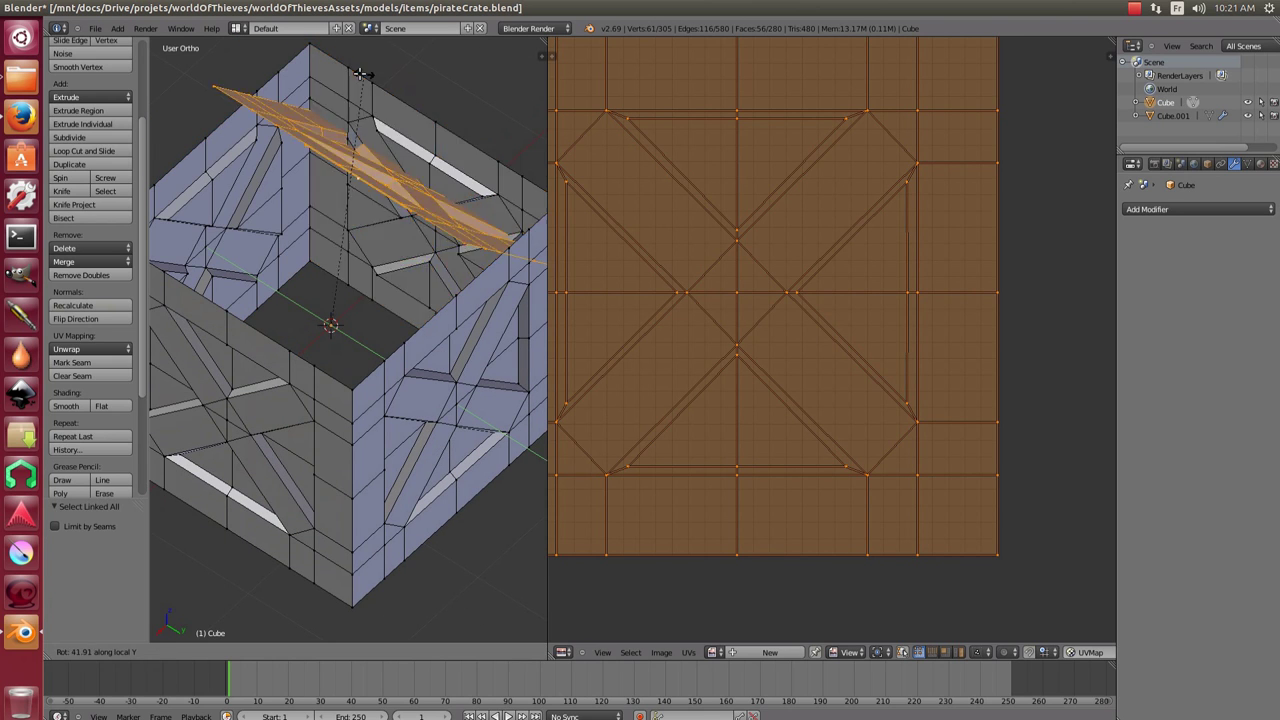
pyautogui.press('Return')
pyautogui.moveTo(234, 208)
pyautogui.mouseDown()
pyautogui.moveTo(358, 253)
pyautogui.moveTo(434, 347)
pyautogui.mouseUp()
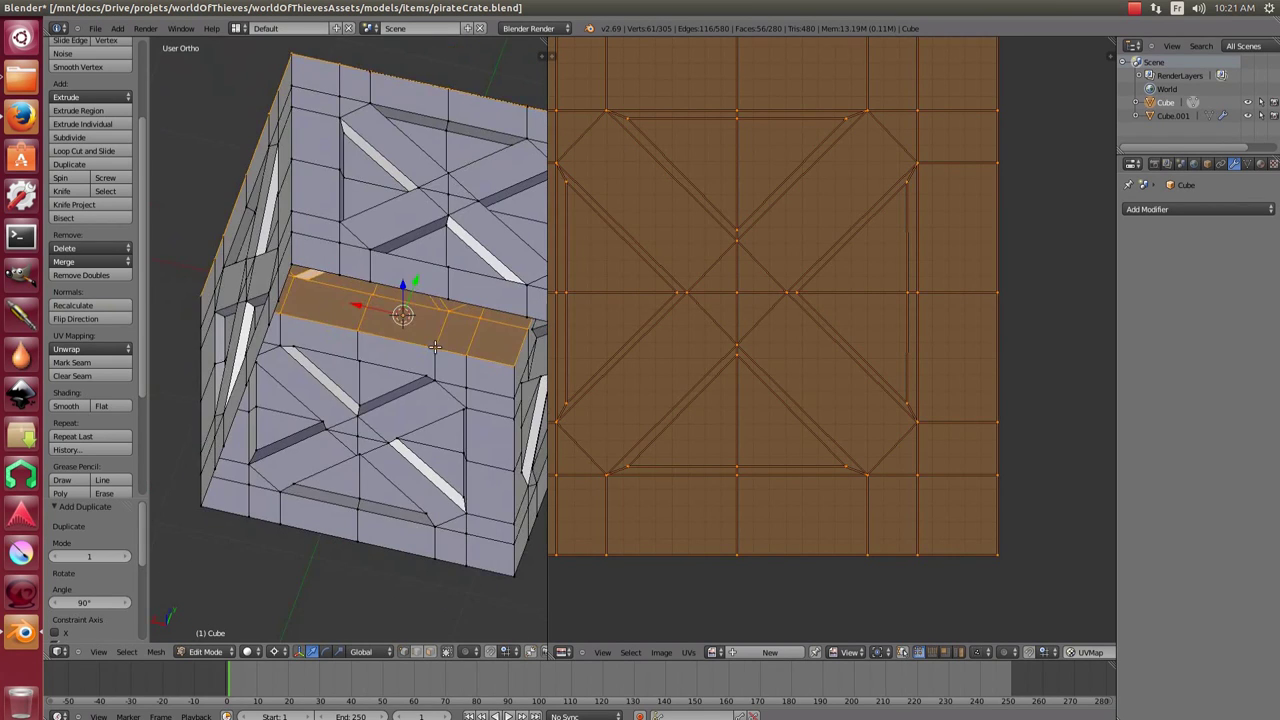
# Duplicate the linked top piece rotated -90° on X to close the box.
pyautogui.press('a')
pyautogui.rightClick(446, 176)
pyautogui.hotkey('ctrl', 'l')
pyautogui.moveTo(446, 176); pyautogui.dragTo(460, 247)
pyautogui.hotkey('shift', 'd')
pyautogui.write('r')
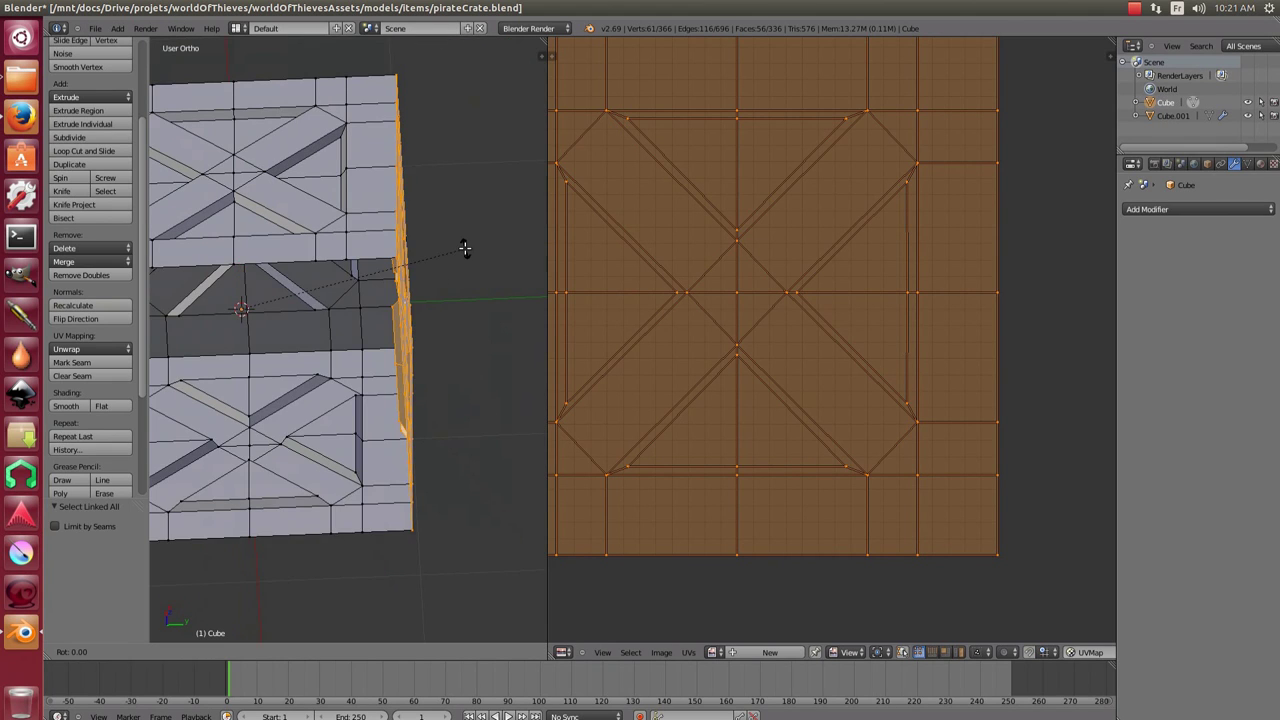
pyautogui.write('-90')
pyautogui.press('Return')
pyautogui.moveTo(295, 500)
pyautogui.mouseDown()
pyautogui.moveTo(410, 472)
pyautogui.moveTo(435, 443)
pyautogui.moveTo(447, 388)
pyautogui.mouseUp()
# Select all and Remove Doubles, merging overlapping vertices down to 314.
pyautogui.press('a')
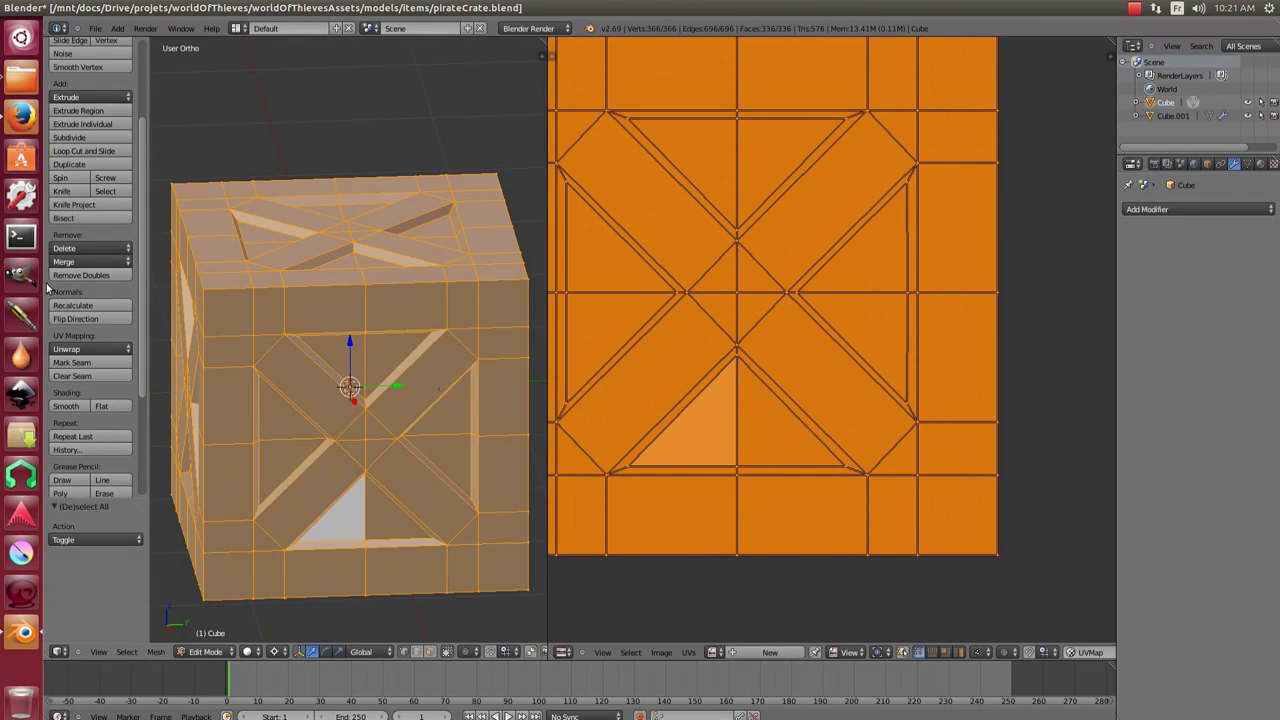
pyautogui.click(81, 275)
pyautogui.press('Tab')
pyautogui.moveTo(360, 380); pyautogui.dragTo(420, 420)
# Export the UV layout as the 1024×1024 pirateCrate.png into textures/items.
pyautogui.press('Tab')
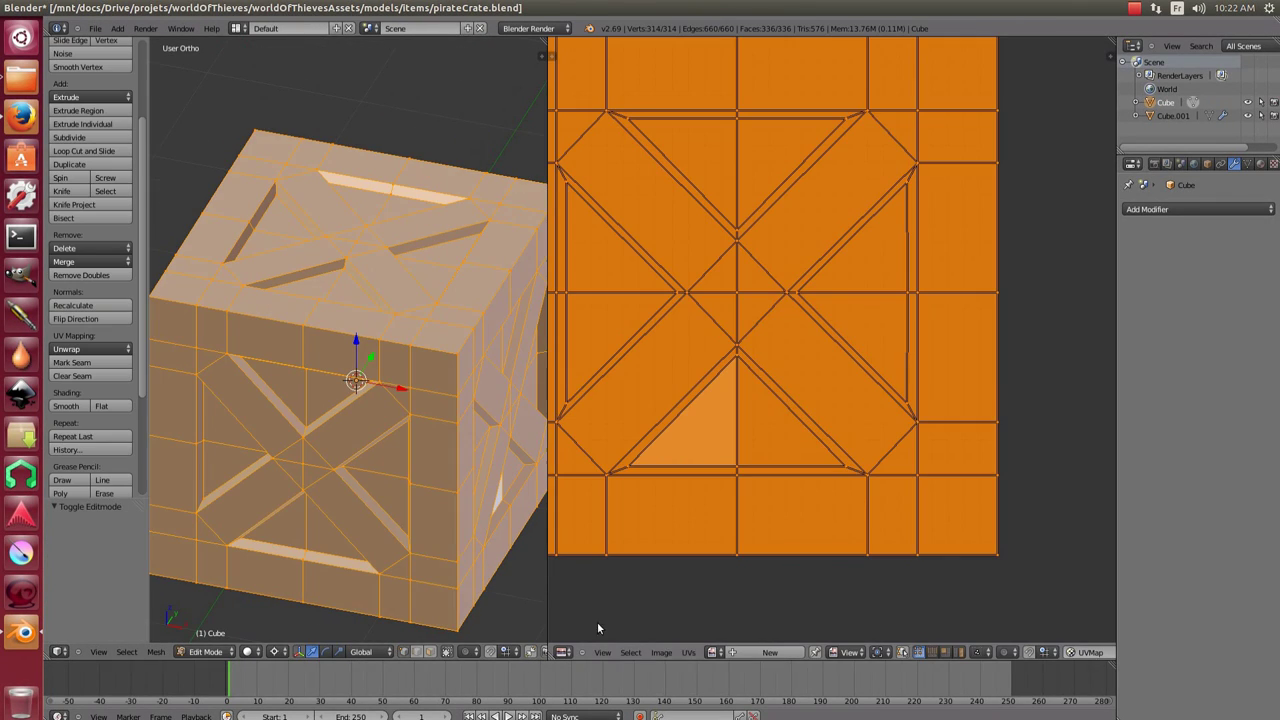
pyautogui.click(690, 652)
pyautogui.click(740, 337)
pyautogui.click(222, 94)
pyautogui.click(222, 94)
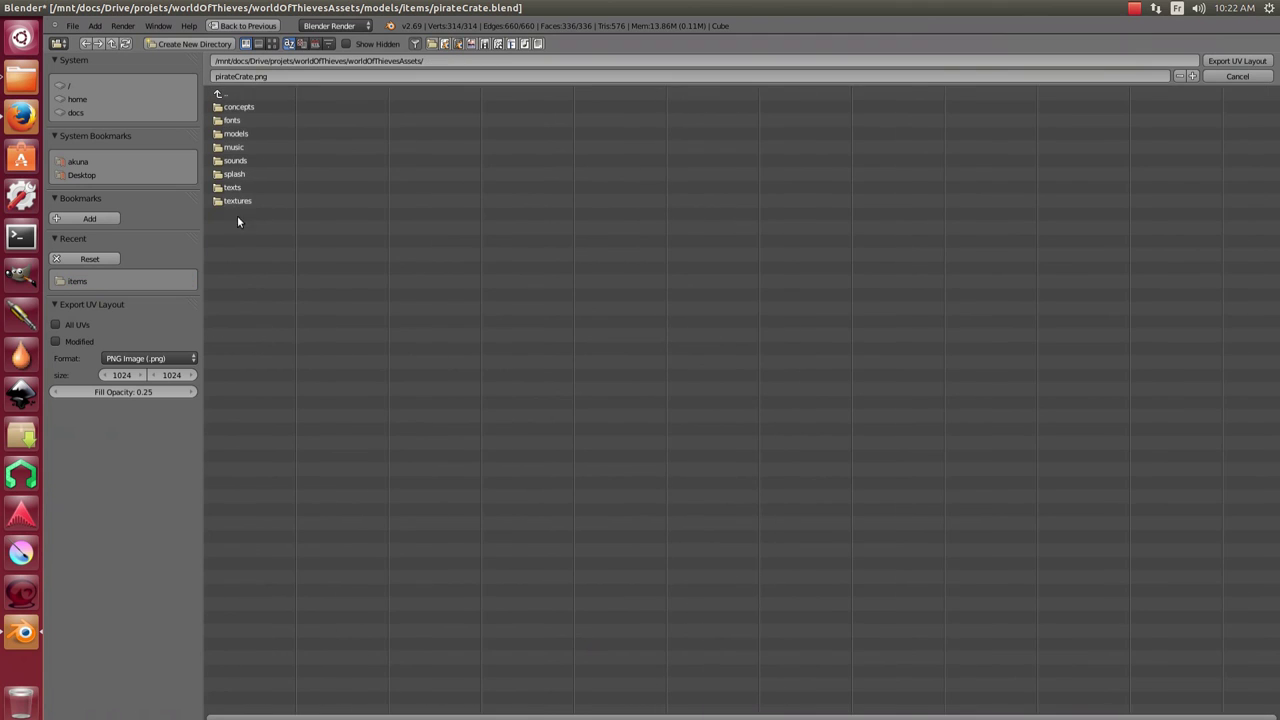
pyautogui.click(237, 215)
pyautogui.click(238, 202)
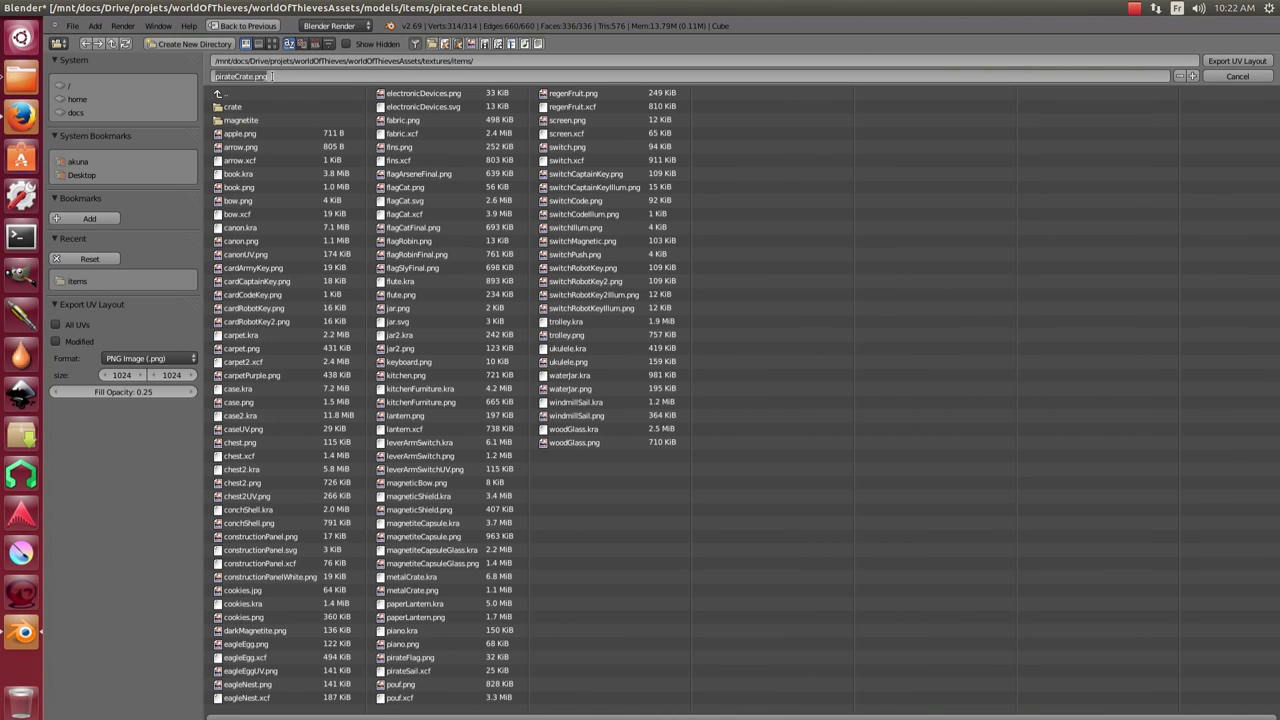
pyautogui.write('UV')
pyautogui.press('Return')
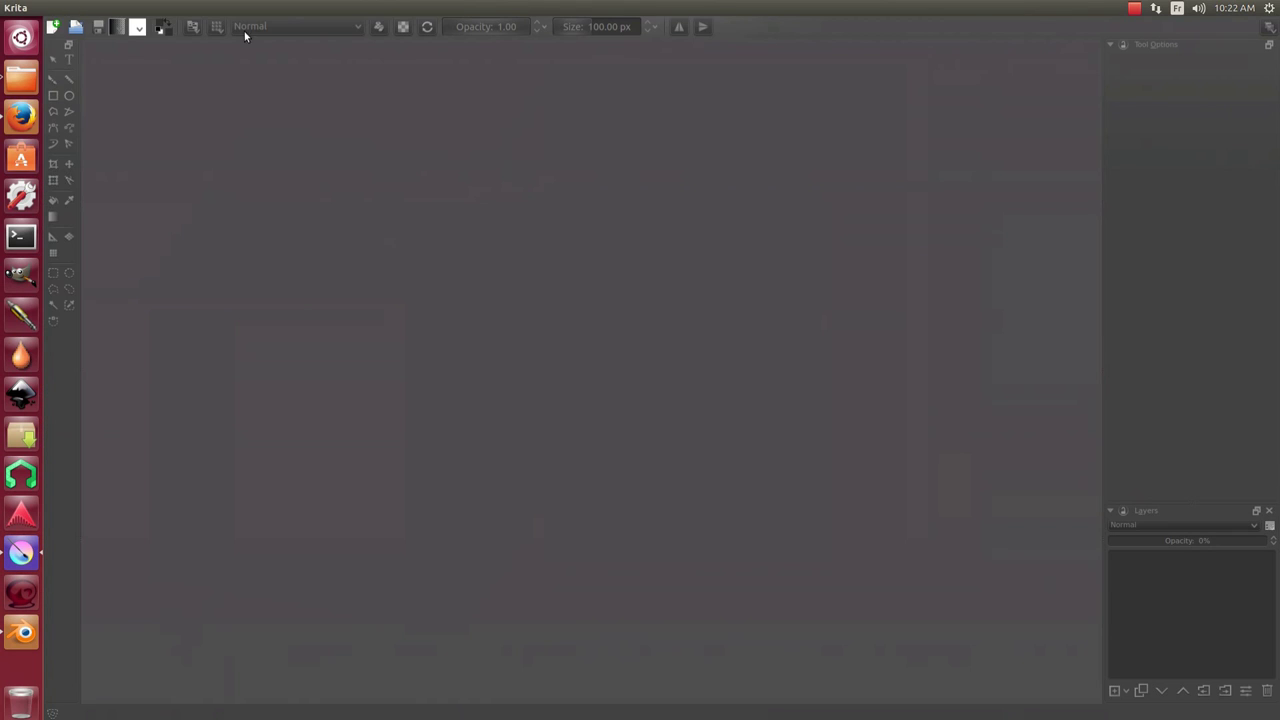
# Open pirateCrateUV.png from projets/worldOfThievesAssets/textures/items in Krita and zoom out.
pyautogui.click(47, 8)
pyautogui.click(86, 37)
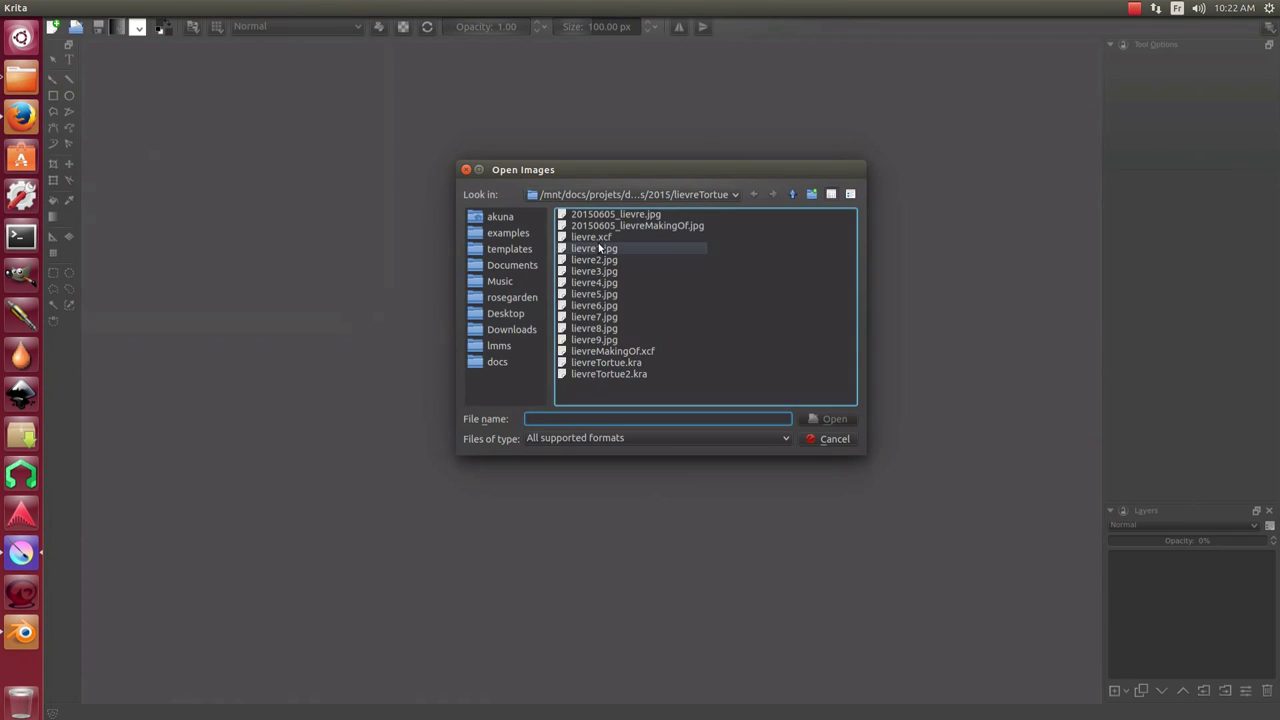
pyautogui.click(497, 361)
pyautogui.doubleClick(605, 290)
pyautogui.doubleClick(606, 248)
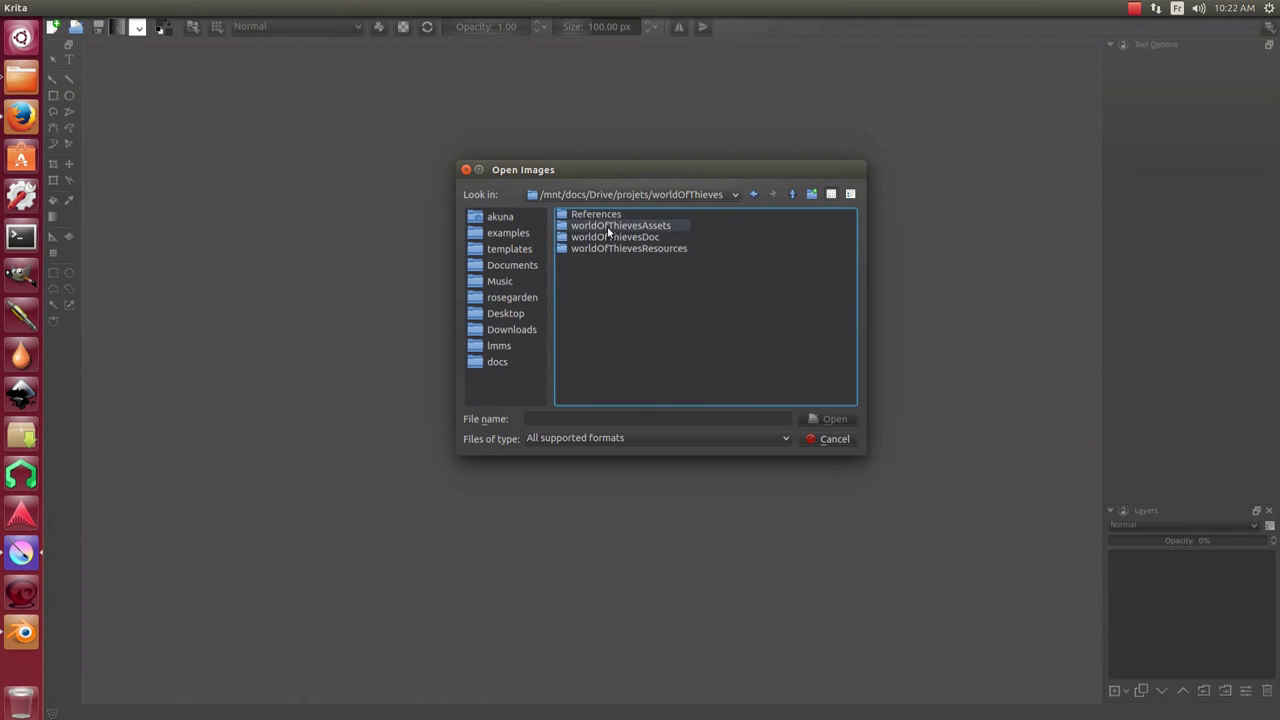
pyautogui.doubleClick(607, 226)
pyautogui.doubleClick(600, 308)
pyautogui.moveTo(612, 401); pyautogui.dragTo(750, 401)
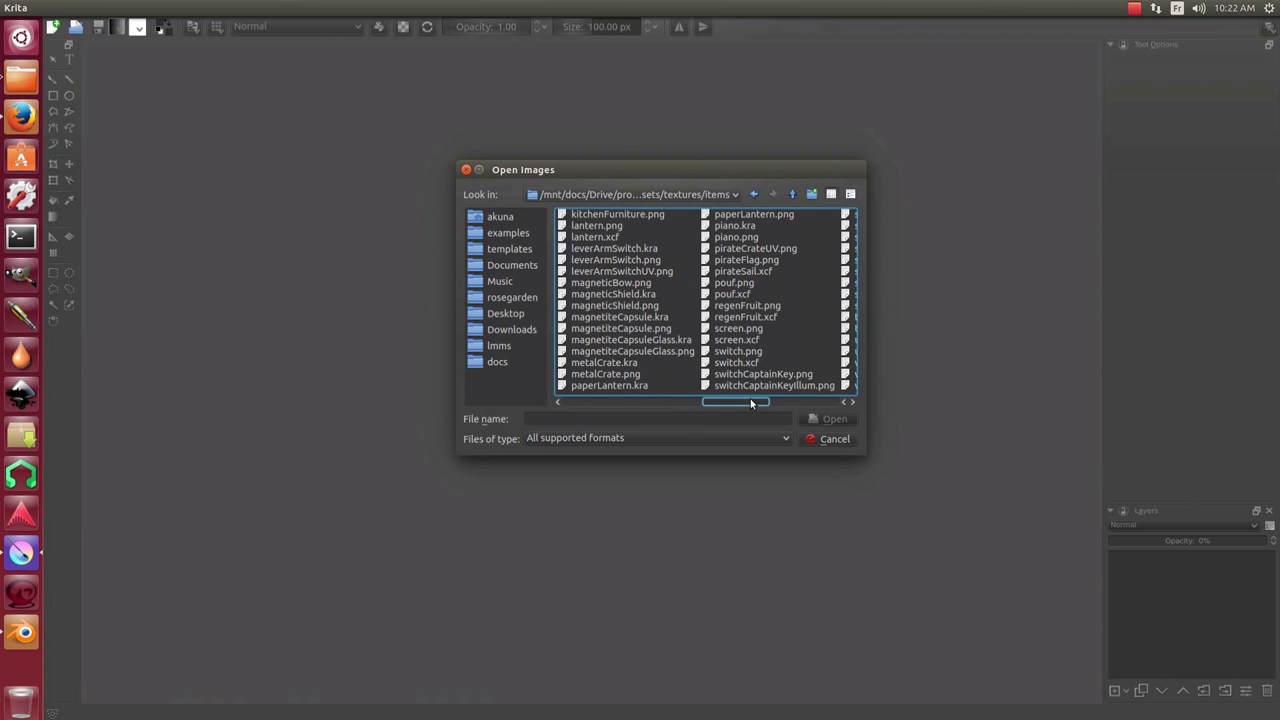
pyautogui.doubleClick(805, 248)
pyautogui.press('-')
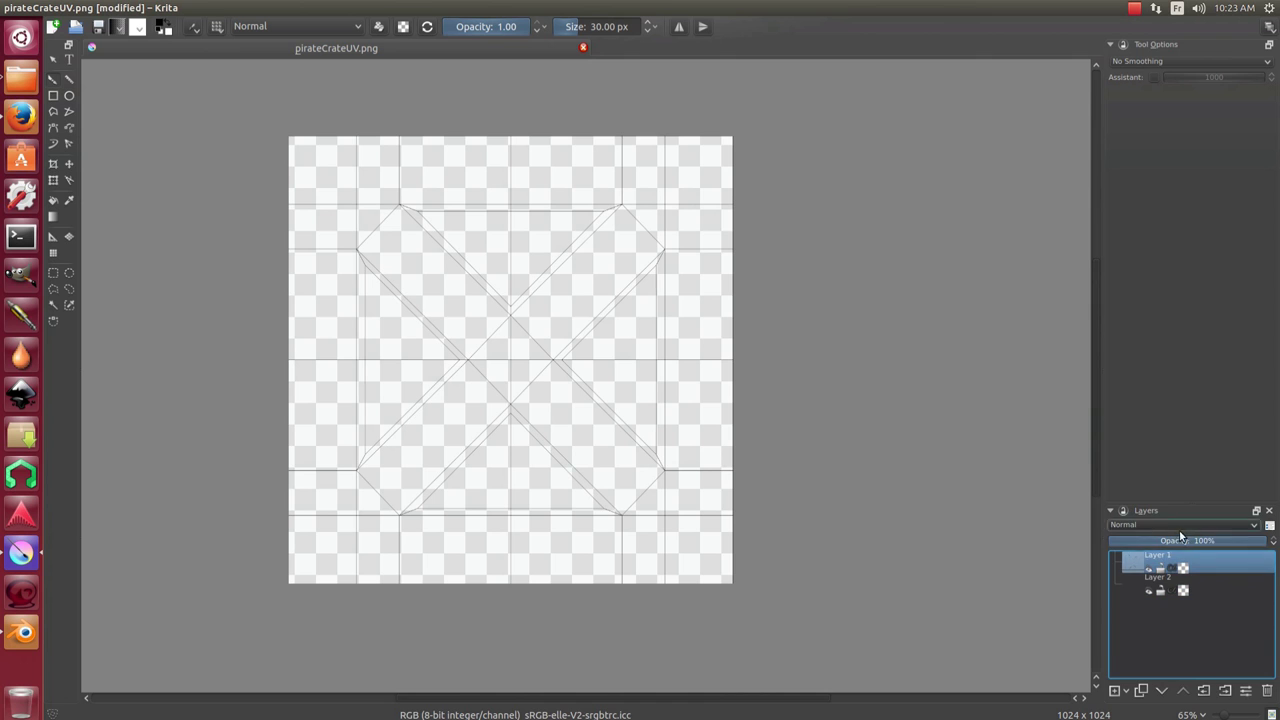
# Set the wireframe layer's blend mode to Multiply.
pyautogui.click(1180, 526)
pyautogui.click(1148, 300)
pyautogui.press('+')
# Save the image as the Krita document pirateCrate.kra.
pyautogui.click(55, 8)
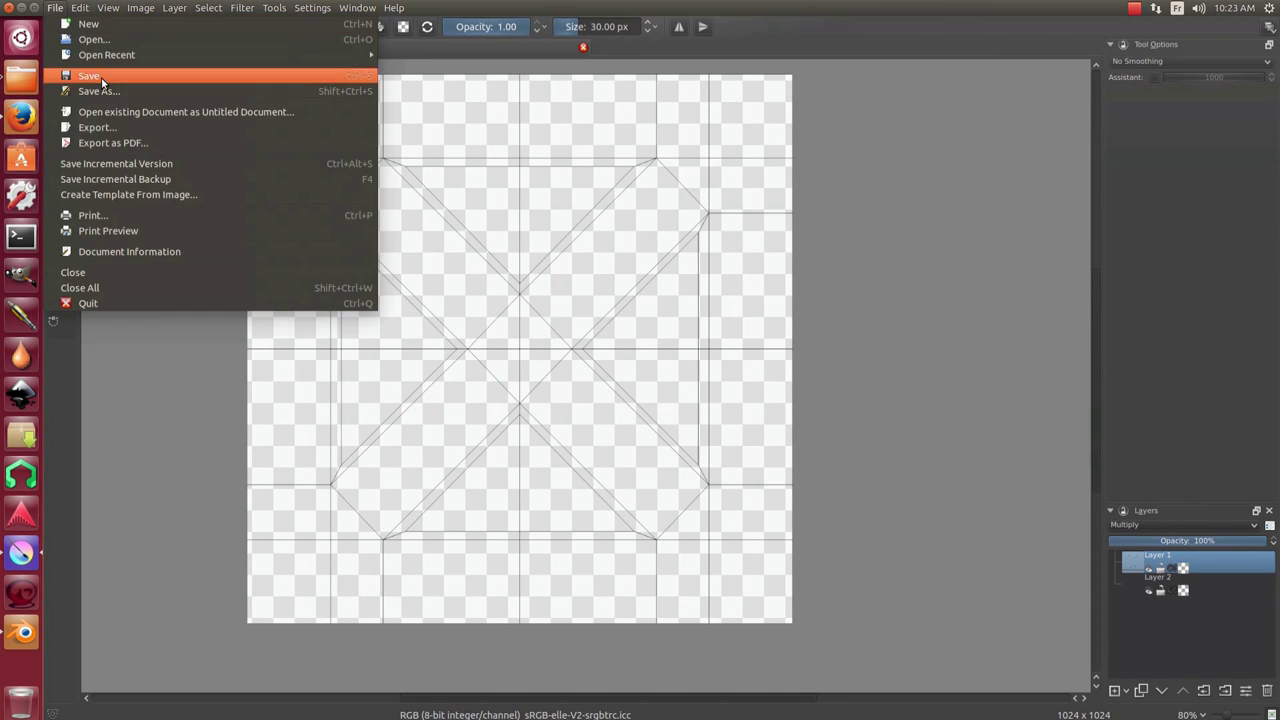
pyautogui.click(102, 77)
pyautogui.write('pirateCrate')
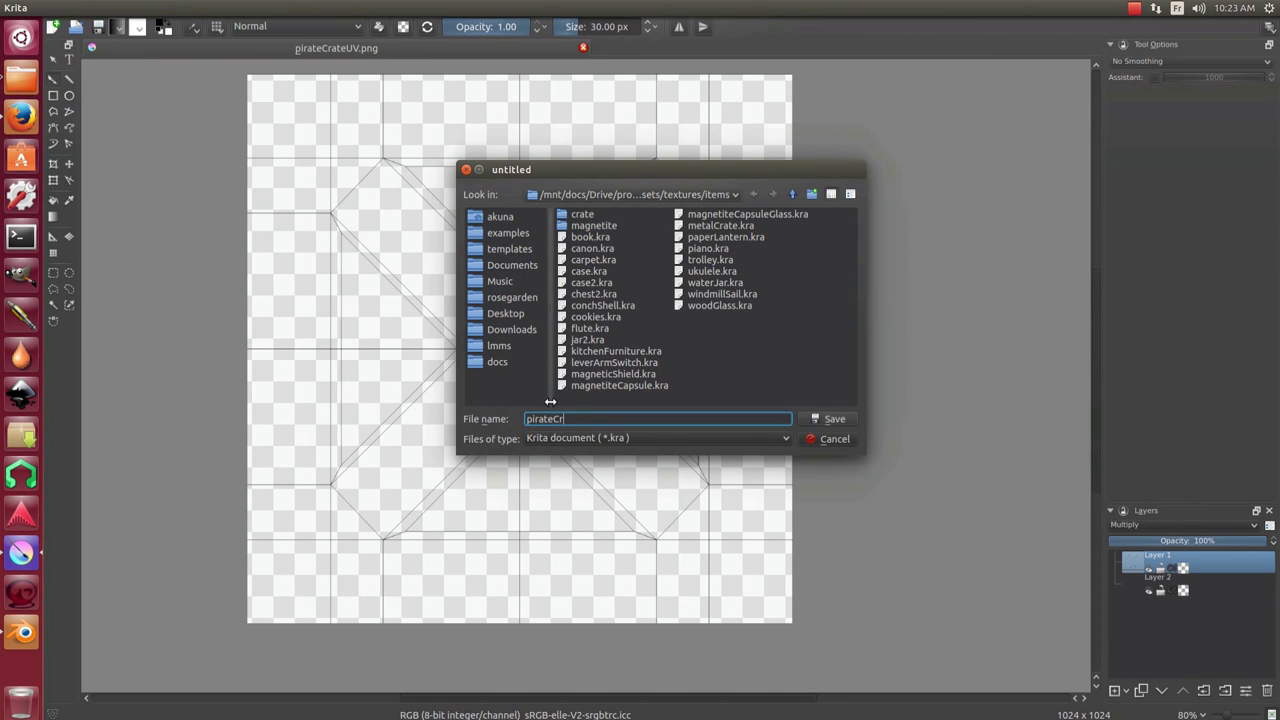
pyautogui.press('Return')
# Make Layer 2 active and pick the Fill tool, trying the quick colour palette.
pyautogui.click(1165, 580)
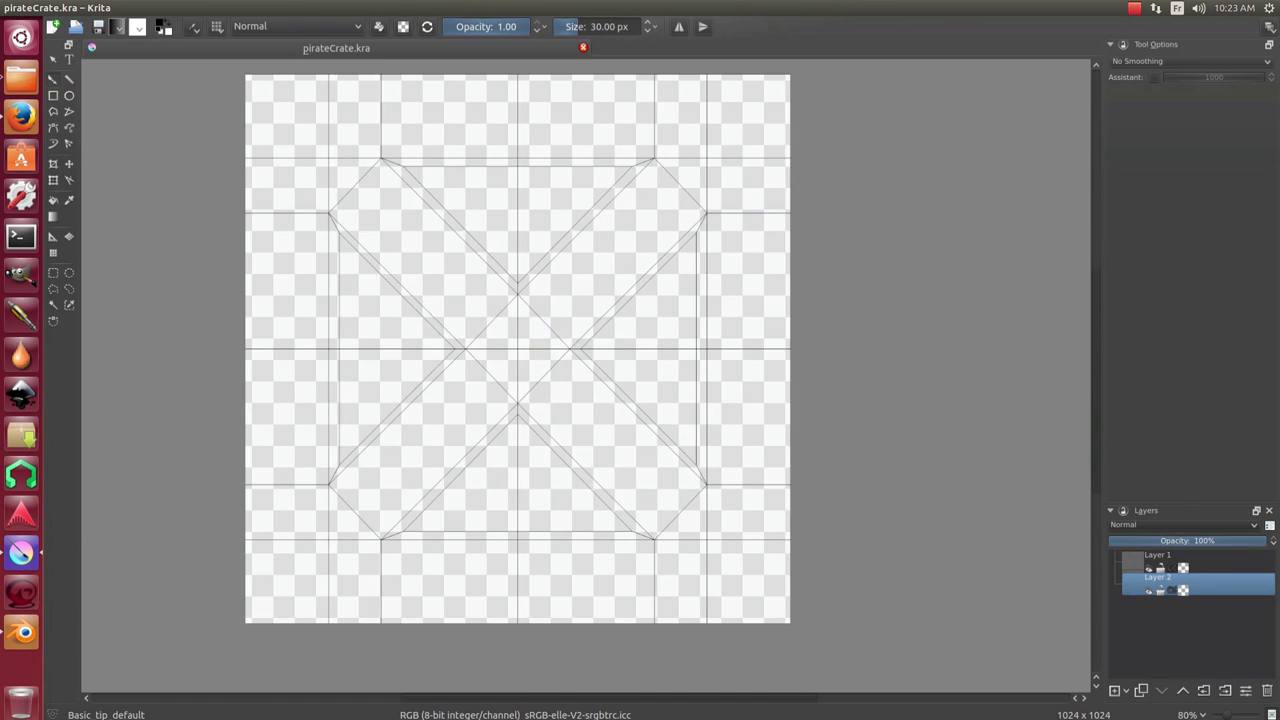
pyautogui.press('-')
pyautogui.rightClick(610, 388)
pyautogui.press('f')
pyautogui.rightClick(545, 320)
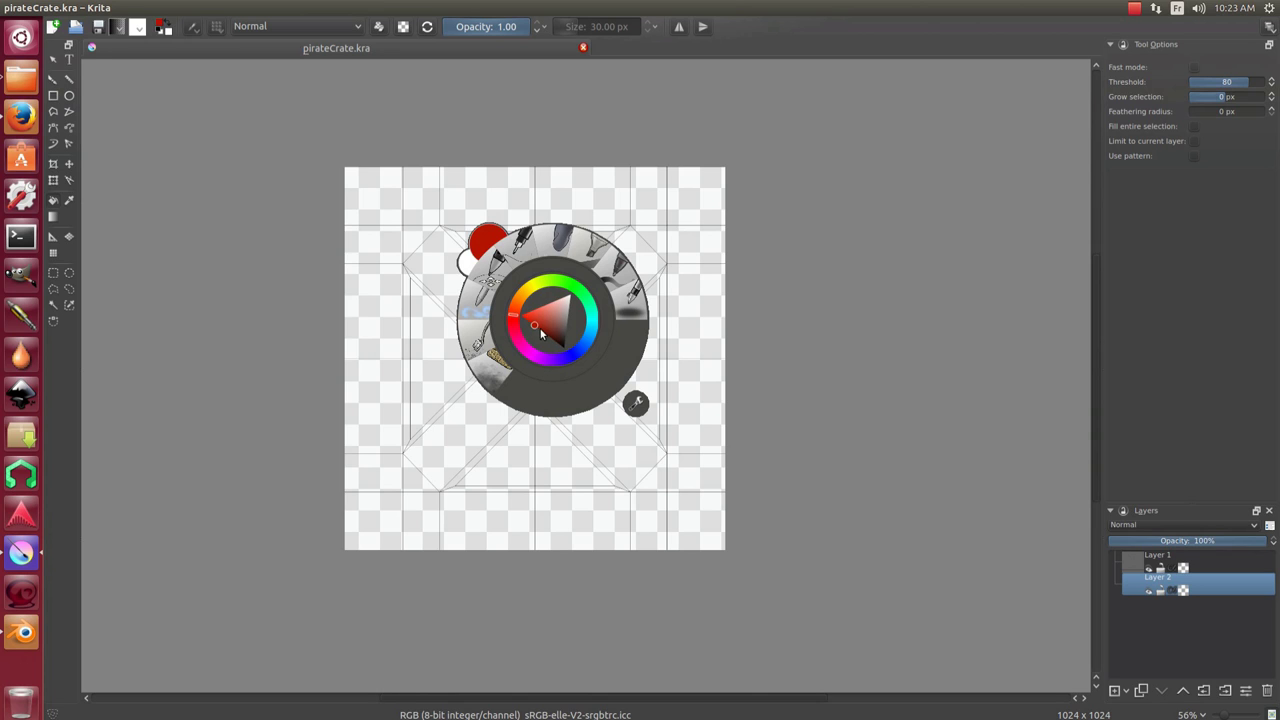
pyautogui.click(738, 360)
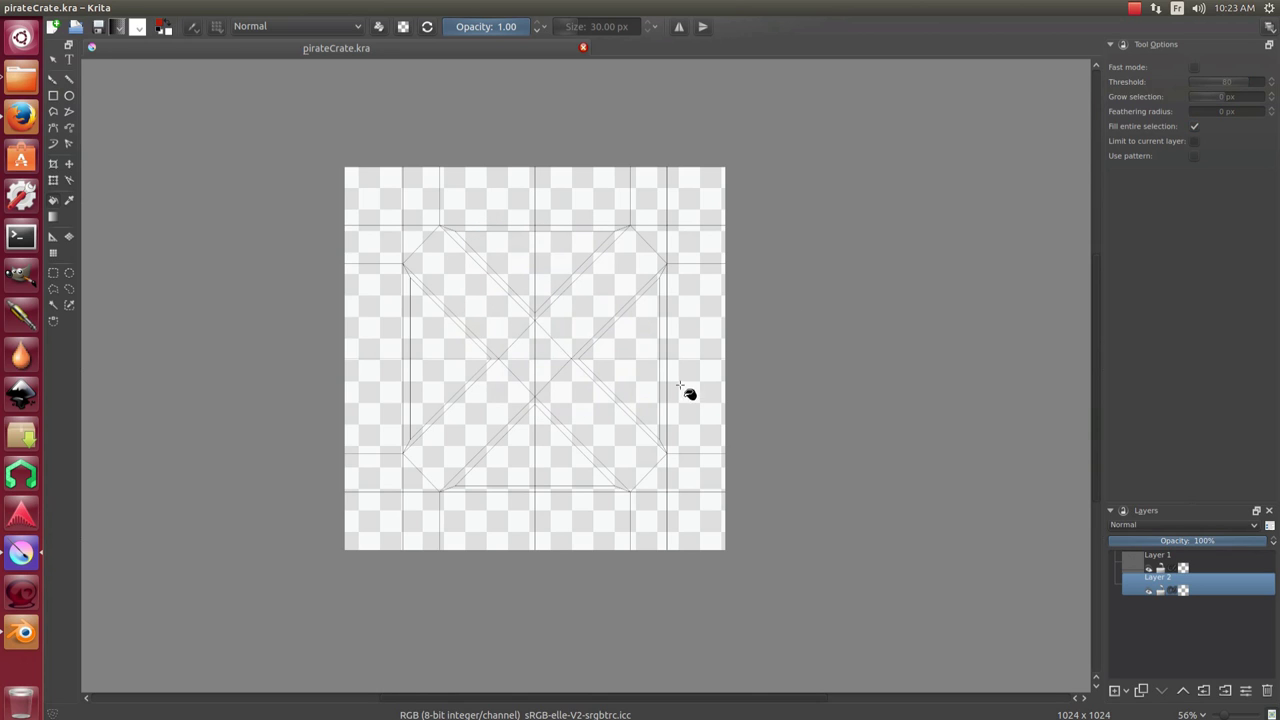
# Fill the bottom layer orange and add a new empty layer above it.
pyautogui.rightClick(630, 395)
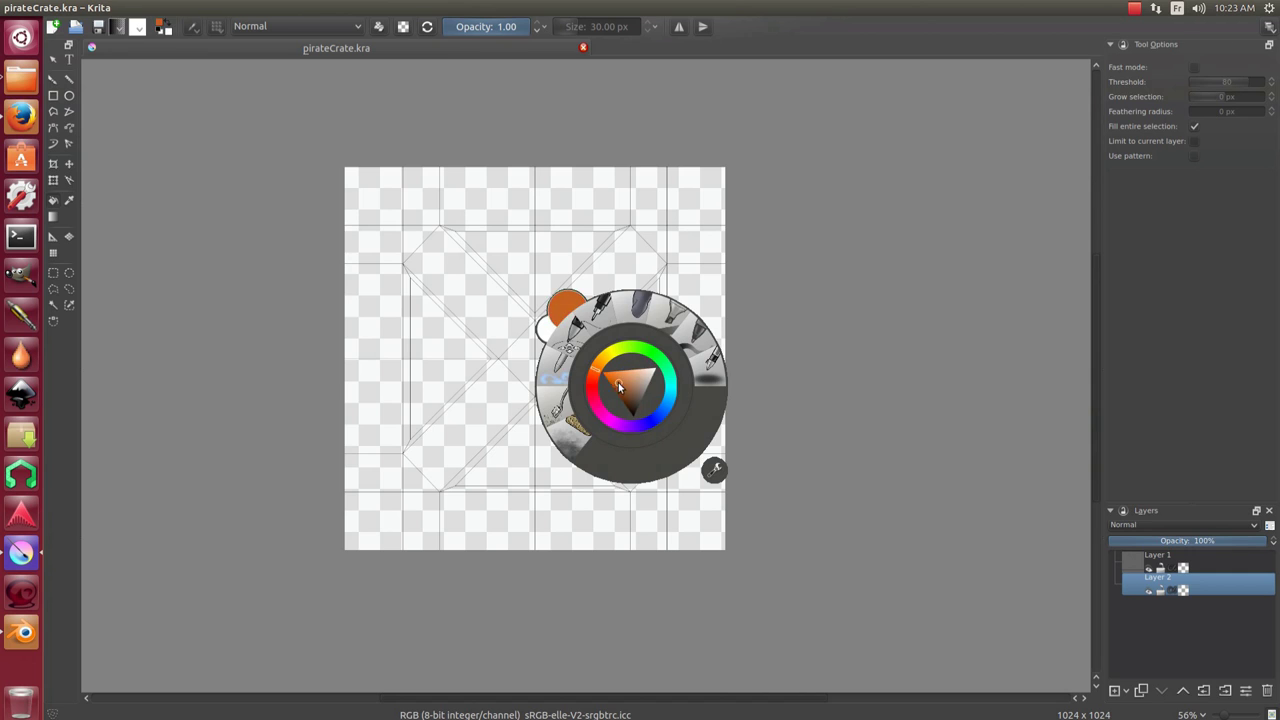
pyautogui.click(627, 361)
pyautogui.click(1117, 692)
pyautogui.doubleClick(1188, 585)
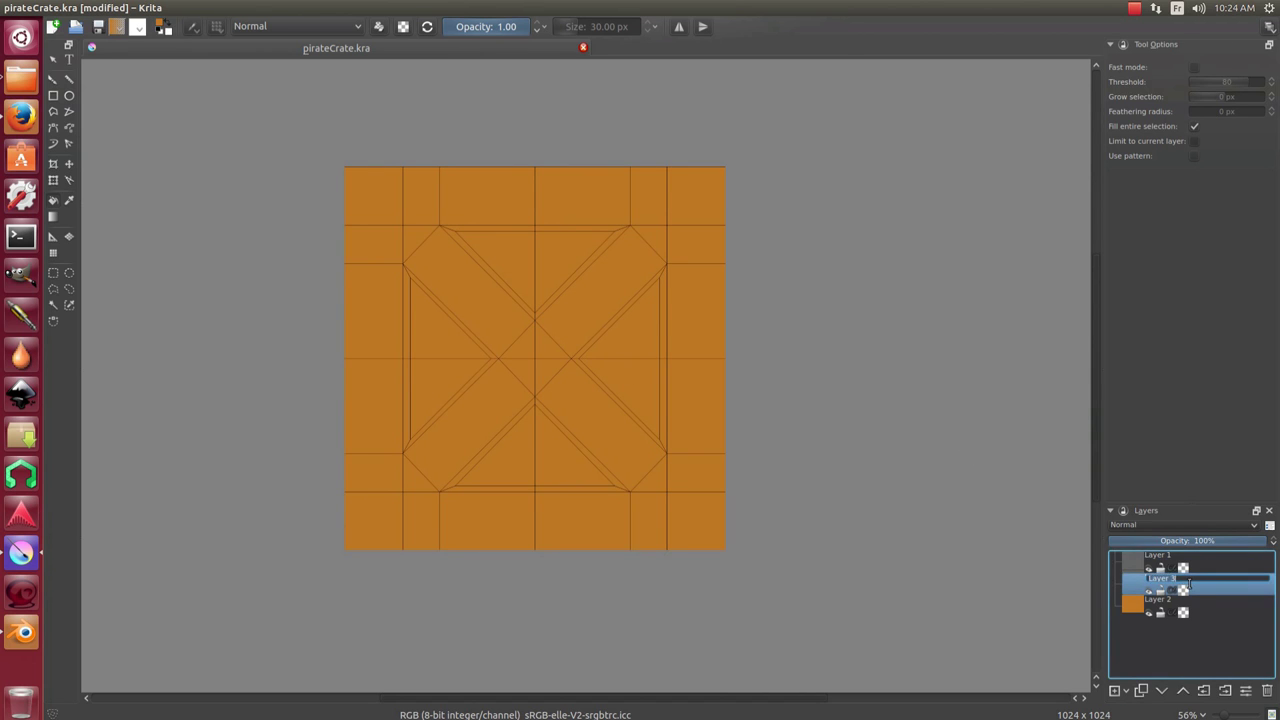
# Rename Layer 2 to background and Layer 1 to uv, then save.
pyautogui.doubleClick(1183, 601)
pyautogui.write('background')
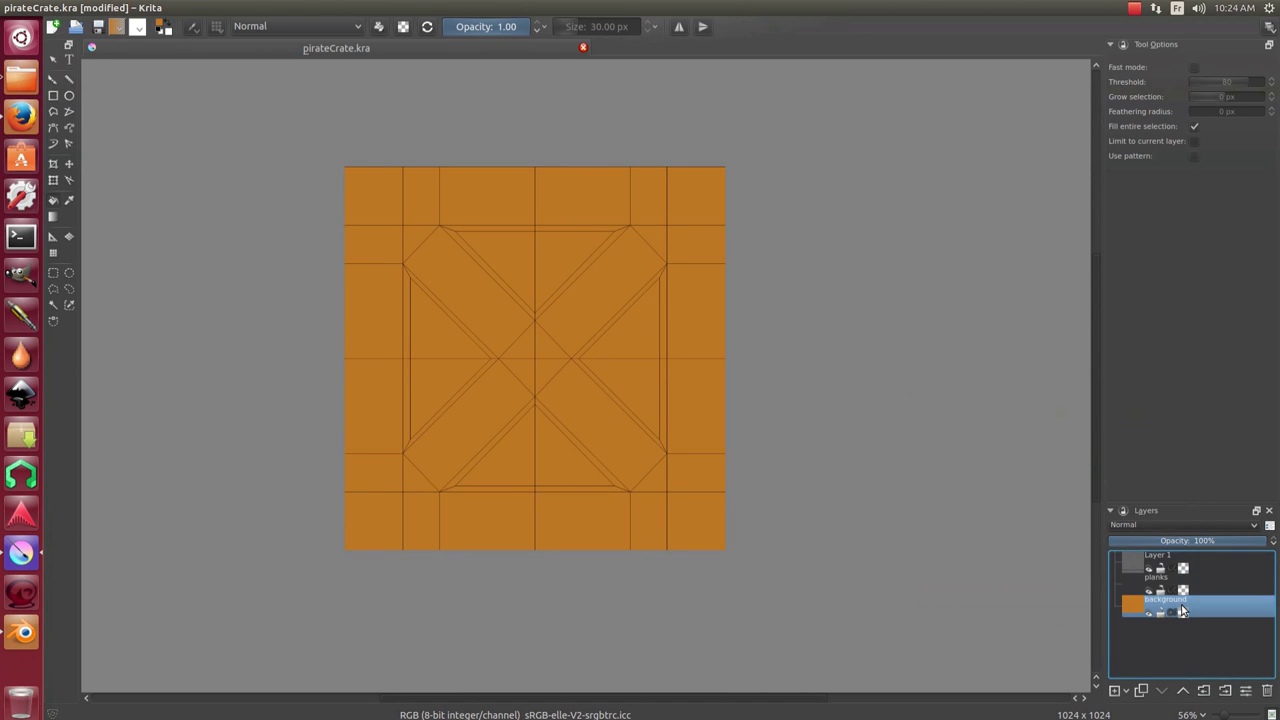
pyautogui.press('Return')
pyautogui.doubleClick(1157, 555)
pyautogui.write('uv')
pyautogui.press('Return')
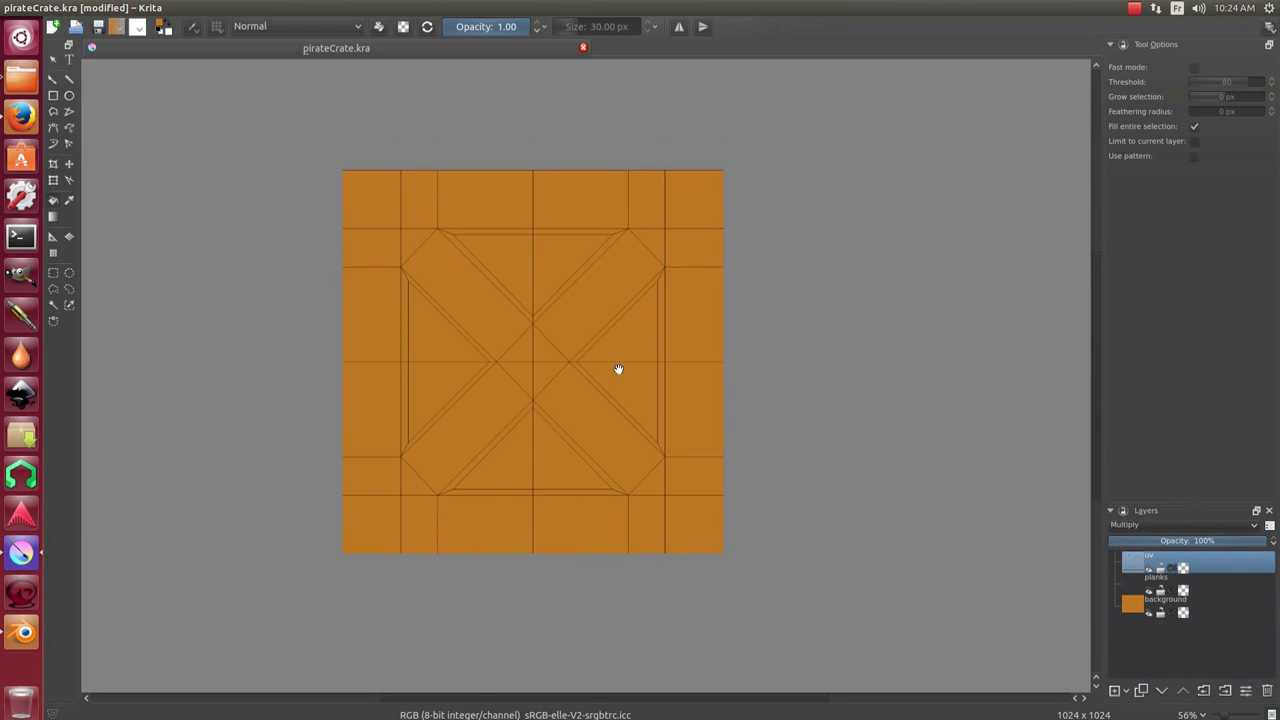
pyautogui.hotkey('ctrl', 's')
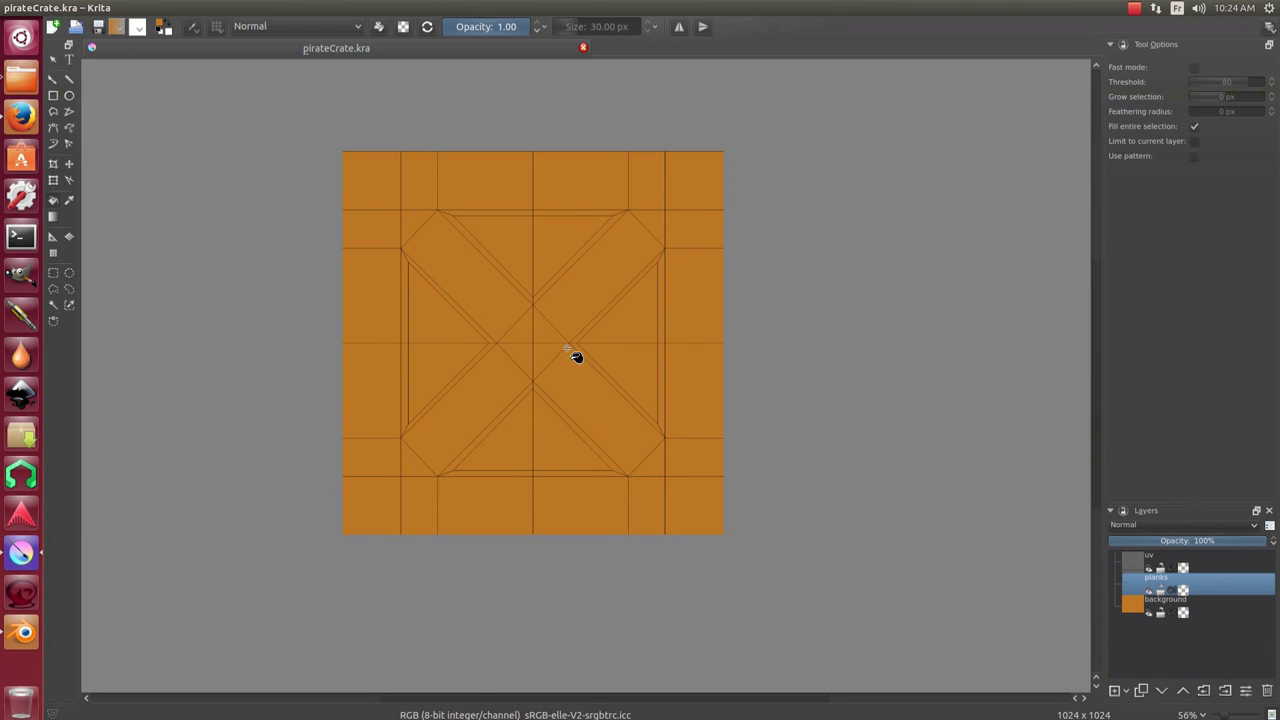
# Switch between the brush and Fill tool and bring up the quick colour palette.
pyautogui.press('b')
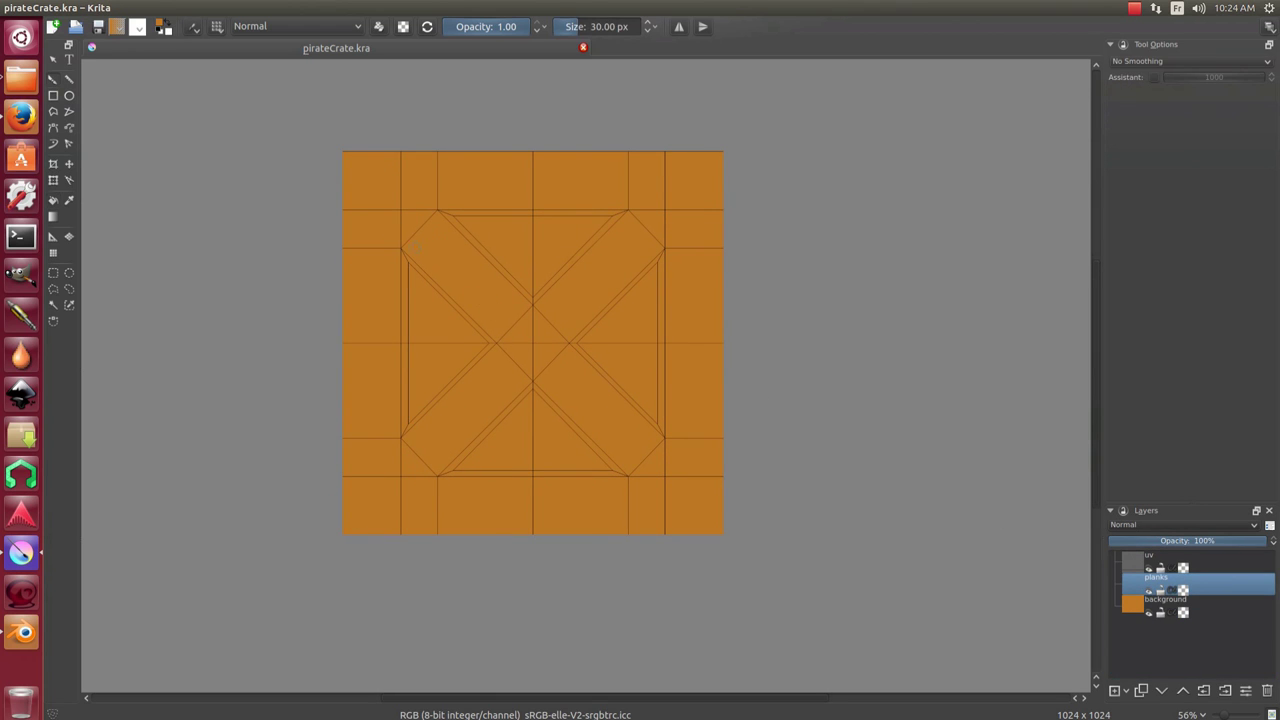
pyautogui.press('f')
pyautogui.rightClick(420, 292)
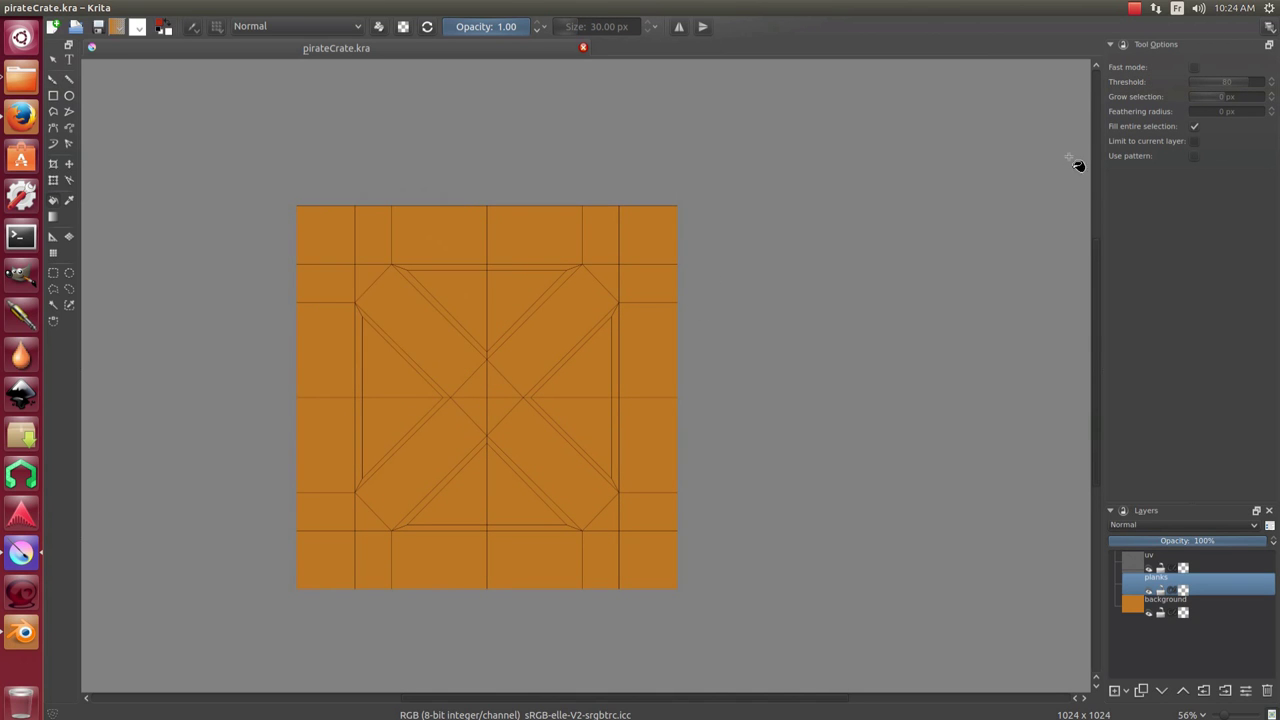
# Line-bound fill the first plank areas red, undoing one oversized fill.
pyautogui.click(1193, 126)
pyautogui.click(1271, 93)
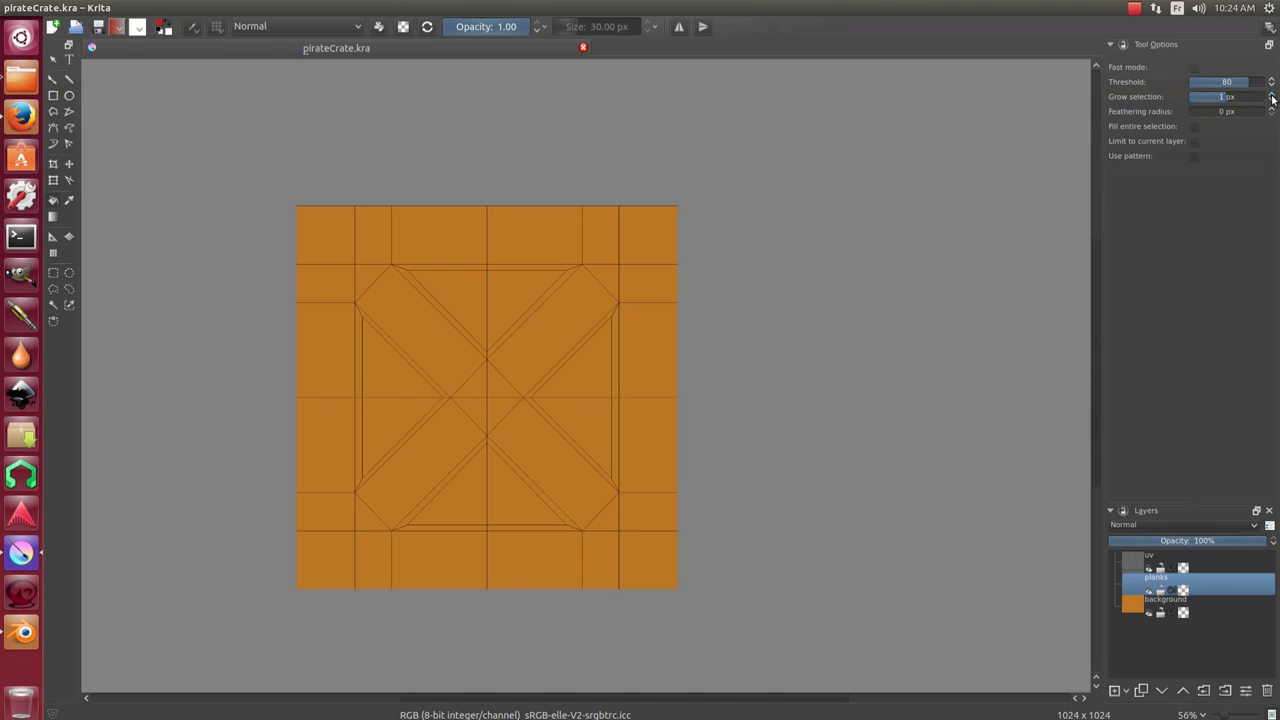
pyautogui.click(536, 350)
pyautogui.click(642, 350)
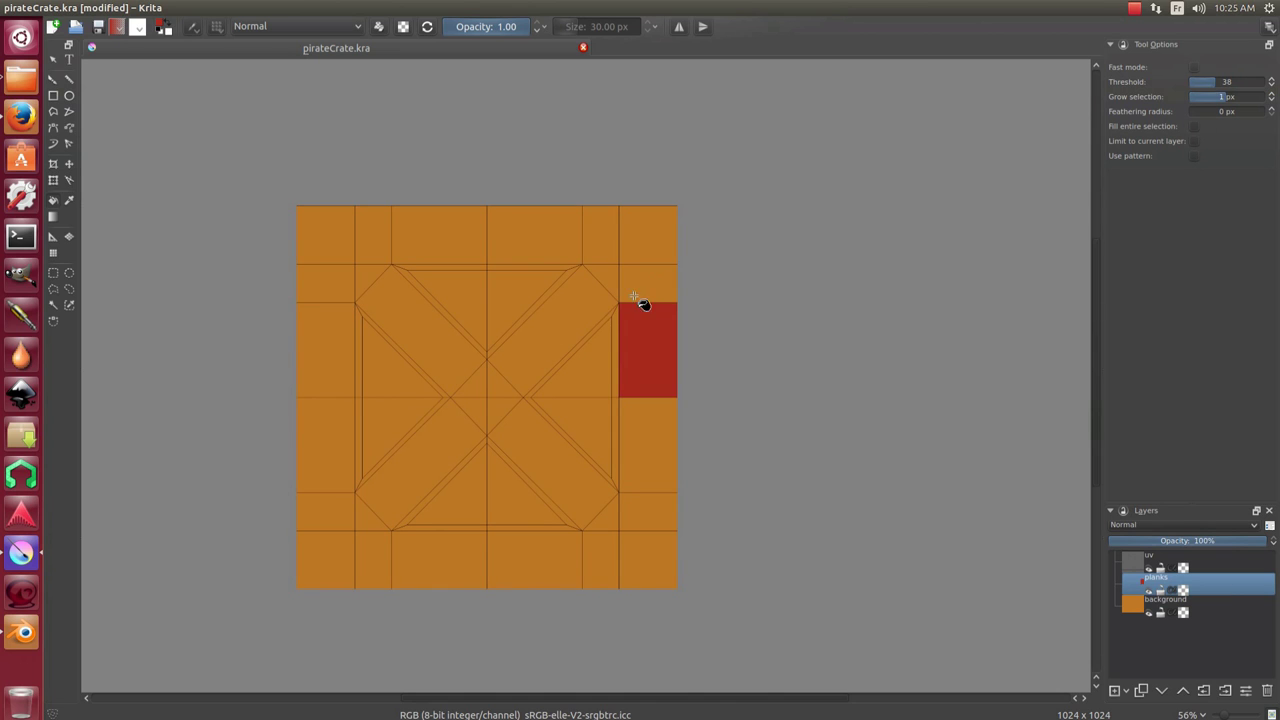
pyautogui.click(616, 287)
pyautogui.hotkey('ctrl', 'z')
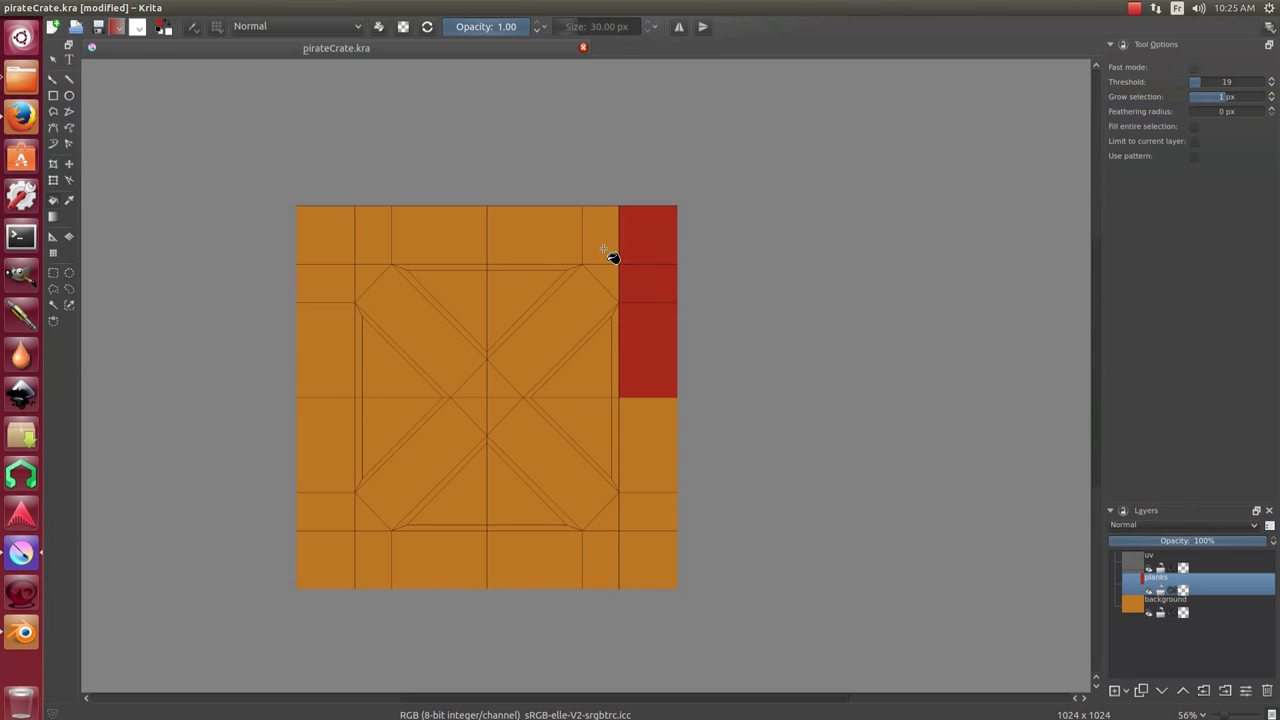
# Fill the remaining top, left, bottom, diagonal and right-middle plank areas red.
pyautogui.click(604, 250)
pyautogui.click(560, 303)
pyautogui.click(420, 240)
pyautogui.click(325, 240)
pyautogui.click(420, 320)
pyautogui.click(325, 560)
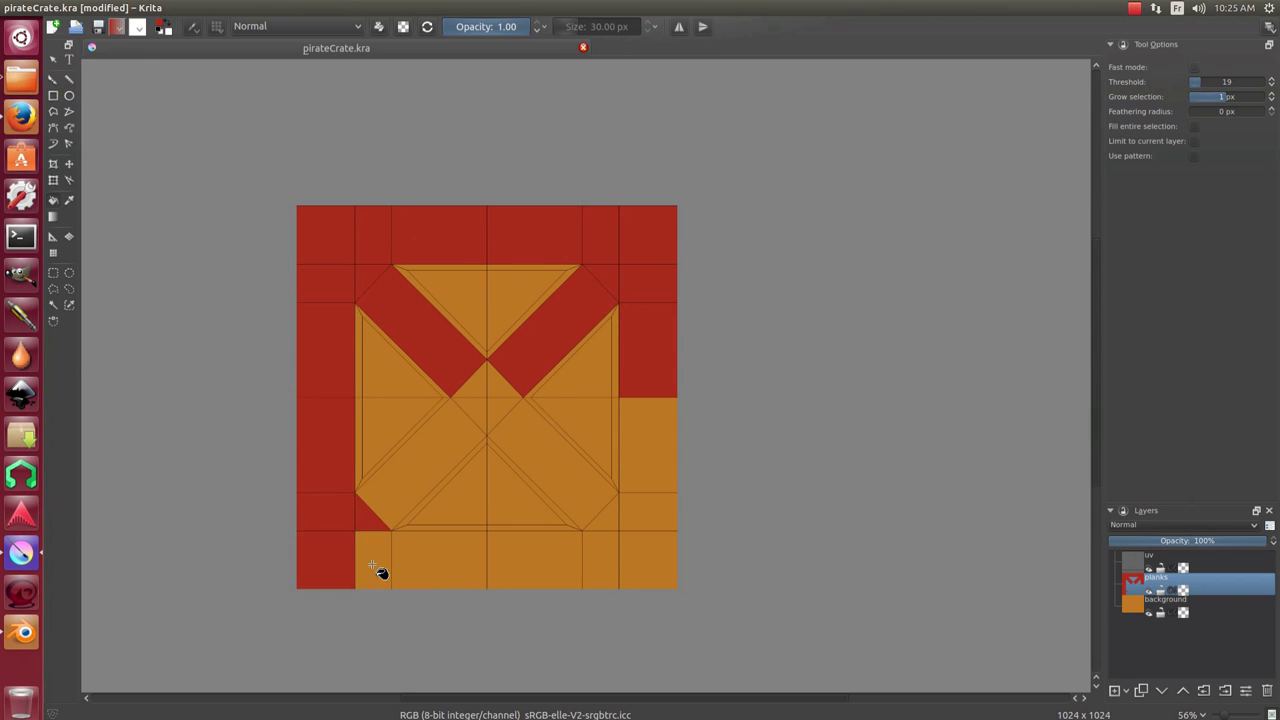
pyautogui.click(375, 568)
pyautogui.click(449, 571)
pyautogui.click(607, 567)
pyautogui.click(565, 470)
pyautogui.click(641, 440)
pyautogui.scroll(3, 640, 400)
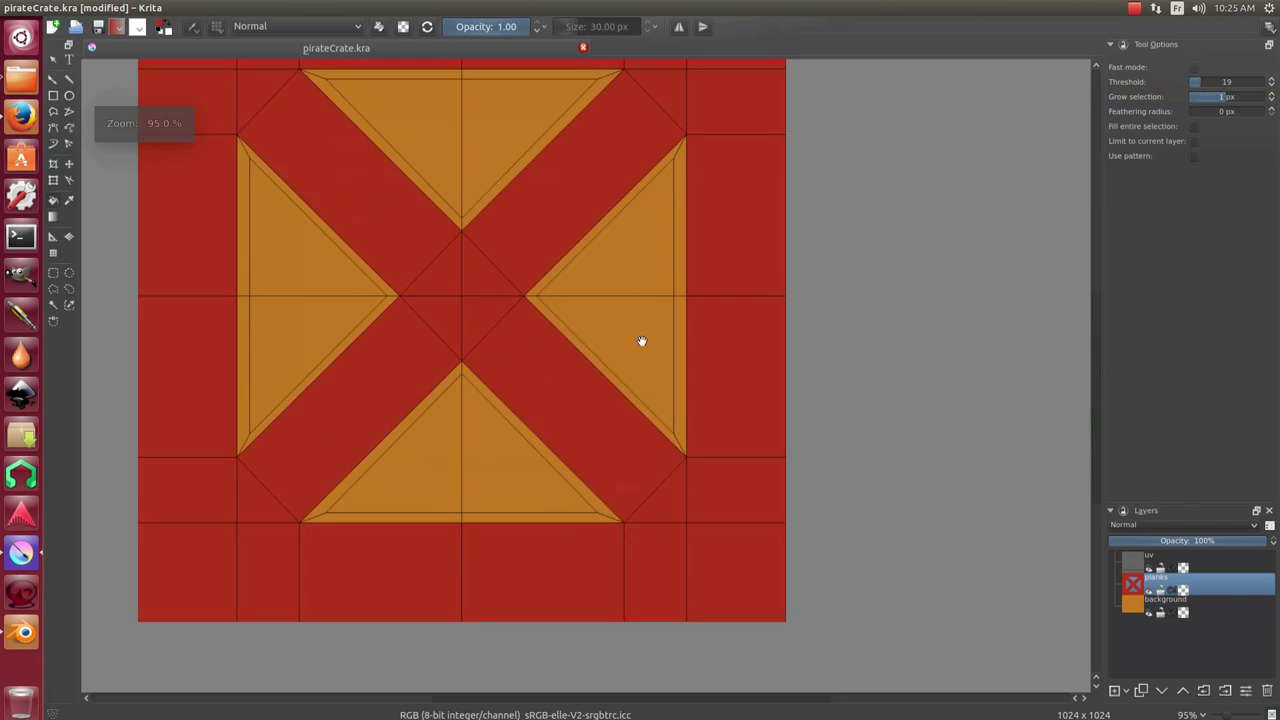
# Fill the top and left triangles' edge strips with a darker red.
pyautogui.rightClick(545, 342)
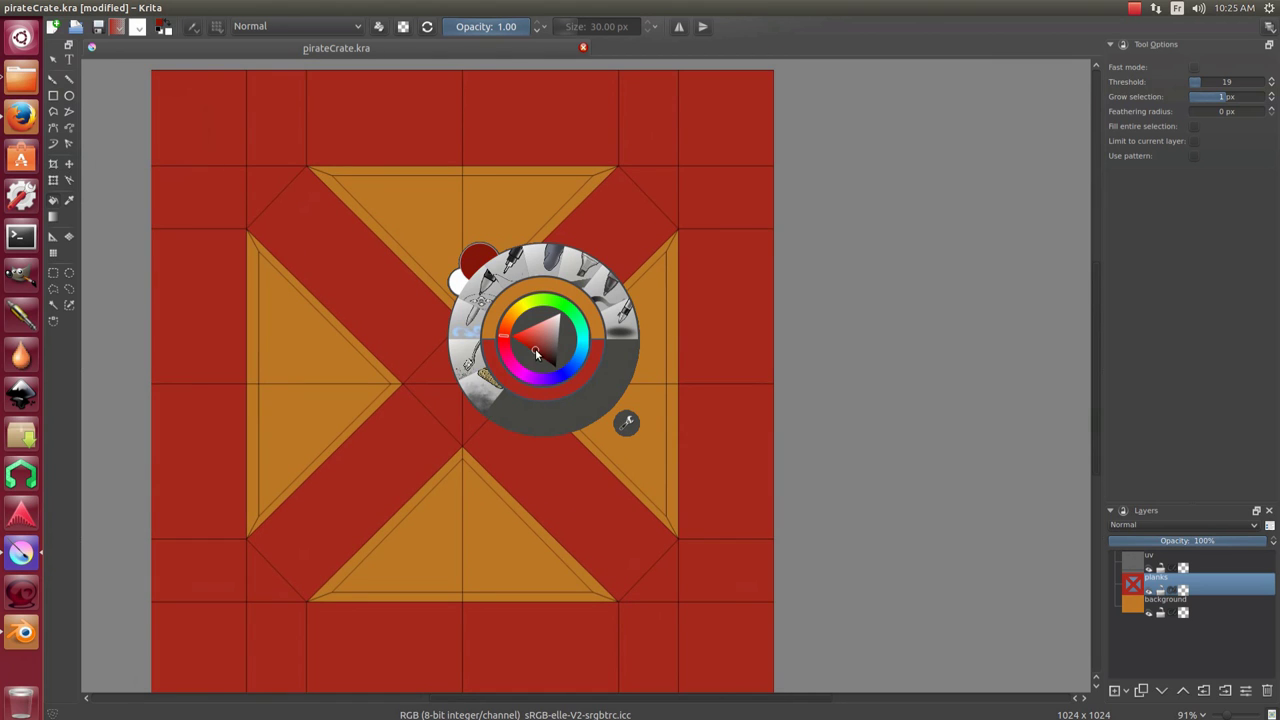
pyautogui.click(504, 341)
pyautogui.click(517, 242)
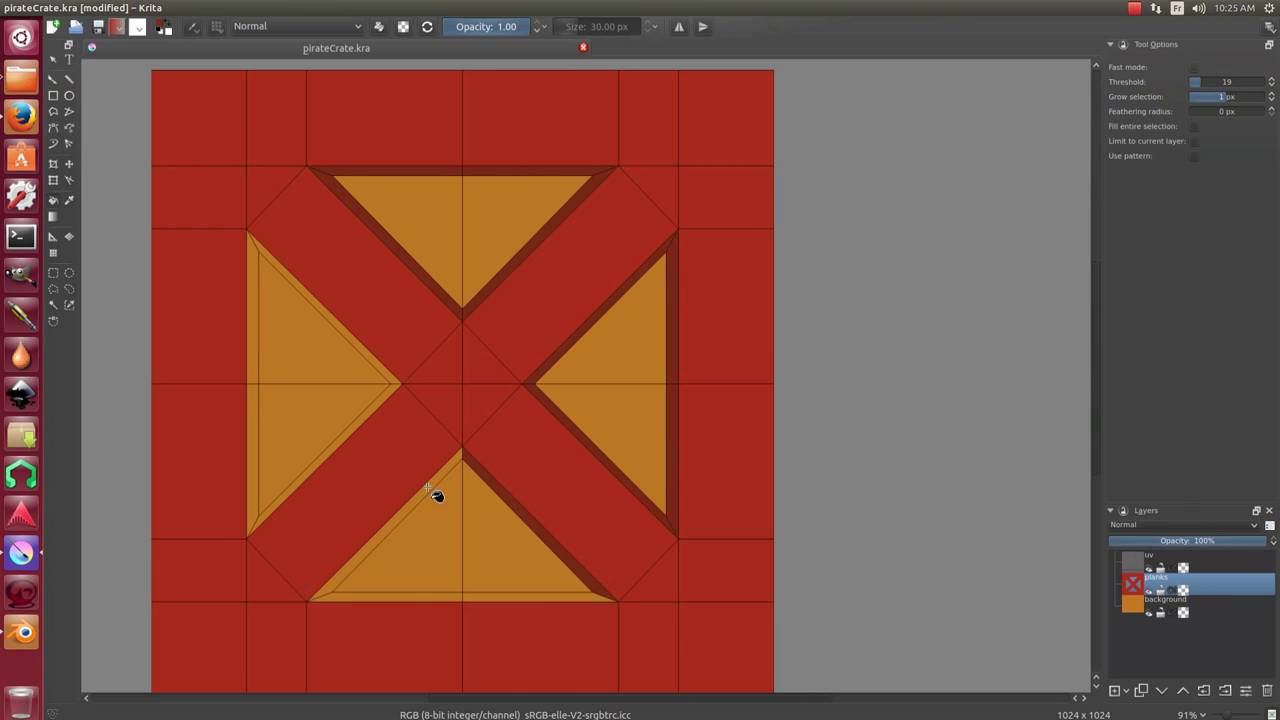
pyautogui.click(256, 343)
pyautogui.scroll(-4, 640, 374)
pyautogui.scroll(3, 580, 391)
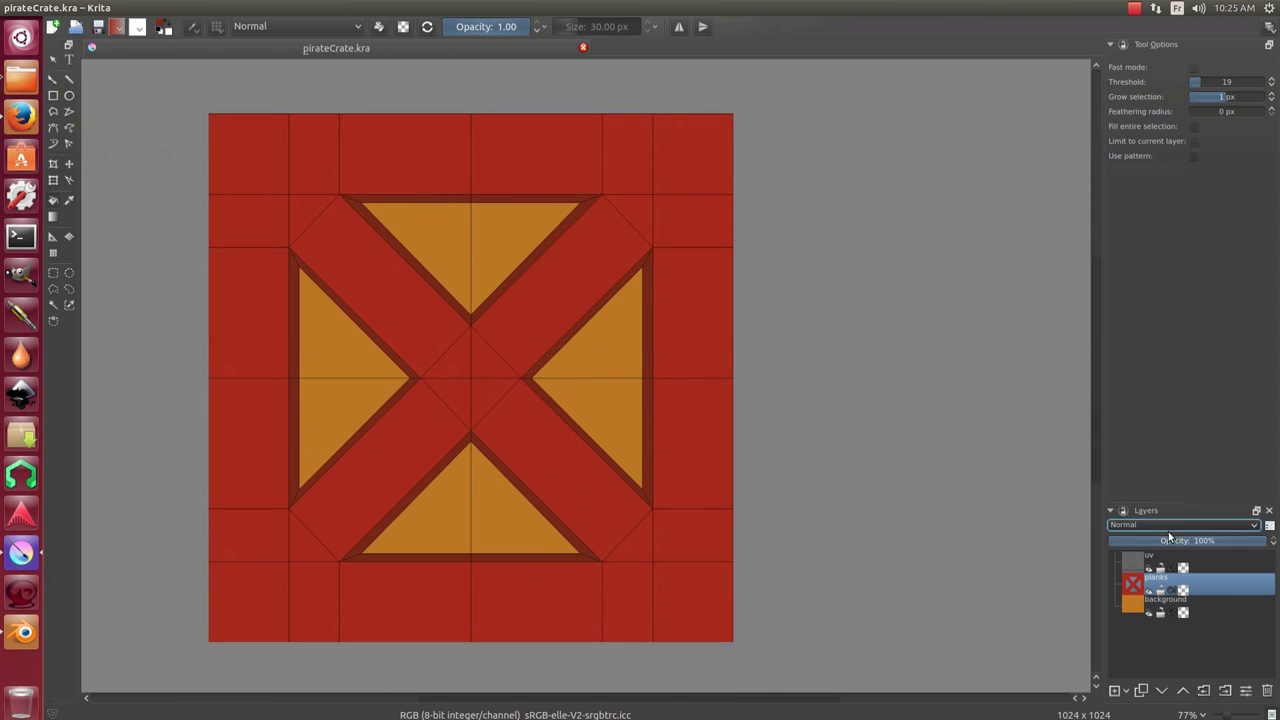
# Limit fills to the current layer and recolour the red planks dark brown.
pyautogui.click(1194, 141)
pyautogui.rightClick(561, 299)
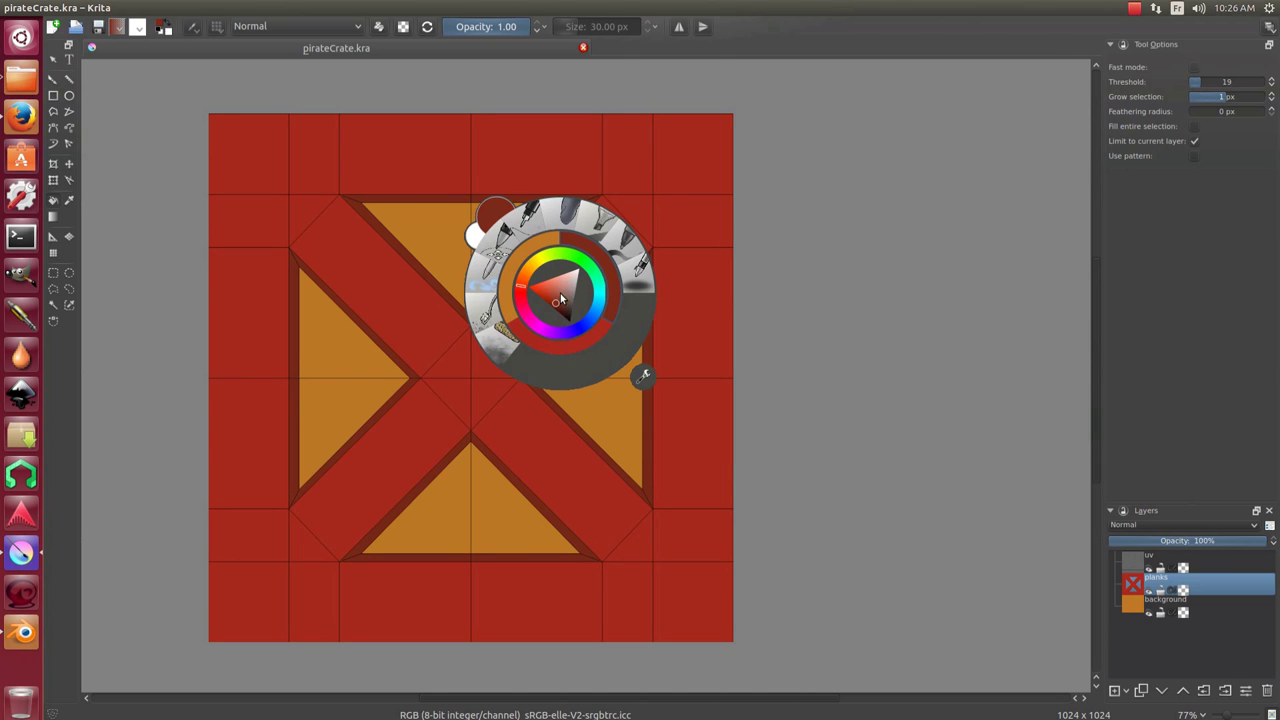
pyautogui.click(537, 295)
pyautogui.click(691, 309)
pyautogui.scroll(-1, 683, 300)
pyautogui.scroll(2, 594, 294)
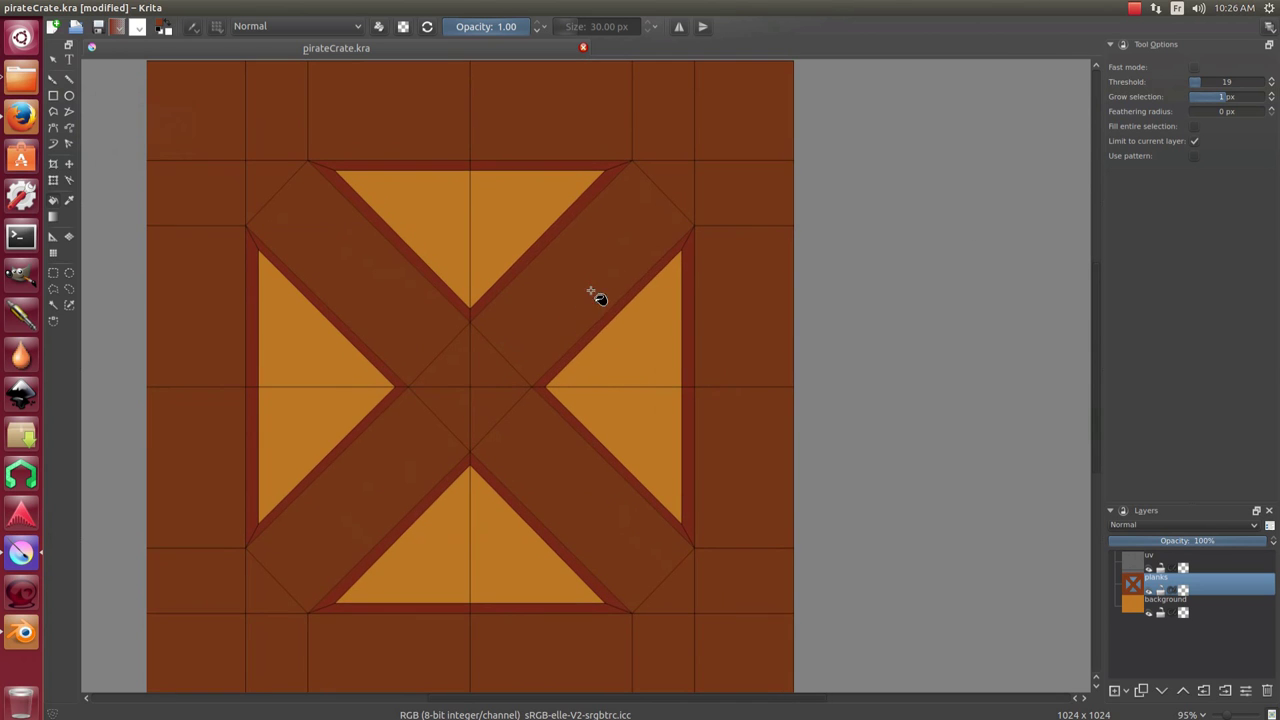
pyautogui.rightClick(593, 298)
pyautogui.click(691, 288)
pyautogui.click(687, 310)
pyautogui.scroll(-1, 660, 315)
pyautogui.scroll(-1, 648, 340)
pyautogui.scroll(1, 640, 350)
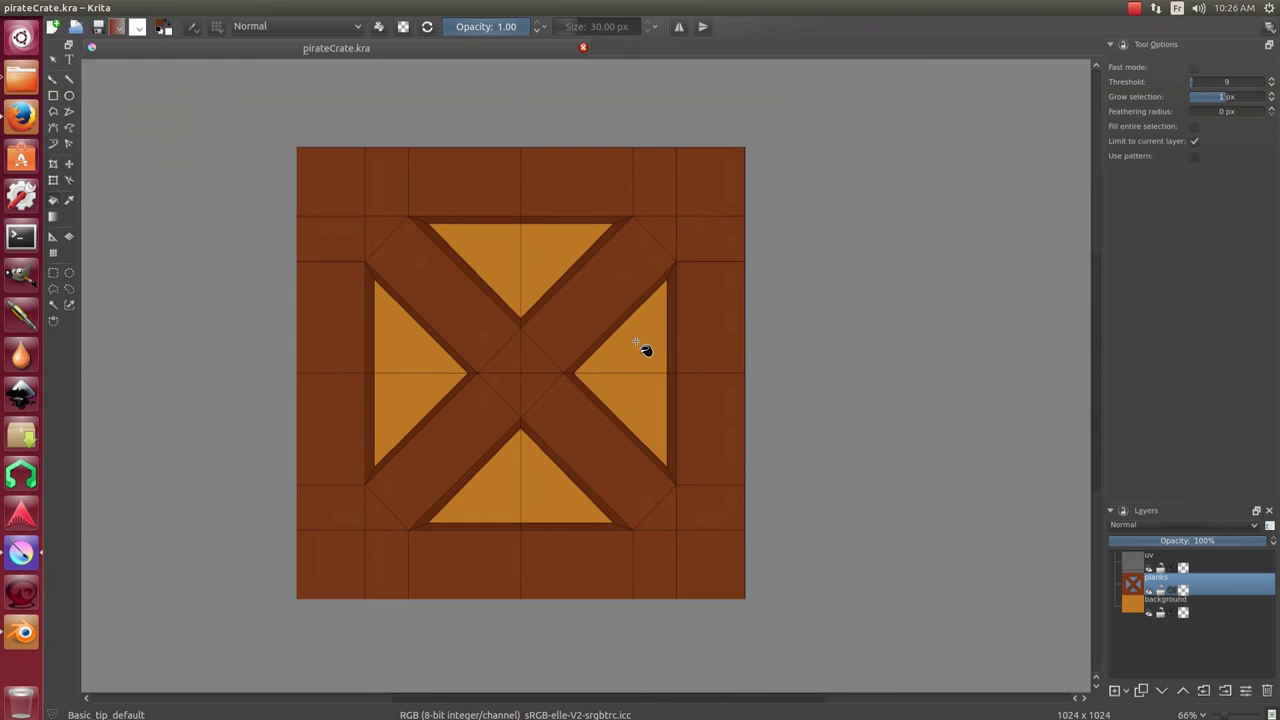
pyautogui.rightClick(540, 386)
pyautogui.click(775, 430)
pyautogui.scroll(1, 651, 386)
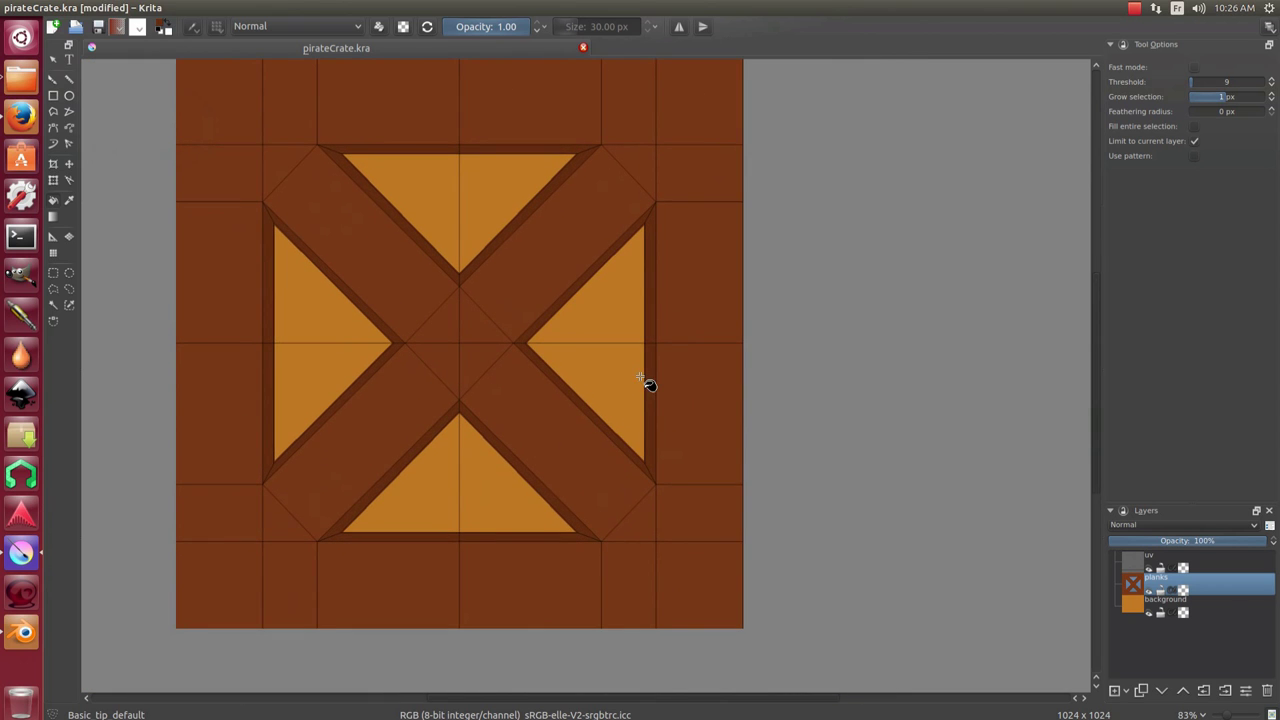
# Export the texture as pirateCrate.png and confirm the PNG options.
pyautogui.click(54, 8)
pyautogui.click(100, 115)
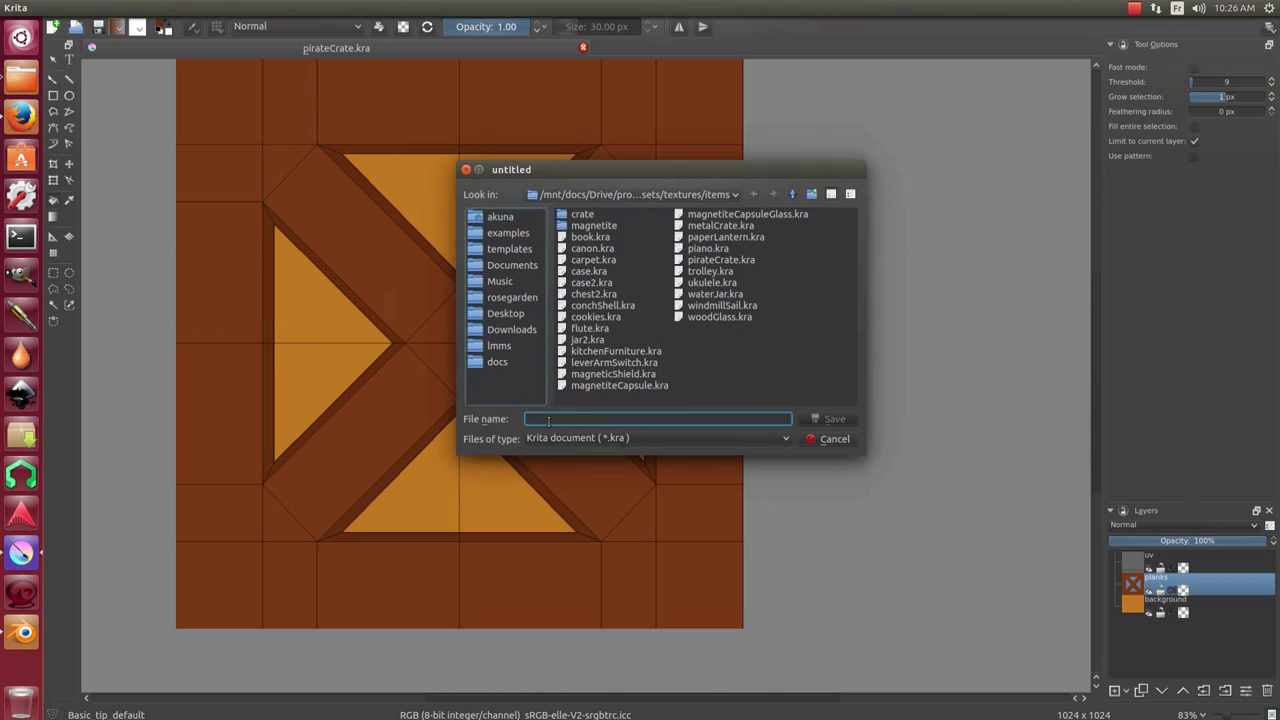
pyautogui.click(660, 438)
pyautogui.click(600, 460)
pyautogui.click(602, 418)
pyautogui.write('p')
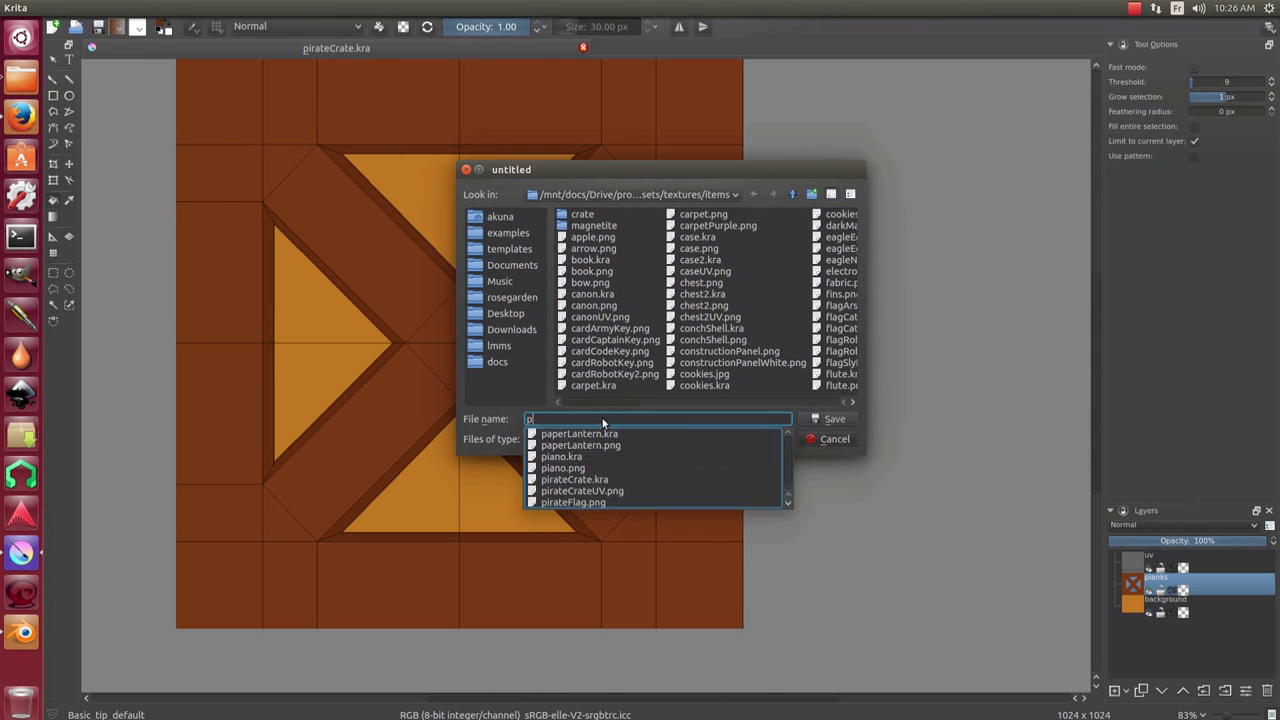
pyautogui.write('irateCr')
pyautogui.write('.png')
pyautogui.press('Return')
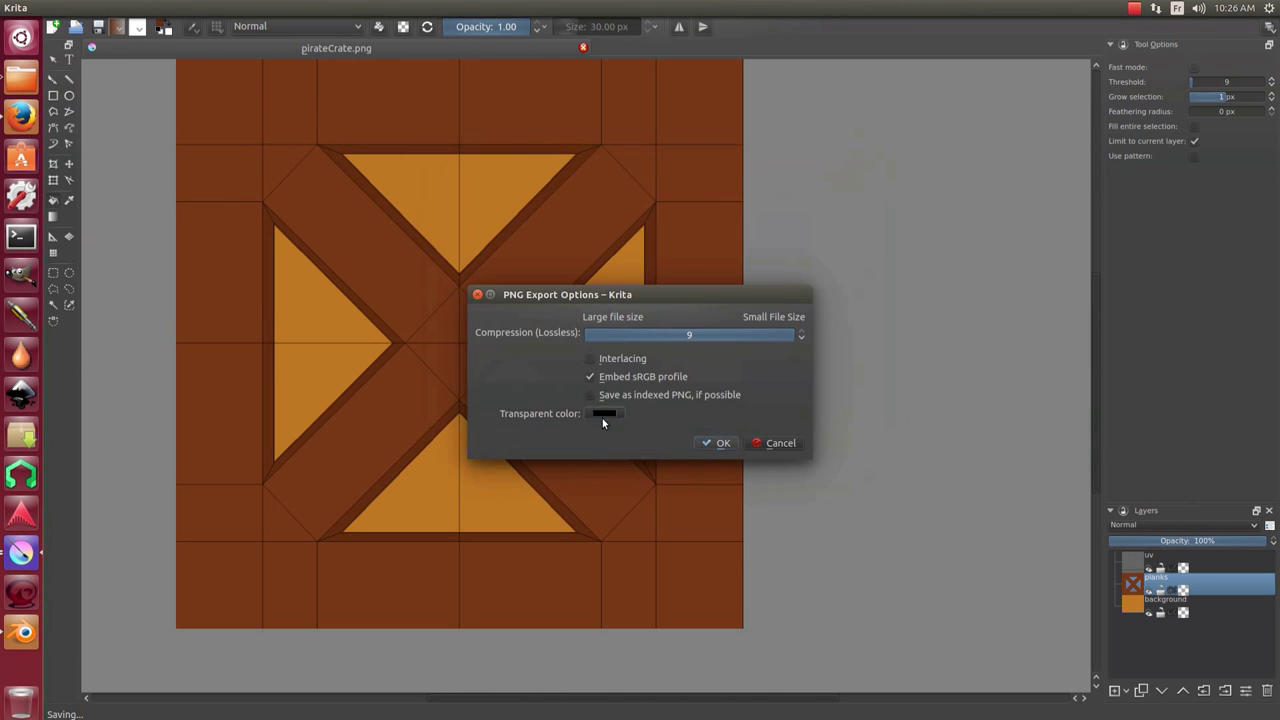
pyautogui.click(723, 443)
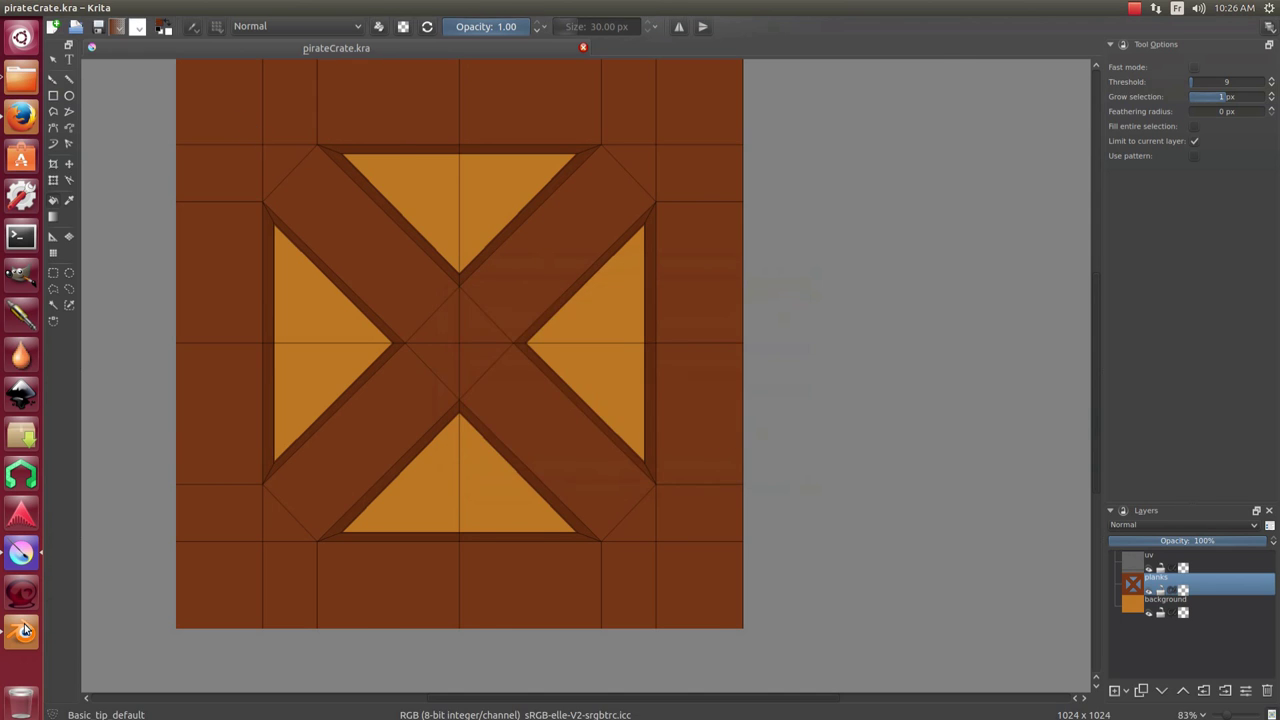
pyautogui.hotkey('alt', 'Tab')
pyautogui.click(661, 652)
# Load pirateCrate.png from the textures/items folder onto the cube.
pyautogui.click(683, 626)
pyautogui.doubleClick(231, 93)
pyautogui.doubleClick(240, 203)
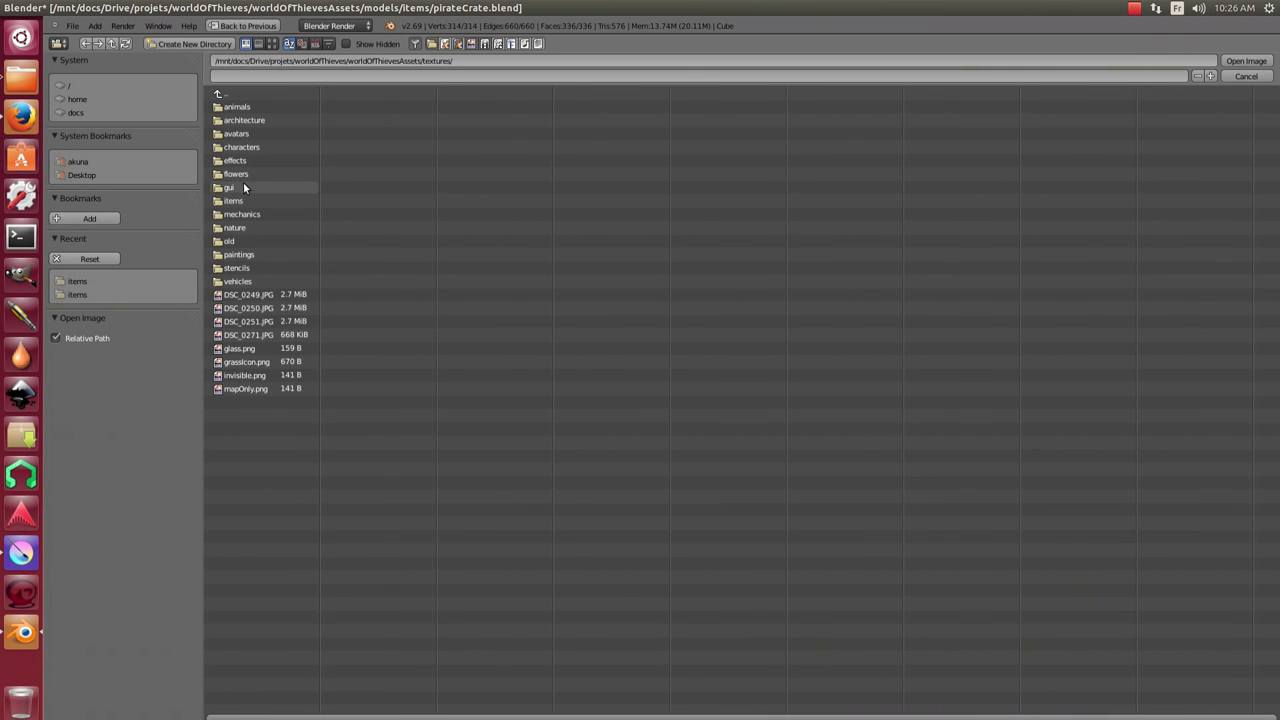
pyautogui.doubleClick(243, 186)
pyautogui.doubleClick(445, 224)
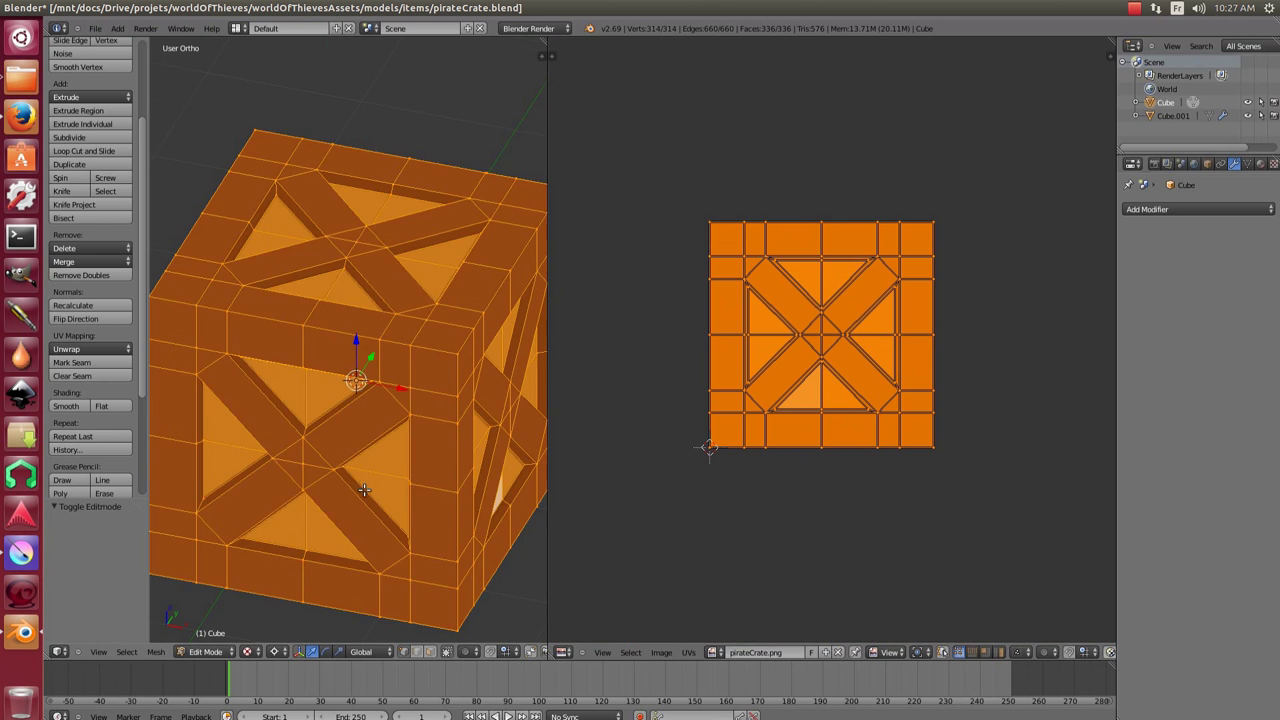
# Leave Edit Mode and orbit to view the crate-textured cube.
pyautogui.press('Tab')
pyautogui.scroll(2, 359, 446)
pyautogui.scroll(-2, 359, 446)
pyautogui.moveTo(359, 446)
pyautogui.mouseDown()
pyautogui.moveTo(457, 346)
pyautogui.moveTo(357, 491)
pyautogui.mouseUp()
pyautogui.scroll(3, 400, 426)
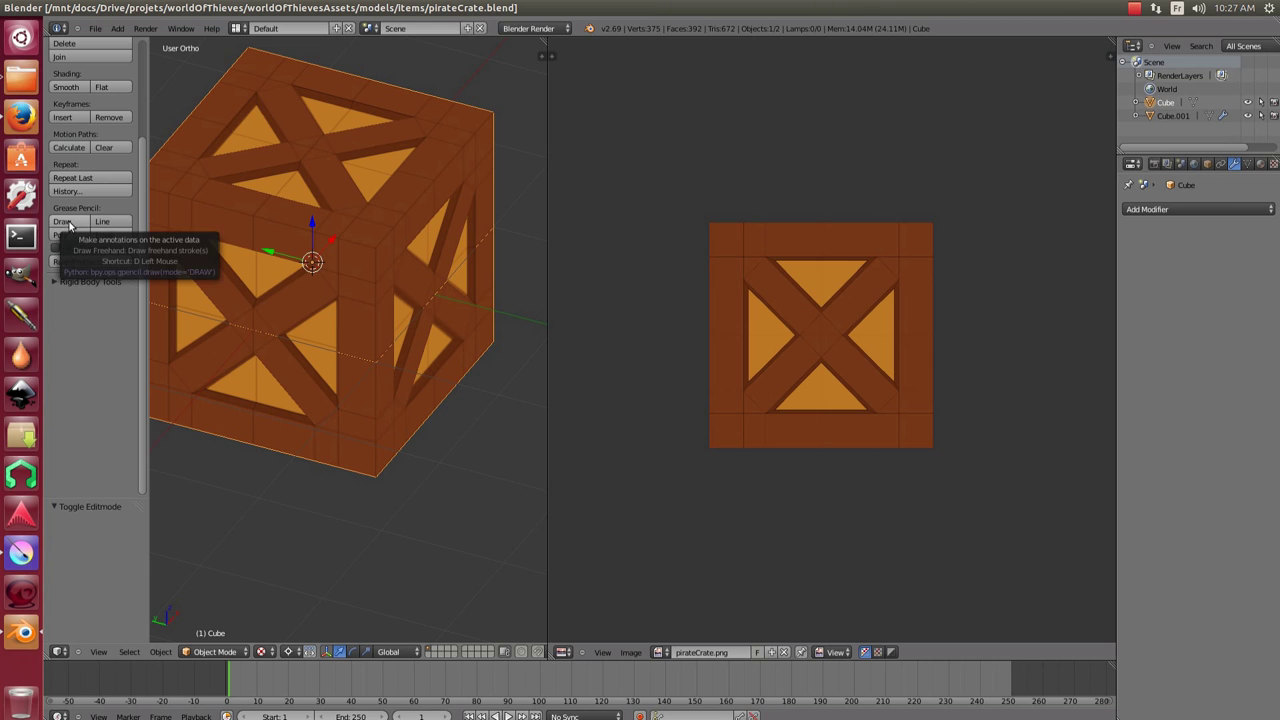
pyautogui.click(27, 560)
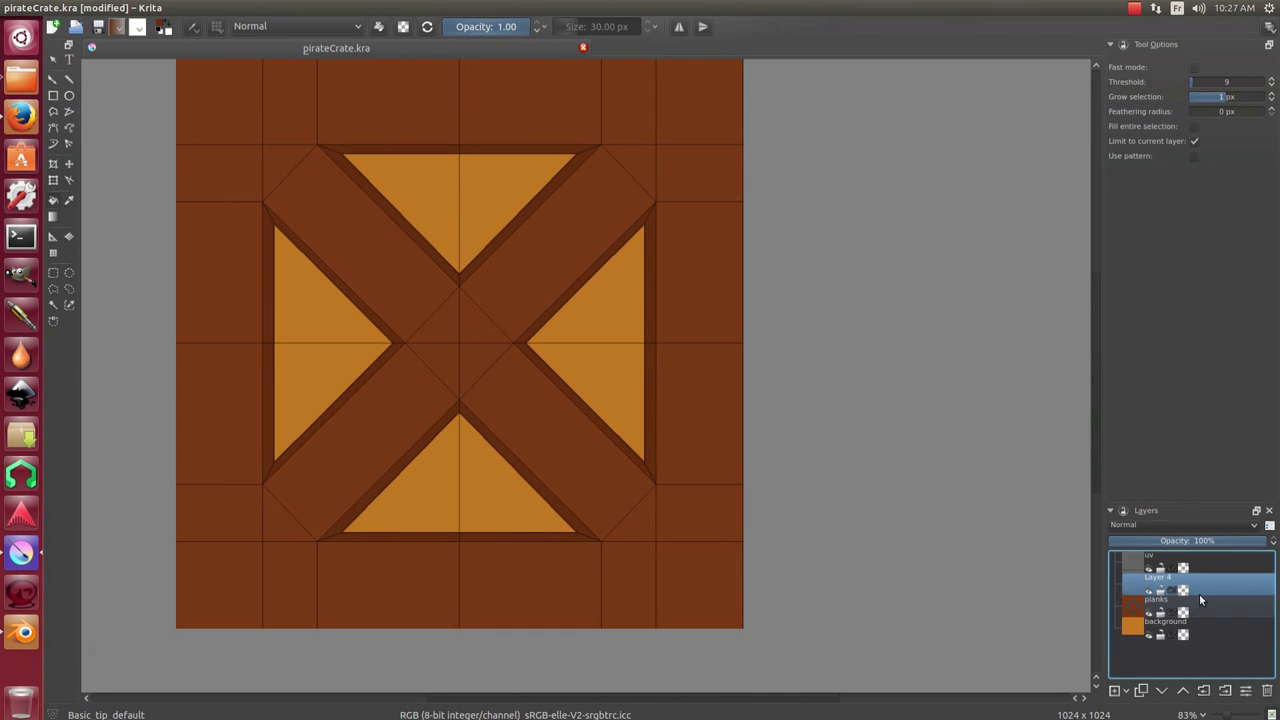
# Name the new layer above planks 'texture'.
pyautogui.write('texture')
pyautogui.press('Return')
pyautogui.scroll(1, 506, 289)
pyautogui.rightClick(506, 289)
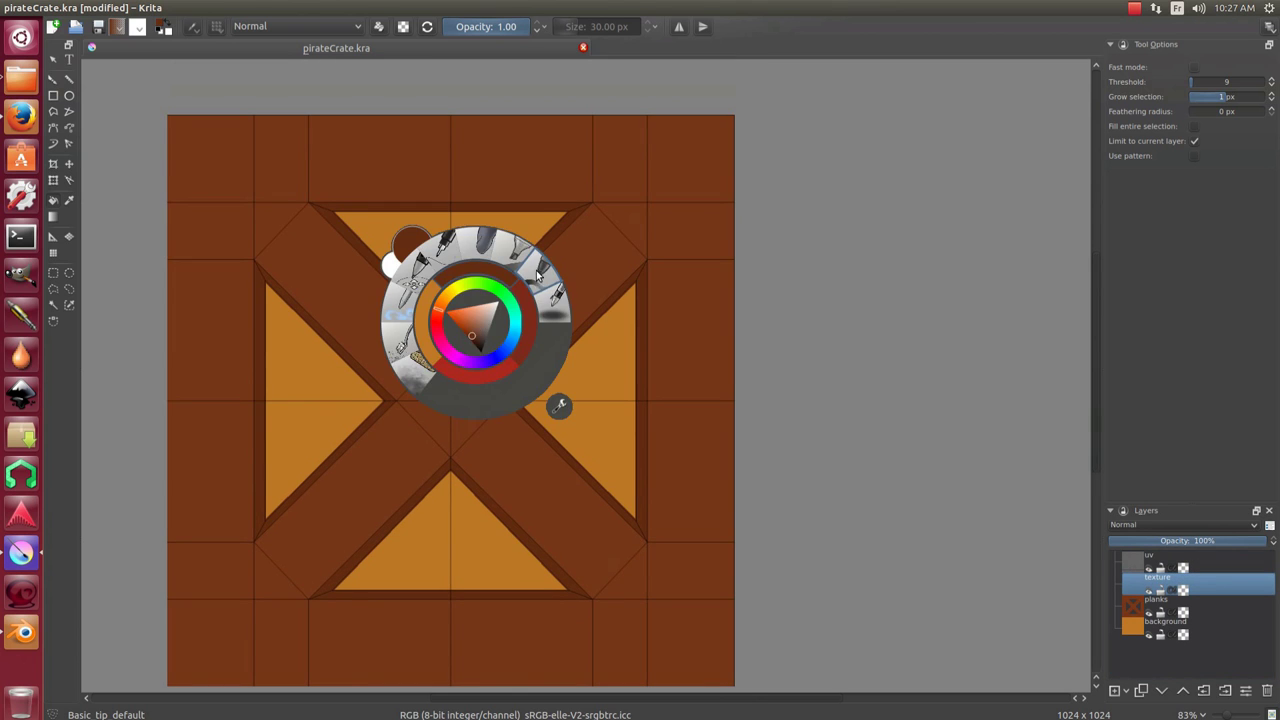
pyautogui.rightClick(485, 266)
# Set the freehand brush to the predefined A-2 Sparkle 1 tip at 64 px.
pyautogui.press('b')
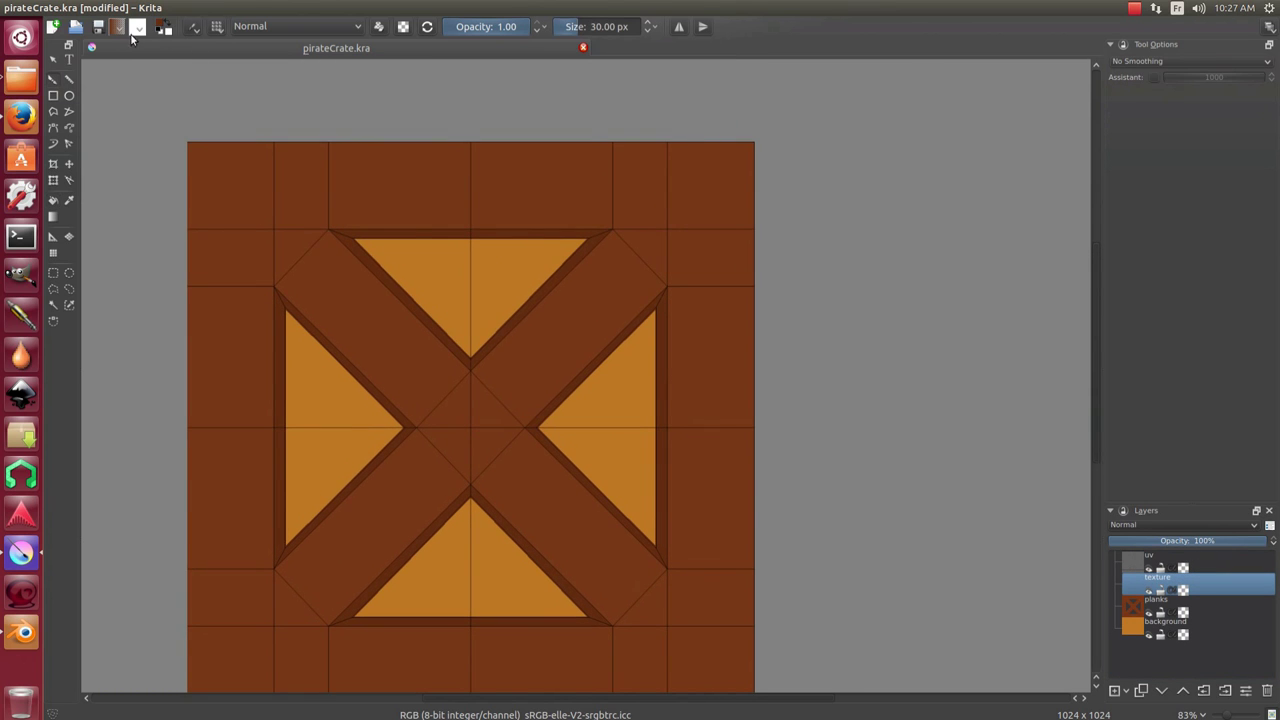
pyautogui.click(194, 26)
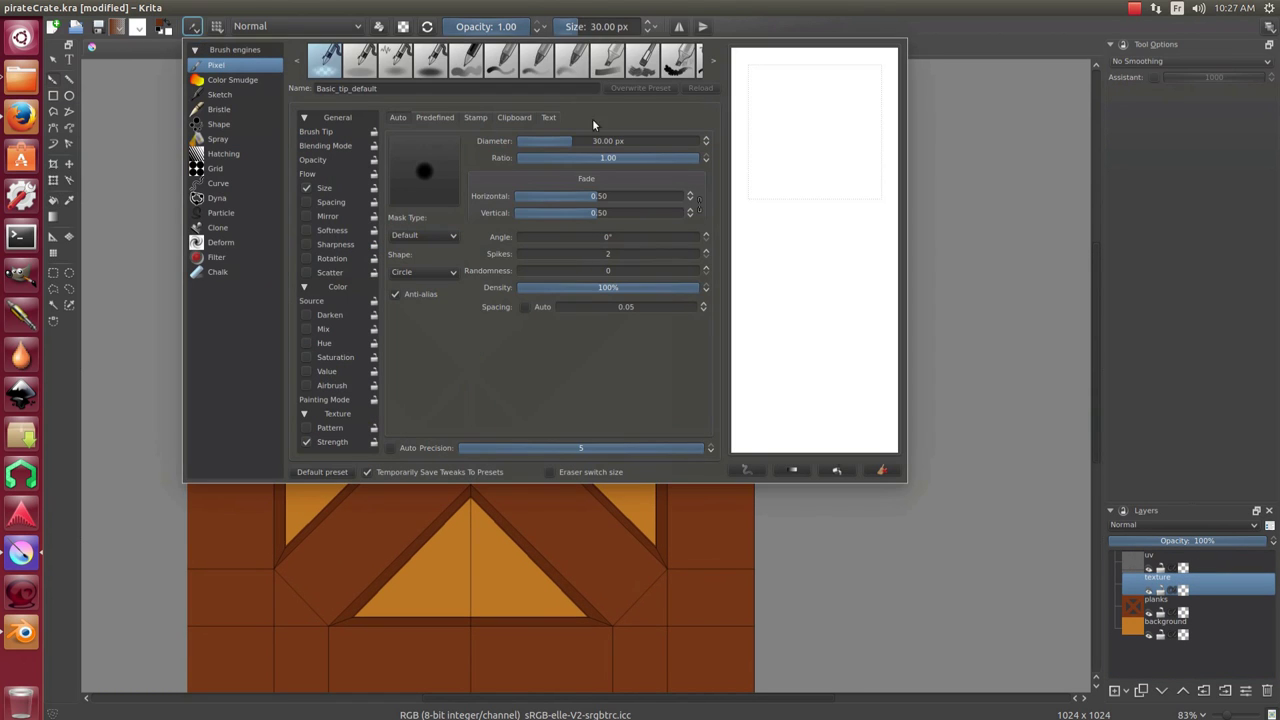
pyautogui.click(709, 66)
pyautogui.click(437, 118)
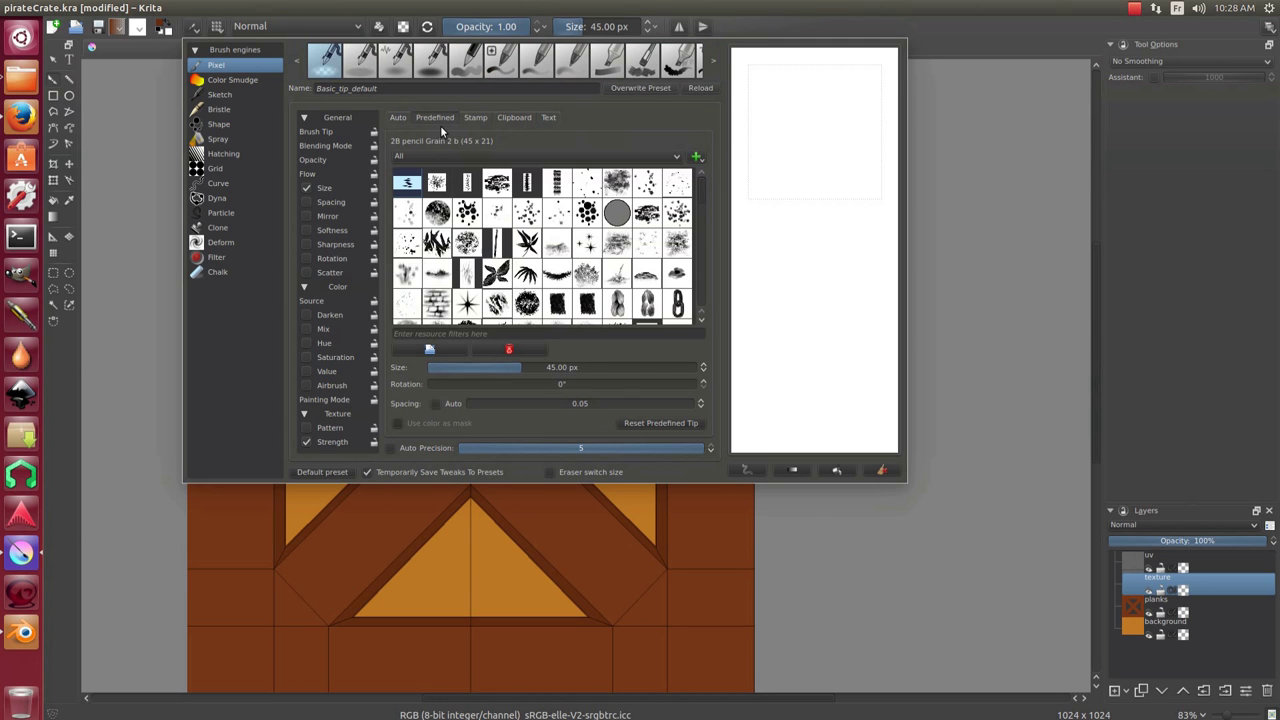
pyautogui.moveTo(805, 118)
pyautogui.mouseDown()
pyautogui.moveTo(815, 350)
pyautogui.moveTo(828, 365)
pyautogui.mouseUp()
pyautogui.click(527, 212)
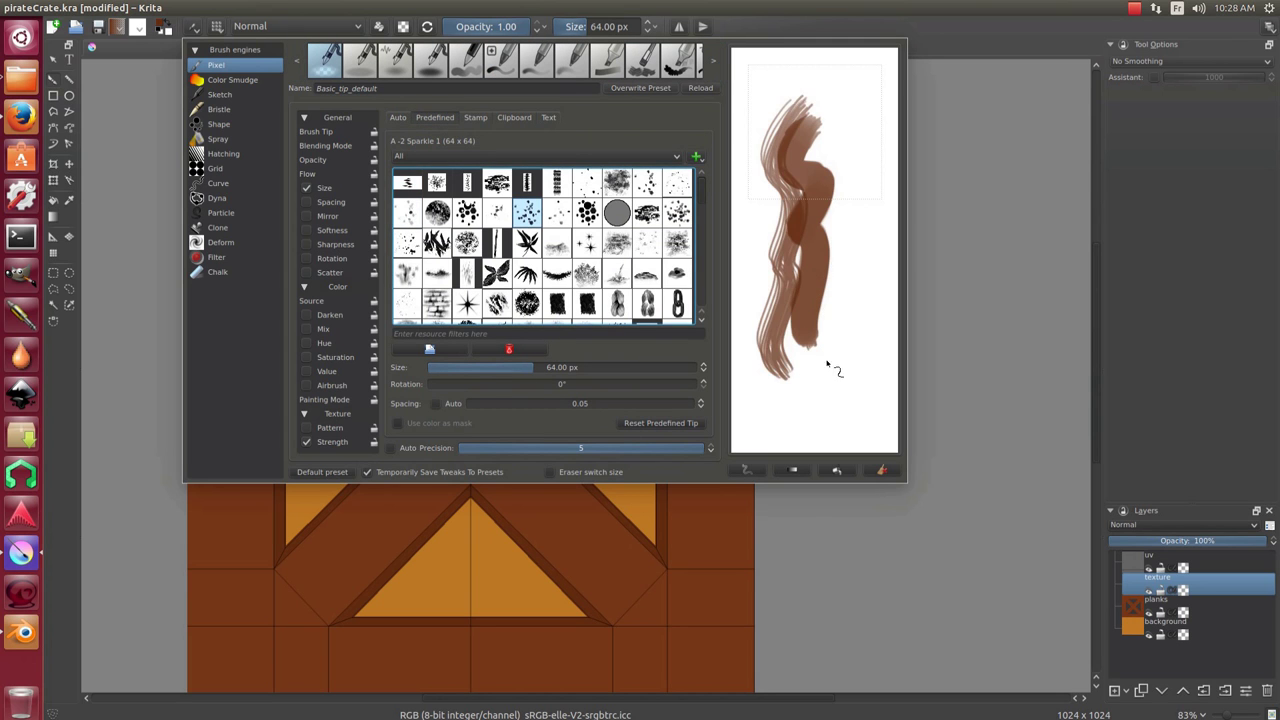
pyautogui.click(951, 263)
# Select only the opaque plank shapes and enlarge the brush to about 78 px.
pyautogui.rightClick(1202, 603)
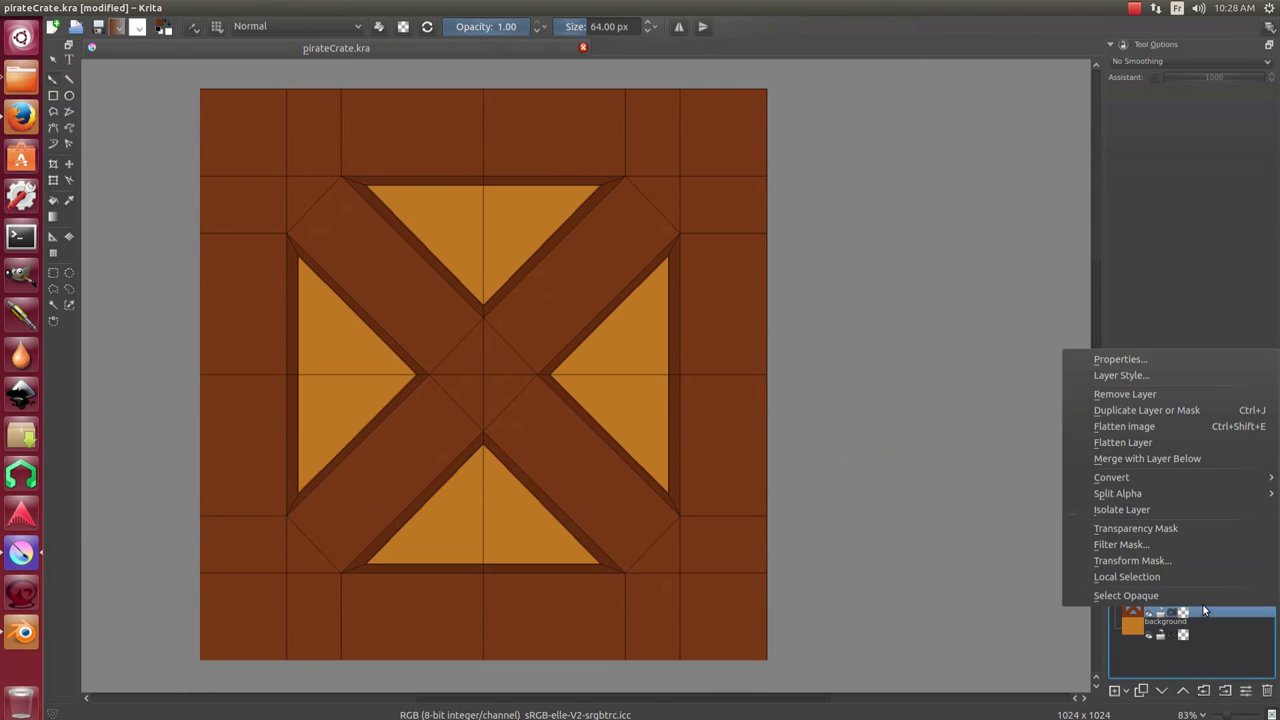
pyautogui.click(1150, 594)
pyautogui.moveTo(371, 206); pyautogui.dragTo(514, 206)
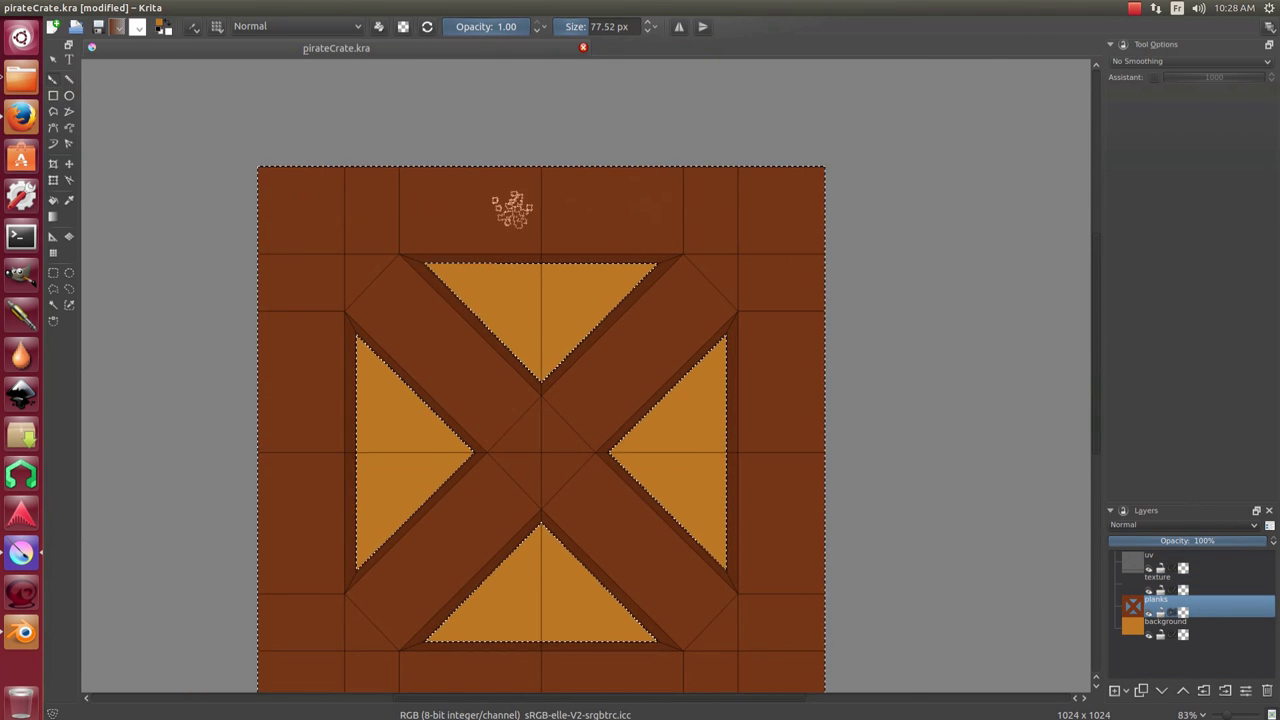
pyautogui.press('4')
# Give the brush the 3_splat tip, testing strokes in the scratchpad.
pyautogui.click(216, 26)
pyautogui.click(193, 26)
pyautogui.click(587, 182)
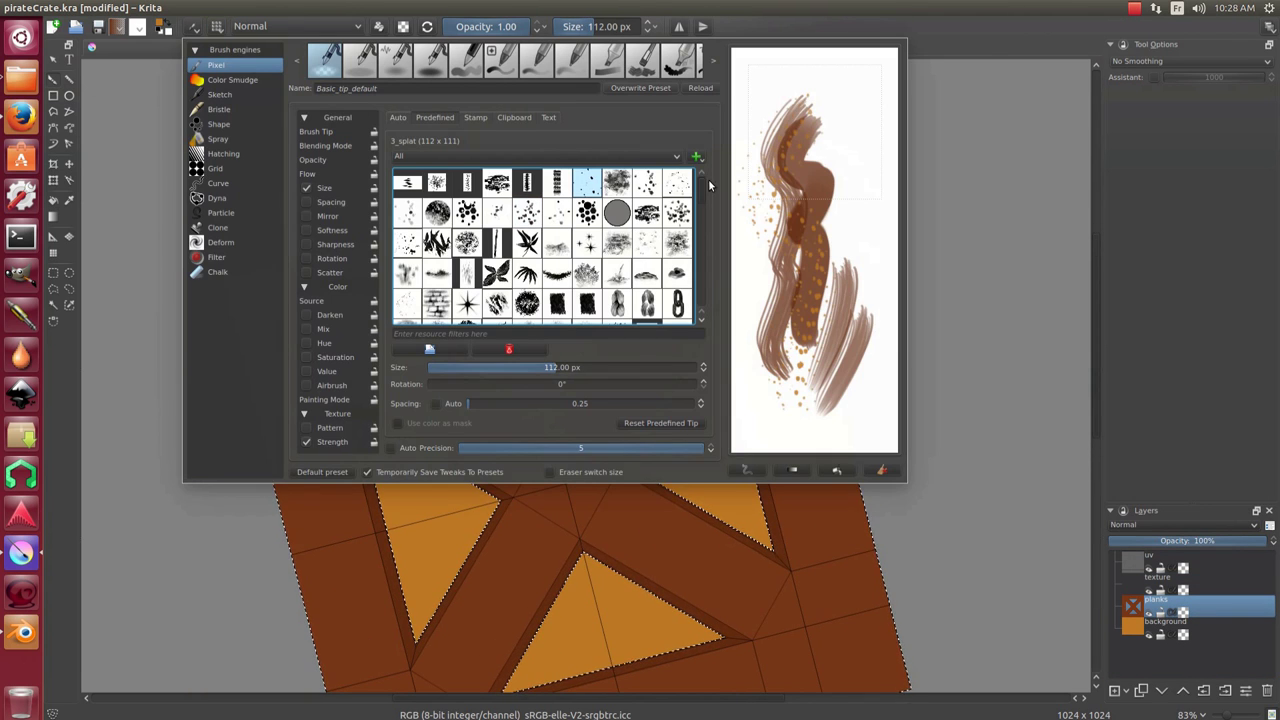
pyautogui.click(527, 303)
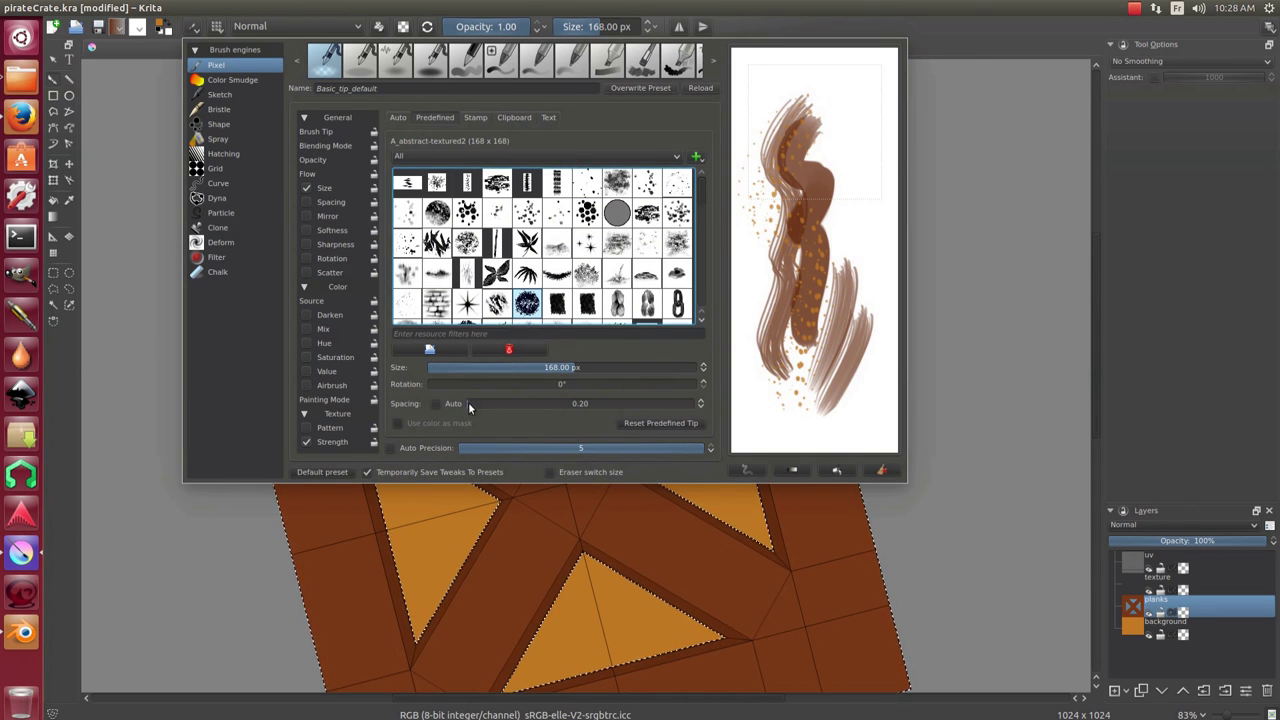
pyautogui.moveTo(787, 180); pyautogui.dragTo(875, 177)
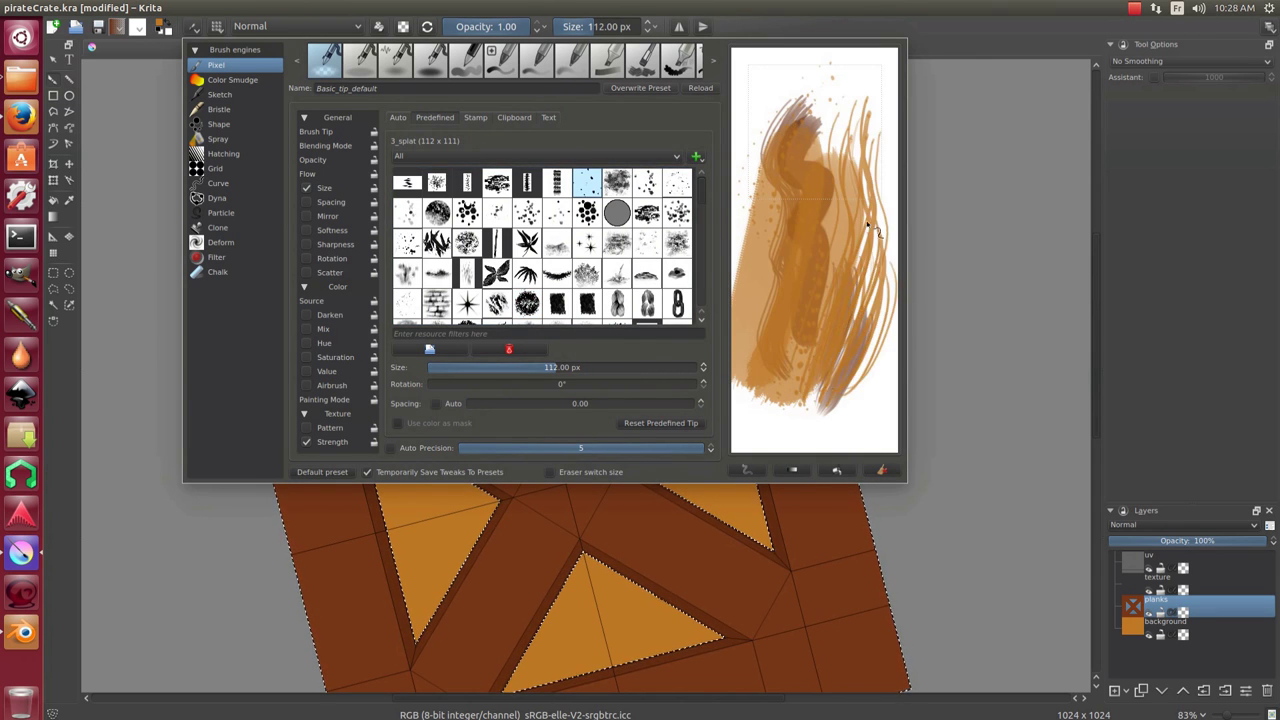
pyautogui.press('Escape')
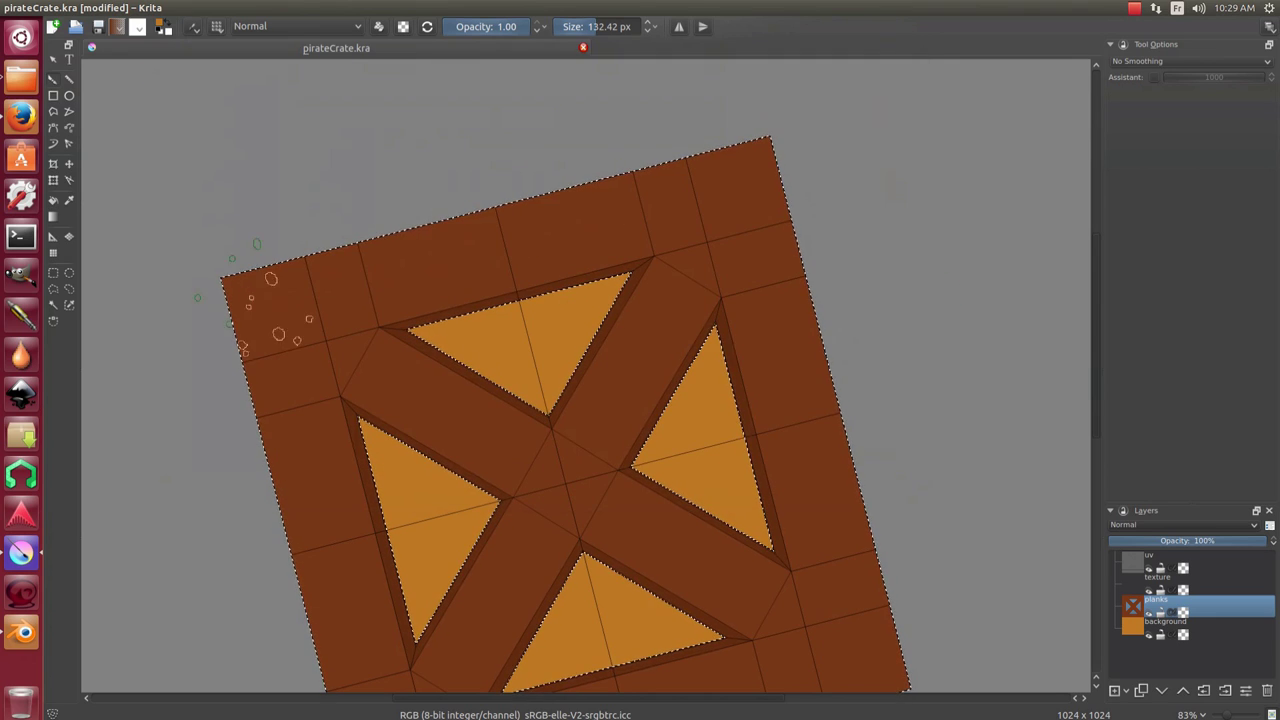
# Paint trial wood grain along the top, left and right planks, then undo it.
pyautogui.moveTo(271, 300); pyautogui.dragTo(780, 190)
pyautogui.moveTo(171, 314); pyautogui.dragTo(800, 235)
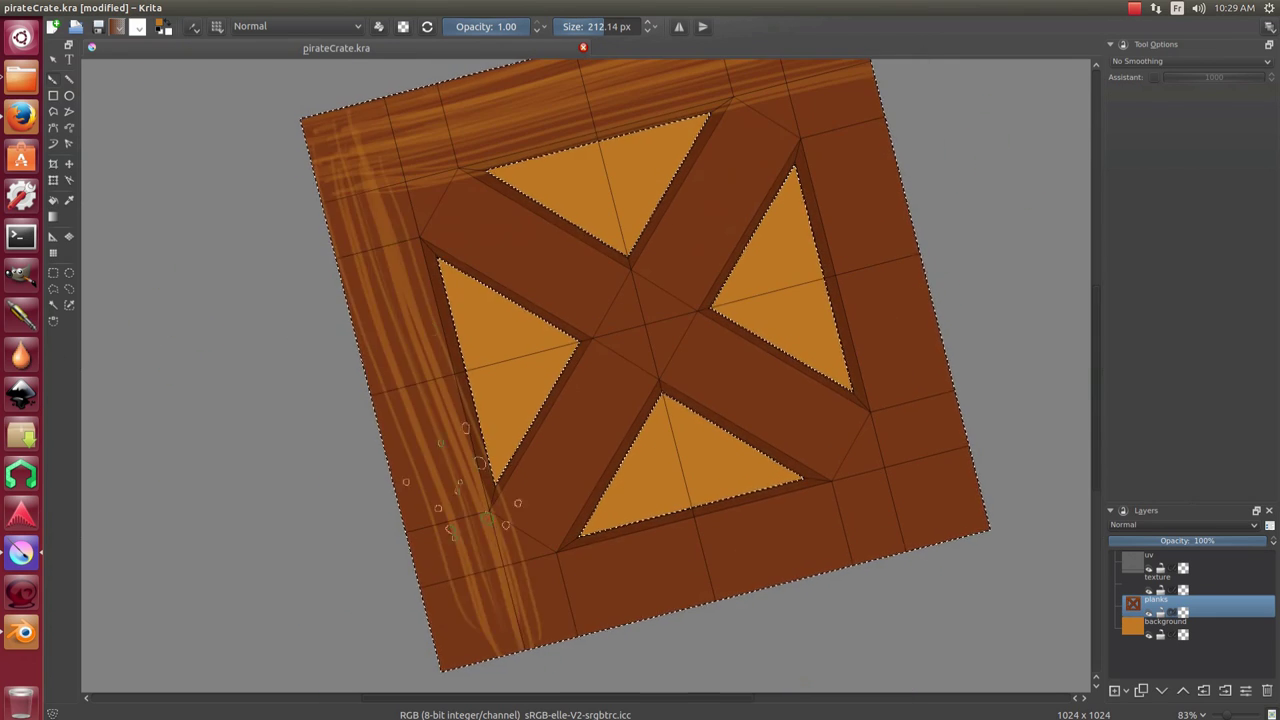
pyautogui.moveTo(370, 160); pyautogui.dragTo(400, 570)
pyautogui.moveTo(790, 170); pyautogui.dragTo(830, 650)
pyautogui.scroll(-2, 375, 490)
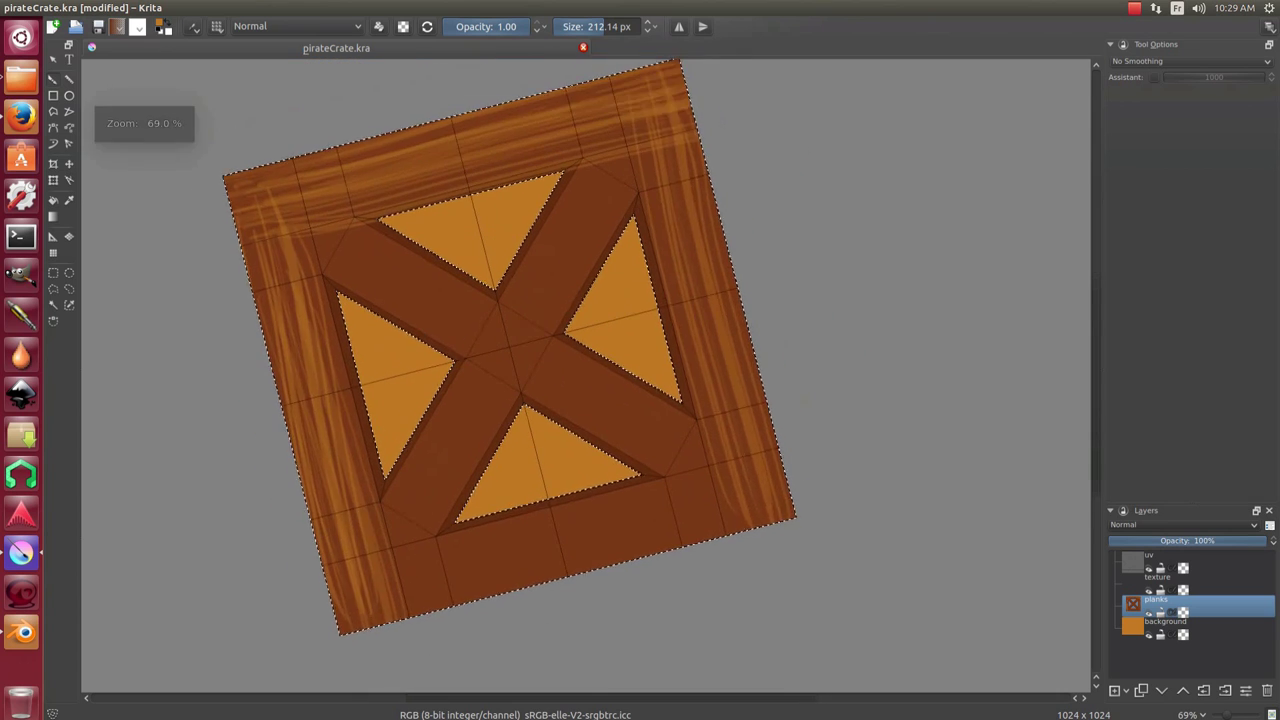
pyautogui.hotkey('ctrl', 'z')
pyautogui.hotkey('ctrl', 'z')
pyautogui.hotkey('ctrl', 'z')
pyautogui.hotkey('ctrl', 'z')
# Set the brush to about 12 px and add a new layer named 'detail'.
pyautogui.press('F5')
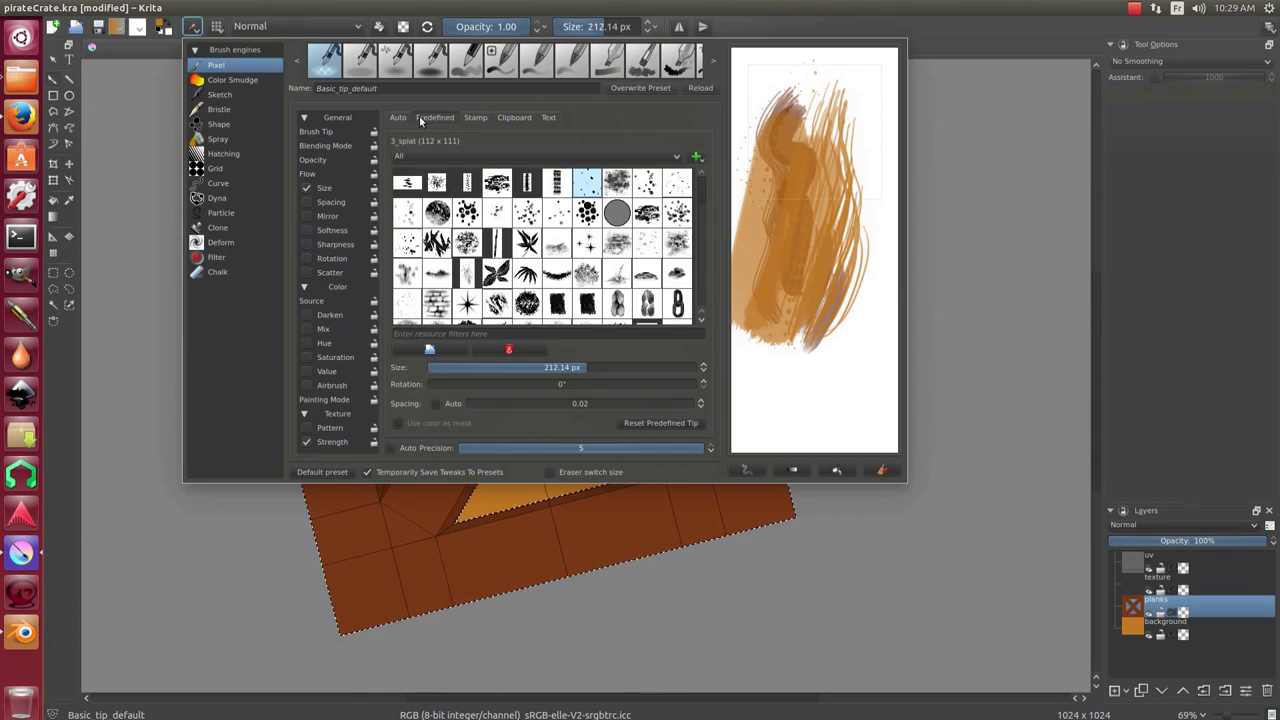
pyautogui.press('F5')
pyautogui.moveTo(322, 243); pyautogui.dragTo(365, 281)
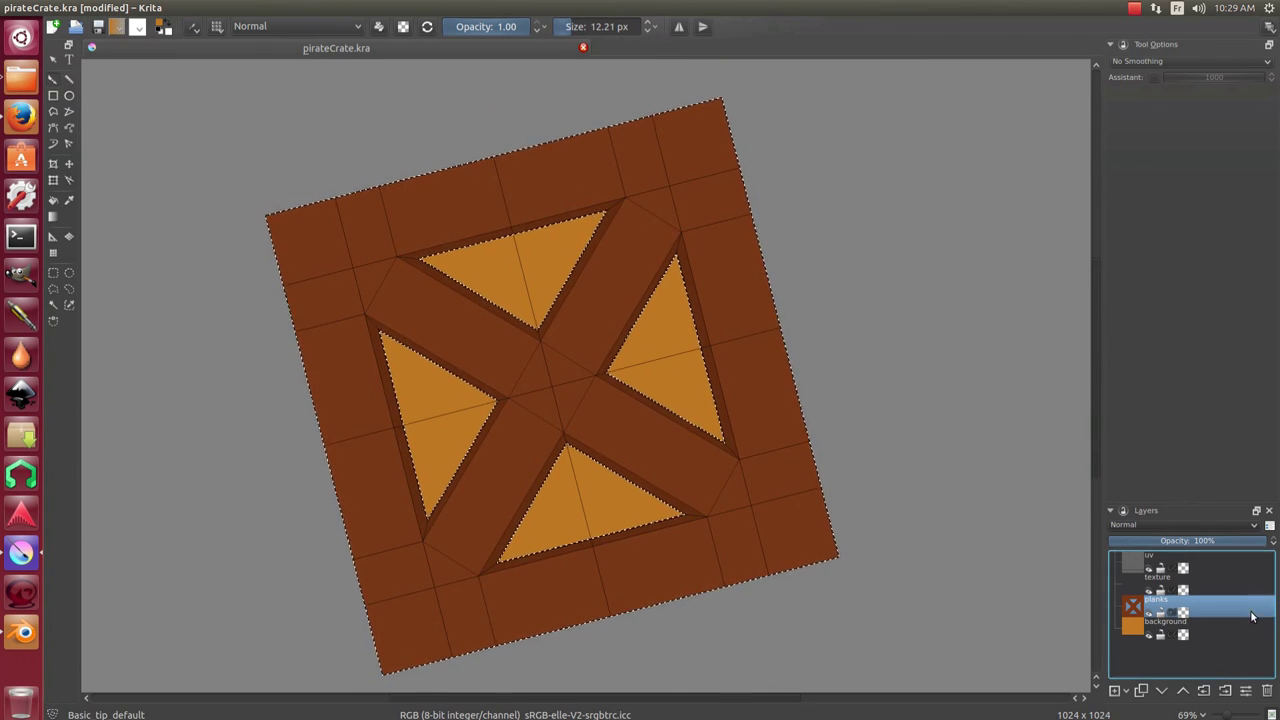
pyautogui.press('Insert')
pyautogui.write('detail')
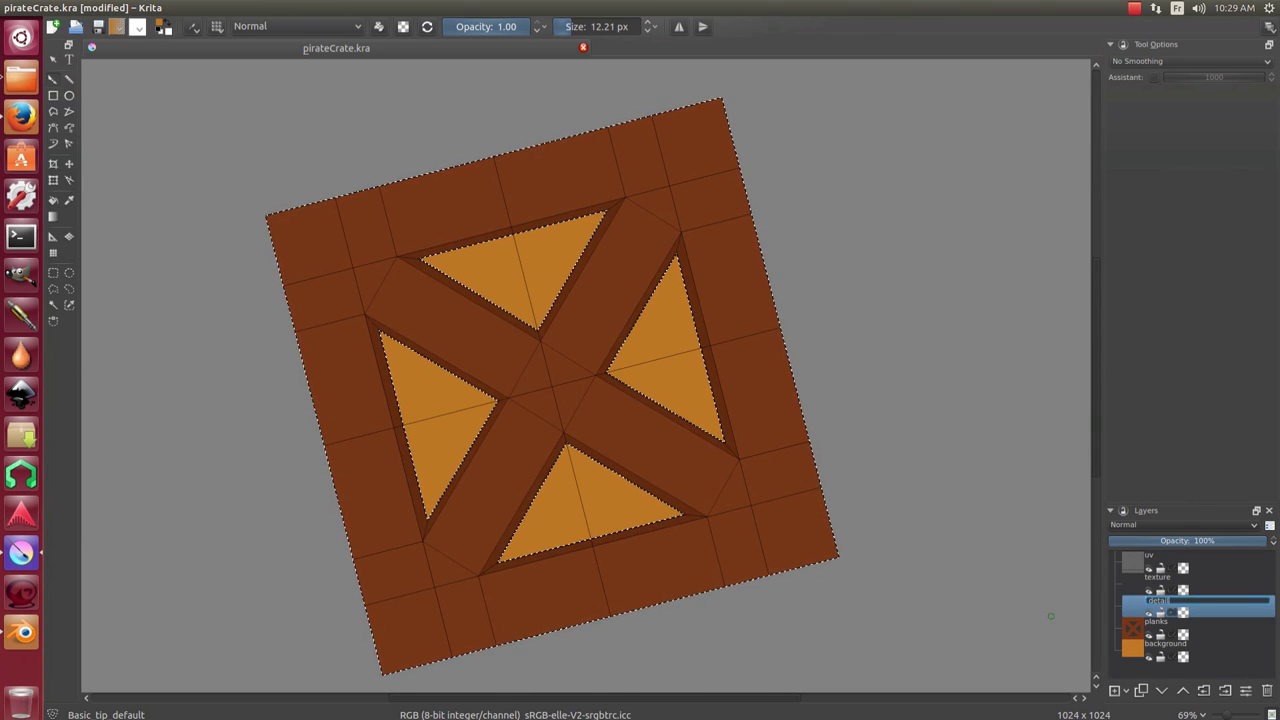
pyautogui.press('Return')
pyautogui.scroll(2, 375, 284)
pyautogui.scroll(1, 375, 284)
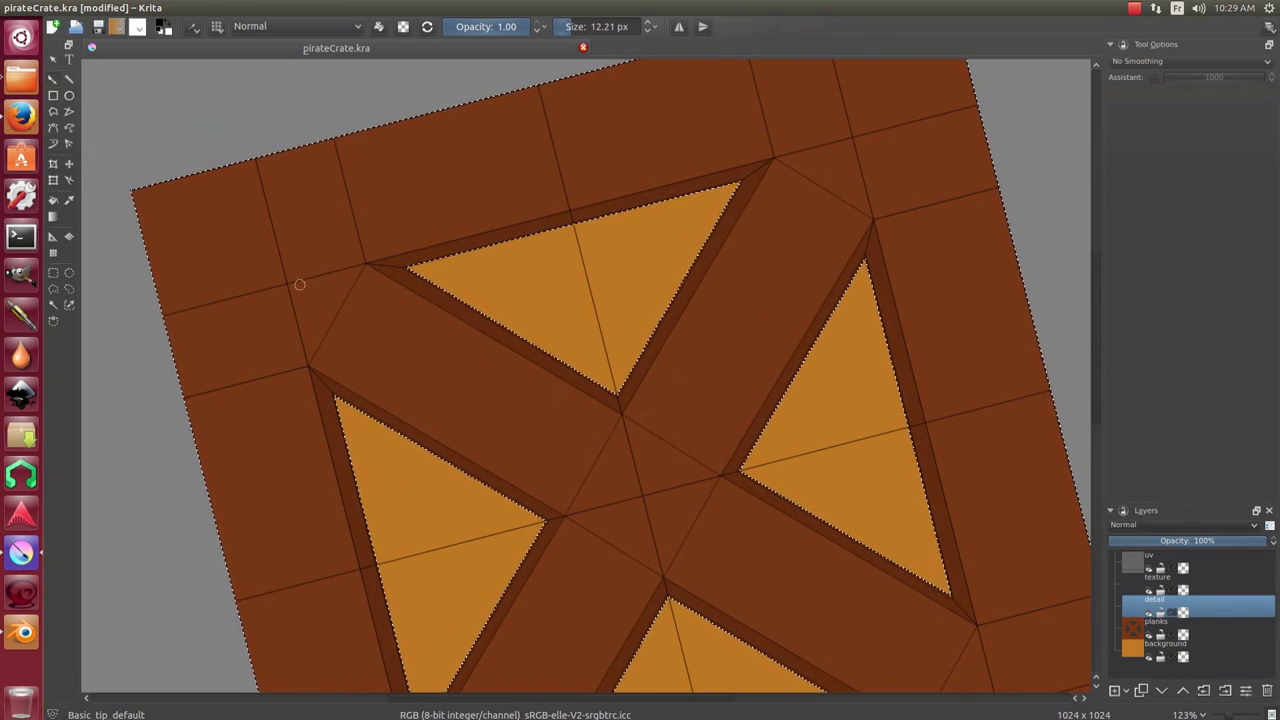
# Paint dark shadows along the horizontal and vertical plank seams.
pyautogui.click(303, 251)
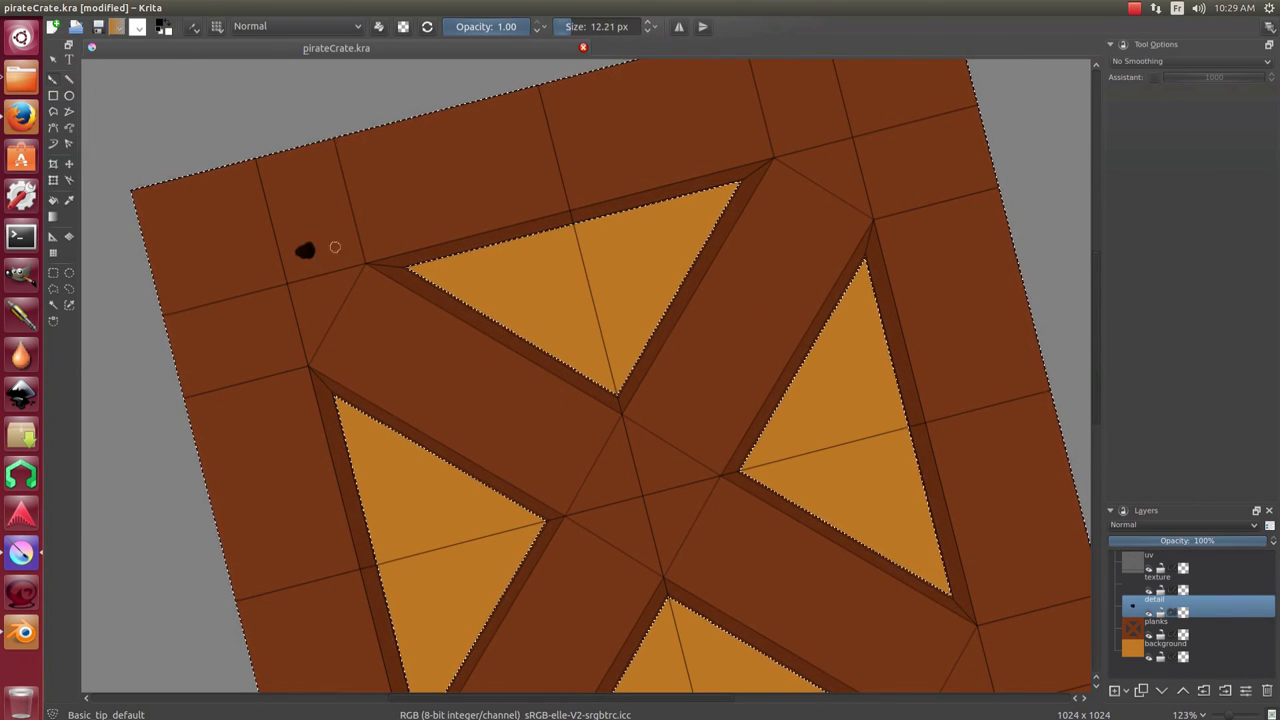
pyautogui.moveTo(339, 270); pyautogui.dragTo(388, 257)
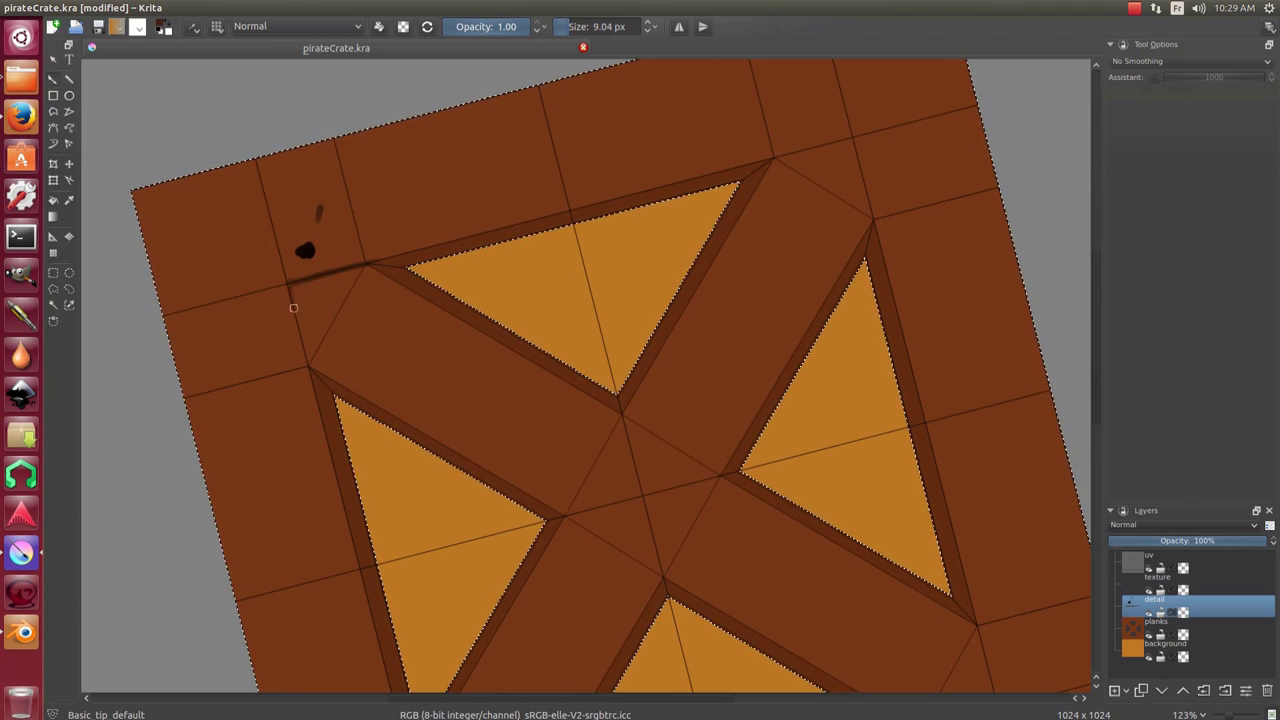
pyautogui.moveTo(288, 284); pyautogui.dragTo(304, 360)
pyautogui.moveTo(650, 242); pyautogui.dragTo(443, 290)
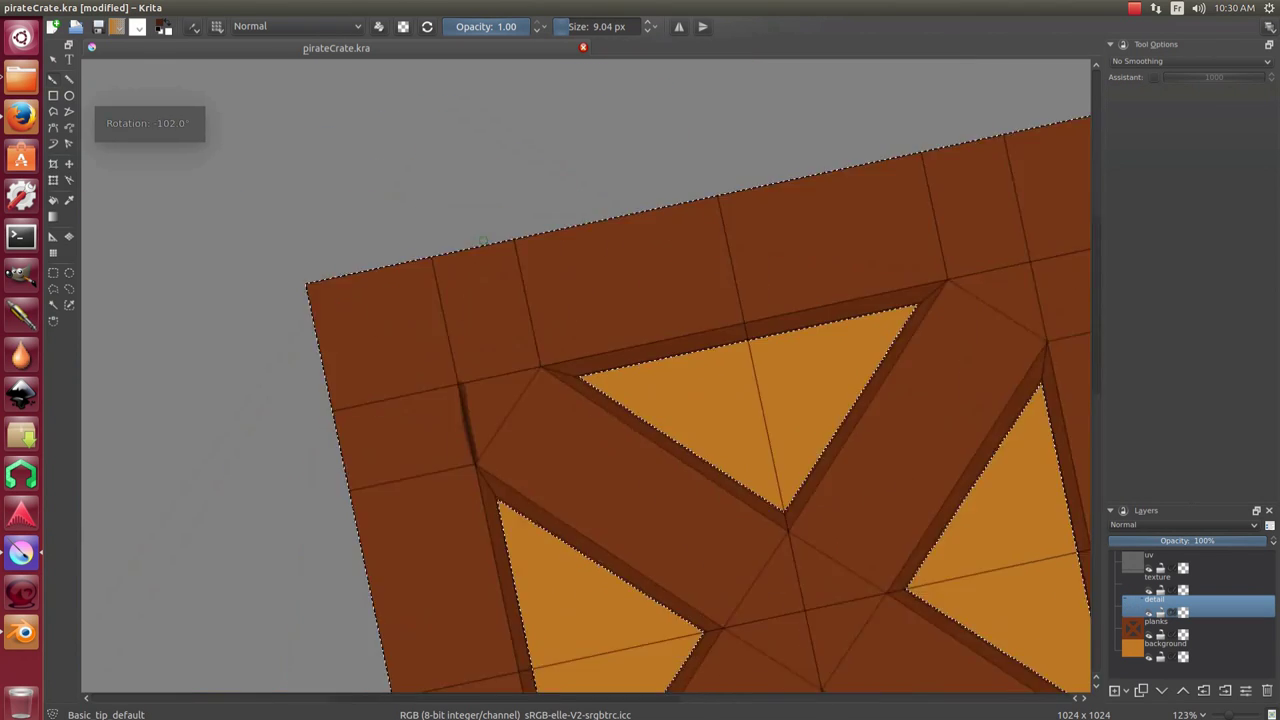
pyautogui.moveTo(629, 191)
pyautogui.mouseDown()
pyautogui.moveTo(371, 298)
pyautogui.moveTo(426, 238)
pyautogui.moveTo(381, 288)
pyautogui.moveTo(445, 340)
pyautogui.moveTo(566, 206)
pyautogui.mouseUp()
pyautogui.press('e')
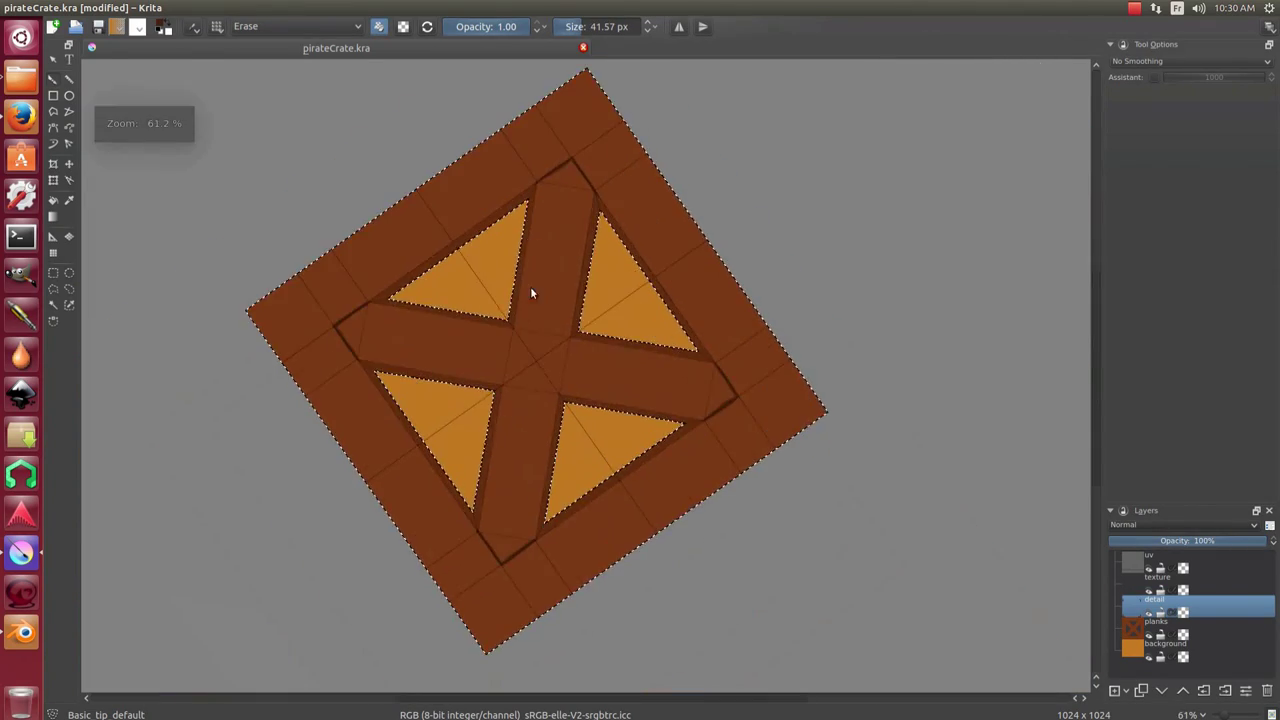
pyautogui.moveTo(540, 268); pyautogui.dragTo(554, 309)
pyautogui.press('e')
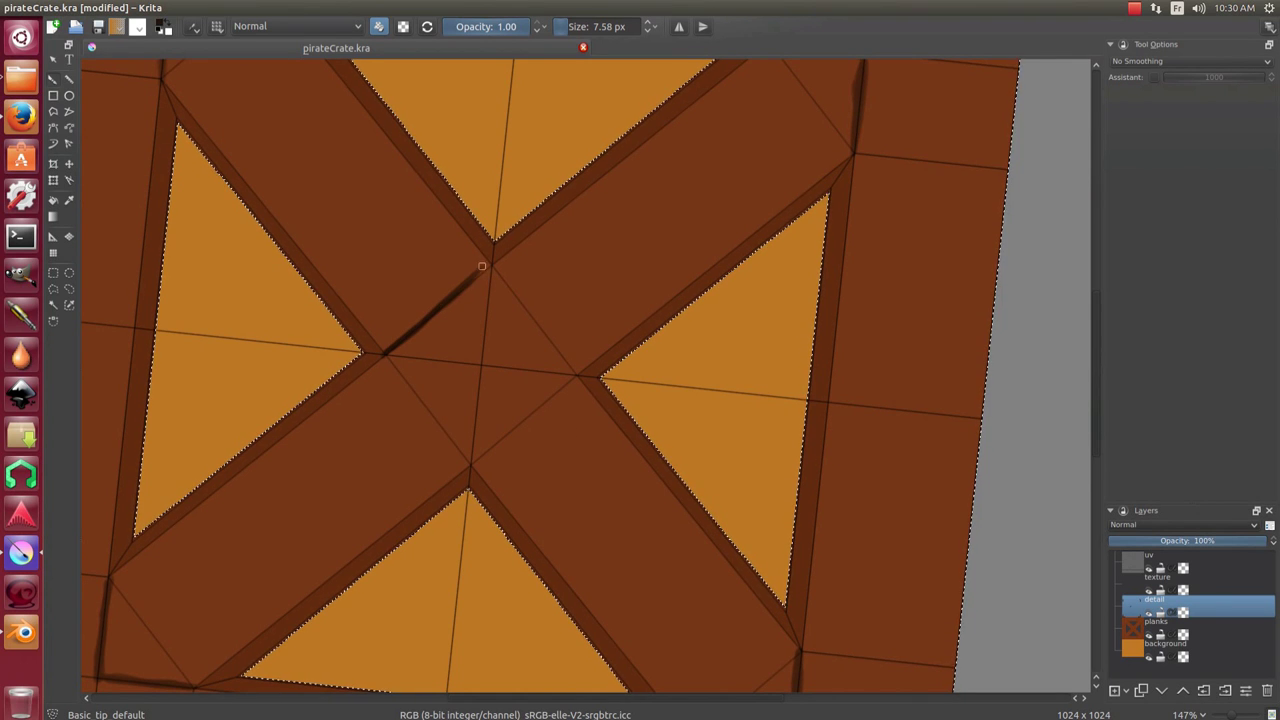
# Trace dark shadow lines along the brace edges to the centre junction, shrinking the brush to 4 px.
pyautogui.moveTo(479, 463); pyautogui.dragTo(379, 313)
pyautogui.moveTo(440, 262); pyautogui.dragTo(480, 225)
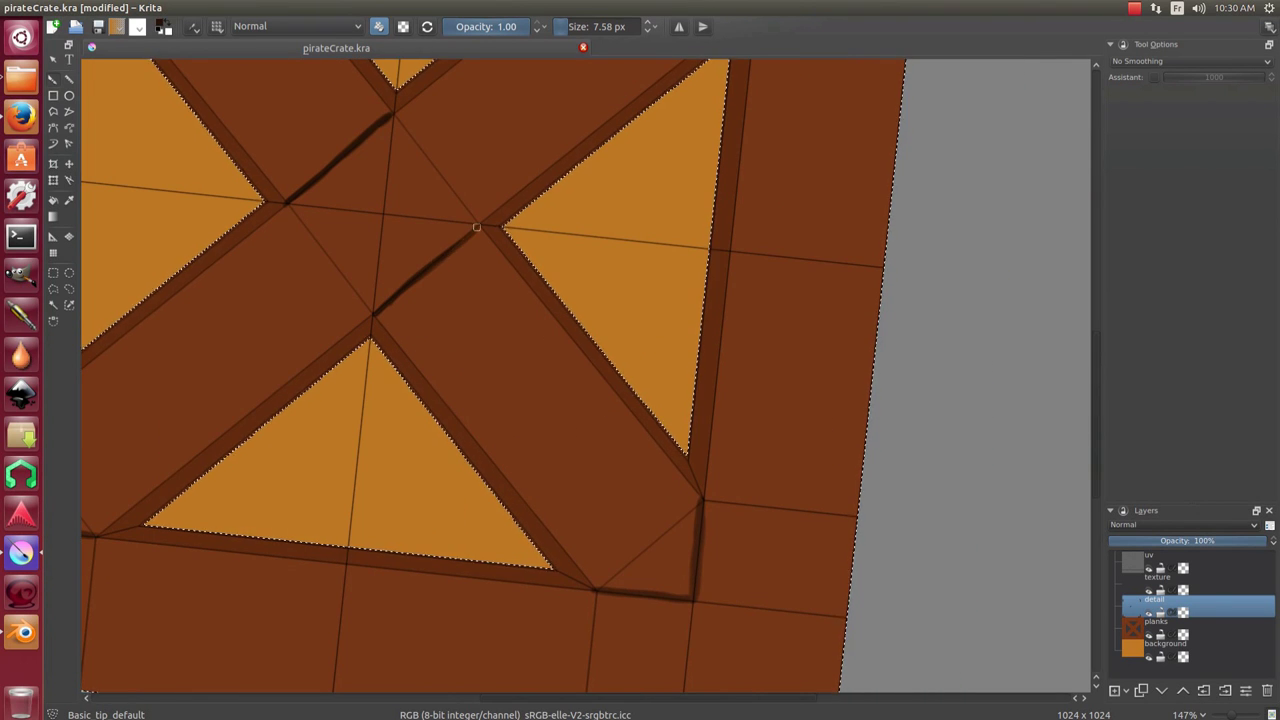
pyautogui.press('[')
pyautogui.moveTo(428, 317); pyautogui.dragTo(505, 217)
pyautogui.scroll(2, 481, 203)
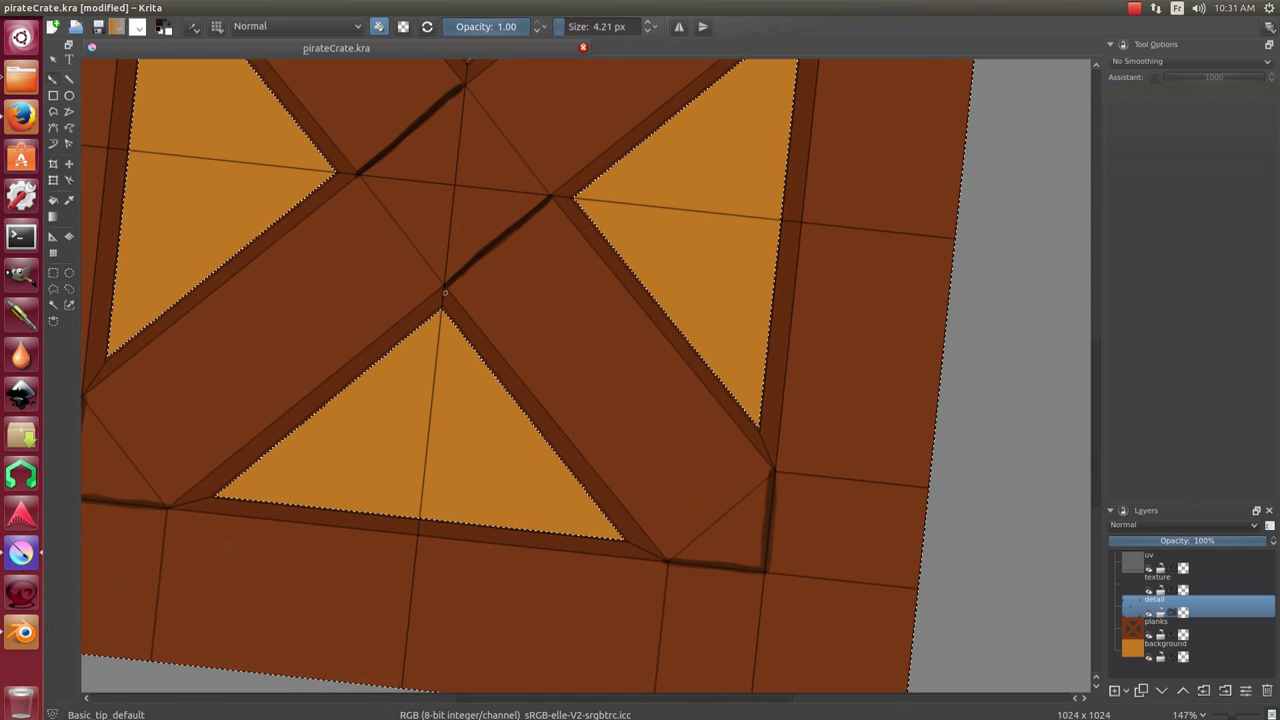
pyautogui.press('[')
pyautogui.press('[')
pyautogui.scroll(-1, 563, 262)
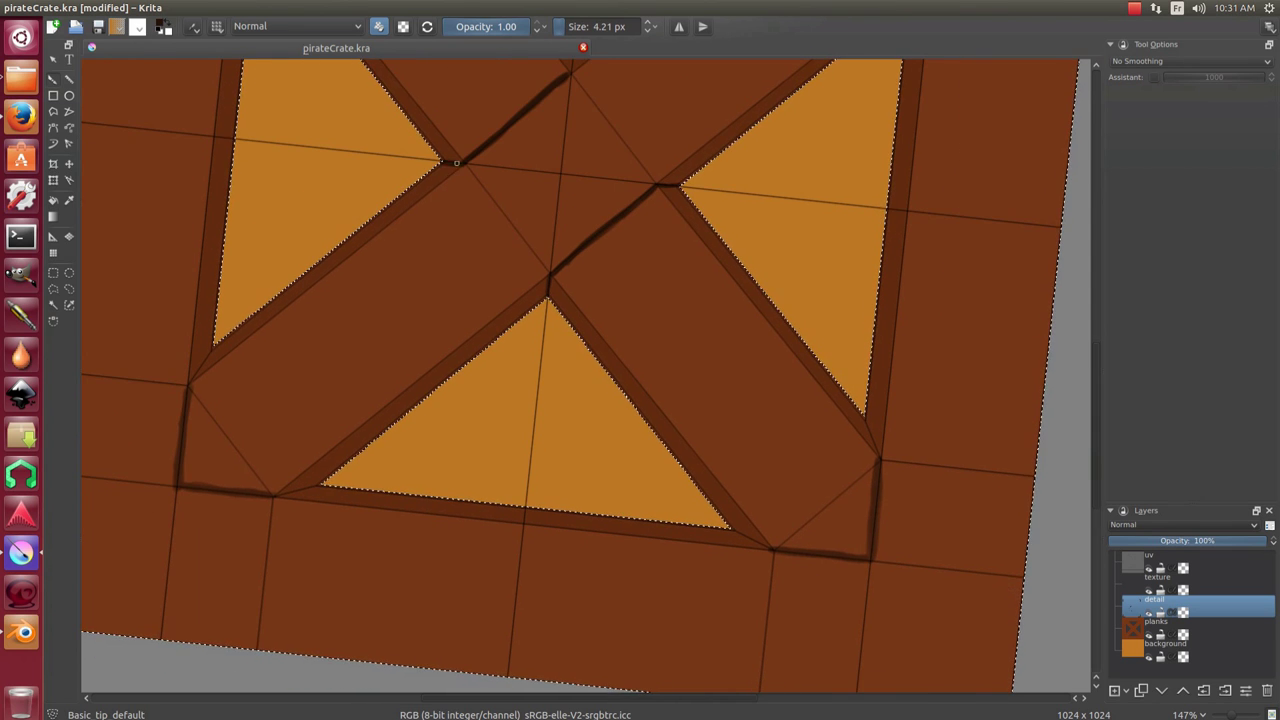
pyautogui.scroll(-1, 563, 262)
pyautogui.scroll(-1, 563, 262)
pyautogui.scroll(-3, 563, 262)
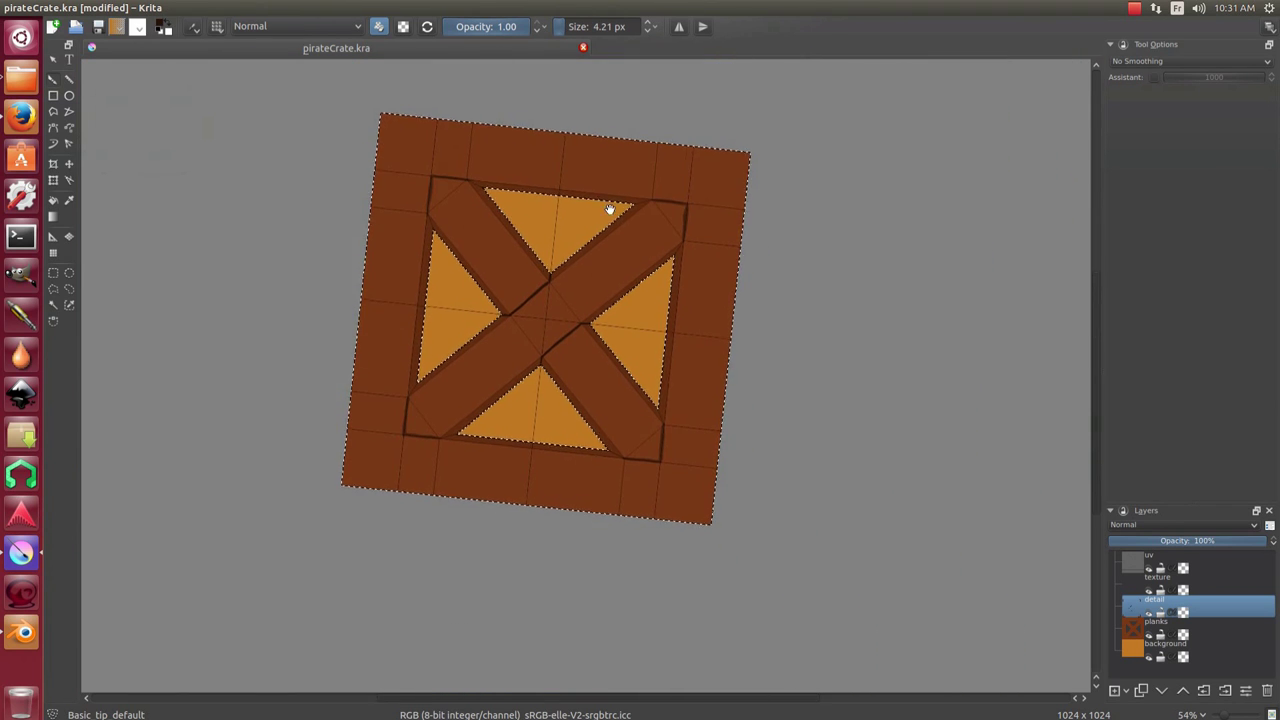
pyautogui.scroll(2, 609, 208)
pyautogui.moveTo(626, 238); pyautogui.dragTo(606, 258)
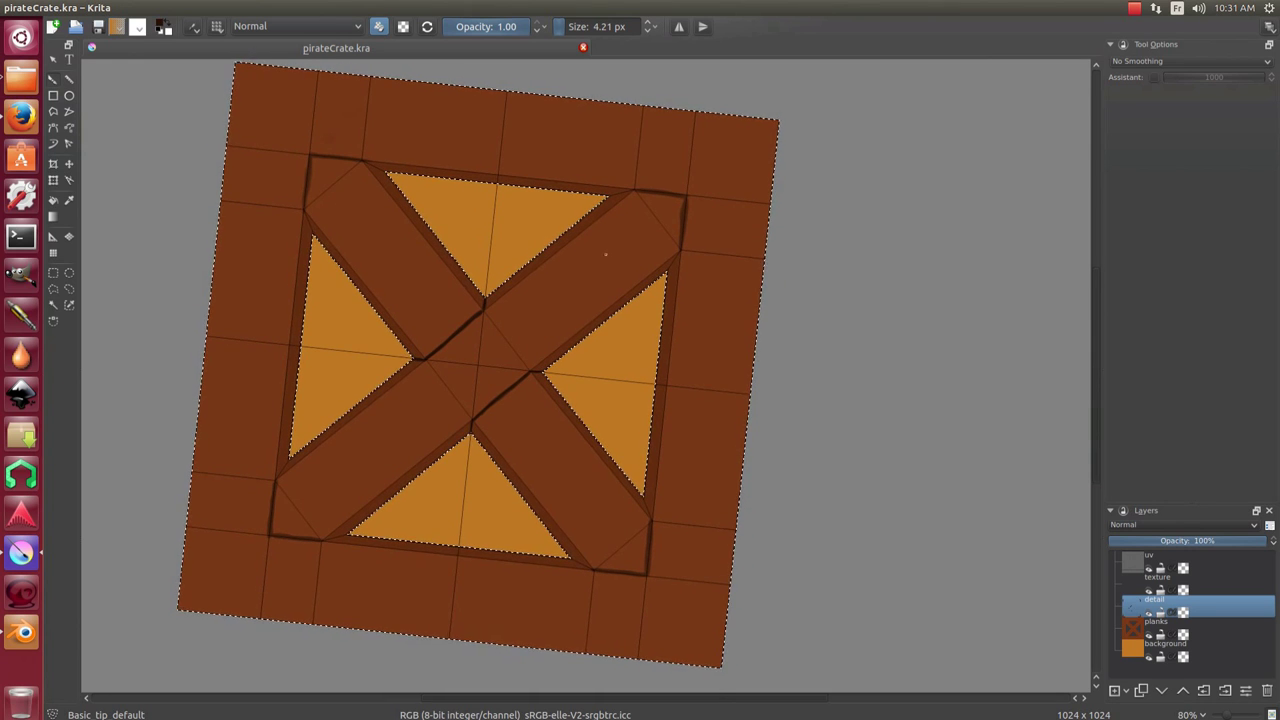
# Paint light wood-grain streaks across the top and bottom frame planks.
pyautogui.rightClick(640, 160)
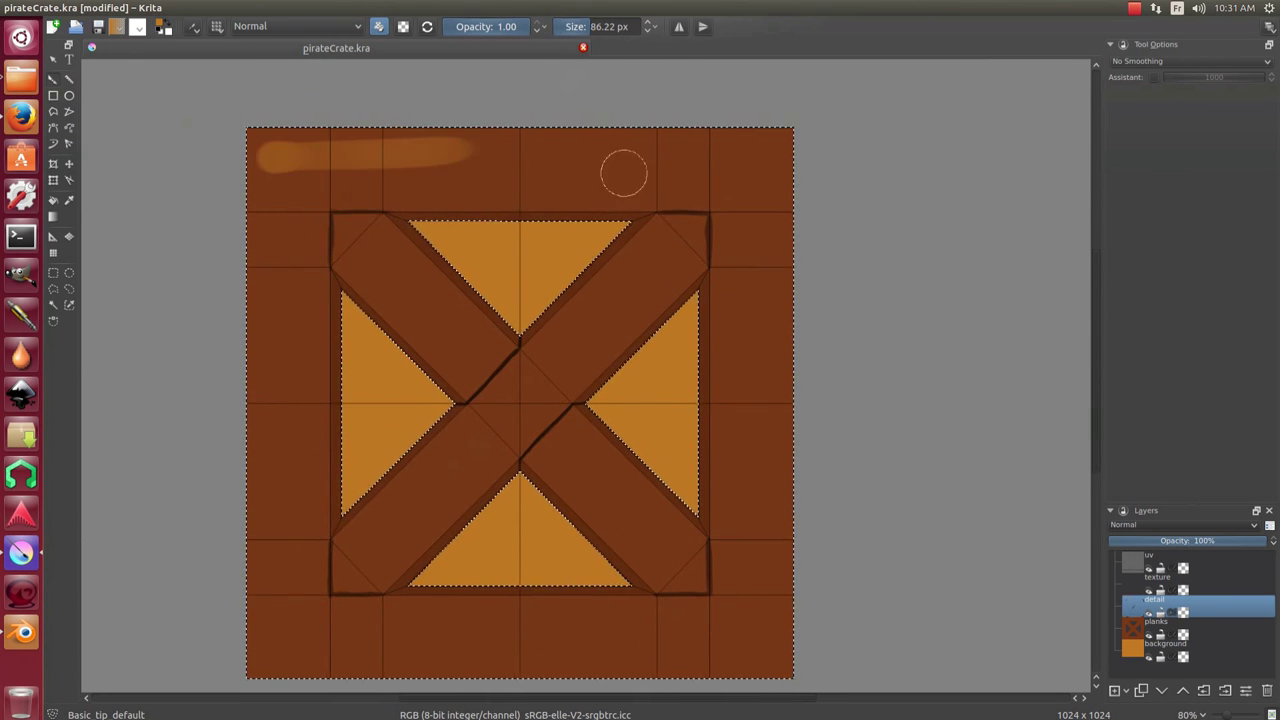
pyautogui.moveTo(624, 173); pyautogui.dragTo(658, 217)
pyautogui.moveTo(820, 195); pyautogui.dragTo(560, 200)
pyautogui.moveTo(769, 191); pyautogui.dragTo(740, 72)
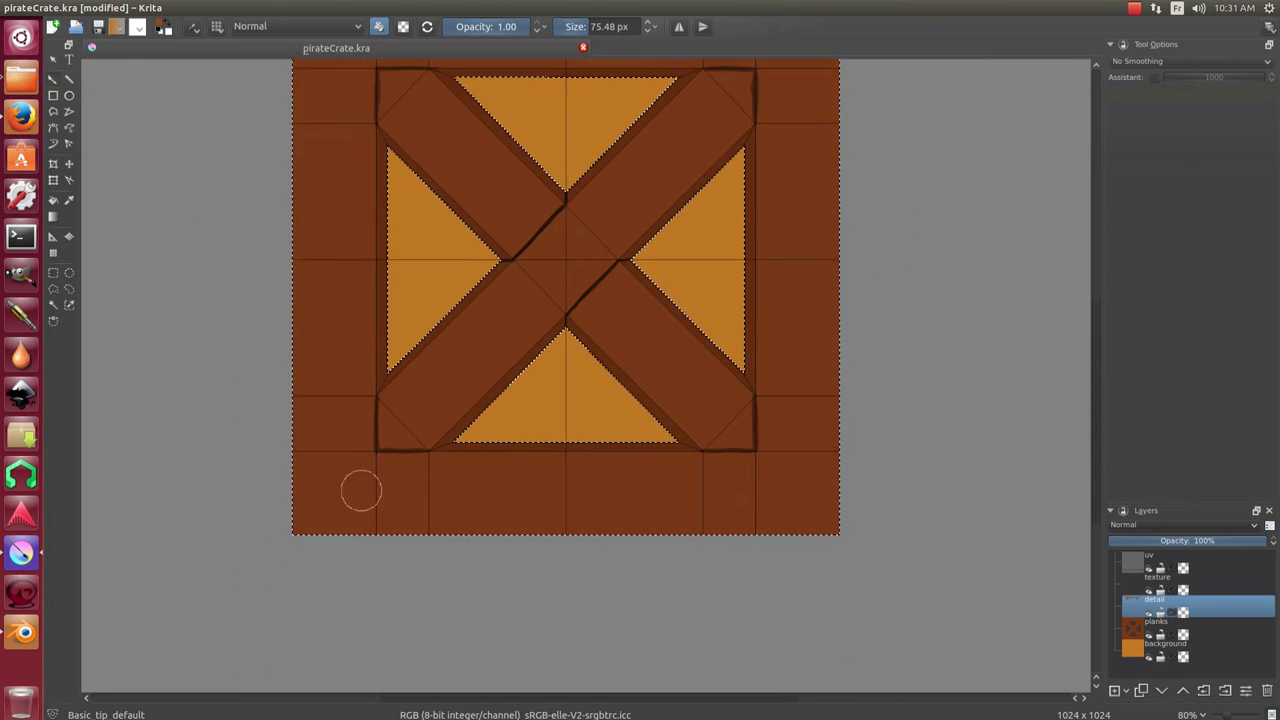
pyautogui.moveTo(361, 490); pyautogui.dragTo(897, 498)
pyautogui.moveTo(897, 498); pyautogui.dragTo(915, 378)
# Reframe the view, resize the brush and paint dark grain on the upper-left plank.
pyautogui.moveTo(668, 350); pyautogui.dragTo(686, 409)
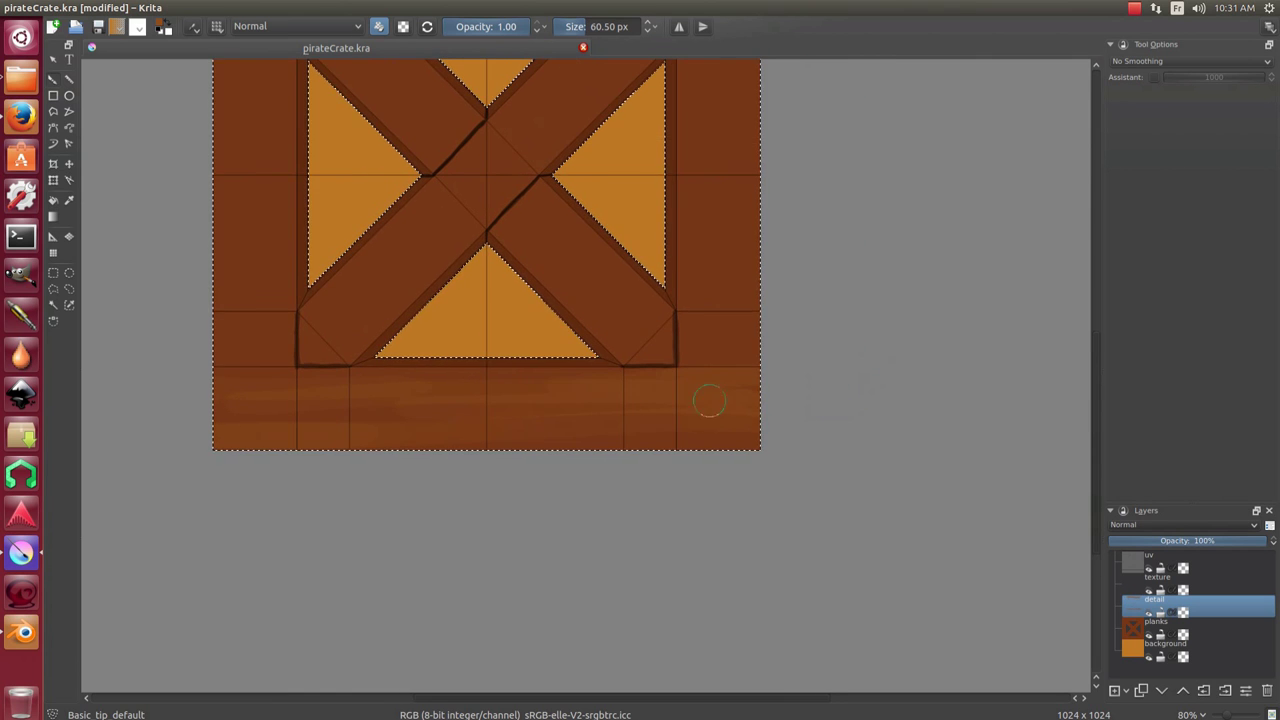
pyautogui.moveTo(586, 357); pyautogui.dragTo(598, 230)
pyautogui.press('+')
pyautogui.press('+')
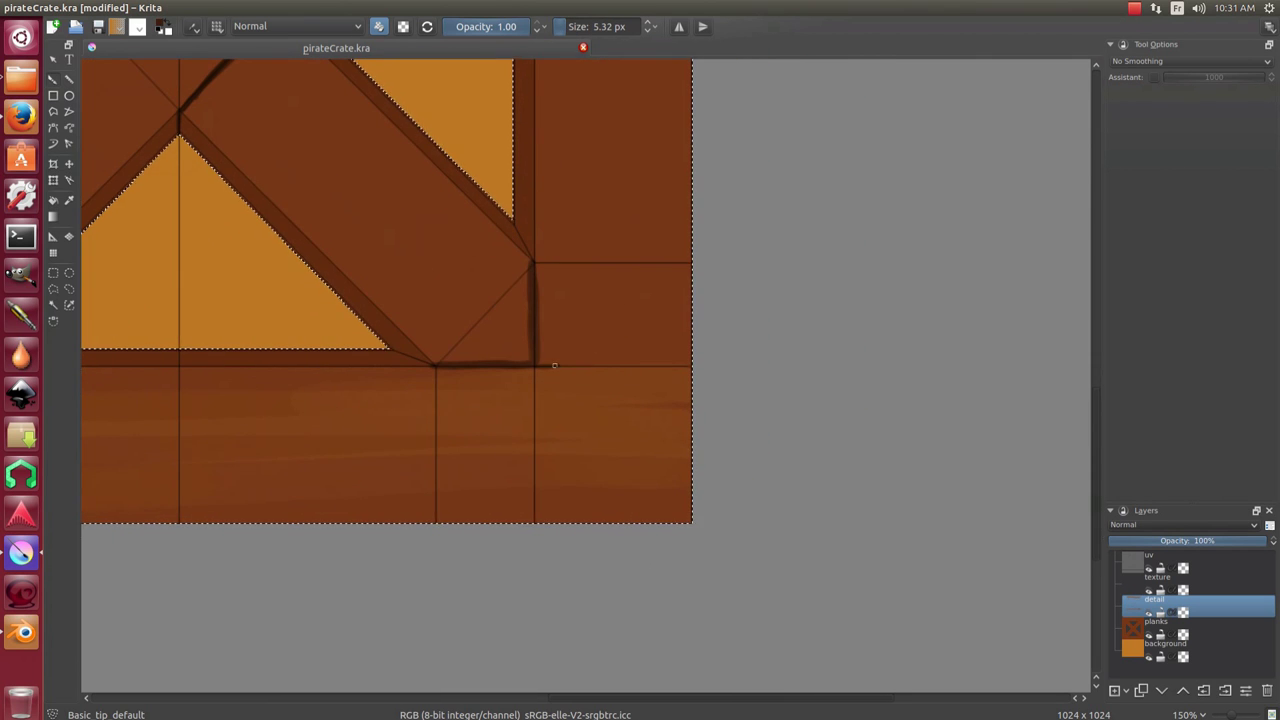
pyautogui.moveTo(627, 364); pyautogui.dragTo(483, 313)
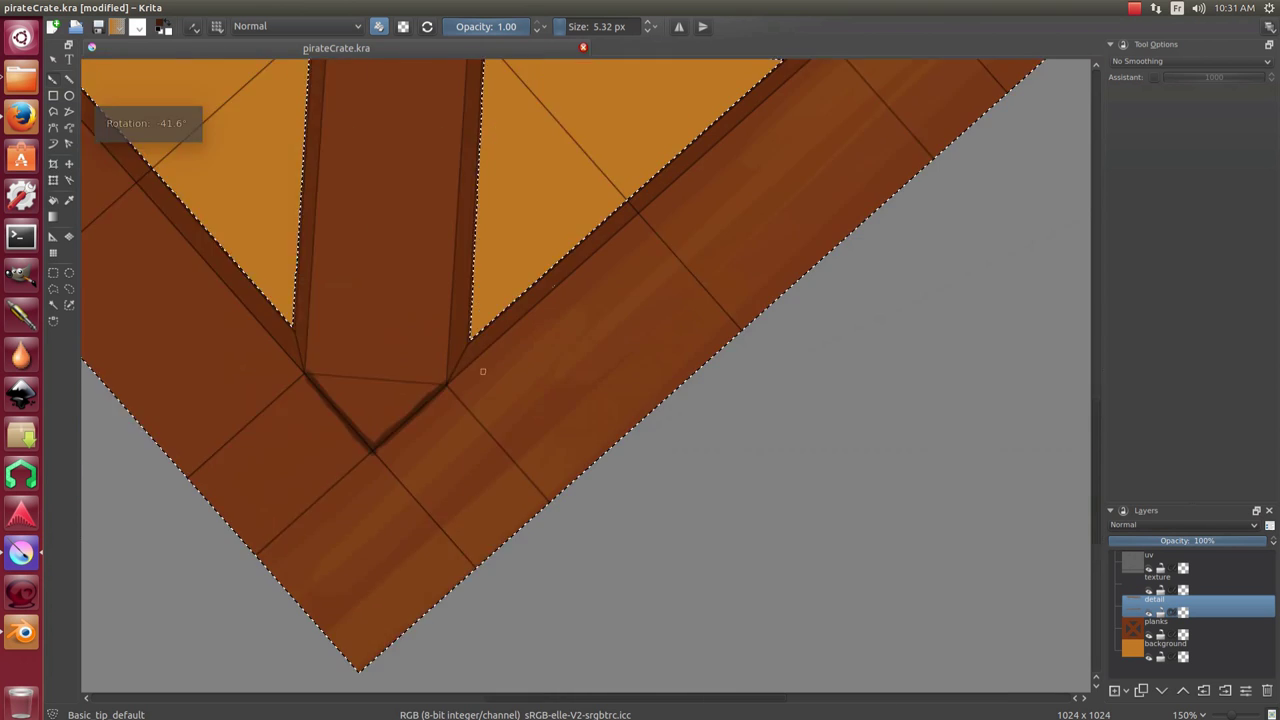
pyautogui.press('5')
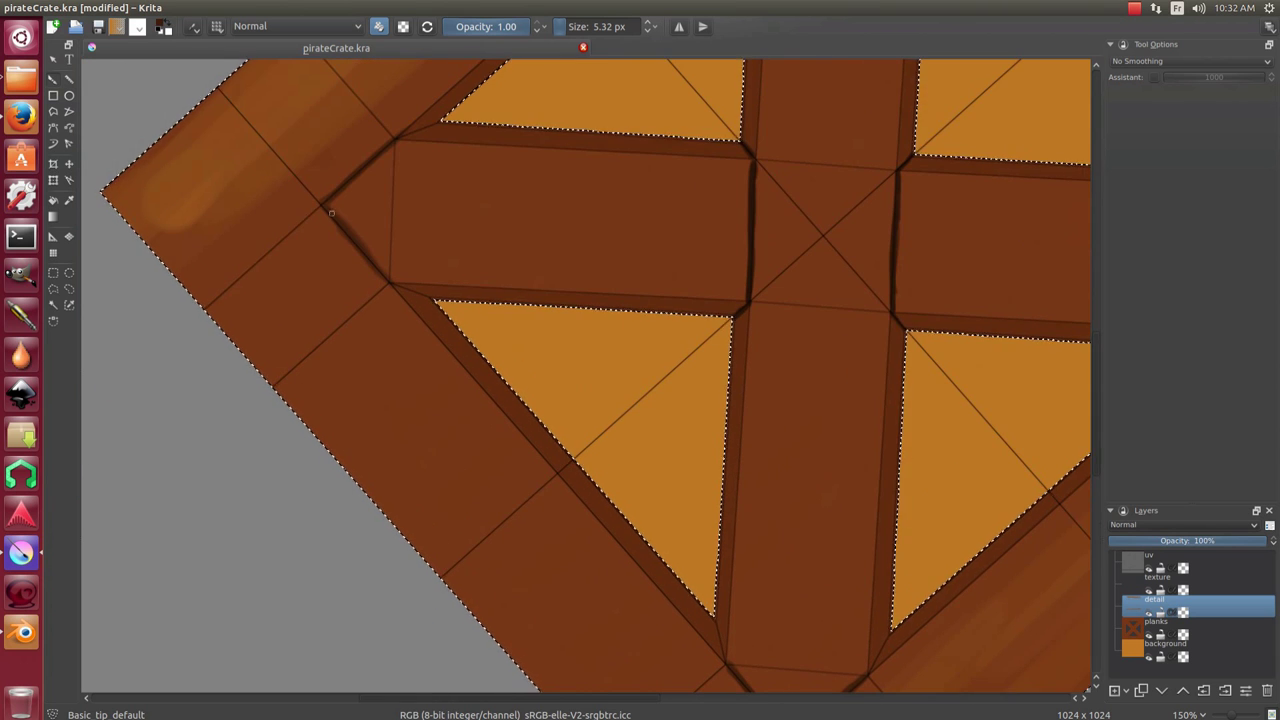
pyautogui.press(']')
pyautogui.press(']')
pyautogui.moveTo(381, 159); pyautogui.dragTo(306, 207)
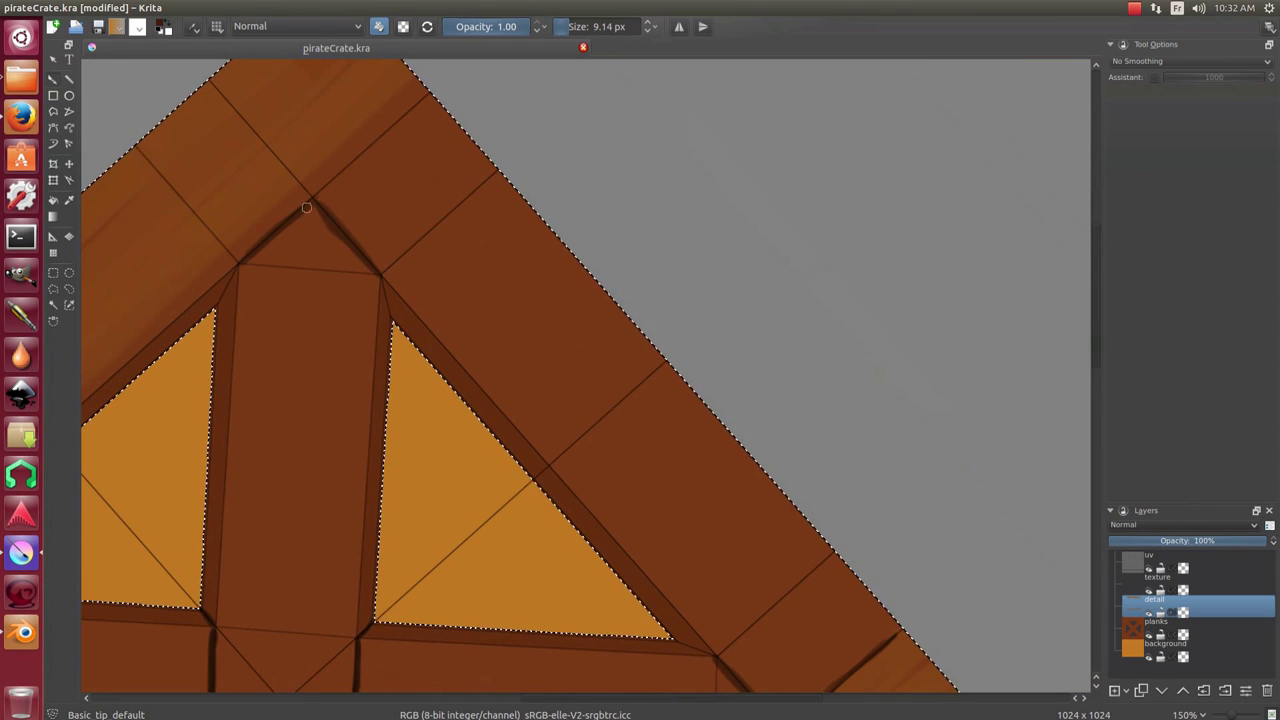
pyautogui.press('-')
pyautogui.press('-')
pyautogui.press('-')
pyautogui.press('+')
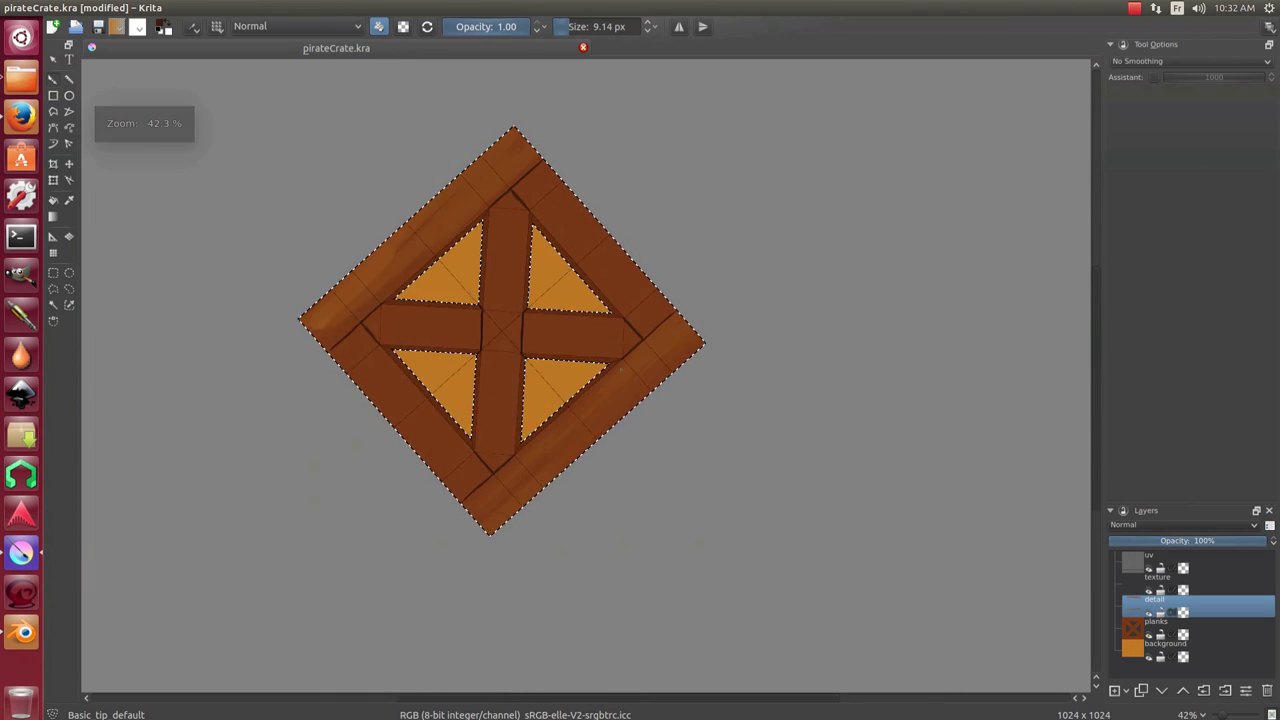
pyautogui.press('+')
pyautogui.moveTo(310, 230)
pyautogui.mouseDown()
pyautogui.moveTo(349, 251)
pyautogui.moveTo(290, 330)
pyautogui.moveTo(375, 308)
pyautogui.moveTo(193, 233)
pyautogui.mouseUp()
# Paint dark grain streaks on the lower-right plank and recentre the whole crate.
pyautogui.press(']')
pyautogui.press(']')
pyautogui.moveTo(430, 360); pyautogui.dragTo(528, 329)
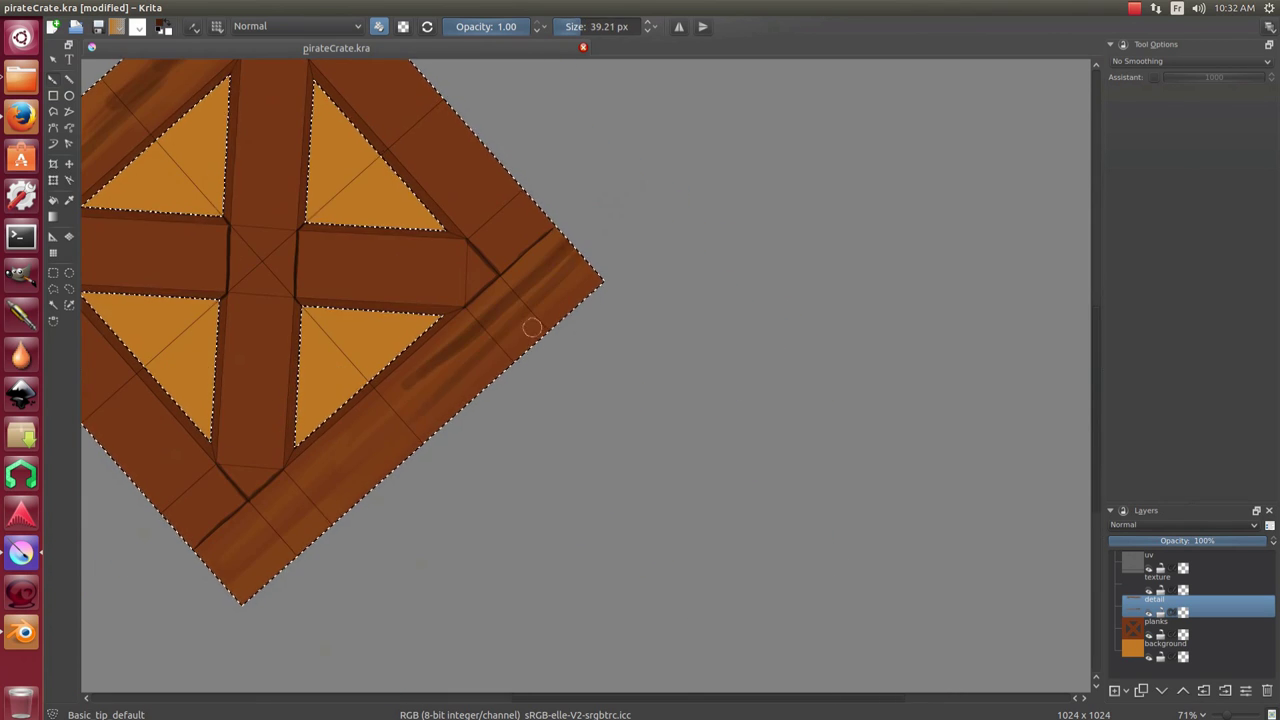
pyautogui.press('[')
pyautogui.moveTo(295, 487); pyautogui.dragTo(383, 378)
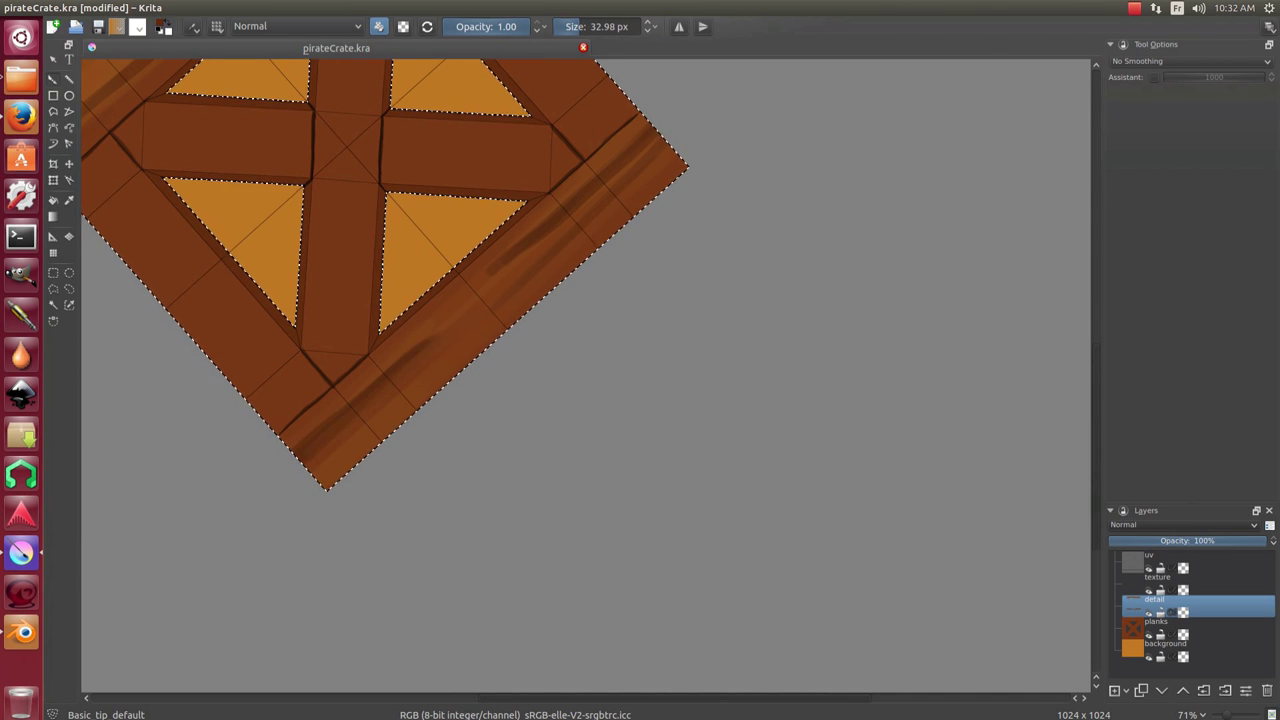
pyautogui.moveTo(479, 343); pyautogui.dragTo(382, 413)
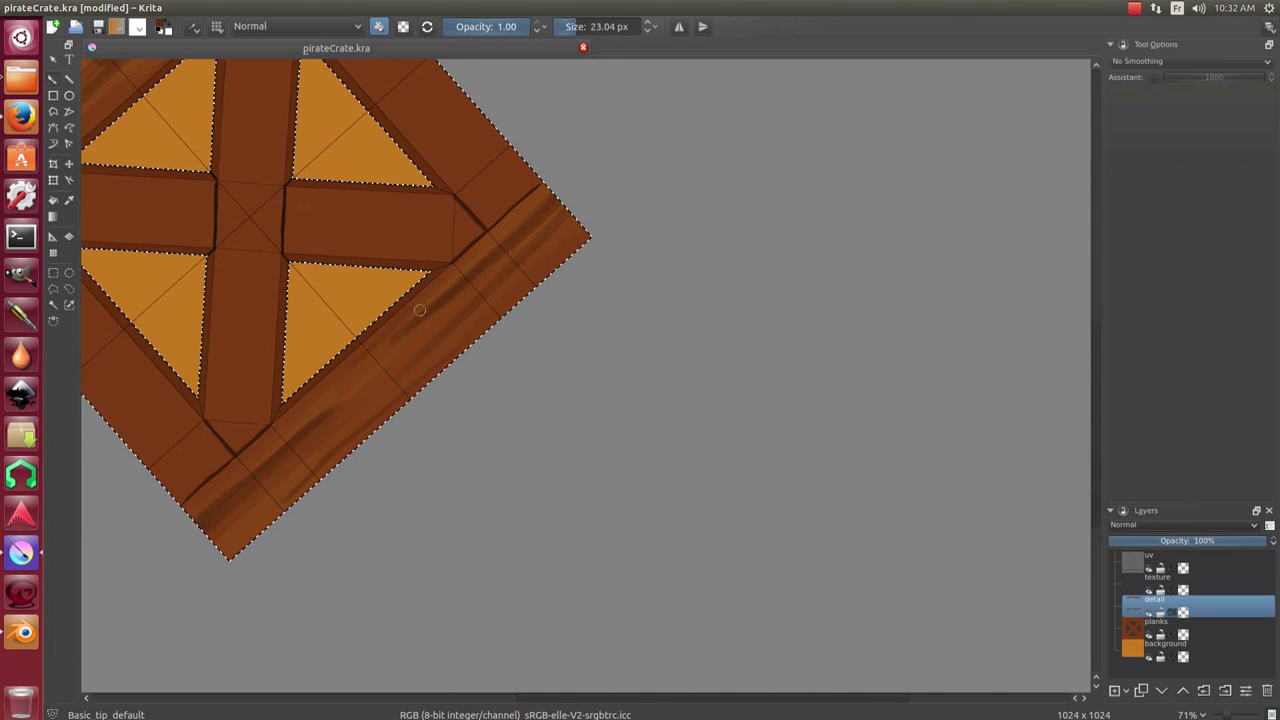
pyautogui.moveTo(471, 300); pyautogui.dragTo(671, 386)
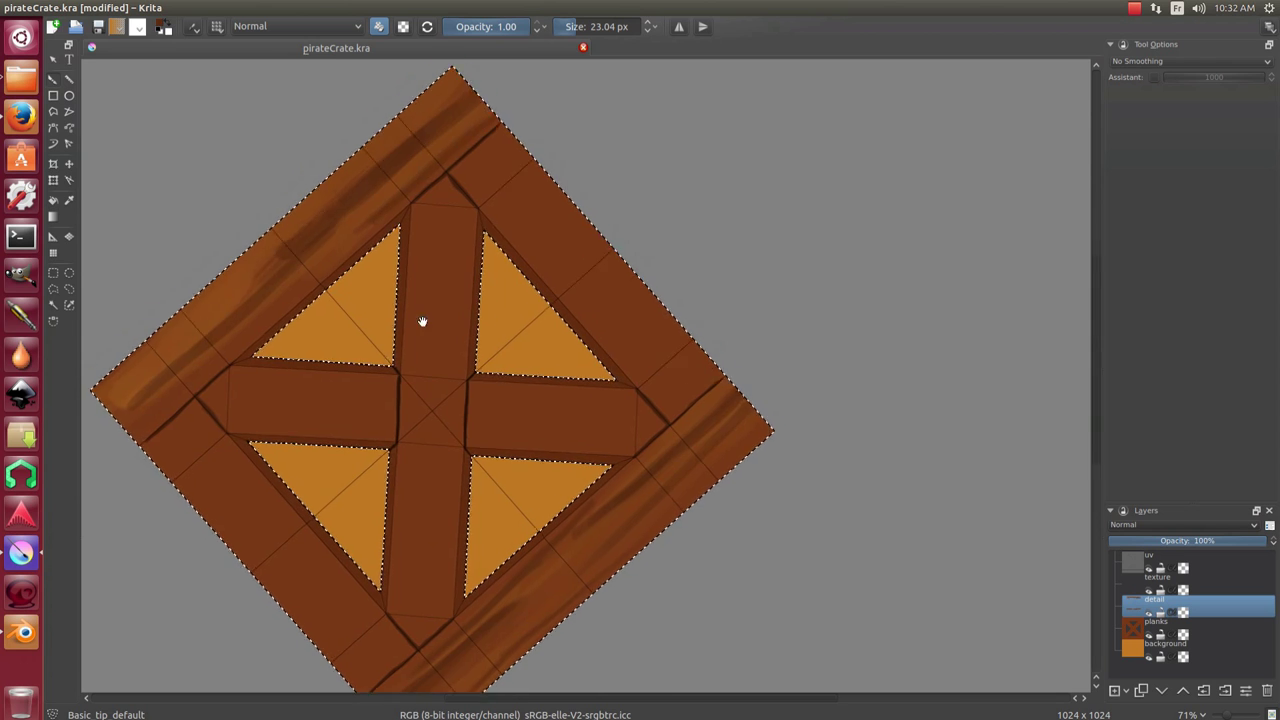
pyautogui.moveTo(423, 320); pyautogui.dragTo(447, 424)
pyautogui.moveTo(448, 190); pyautogui.dragTo(576, 68)
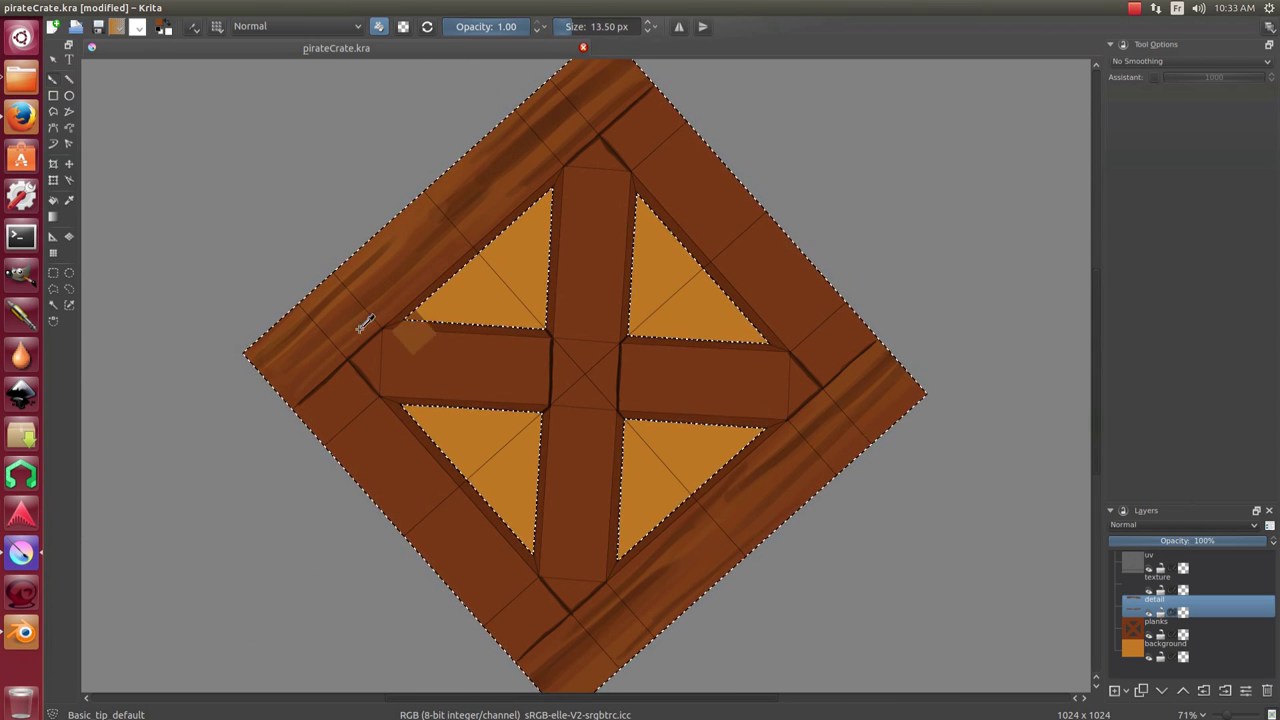
# Frame the crate's top and centre cross and select the Smudge_soft brush.
pyautogui.moveTo(433, 233); pyautogui.dragTo(316, 316)
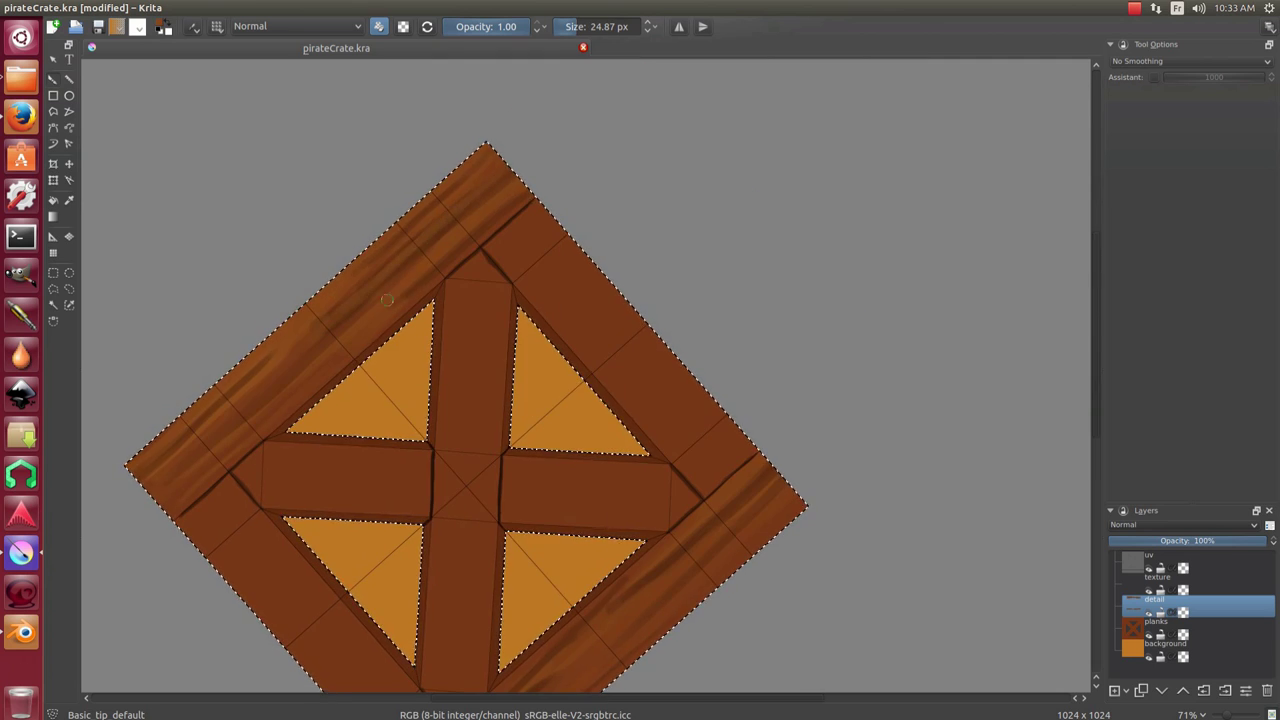
pyautogui.scroll(-5, 387, 300)
pyautogui.moveTo(560, 300); pyautogui.dragTo(397, 266)
pyautogui.scroll(4, 409, 277)
pyautogui.scroll(2, 368, 218)
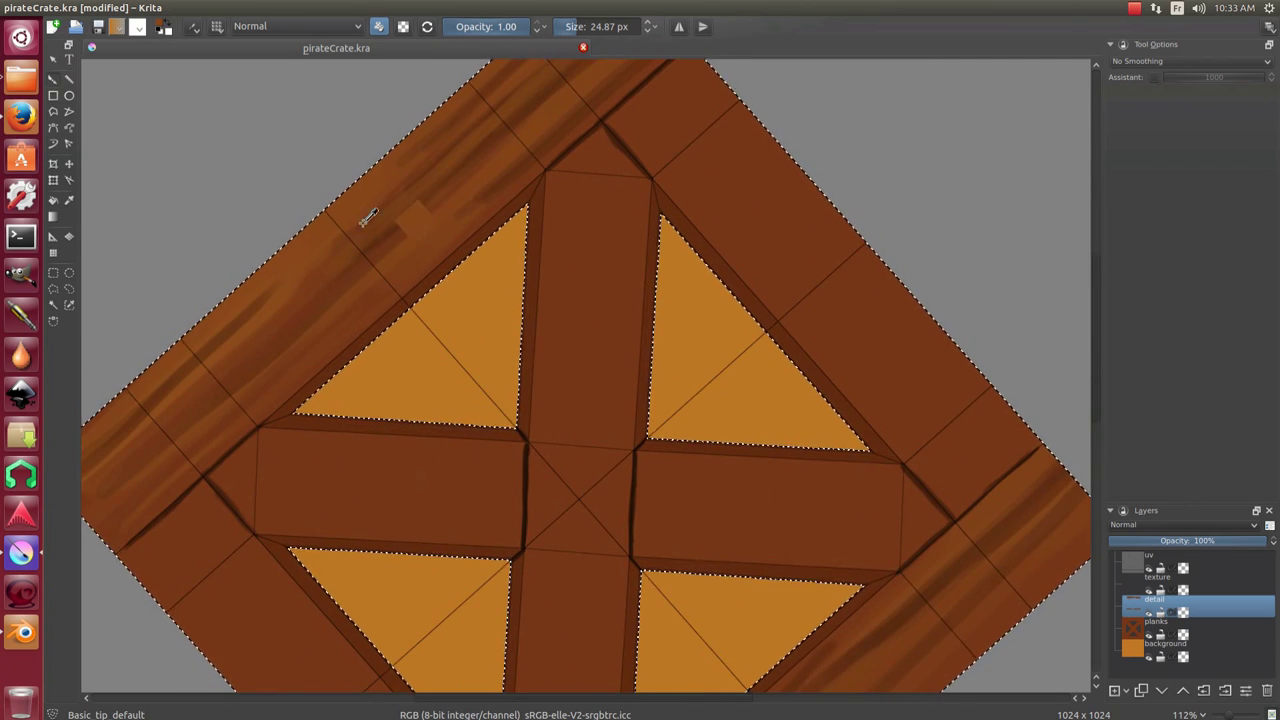
pyautogui.moveTo(368, 218); pyautogui.dragTo(234, 374)
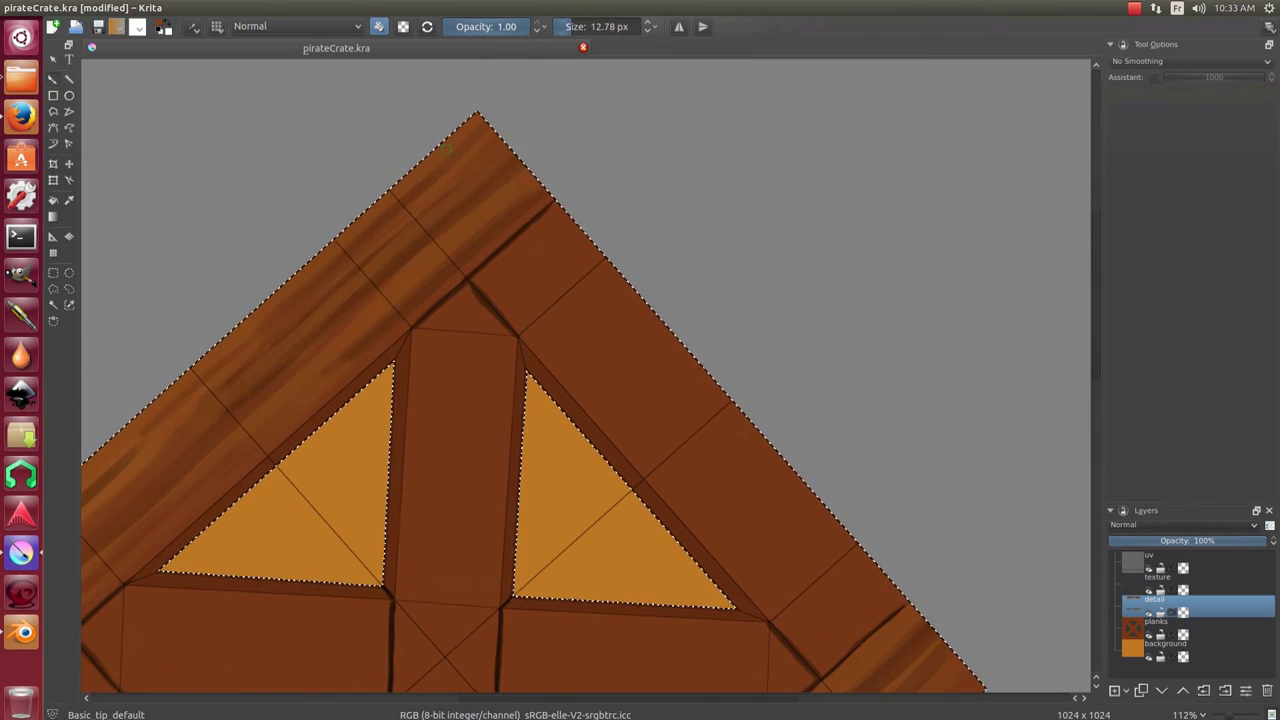
pyautogui.moveTo(447, 148)
pyautogui.mouseDown()
pyautogui.moveTo(451, 166)
pyautogui.moveTo(309, 294)
pyautogui.mouseUp()
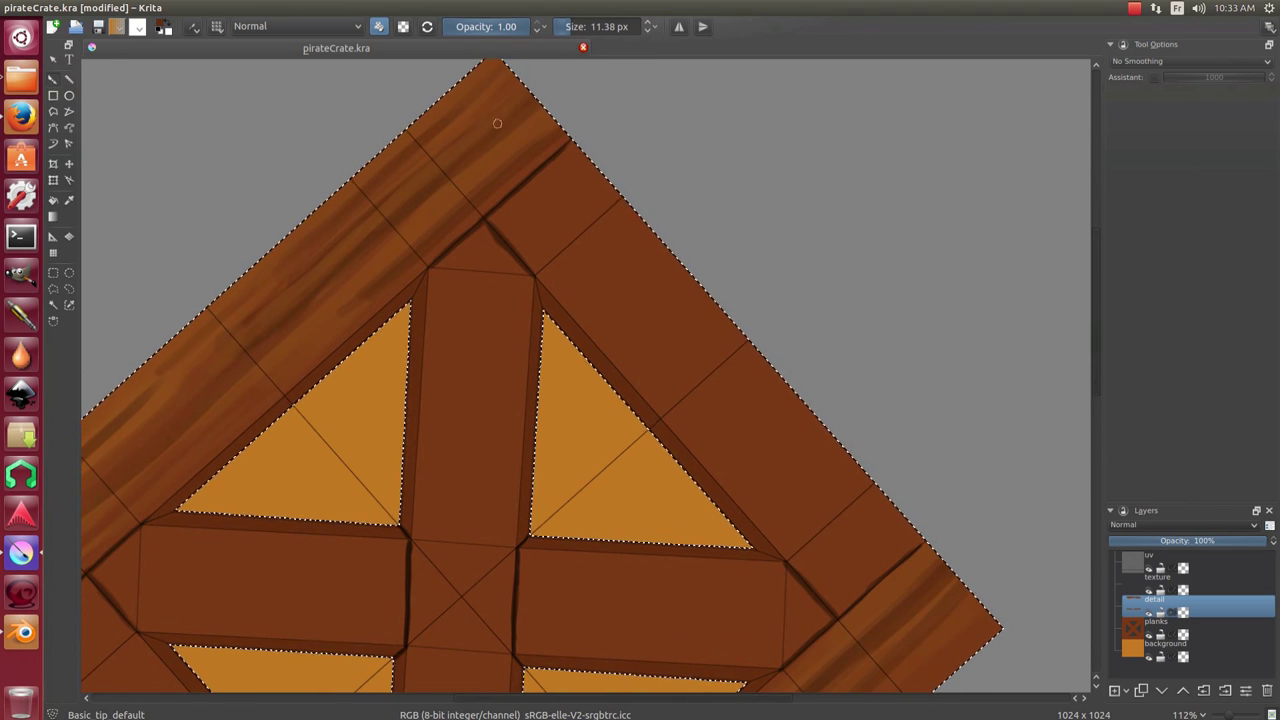
pyautogui.moveTo(497, 123); pyautogui.dragTo(450, 216)
pyautogui.moveTo(354, 323); pyautogui.dragTo(494, 203)
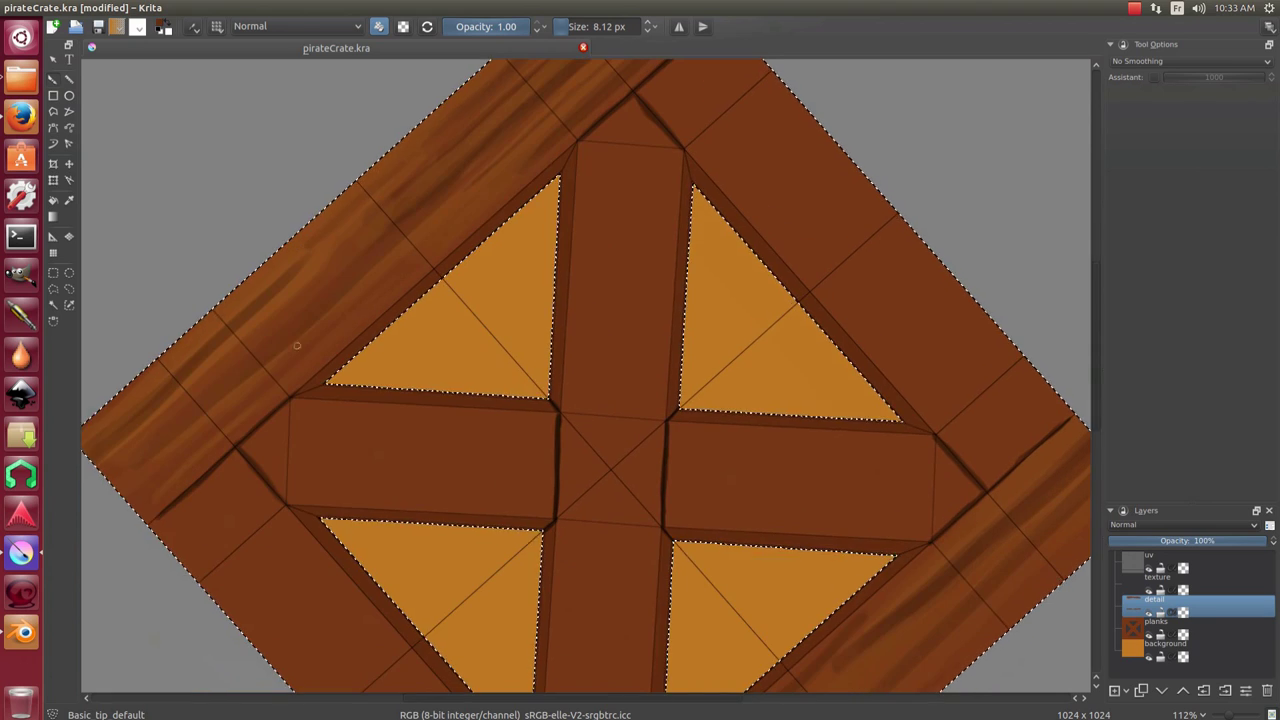
pyautogui.rightClick(369, 251)
pyautogui.click(440, 185)
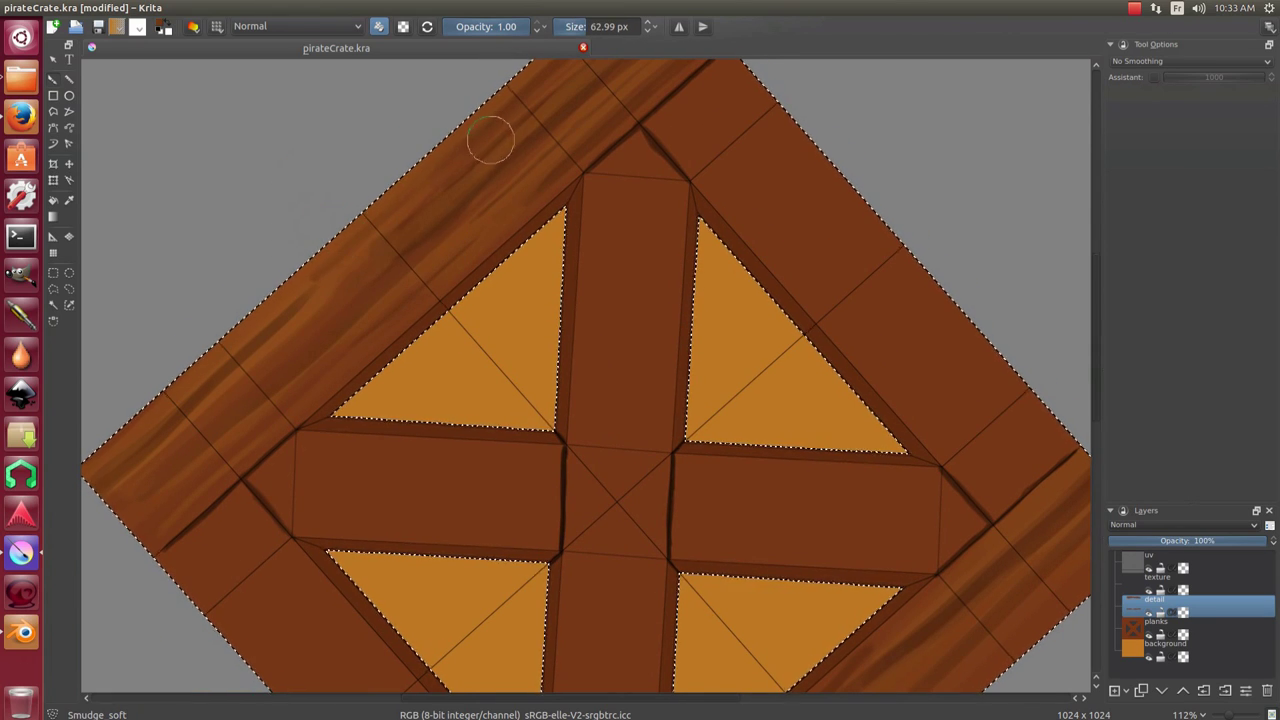
# Smudge the grain along the outer planks, then return to Basic_tip_default.
pyautogui.scroll(-1, 459, 177)
pyautogui.rightClick(343, 277)
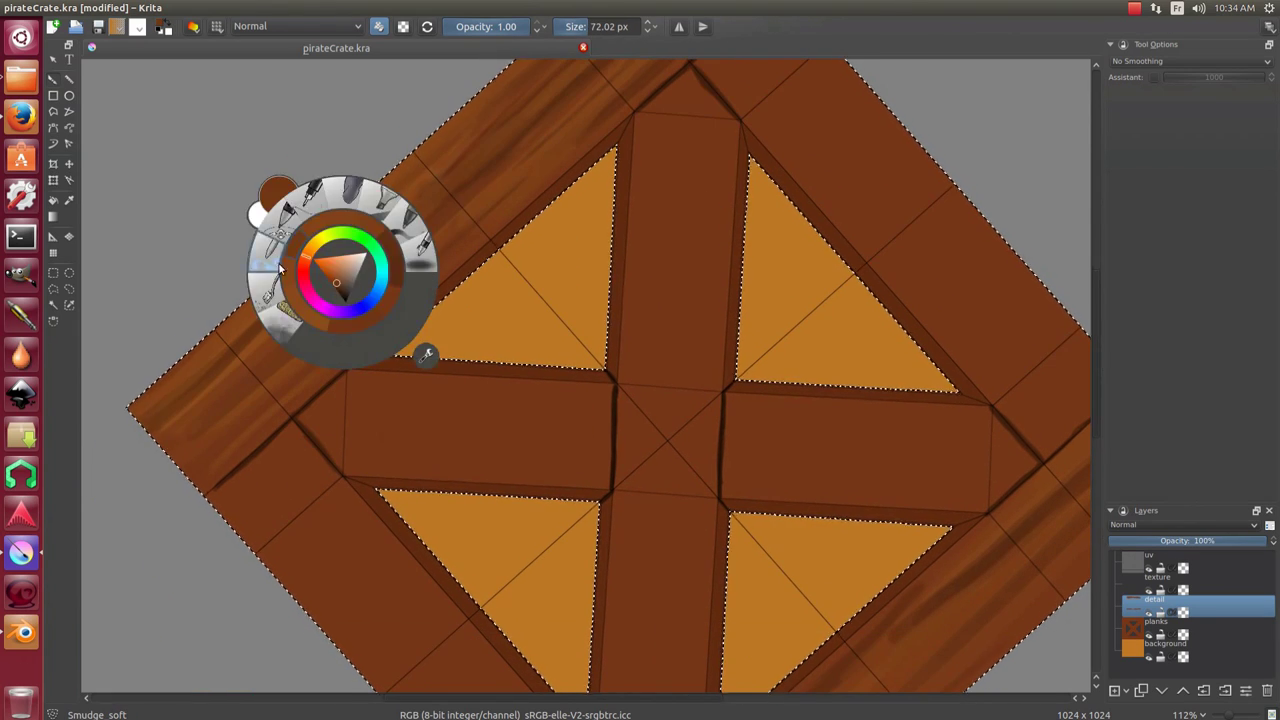
pyautogui.click(306, 337)
pyautogui.moveTo(769, 678)
pyautogui.mouseDown()
pyautogui.moveTo(579, 428)
pyautogui.moveTo(414, 409)
pyautogui.mouseUp()
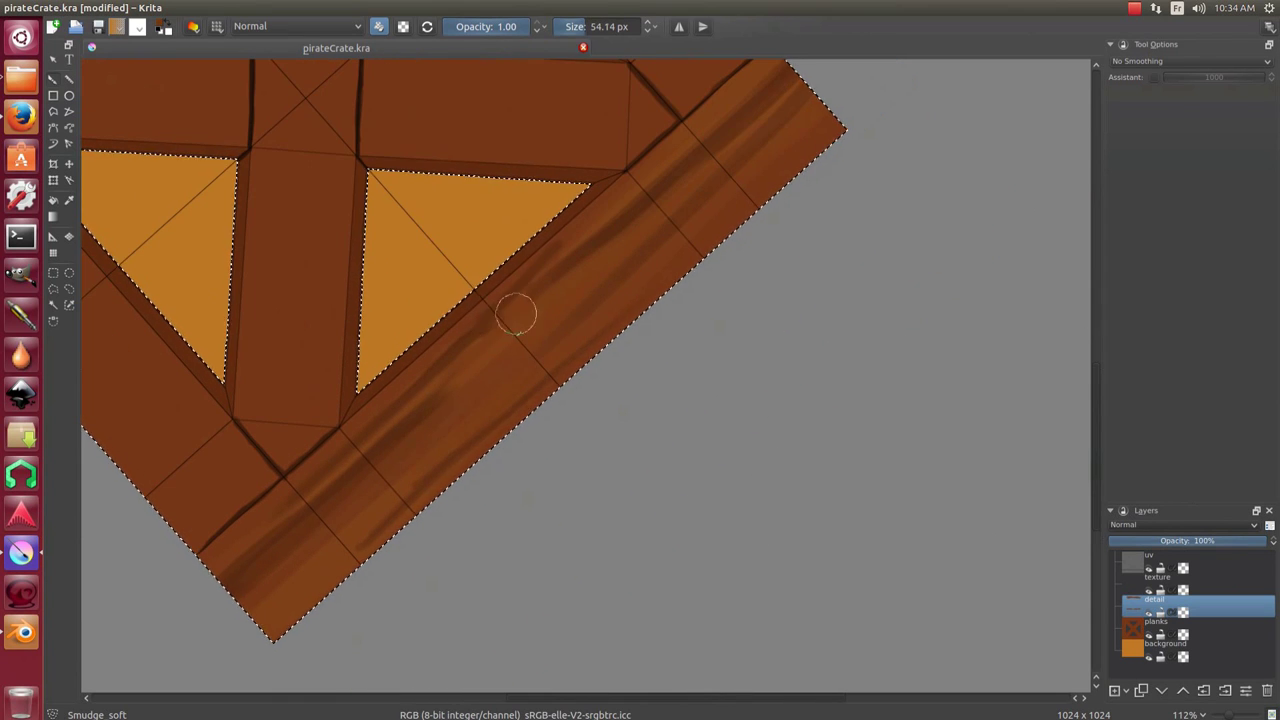
pyautogui.rightClick(514, 305)
pyautogui.click(527, 268)
# Move along the bottom plank, resize the brush, and zoom out to the whole crate.
pyautogui.moveTo(555, 240); pyautogui.dragTo(410, 366)
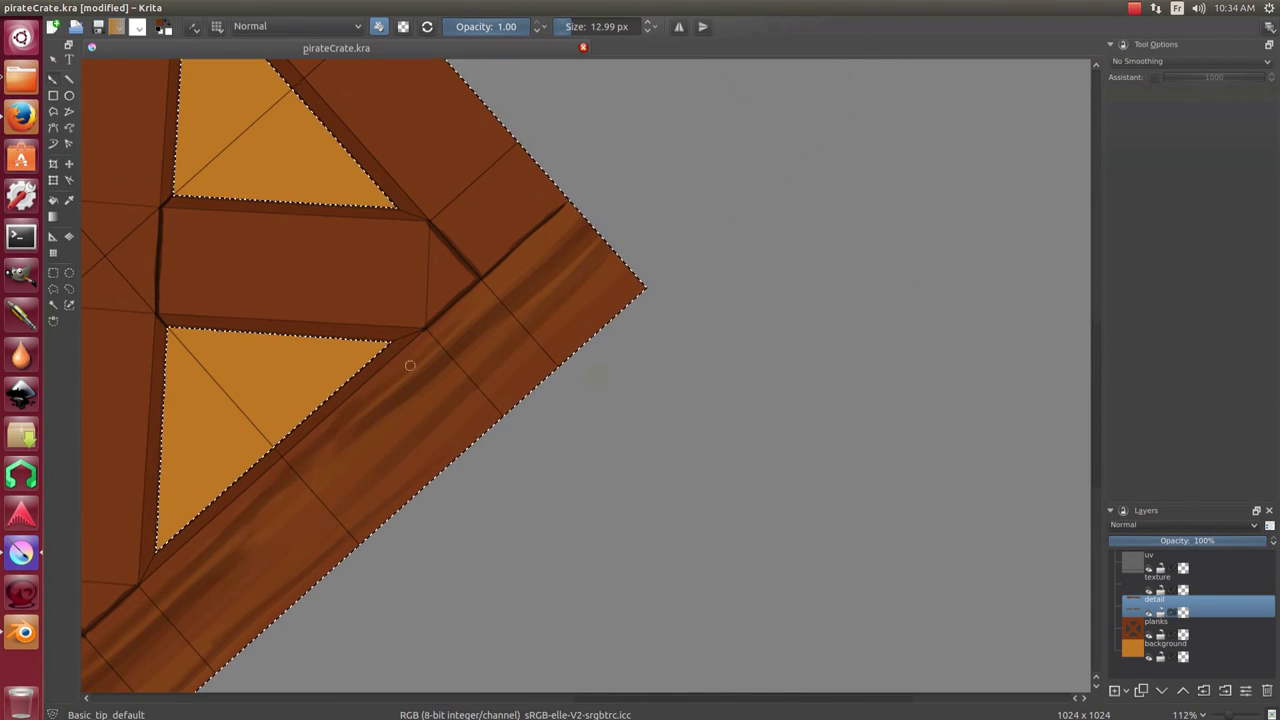
pyautogui.scroll(-1, 520, 266)
pyautogui.moveTo(460, 327); pyautogui.dragTo(549, 206)
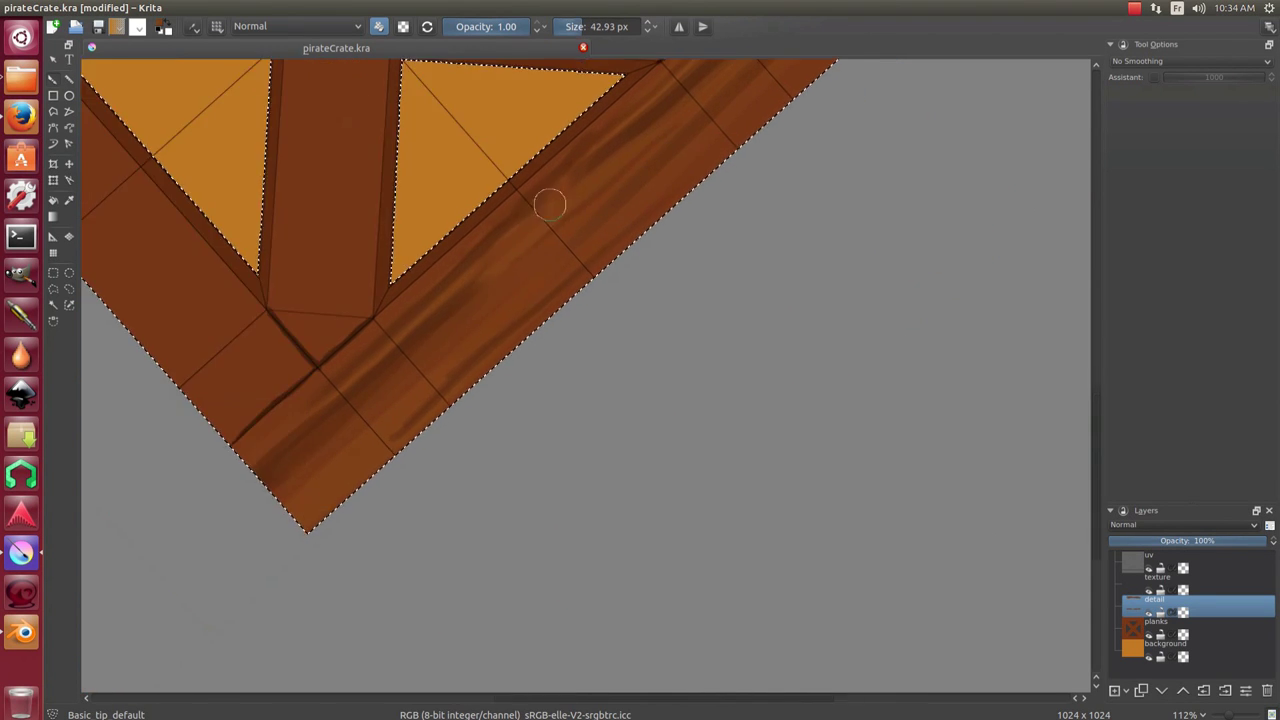
pyautogui.press(']')
pyautogui.moveTo(366, 366); pyautogui.dragTo(520, 303)
pyautogui.press('[')
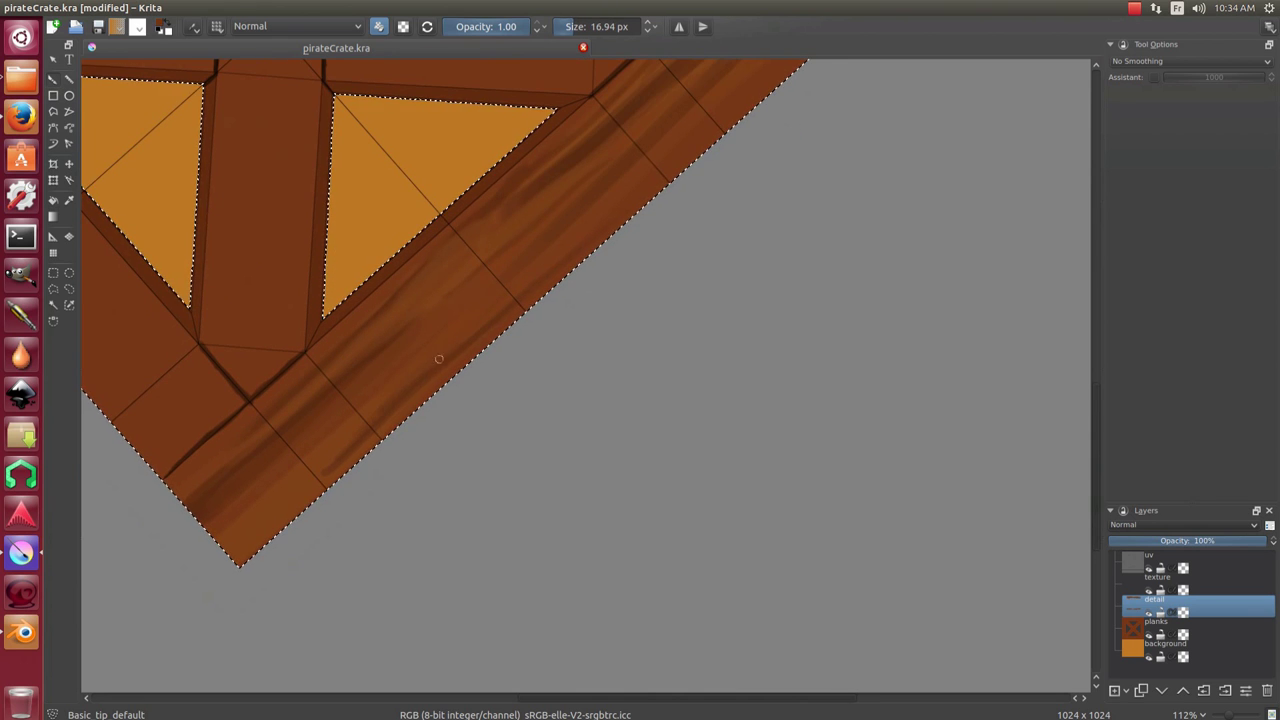
pyautogui.scroll(-3, 631, 317)
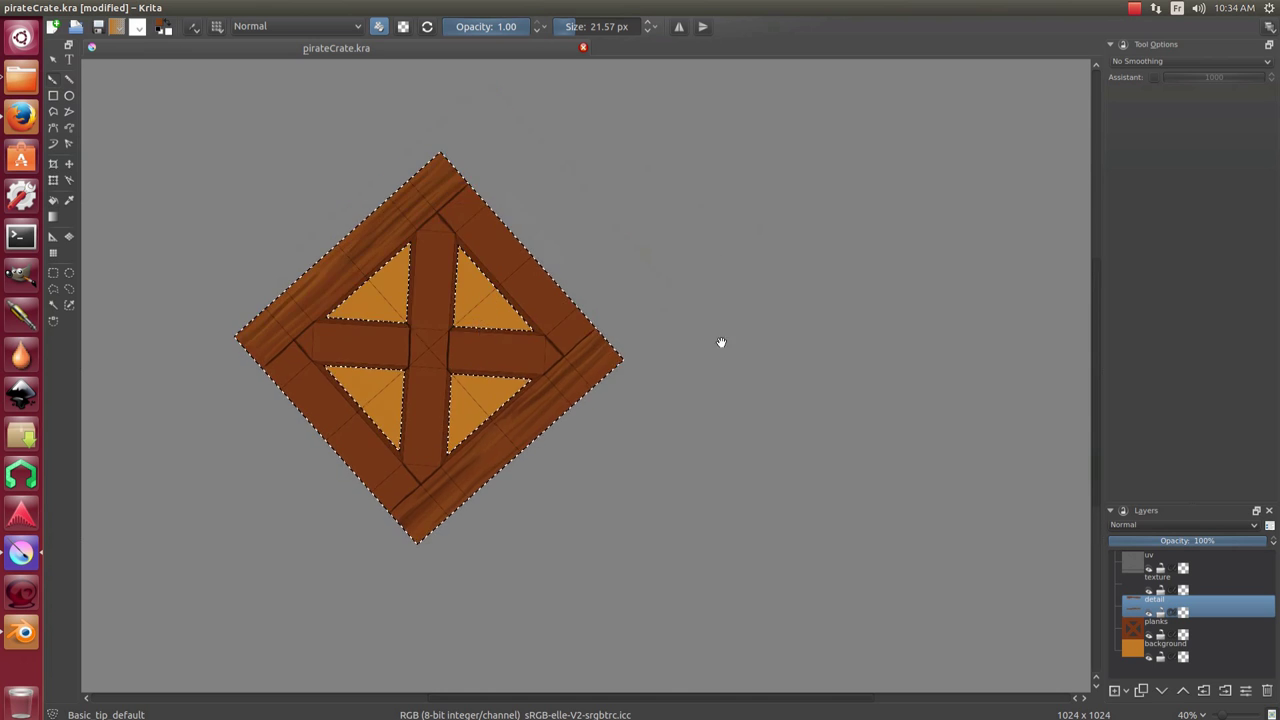
# Reset canvas rotation, make the background layer active and deselect all.
pyautogui.press('5')
pyautogui.scroll(1, 606, 214)
pyautogui.scroll(1, 606, 214)
pyautogui.scroll(1, 548, 290)
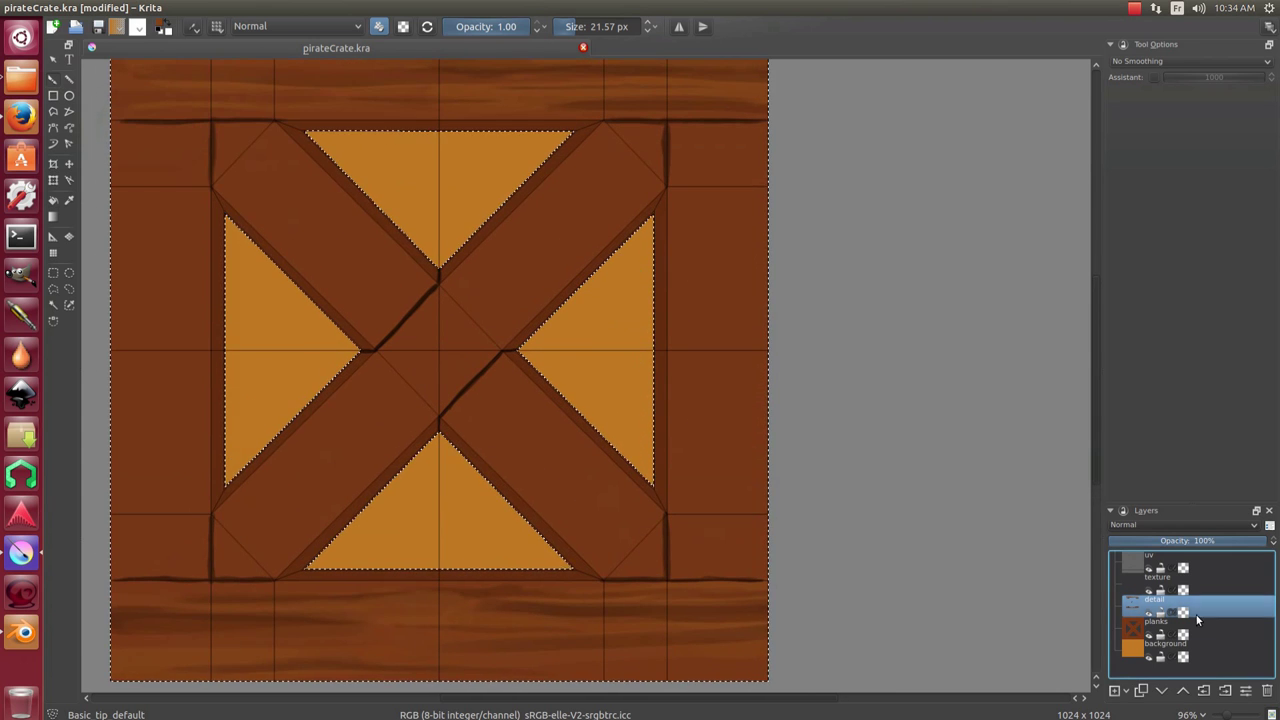
pyautogui.click(1201, 651)
pyautogui.hotkey('ctrl', 'shift', 'a')
# Pick a colour from the pop-up palette and paint vertical grain on the orange panels.
pyautogui.moveTo(370, 150); pyautogui.dragTo(414, 204)
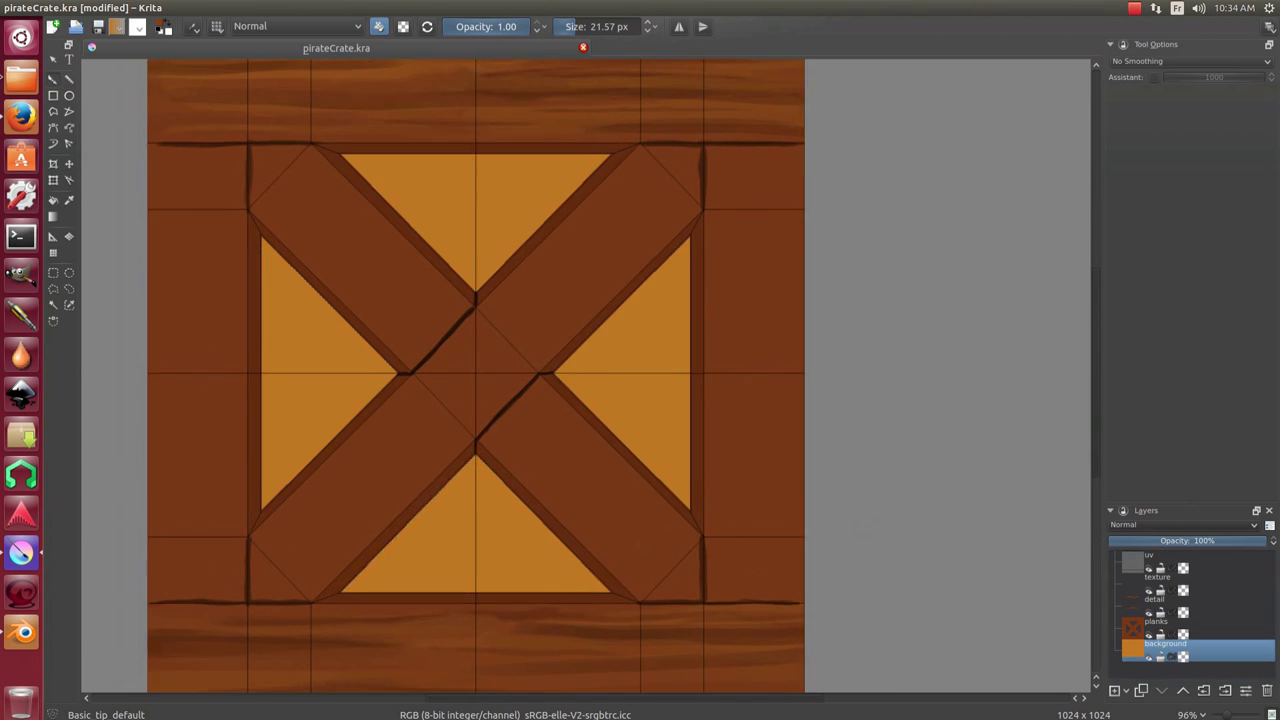
pyautogui.rightClick(414, 205)
pyautogui.rightClick(435, 180)
pyautogui.scroll(-2, 519, 230)
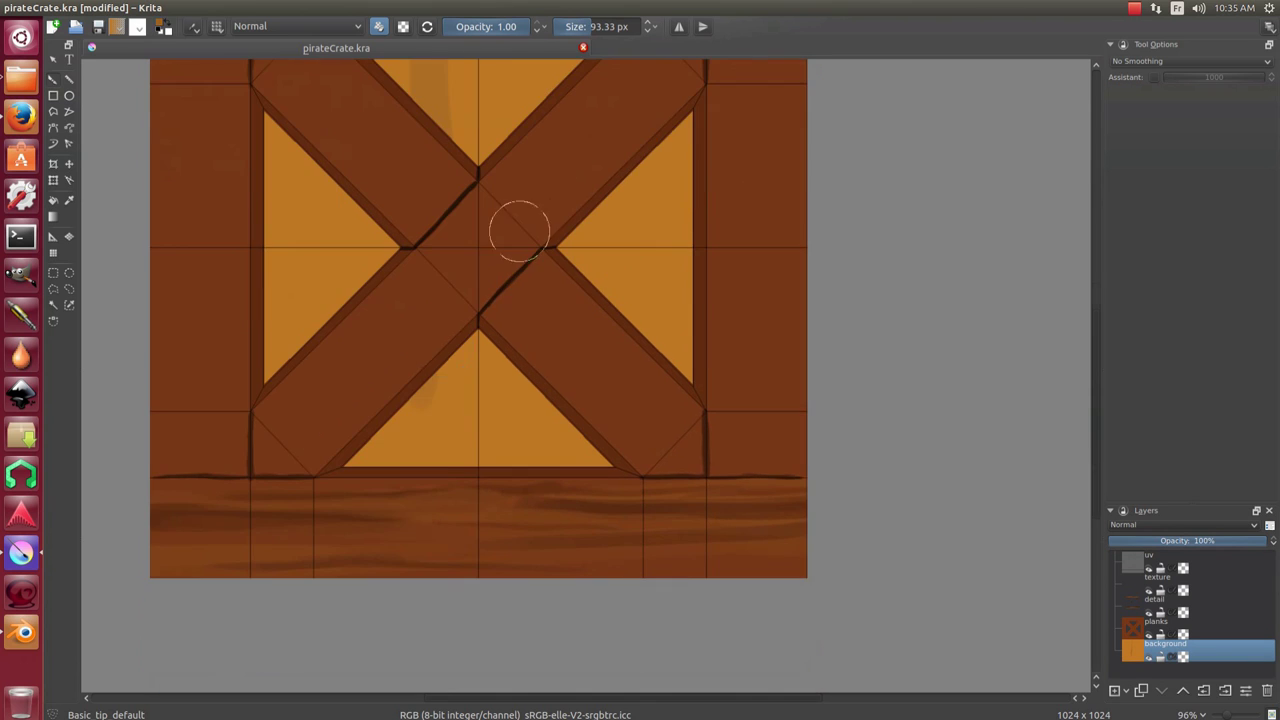
pyautogui.scroll(-2, 565, 546)
pyautogui.rightClick(531, 198)
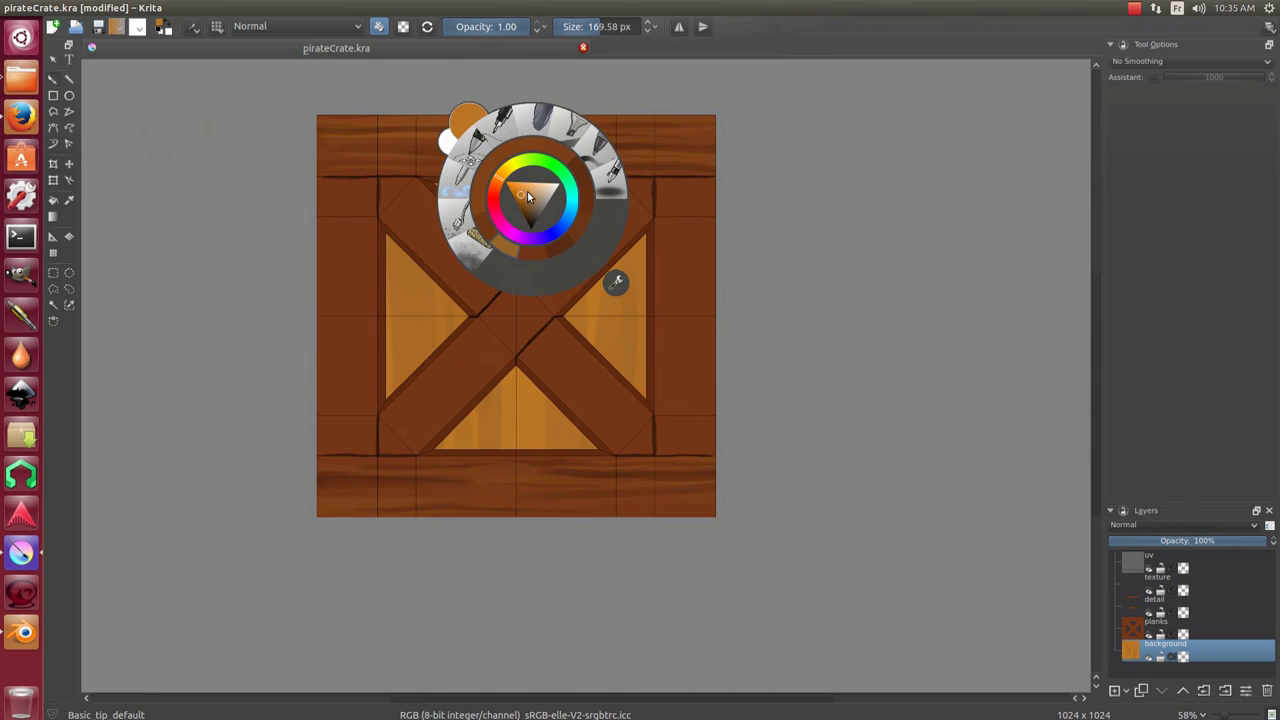
pyautogui.rightClick(530, 250)
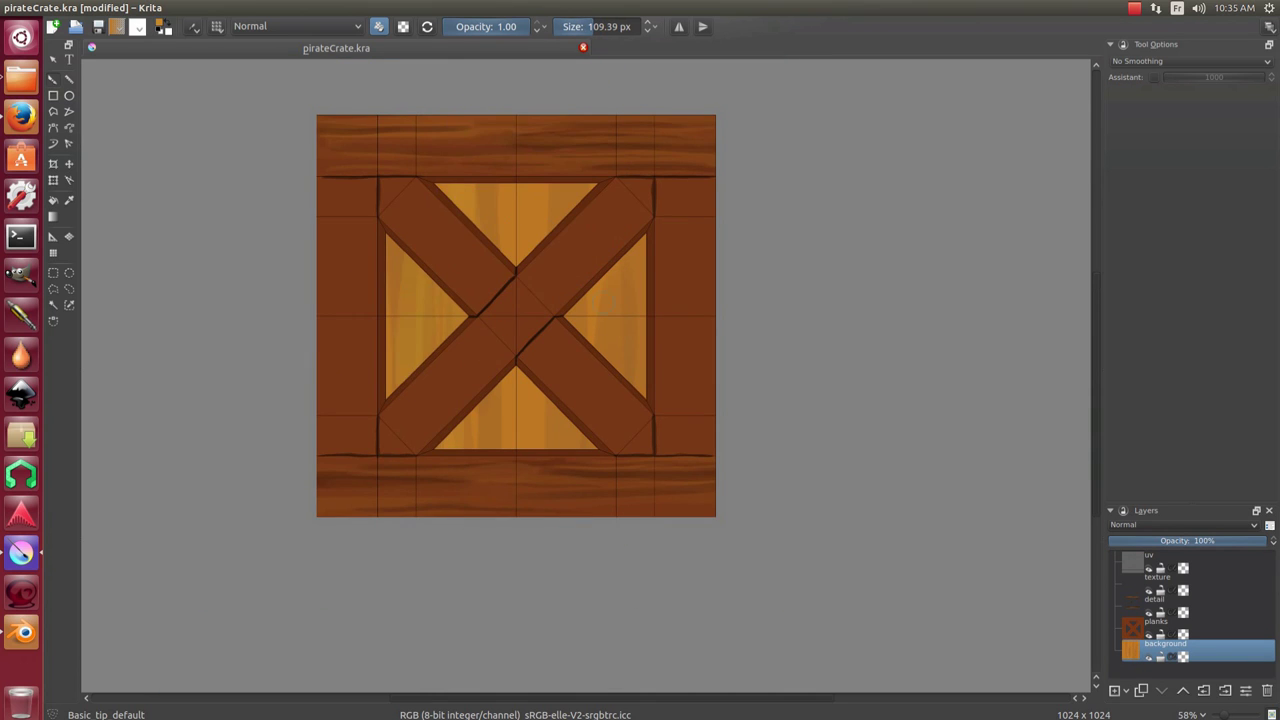
pyautogui.scroll(1, 307, 169)
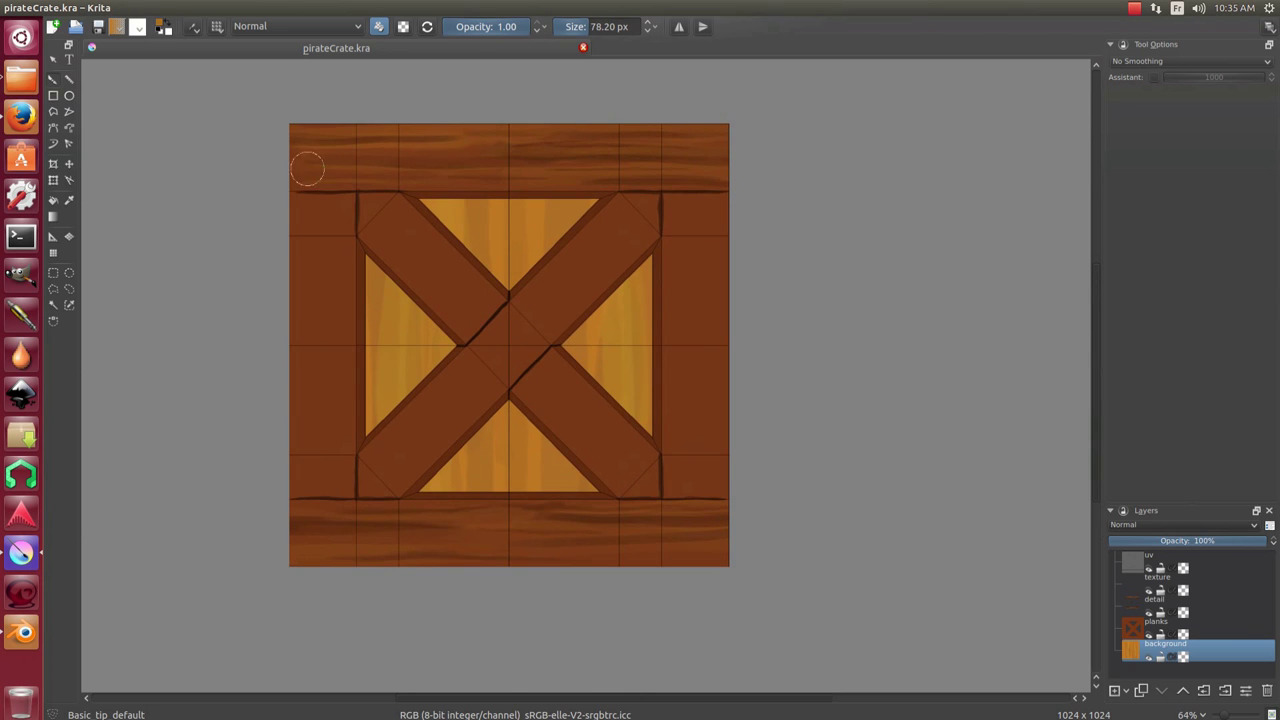
# Test Bristle engine presets in the brush editor and choose Block_bristles.
pyautogui.click(195, 28)
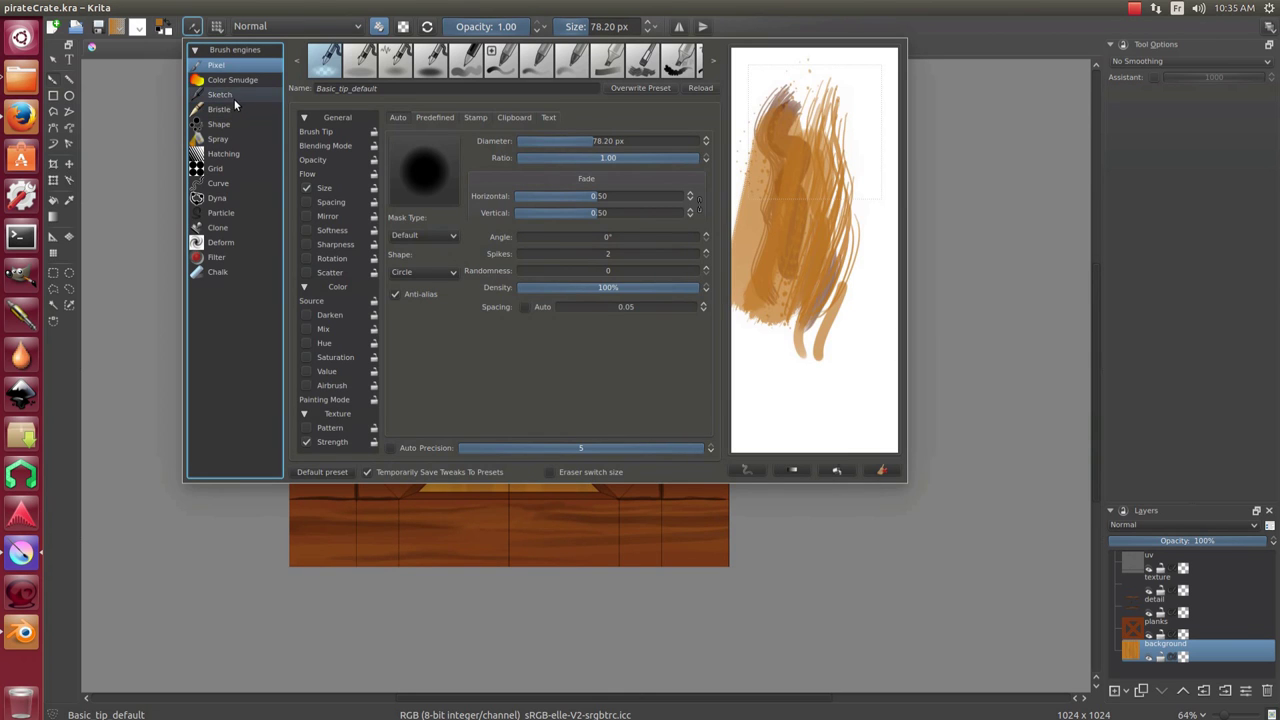
pyautogui.click(219, 108)
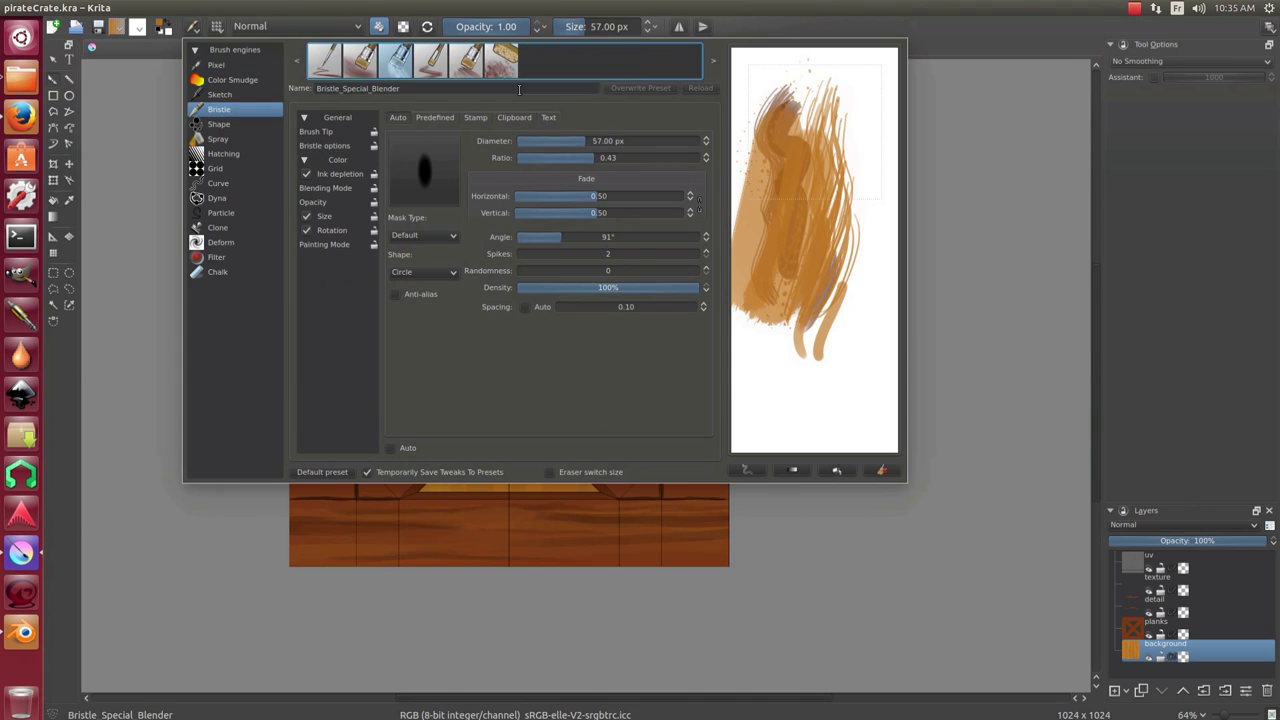
pyautogui.moveTo(817, 325); pyautogui.dragTo(805, 277)
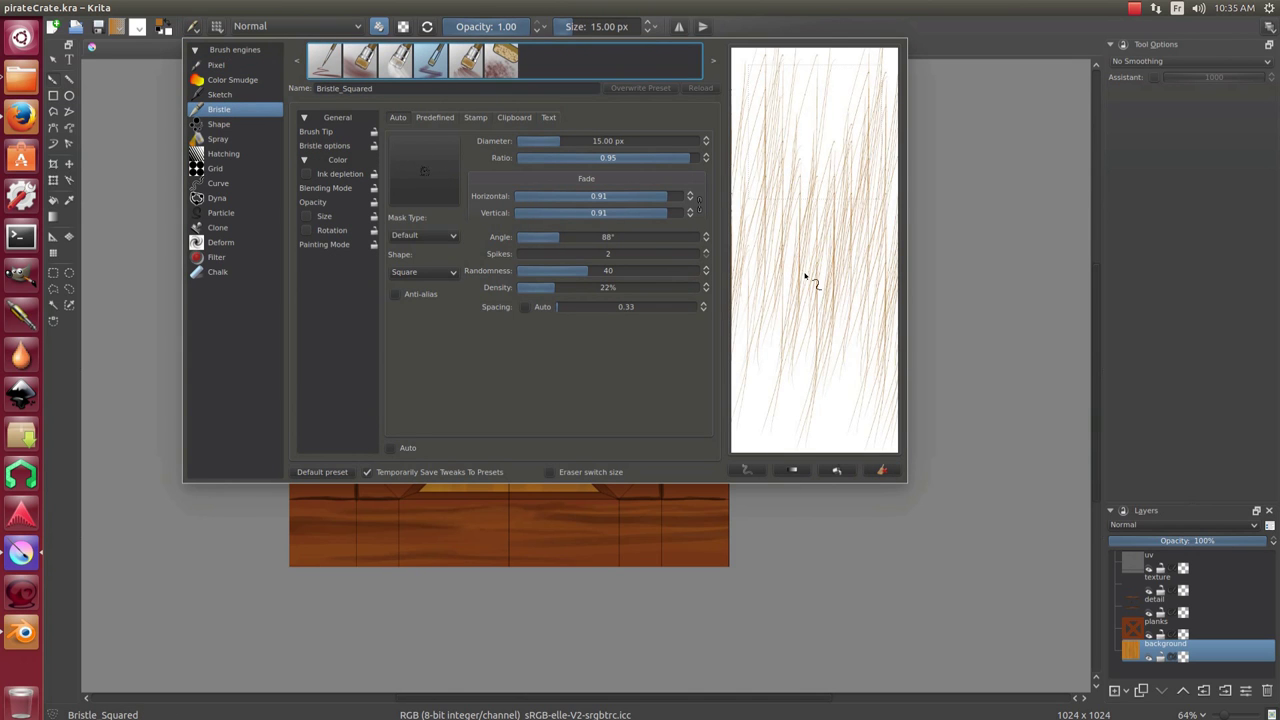
pyautogui.moveTo(800, 115); pyautogui.dragTo(817, 180)
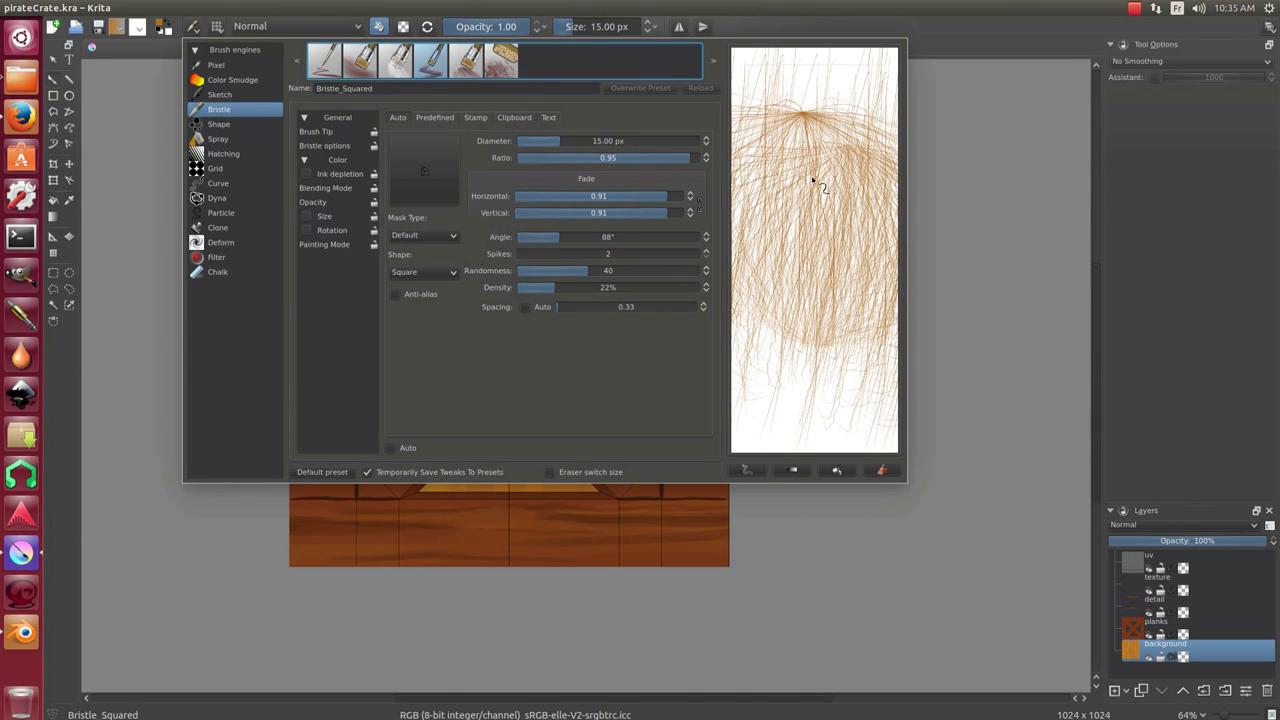
pyautogui.click(216, 64)
pyautogui.click(641, 58)
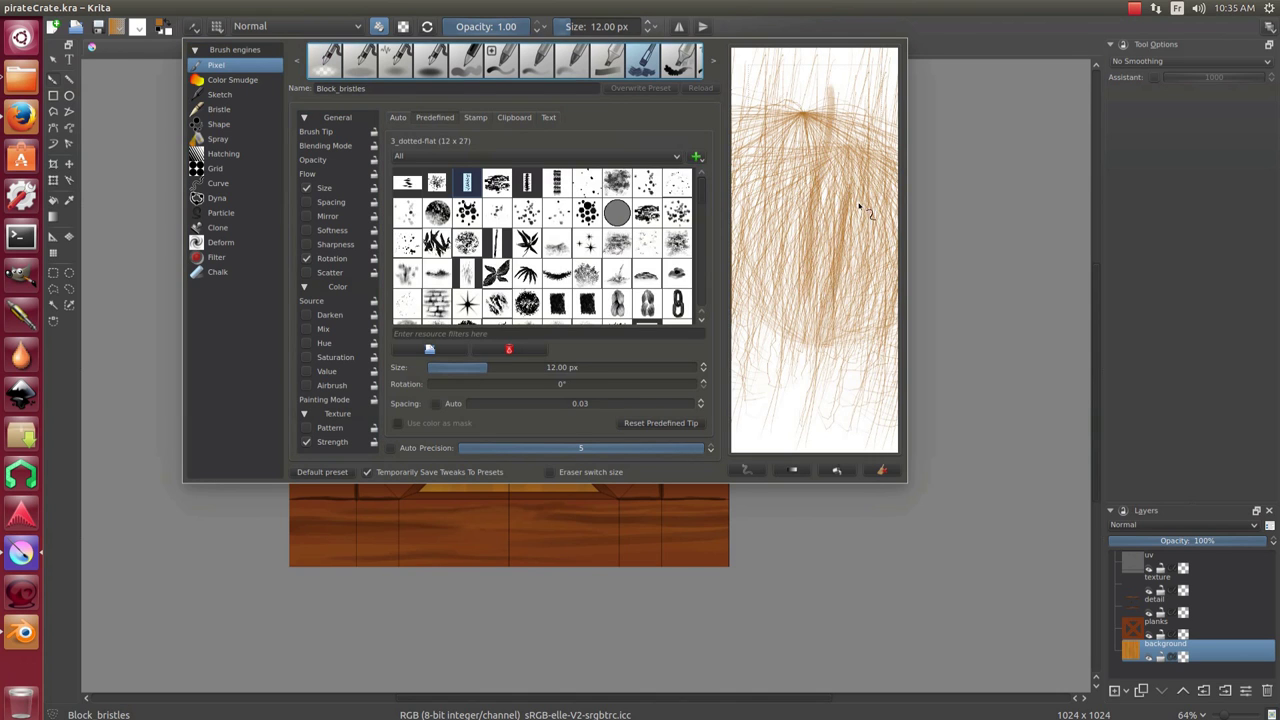
pyautogui.moveTo(800, 100); pyautogui.dragTo(792, 335)
pyautogui.moveTo(847, 175); pyautogui.dragTo(800, 440)
pyautogui.moveTo(867, 225); pyautogui.dragTo(830, 440)
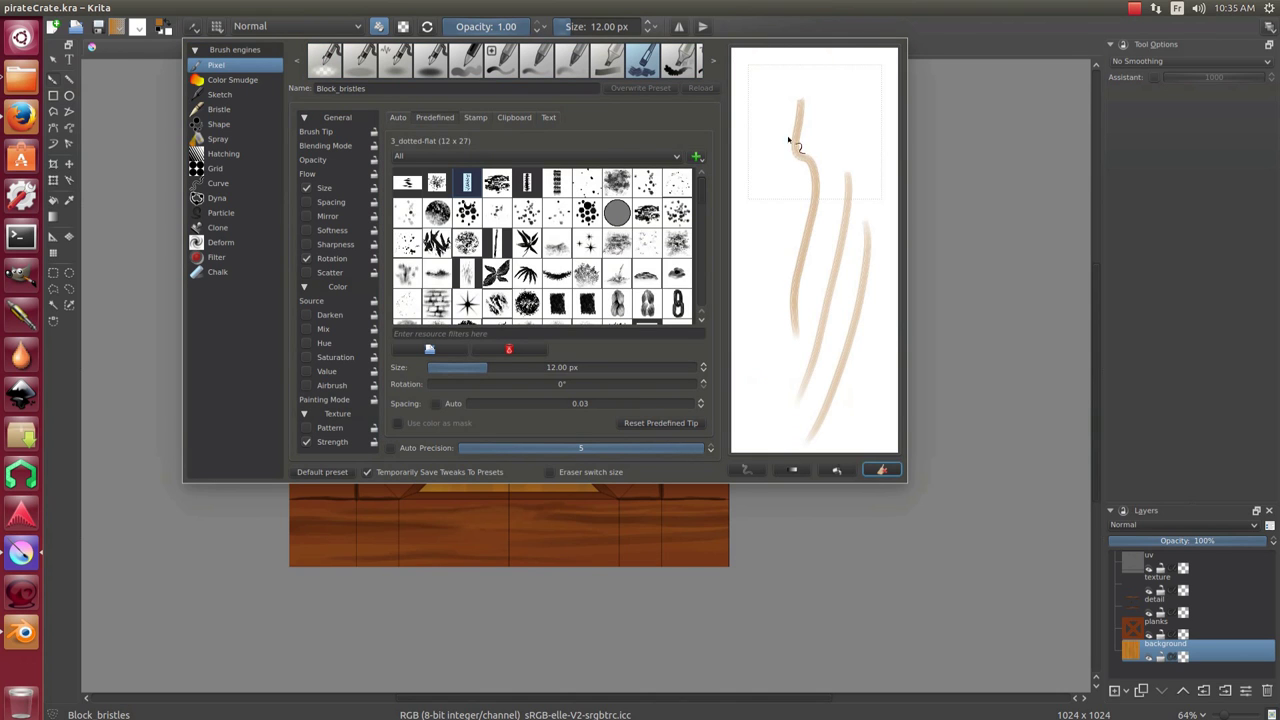
pyautogui.click(920, 255)
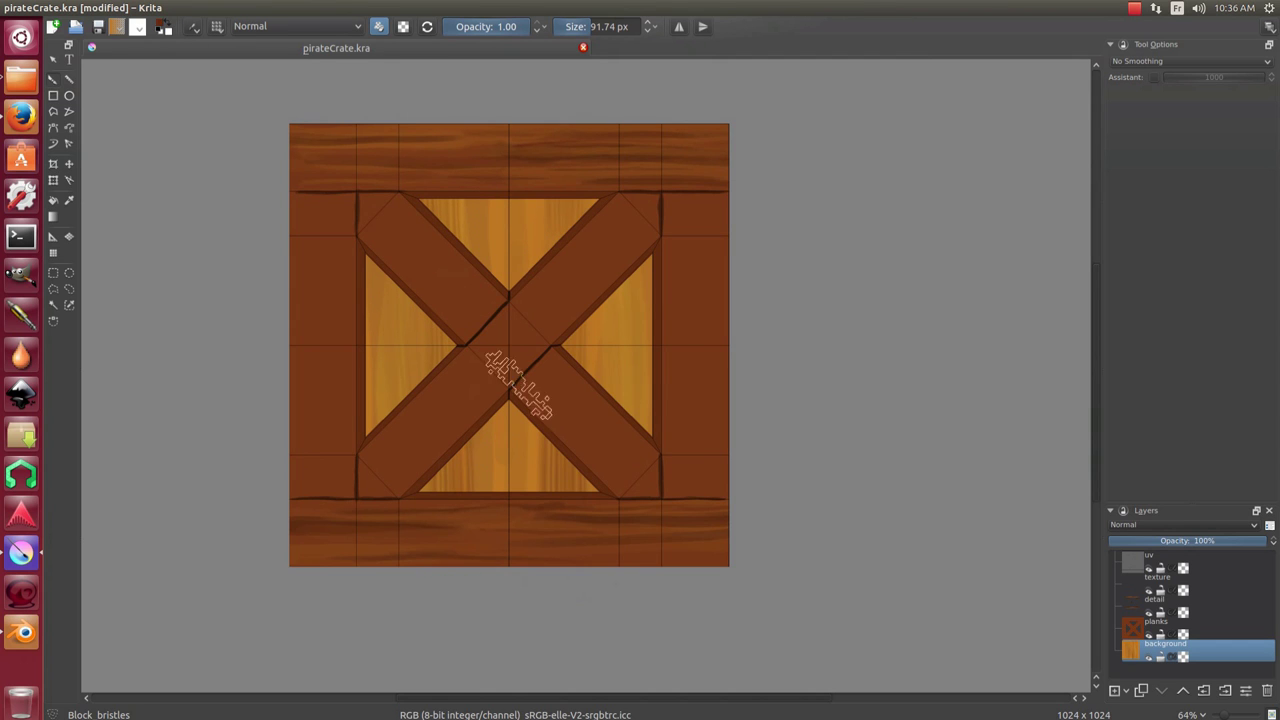
# Paint fine grain lines on the orange panels, then return to Basic_tip_default.
pyautogui.rightClick(590, 322)
pyautogui.click(590, 322)
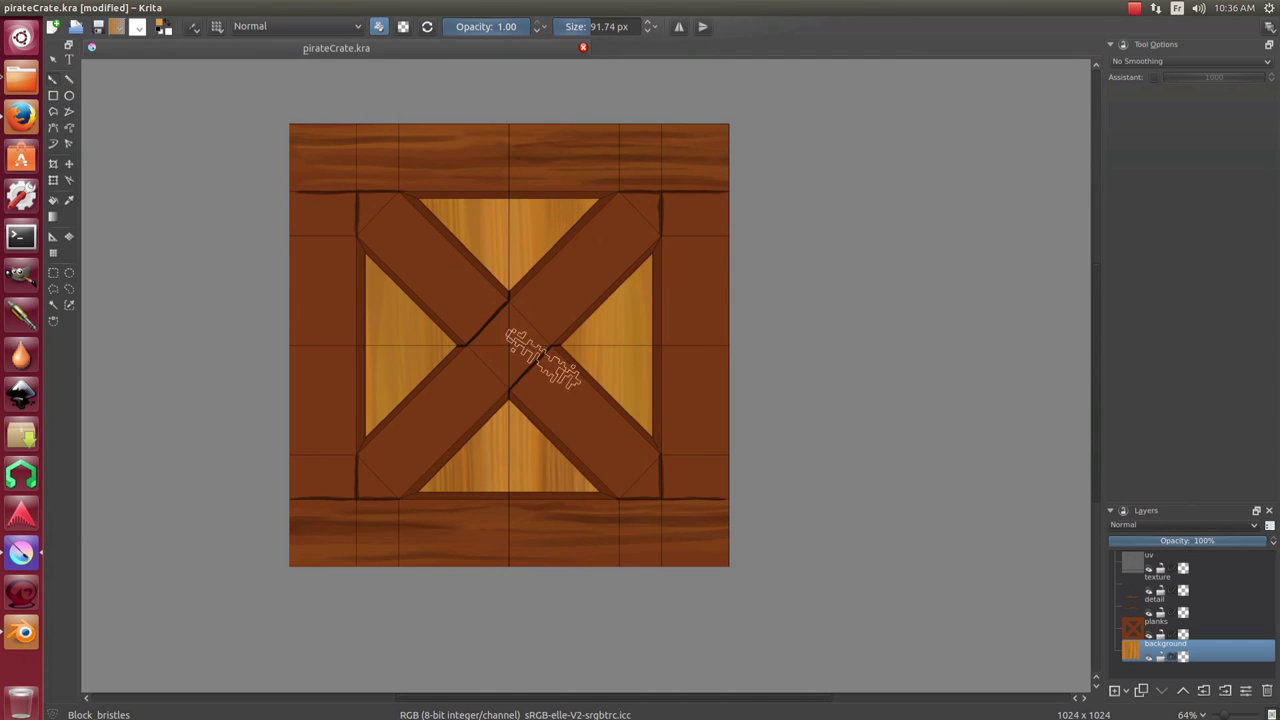
pyautogui.scroll(-5, 626, 240)
pyautogui.scroll(5, 657, 423)
pyautogui.rightClick(500, 335)
pyautogui.click(400, 268)
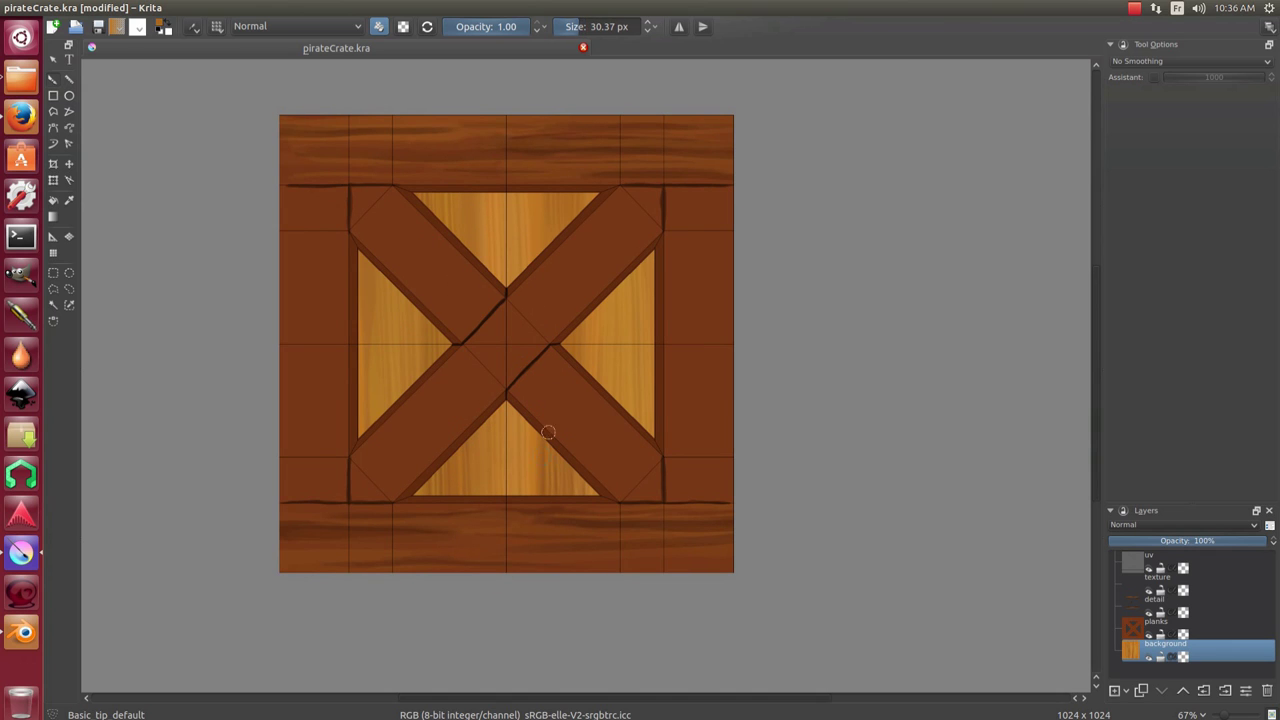
pyautogui.moveTo(652, 313); pyautogui.dragTo(674, 265)
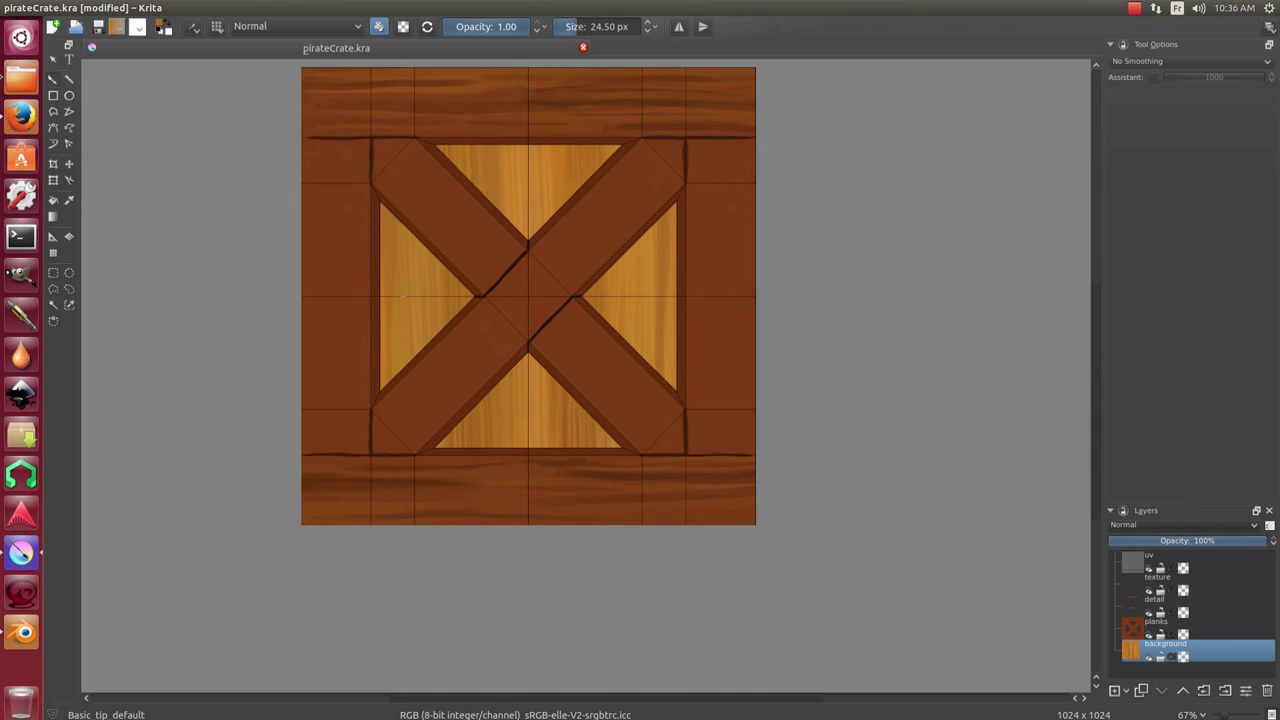
pyautogui.scroll(-2, 415, 390)
# Add a new ao layer above detail and select the Airbrush_pressure brush.
pyautogui.click(1160, 604)
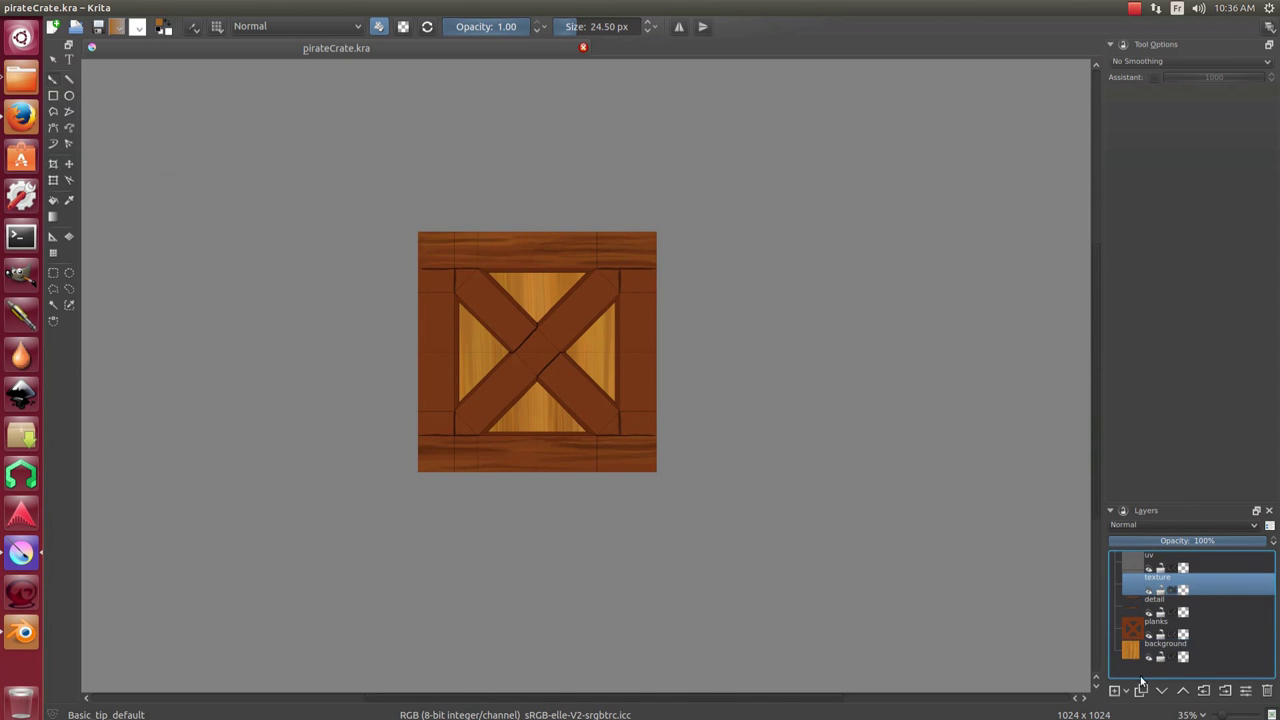
pyautogui.click(1116, 691)
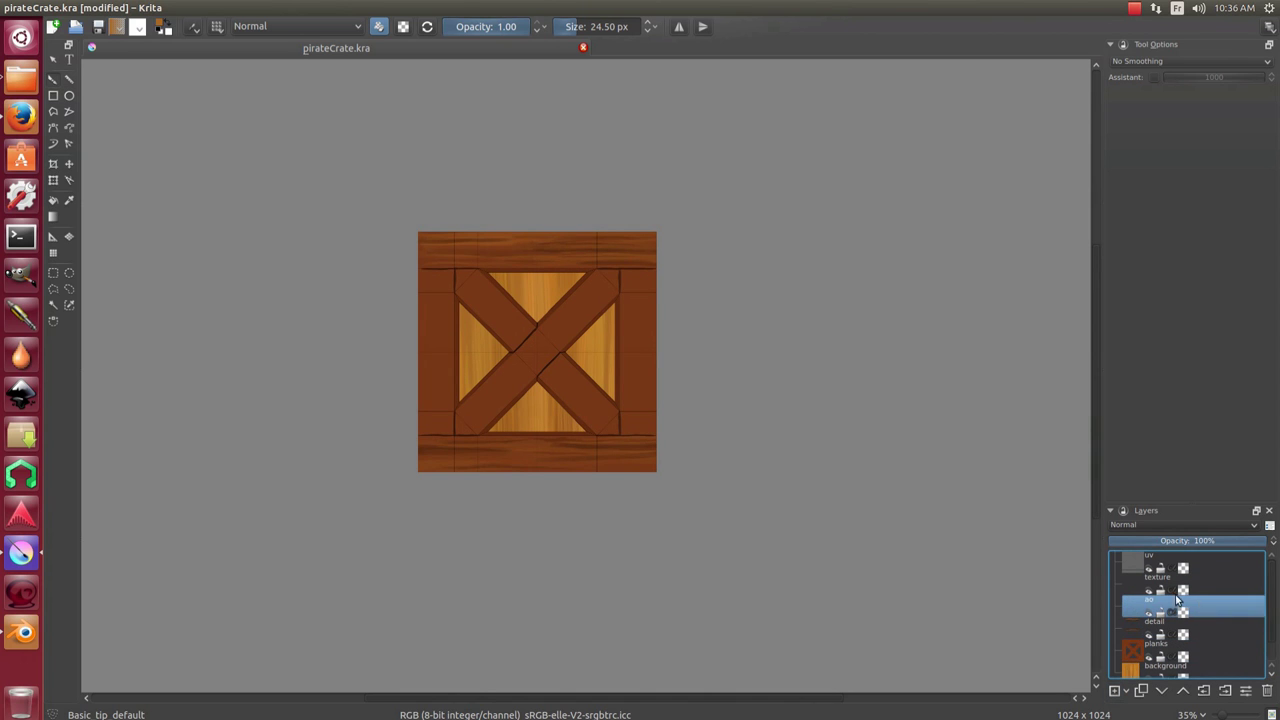
pyautogui.scroll(2, 489, 306)
pyautogui.scroll(2, 489, 306)
pyautogui.rightClick(443, 335)
pyautogui.click(366, 272)
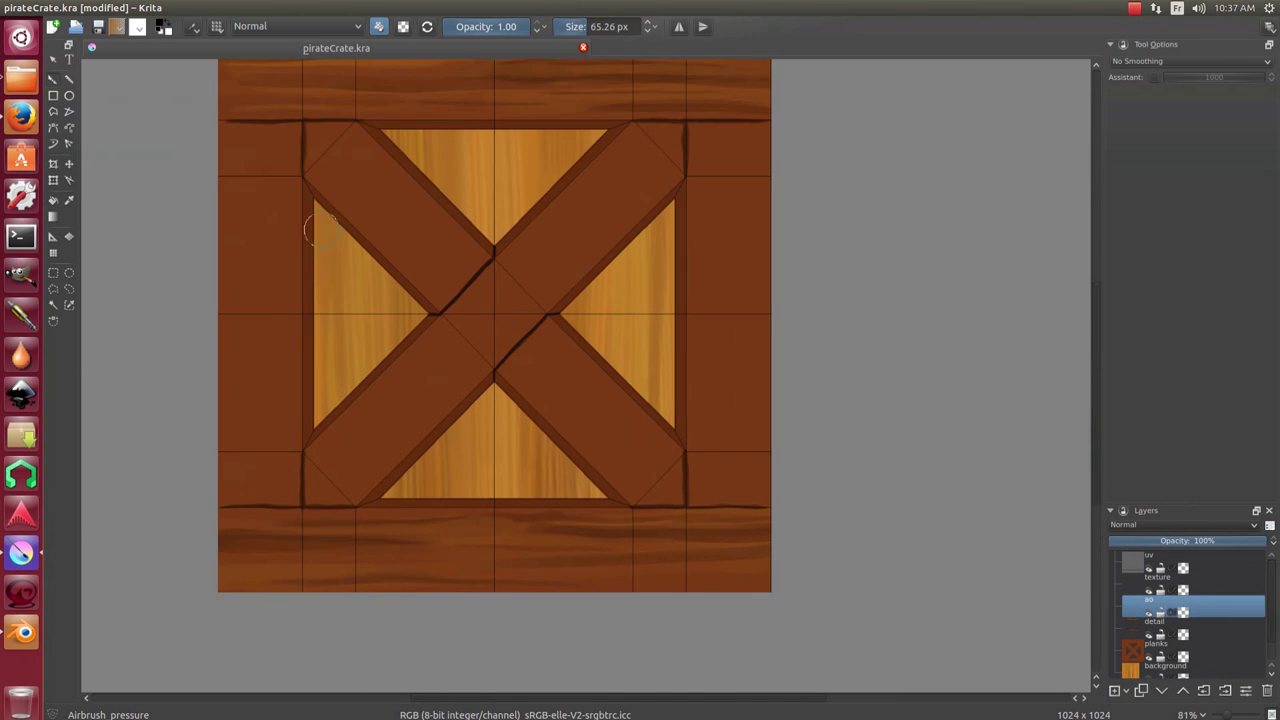
# Enlarge the airbrush and shade the X-brace's bottom ends and corners.
pyautogui.scroll(2, 320, 230)
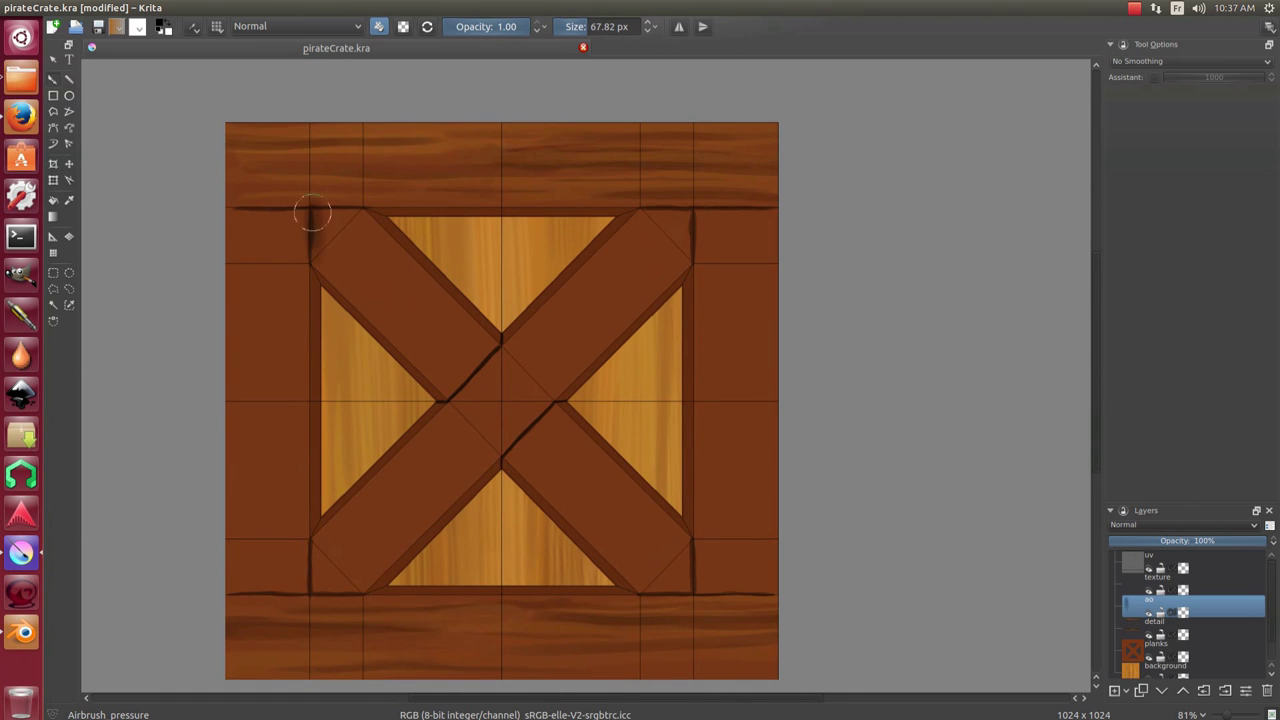
pyautogui.scroll(-4, 699, 224)
pyautogui.press(']')
pyautogui.moveTo(663, 363); pyautogui.dragTo(611, 423)
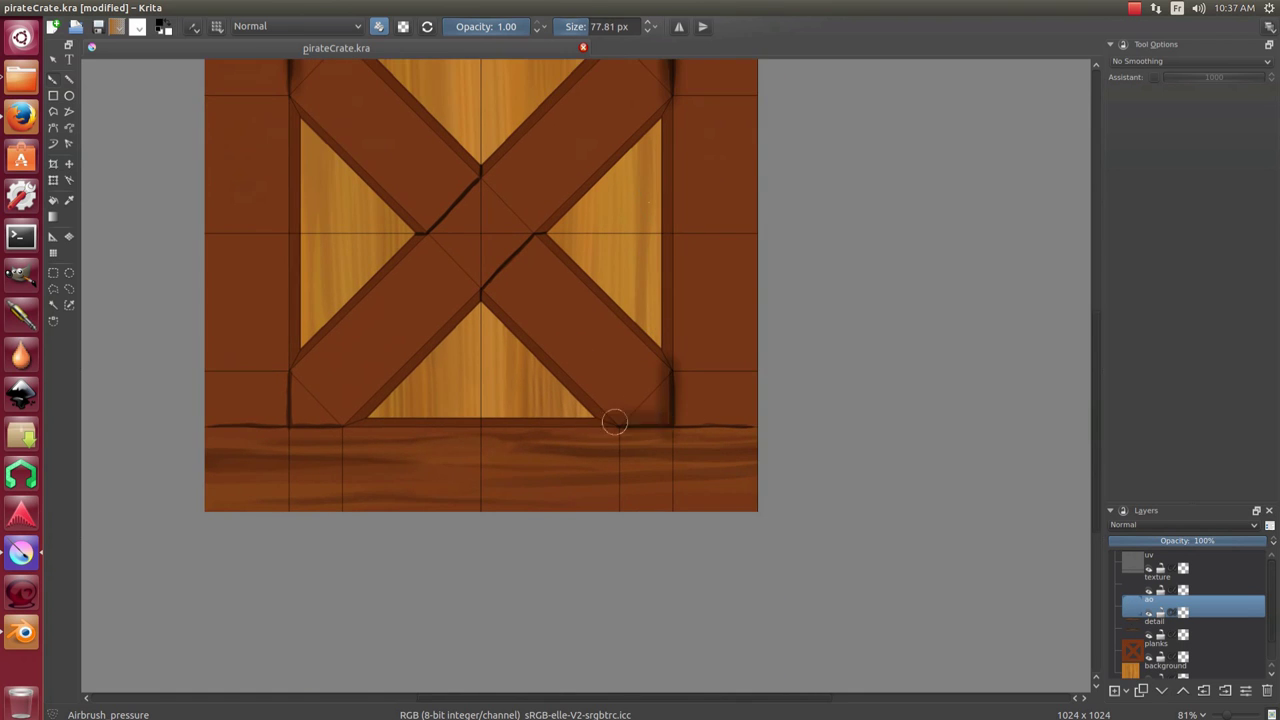
pyautogui.scroll(-1, 611, 423)
pyautogui.moveTo(320, 349)
pyautogui.mouseDown()
pyautogui.moveTo(343, 339)
pyautogui.moveTo(326, 348)
pyautogui.mouseUp()
# Airbrush shadow where the brace planks cross and along the frame's left inner edge.
pyautogui.scroll(1, 385, 428)
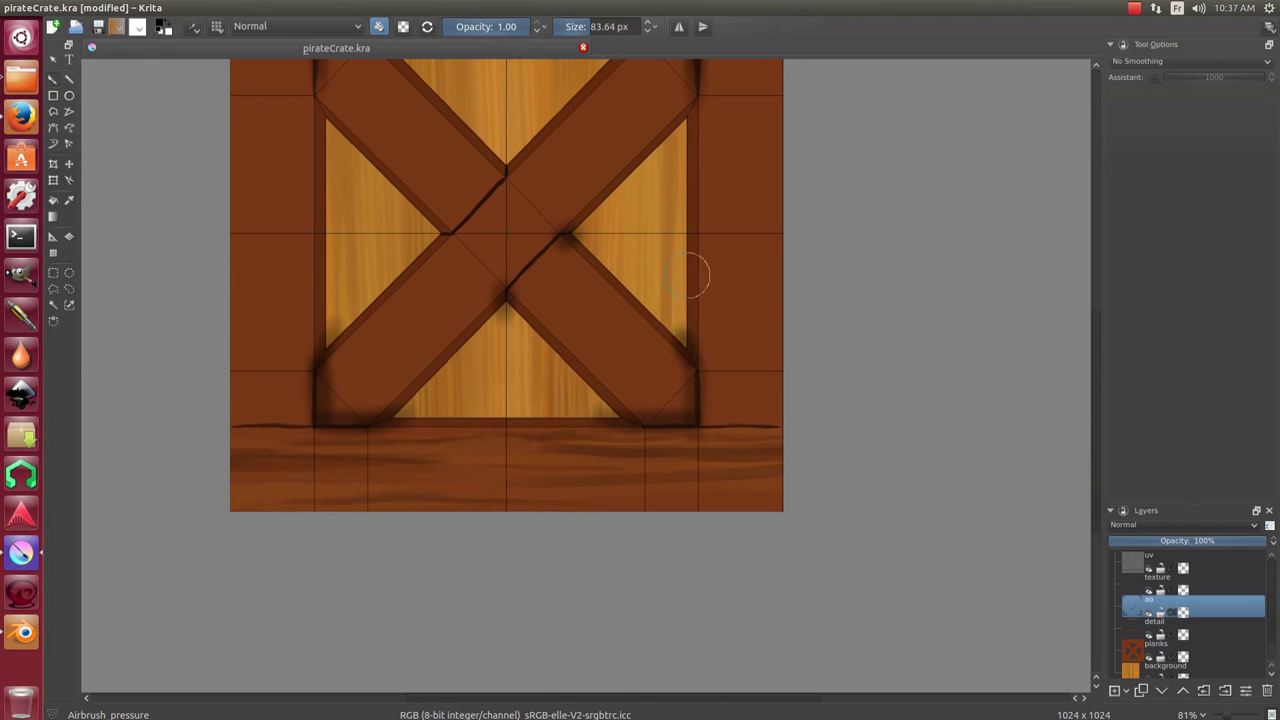
pyautogui.scroll(2, 687, 277)
pyautogui.click(499, 240)
pyautogui.scroll(-1, 482, 265)
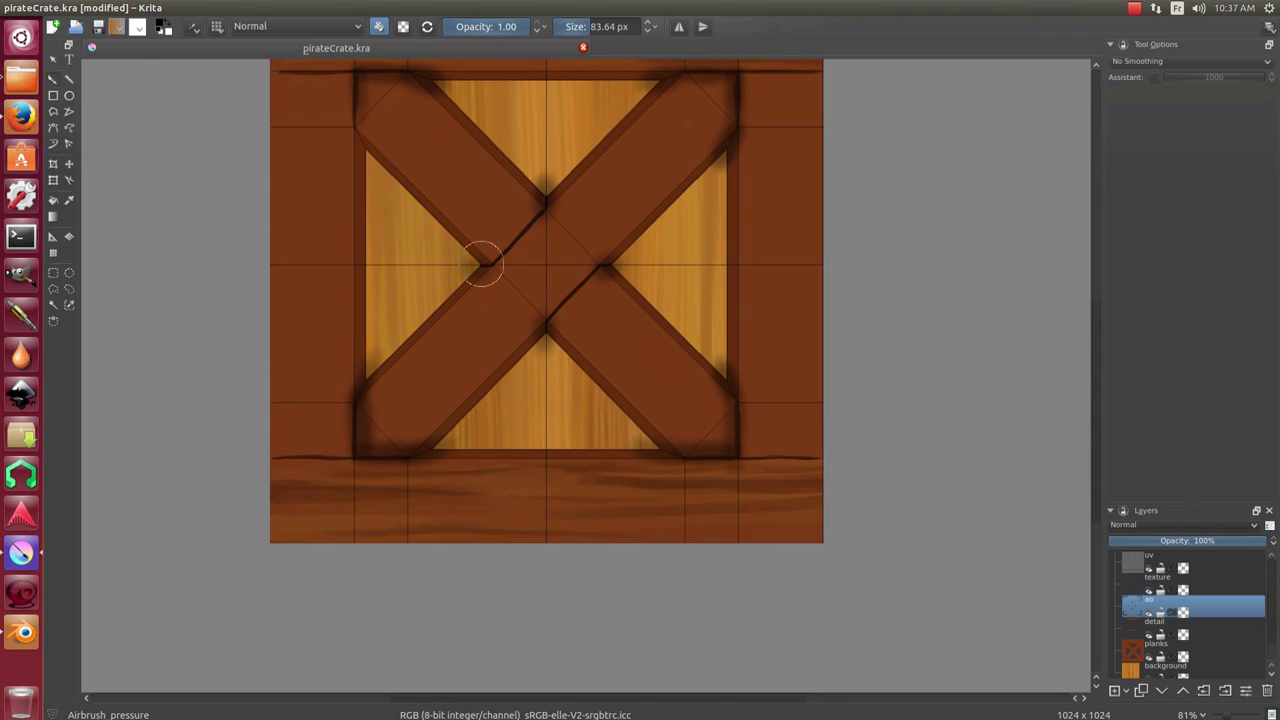
pyautogui.moveTo(368, 170); pyautogui.dragTo(374, 370)
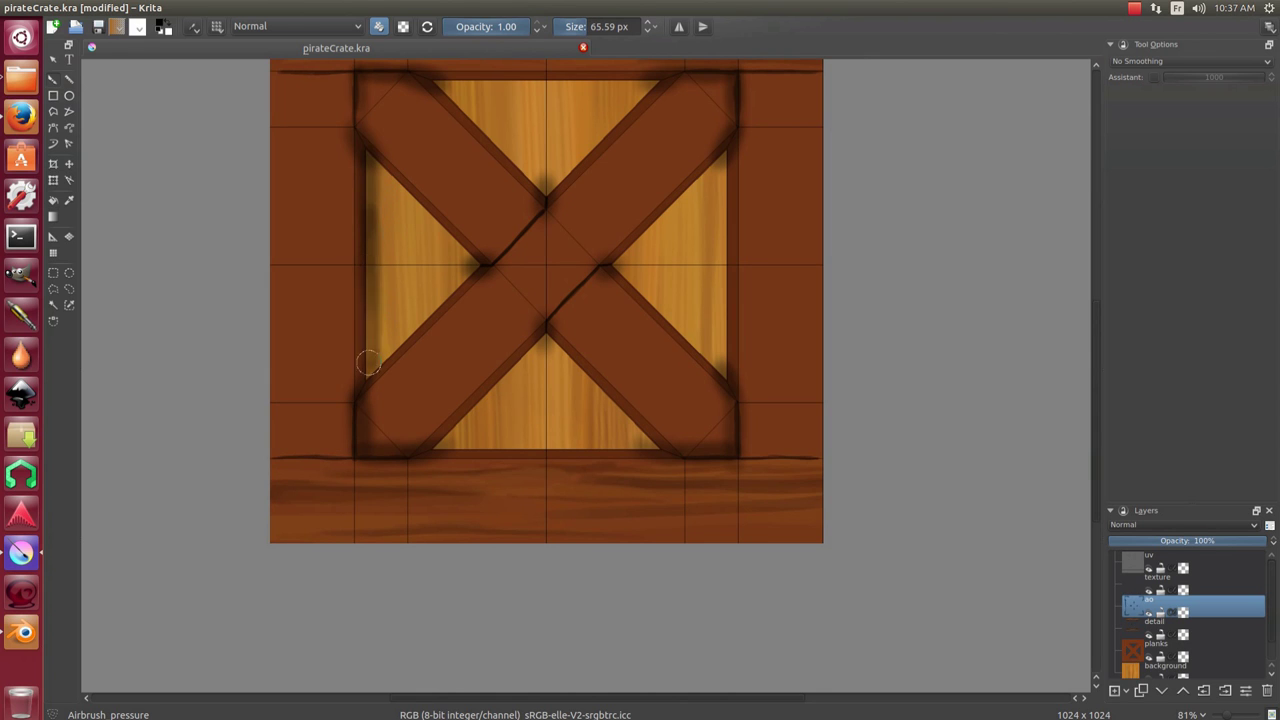
pyautogui.moveTo(477, 391); pyautogui.dragTo(403, 222)
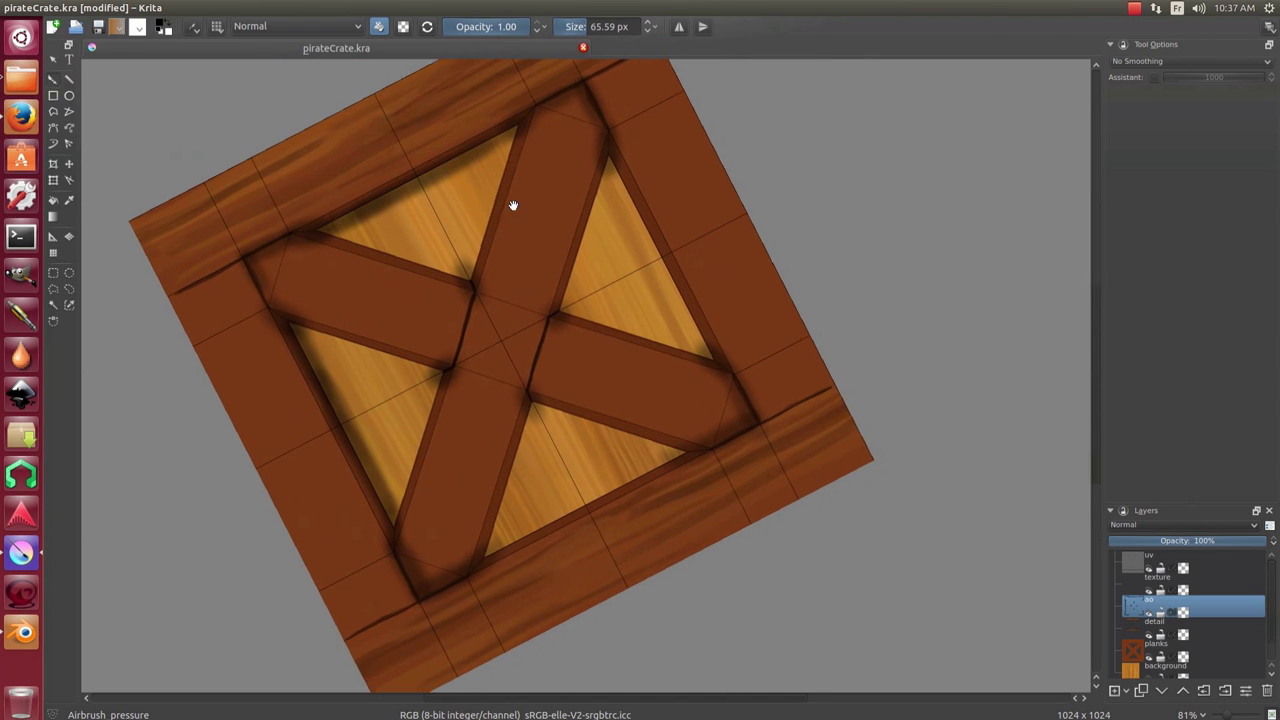
# Airbrush dark shadows along brace and frame edges, rotating the canvas around the crate.
pyautogui.moveTo(514, 206); pyautogui.dragTo(414, 156)
pyautogui.moveTo(658, 161)
pyautogui.mouseDown()
pyautogui.moveTo(658, 246)
pyautogui.moveTo(611, 171)
pyautogui.moveTo(571, 289)
pyautogui.moveTo(605, 221)
pyautogui.moveTo(508, 330)
pyautogui.mouseUp()
pyautogui.moveTo(576, 260)
pyautogui.mouseDown()
pyautogui.moveTo(560, 258)
pyautogui.moveTo(645, 223)
pyautogui.moveTo(565, 249)
pyautogui.moveTo(608, 208)
pyautogui.moveTo(395, 357)
pyautogui.moveTo(551, 297)
pyautogui.moveTo(392, 388)
pyautogui.mouseUp()
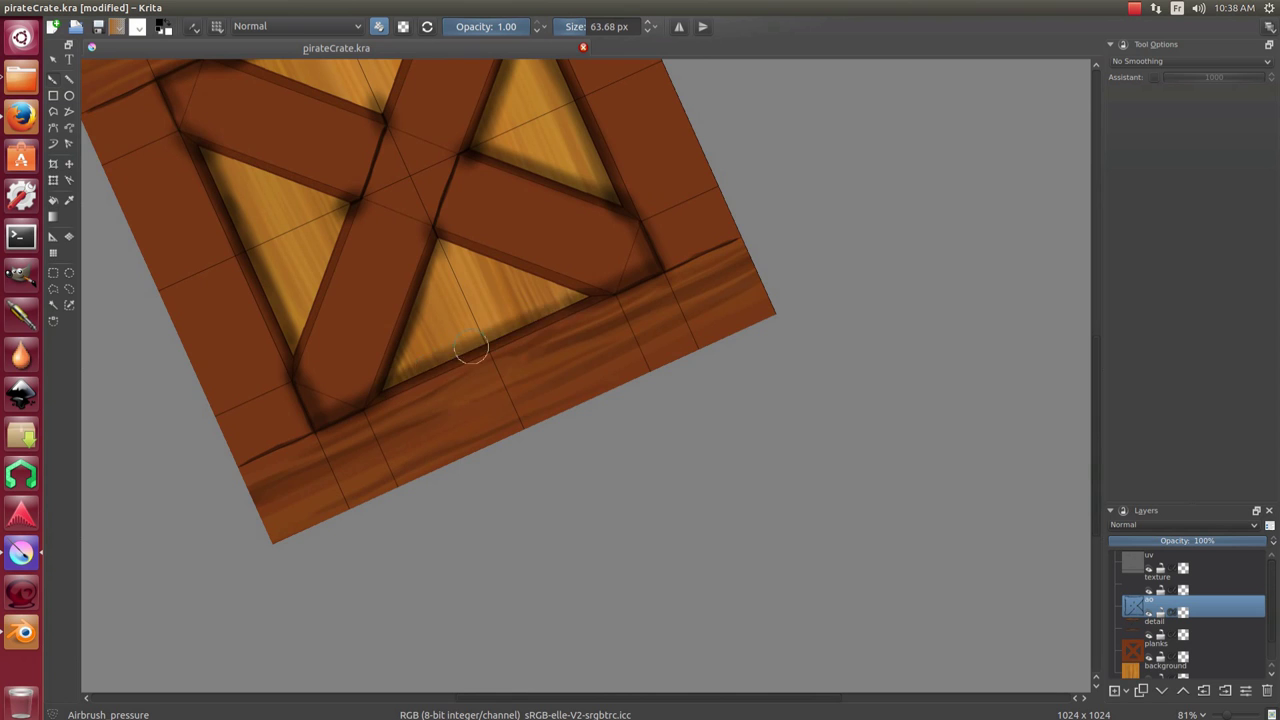
pyautogui.moveTo(472, 347)
pyautogui.mouseDown()
pyautogui.moveTo(583, 286)
pyautogui.moveTo(595, 226)
pyautogui.mouseUp()
pyautogui.moveTo(648, 278); pyautogui.dragTo(426, 359)
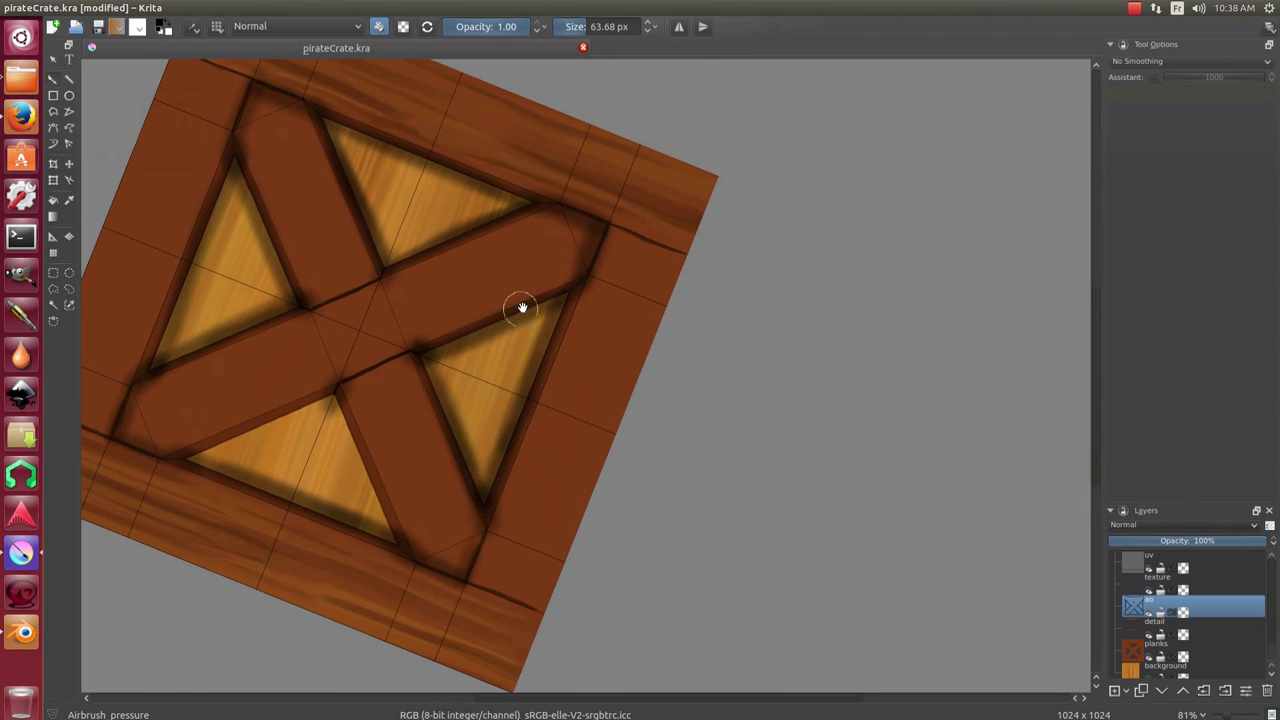
pyautogui.moveTo(522, 307)
pyautogui.mouseDown()
pyautogui.moveTo(457, 306)
pyautogui.moveTo(320, 409)
pyautogui.moveTo(586, 234)
pyautogui.moveTo(440, 355)
pyautogui.moveTo(343, 320)
pyautogui.moveTo(371, 423)
pyautogui.moveTo(671, 271)
pyautogui.moveTo(456, 308)
pyautogui.moveTo(380, 285)
pyautogui.moveTo(426, 300)
pyautogui.moveTo(440, 266)
pyautogui.mouseUp()
# Erase shadow overspill along the lower edge in Erase mode, then recentre the crate.
pyautogui.press('e')
pyautogui.moveTo(254, 446); pyautogui.dragTo(583, 401)
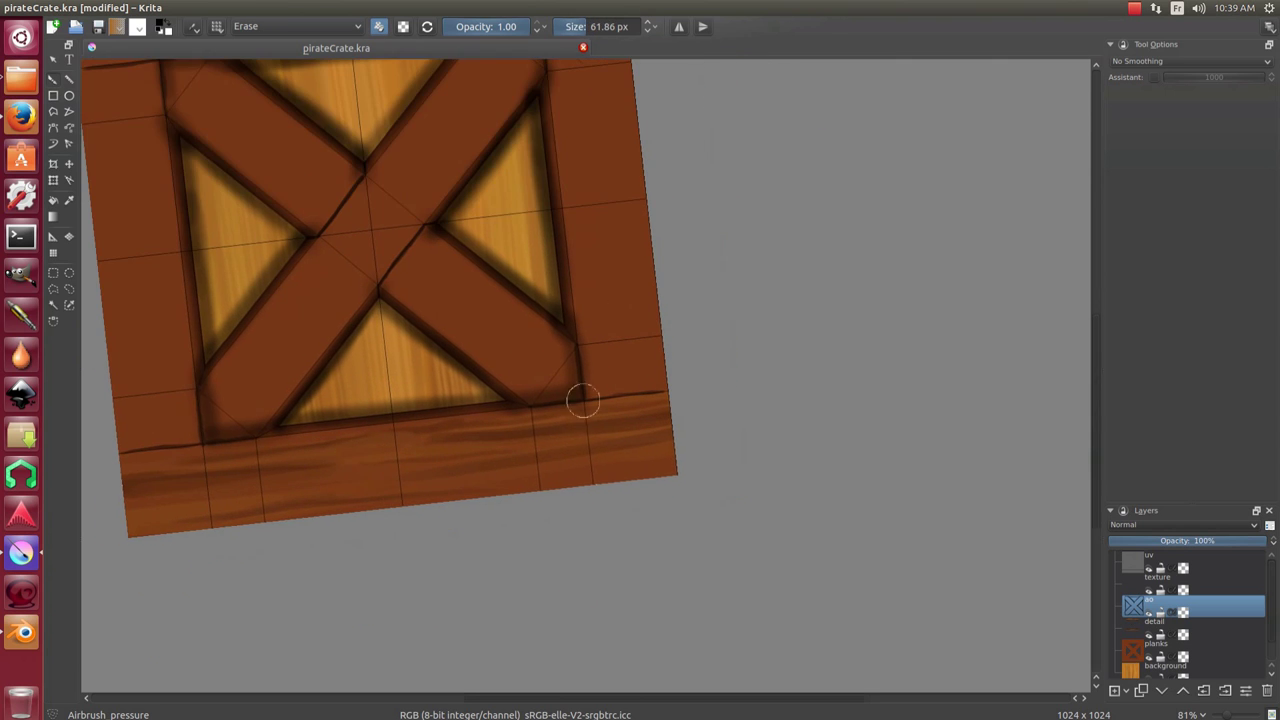
pyautogui.moveTo(594, 342)
pyautogui.mouseDown()
pyautogui.moveTo(563, 170)
pyautogui.moveTo(777, 127)
pyautogui.mouseUp()
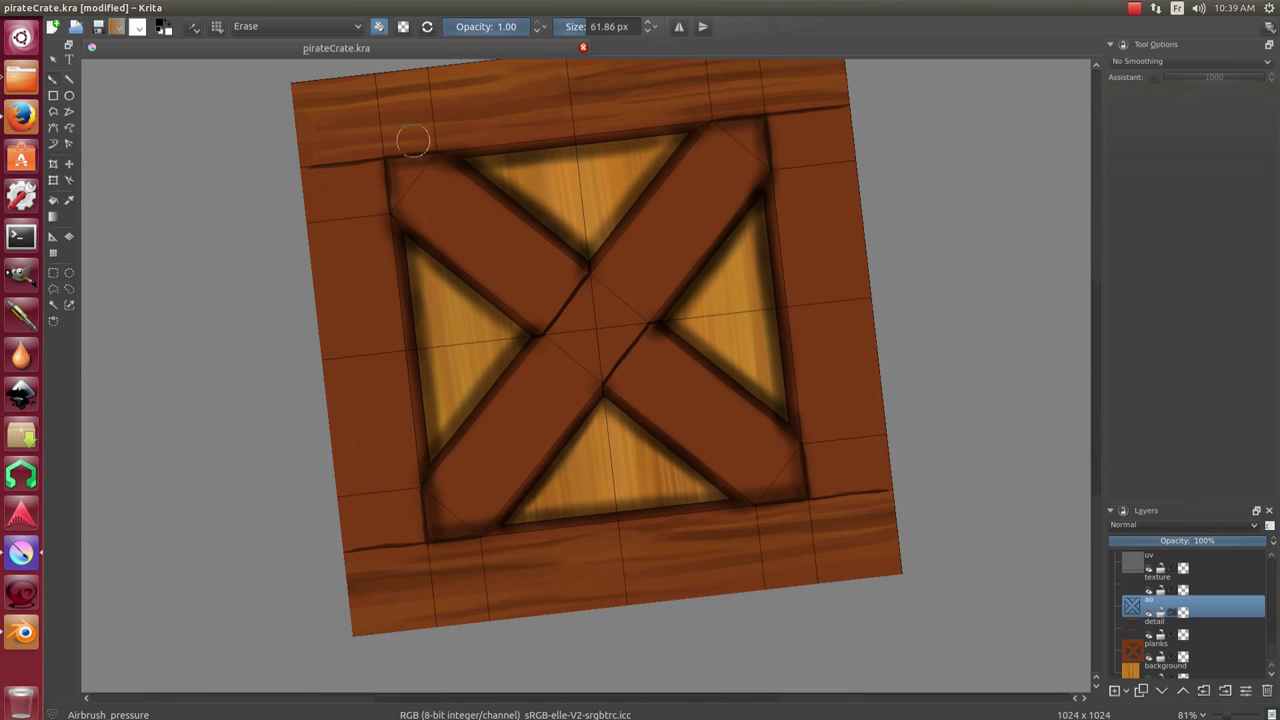
pyautogui.press('e')
pyautogui.moveTo(548, 326); pyautogui.dragTo(466, 331)
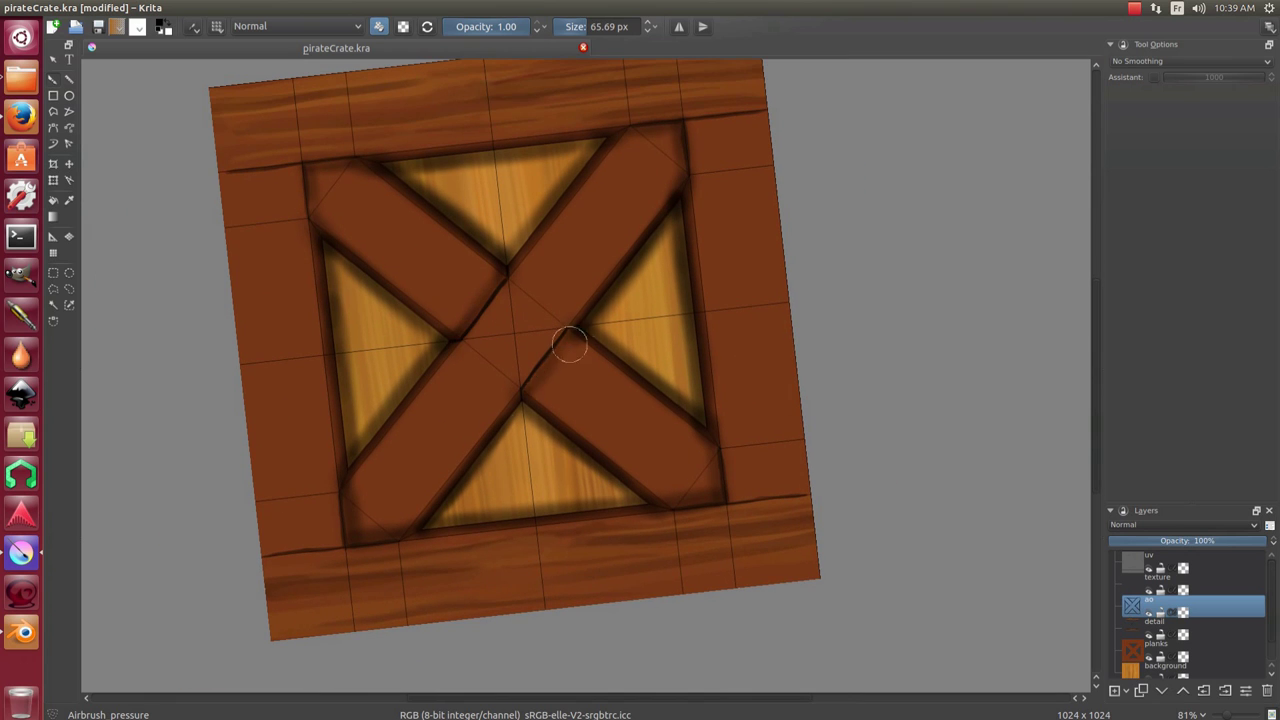
pyautogui.scroll(-4, 569, 345)
# Set the ao layer to 55% opacity with Multiply blend mode.
pyautogui.scroll(-2, 569, 345)
pyautogui.click(1196, 540)
pyautogui.click(1190, 524)
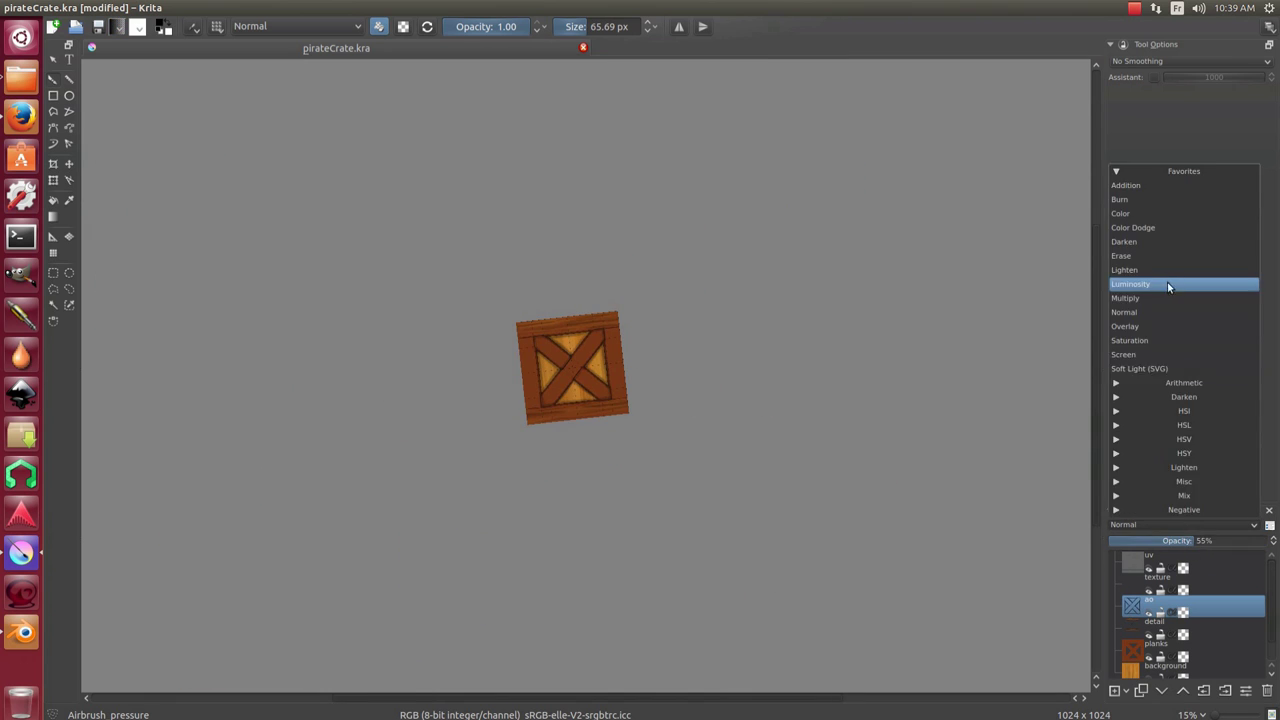
pyautogui.click(1160, 298)
pyautogui.scroll(5, 603, 349)
# Shrink the brush and shade the top plank and upper-right triangle corner.
pyautogui.press('[')
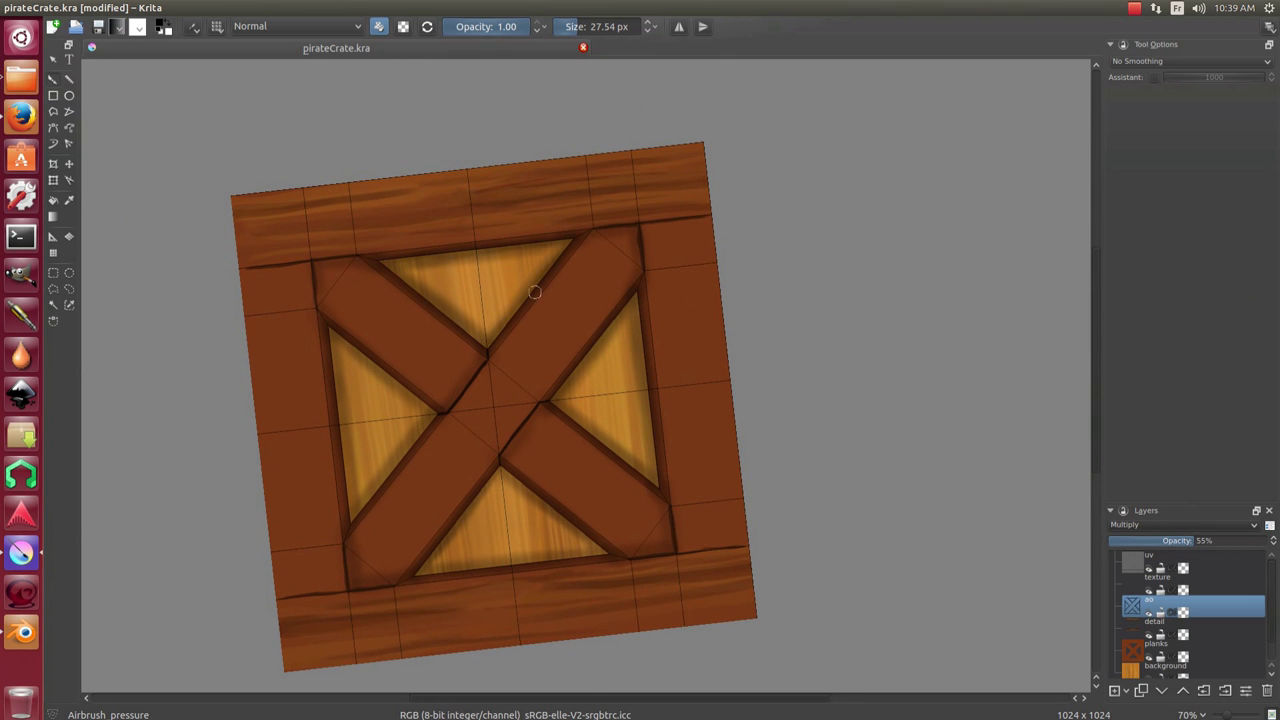
pyautogui.moveTo(535, 291); pyautogui.dragTo(583, 263)
pyautogui.scroll(1, 651, 214)
pyautogui.scroll(1, 591, 168)
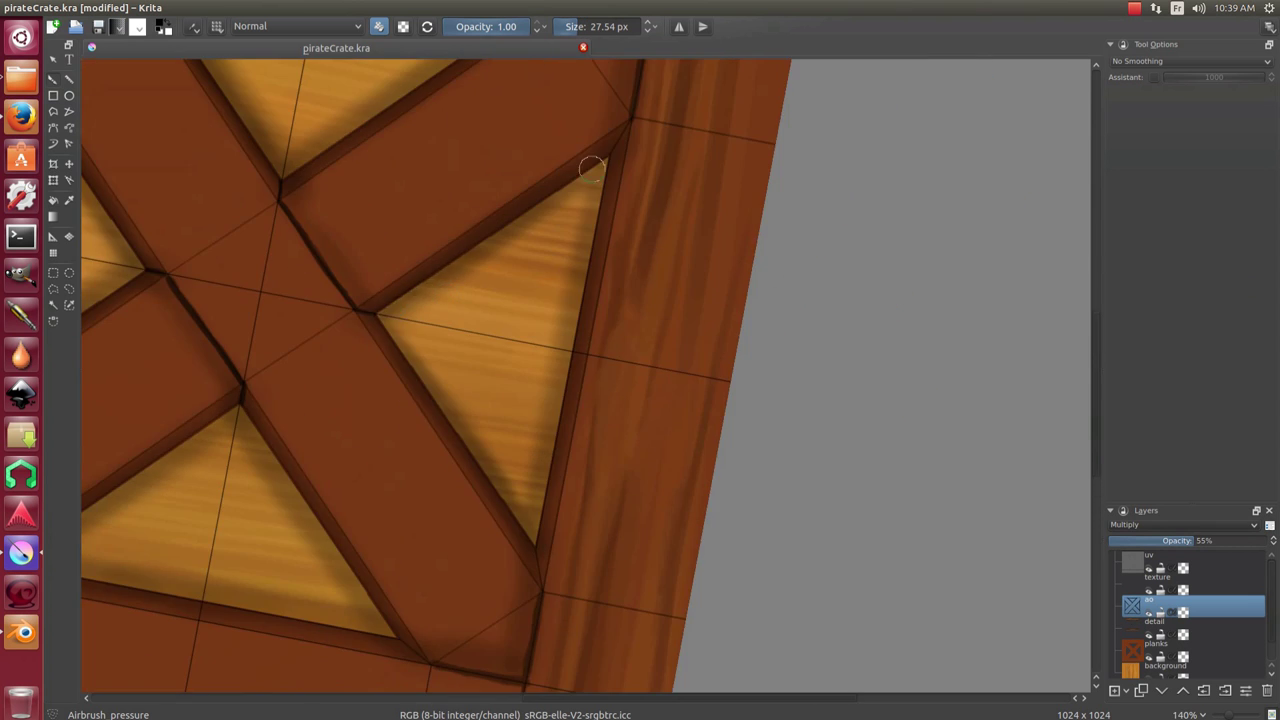
pyautogui.moveTo(607, 151)
pyautogui.mouseDown()
pyautogui.moveTo(571, 363)
pyautogui.moveTo(443, 376)
pyautogui.mouseUp()
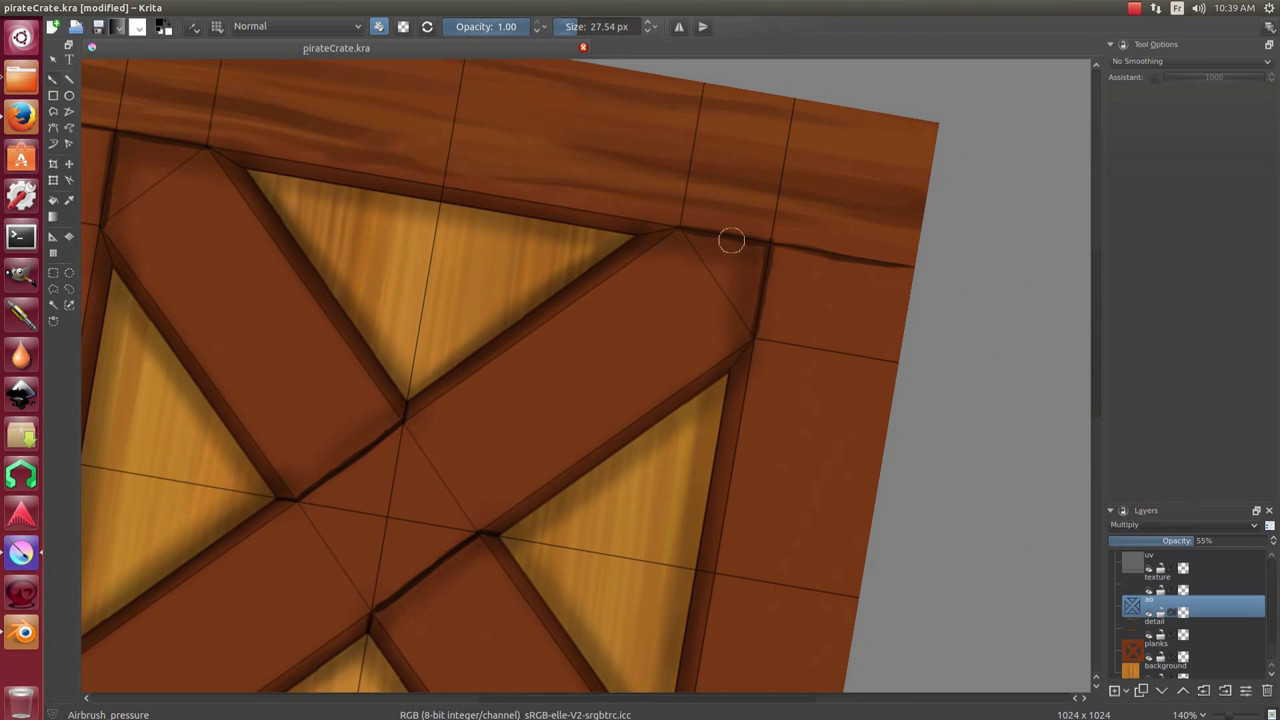
pyautogui.moveTo(731, 240); pyautogui.dragTo(497, 244)
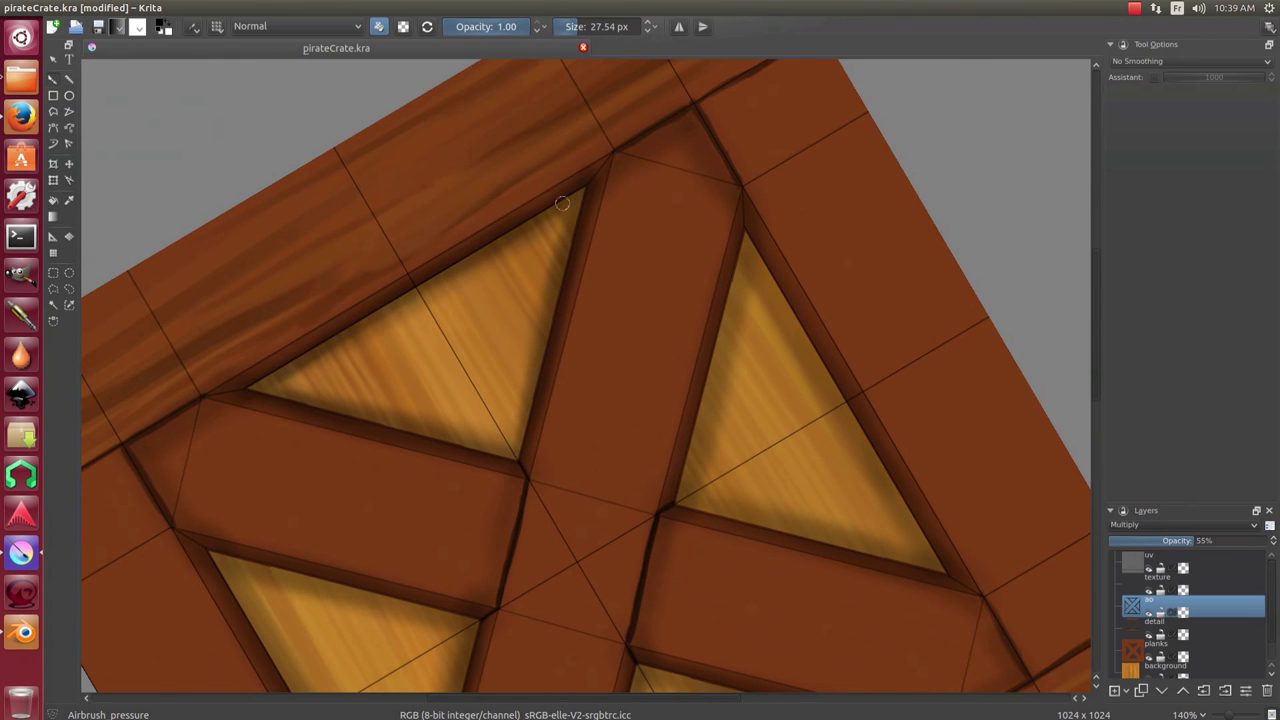
pyautogui.moveTo(562, 203)
pyautogui.mouseDown()
pyautogui.moveTo(363, 220)
pyautogui.moveTo(403, 300)
pyautogui.moveTo(521, 155)
pyautogui.mouseUp()
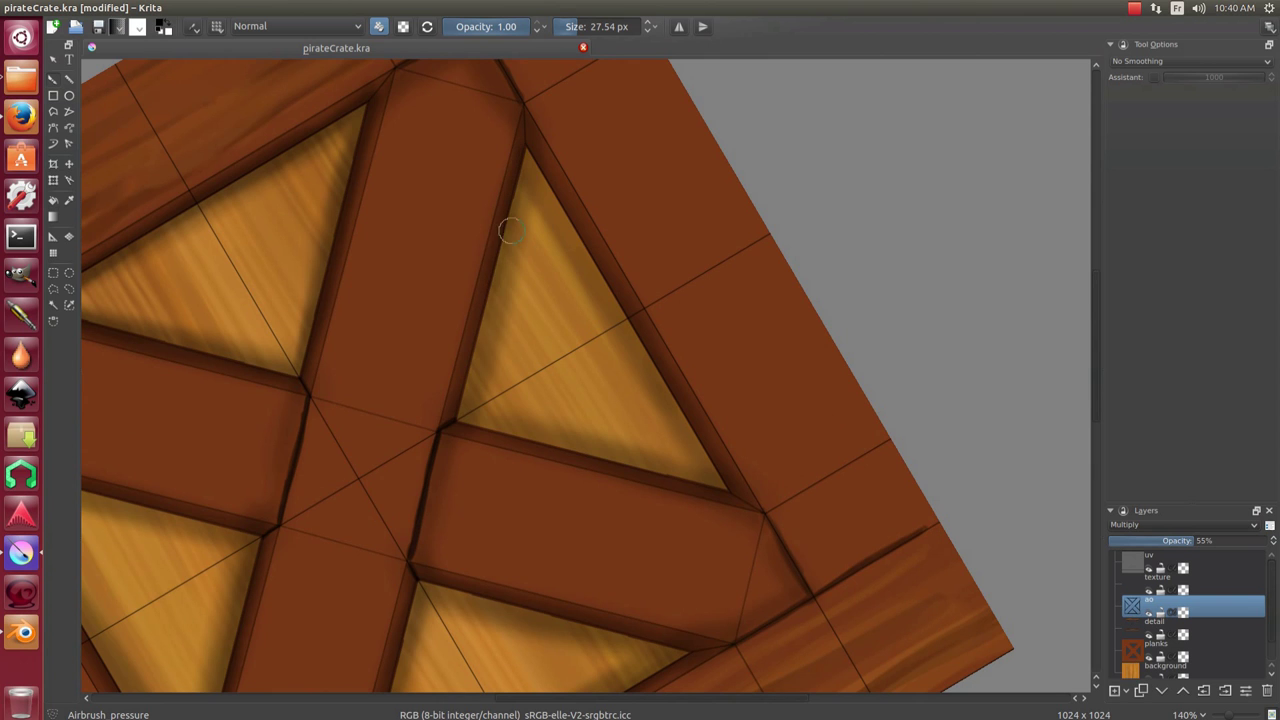
# Add shadows along the central brace plank, rotating the canvas around it.
pyautogui.moveTo(472, 374)
pyautogui.mouseDown()
pyautogui.moveTo(614, 300)
pyautogui.moveTo(449, 403)
pyautogui.mouseUp()
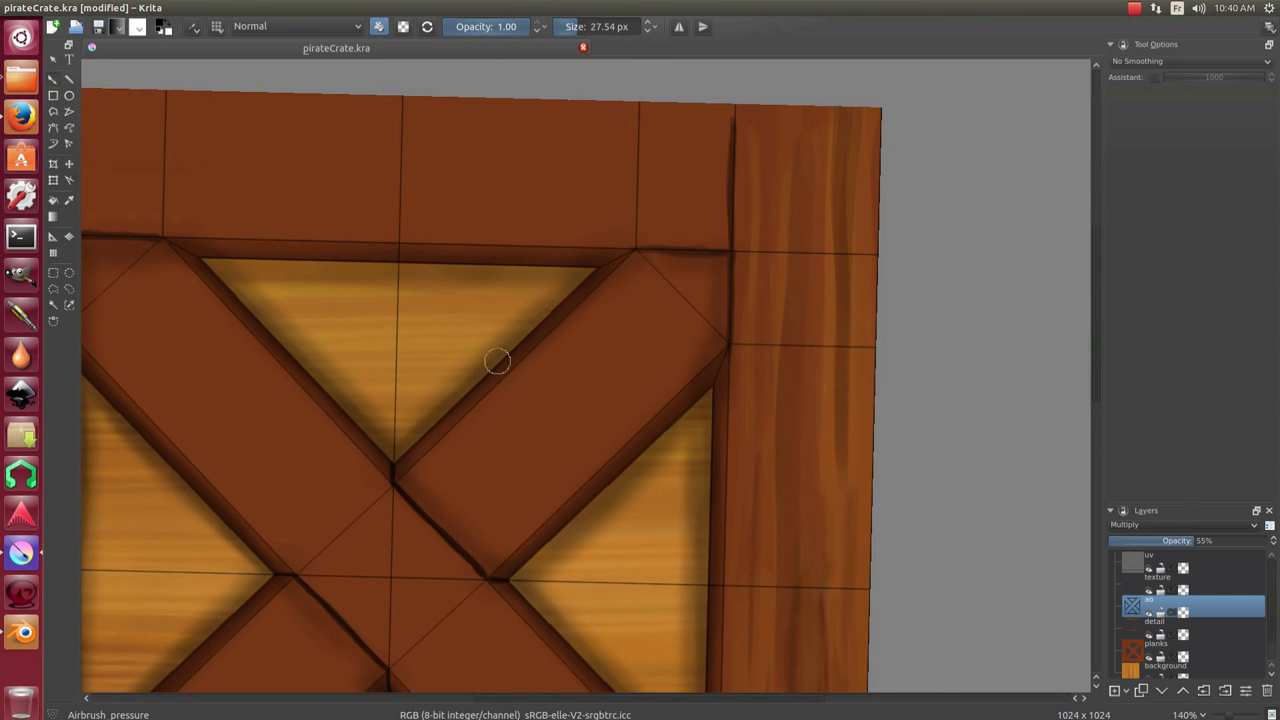
pyautogui.moveTo(497, 360)
pyautogui.mouseDown()
pyautogui.moveTo(635, 210)
pyautogui.moveTo(392, 329)
pyautogui.moveTo(394, 285)
pyautogui.mouseUp()
pyautogui.moveTo(577, 275)
pyautogui.mouseDown()
pyautogui.moveTo(600, 177)
pyautogui.moveTo(516, 352)
pyautogui.mouseUp()
pyautogui.moveTo(653, 260); pyautogui.dragTo(295, 387)
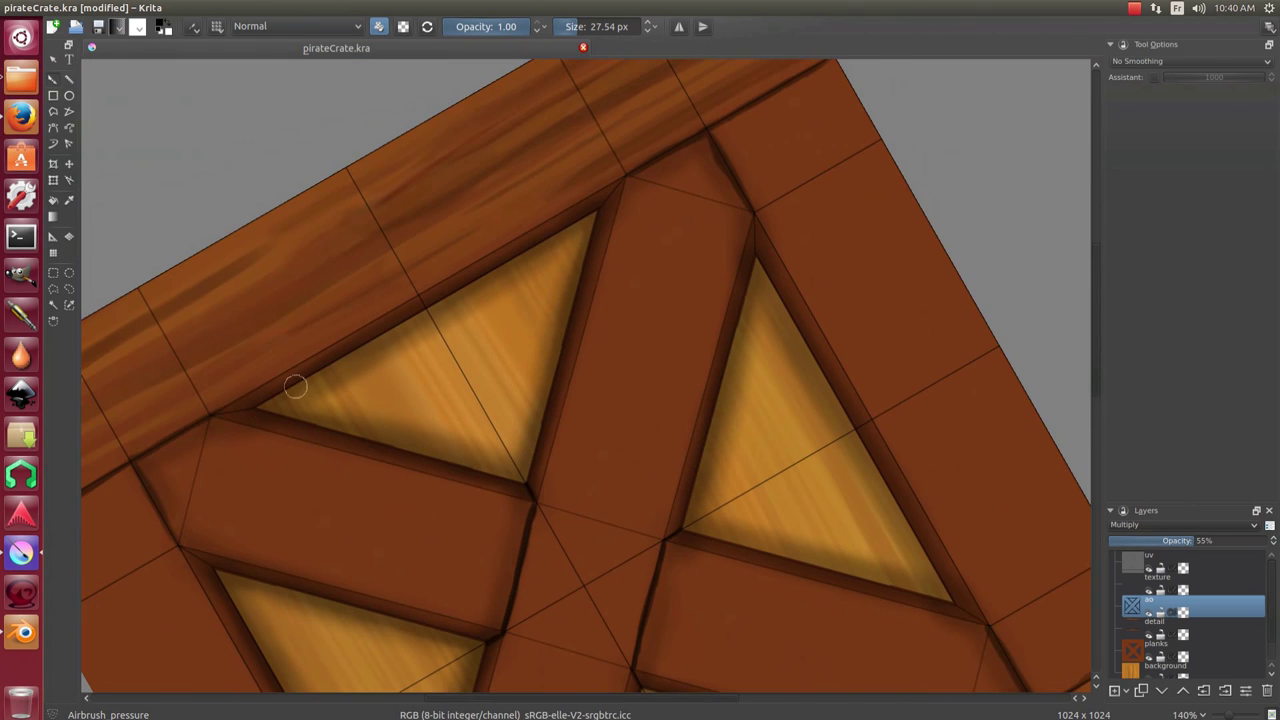
pyautogui.moveTo(579, 222)
pyautogui.mouseDown()
pyautogui.moveTo(534, 220)
pyautogui.moveTo(300, 371)
pyautogui.mouseUp()
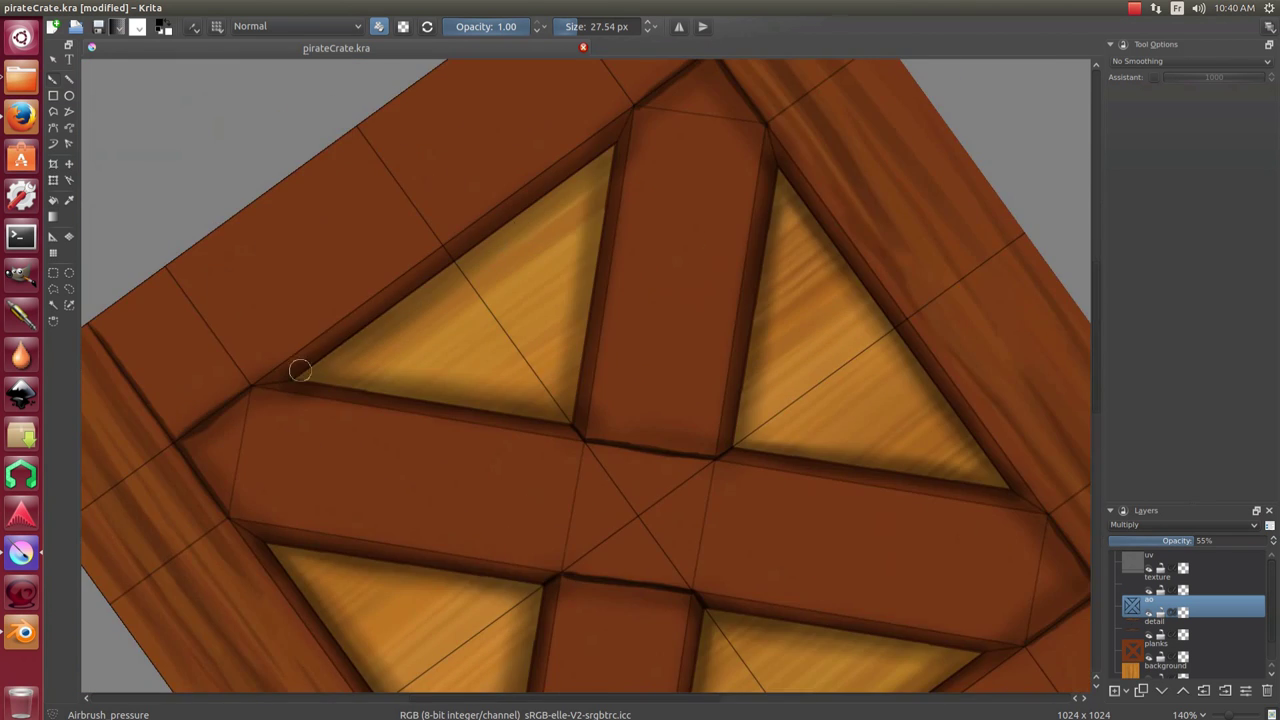
pyautogui.moveTo(519, 218)
pyautogui.mouseDown()
pyautogui.moveTo(614, 177)
pyautogui.moveTo(565, 258)
pyautogui.mouseUp()
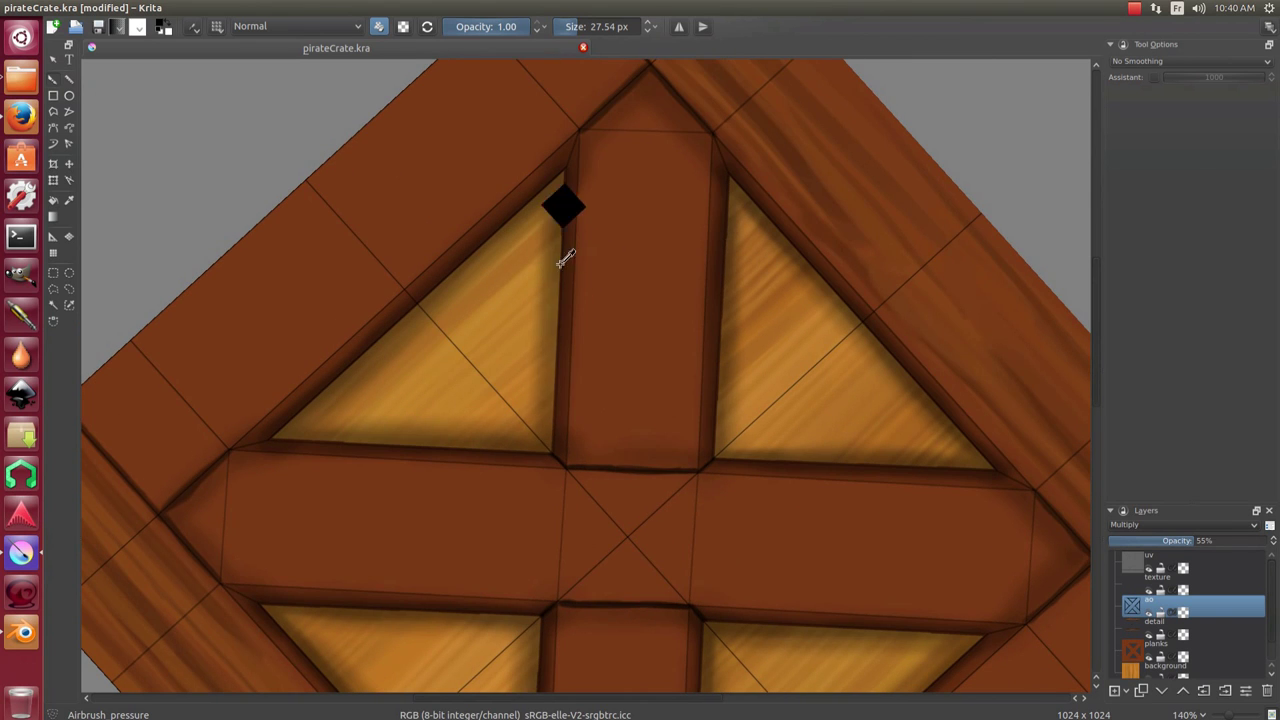
# Shade the right frame edge, X-brace centre and bottom-right corner with a smaller brush.
pyautogui.moveTo(555, 342)
pyautogui.mouseDown()
pyautogui.moveTo(371, 340)
pyautogui.moveTo(551, 297)
pyautogui.moveTo(485, 142)
pyautogui.mouseUp()
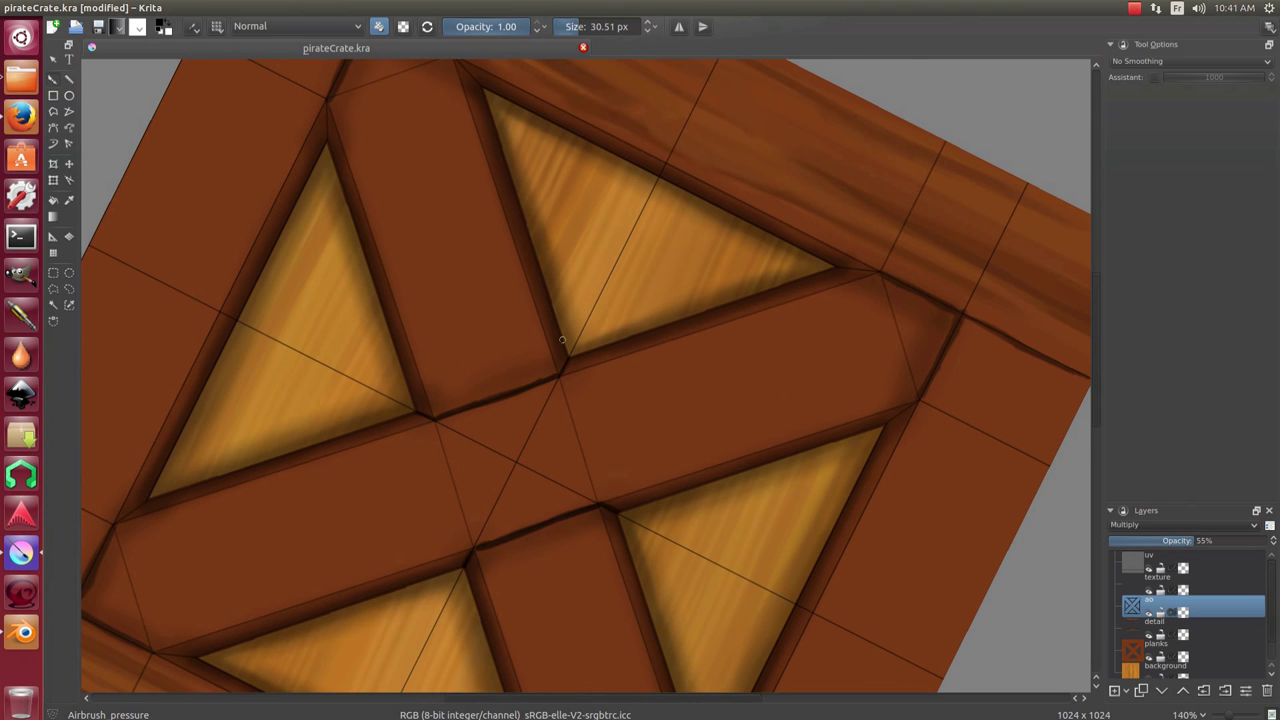
pyautogui.moveTo(562, 340); pyautogui.dragTo(598, 333)
pyautogui.moveTo(835, 270)
pyautogui.mouseDown()
pyautogui.moveTo(569, 331)
pyautogui.moveTo(731, 189)
pyautogui.mouseUp()
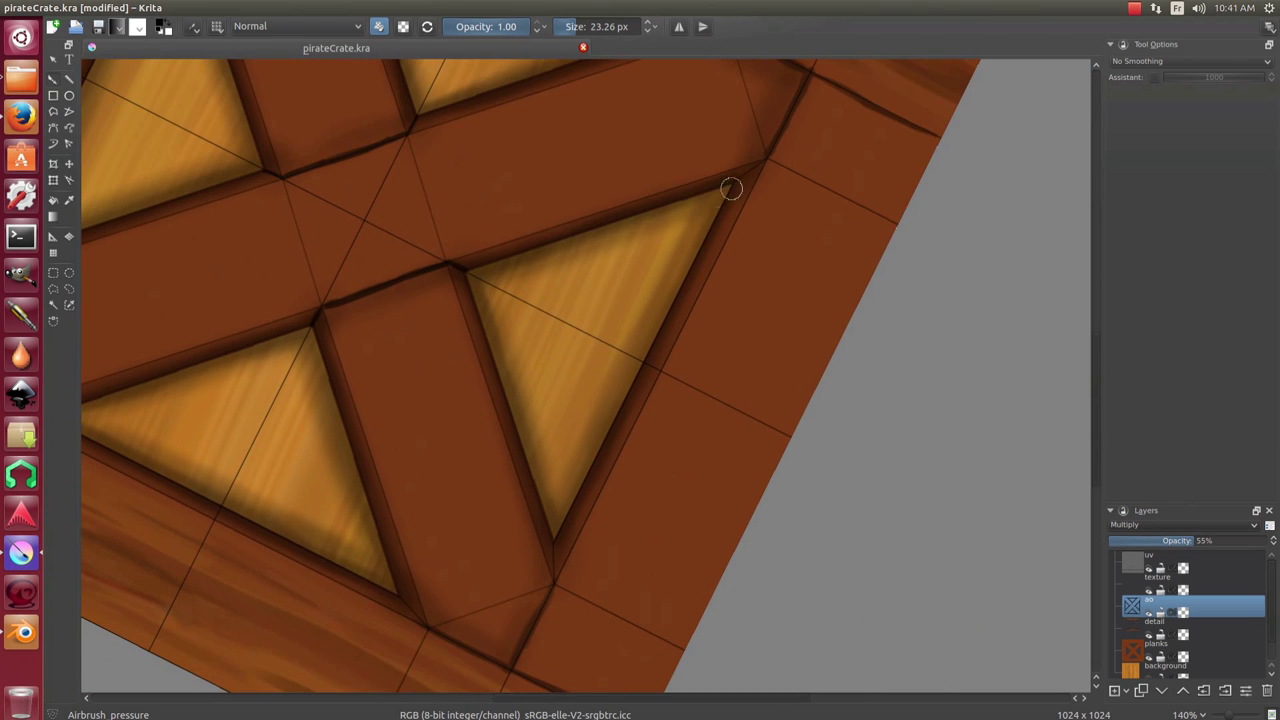
pyautogui.moveTo(539, 508); pyautogui.dragTo(492, 311)
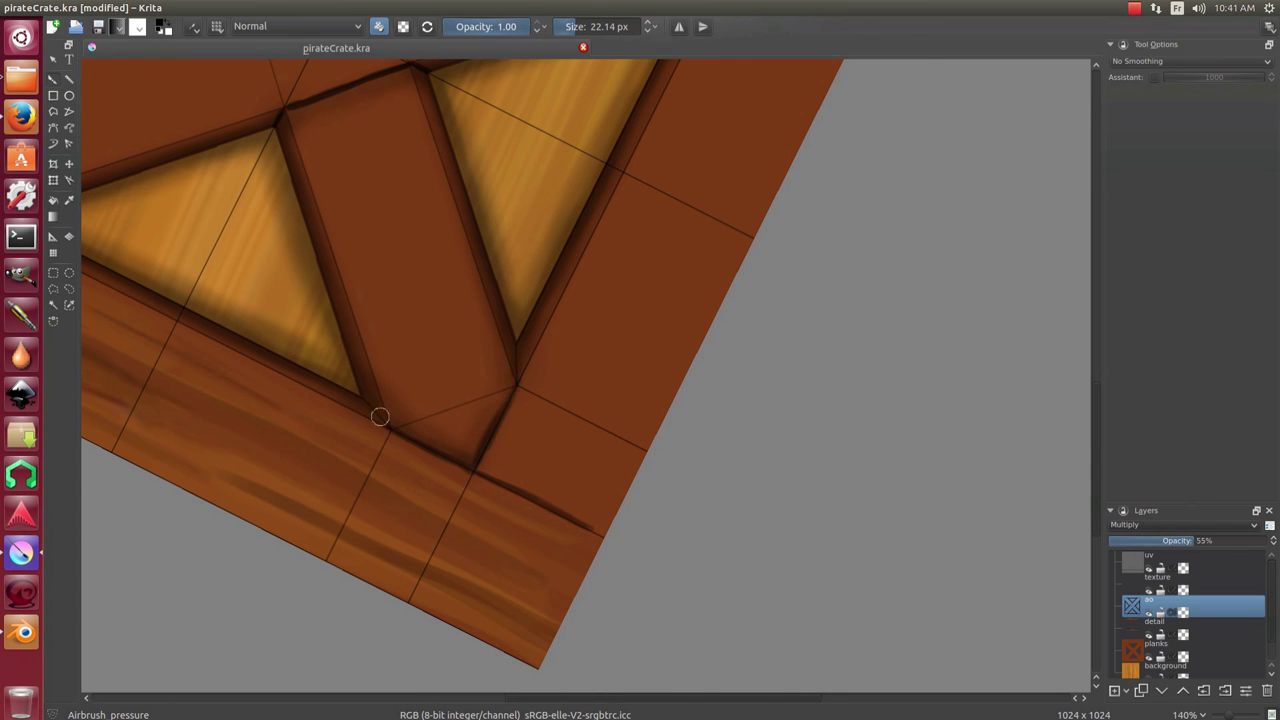
pyautogui.moveTo(380, 416)
pyautogui.mouseDown()
pyautogui.moveTo(660, 223)
pyautogui.moveTo(674, 177)
pyautogui.moveTo(563, 166)
pyautogui.moveTo(308, 190)
pyautogui.moveTo(424, 203)
pyautogui.mouseUp()
pyautogui.moveTo(395, 328)
pyautogui.mouseDown()
pyautogui.moveTo(329, 517)
pyautogui.moveTo(486, 437)
pyautogui.moveTo(720, 397)
pyautogui.moveTo(649, 186)
pyautogui.moveTo(672, 221)
pyautogui.mouseUp()
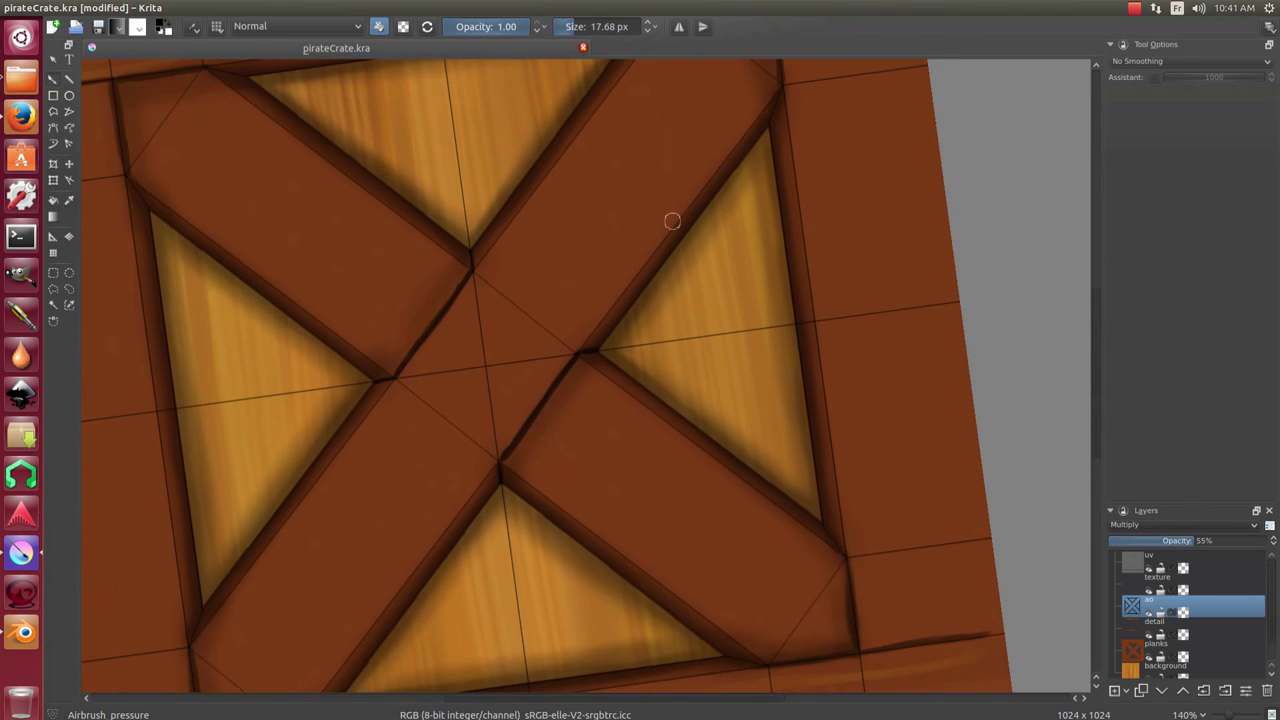
# Duplicate the ao shadow layer, Gaussian-blur it by 41.19 px, and set its opacity to 29%.
pyautogui.scroll(-8, 615, 327)
pyautogui.scroll(5, 400, 250)
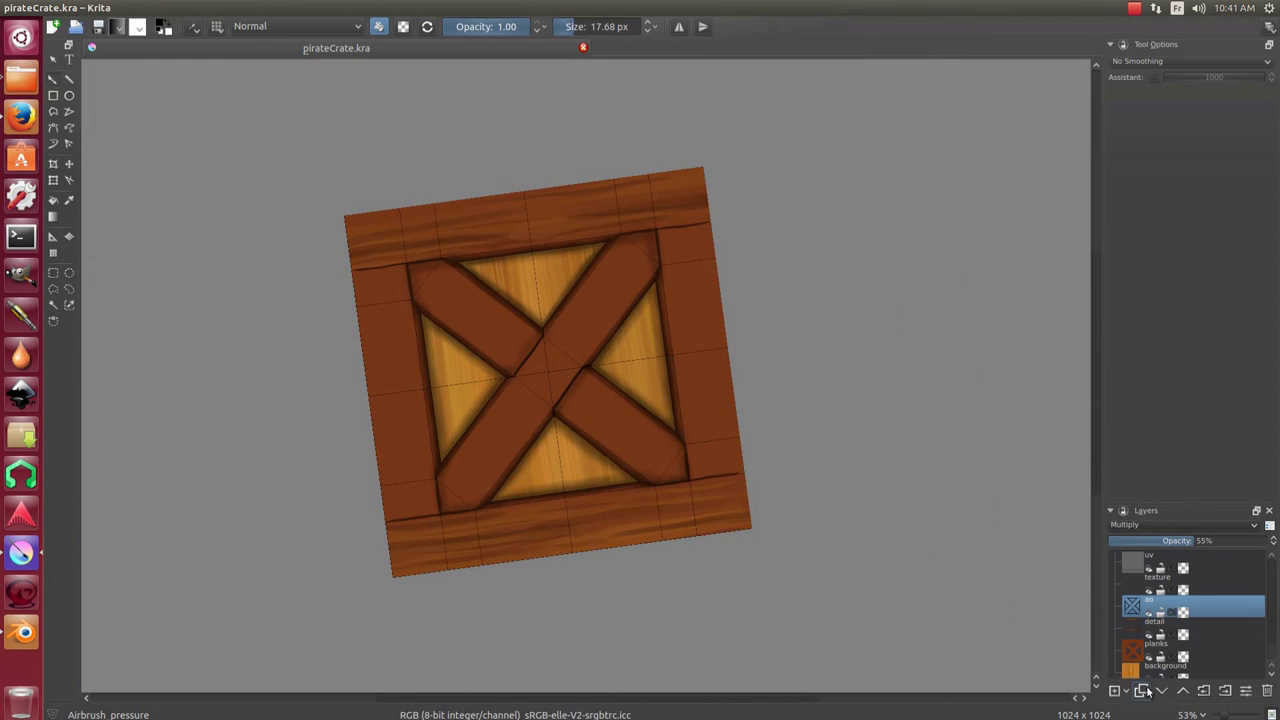
pyautogui.click(243, 8)
pyautogui.click(480, 130)
pyautogui.moveTo(595, 334); pyautogui.dragTo(737, 240)
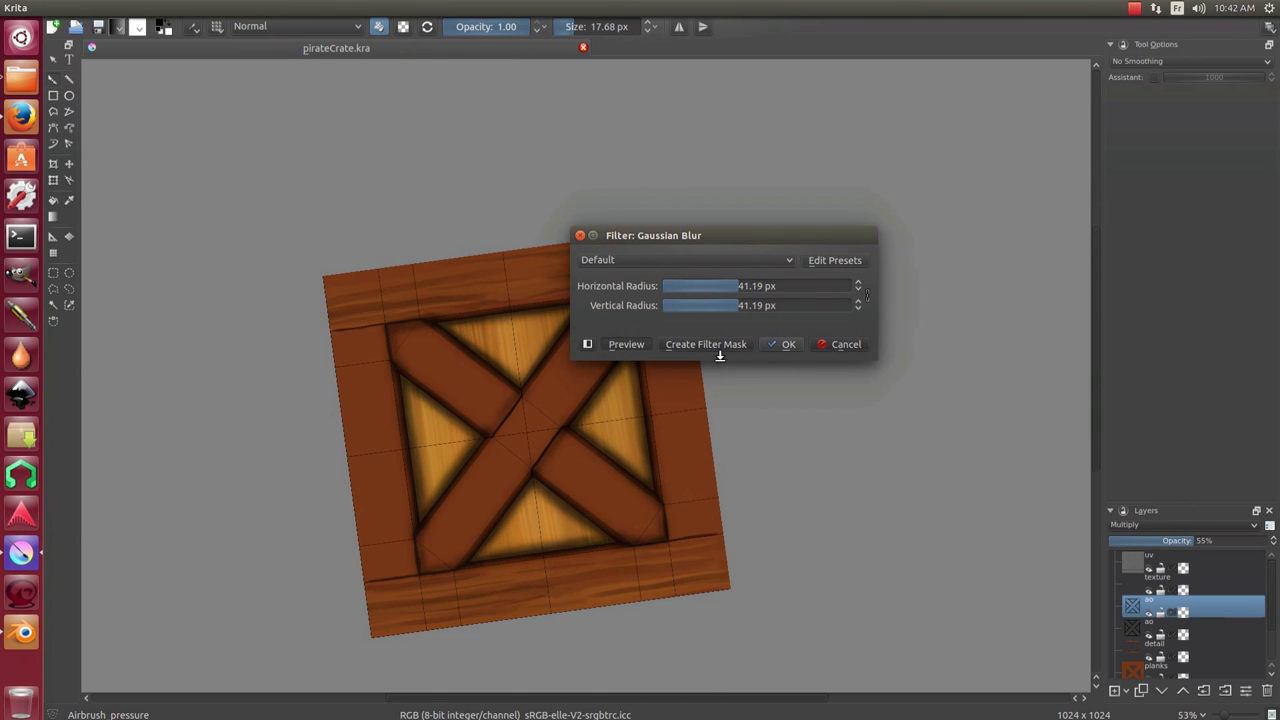
pyautogui.click(788, 344)
pyautogui.click(1151, 541)
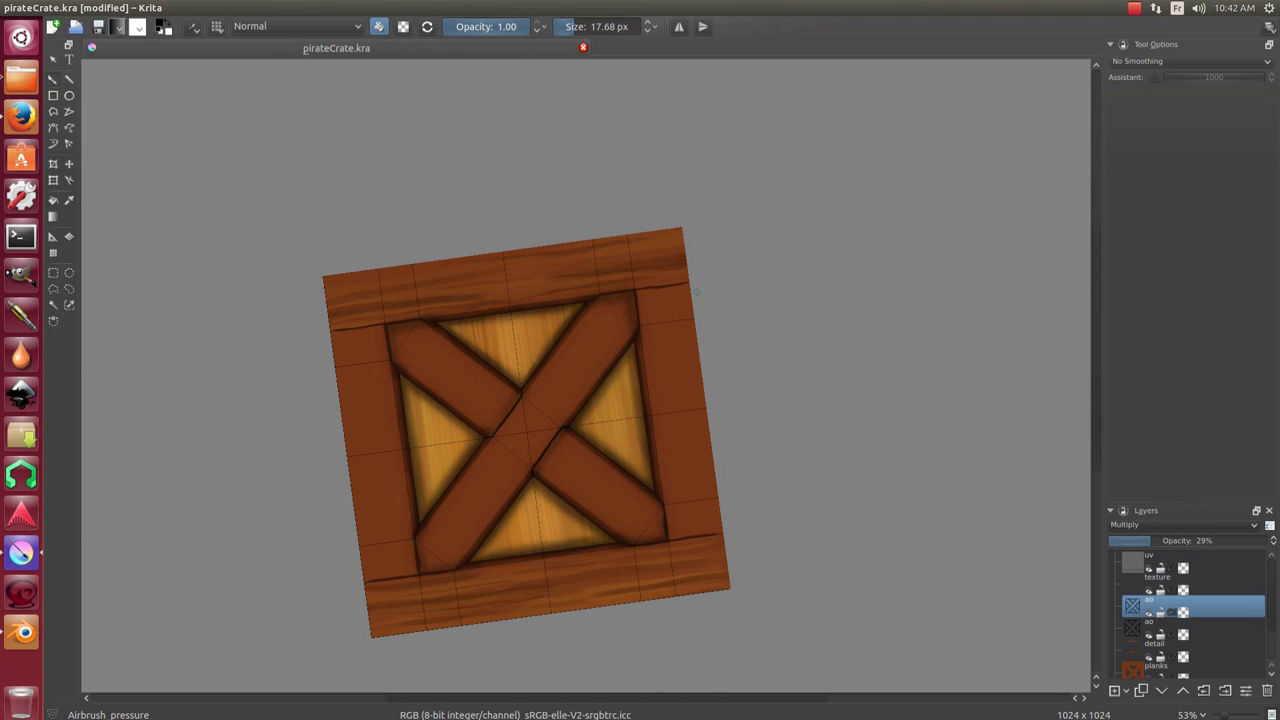
pyautogui.scroll(3, 697, 292)
pyautogui.scroll(-2, 600, 380)
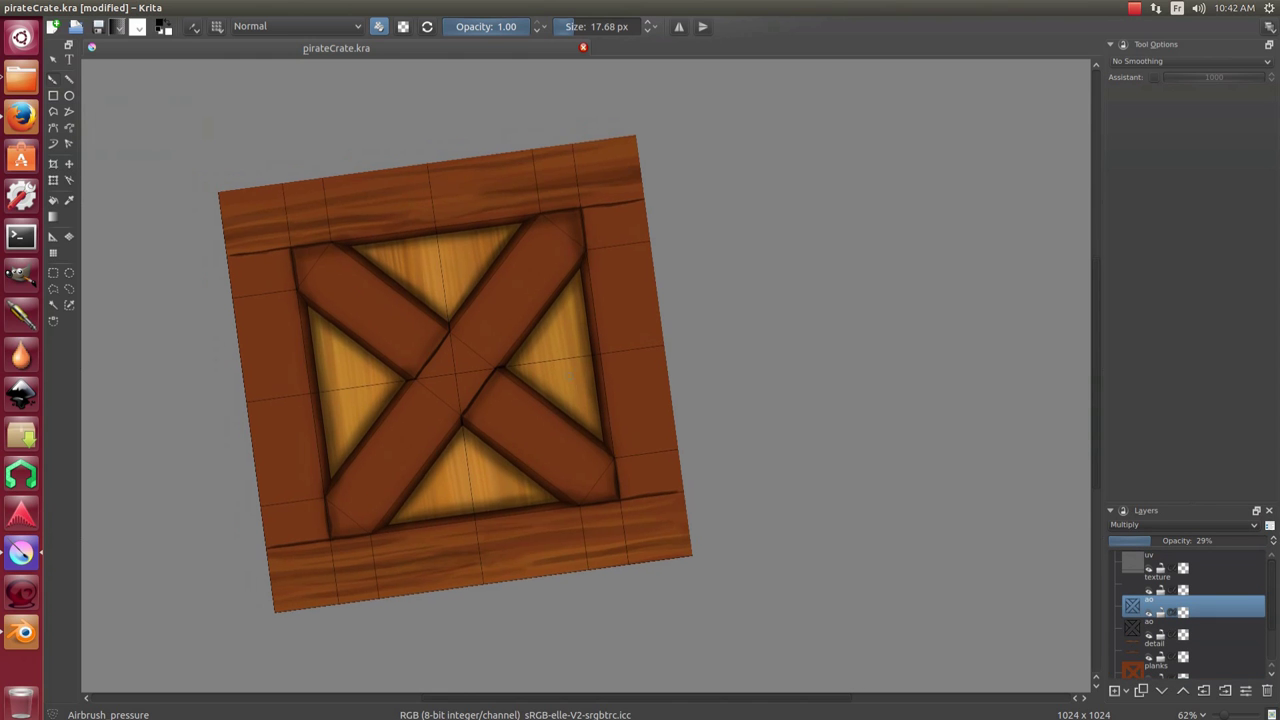
pyautogui.scroll(-1, 523, 334)
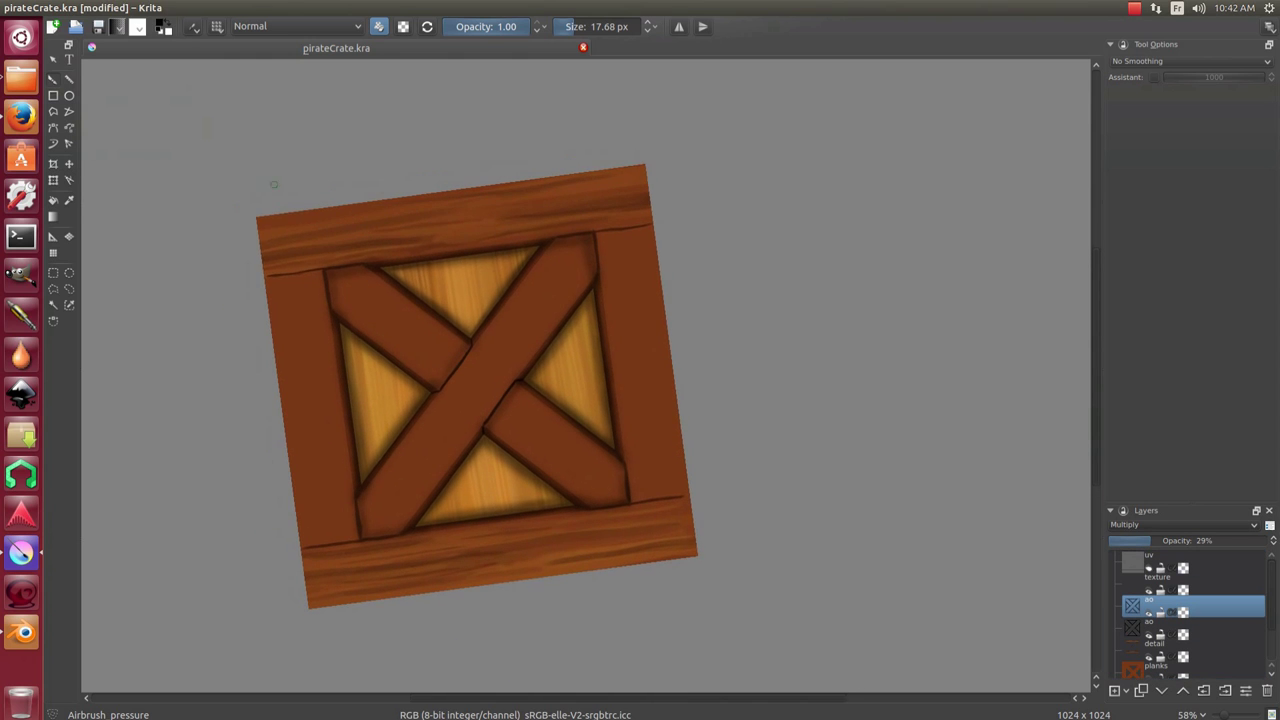
# Export the texture over the existing pirateCrate.png, confirming the overwrite.
pyautogui.click(52, 7)
pyautogui.click(90, 126)
pyautogui.click(647, 440)
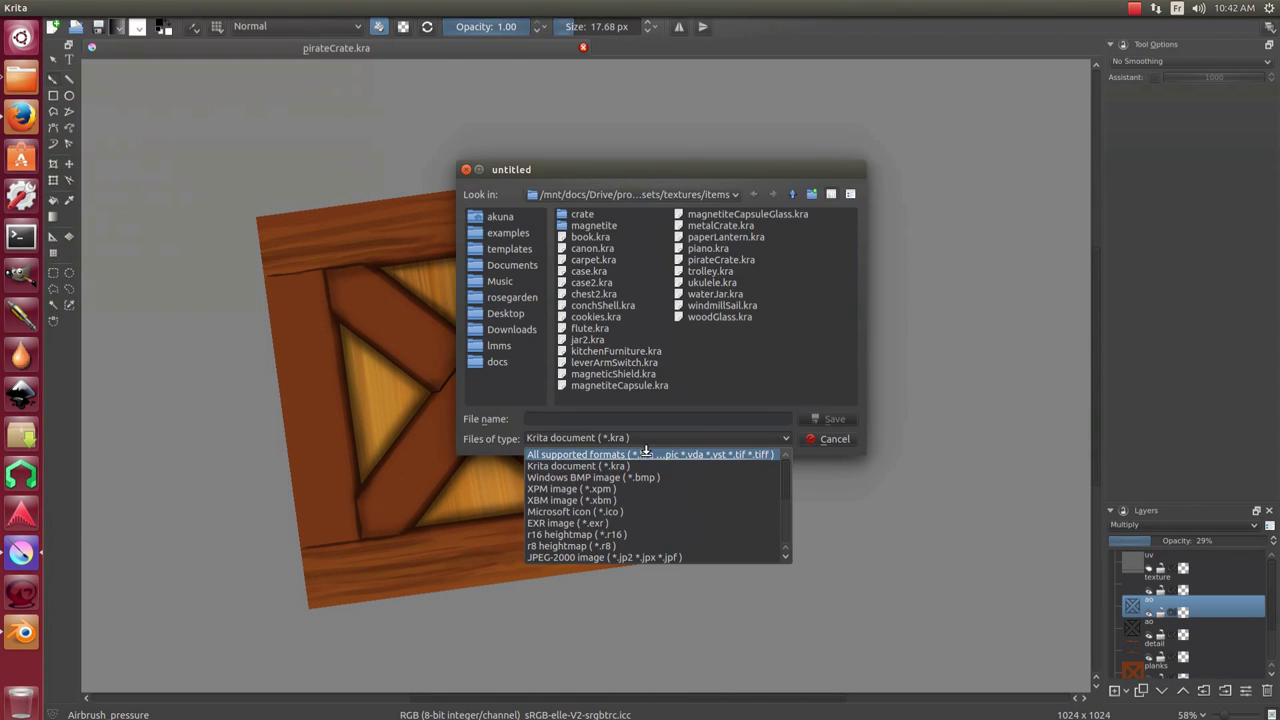
pyautogui.click(647, 454)
pyautogui.moveTo(623, 407); pyautogui.dragTo(698, 409)
pyautogui.scroll(-1, 746, 377)
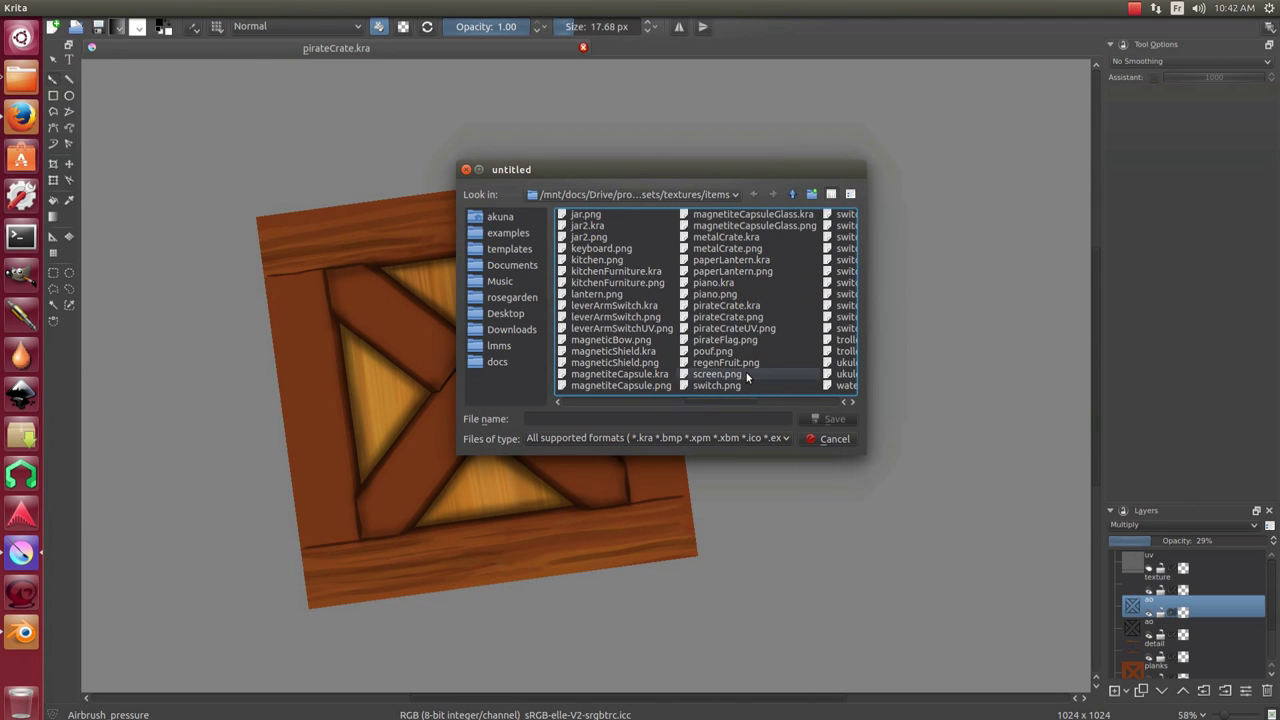
pyautogui.doubleClick(738, 317)
pyautogui.click(684, 312)
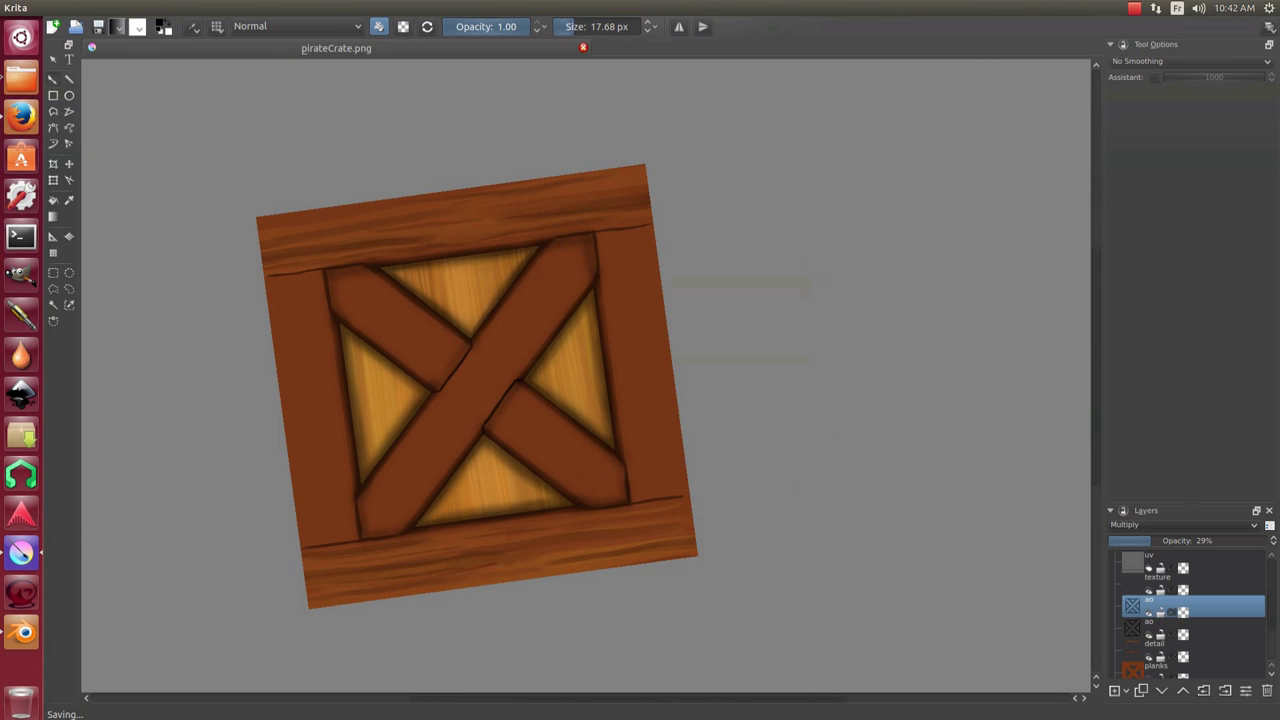
# Reload the updated crate texture in Blender and orbit the cube to inspect it.
pyautogui.click(21, 632)
pyautogui.click(631, 652)
pyautogui.click(643, 580)
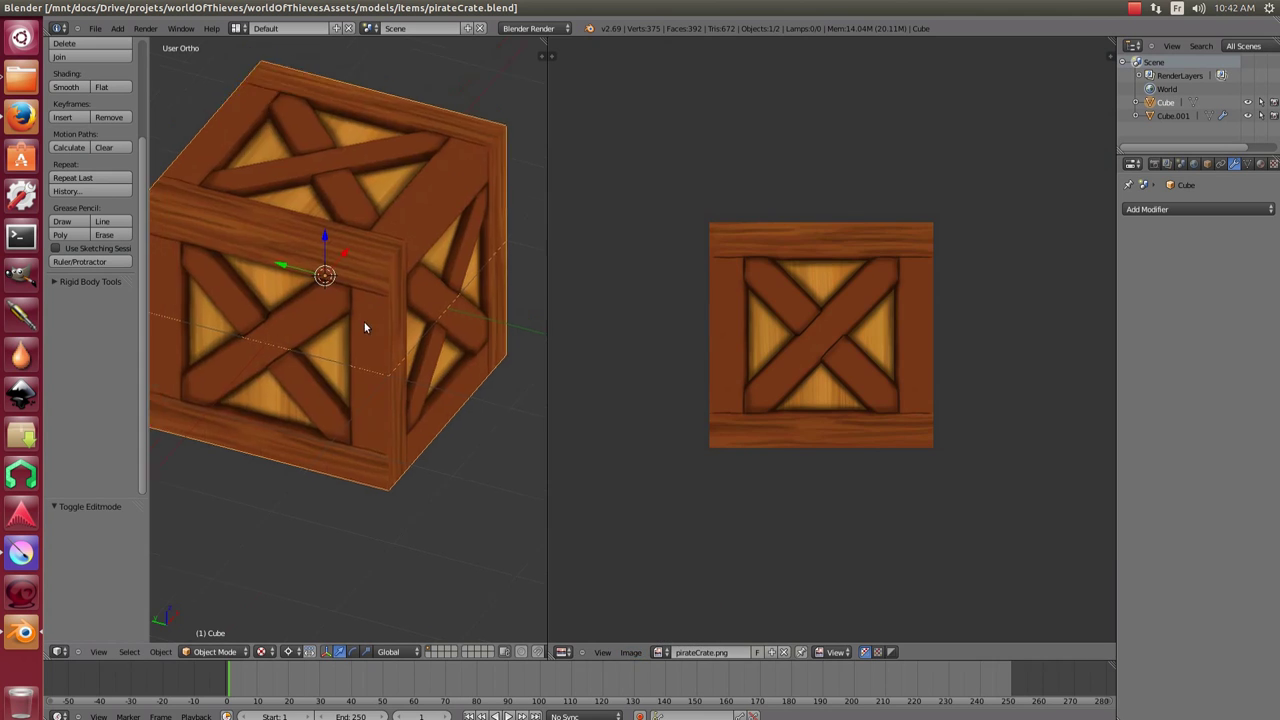
pyautogui.moveTo(544, 380)
pyautogui.mouseDown()
pyautogui.moveTo(440, 424)
pyautogui.moveTo(319, 381)
pyautogui.moveTo(330, 407)
pyautogui.moveTo(383, 371)
pyautogui.moveTo(346, 374)
pyautogui.moveTo(334, 354)
pyautogui.moveTo(263, 343)
pyautogui.moveTo(380, 357)
pyautogui.mouseUp()
pyautogui.moveTo(263, 314)
pyautogui.mouseDown()
pyautogui.moveTo(443, 314)
pyautogui.moveTo(276, 337)
pyautogui.moveTo(370, 367)
pyautogui.mouseUp()
# Back in Krita, delete the extra detail layer.
pyautogui.hotkey('alt', 'Tab')
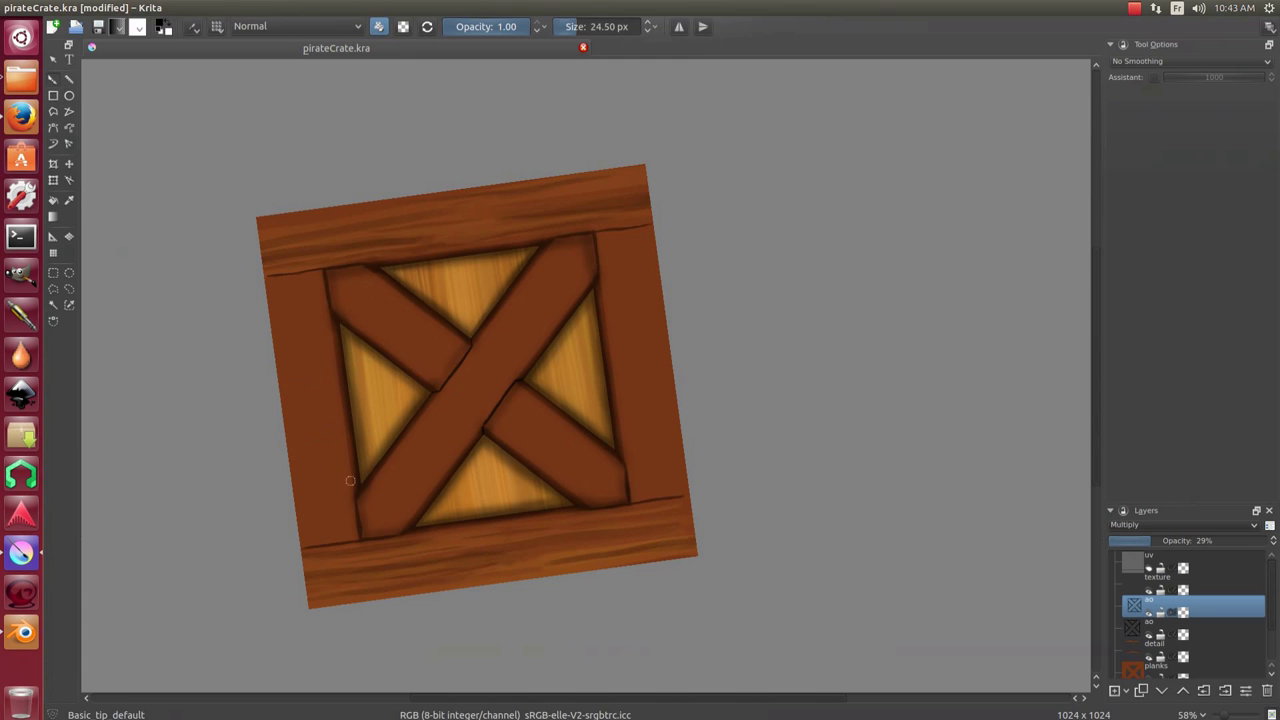
pyautogui.scroll(-2, 1190, 610)
pyautogui.click(1190, 606)
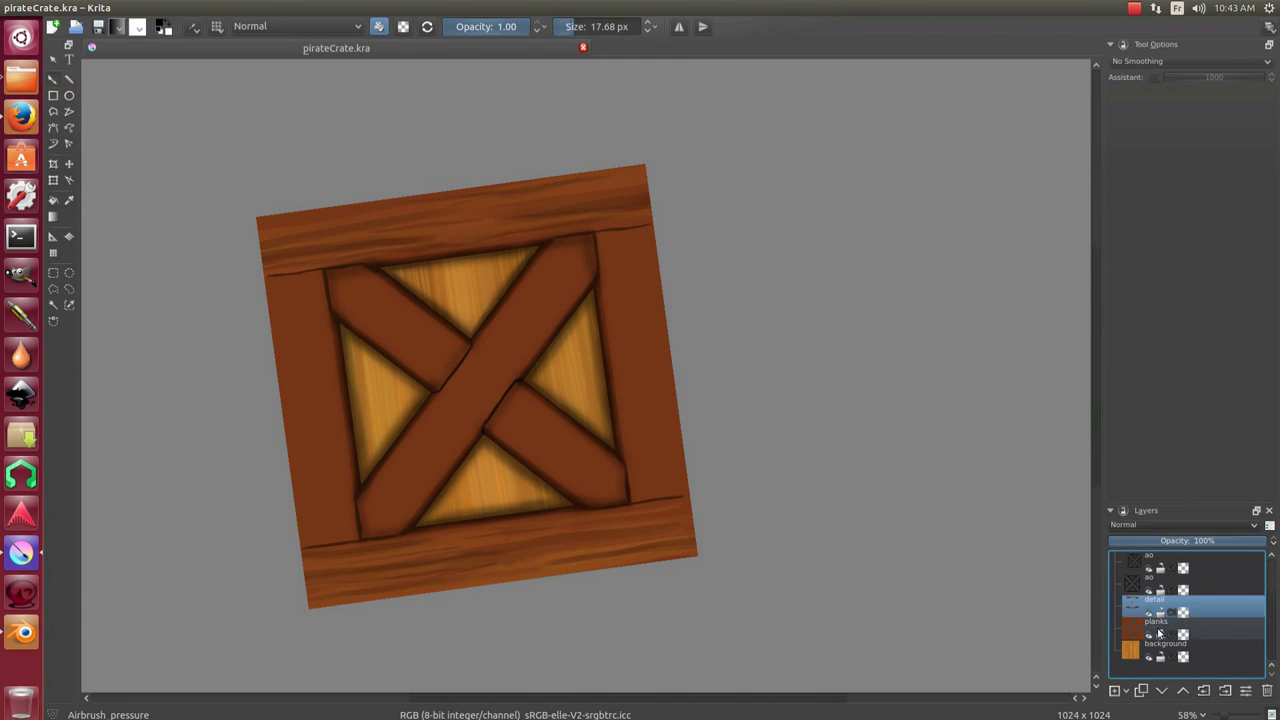
pyautogui.moveTo(520, 402); pyautogui.dragTo(480, 322)
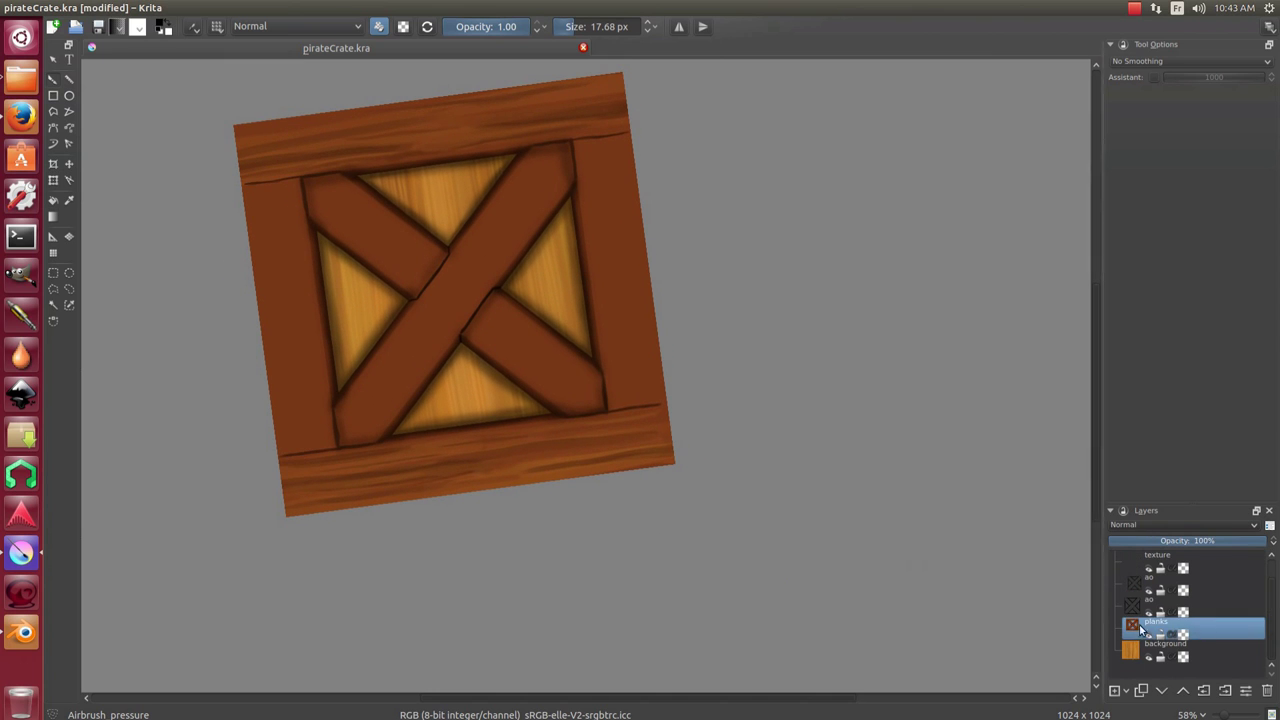
pyautogui.rightClick(1154, 610)
pyautogui.click(1180, 643)
# Straighten the canvas and paint lighter vertical grain streaks in the selected left side plank.
pyautogui.moveTo(459, 200); pyautogui.dragTo(532, 261)
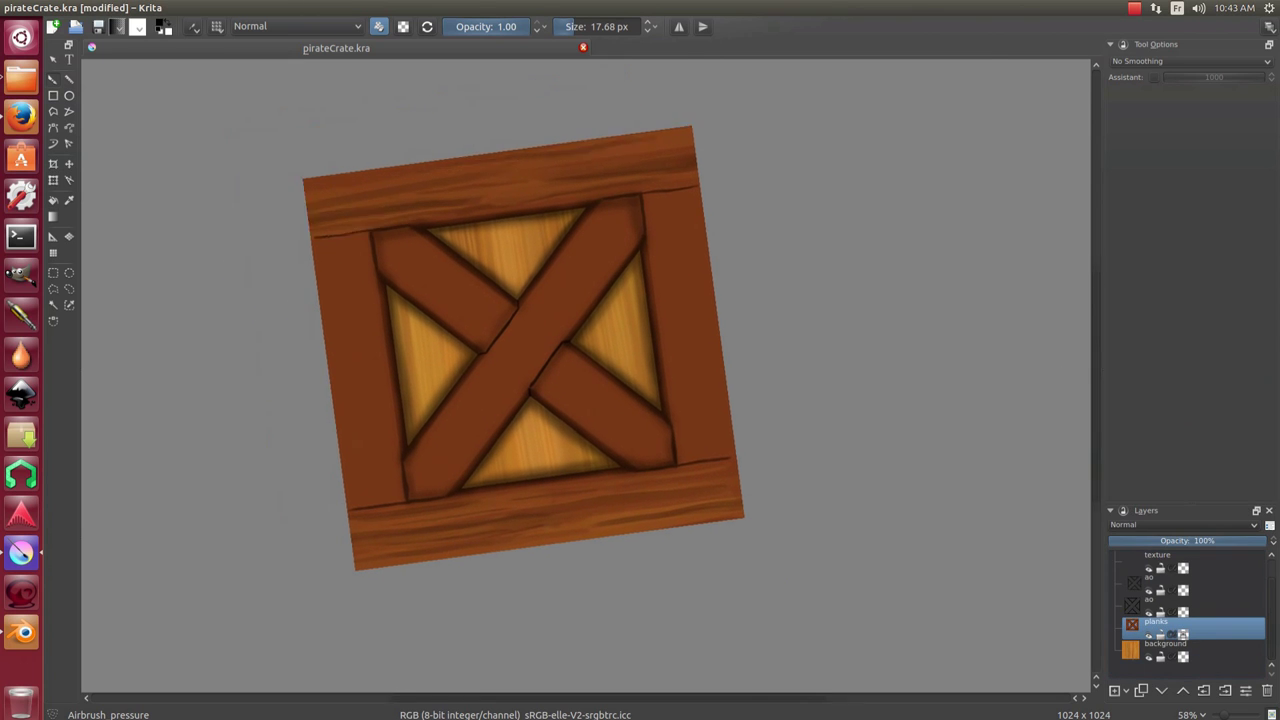
pyautogui.press('5')
pyautogui.scroll(2, 532, 261)
pyautogui.press('/')
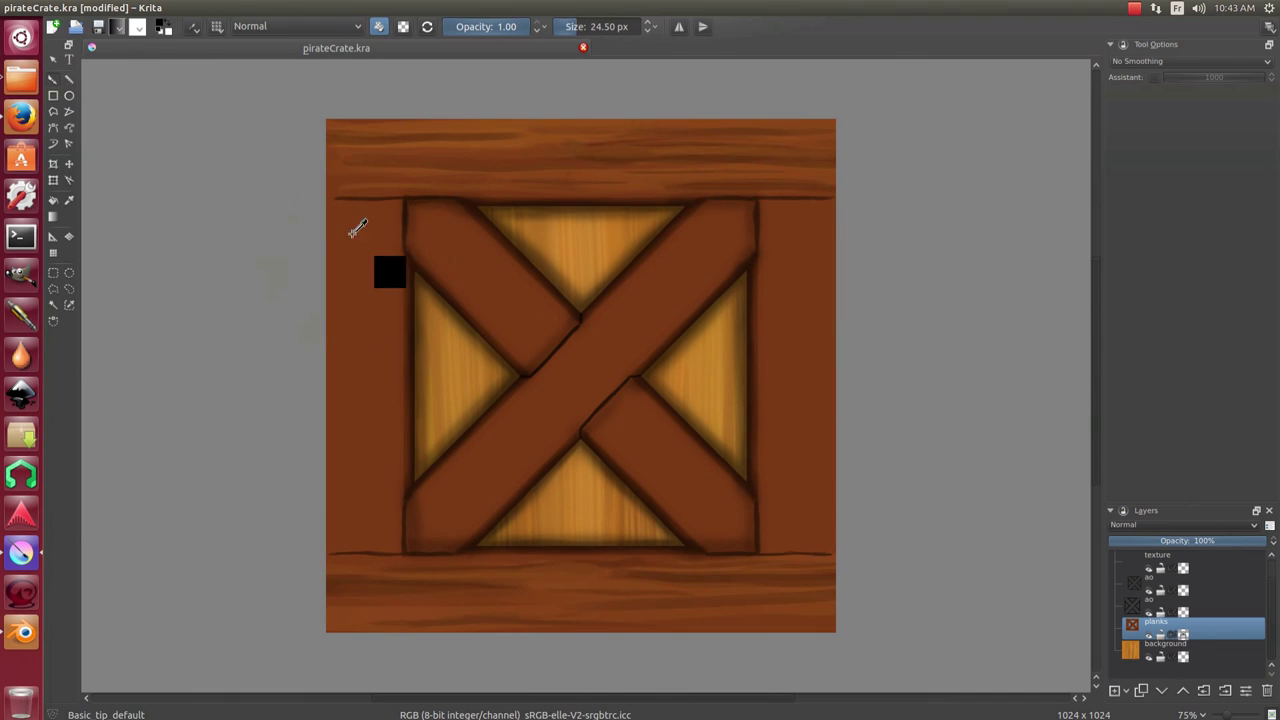
pyautogui.hotkey('ctrl', 'r')
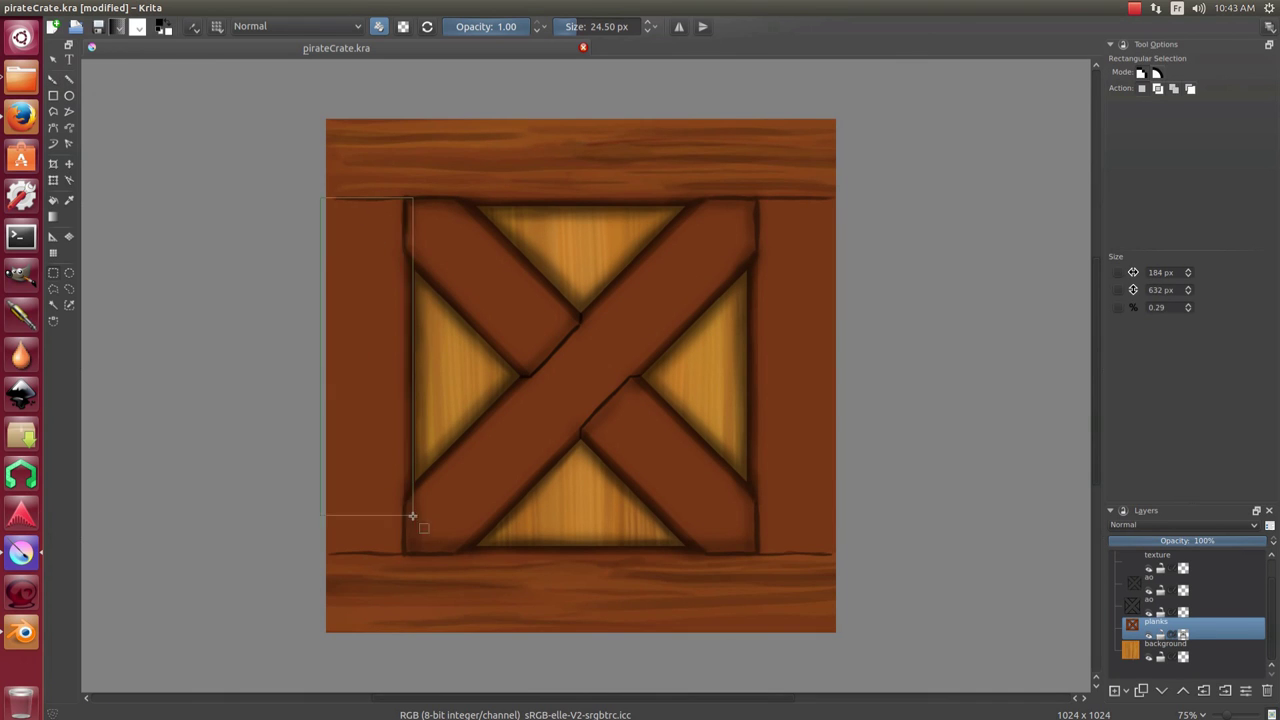
pyautogui.press('b')
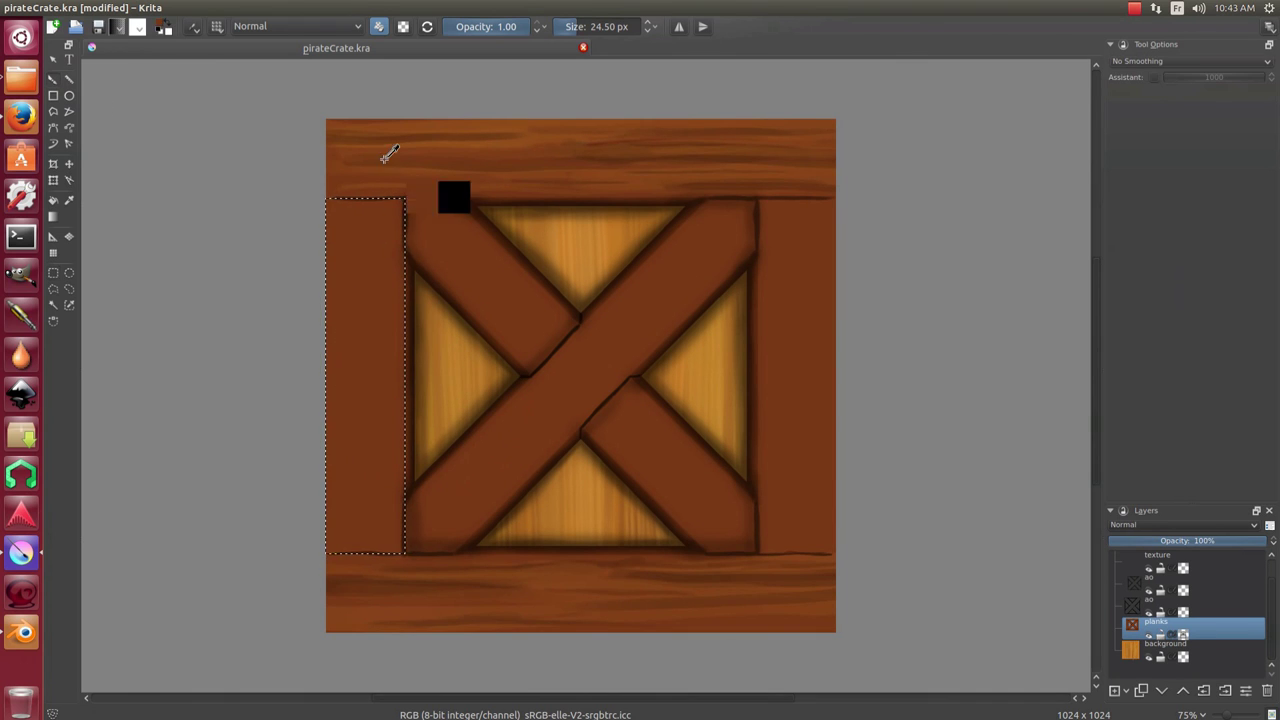
pyautogui.press('[')
pyautogui.press('[')
pyautogui.press('[')
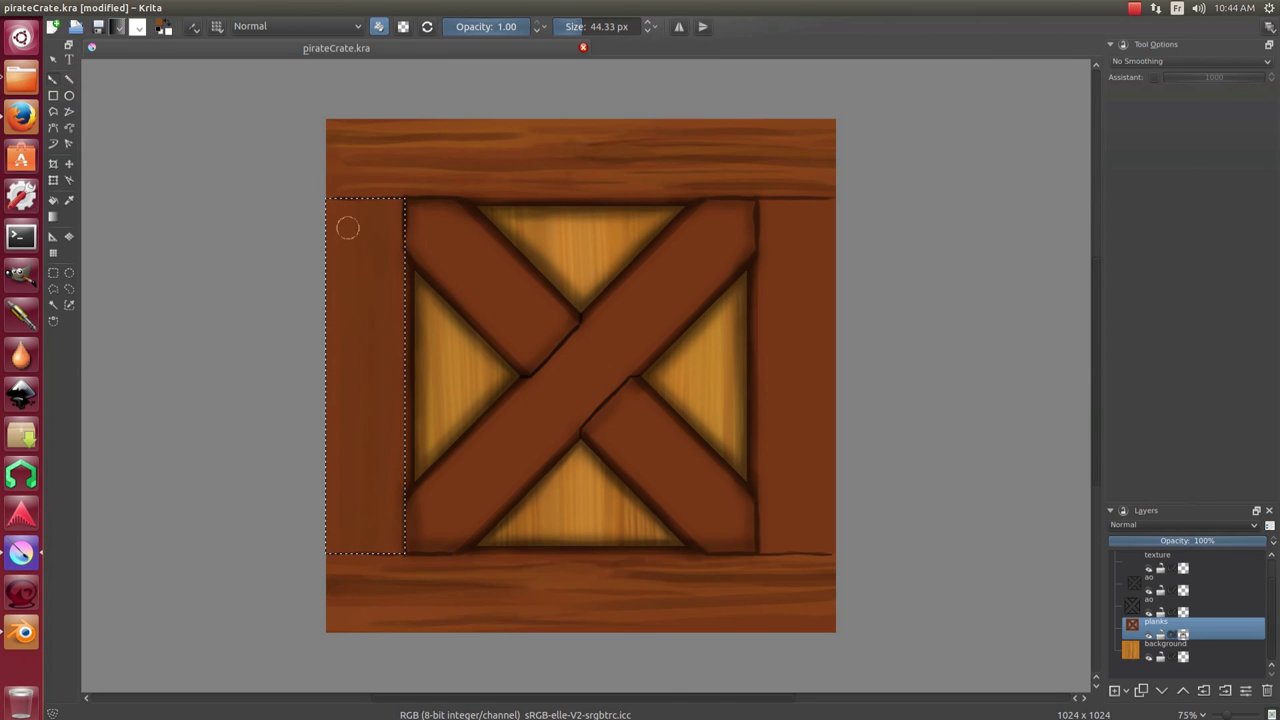
pyautogui.moveTo(346, 223); pyautogui.dragTo(340, 556)
pyautogui.moveTo(403, 257); pyautogui.dragTo(408, 600)
pyautogui.press(']')
pyautogui.press(']')
pyautogui.scroll(-2, 409, 207)
pyautogui.scroll(1, 409, 207)
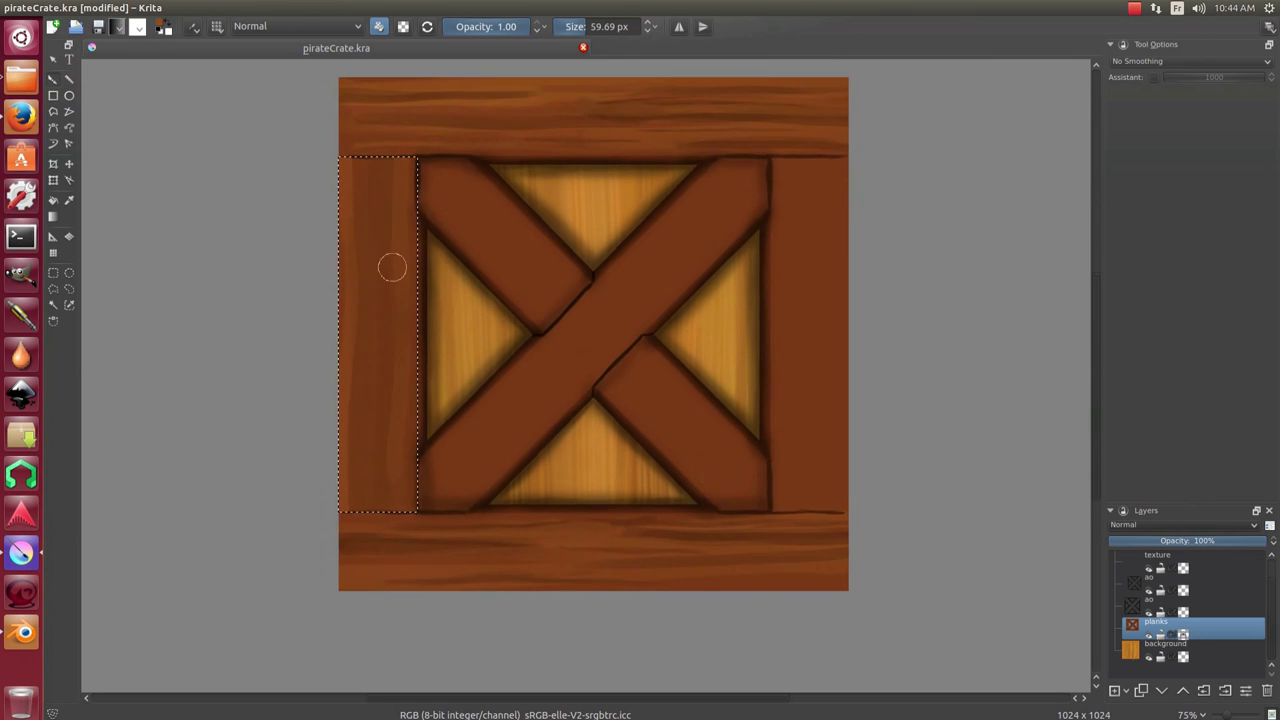
pyautogui.press('[')
pyautogui.press('[')
pyautogui.press('[')
pyautogui.moveTo(391, 266)
pyautogui.mouseDown()
pyautogui.moveTo(391, 466)
pyautogui.moveTo(372, 151)
pyautogui.mouseUp()
pyautogui.hotkey('ctrl', 'shift', 'a')
pyautogui.scroll(-5, 372, 151)
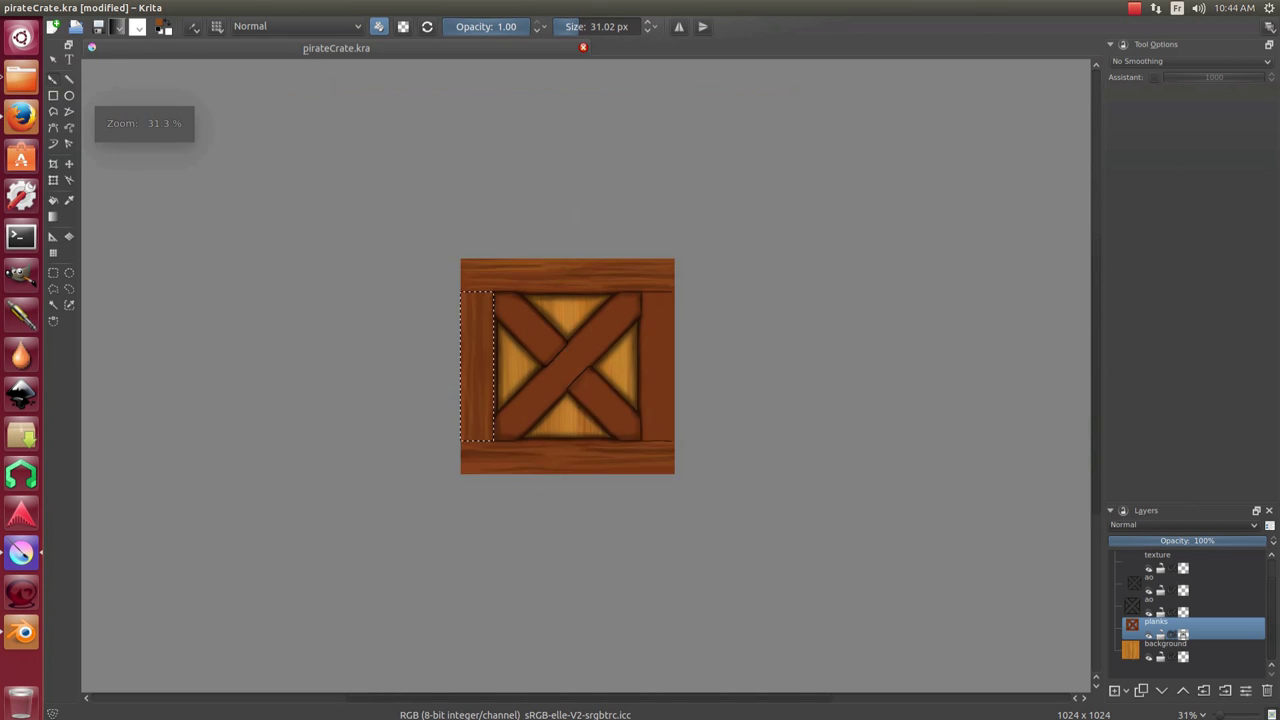
pyautogui.scroll(3, 572, 343)
pyautogui.scroll(2, 572, 343)
# Select the right side plank and paint darker vertical grain streaks down it.
pyautogui.hotkey('ctrl', 'r')
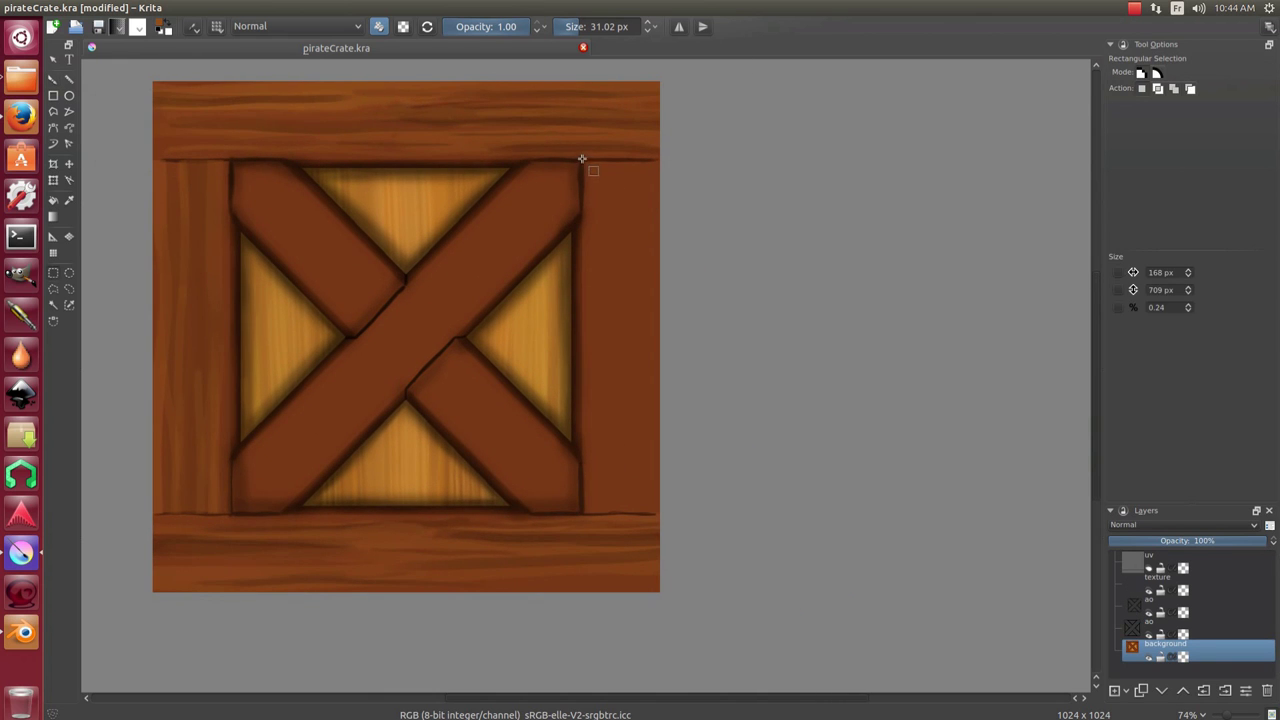
pyautogui.moveTo(583, 160); pyautogui.dragTo(668, 512)
pyautogui.press('b')
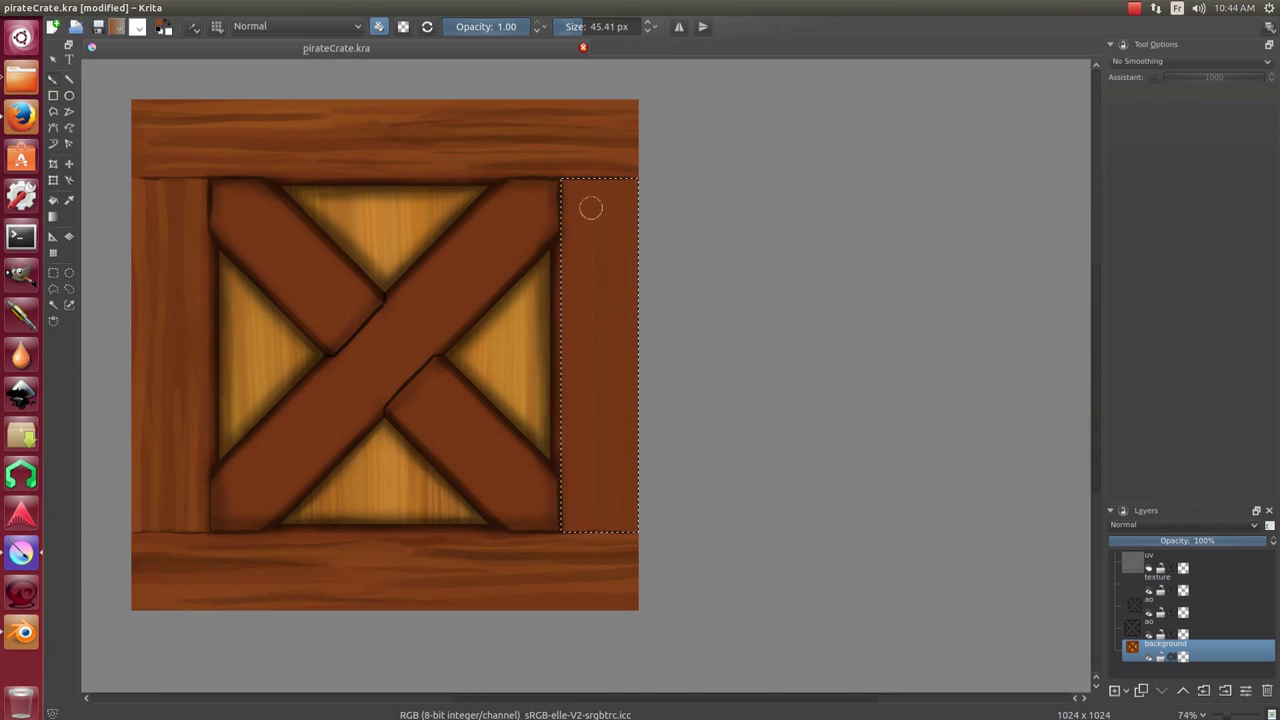
pyautogui.press(']')
pyautogui.press(']')
pyautogui.press(']')
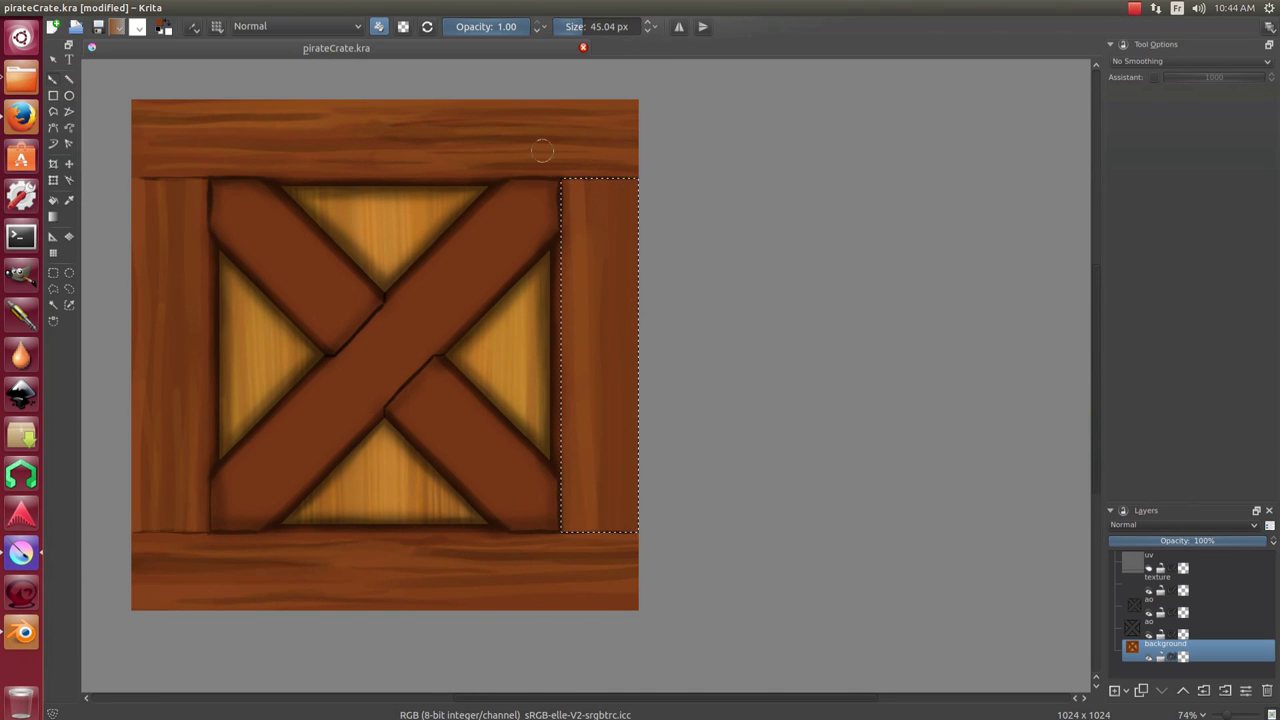
pyautogui.rightClick(574, 168)
pyautogui.rightClick(619, 233)
pyautogui.moveTo(600, 456); pyautogui.dragTo(577, 560)
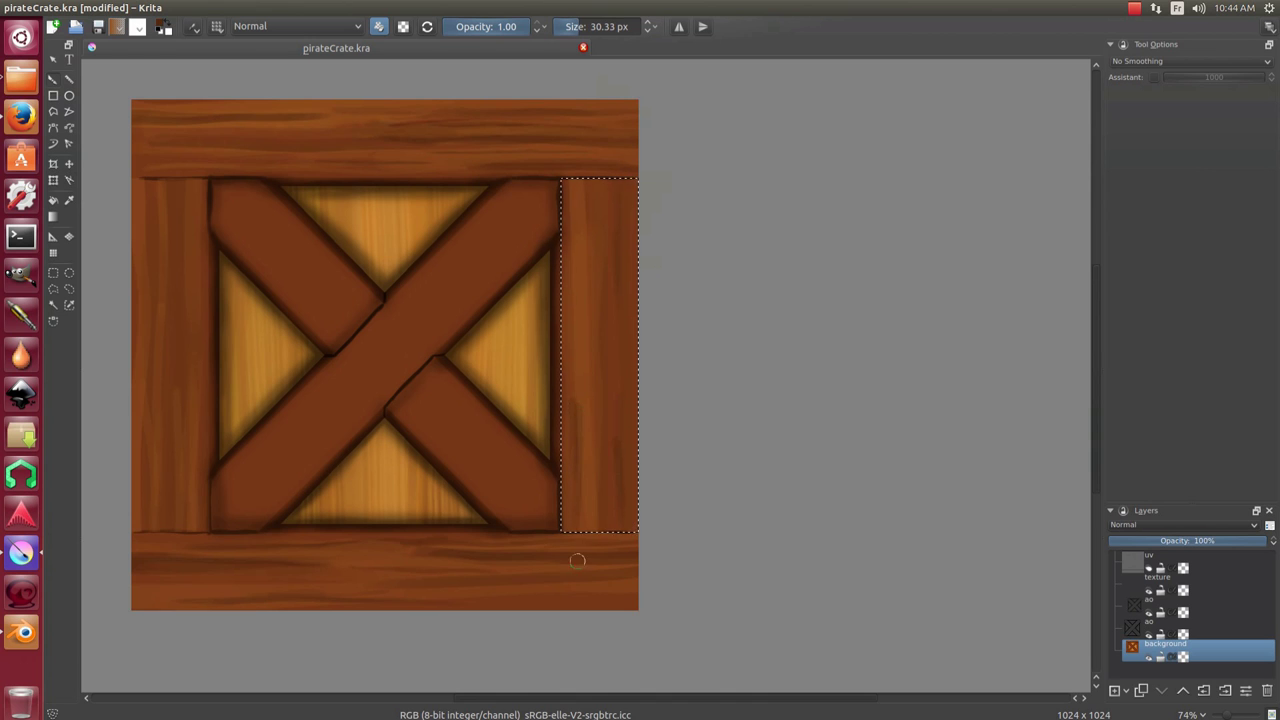
pyautogui.press('[')
pyautogui.press('[')
pyautogui.press('[')
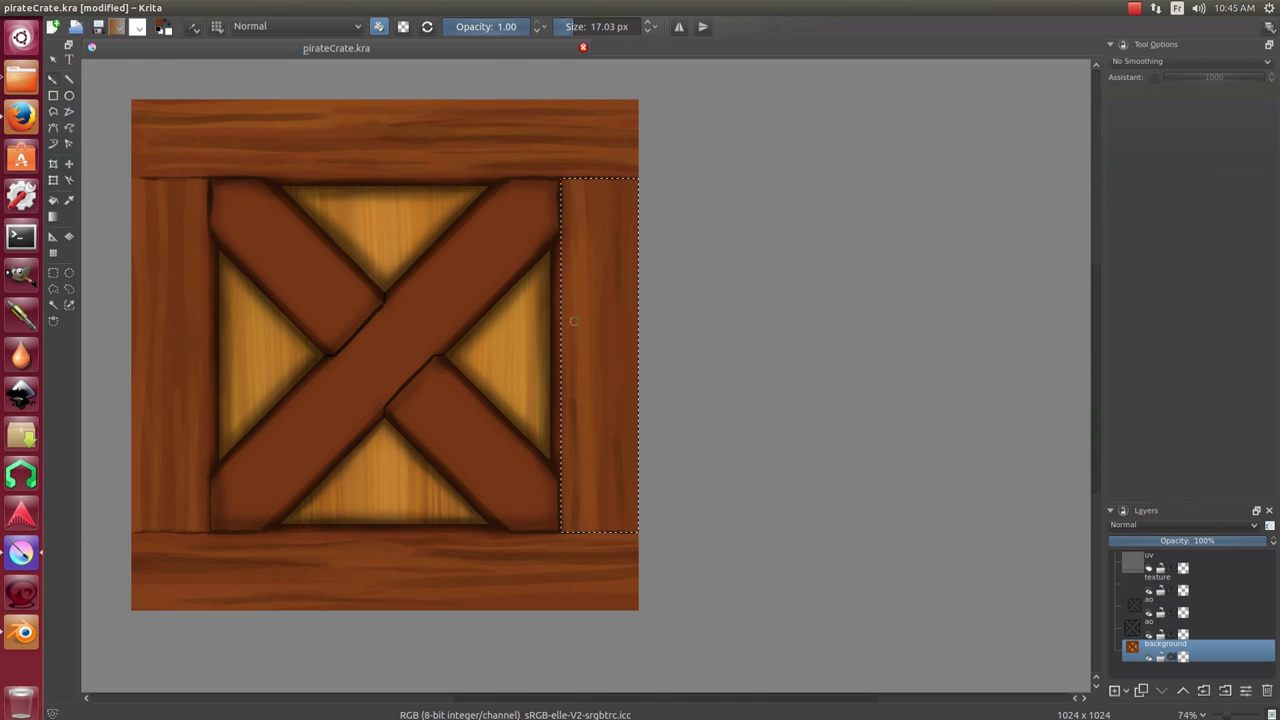
pyautogui.hotkey('ctrl', 'shift', 'a')
pyautogui.scroll(1, 637, 311)
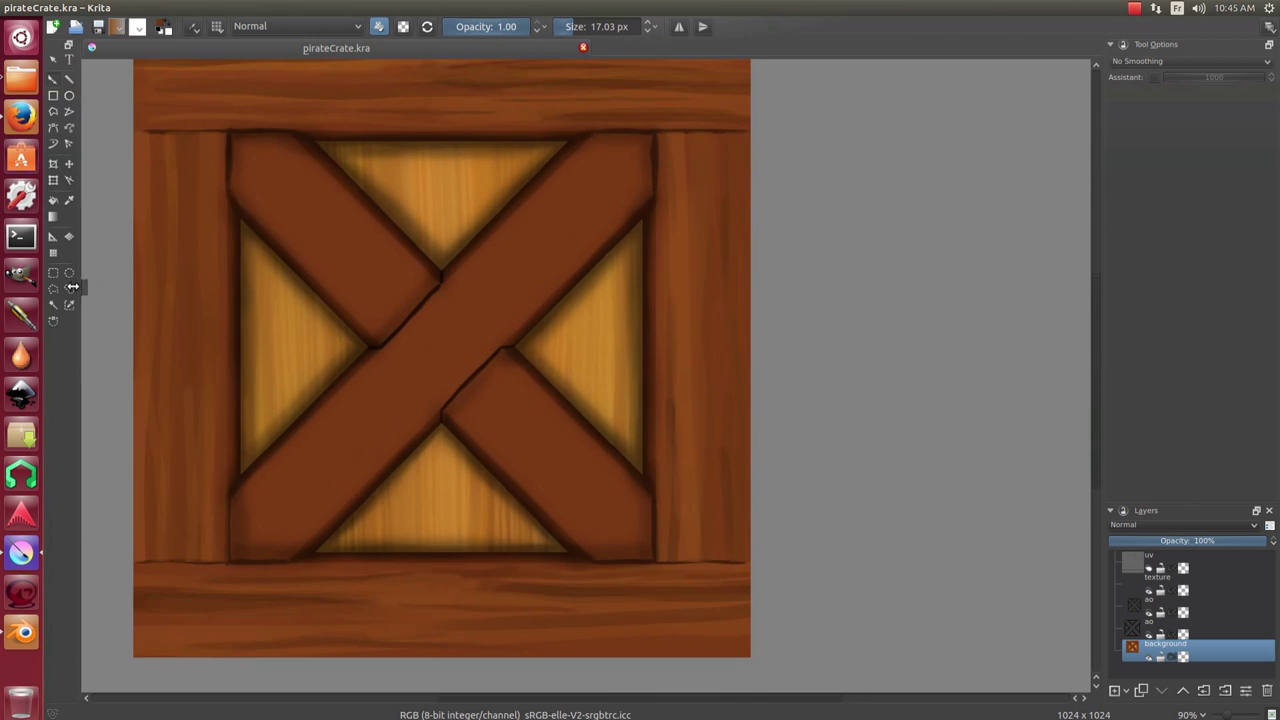
# Outline the long diagonal brace with a polygonal selection and switch back to the brush.
pyautogui.click(53, 288)
pyautogui.click(289, 562)
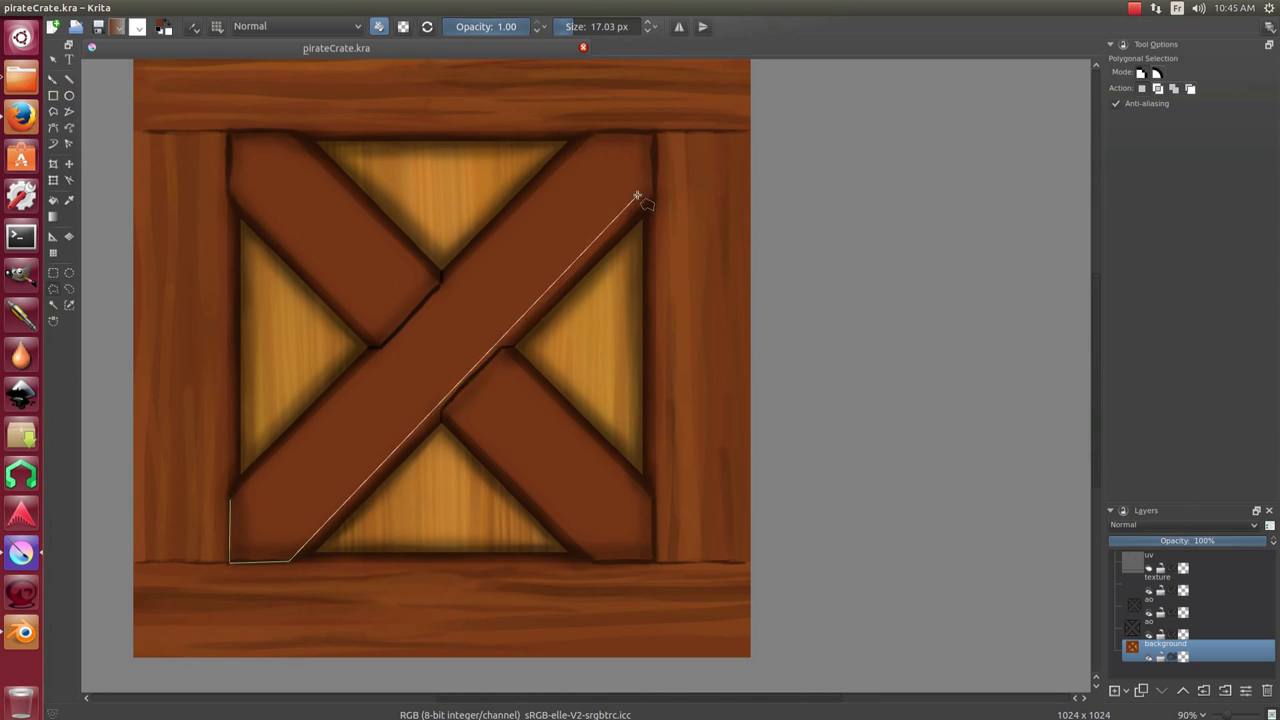
pyautogui.click(652, 195)
pyautogui.click(230, 500)
pyautogui.rightClick(357, 369)
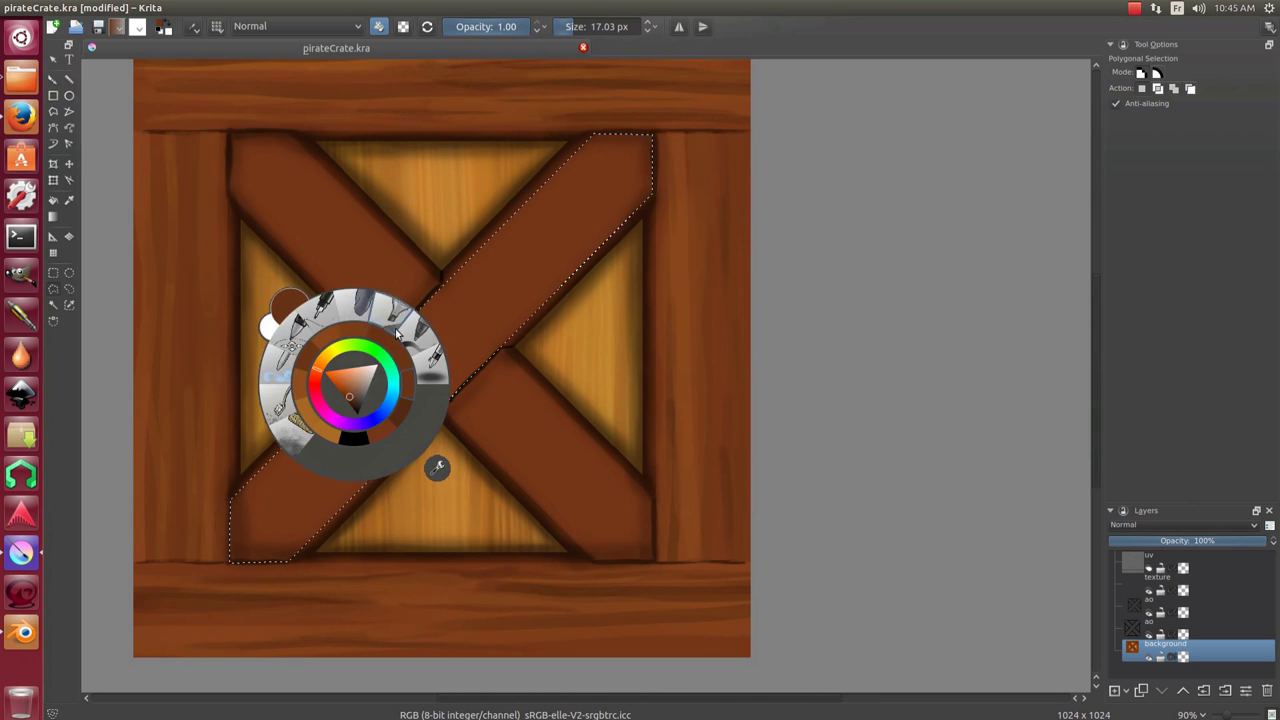
pyautogui.click(437, 460)
# Paint fine lengthwise grain streaks along the diagonal brace, then clear the selection.
pyautogui.scroll(-1, 257, 498)
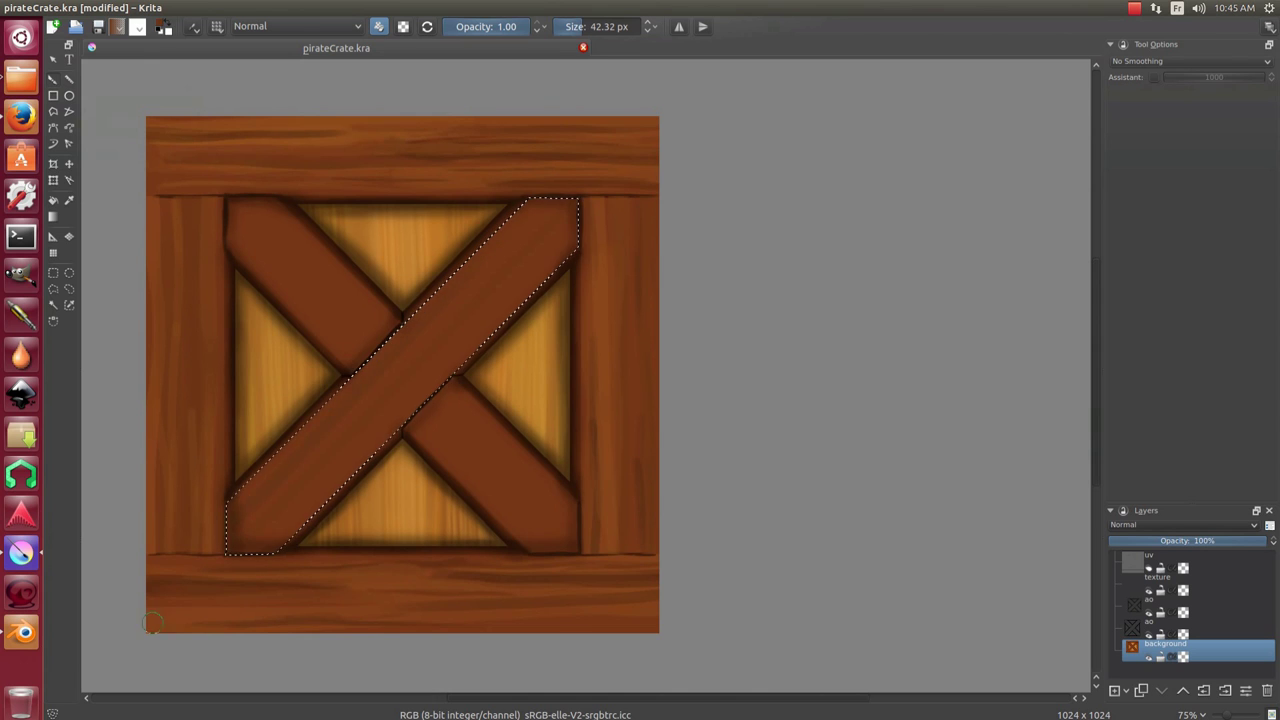
pyautogui.press('[')
pyautogui.press('[')
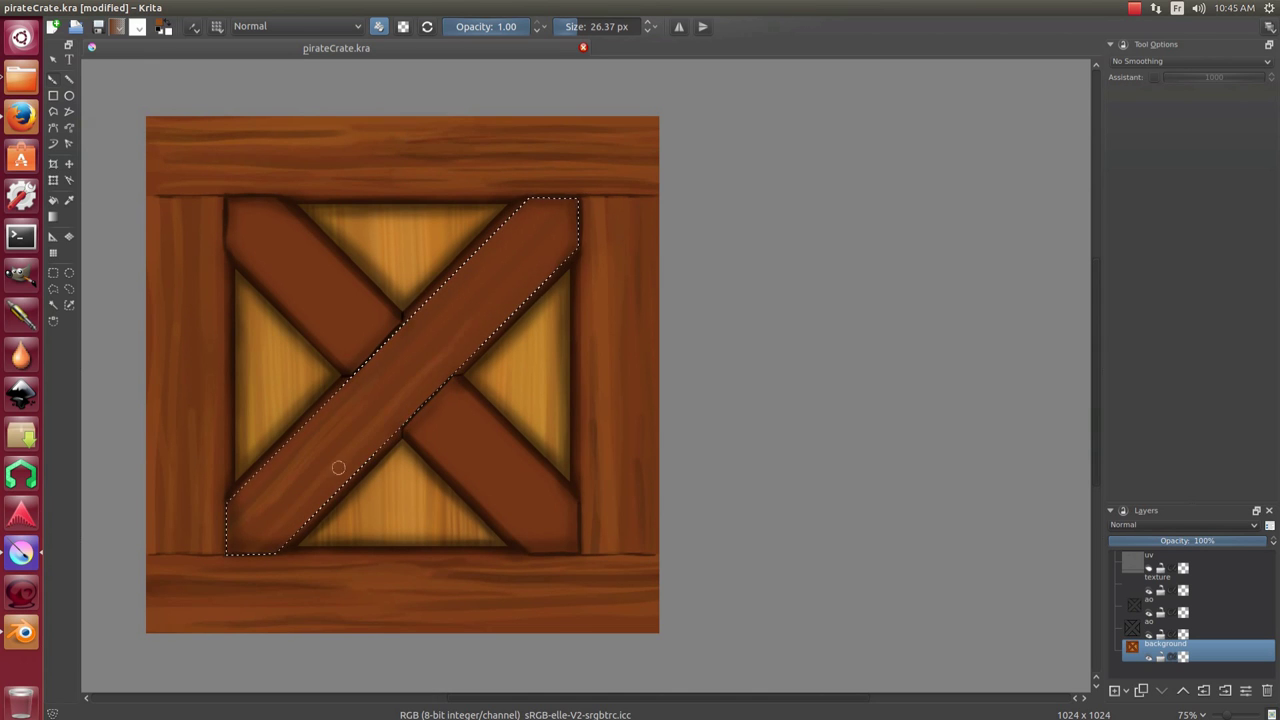
pyautogui.press(']')
pyautogui.press(']')
pyautogui.press(']')
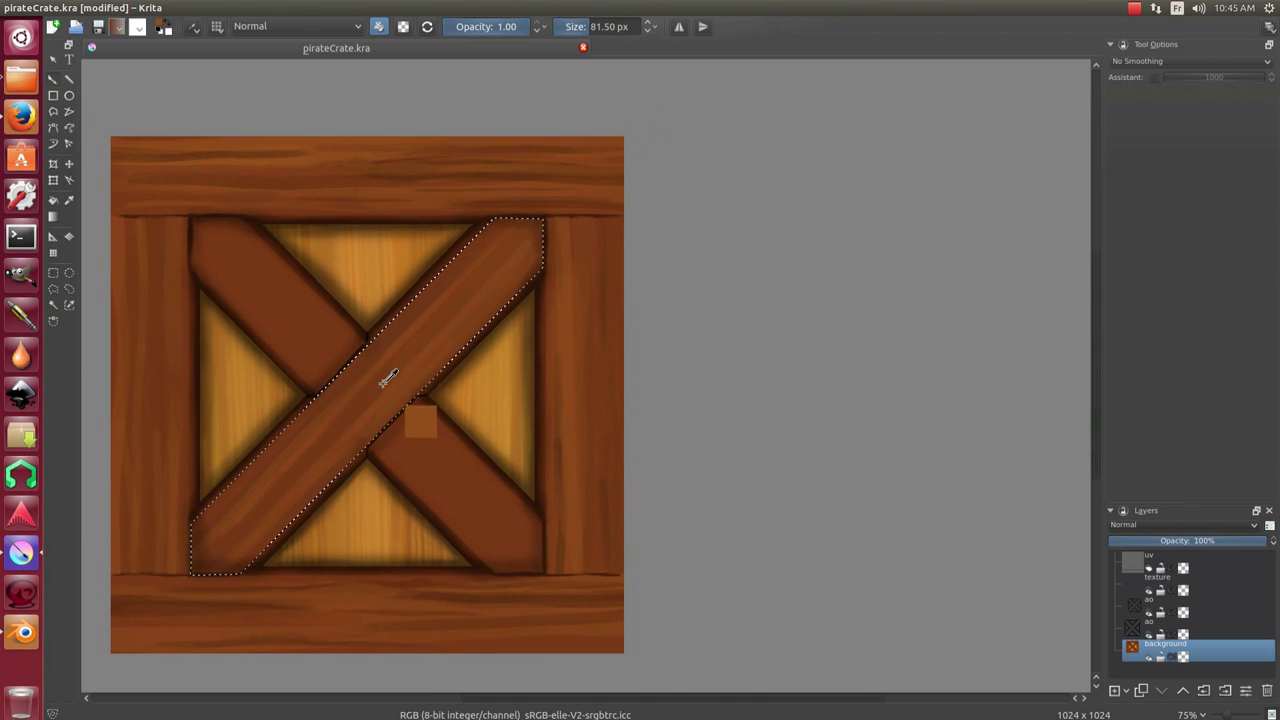
pyautogui.press('[')
pyautogui.press('[')
pyautogui.press('[')
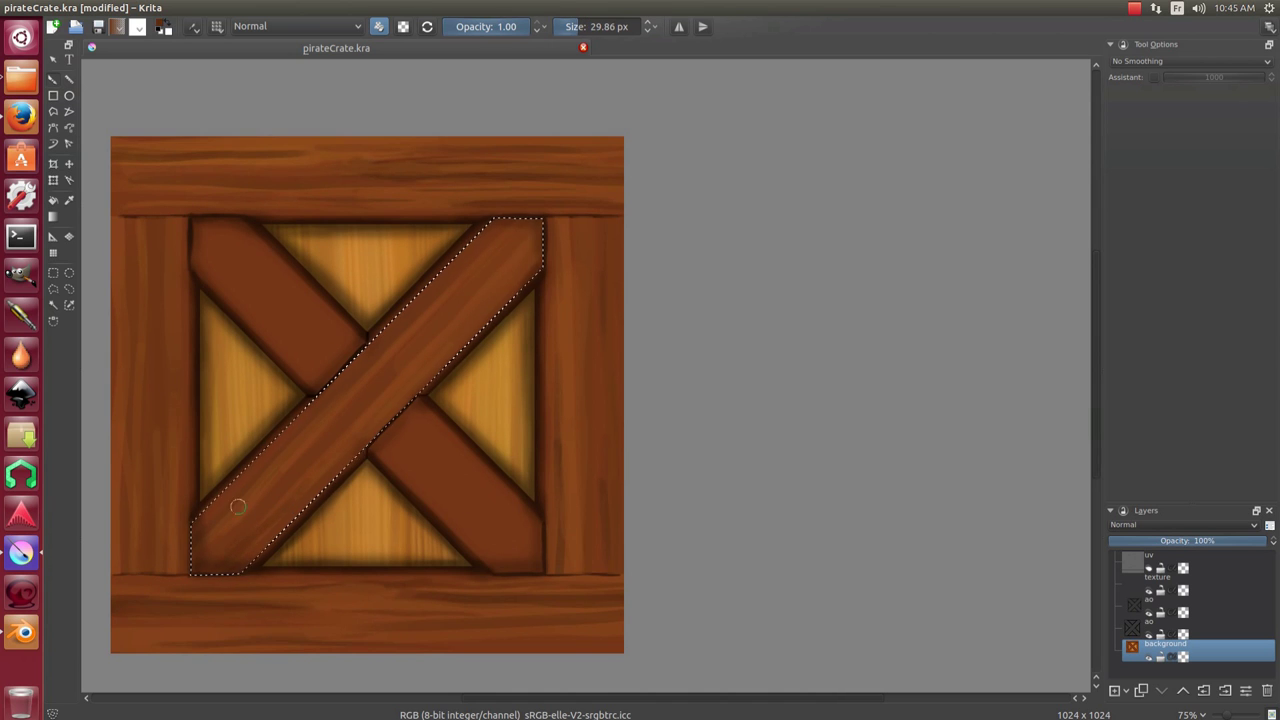
pyautogui.scroll(2, 506, 277)
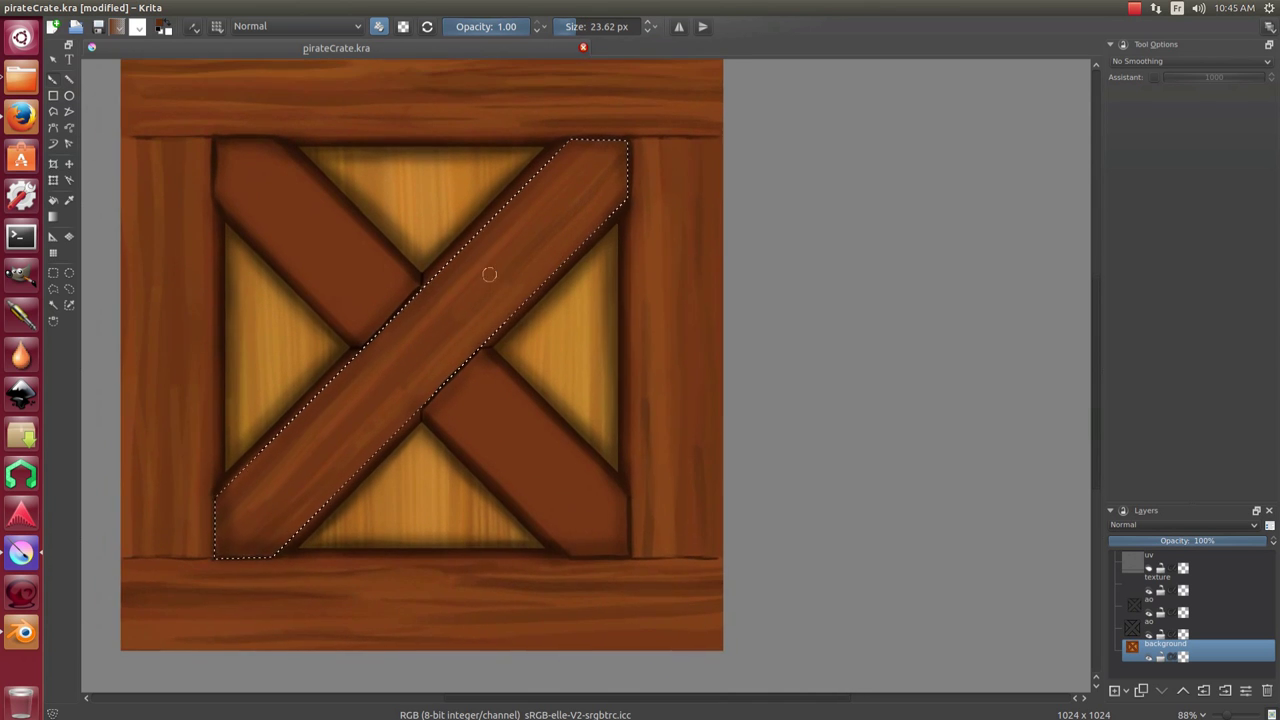
pyautogui.scroll(2, 482, 281)
pyautogui.press('[')
pyautogui.press('[')
pyautogui.press('[')
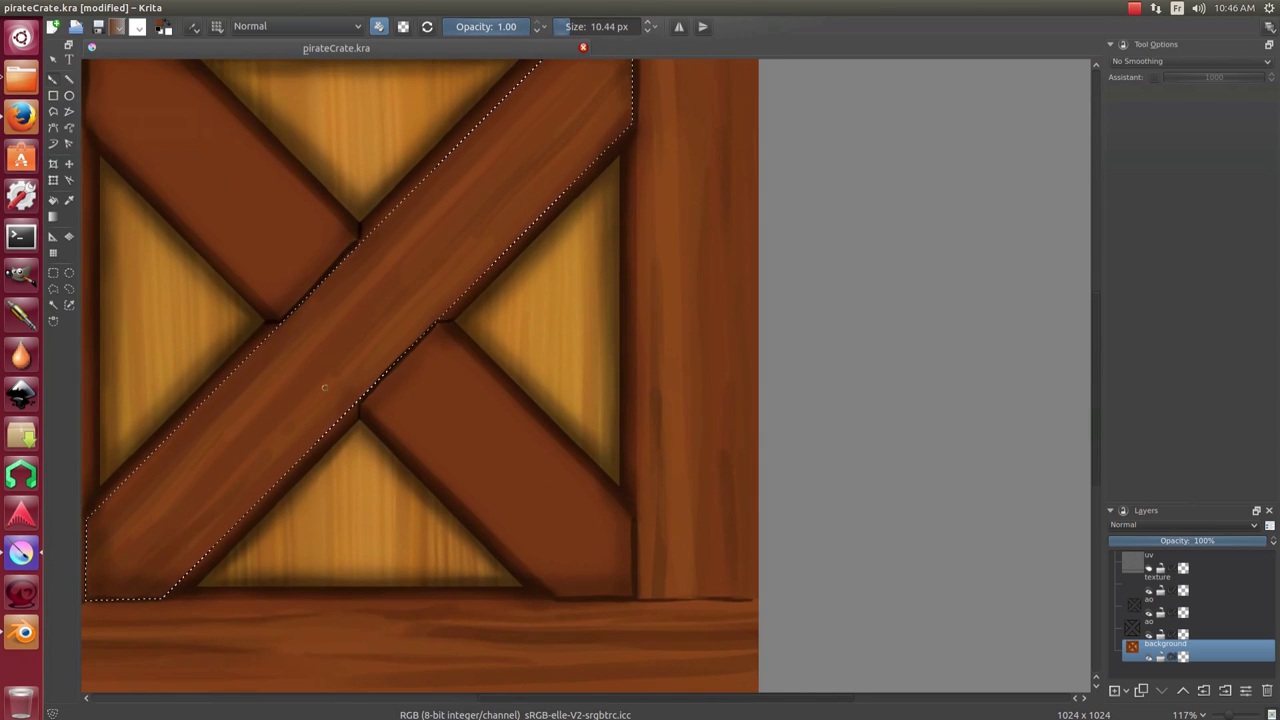
pyautogui.scroll(-5, 541, 189)
pyautogui.hotkey('ctrl', 'shift', 'a')
pyautogui.scroll(2, 563, 343)
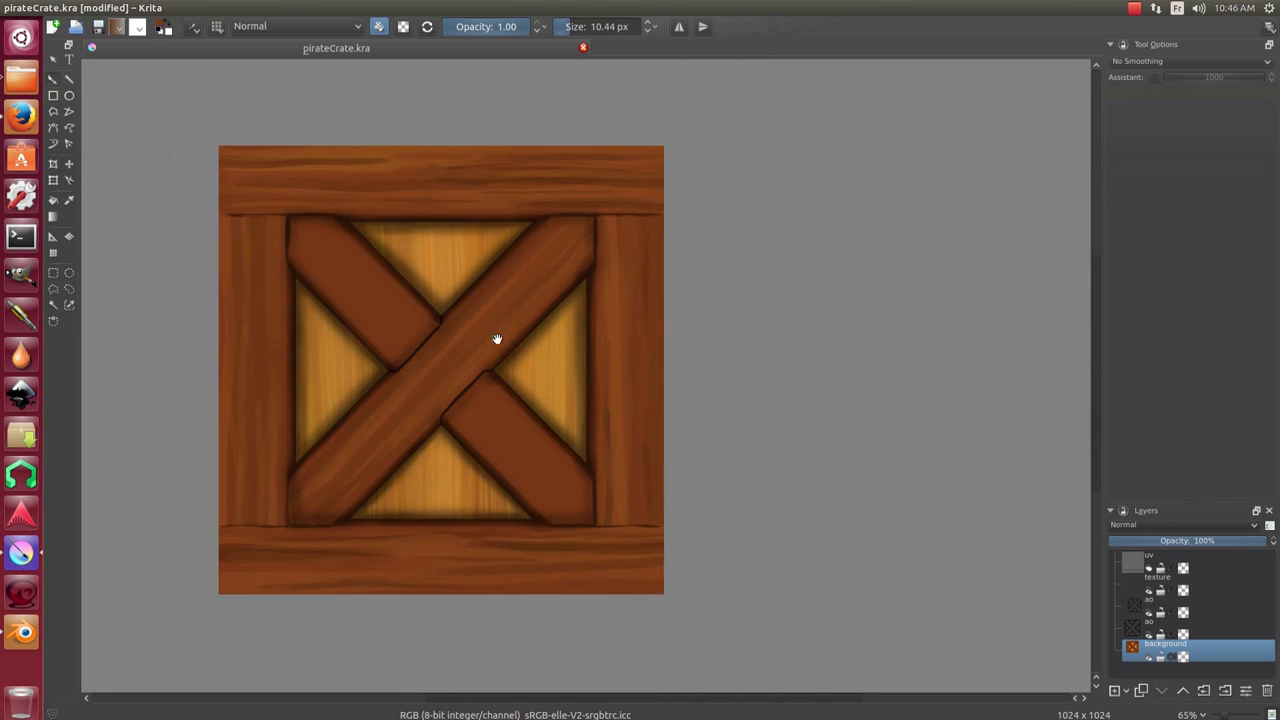
pyautogui.scroll(2, 494, 340)
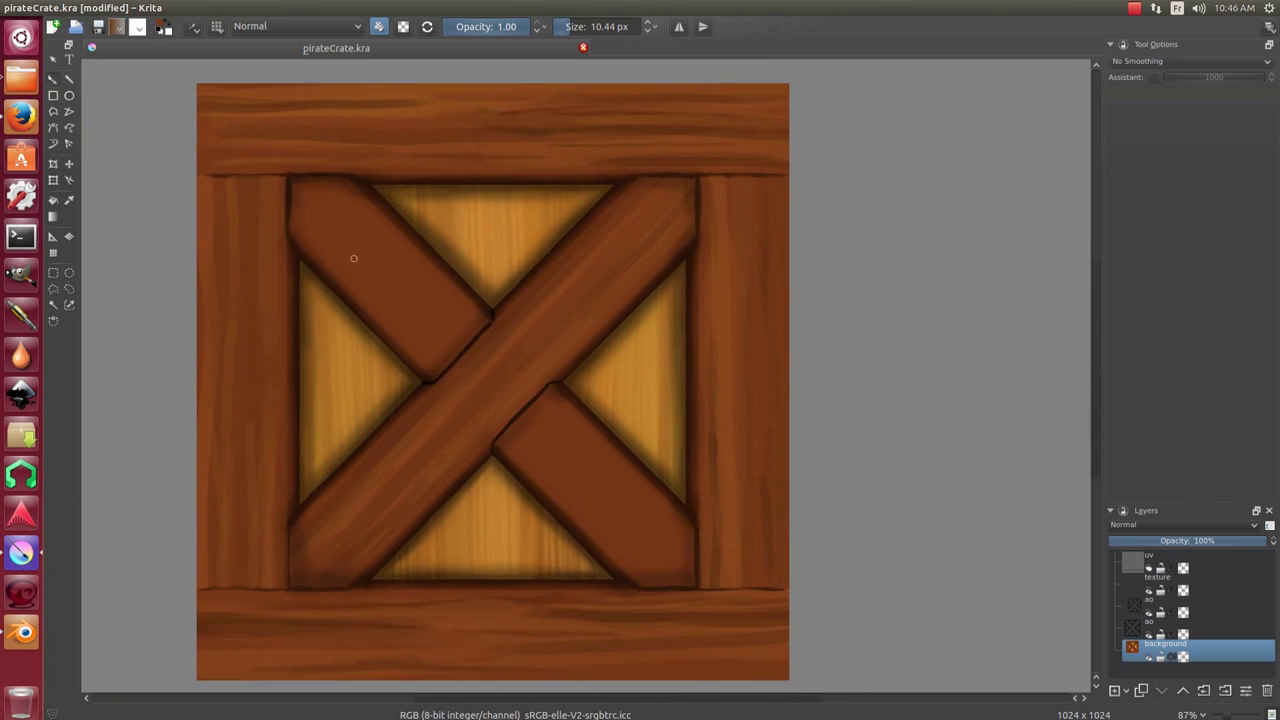
# Outline the upper-left short brace piece and pick the basic round brush for it.
pyautogui.click(68, 285)
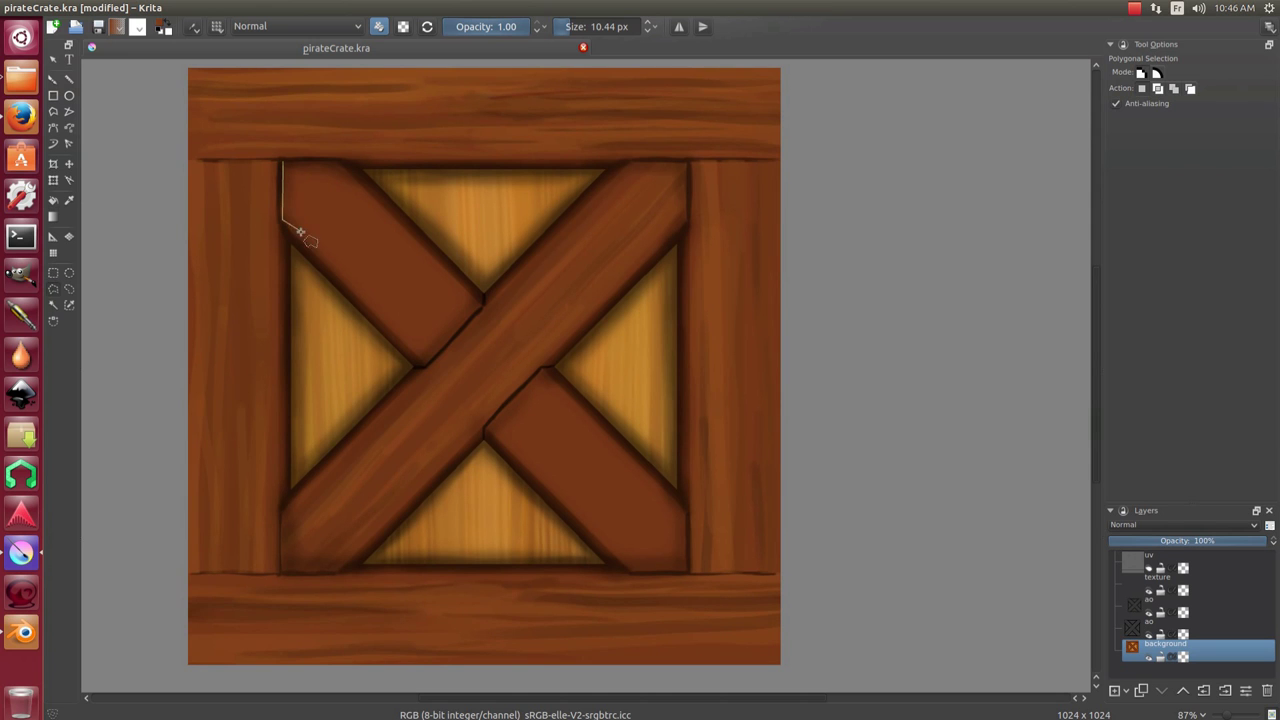
pyautogui.click(287, 155)
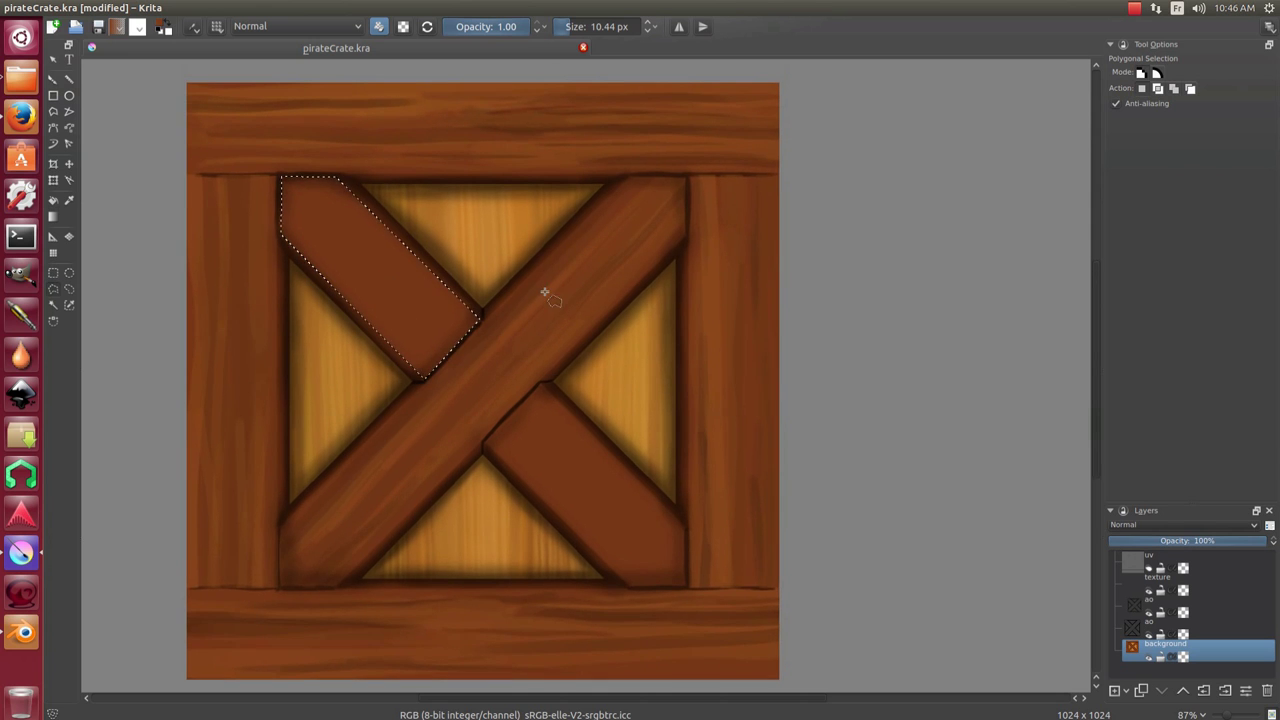
pyautogui.press('b')
pyautogui.scroll(2, 557, 229)
pyautogui.rightClick(515, 290)
pyautogui.click(581, 254)
pyautogui.scroll(-2, 329, 266)
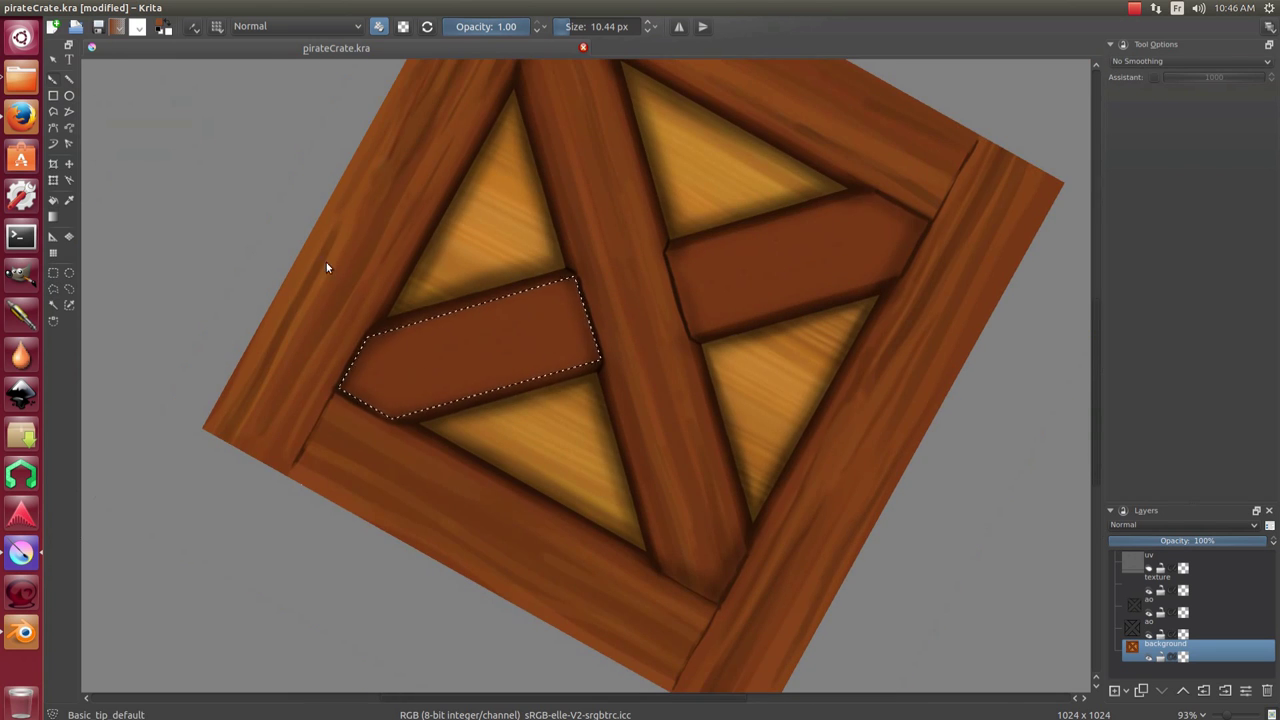
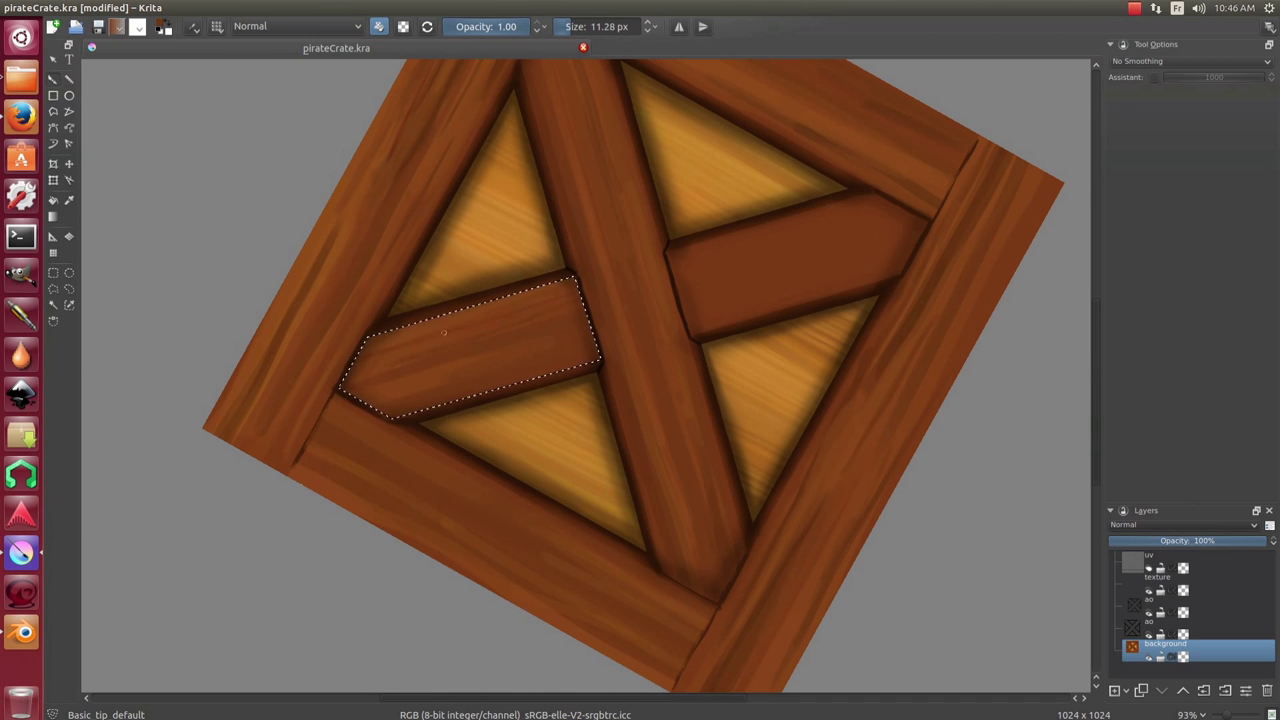
# Clear the old selection and polygon-select the right crossbar plank.
pyautogui.scroll(1, 566, 334)
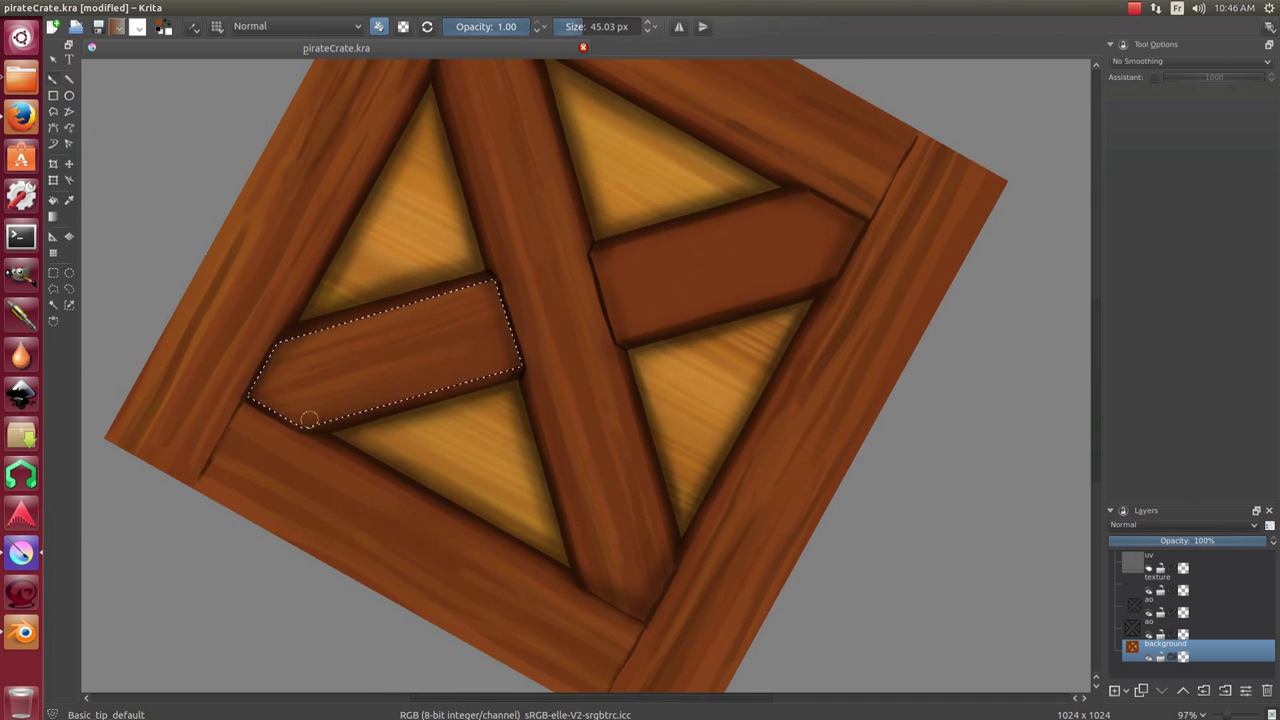
pyautogui.moveTo(423, 354); pyautogui.dragTo(276, 386)
pyautogui.scroll(-2, 566, 374)
pyautogui.click(53, 289)
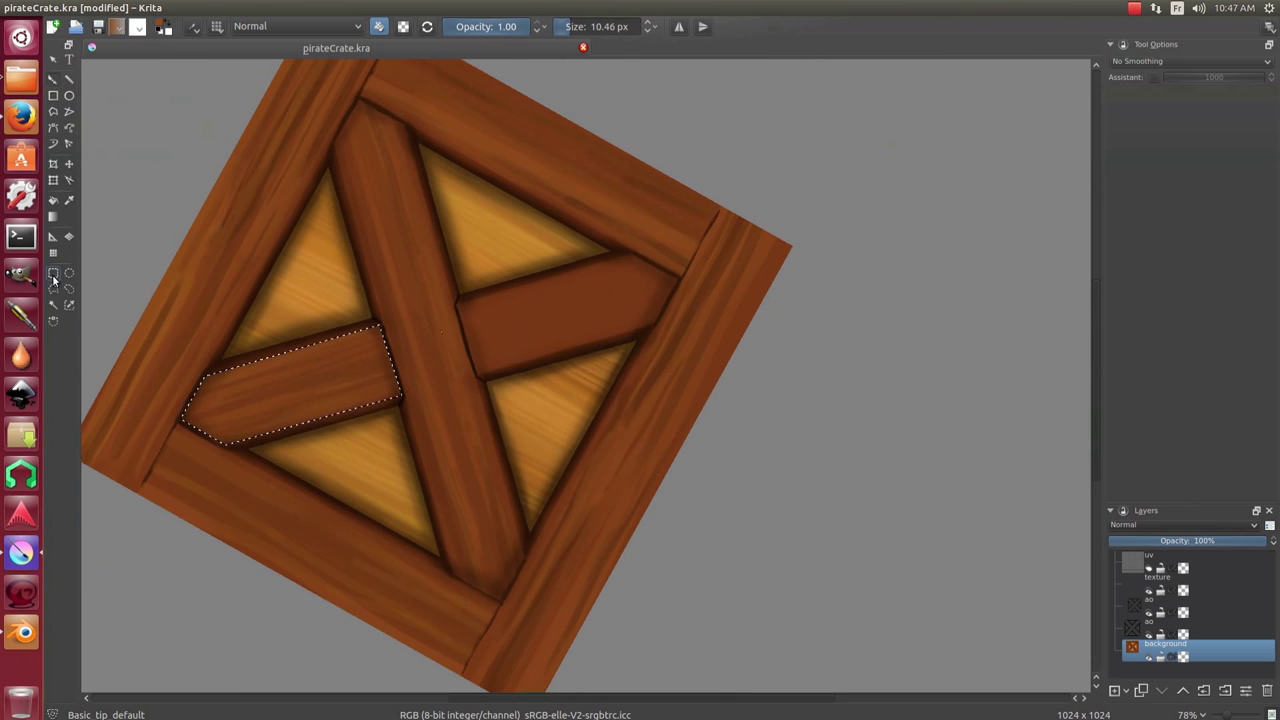
pyautogui.hotkey('ctrl', 'shift', 'a')
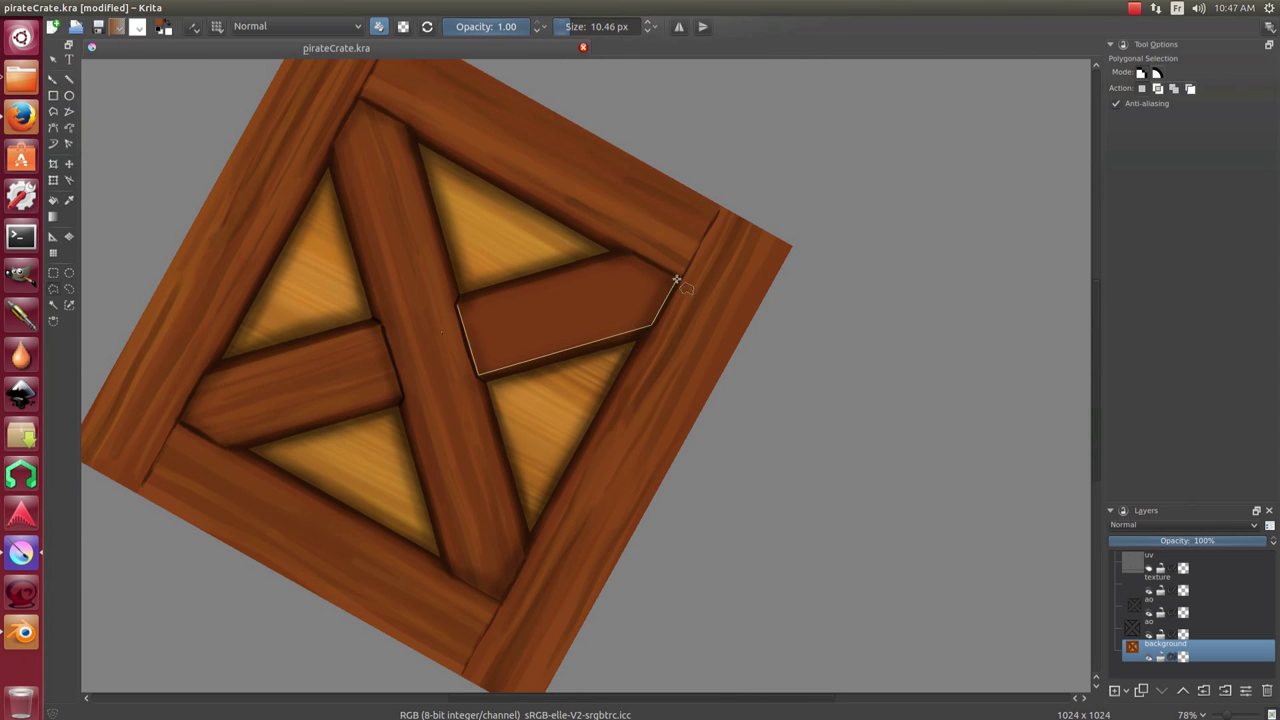
pyautogui.click(458, 302)
pyautogui.scroll(2, 508, 337)
# Paint wood-grain streaks inside the selected right plank with an enlarged brush.
pyautogui.press('b')
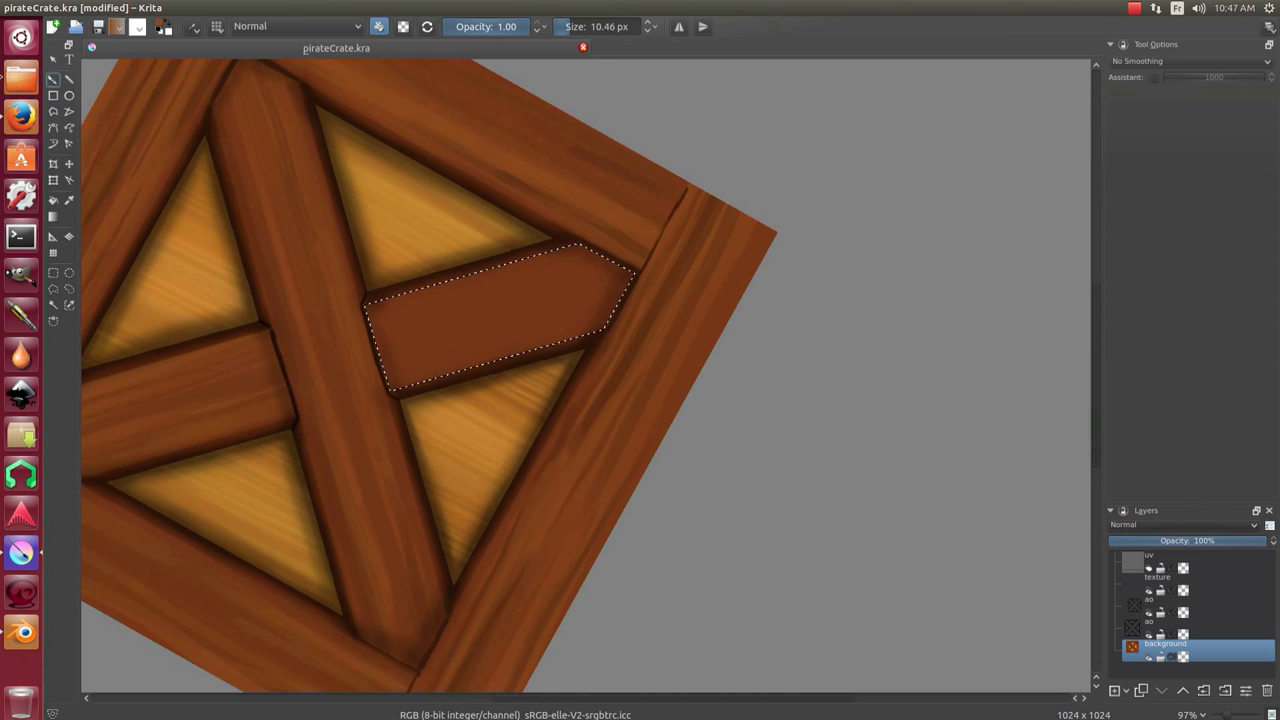
pyautogui.moveTo(156, 350); pyautogui.dragTo(226, 330)
pyautogui.moveTo(497, 251); pyautogui.dragTo(623, 232)
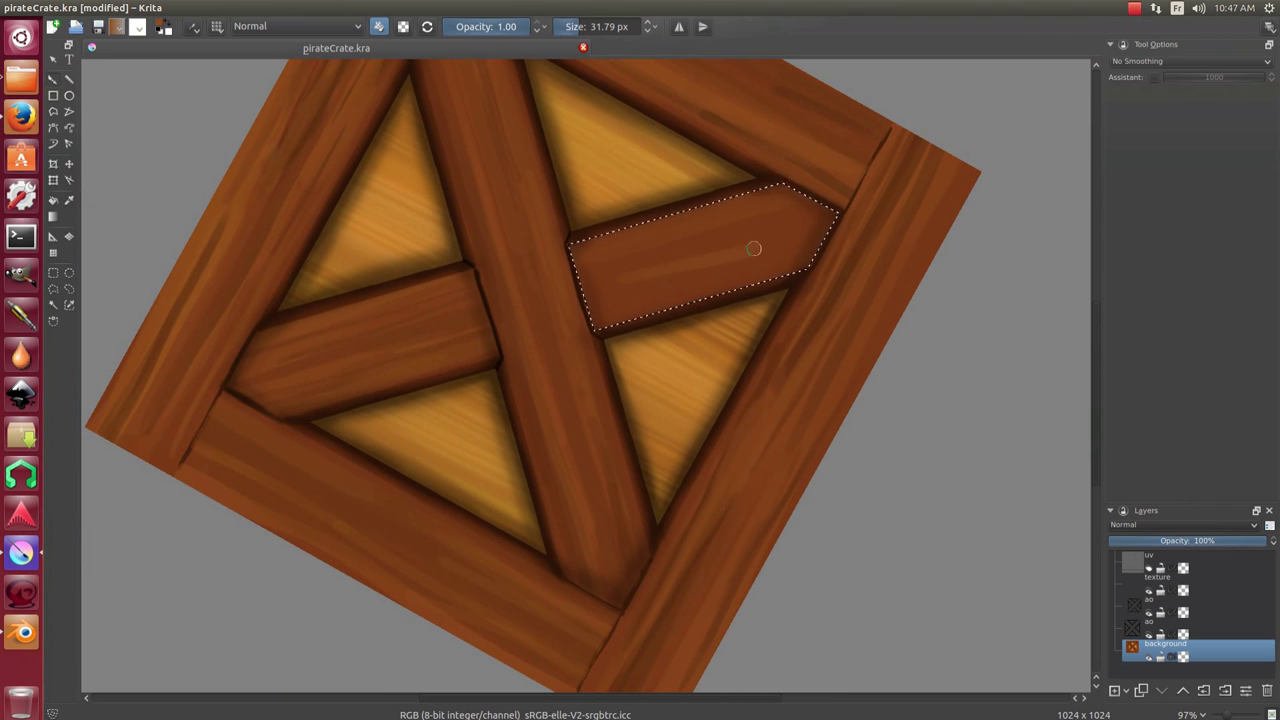
pyautogui.moveTo(700, 274)
pyautogui.mouseDown()
pyautogui.moveTo(742, 274)
pyautogui.moveTo(573, 304)
pyautogui.mouseUp()
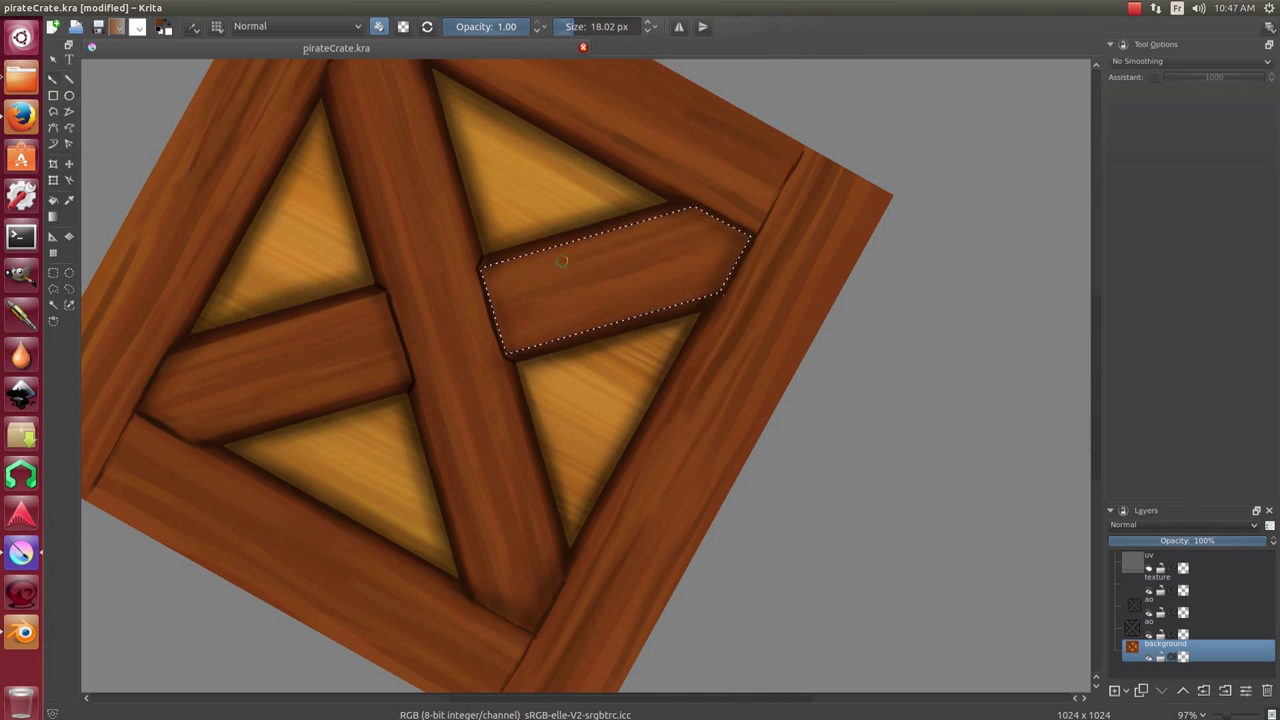
pyautogui.moveTo(608, 239); pyautogui.dragTo(585, 239)
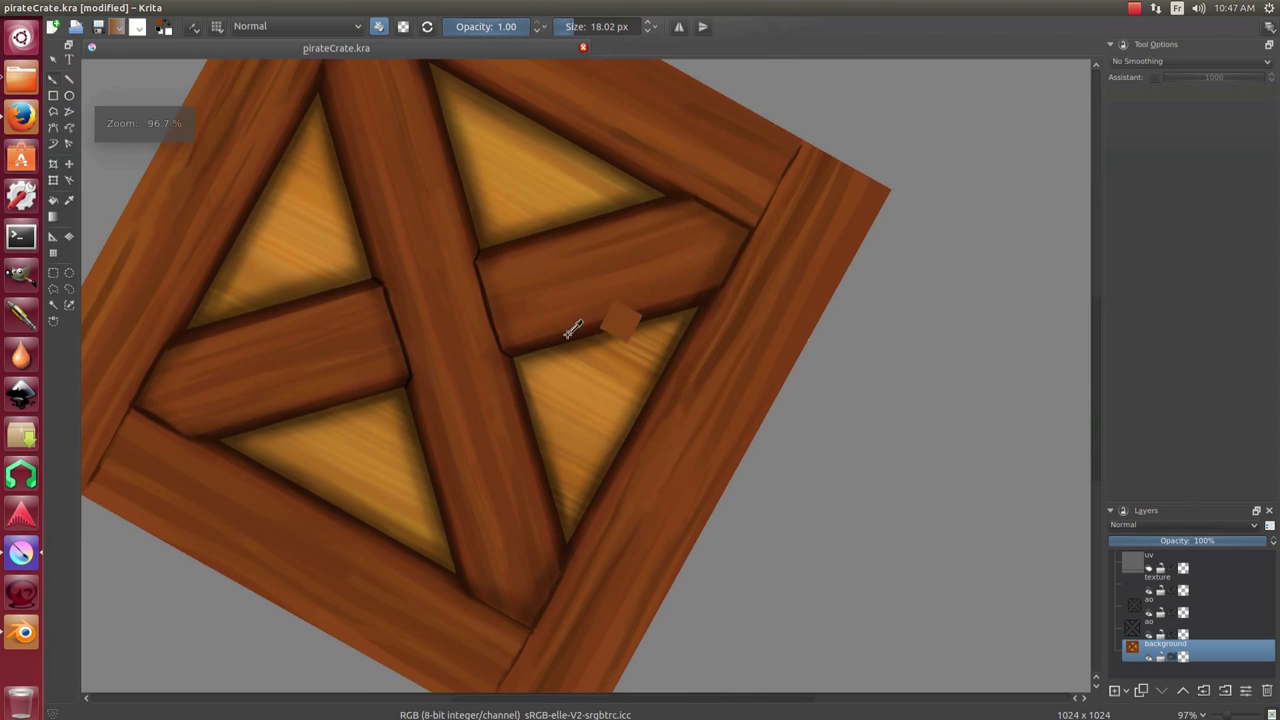
pyautogui.click(778, 307)
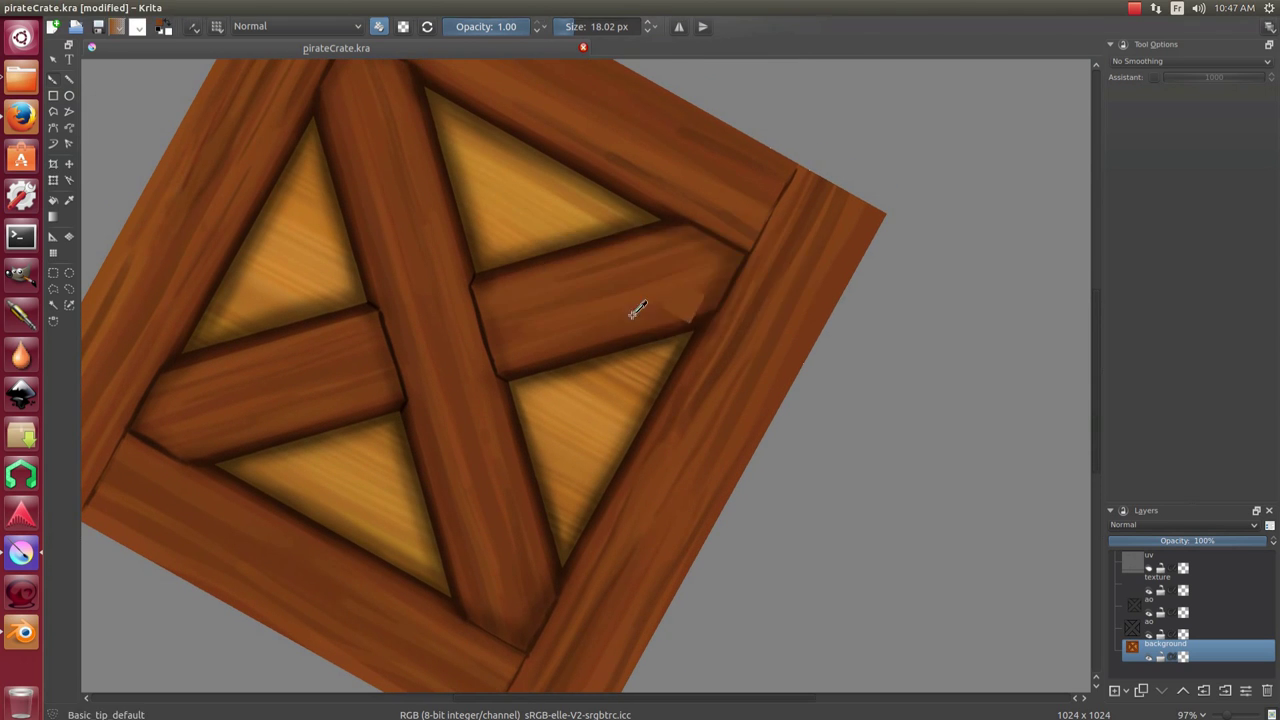
pyautogui.scroll(-2, 640, 320)
pyautogui.press('5')
# Export the texture as PNG, overwriting pirateCrate.png, then return to Blender.
pyautogui.hotkey('ctrl', 'z')
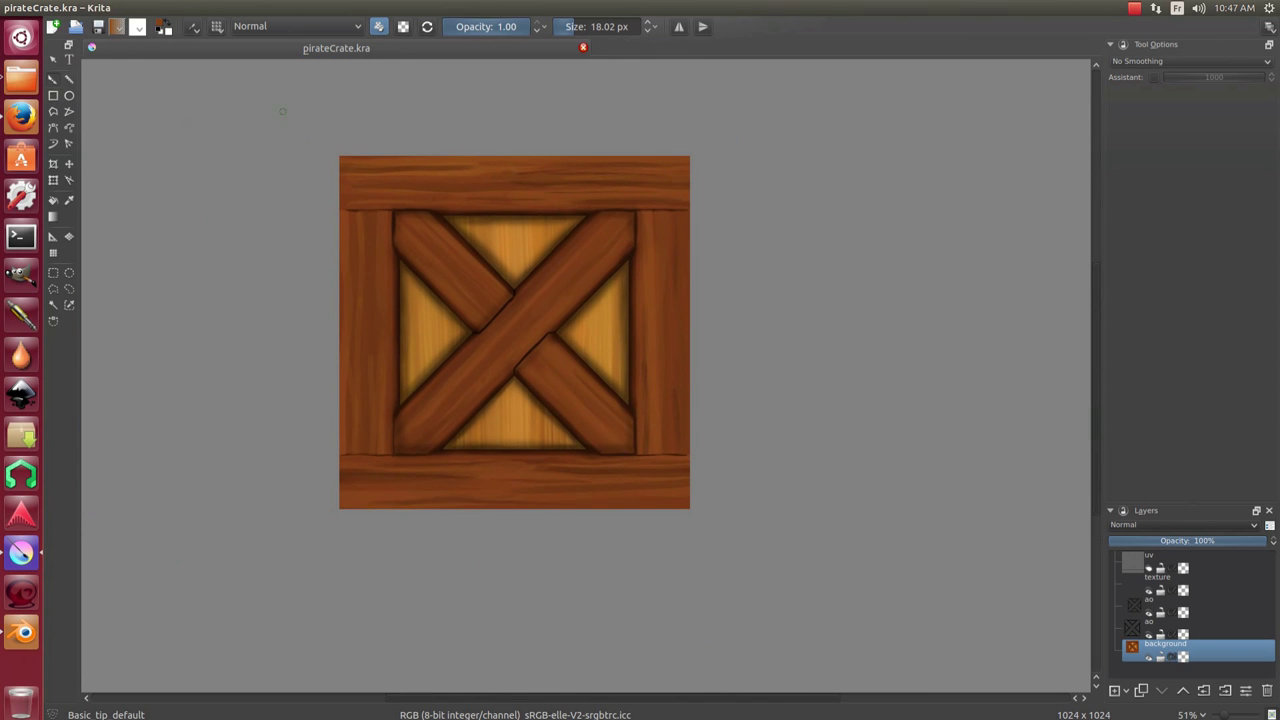
pyautogui.click(58, 8)
pyautogui.click(100, 126)
pyautogui.click(629, 436)
pyautogui.click(629, 454)
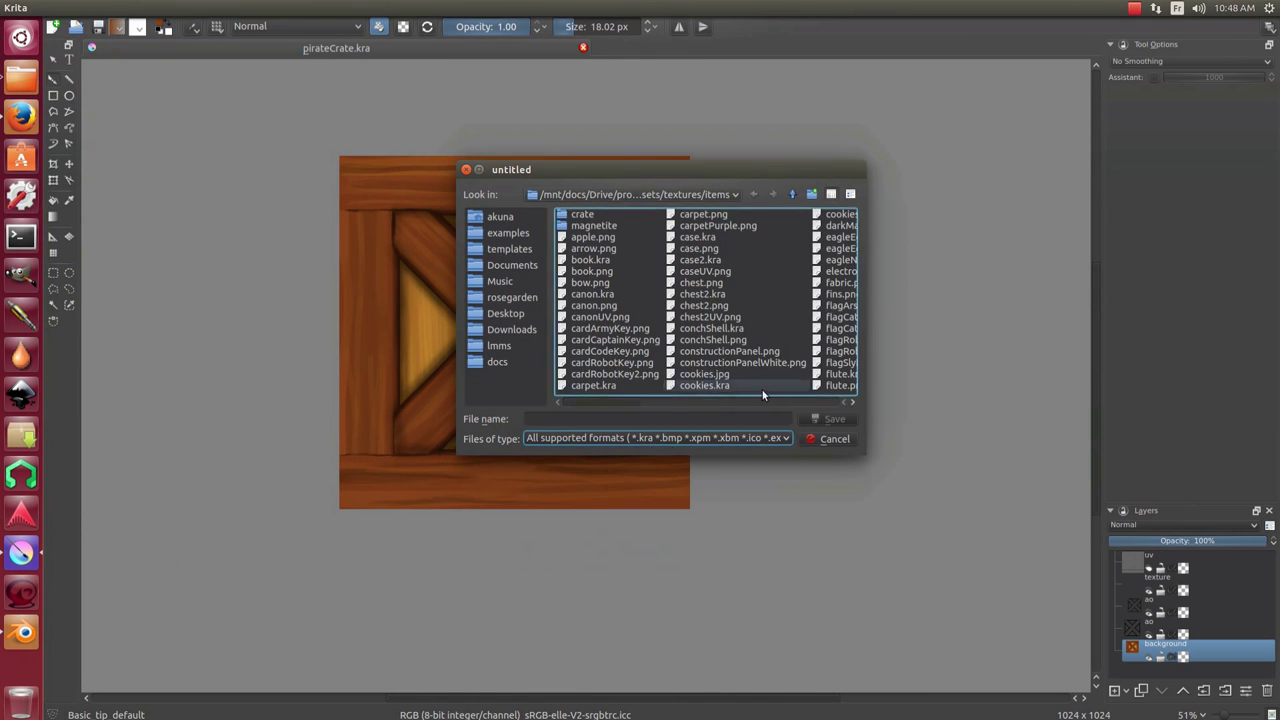
pyautogui.doubleClick(719, 393)
pyautogui.click(735, 314)
pyautogui.click(716, 443)
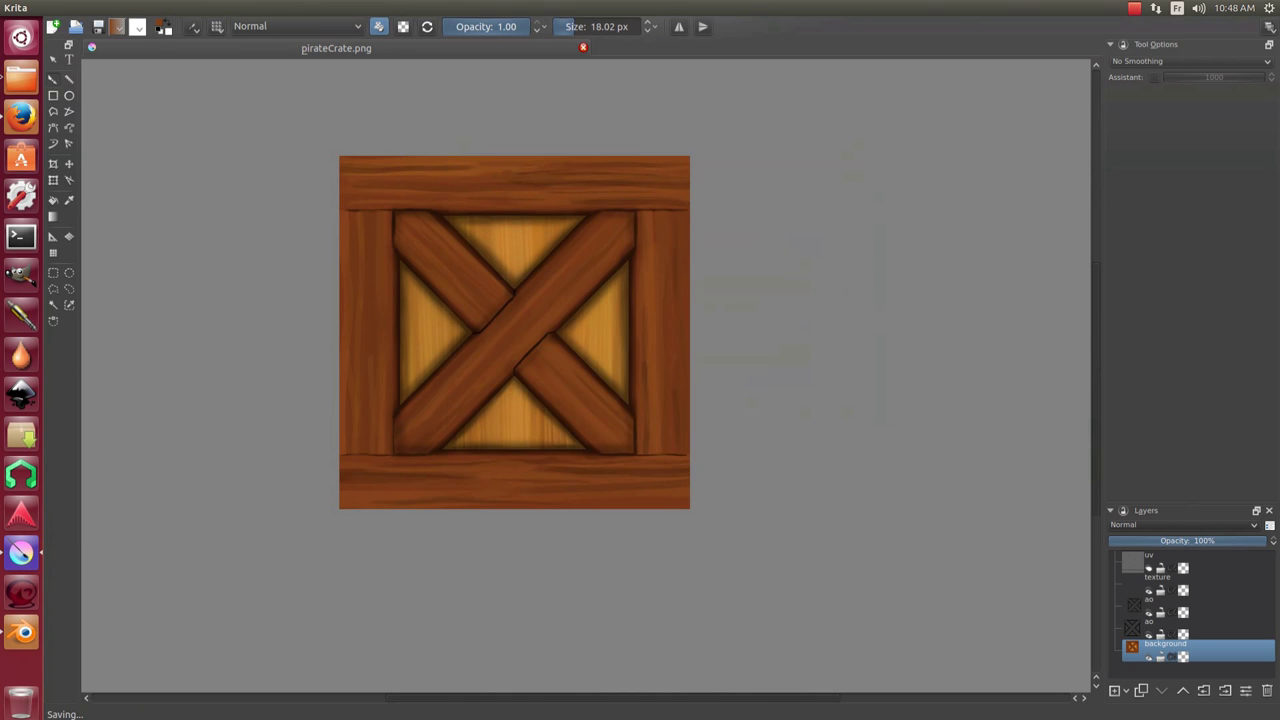
pyautogui.click(21, 632)
pyautogui.click(630, 652)
# Reload the crate texture and move the stray extra cube to another layer.
pyautogui.click(652, 599)
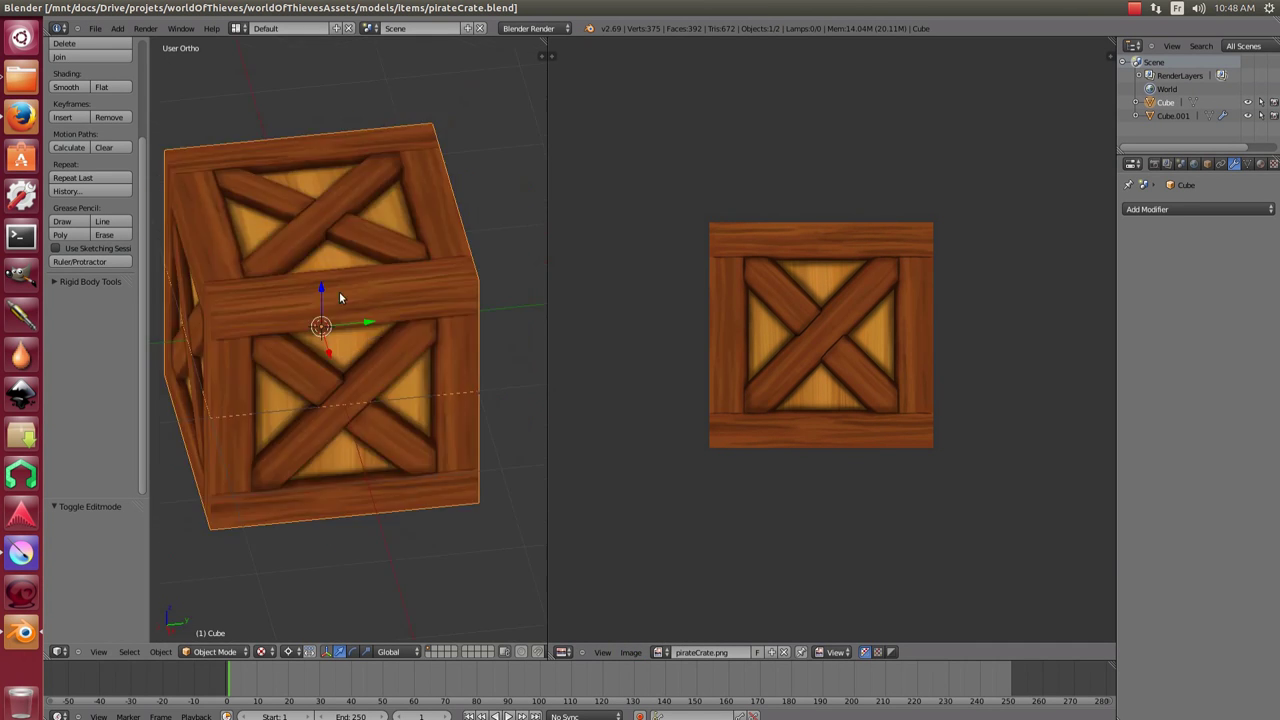
pyautogui.scroll(-3, 300, 330)
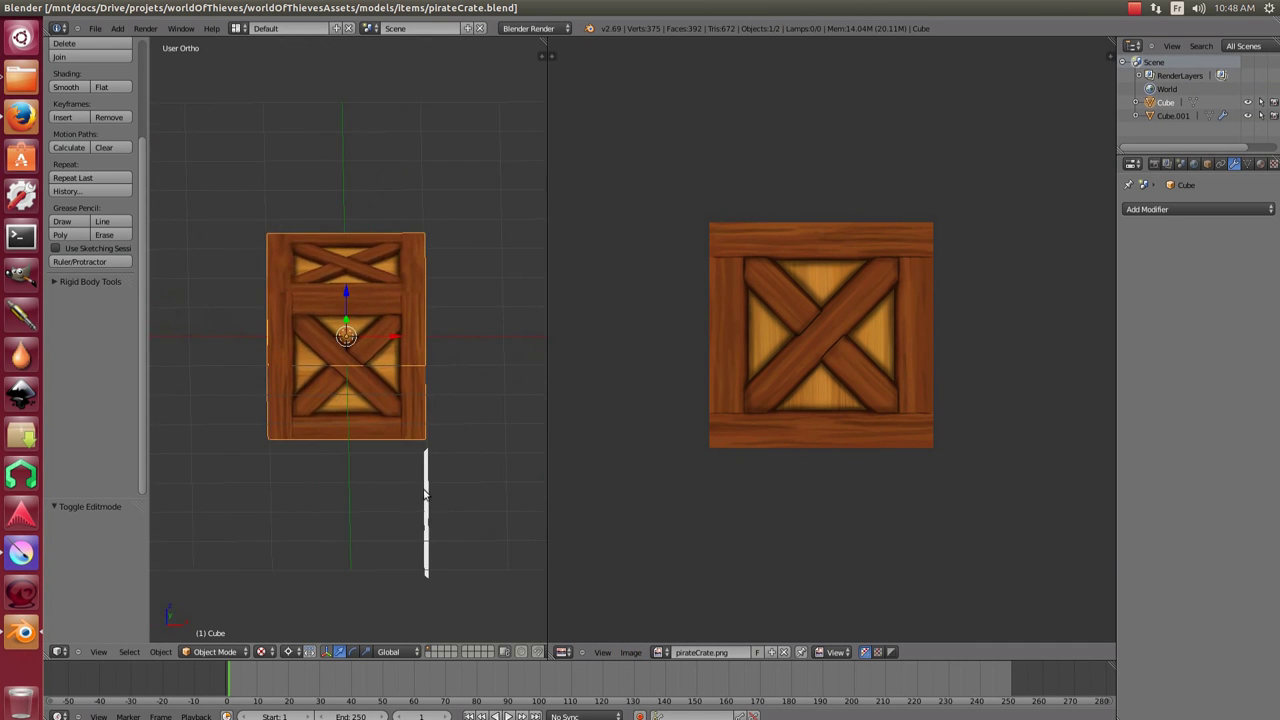
pyautogui.press('m')
pyautogui.click(457, 460)
# Rename the crate cube to pirateCrate in Object properties and orbit around it.
pyautogui.rightClick(323, 381)
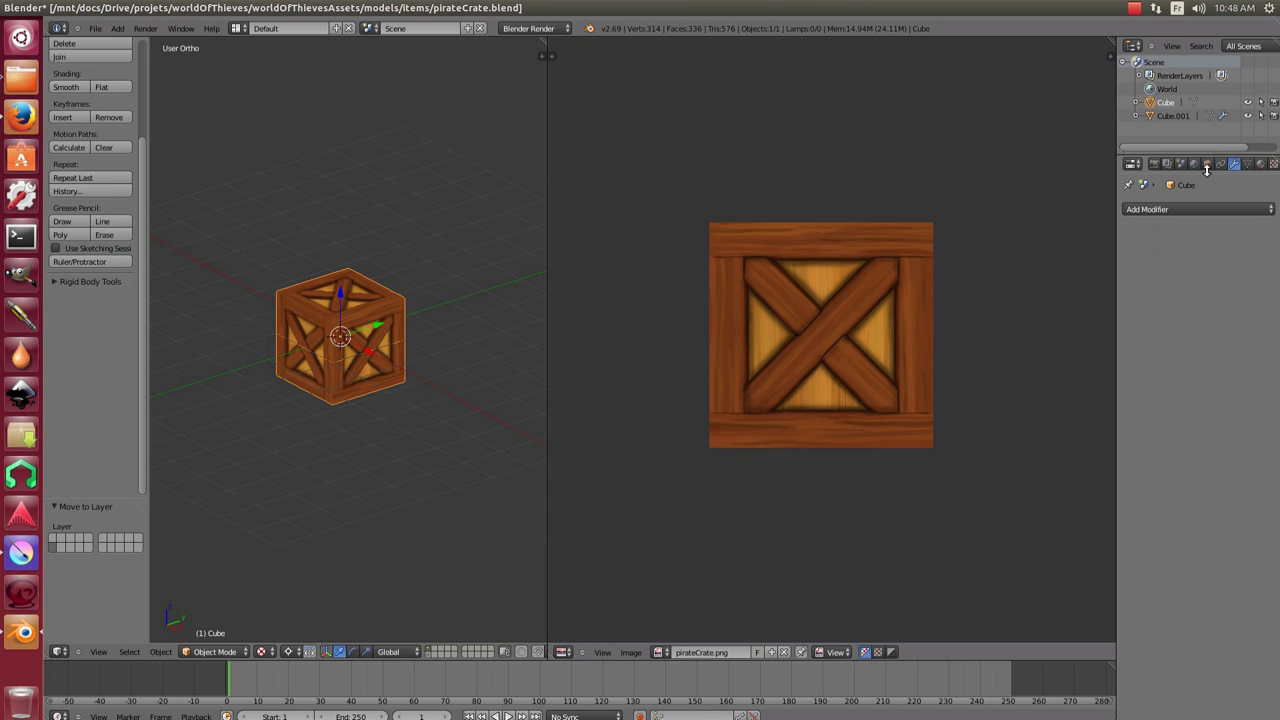
pyautogui.click(1207, 163)
pyautogui.click(1191, 208)
pyautogui.press('Return')
pyautogui.scroll(6, 337, 323)
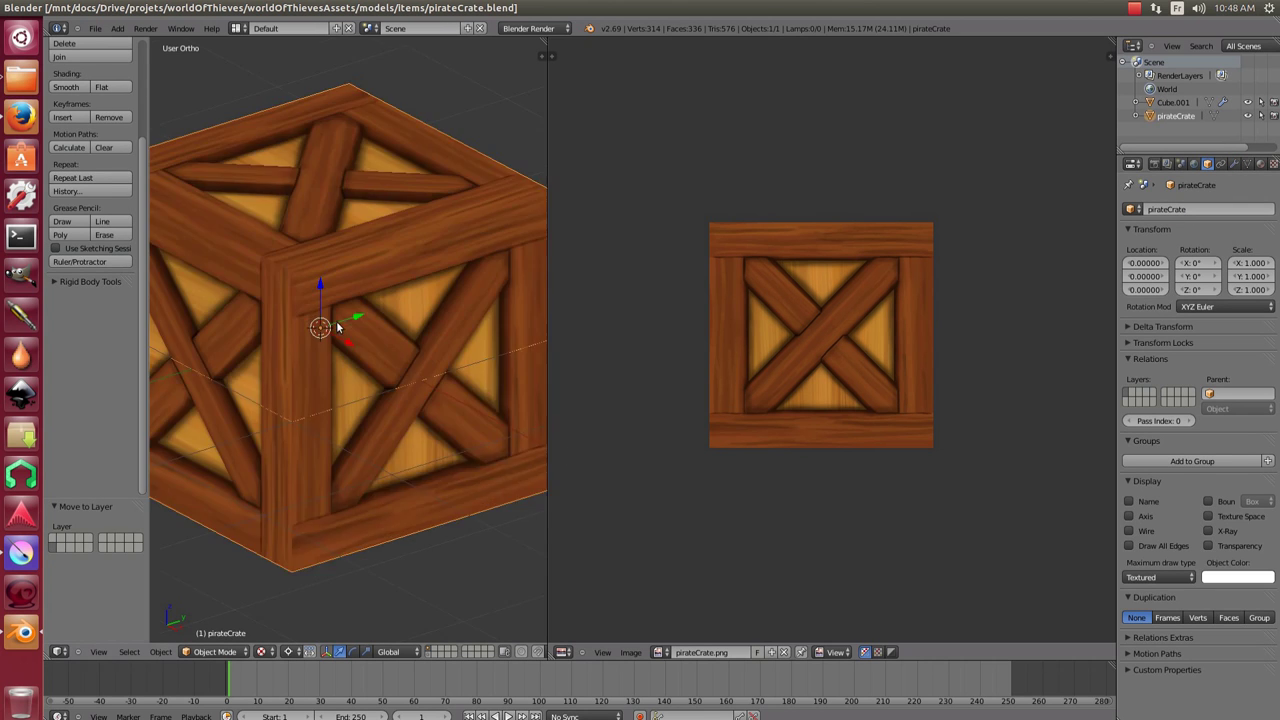
pyautogui.moveTo(462, 452); pyautogui.dragTo(688, 500)
pyautogui.moveTo(494, 334)
pyautogui.mouseDown()
pyautogui.moveTo(528, 365)
pyautogui.moveTo(313, 311)
pyautogui.mouseUp()
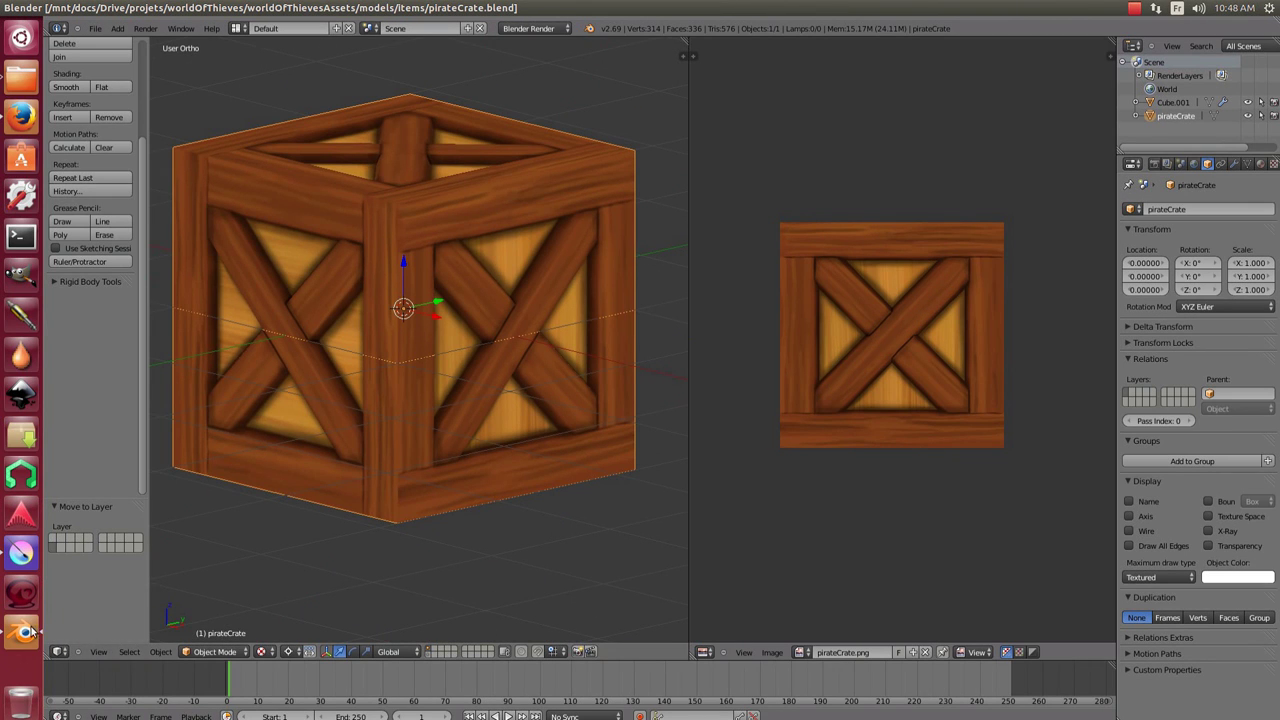
# Back in Krita, dismiss the save error and outline the lower-right crossbar plank on the background layer.
pyautogui.click(22, 553)
pyautogui.hotkey('ctrl', 's')
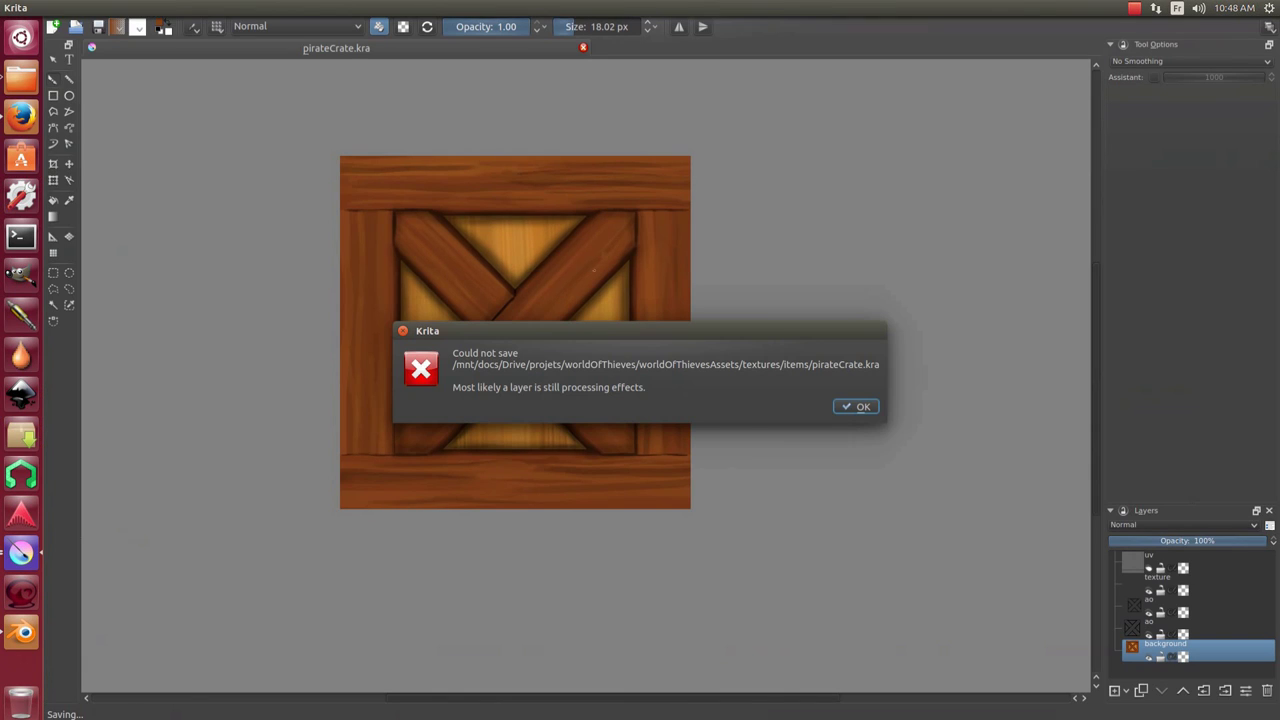
pyautogui.press('Return')
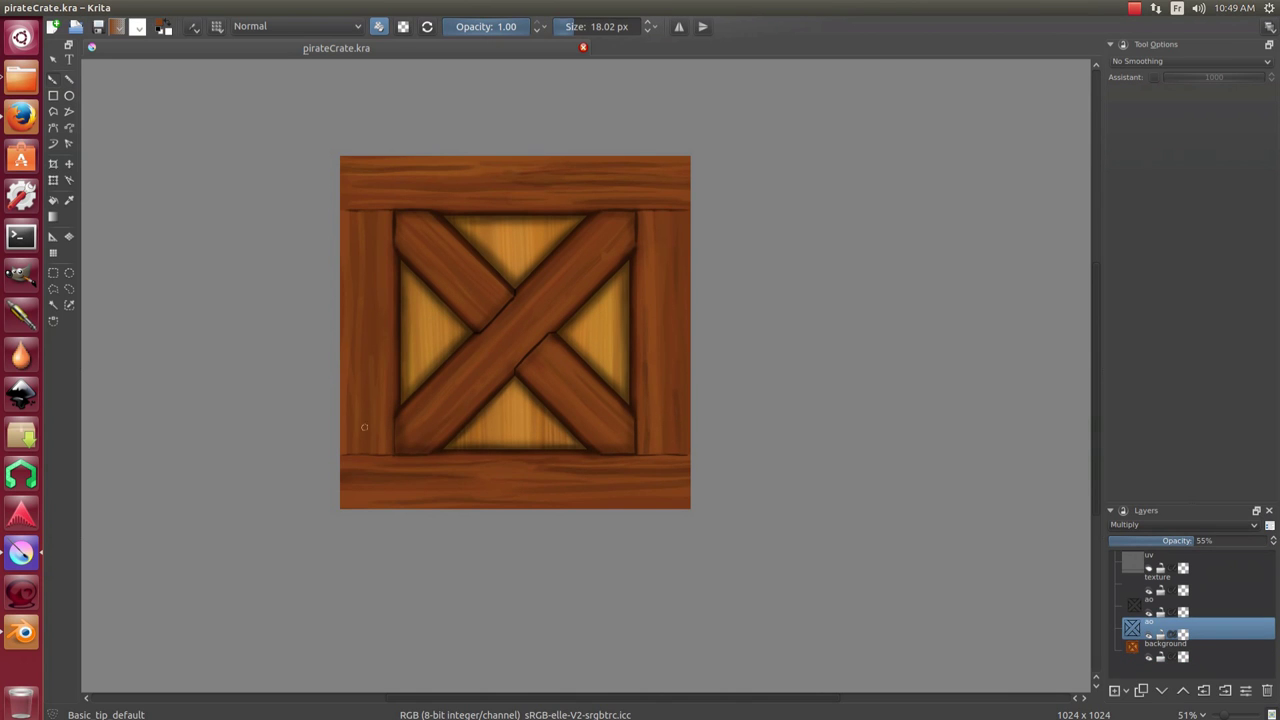
pyautogui.click(1206, 648)
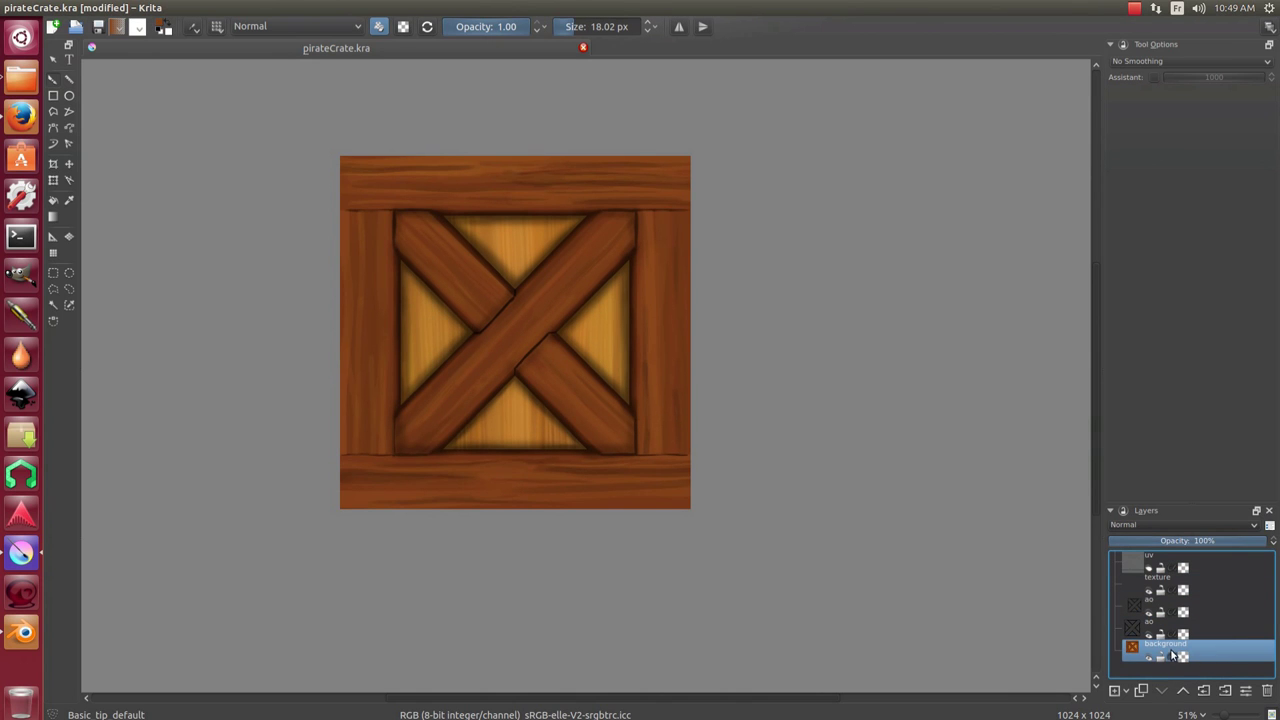
pyautogui.hotkey('ctrl', 'shift', 'd')
pyautogui.moveTo(842, 509); pyautogui.dragTo(660, 383)
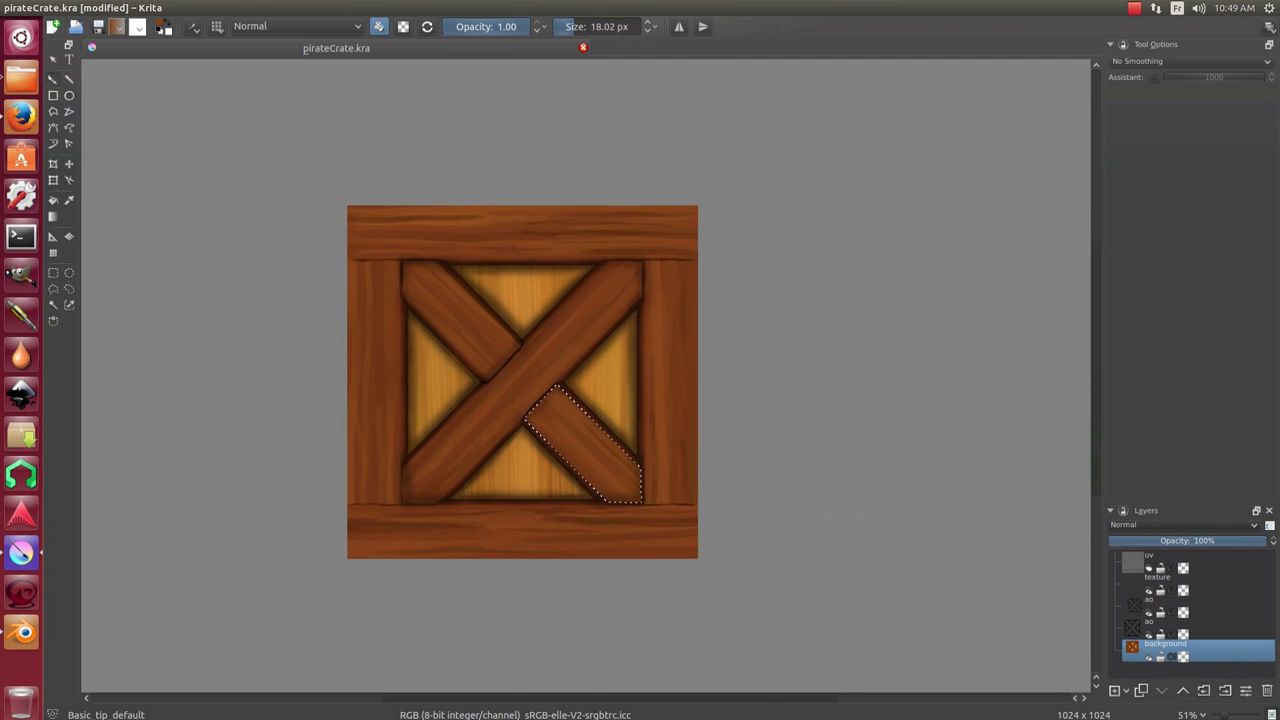
pyautogui.moveTo(557, 337); pyautogui.dragTo(600, 320)
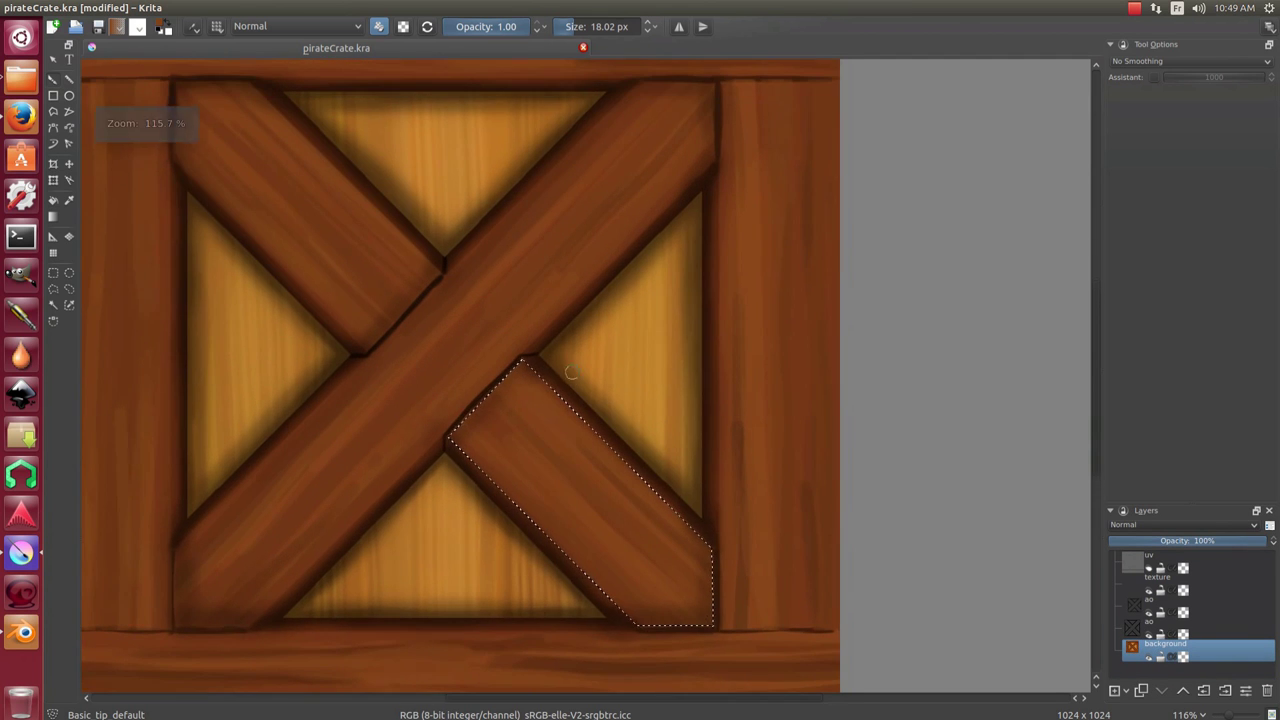
# Add a new paint layer above the ao layer for the rimLight highlights.
pyautogui.click(1149, 634)
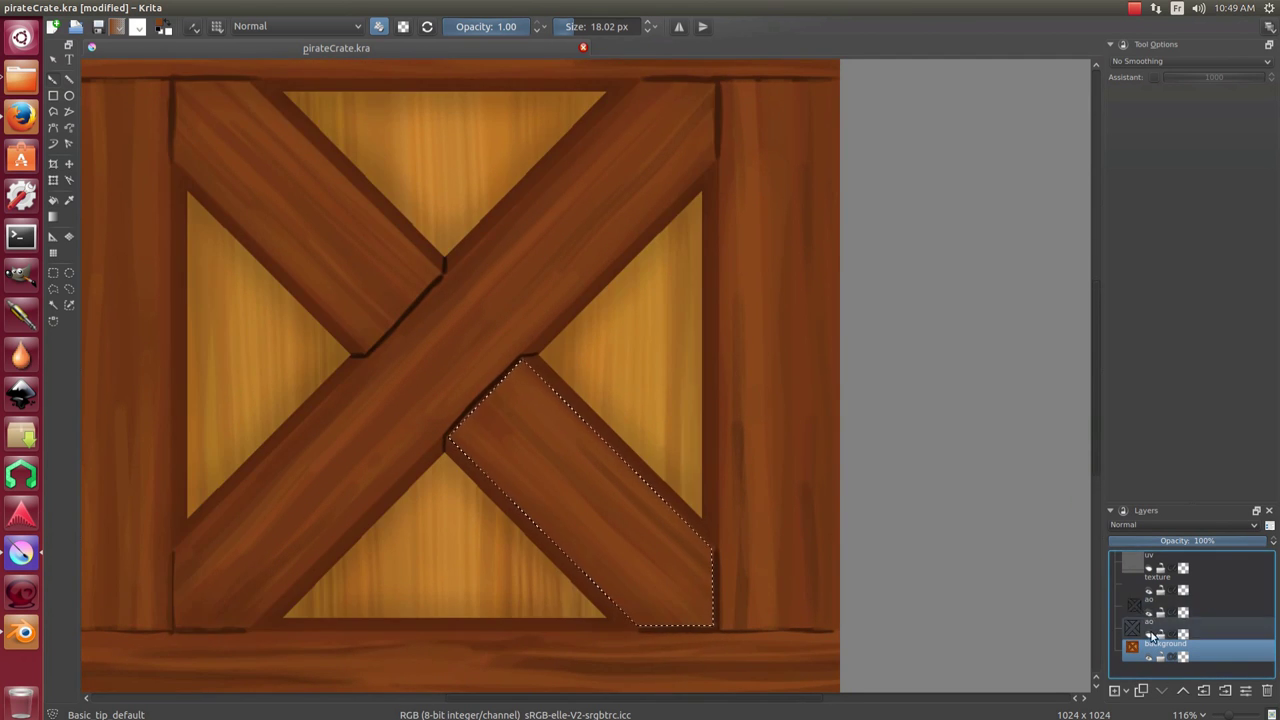
pyautogui.click(1149, 634)
pyautogui.click(1150, 618)
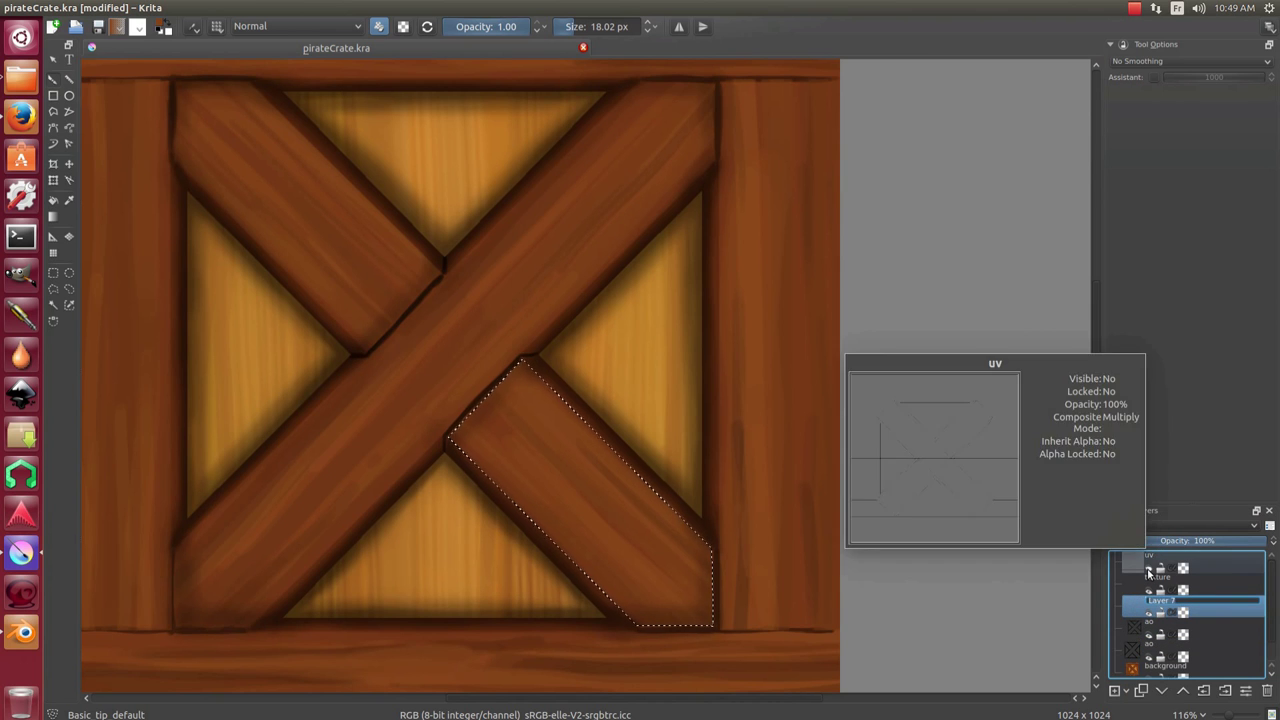
pyautogui.moveTo(1210, 612); pyautogui.dragTo(1148, 572)
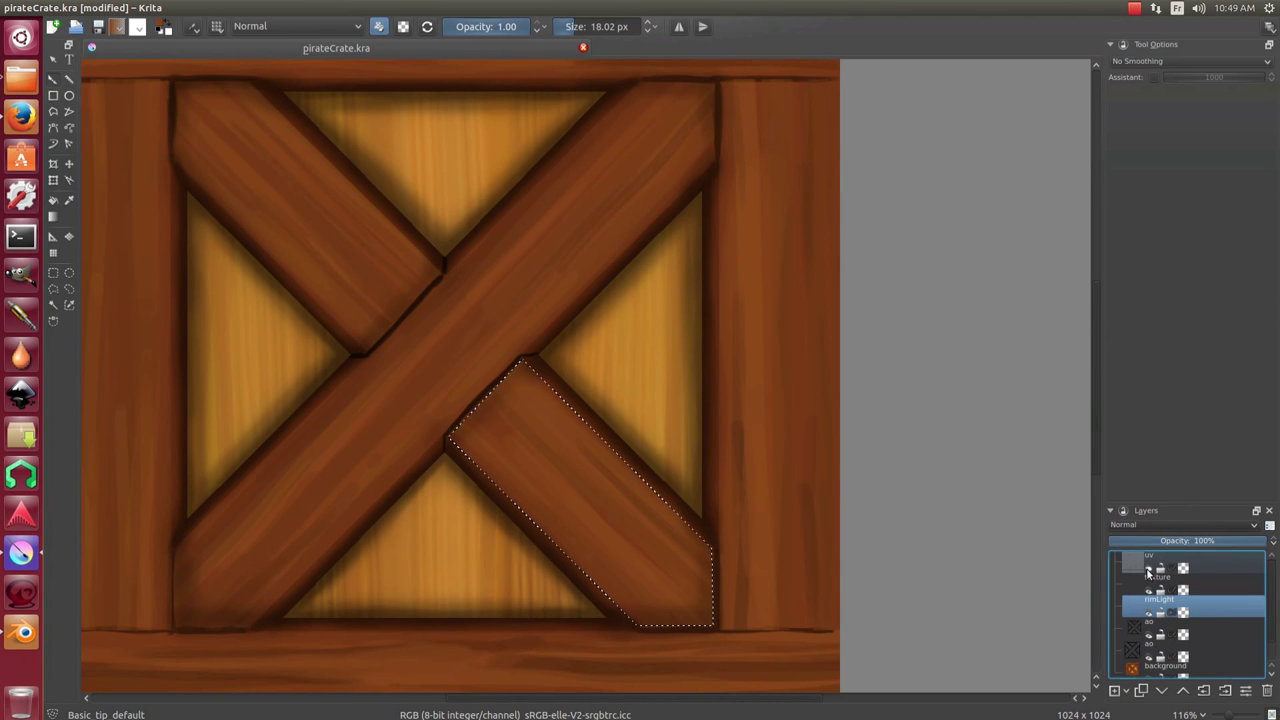
pyautogui.moveTo(406, 194)
pyautogui.mouseDown()
pyautogui.moveTo(420, 238)
pyautogui.moveTo(525, 358)
pyautogui.mouseUp()
# Choose a smaller brush and paint a light rim along the crate's top edge.
pyautogui.rightClick(350, 215)
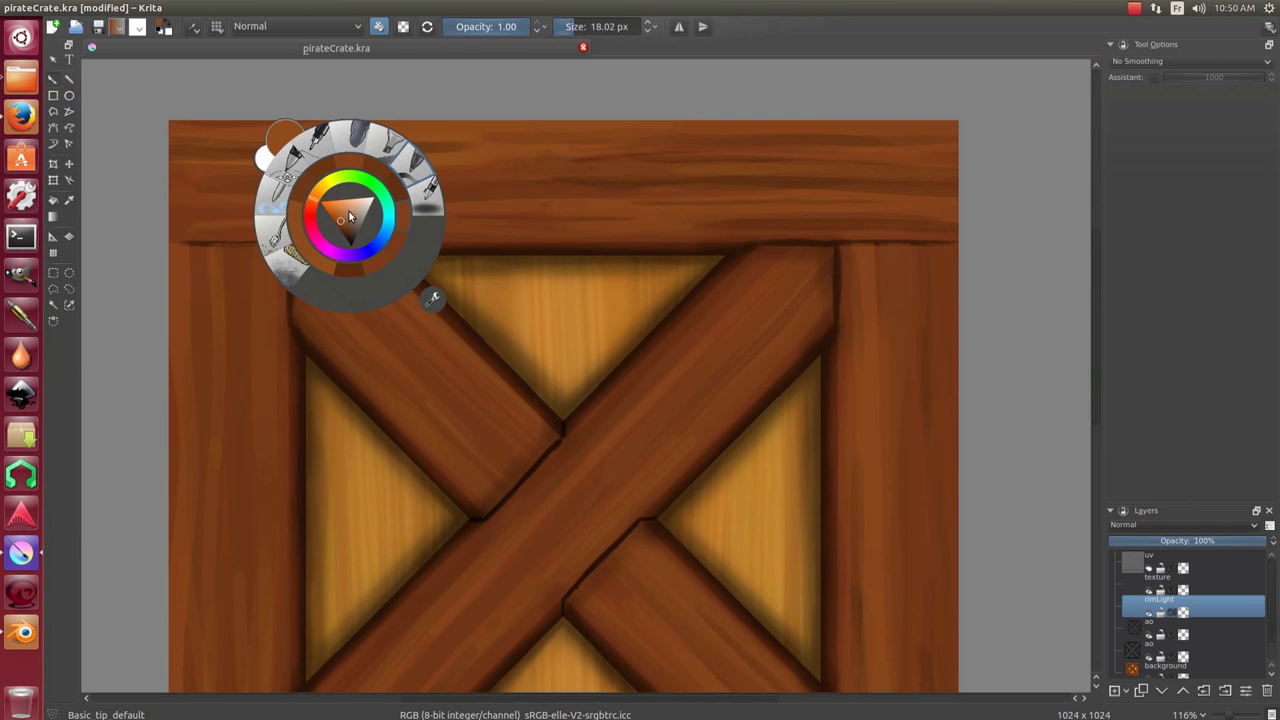
pyautogui.click(282, 182)
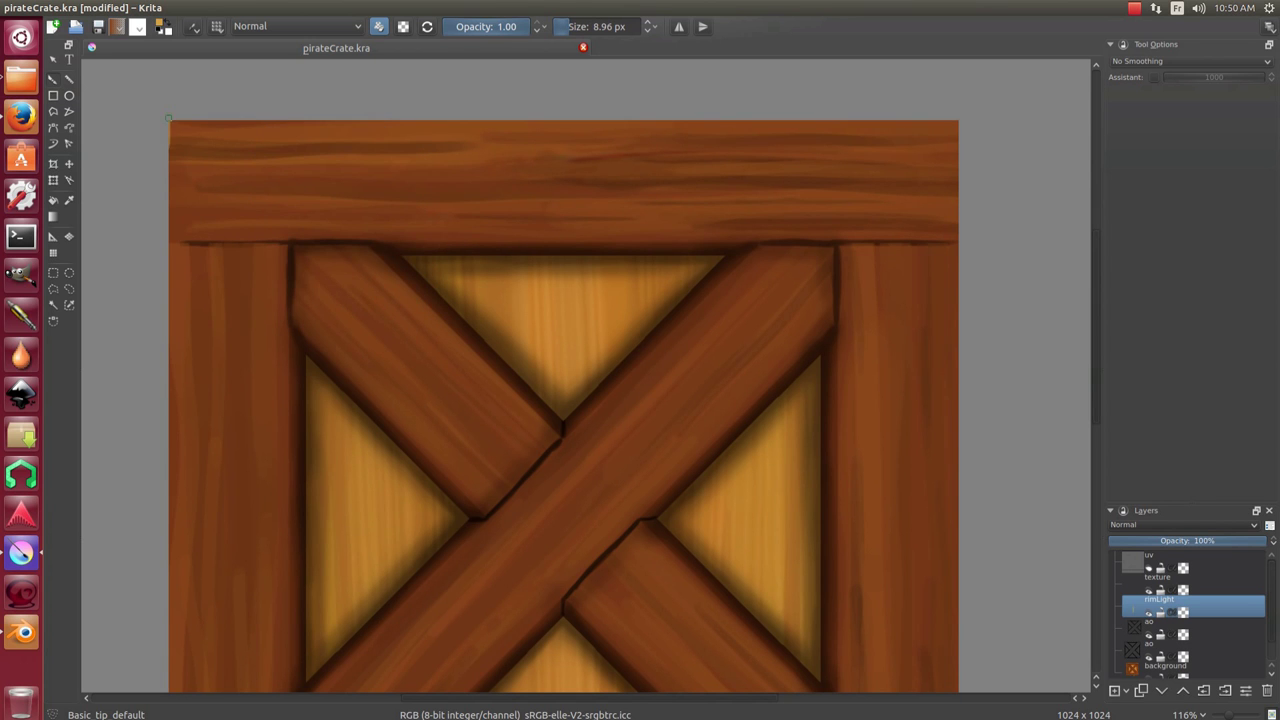
pyautogui.moveTo(323, 191); pyautogui.dragTo(443, 211)
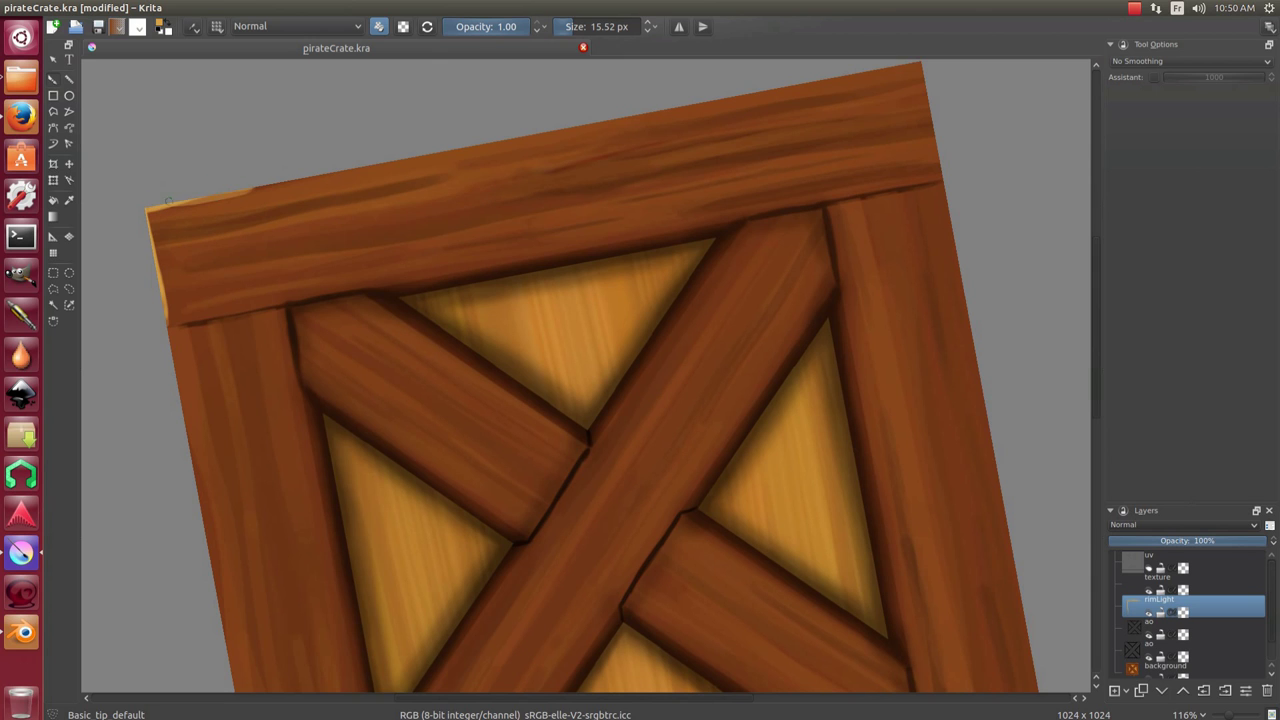
pyautogui.moveTo(634, 102); pyautogui.dragTo(562, 141)
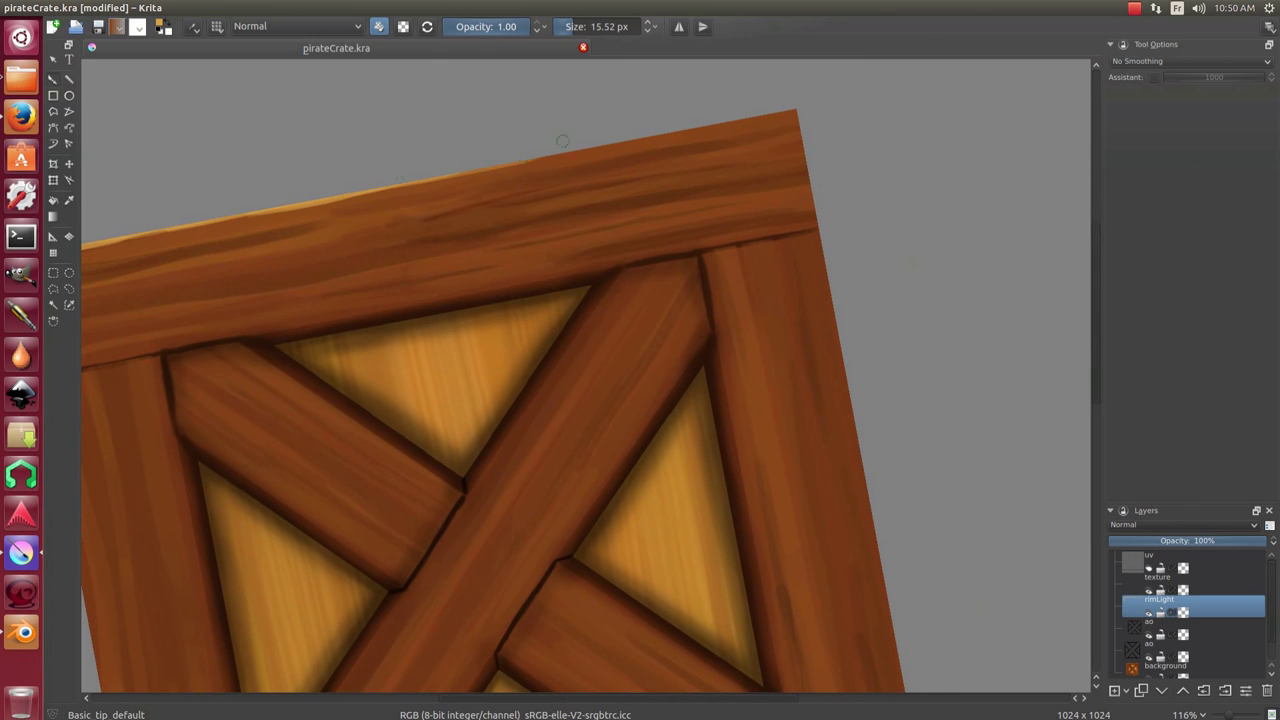
# Rotate the canvas level and paint rim light along the top plank's lower edge.
pyautogui.moveTo(816, 104)
pyautogui.mouseDown()
pyautogui.moveTo(222, 197)
pyautogui.moveTo(232, 256)
pyautogui.mouseUp()
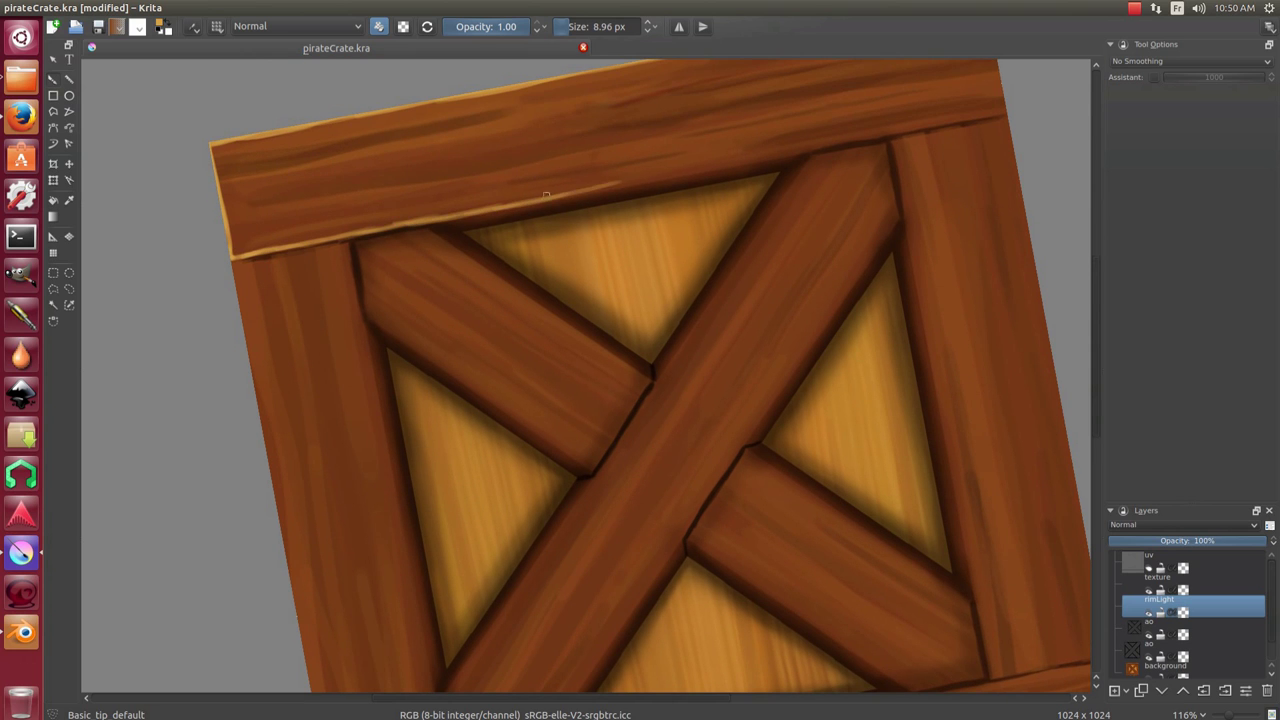
pyautogui.moveTo(546, 196)
pyautogui.mouseDown()
pyautogui.moveTo(516, 231)
pyautogui.moveTo(651, 204)
pyautogui.mouseUp()
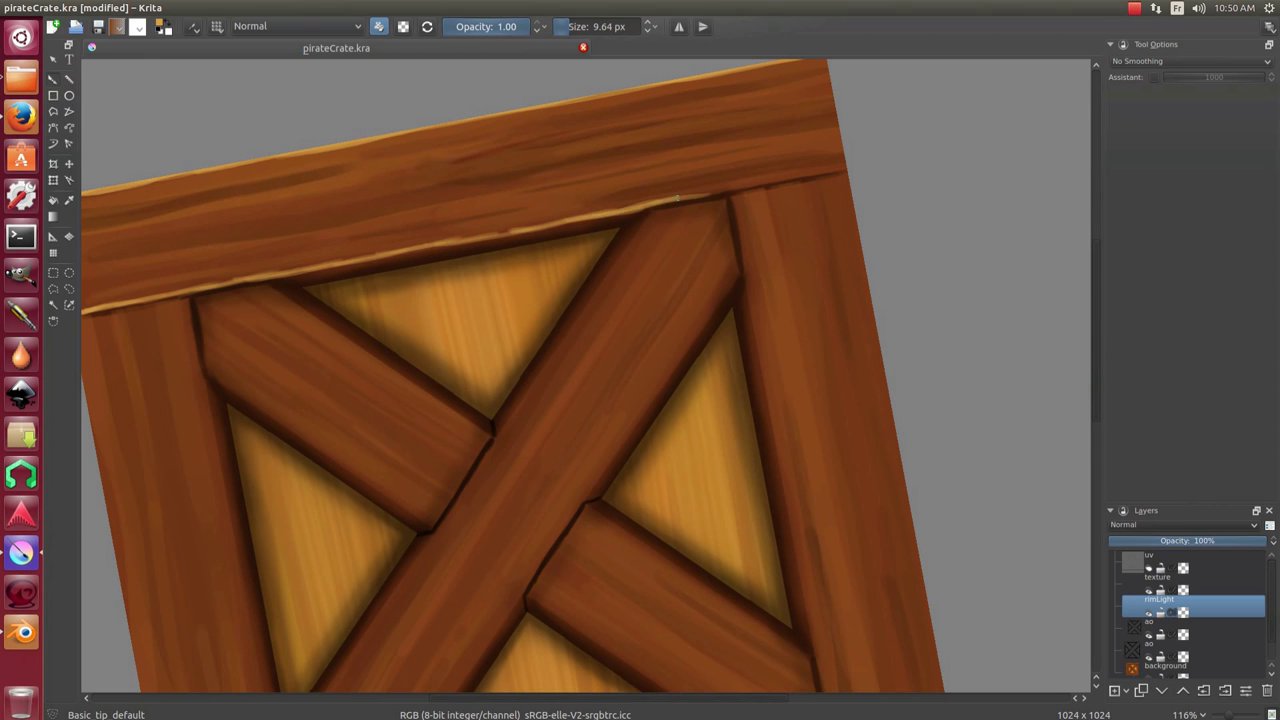
pyautogui.scroll(-5, 508, 163)
pyautogui.scroll(5, 508, 163)
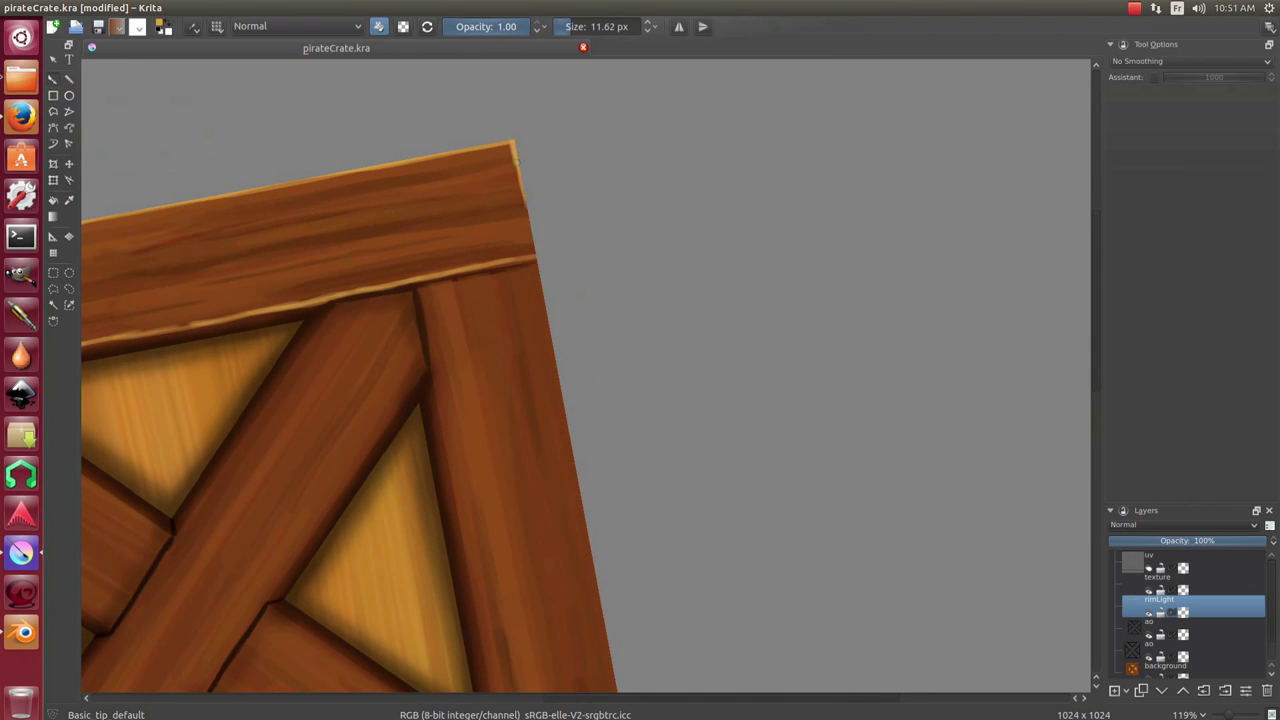
pyautogui.moveTo(450, 277); pyautogui.dragTo(539, 119)
pyautogui.press('5')
pyautogui.press('4')
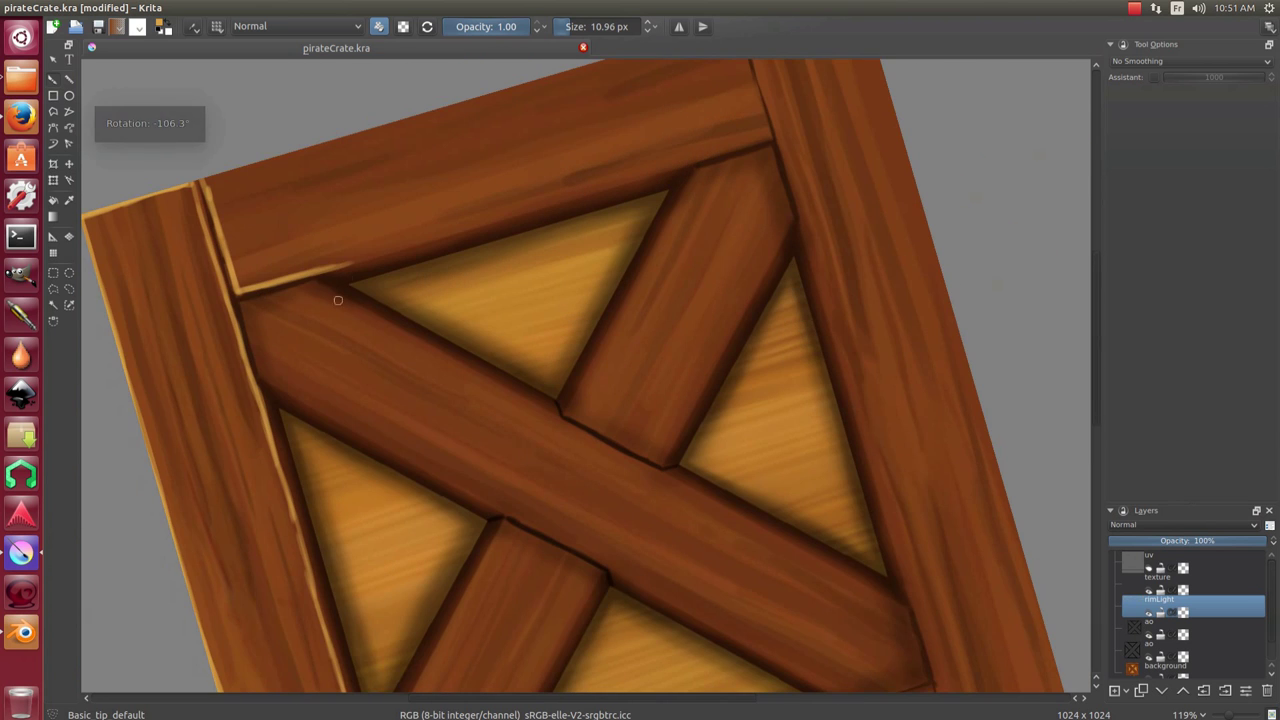
pyautogui.moveTo(310, 278); pyautogui.dragTo(488, 224)
pyautogui.moveTo(392, 250); pyautogui.dragTo(718, 155)
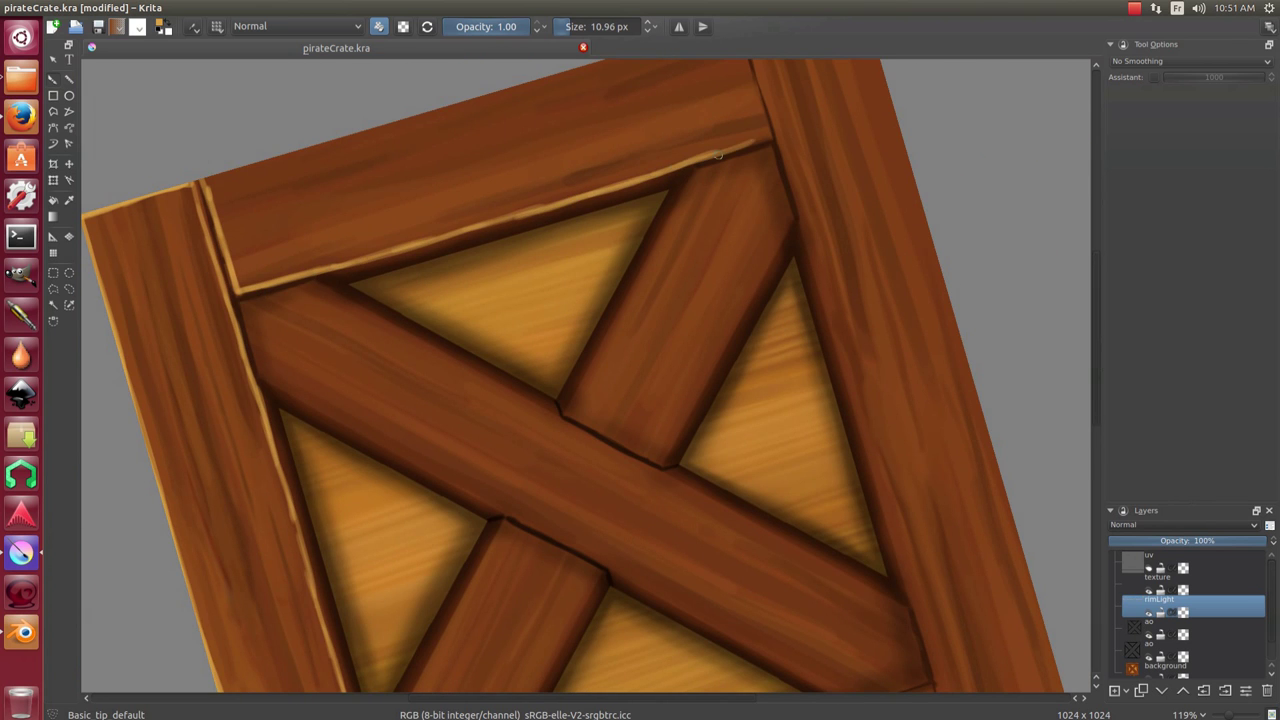
# Shrink the brush for fine edges and paint rim light along the top plank's upper edge.
pyautogui.moveTo(207, 173); pyautogui.dragTo(213, 205)
pyautogui.press(']')
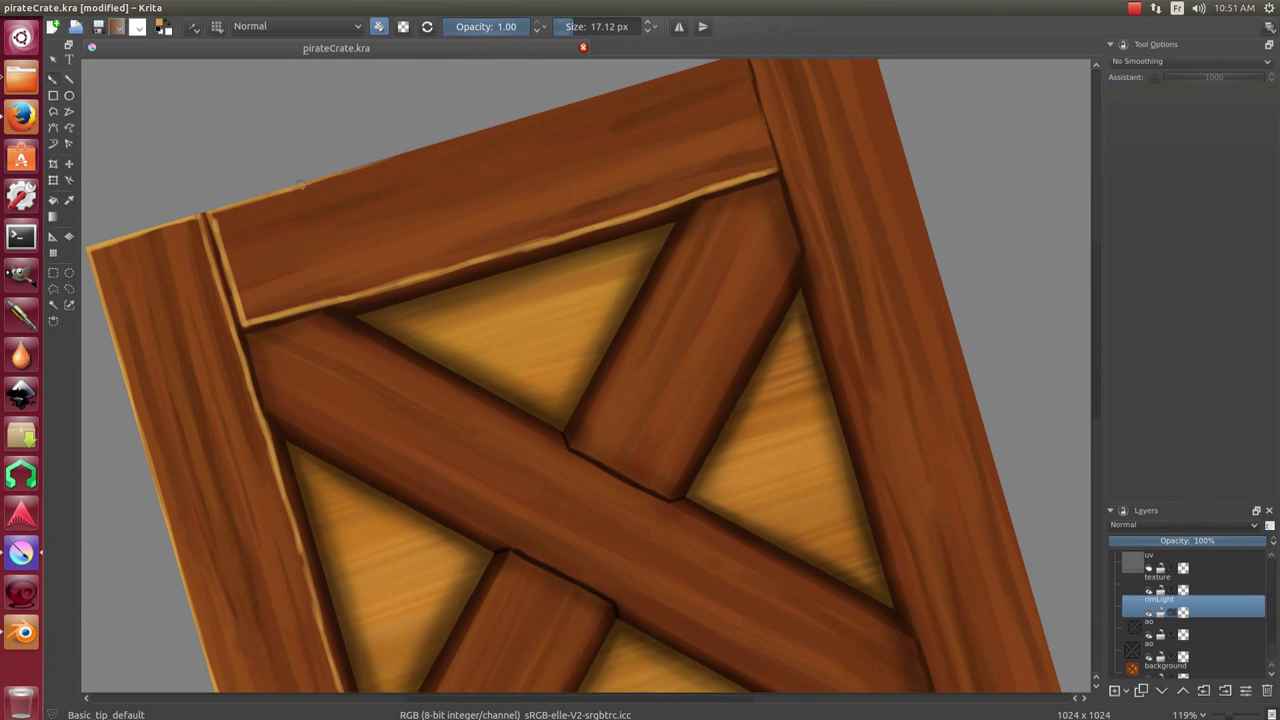
pyautogui.press('[')
pyautogui.moveTo(487, 120)
pyautogui.mouseDown()
pyautogui.moveTo(449, 191)
pyautogui.moveTo(646, 133)
pyautogui.moveTo(546, 179)
pyautogui.mouseUp()
pyautogui.press('[')
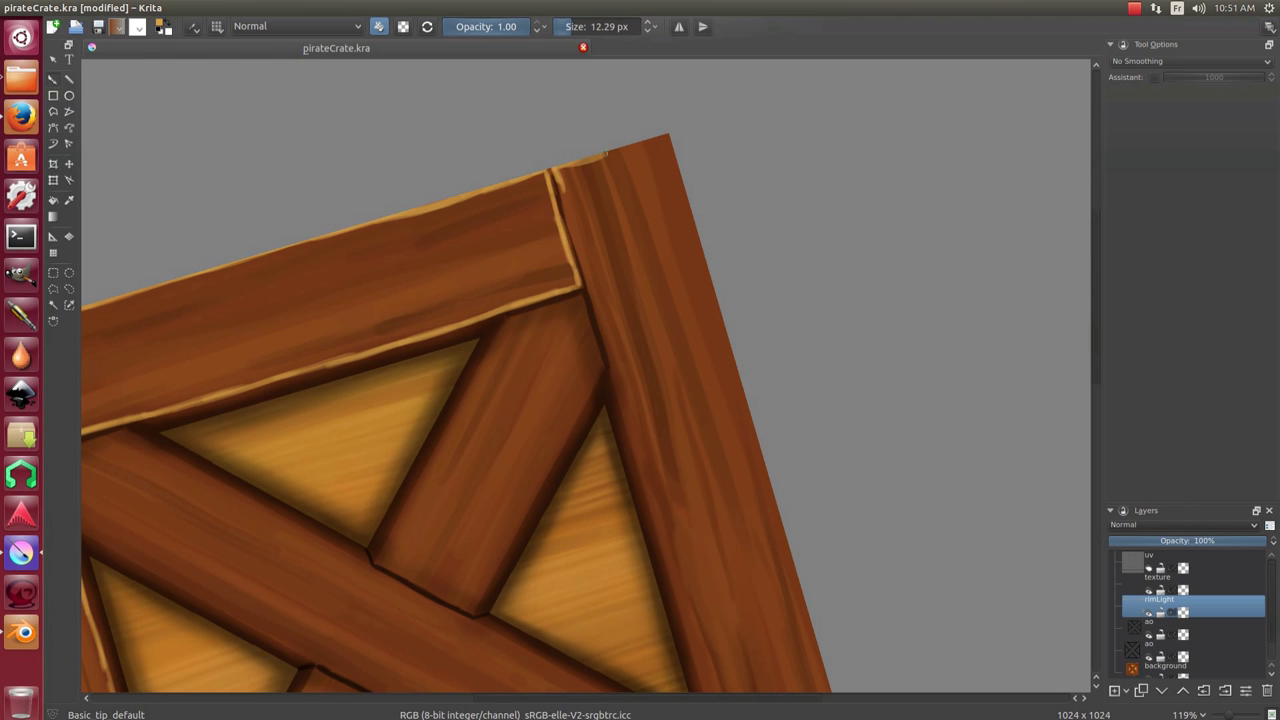
pyautogui.moveTo(668, 129); pyautogui.dragTo(406, 243)
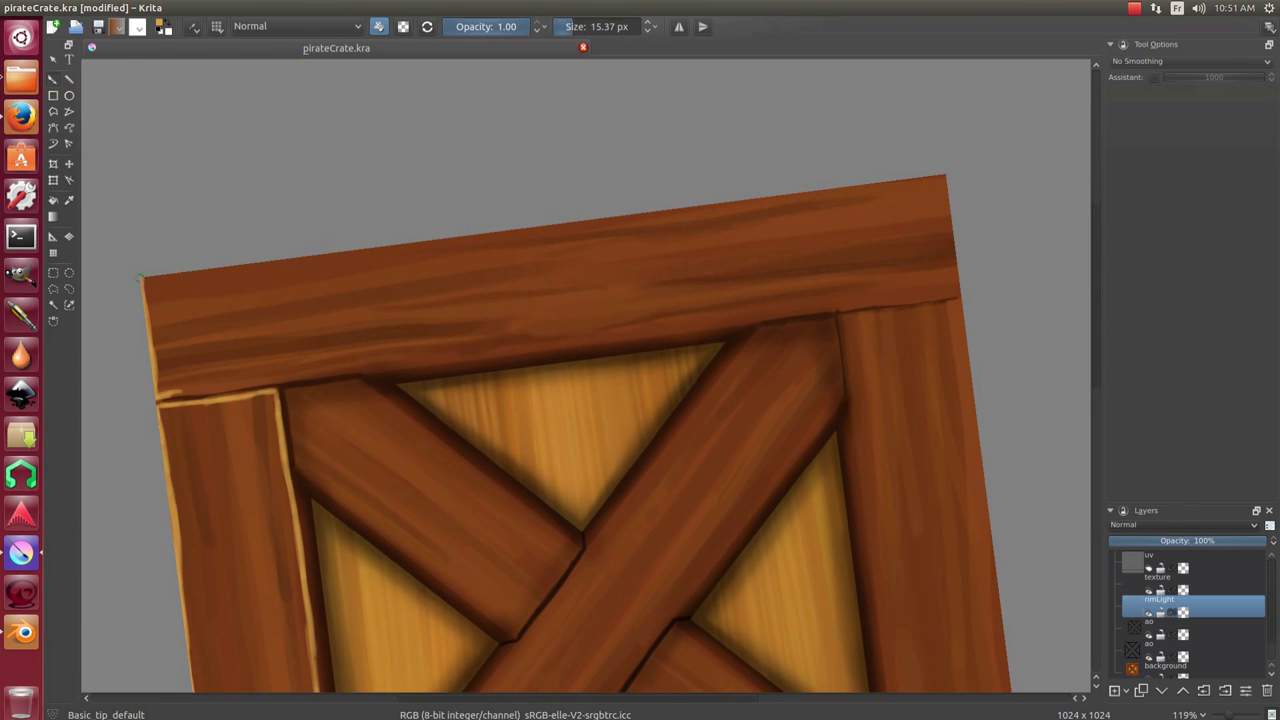
pyautogui.moveTo(195, 267); pyautogui.dragTo(463, 233)
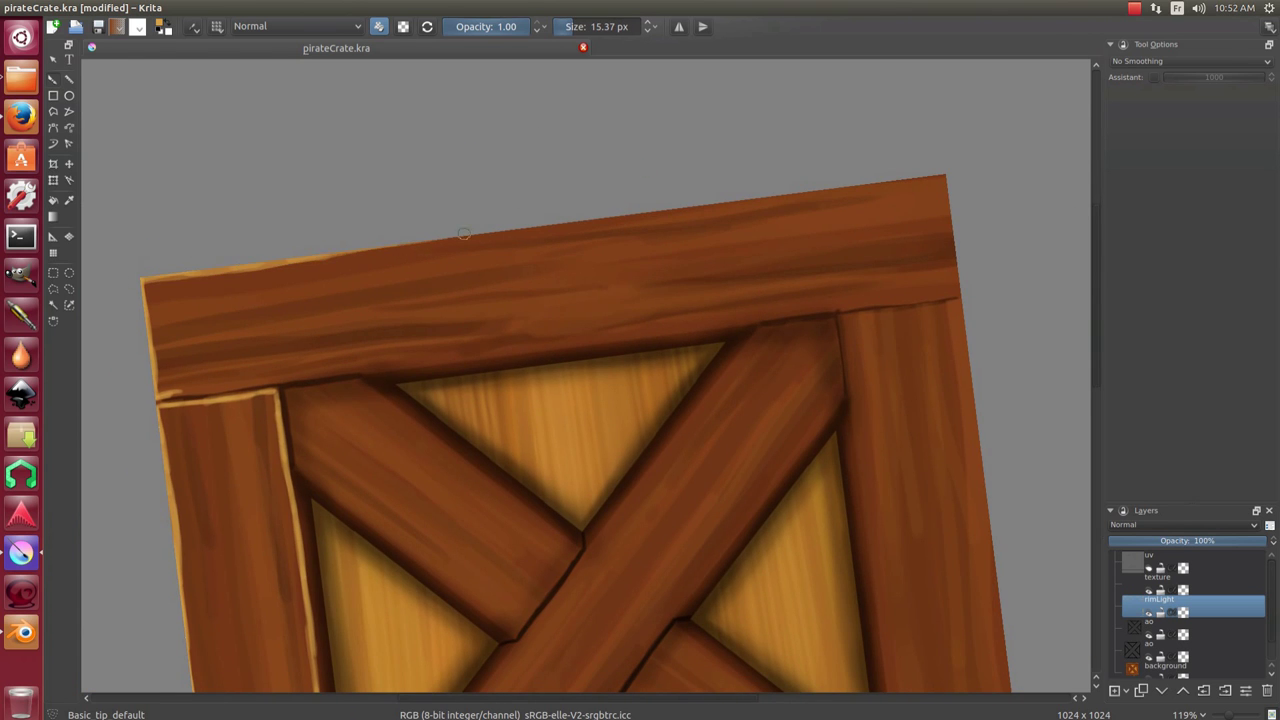
pyautogui.moveTo(316, 256)
pyautogui.mouseDown()
pyautogui.moveTo(851, 186)
pyautogui.moveTo(557, 237)
pyautogui.mouseUp()
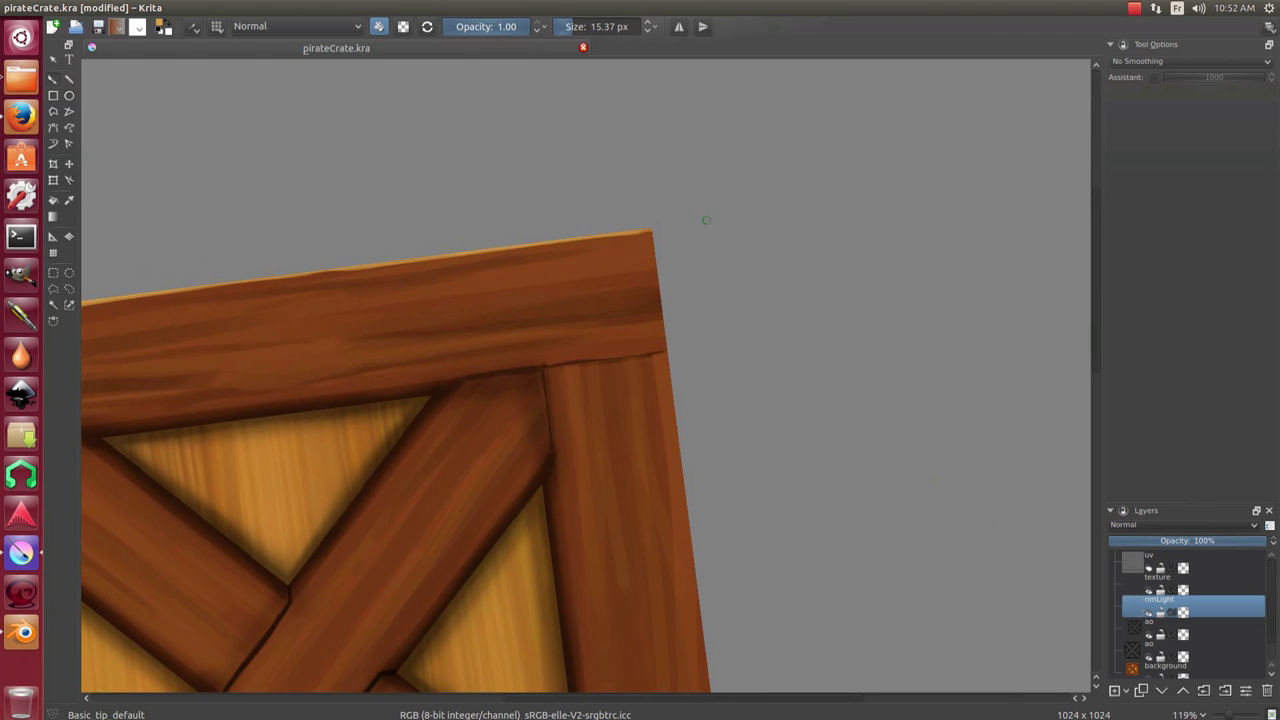
# Move the view around the crate's corners and shrink the brush to about 8 px.
pyautogui.moveTo(706, 220)
pyautogui.mouseDown()
pyautogui.moveTo(557, 274)
pyautogui.moveTo(318, 311)
pyautogui.mouseUp()
pyautogui.moveTo(418, 278)
pyautogui.mouseDown()
pyautogui.moveTo(367, 270)
pyautogui.moveTo(264, 316)
pyautogui.mouseUp()
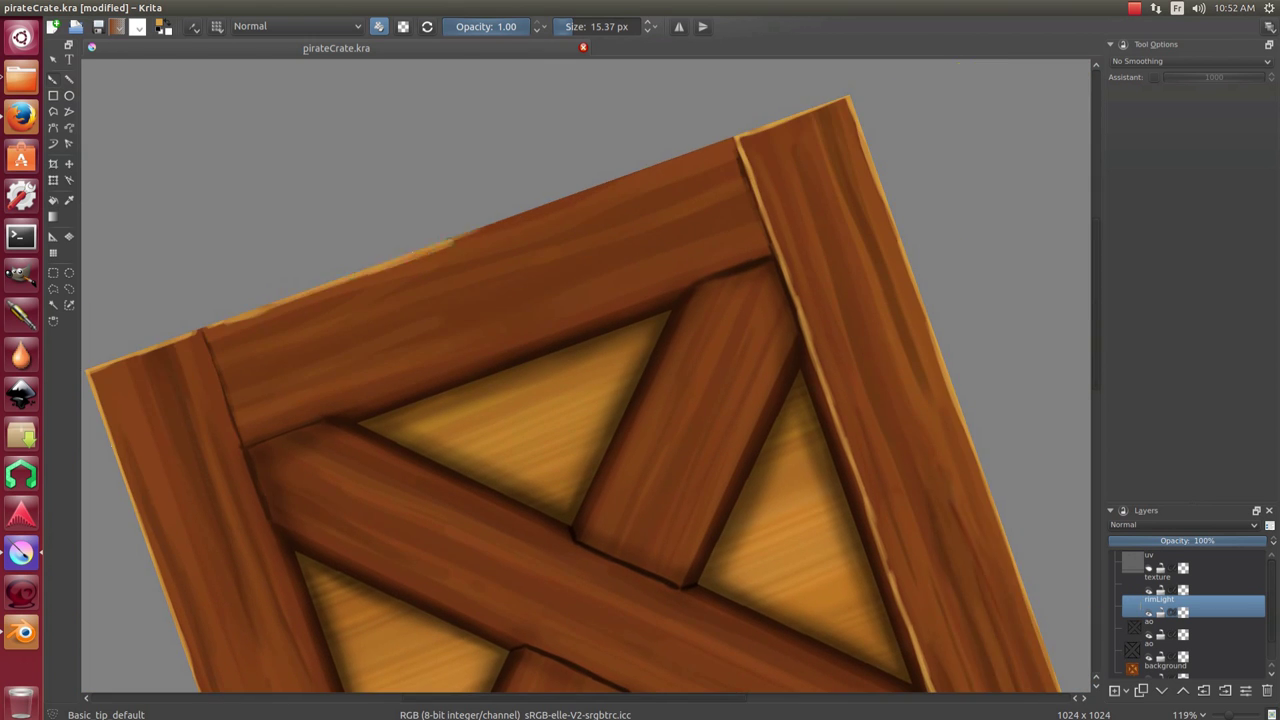
pyautogui.moveTo(496, 232); pyautogui.dragTo(279, 281)
pyautogui.moveTo(442, 225)
pyautogui.mouseDown()
pyautogui.moveTo(560, 251)
pyautogui.moveTo(187, 393)
pyautogui.mouseUp()
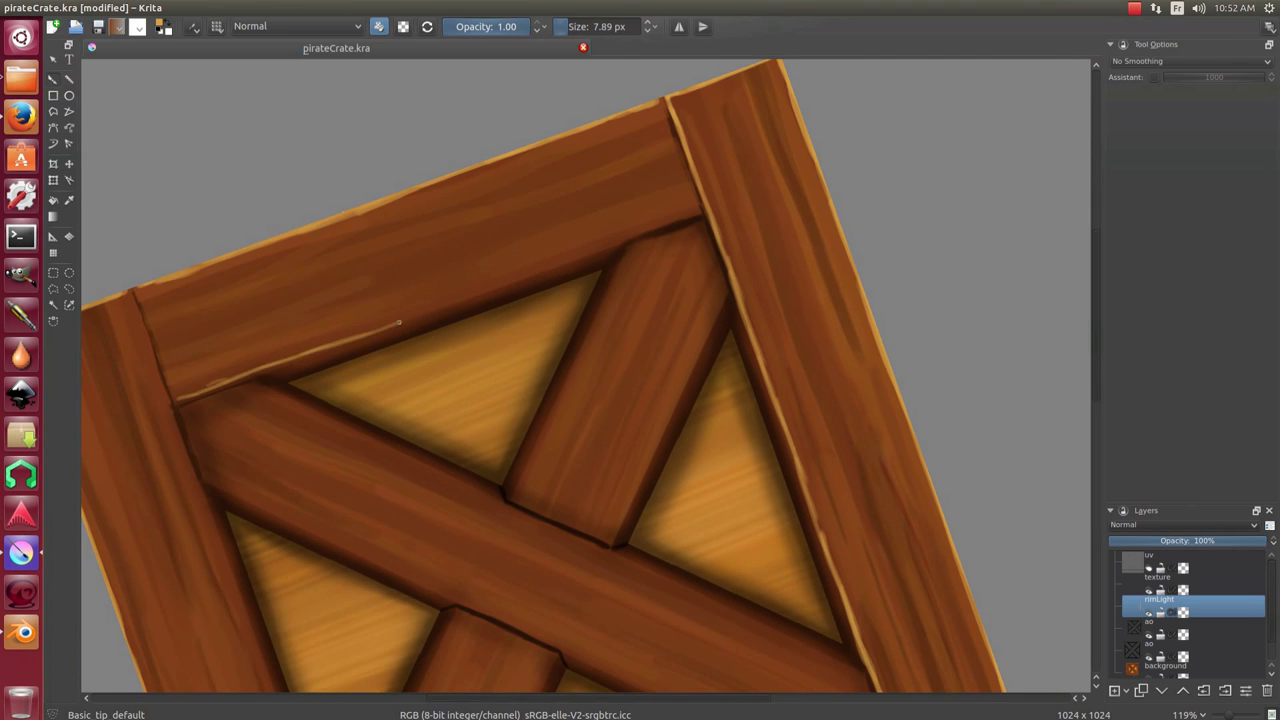
pyautogui.moveTo(398, 322); pyautogui.dragTo(320, 345)
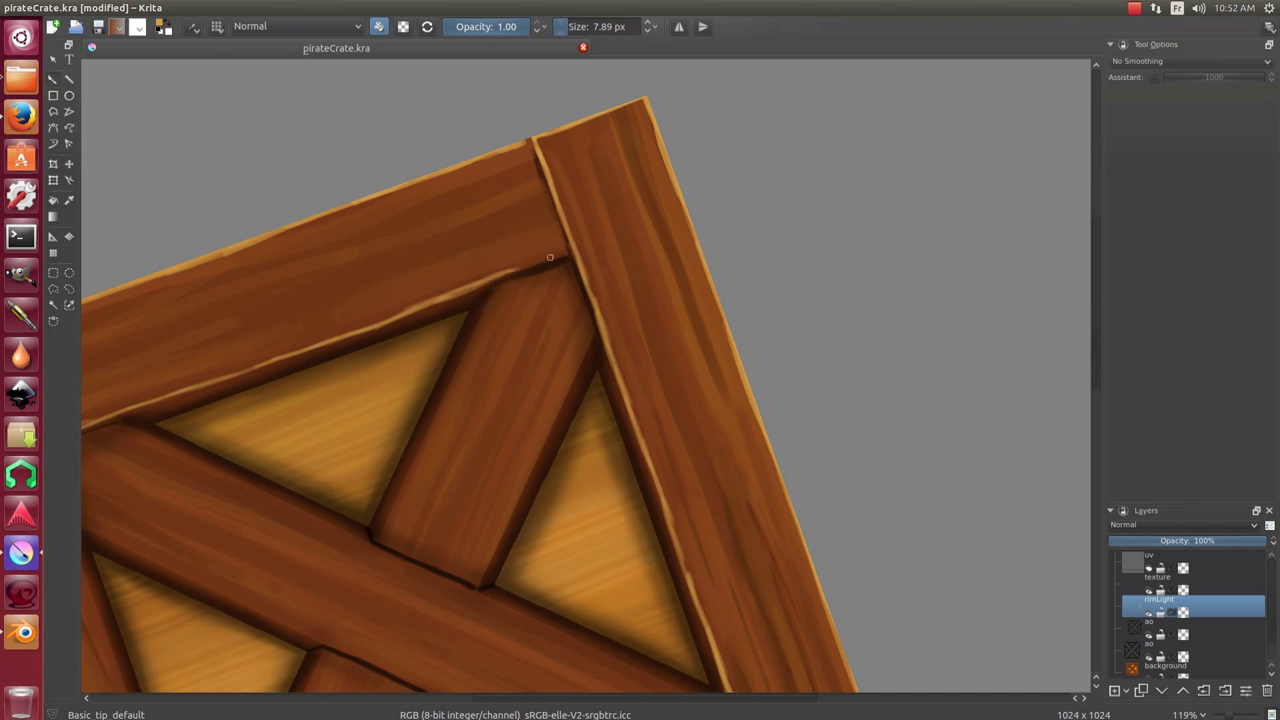
pyautogui.moveTo(652, 279); pyautogui.dragTo(469, 286)
pyautogui.scroll(3, 318, 254)
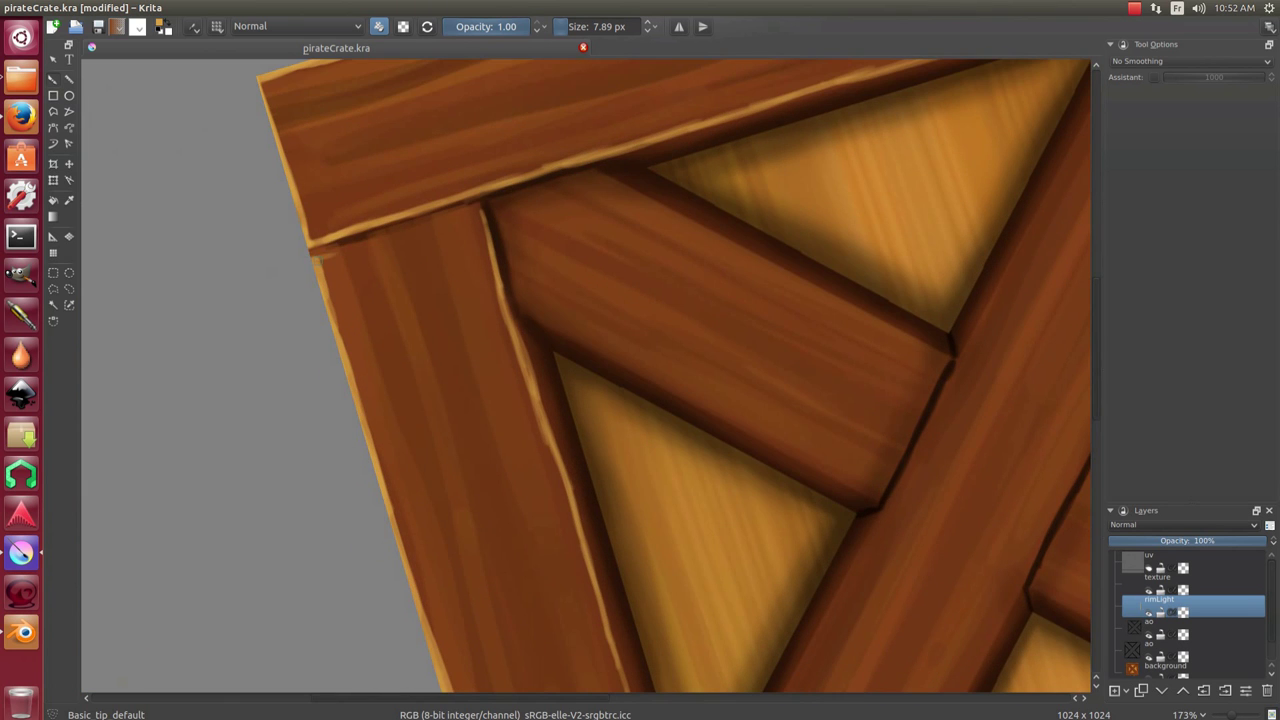
pyautogui.moveTo(477, 209); pyautogui.dragTo(632, 251)
pyautogui.scroll(-5, 632, 251)
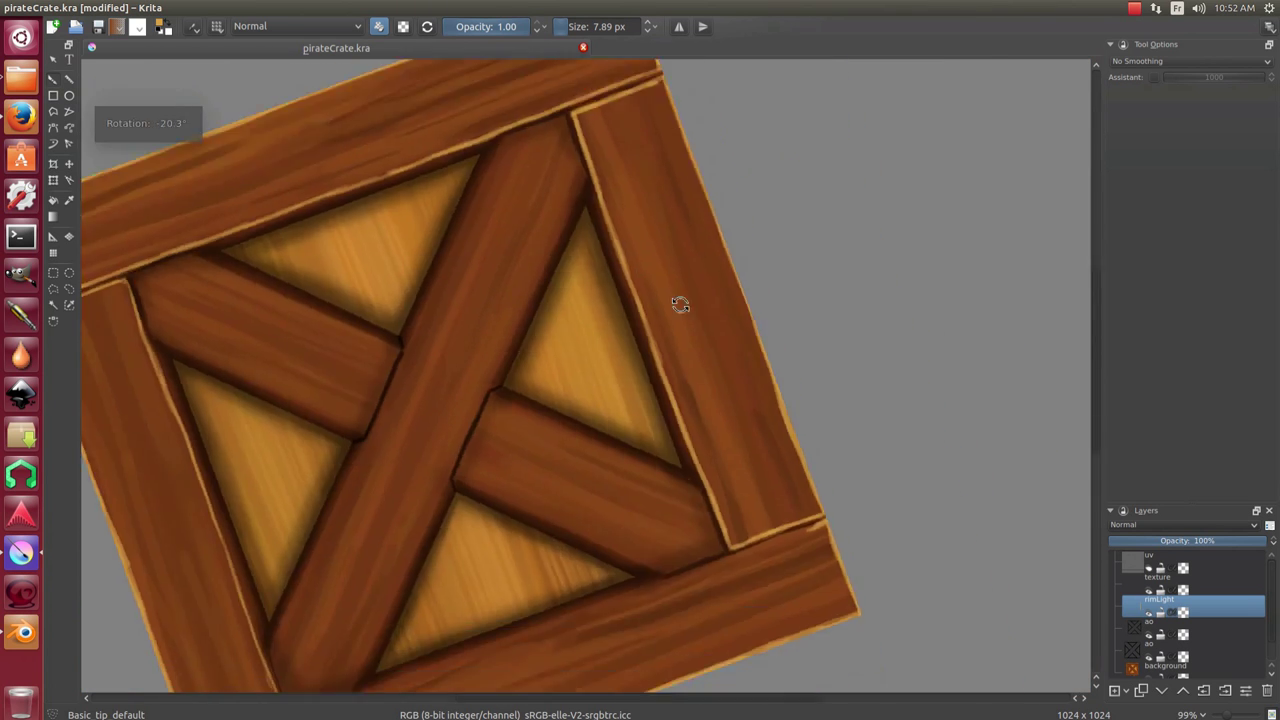
pyautogui.scroll(1, 188, 363)
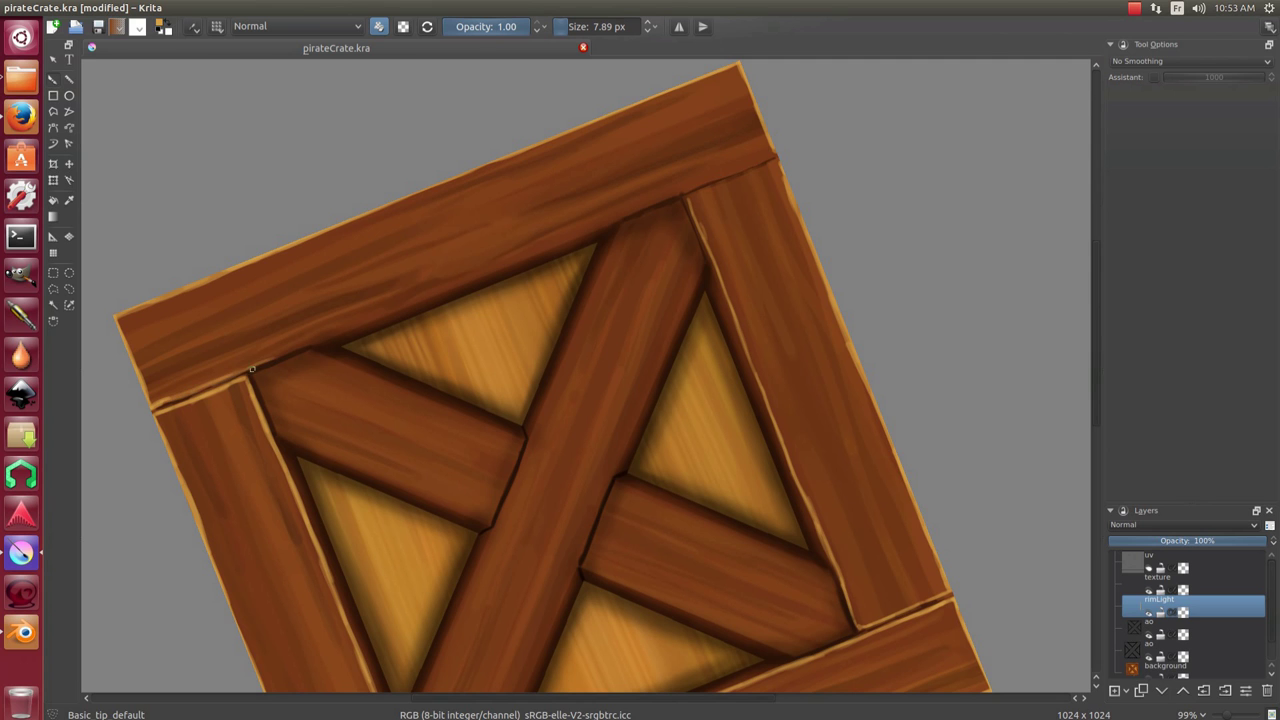
pyautogui.scroll(-1, 252, 368)
pyautogui.moveTo(252, 368); pyautogui.dragTo(261, 265)
pyautogui.scroll(2, 261, 265)
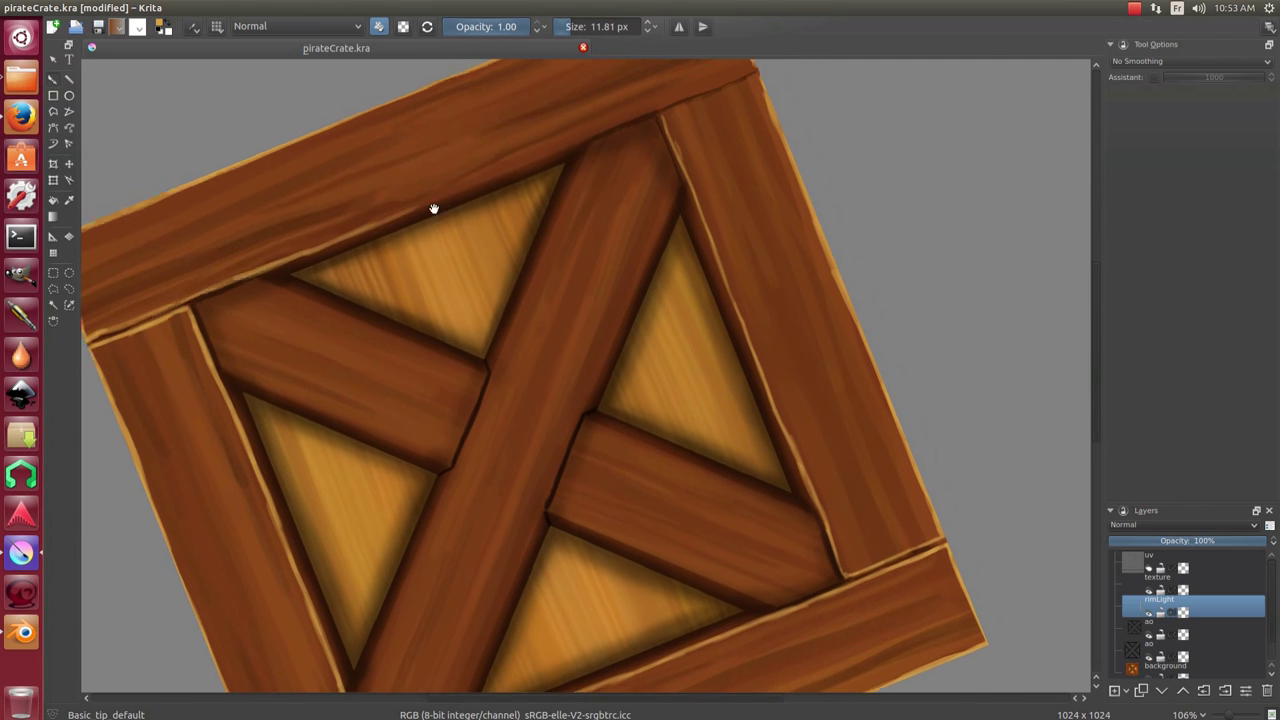
pyautogui.moveTo(432, 206); pyautogui.dragTo(378, 238)
pyautogui.moveTo(565, 183); pyautogui.dragTo(443, 220)
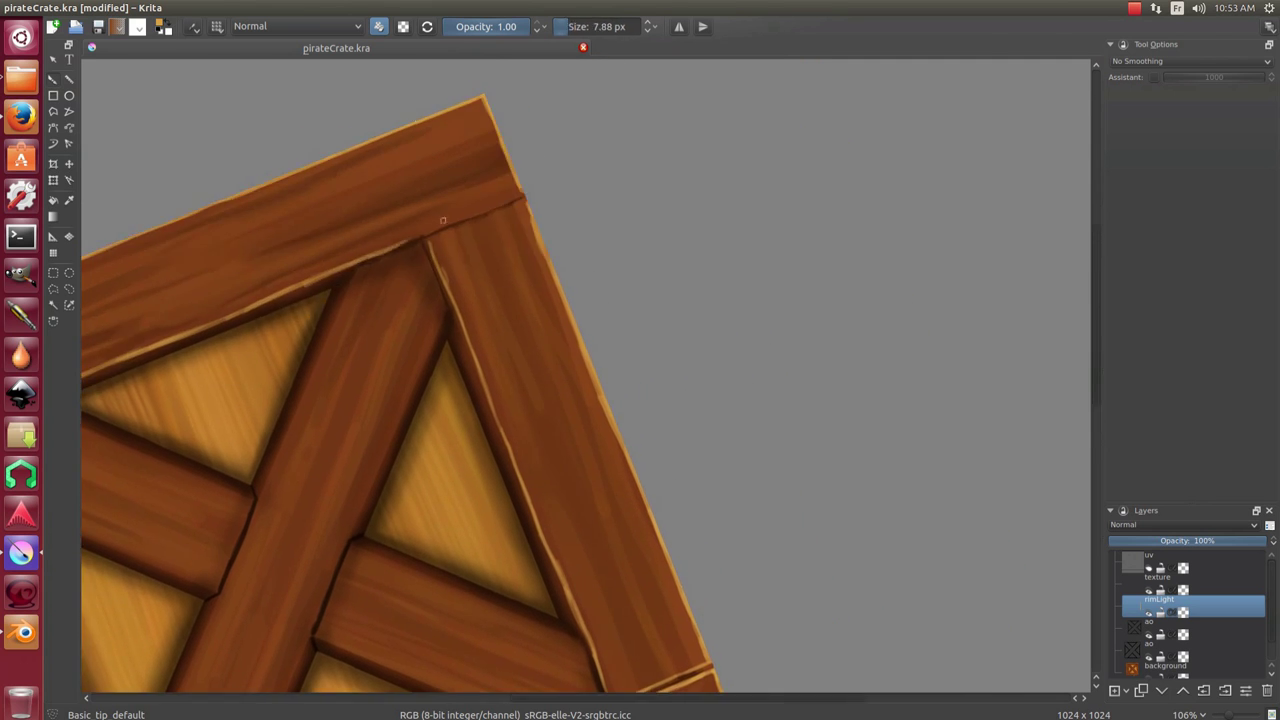
# Paint a highlight along the cross-plank's lower edge.
pyautogui.scroll(2, 534, 185)
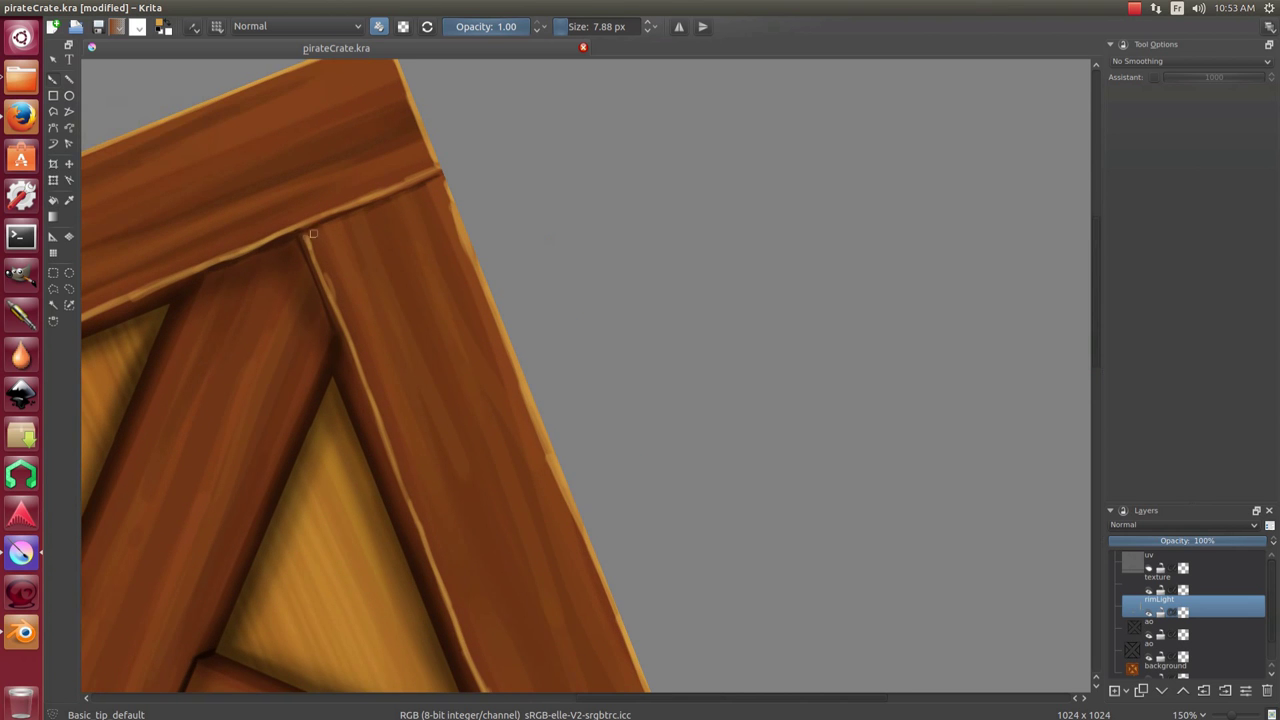
pyautogui.scroll(-4, 405, 241)
pyautogui.scroll(2, 435, 260)
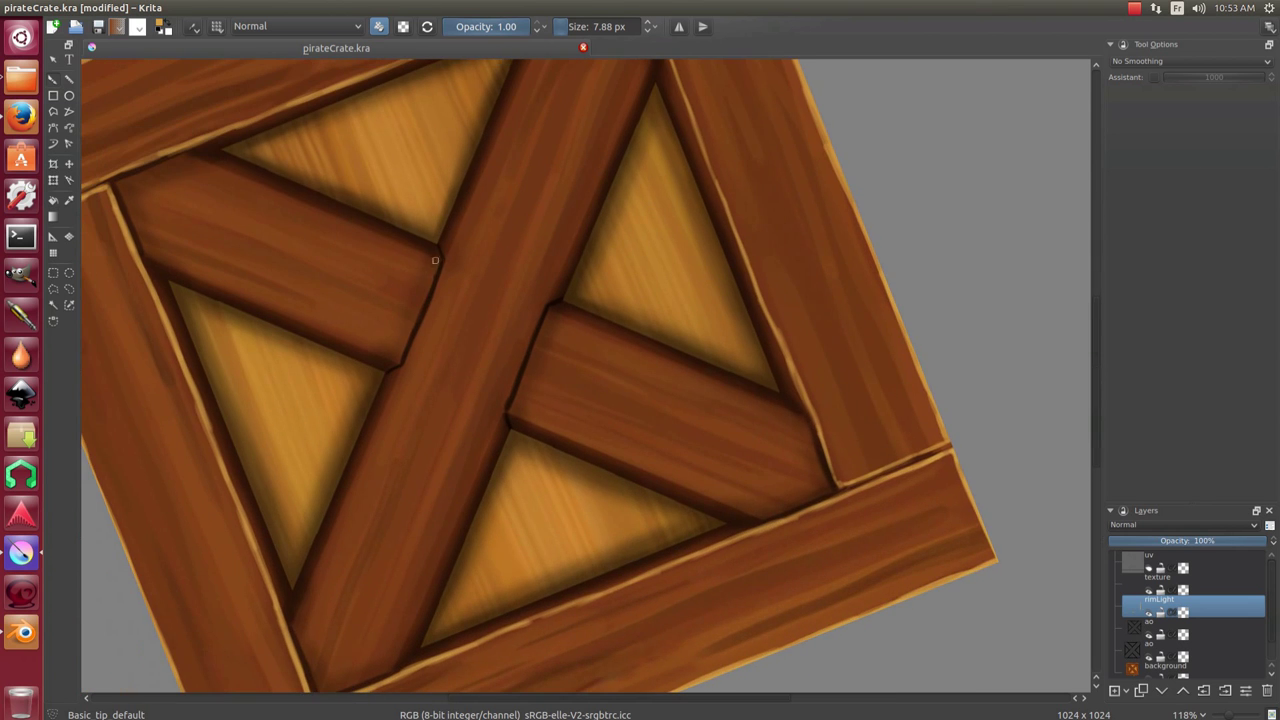
pyautogui.scroll(-3, 403, 348)
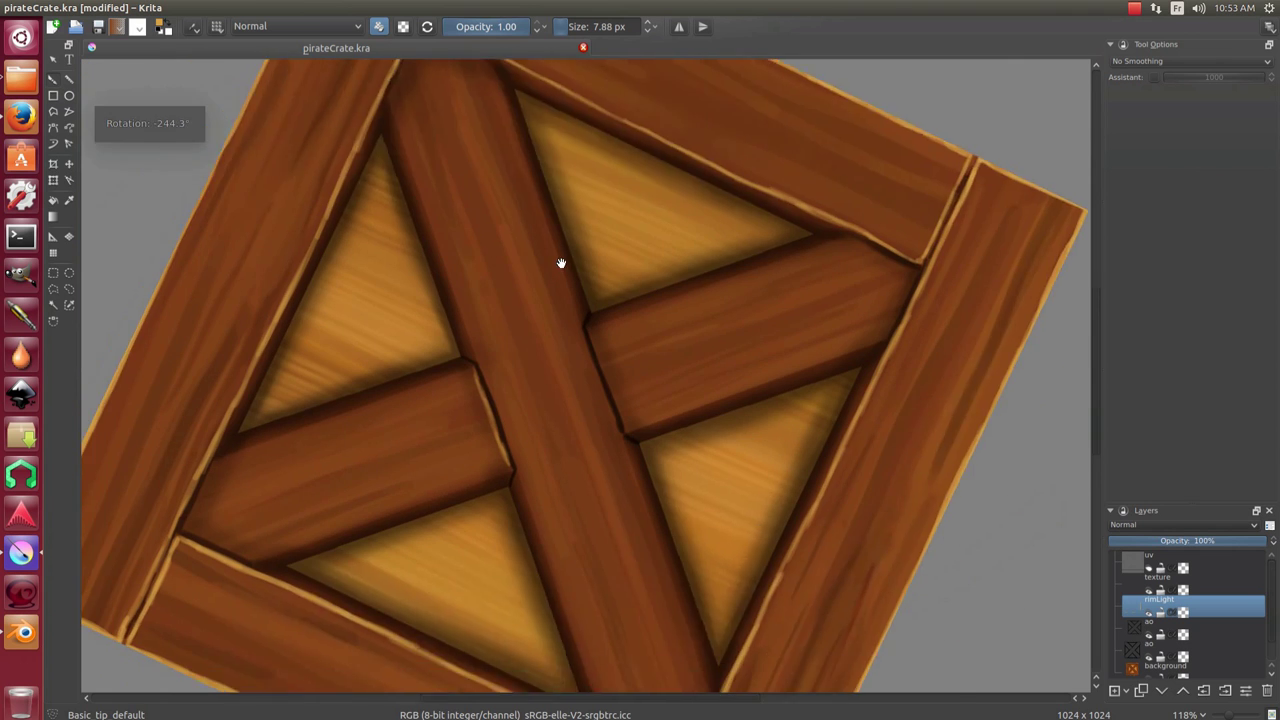
pyautogui.scroll(4, 289, 317)
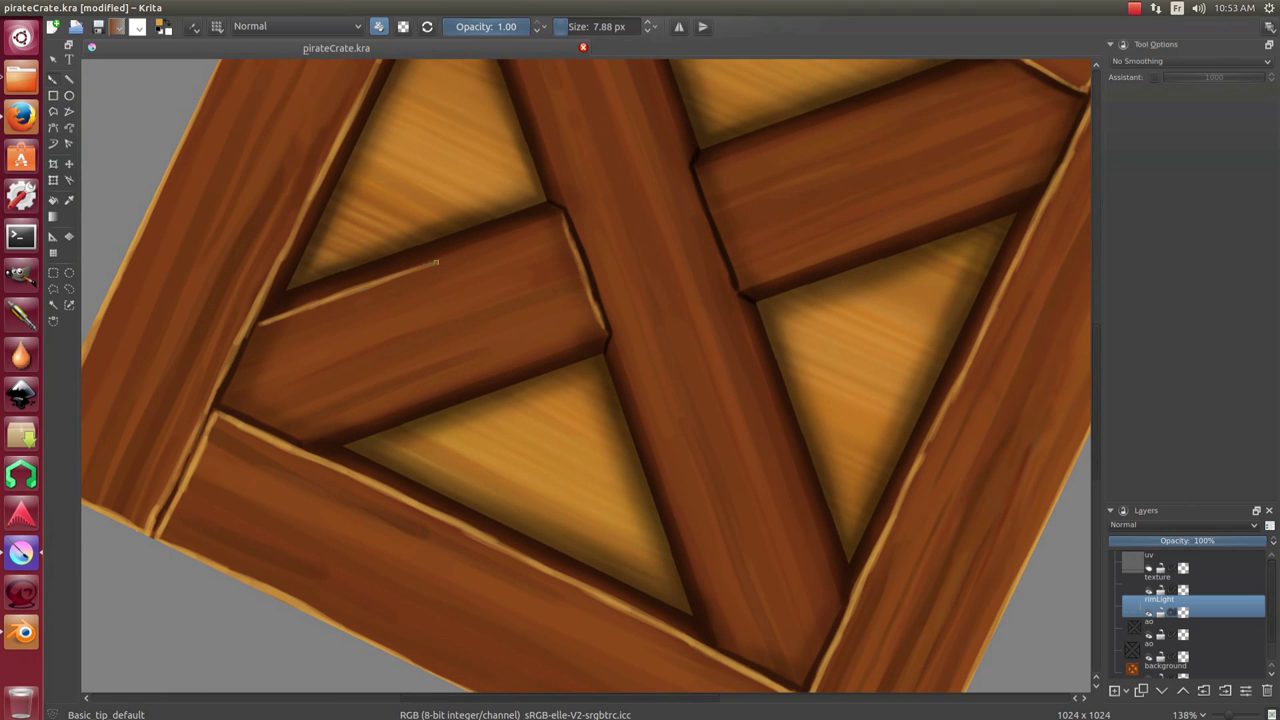
pyautogui.scroll(-2, 446, 306)
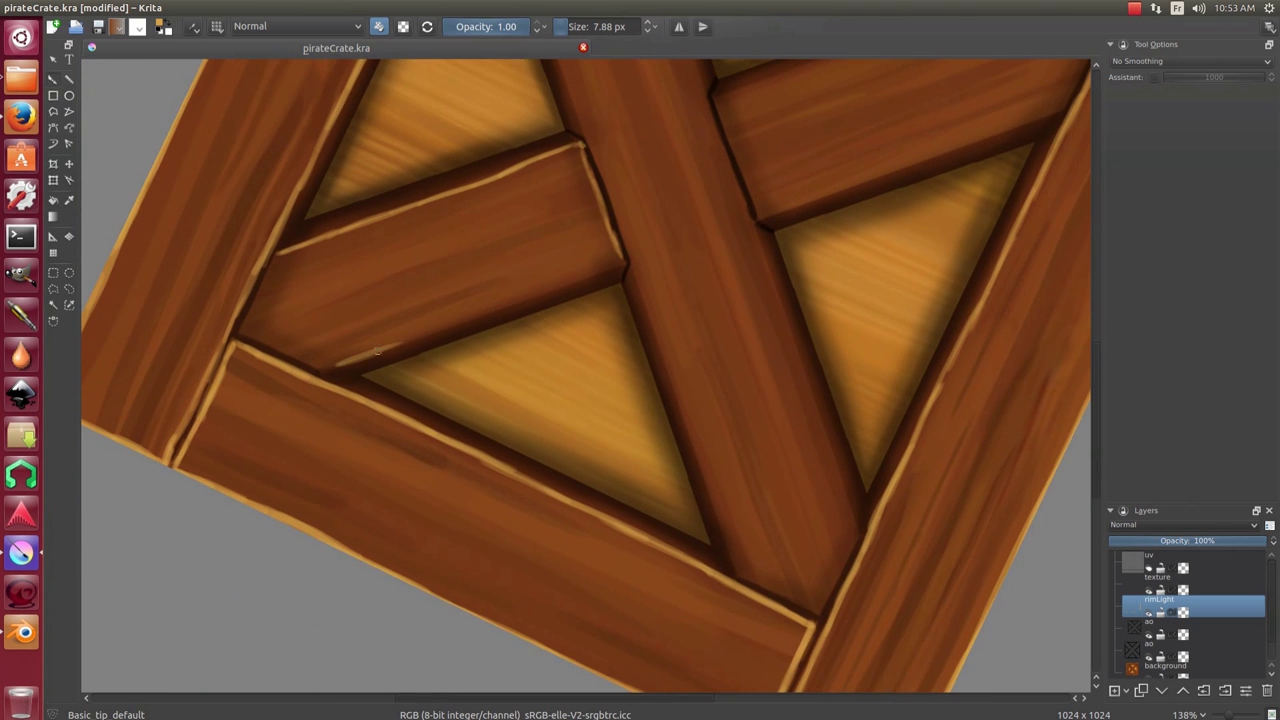
pyautogui.moveTo(377, 350); pyautogui.dragTo(571, 285)
# Work over the cross-braces, bottom plank and right plank, rotating the view to about -180°.
pyautogui.scroll(1, 612, 268)
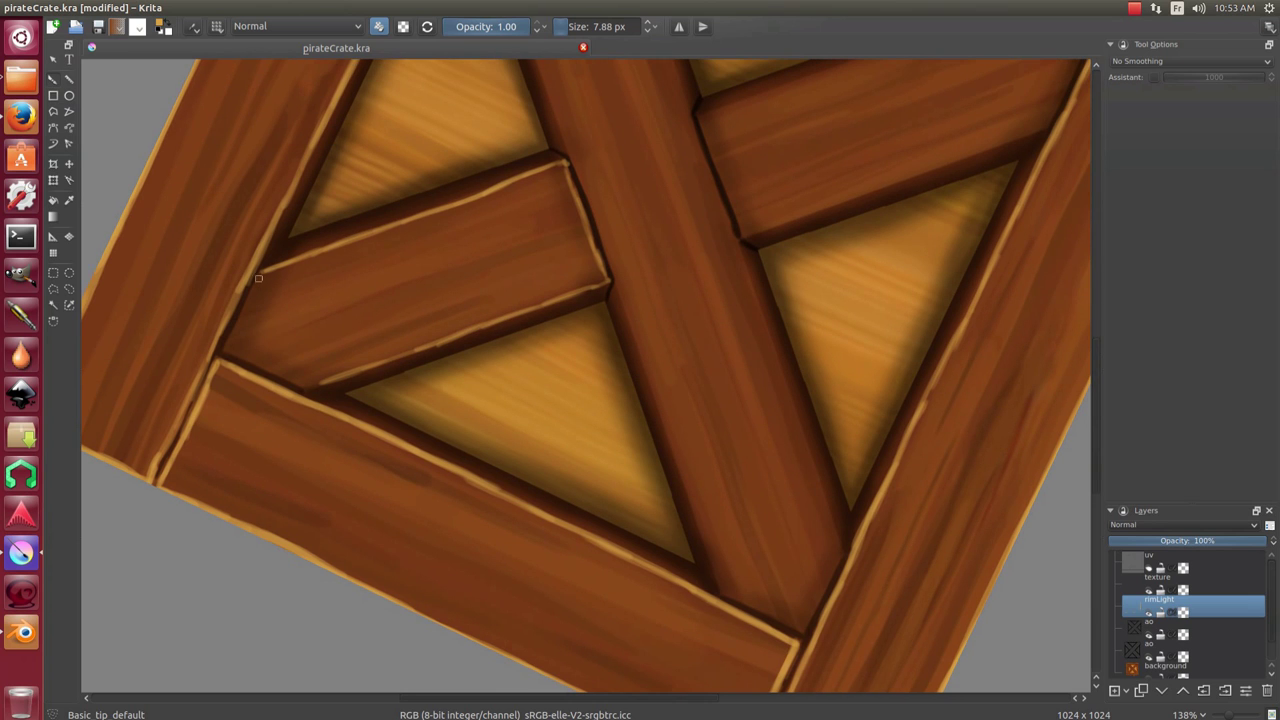
pyautogui.moveTo(334, 378)
pyautogui.mouseDown()
pyautogui.moveTo(487, 237)
pyautogui.moveTo(606, 185)
pyautogui.moveTo(543, 221)
pyautogui.mouseUp()
pyautogui.moveTo(673, 174); pyautogui.dragTo(615, 118)
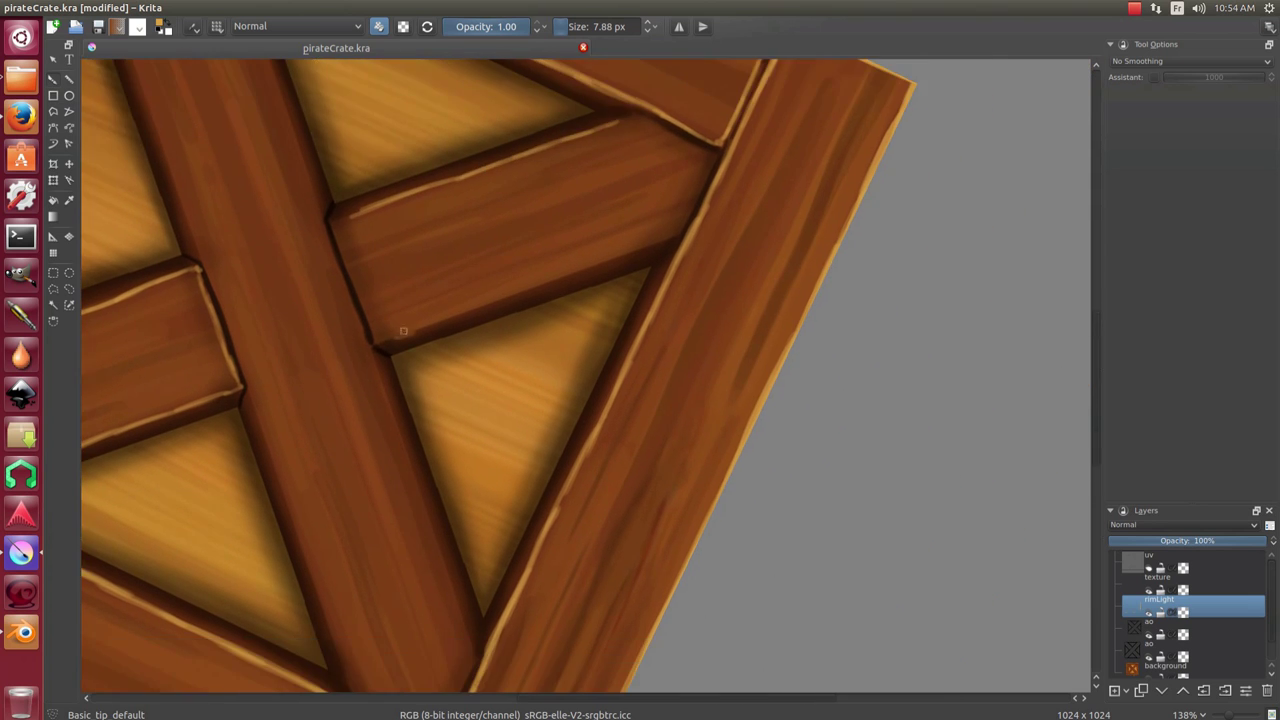
pyautogui.moveTo(483, 306); pyautogui.dragTo(446, 328)
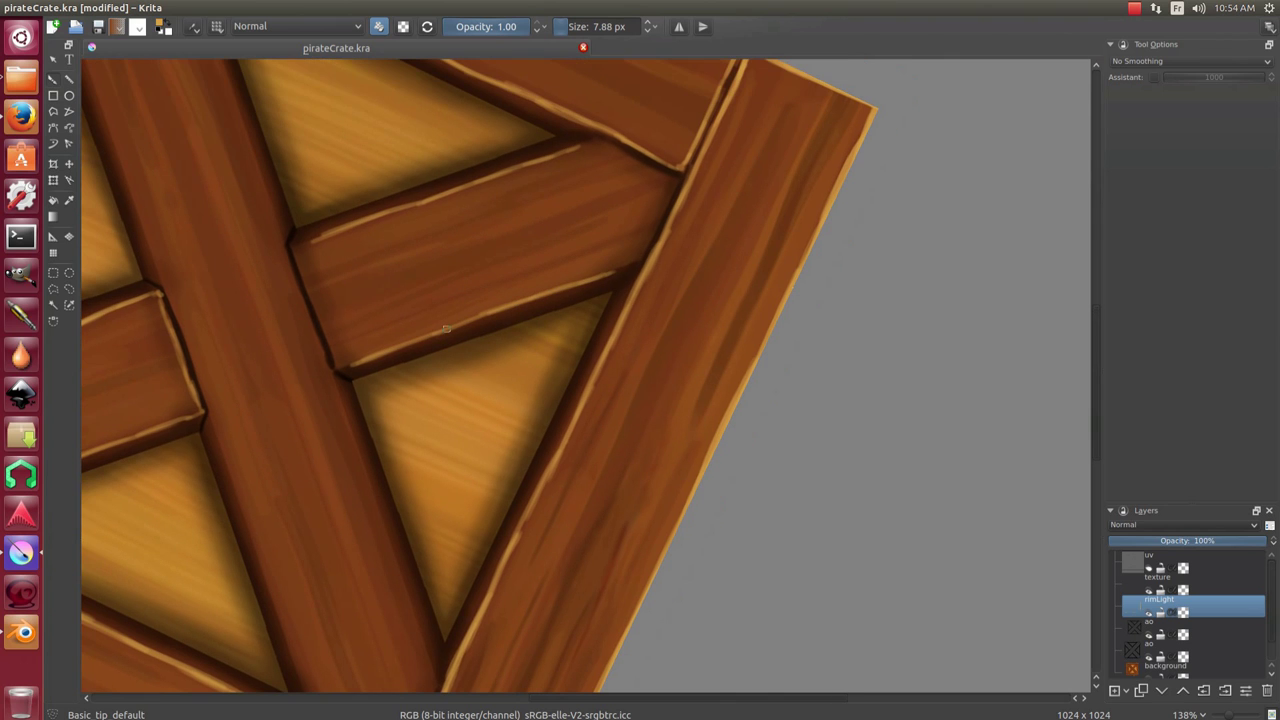
pyautogui.moveTo(335, 358); pyautogui.dragTo(480, 278)
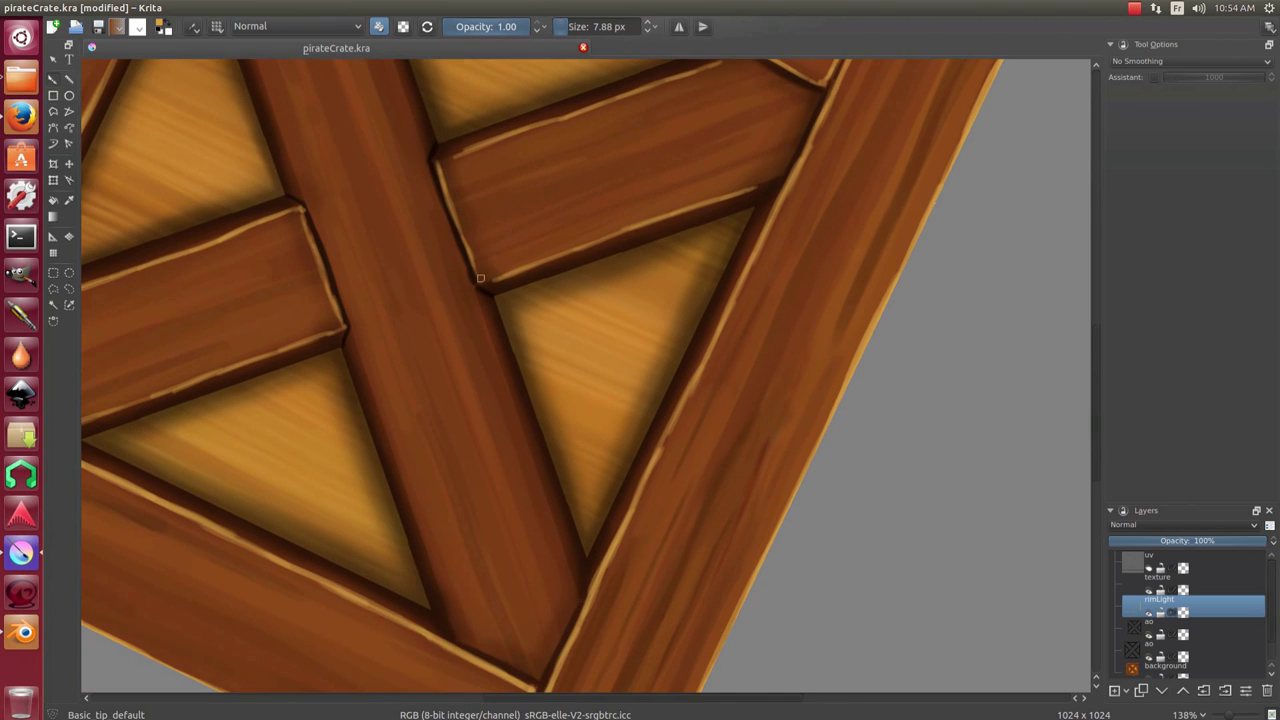
pyautogui.moveTo(479, 163)
pyautogui.mouseDown()
pyautogui.moveTo(717, 262)
pyautogui.moveTo(400, 301)
pyautogui.moveTo(293, 381)
pyautogui.mouseUp()
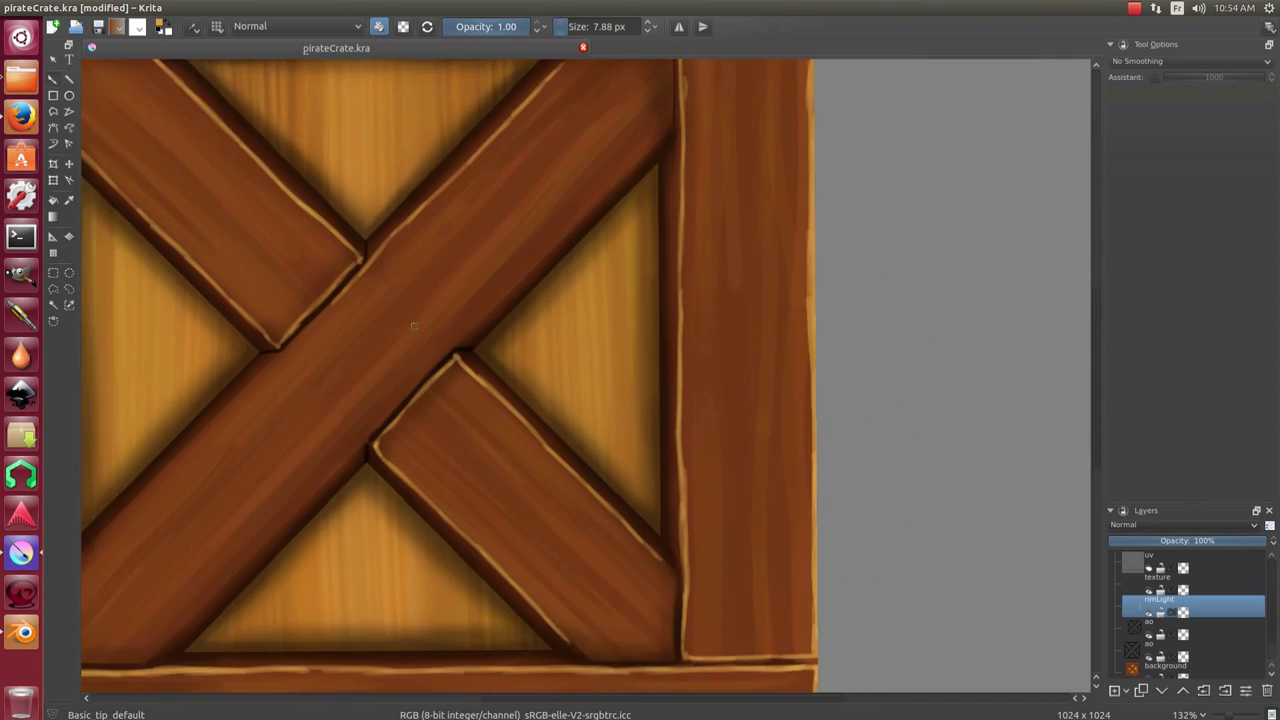
pyautogui.moveTo(380, 295); pyautogui.dragTo(149, 444)
pyautogui.moveTo(236, 362); pyautogui.dragTo(323, 345)
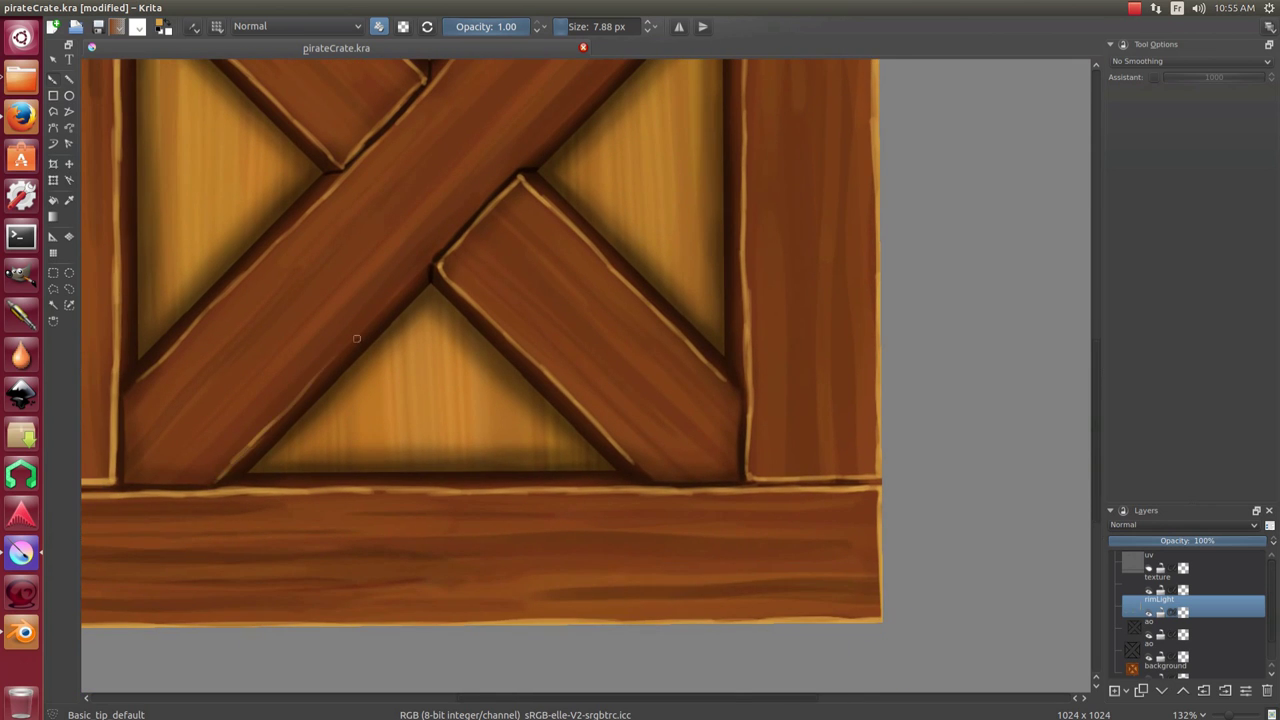
pyautogui.moveTo(441, 245); pyautogui.dragTo(276, 367)
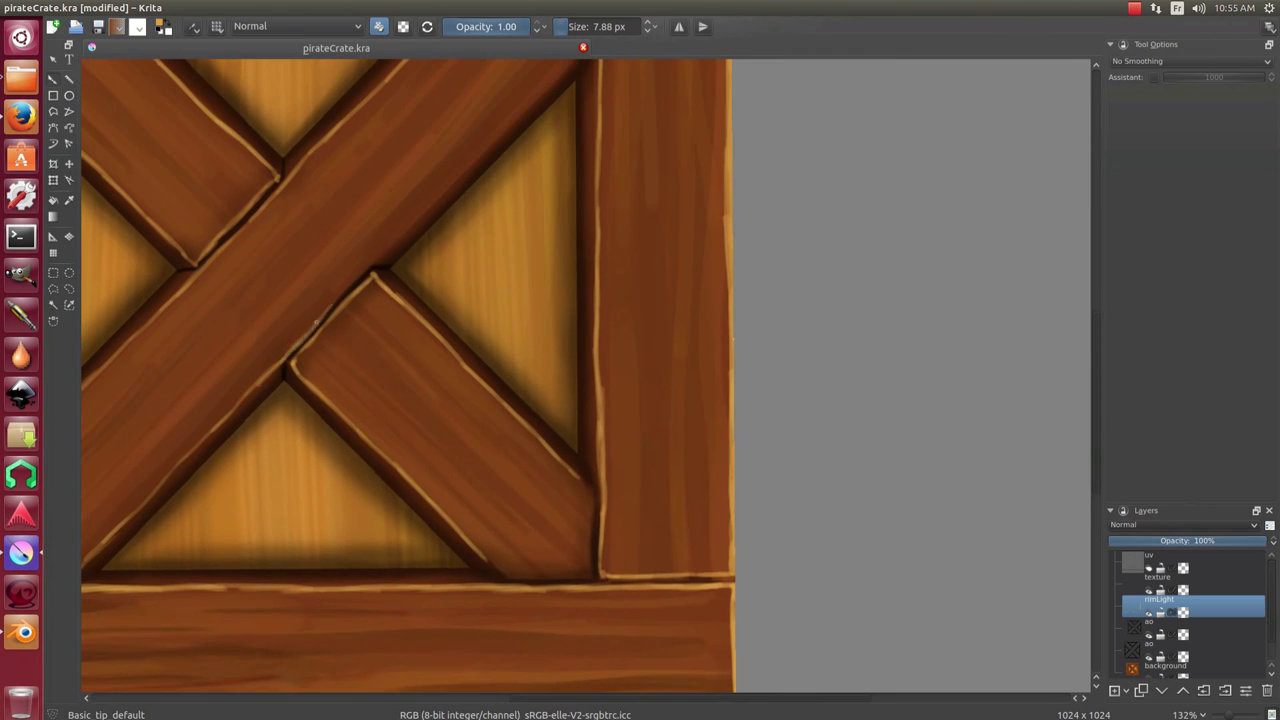
pyautogui.moveTo(376, 262); pyautogui.dragTo(261, 359)
pyautogui.moveTo(321, 296); pyautogui.dragTo(287, 337)
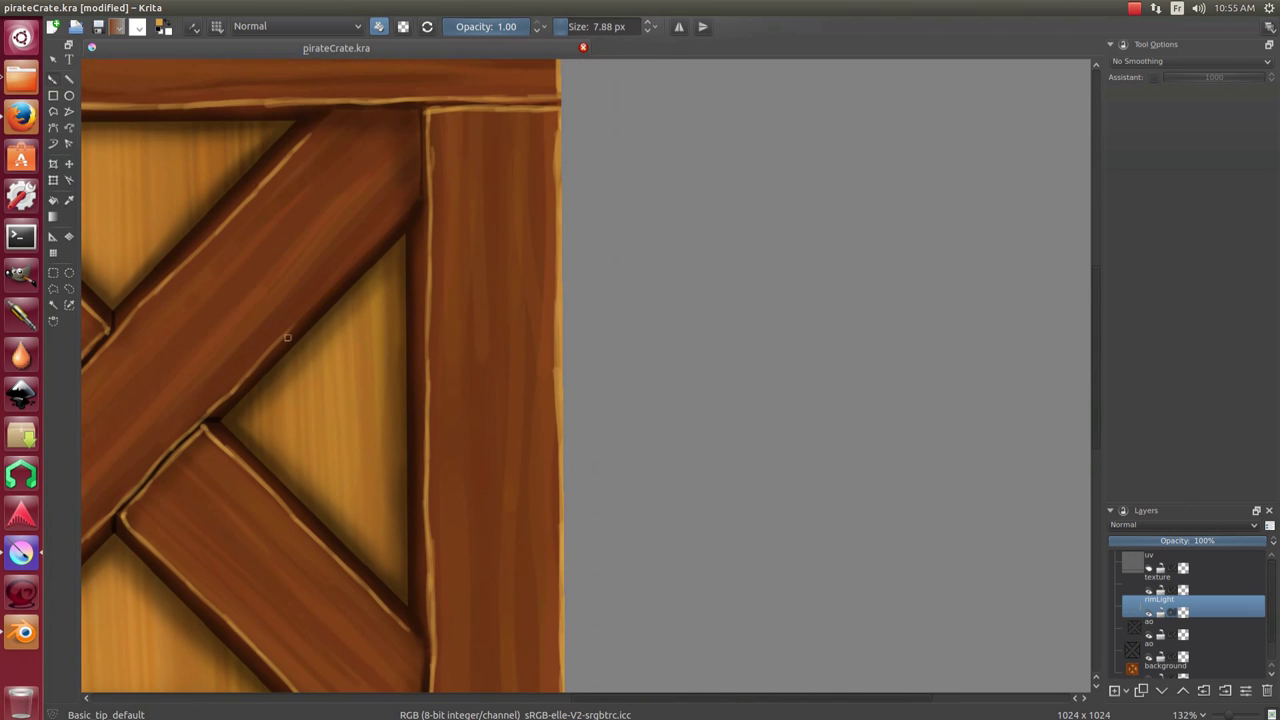
pyautogui.scroll(-3, 500, 220)
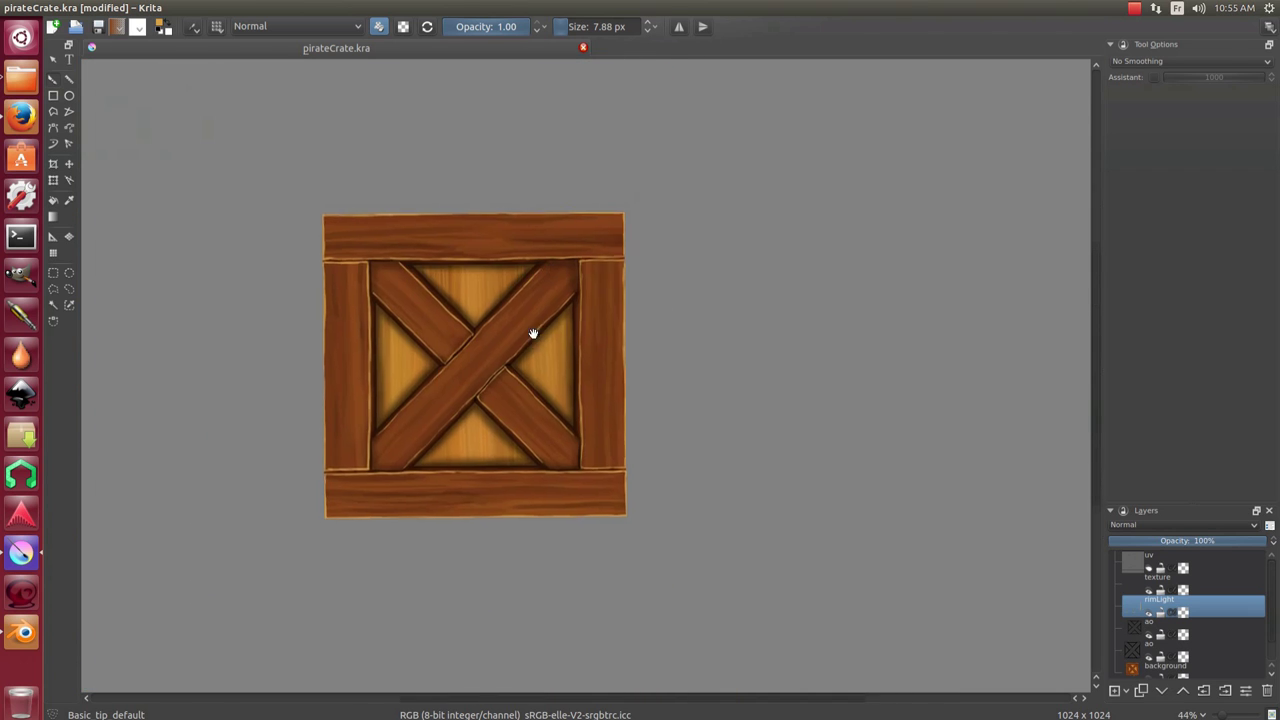
# Lower the rimLight layer opacity to about 60%.
pyautogui.scroll(-2, 531, 334)
pyautogui.scroll(3, 557, 271)
pyautogui.click(1205, 541)
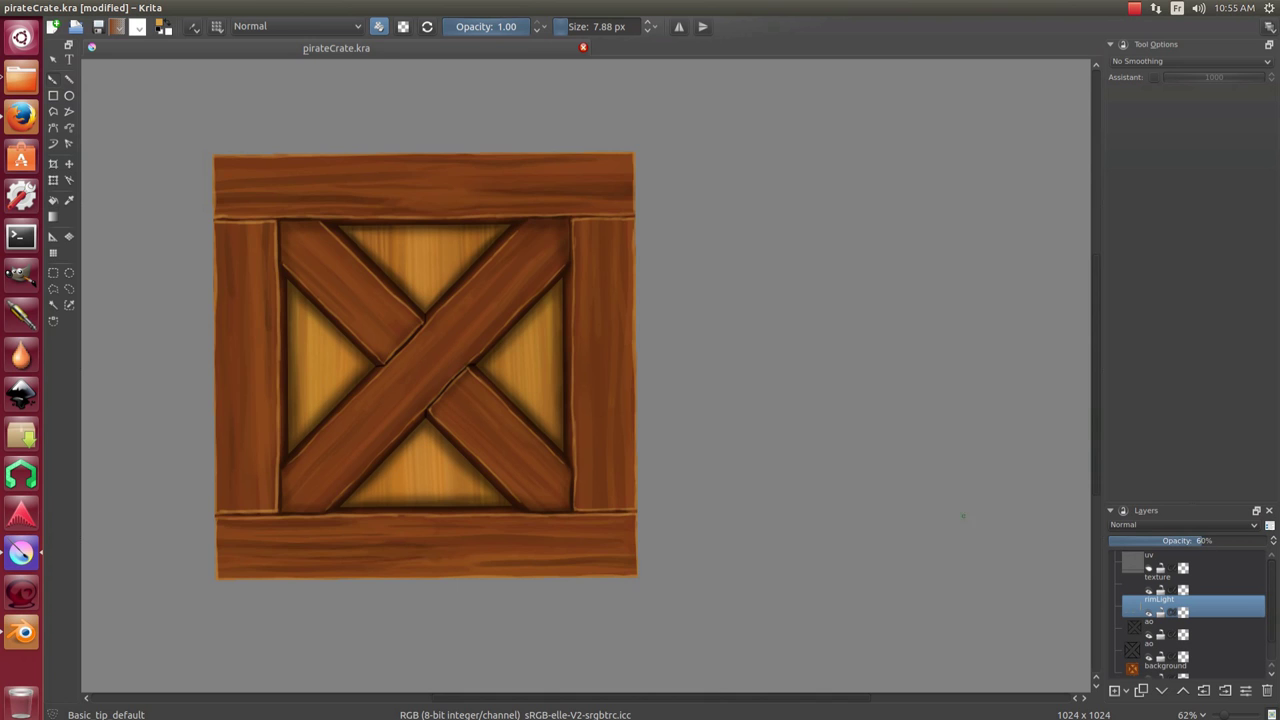
pyautogui.scroll(-1, 608, 331)
pyautogui.scroll(3, 608, 331)
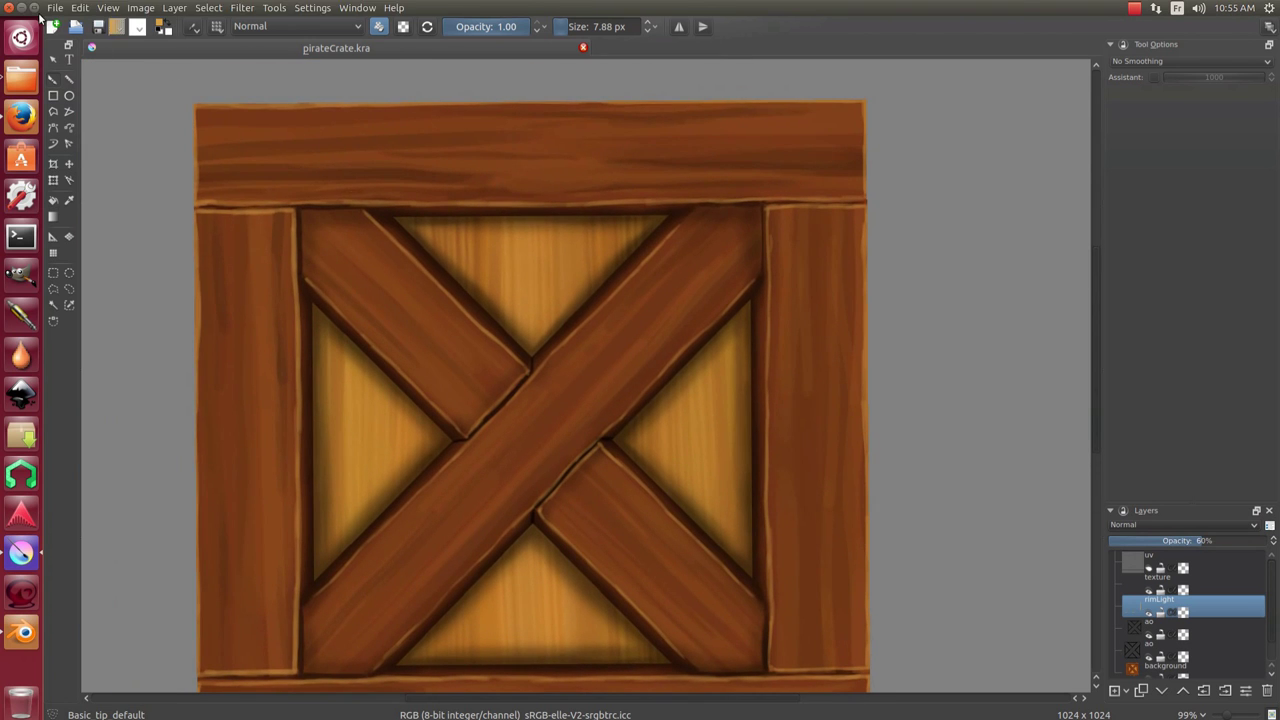
# Export the painting as PNG, overwriting pirateCrateUV.png.
pyautogui.click(55, 7)
pyautogui.click(90, 190)
pyautogui.click(728, 433)
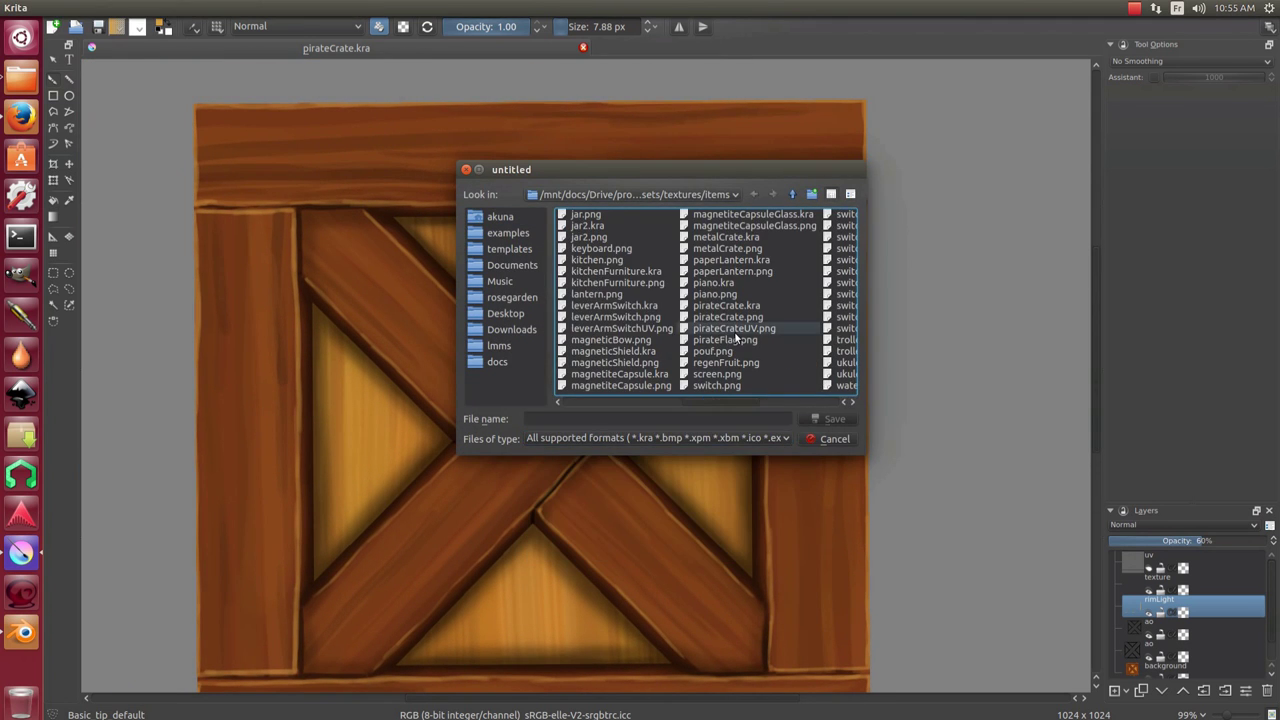
pyautogui.doubleClick(734, 331)
pyautogui.click(736, 319)
pyautogui.click(716, 446)
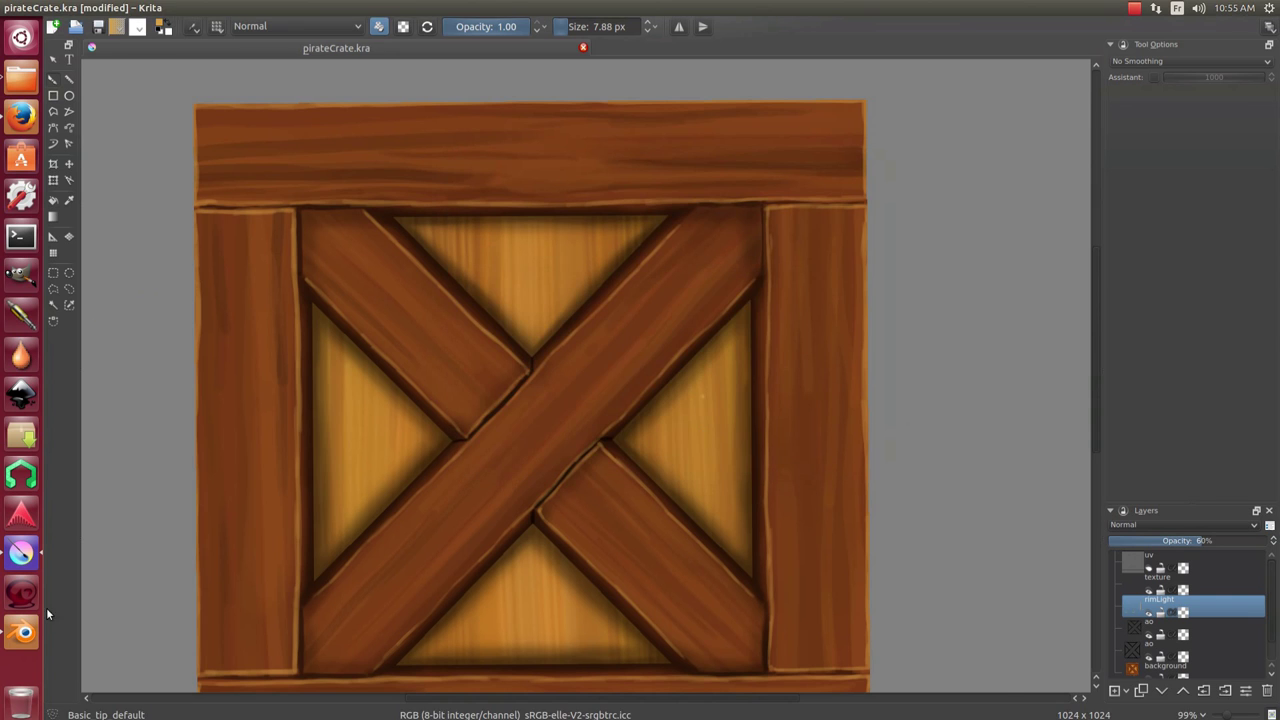
# In Blender, reload the updated crate texture image.
pyautogui.click(22, 632)
pyautogui.click(772, 652)
pyautogui.click(800, 600)
# Orbit and snap to front view to inspect the rim-lit crate, then return to Krita.
pyautogui.moveTo(415, 397)
pyautogui.mouseDown()
pyautogui.moveTo(338, 467)
pyautogui.moveTo(310, 377)
pyautogui.mouseUp()
pyautogui.press('KP_1')
pyautogui.moveTo(334, 313)
pyautogui.mouseDown()
pyautogui.moveTo(578, 397)
pyautogui.moveTo(500, 330)
pyautogui.mouseUp()
pyautogui.scroll(-3, 578, 404)
pyautogui.press('KP_1')
pyautogui.moveTo(557, 480)
pyautogui.mouseDown()
pyautogui.moveTo(363, 517)
pyautogui.moveTo(396, 451)
pyautogui.moveTo(474, 419)
pyautogui.mouseUp()
pyautogui.scroll(3, 474, 419)
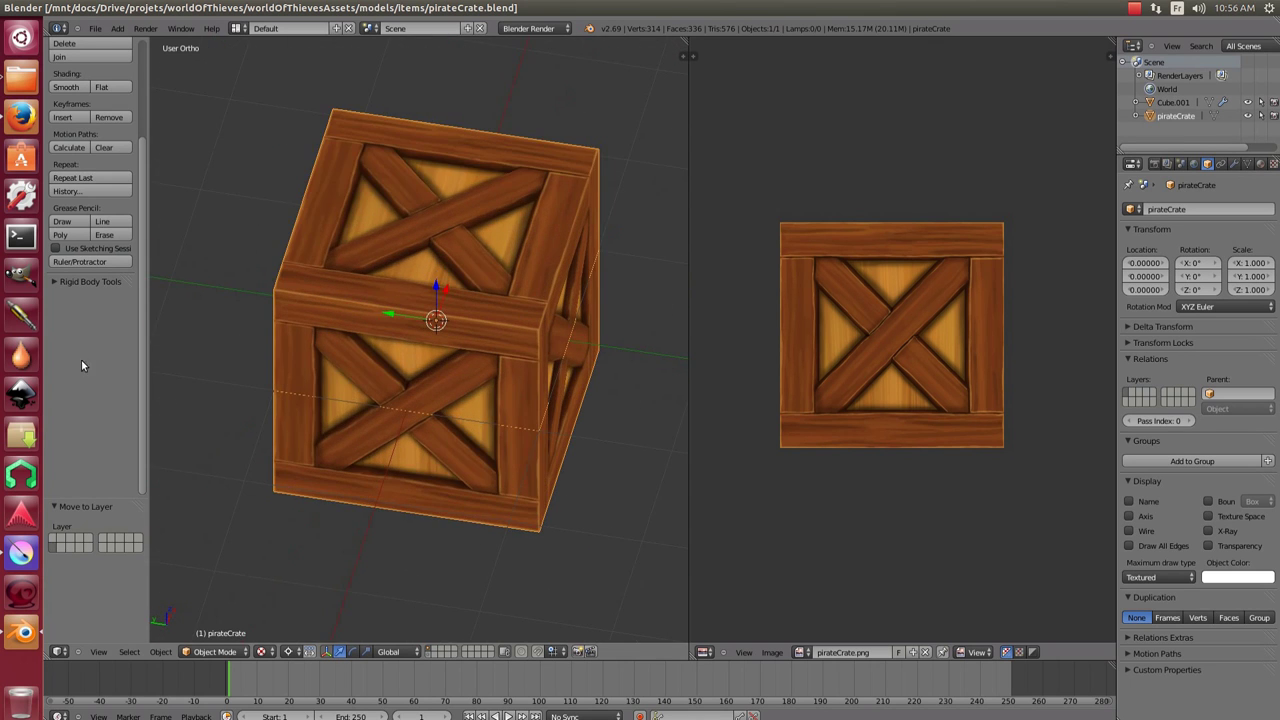
pyautogui.click(27, 565)
pyautogui.scroll(-3, 523, 314)
# Undo the stray light highlight stroke on the crate's top plank.
pyautogui.scroll(1, 548, 300)
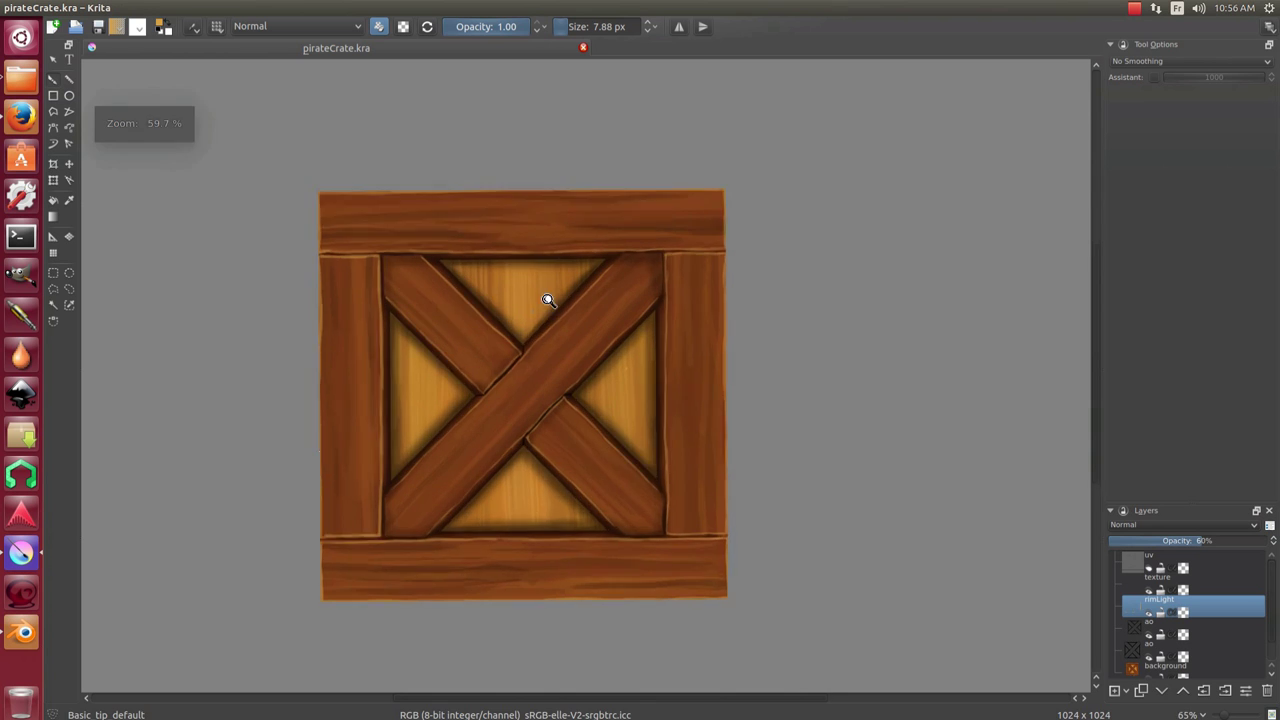
pyautogui.scroll(3, 548, 300)
pyautogui.moveTo(548, 300); pyautogui.dragTo(586, 249)
pyautogui.scroll(2, 680, 147)
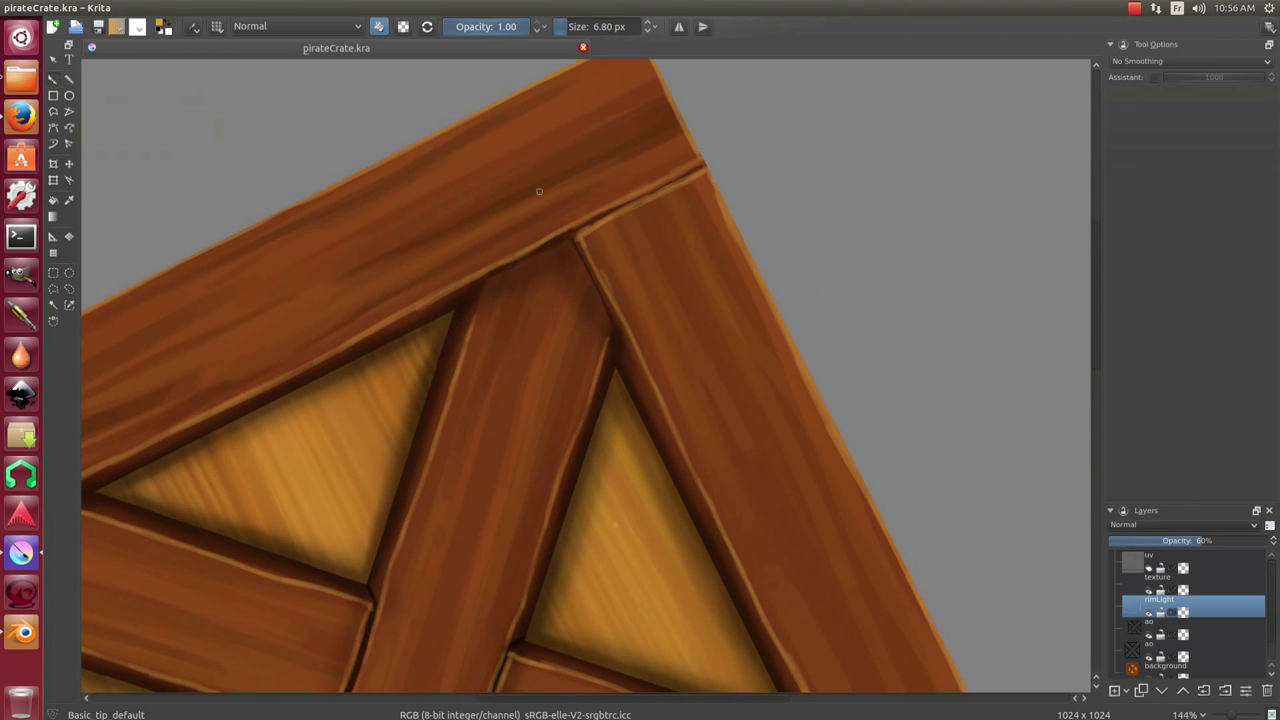
pyautogui.hotkey('ctrl', 'z')
# Switch the brush to erase mode and add a new empty Layer 8 above the background.
pyautogui.moveTo(680, 130); pyautogui.dragTo(450, 245)
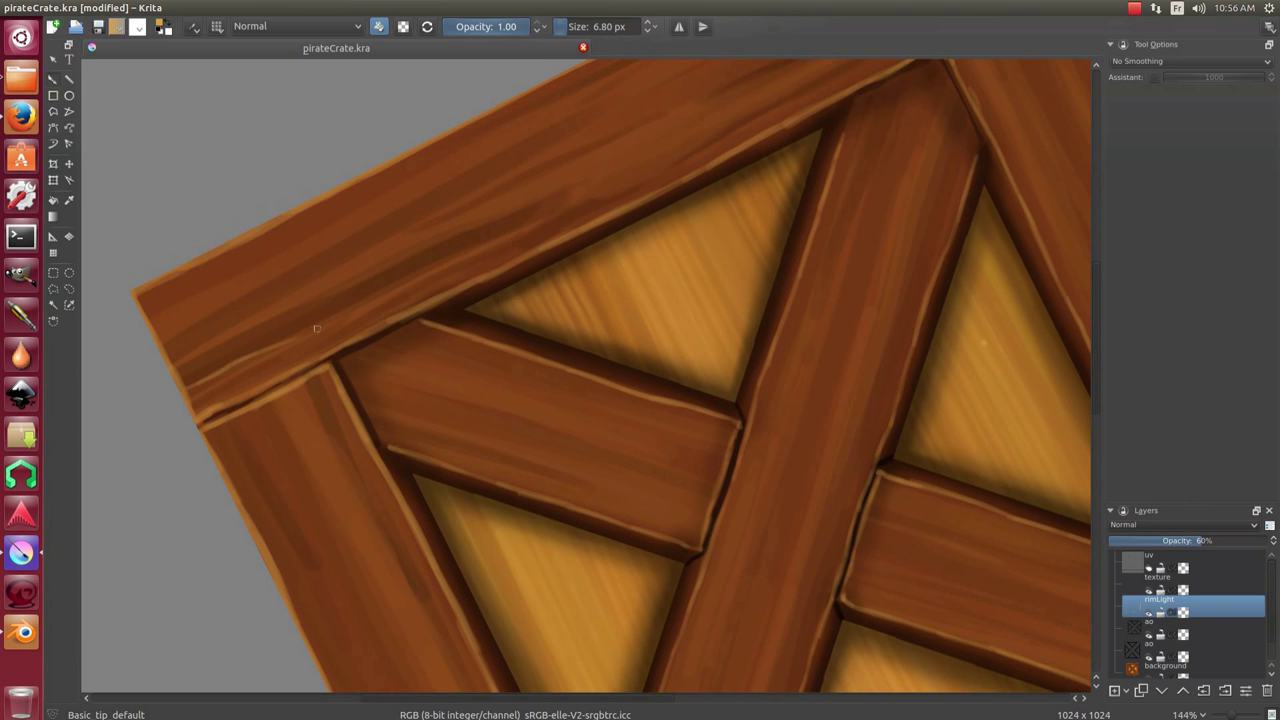
pyautogui.moveTo(366, 297); pyautogui.dragTo(385, 267)
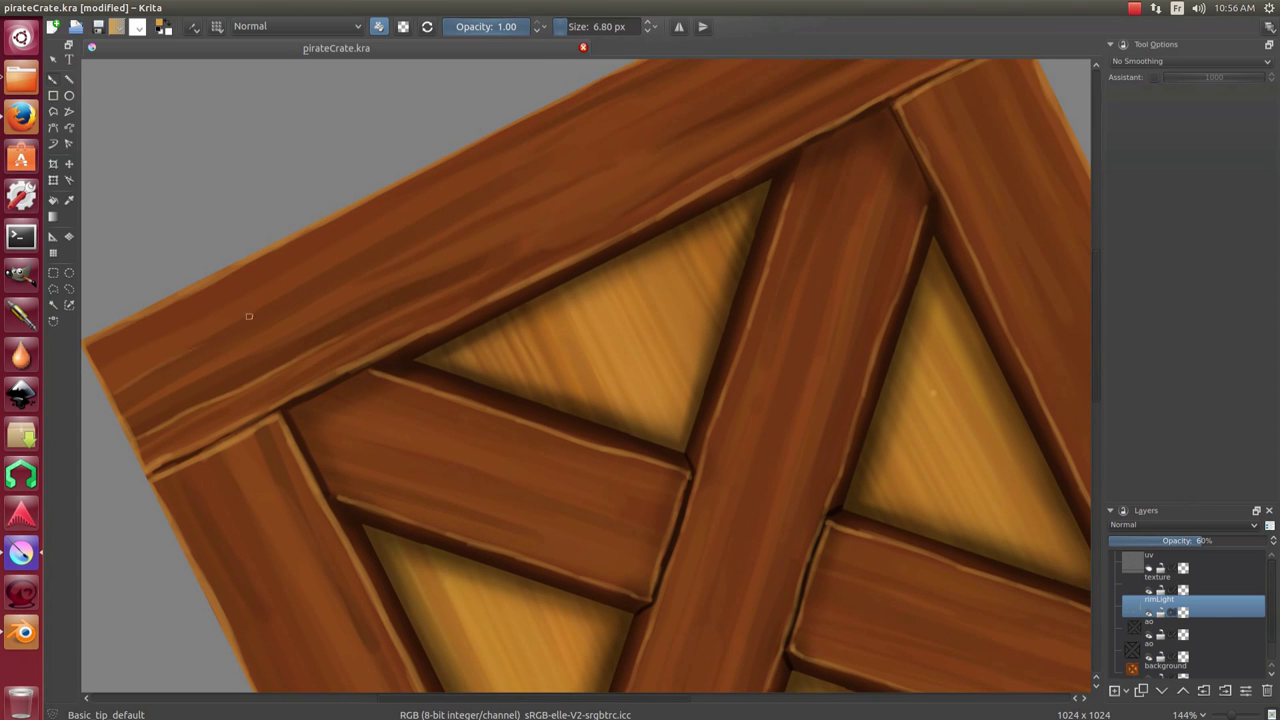
pyautogui.scroll(-5, 260, 309)
pyautogui.scroll(3, 486, 343)
pyautogui.scroll(3, 430, 260)
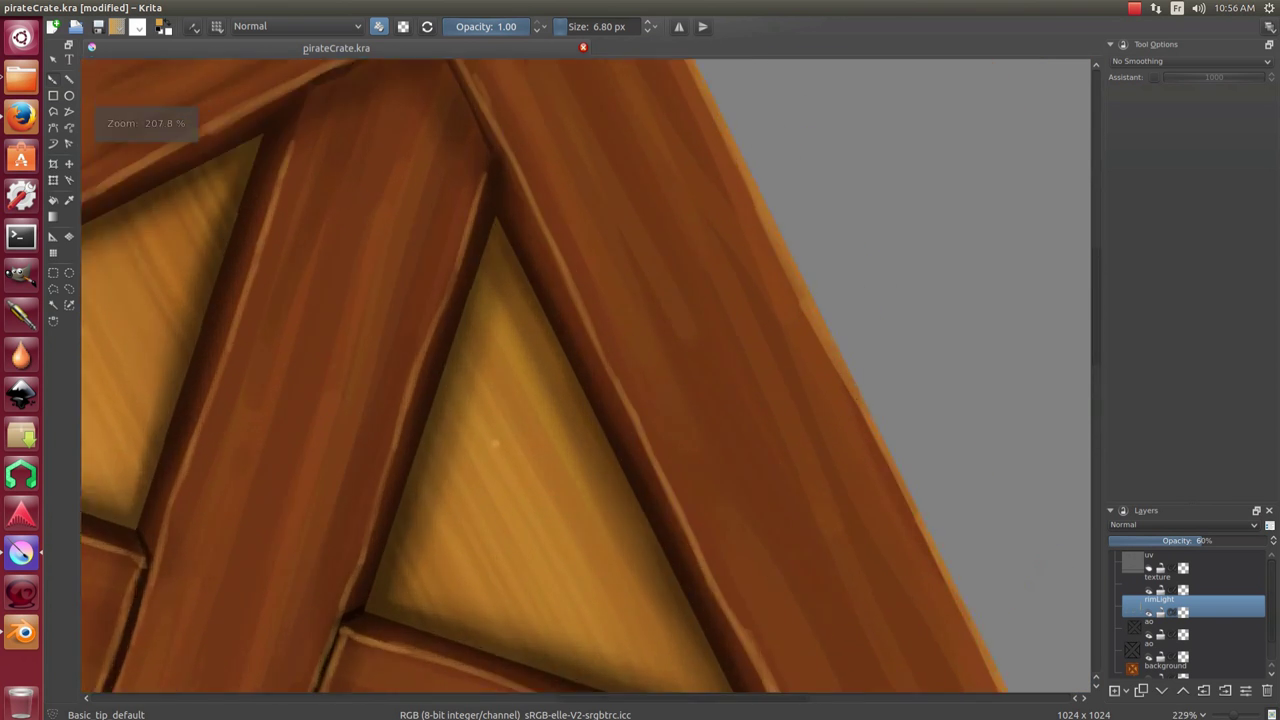
pyautogui.scroll(2, 375, 192)
pyautogui.moveTo(293, 350); pyautogui.dragTo(291, 320)
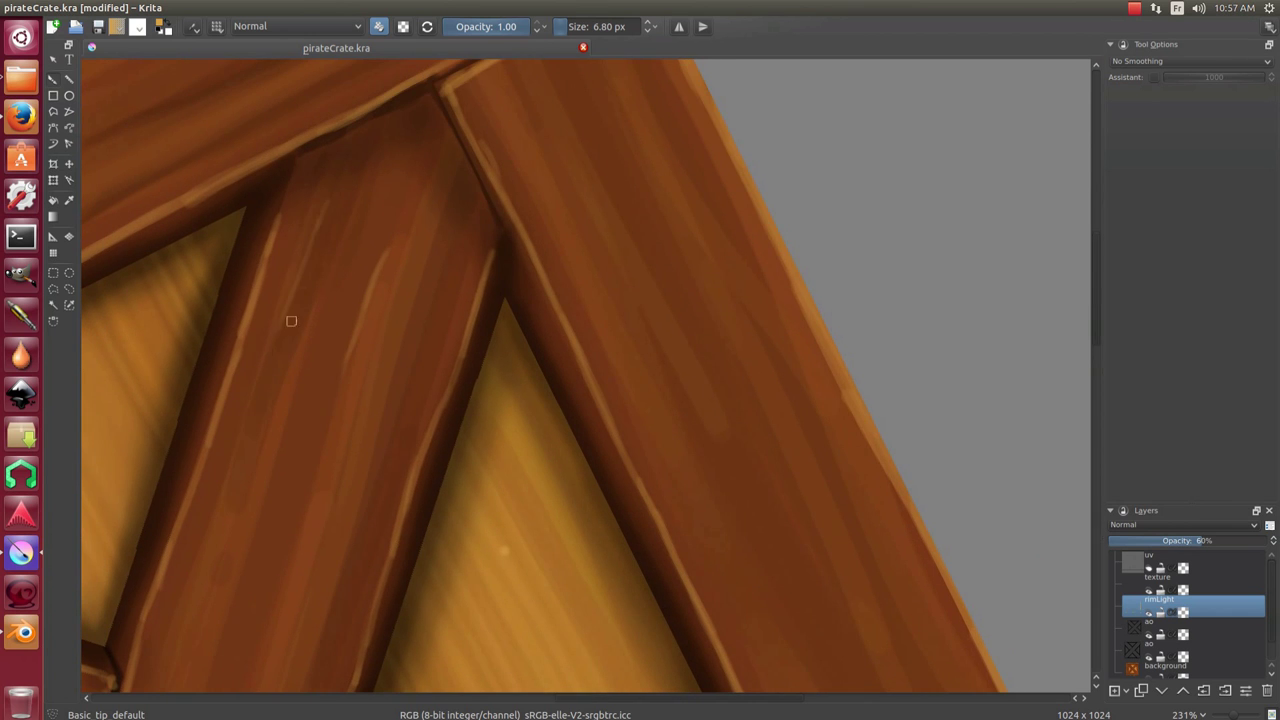
pyautogui.scroll(-3, 259, 395)
pyautogui.scroll(3, 259, 395)
pyautogui.scroll(-4, 259, 395)
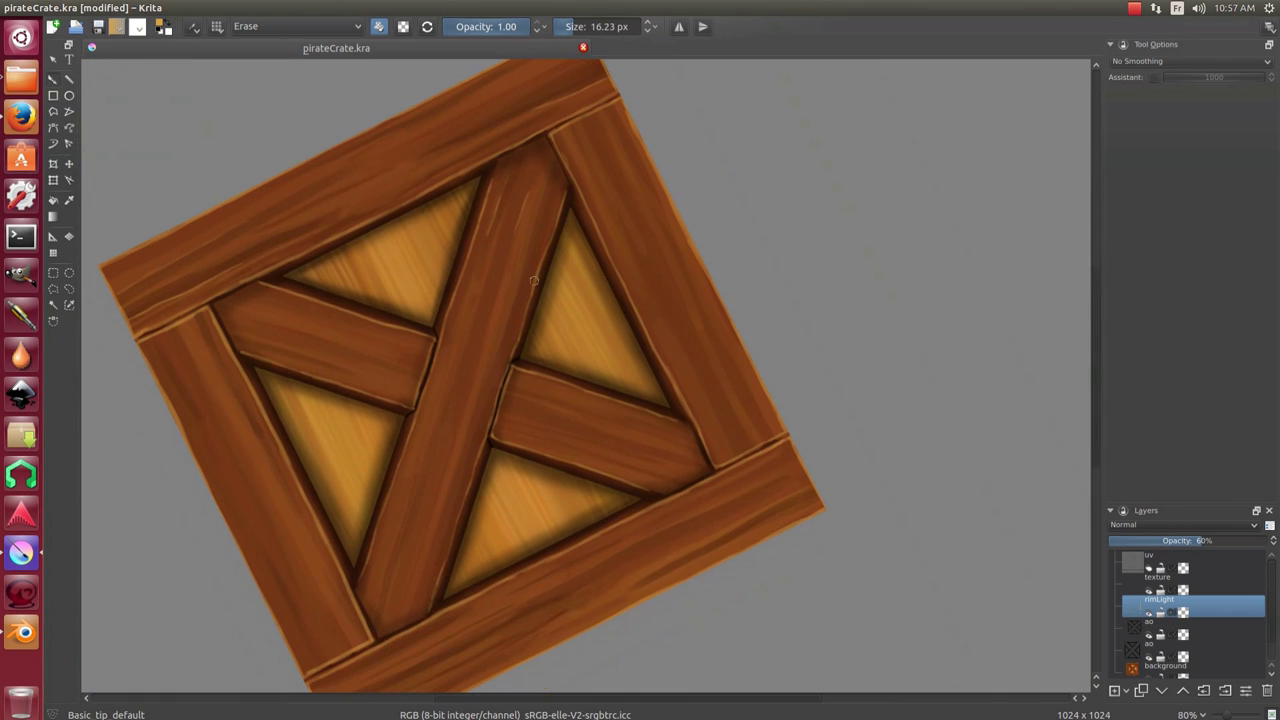
pyautogui.scroll(2, 259, 395)
pyautogui.press('e')
pyautogui.press('Insert')
# Load the Block_bristles preset with the predefined 3_splat tip, testing strokes in the scratch area.
pyautogui.hotkey('ctrl', 'pagedown')
pyautogui.hotkey('ctrl', 'pagedown')
pyautogui.hotkey('ctrl', 'pagedown')
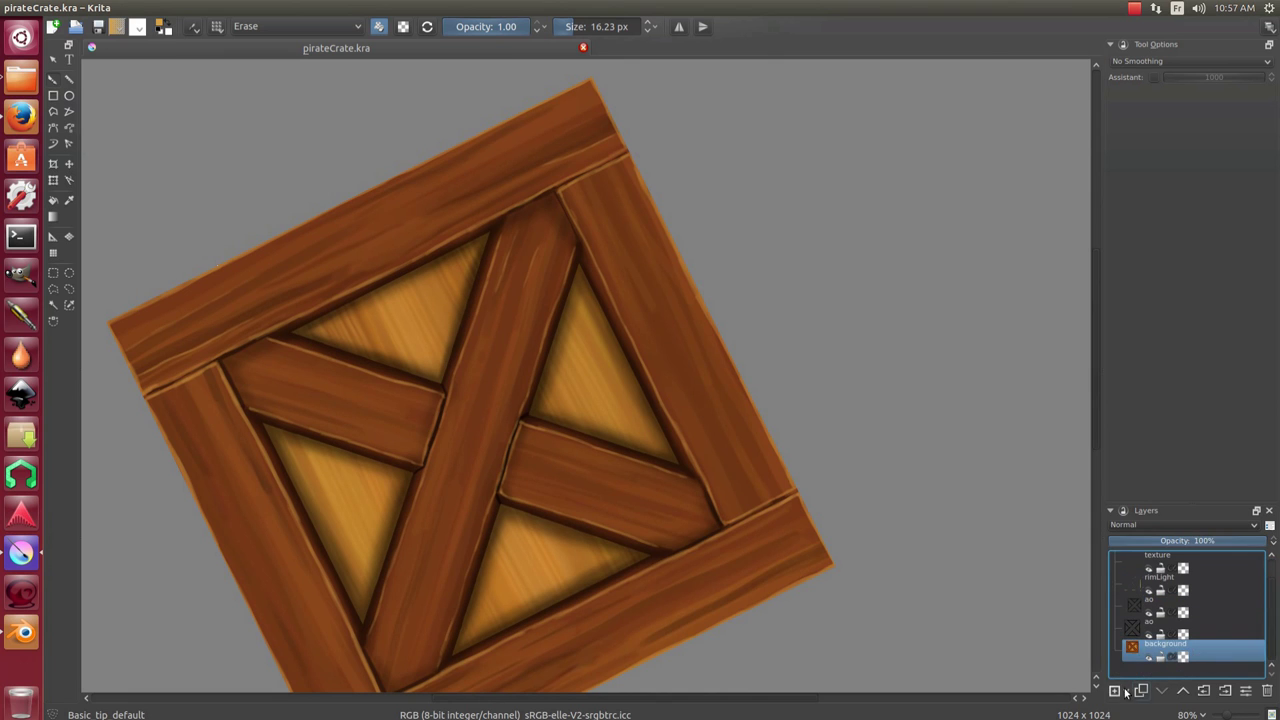
pyautogui.click(193, 26)
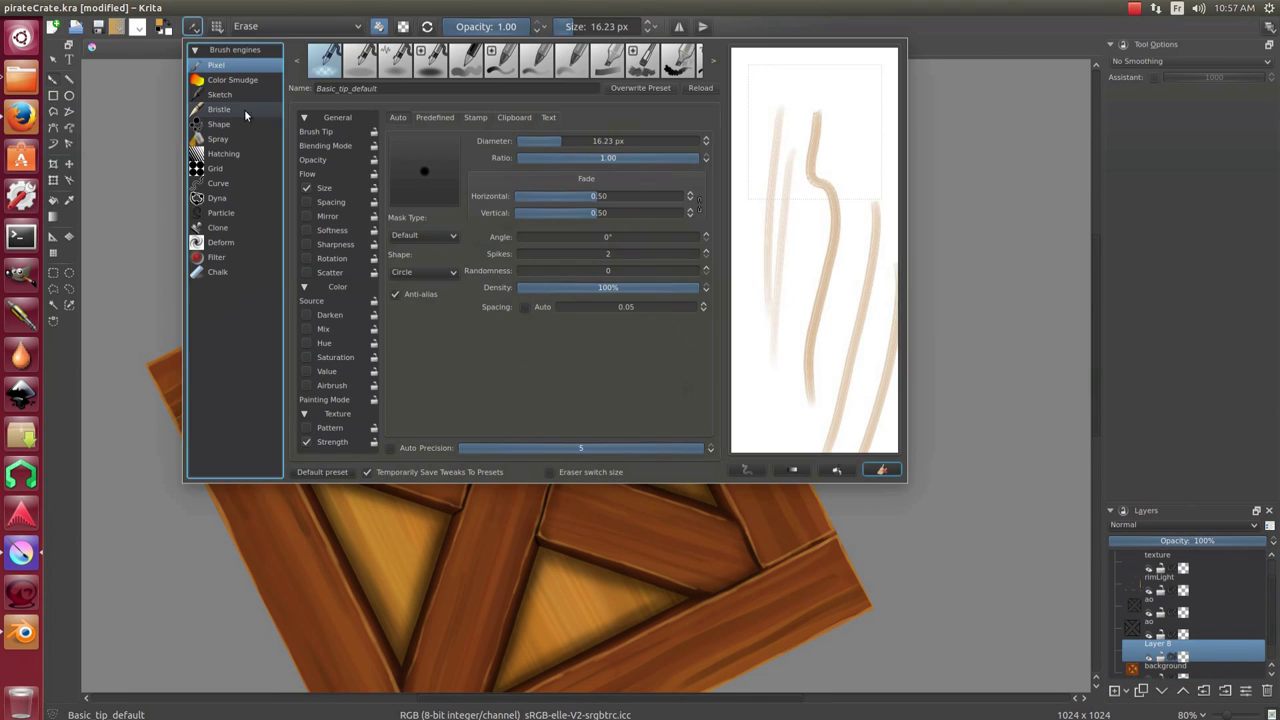
pyautogui.click(643, 60)
pyautogui.moveTo(825, 110); pyautogui.dragTo(798, 390)
pyautogui.click(587, 181)
pyautogui.moveTo(808, 143); pyautogui.dragTo(810, 336)
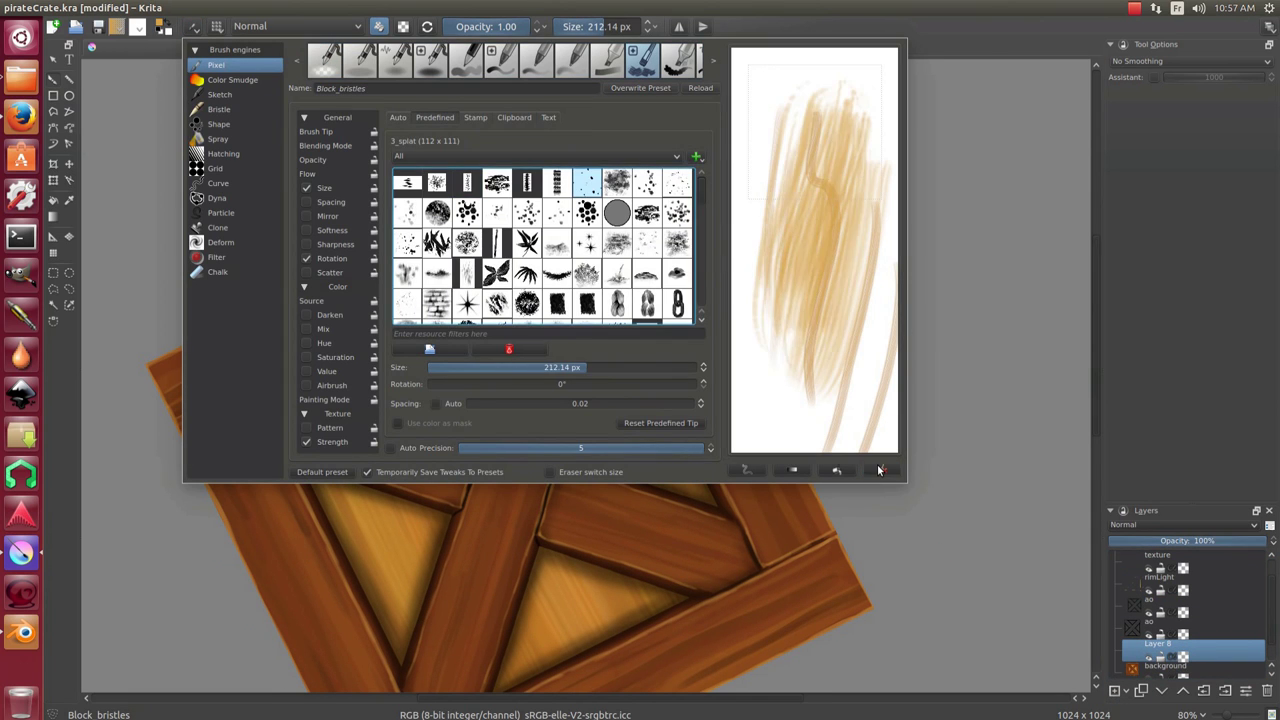
pyautogui.click(881, 469)
pyautogui.moveTo(840, 180); pyautogui.dragTo(869, 337)
pyautogui.click(370, 280)
# Shrink the brush to about 38 px, then resize it to around 44–51 px near the top corner.
pyautogui.scroll(2, 370, 280)
pyautogui.press('[')
pyautogui.press('[')
pyautogui.press('[')
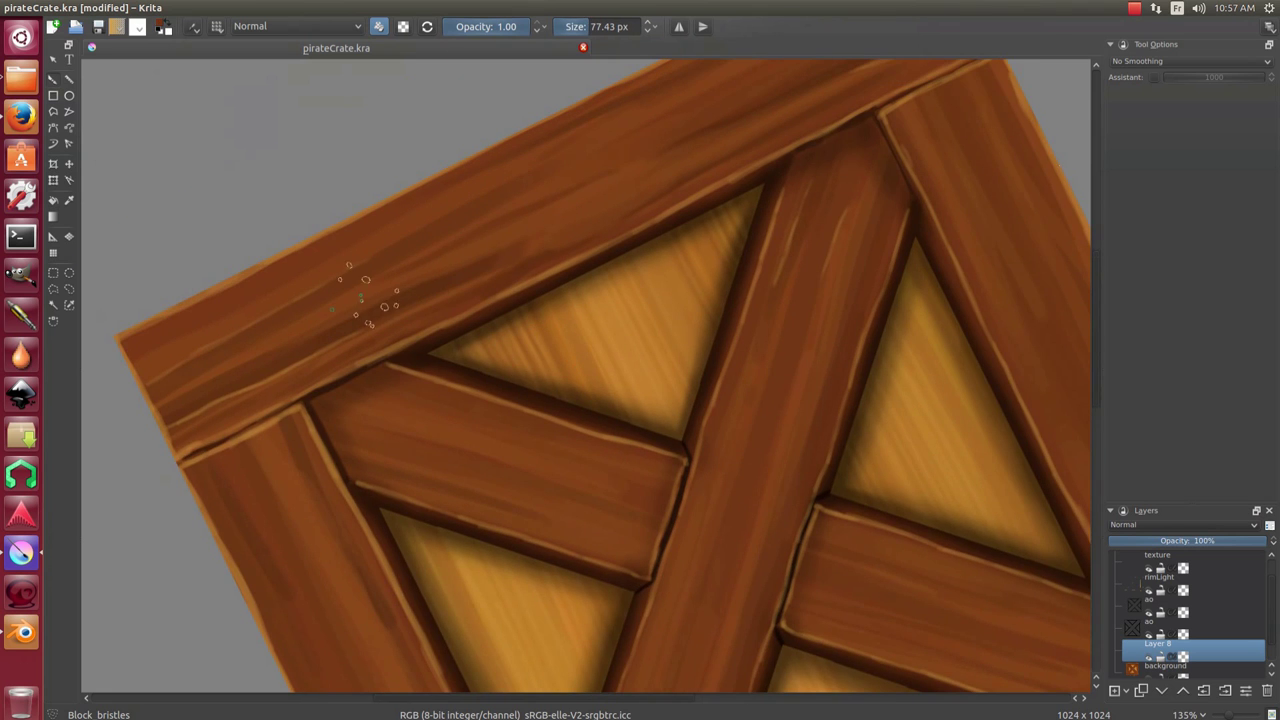
pyautogui.scroll(1, 349, 316)
pyautogui.press('[')
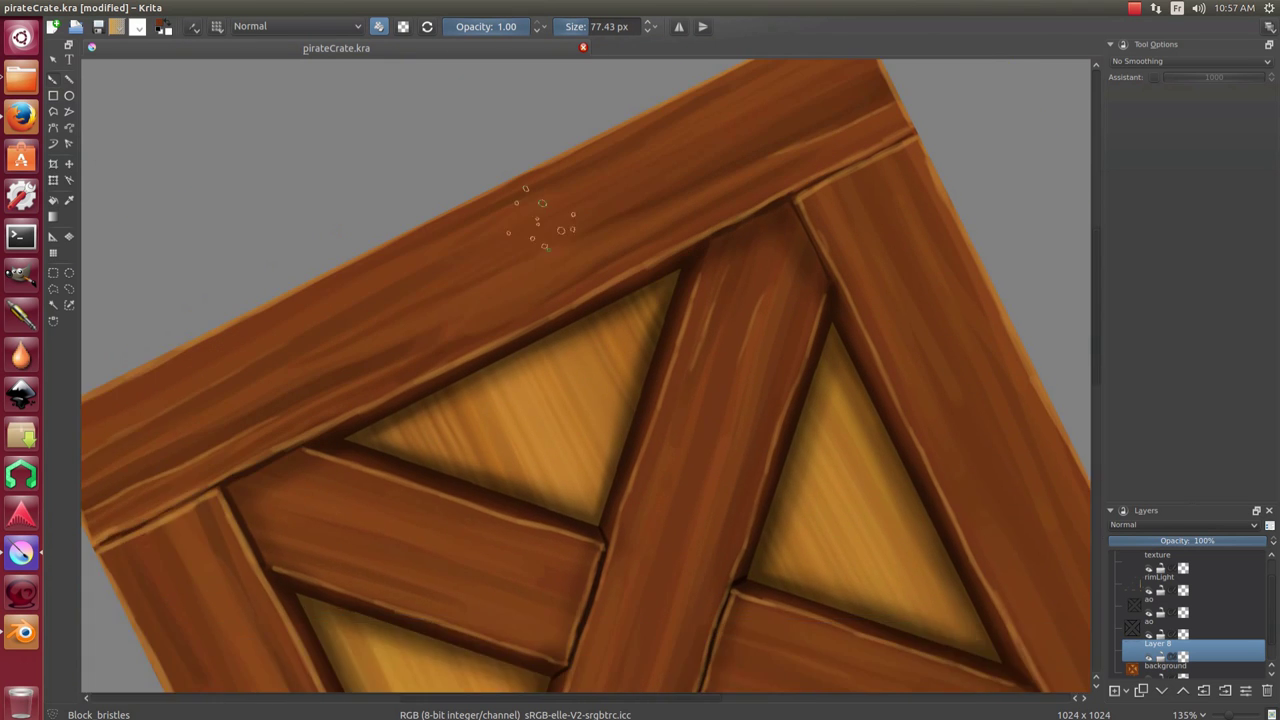
pyautogui.moveTo(720, 185)
pyautogui.mouseDown()
pyautogui.moveTo(520, 214)
pyautogui.moveTo(300, 329)
pyautogui.mouseUp()
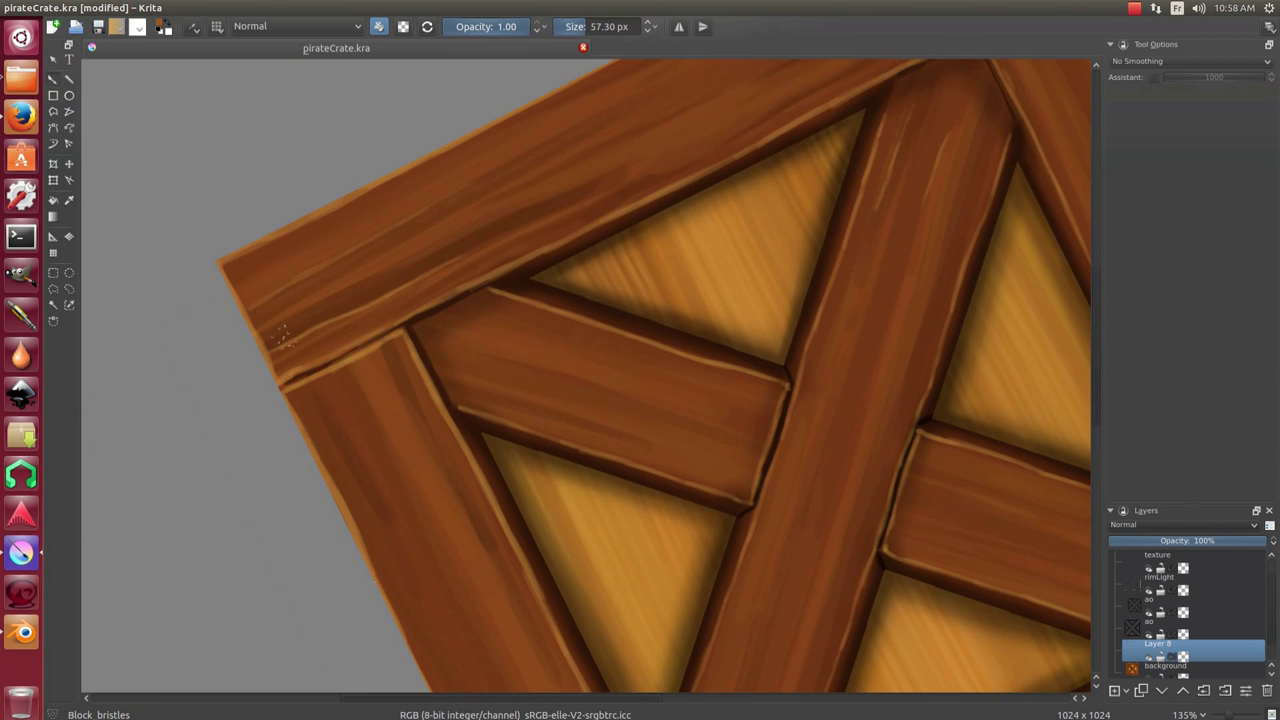
pyautogui.press('[')
pyautogui.moveTo(635, 163); pyautogui.dragTo(503, 257)
pyautogui.press('[')
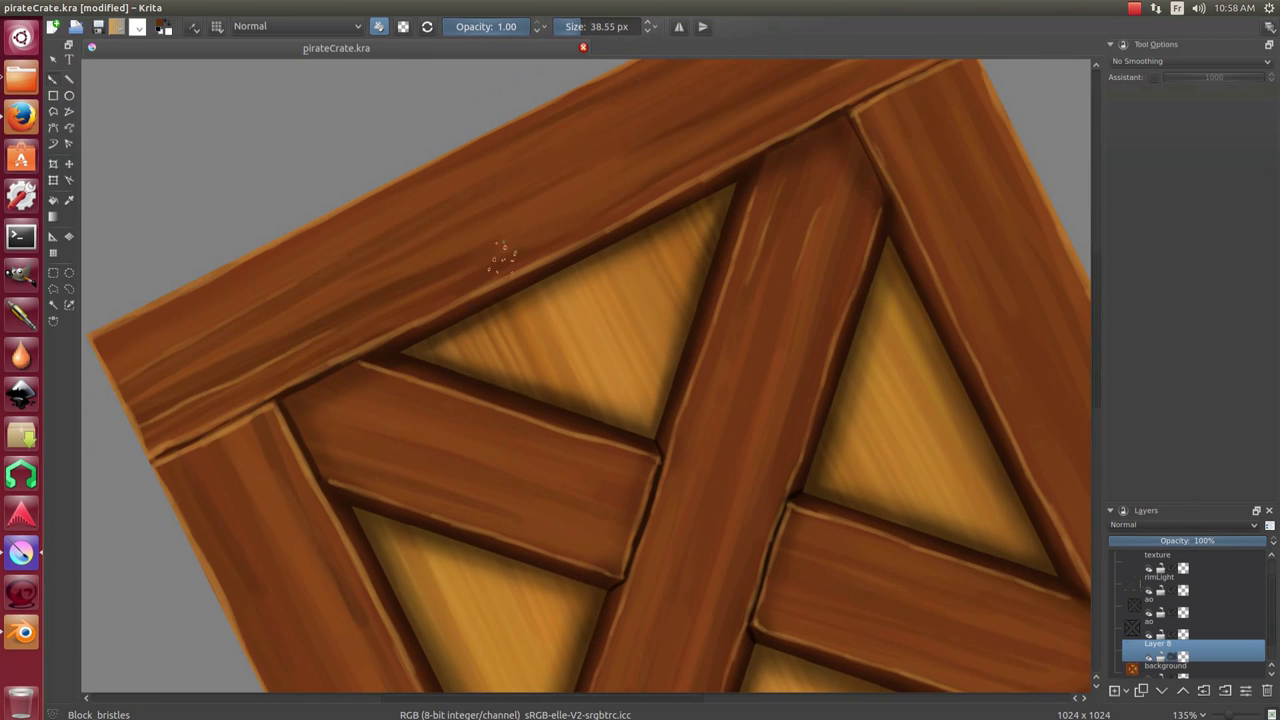
pyautogui.moveTo(808, 95); pyautogui.dragTo(470, 302)
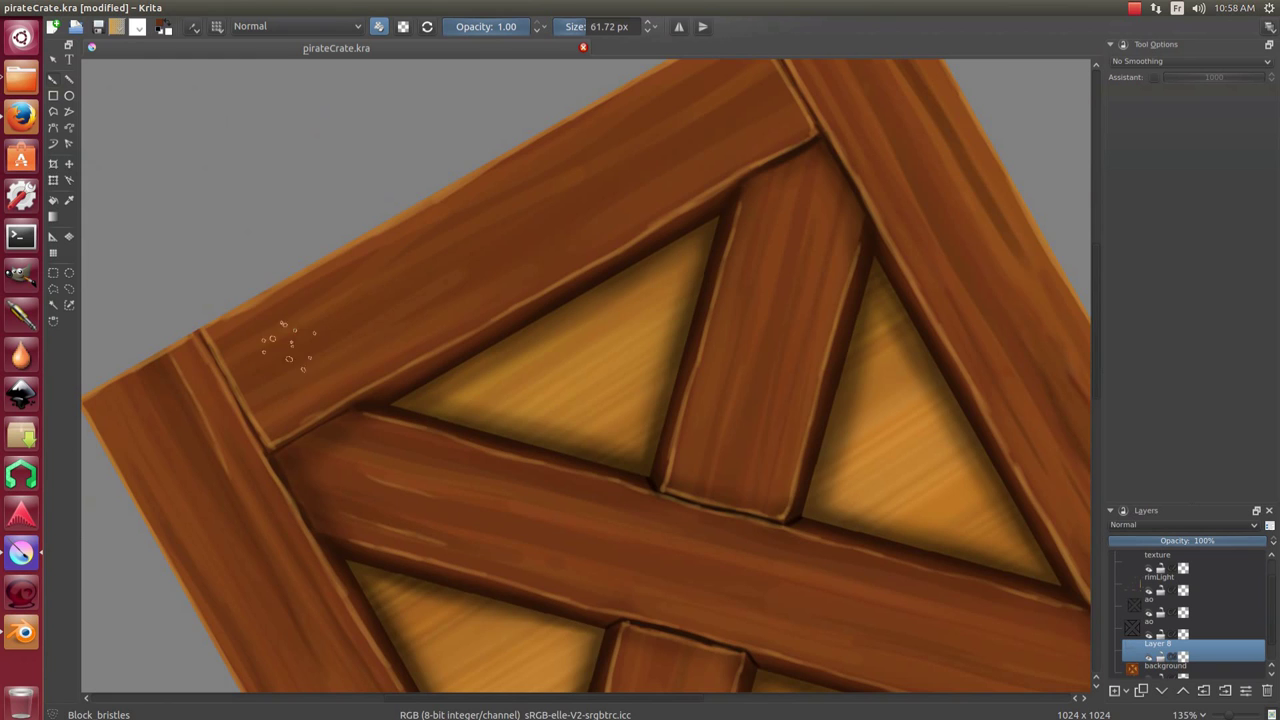
pyautogui.moveTo(270, 360); pyautogui.dragTo(300, 348)
pyautogui.moveTo(487, 212)
pyautogui.mouseDown()
pyautogui.moveTo(402, 288)
pyautogui.moveTo(426, 286)
pyautogui.mouseUp()
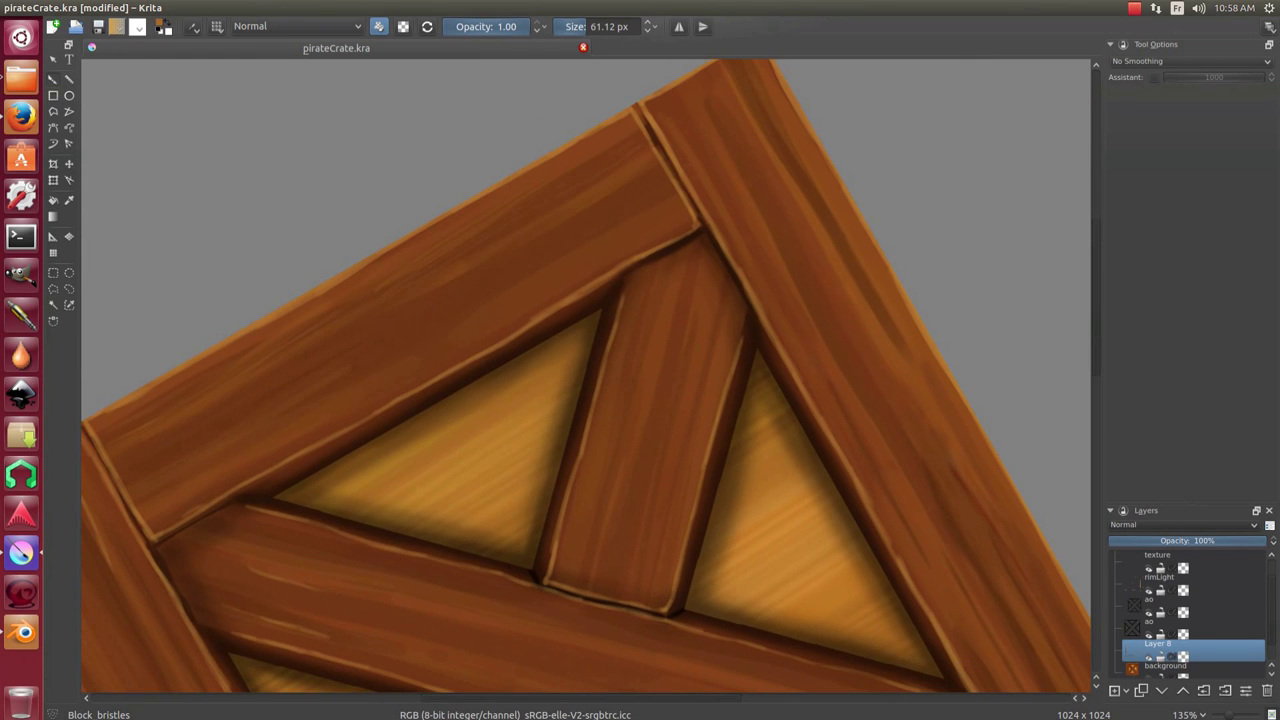
pyautogui.moveTo(370, 370); pyautogui.dragTo(305, 372)
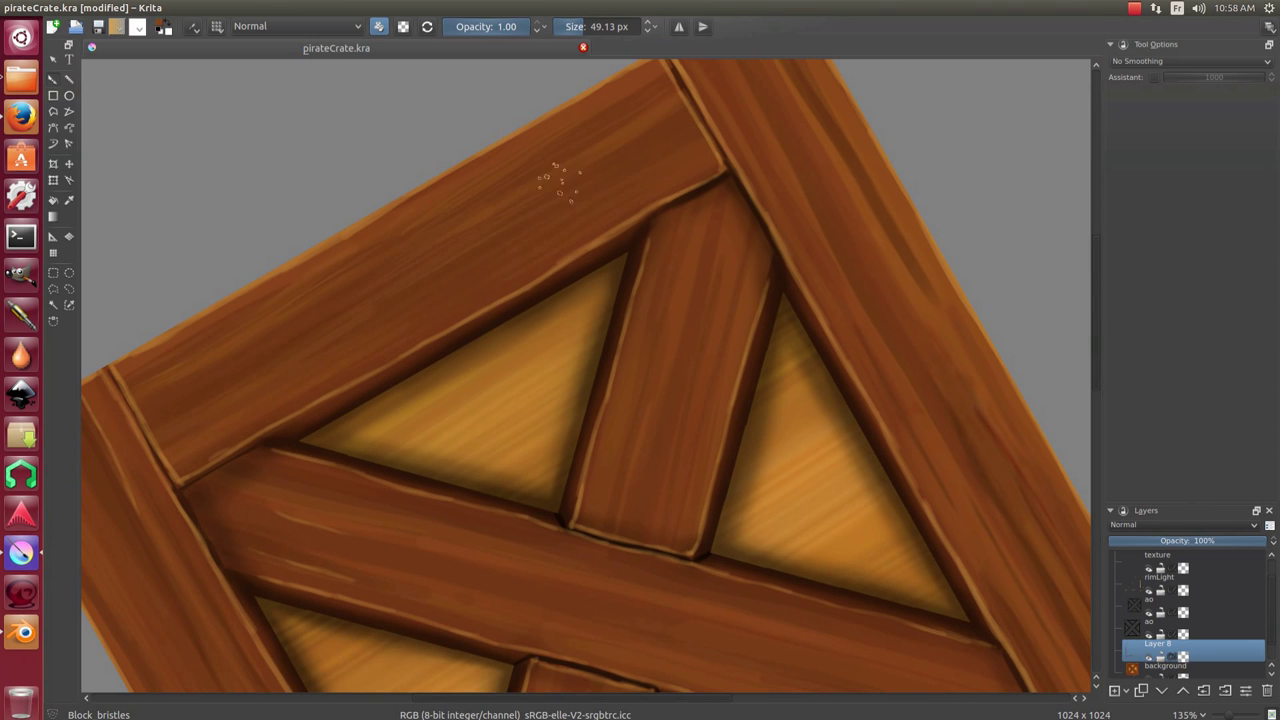
# Rotate and zoom onto the horizontal brace plank, trying brush sizes from 48 to 74 px.
pyautogui.moveTo(497, 273)
pyautogui.mouseDown()
pyautogui.moveTo(508, 251)
pyautogui.moveTo(337, 220)
pyautogui.mouseUp()
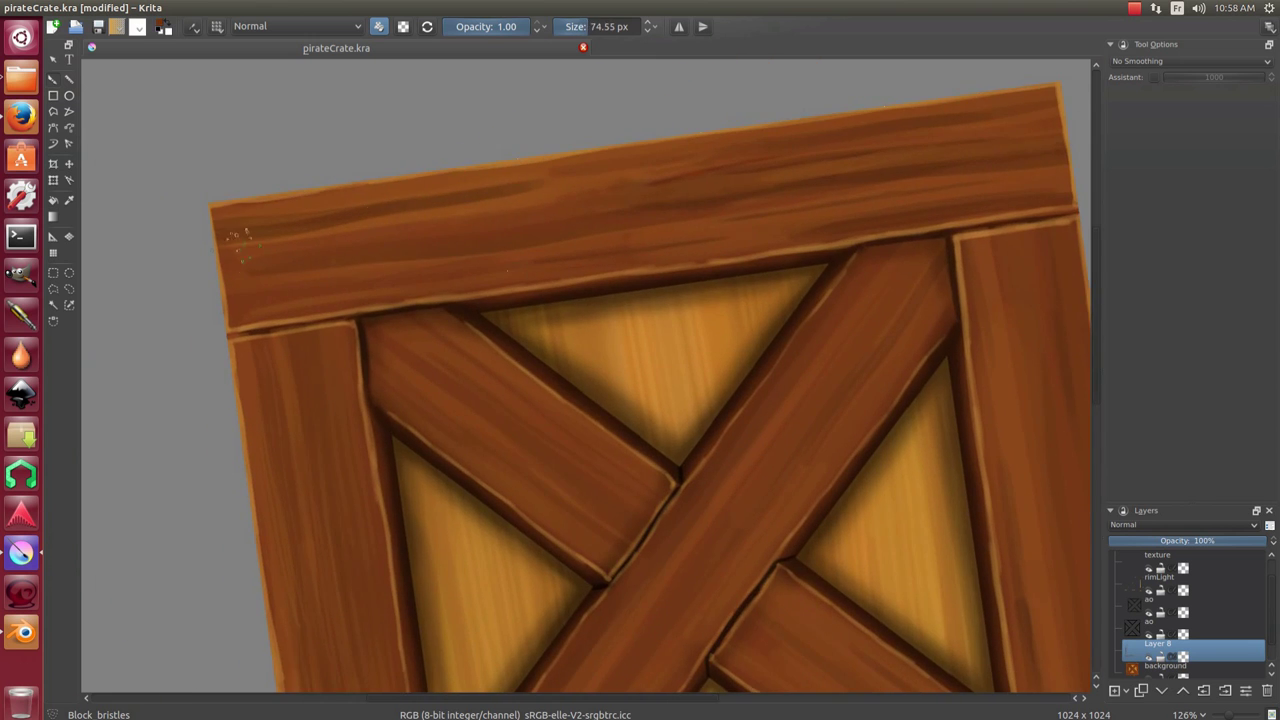
pyautogui.moveTo(530, 195)
pyautogui.mouseDown()
pyautogui.moveTo(491, 229)
pyautogui.moveTo(548, 225)
pyautogui.mouseUp()
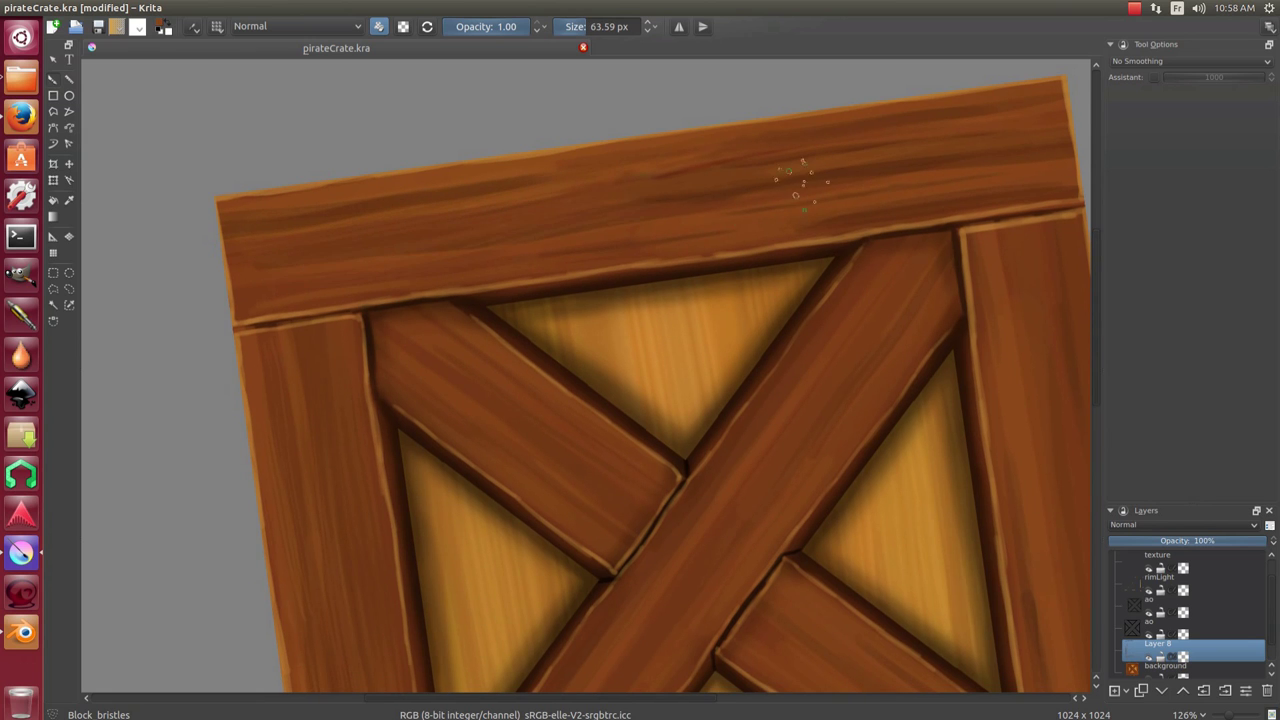
pyautogui.moveTo(802, 183)
pyautogui.mouseDown()
pyautogui.moveTo(586, 206)
pyautogui.moveTo(657, 229)
pyautogui.mouseUp()
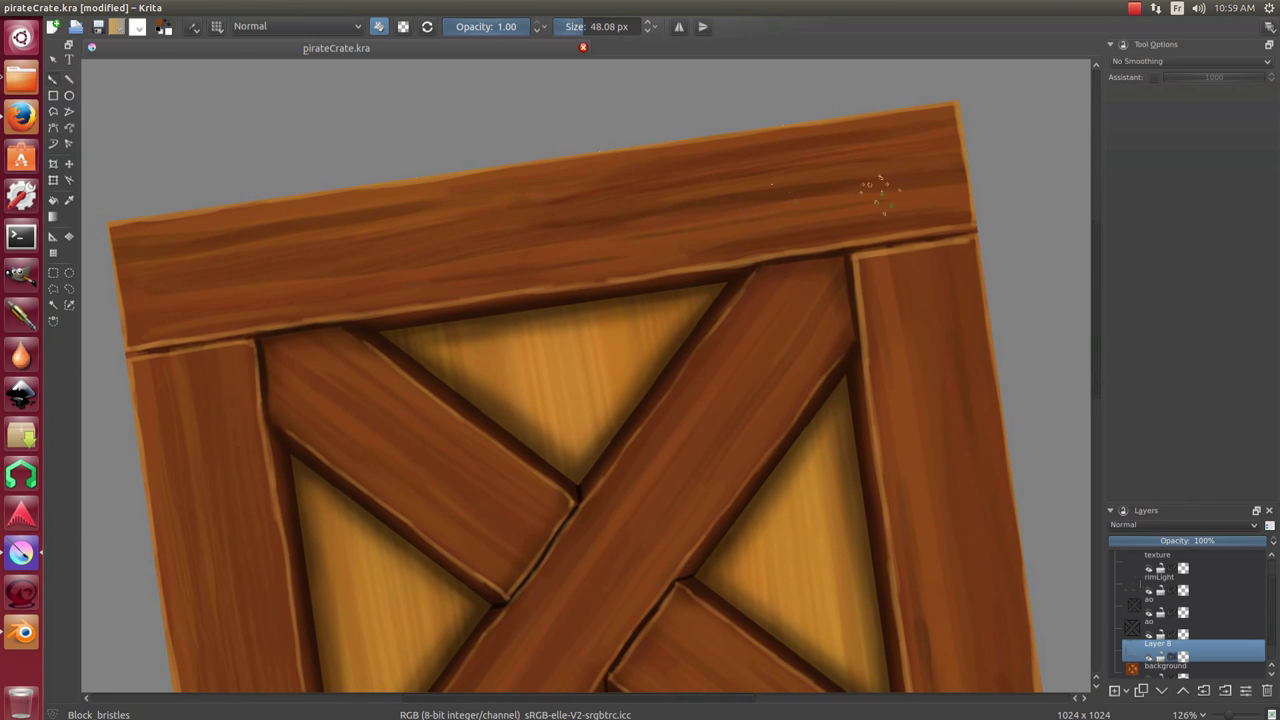
pyautogui.moveTo(735, 210); pyautogui.dragTo(292, 222)
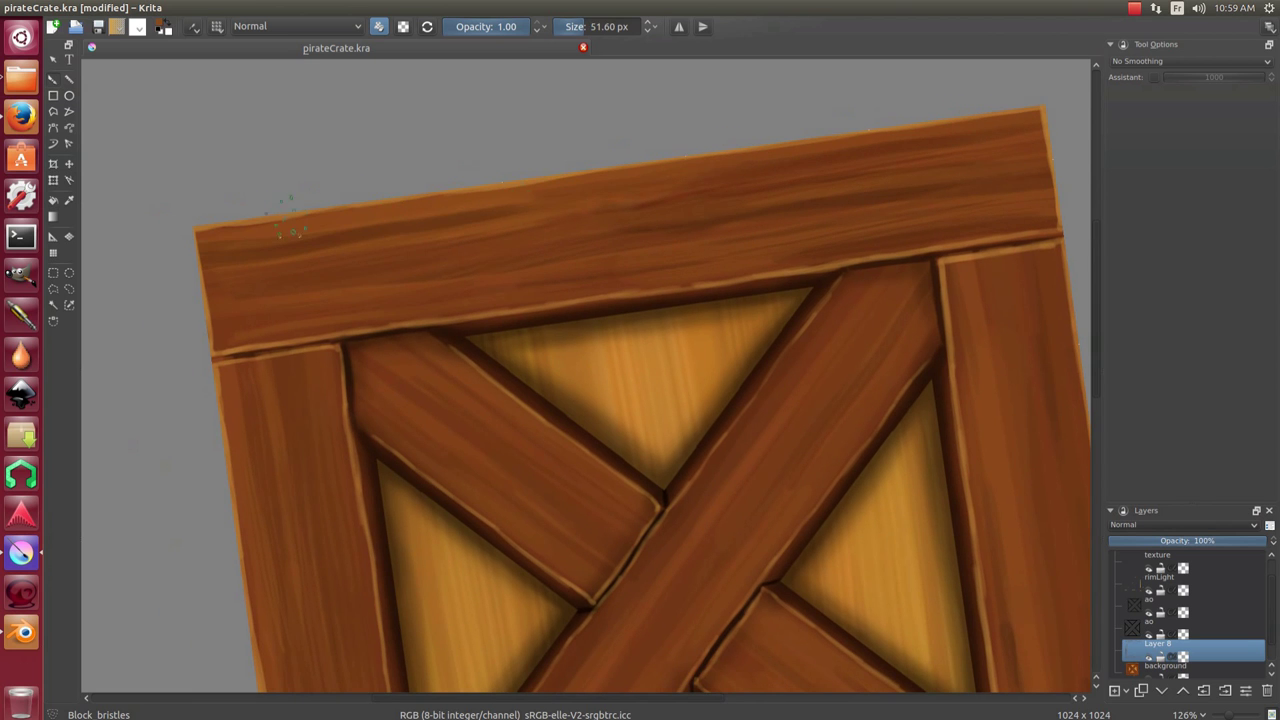
pyautogui.moveTo(510, 205)
pyautogui.mouseDown()
pyautogui.moveTo(657, 229)
pyautogui.moveTo(629, 220)
pyautogui.moveTo(207, 287)
pyautogui.mouseUp()
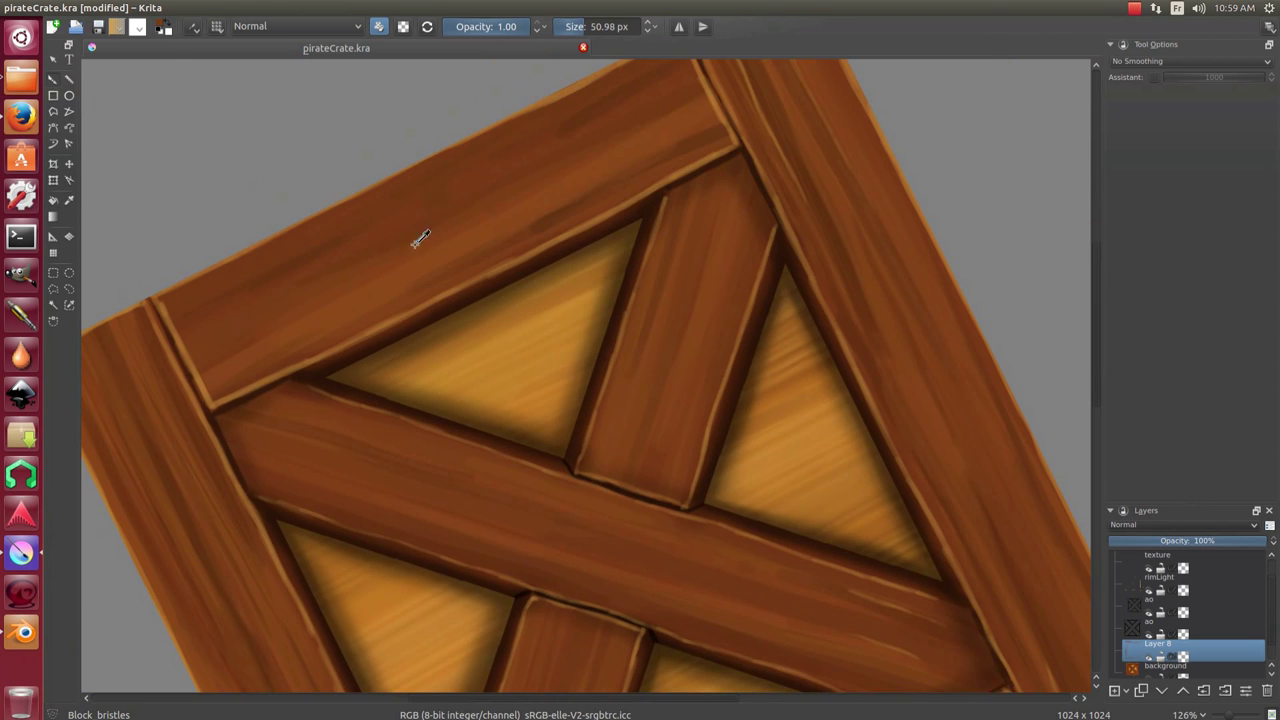
pyautogui.moveTo(498, 185)
pyautogui.mouseDown()
pyautogui.moveTo(643, 114)
pyautogui.moveTo(543, 157)
pyautogui.mouseUp()
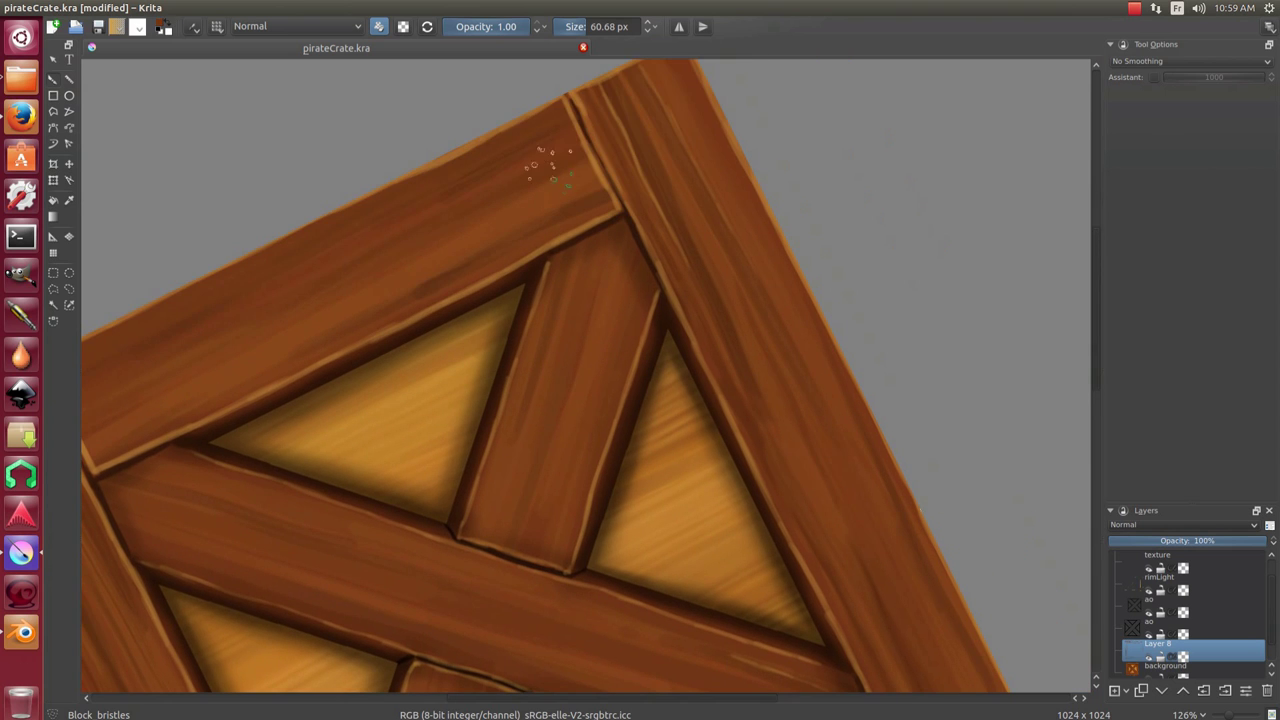
pyautogui.moveTo(414, 271)
pyautogui.mouseDown()
pyautogui.moveTo(535, 186)
pyautogui.moveTo(594, 200)
pyautogui.mouseUp()
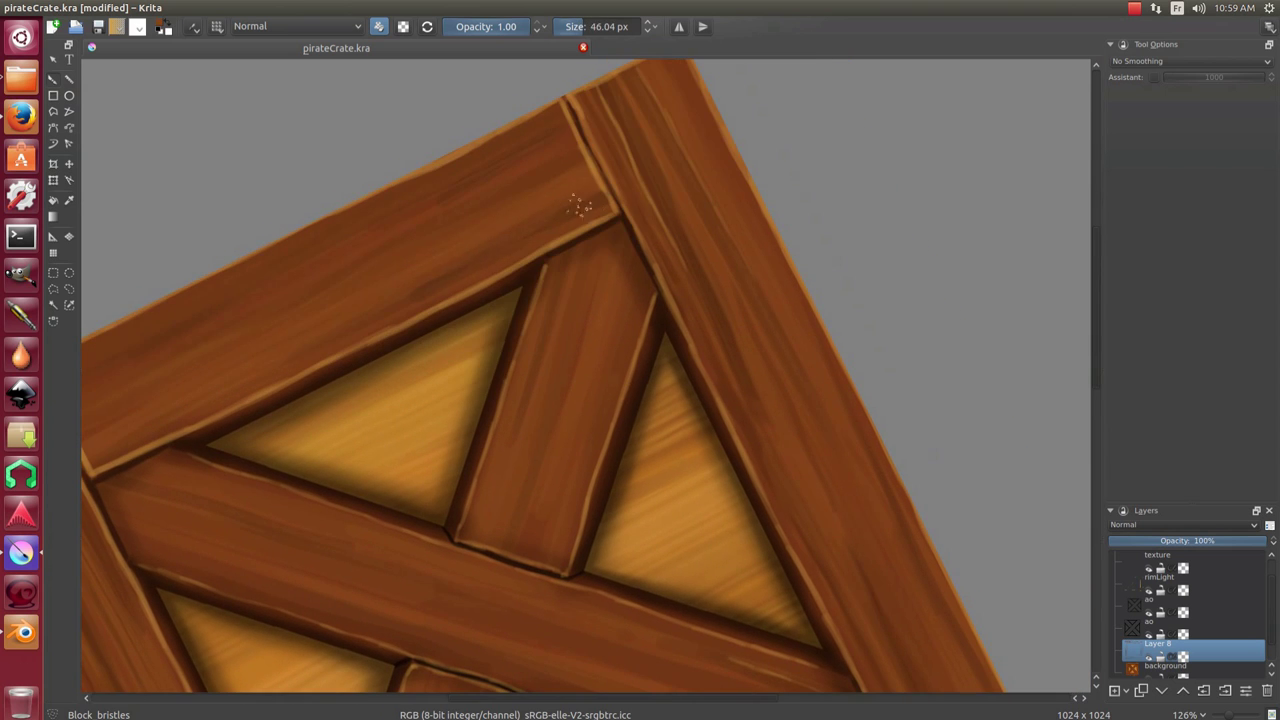
pyautogui.moveTo(453, 230)
pyautogui.mouseDown()
pyautogui.moveTo(441, 258)
pyautogui.moveTo(480, 271)
pyautogui.moveTo(749, 249)
pyautogui.moveTo(740, 330)
pyautogui.mouseUp()
pyautogui.moveTo(555, 387); pyautogui.dragTo(386, 277)
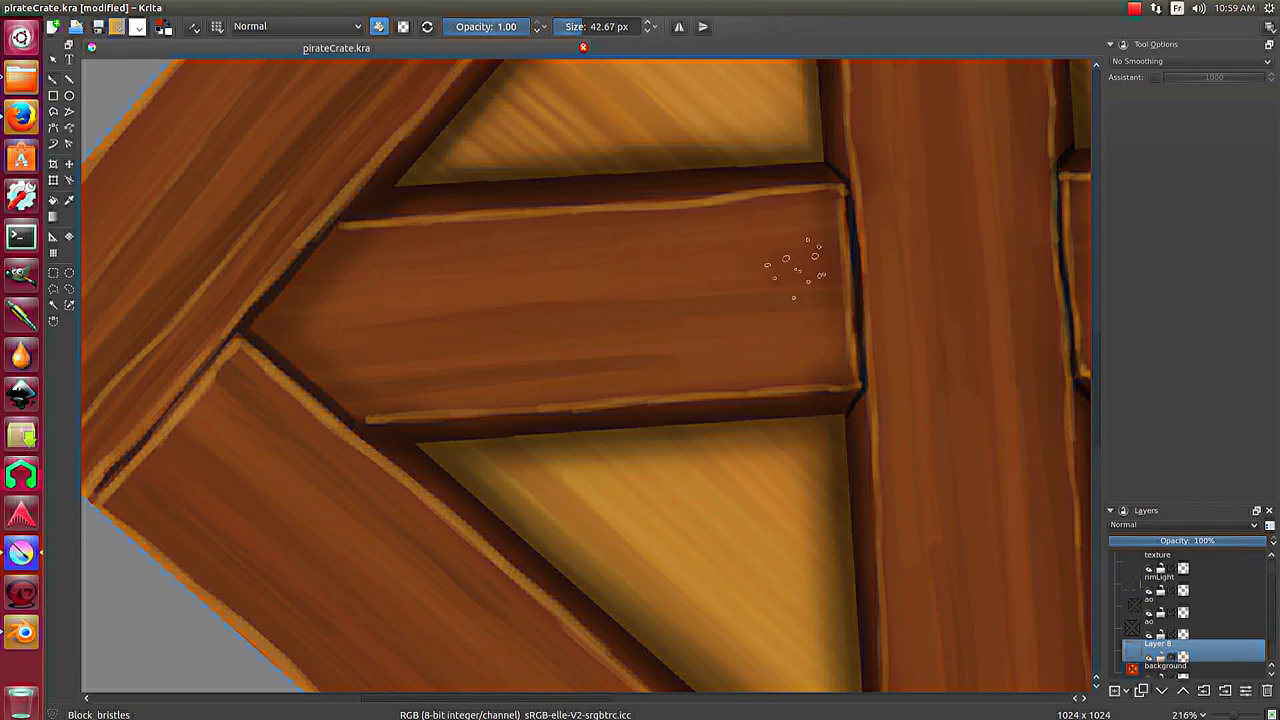
# Mirror the canvas view horizontally and settle the brush size at about 48 px.
pyautogui.press('m')
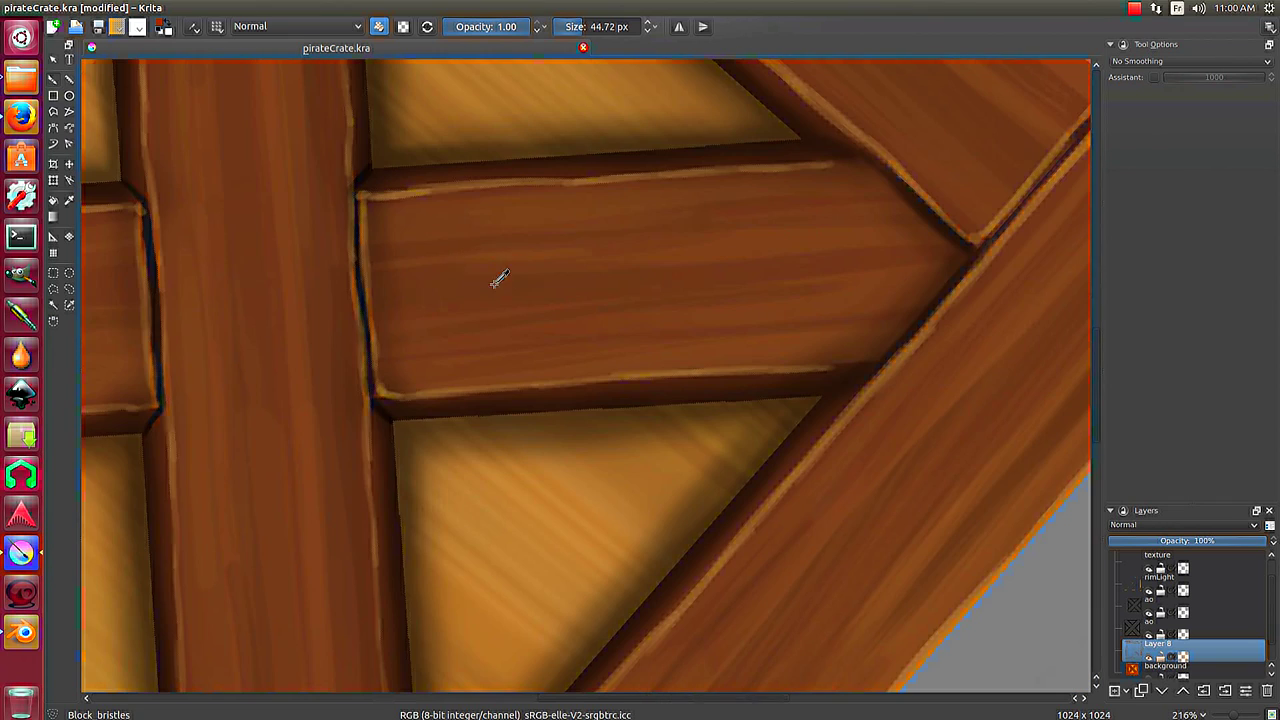
pyautogui.moveTo(623, 289); pyautogui.dragTo(600, 325)
pyautogui.moveTo(670, 280); pyautogui.dragTo(660, 331)
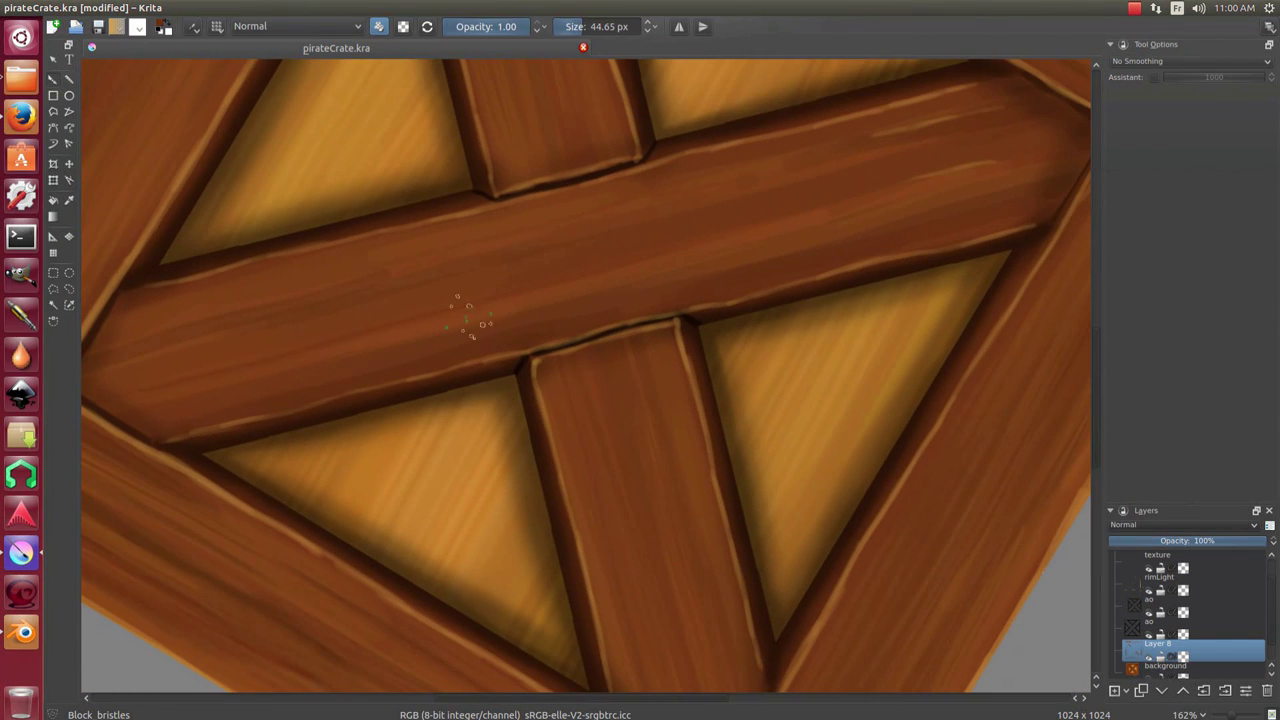
pyautogui.moveTo(400, 277)
pyautogui.mouseDown()
pyautogui.moveTo(837, 171)
pyautogui.moveTo(545, 322)
pyautogui.moveTo(658, 255)
pyautogui.mouseUp()
pyautogui.moveTo(355, 310); pyautogui.dragTo(240, 330)
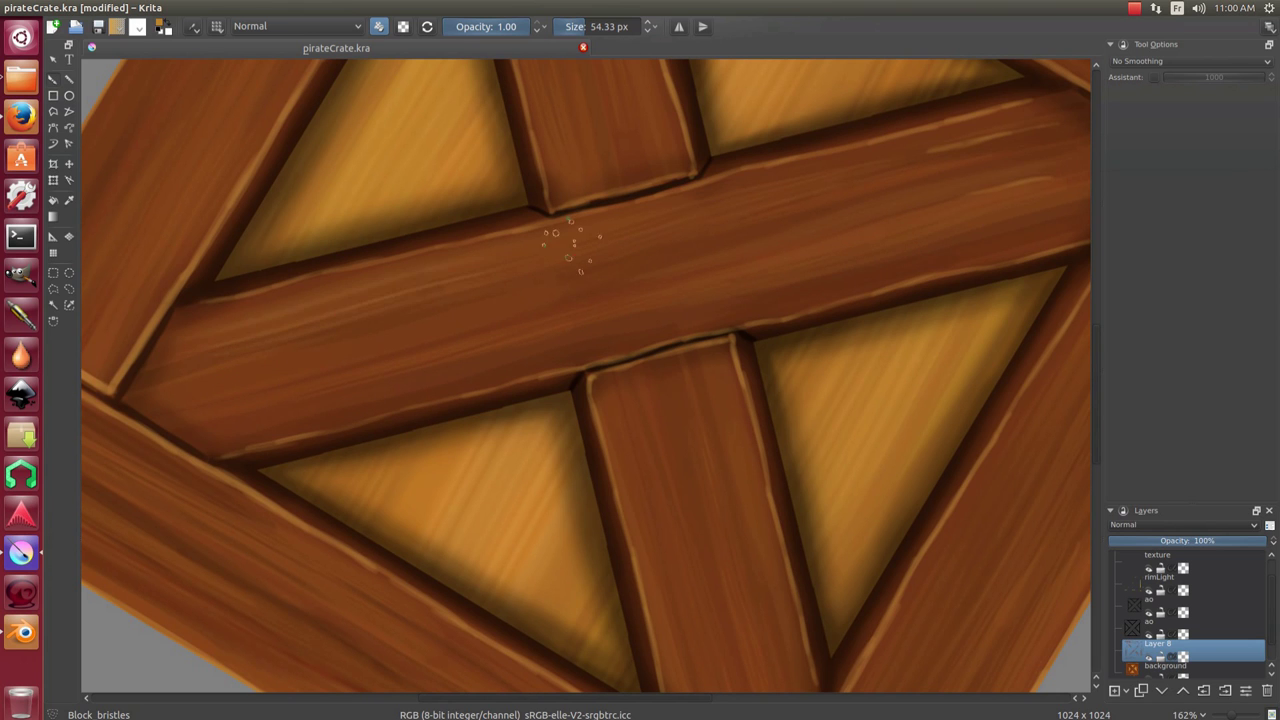
pyautogui.moveTo(700, 243); pyautogui.dragTo(180, 410)
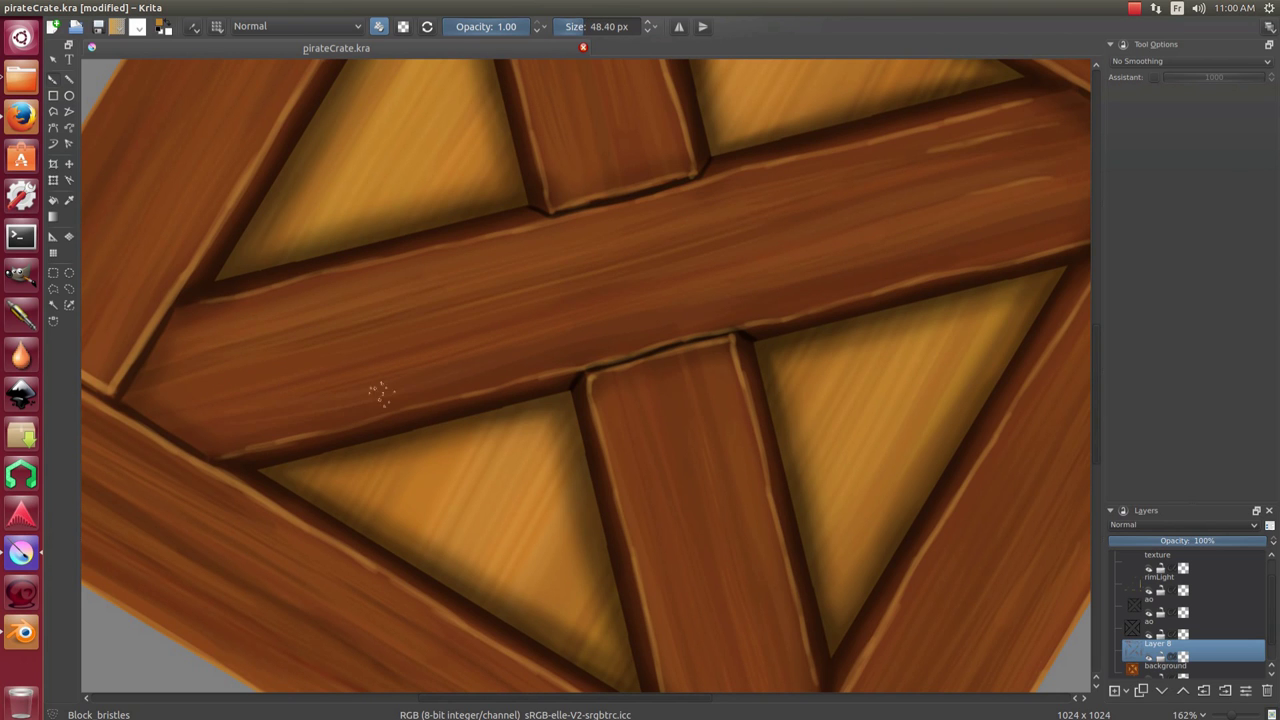
pyautogui.scroll(-3, 652, 294)
pyautogui.scroll(-2, 652, 294)
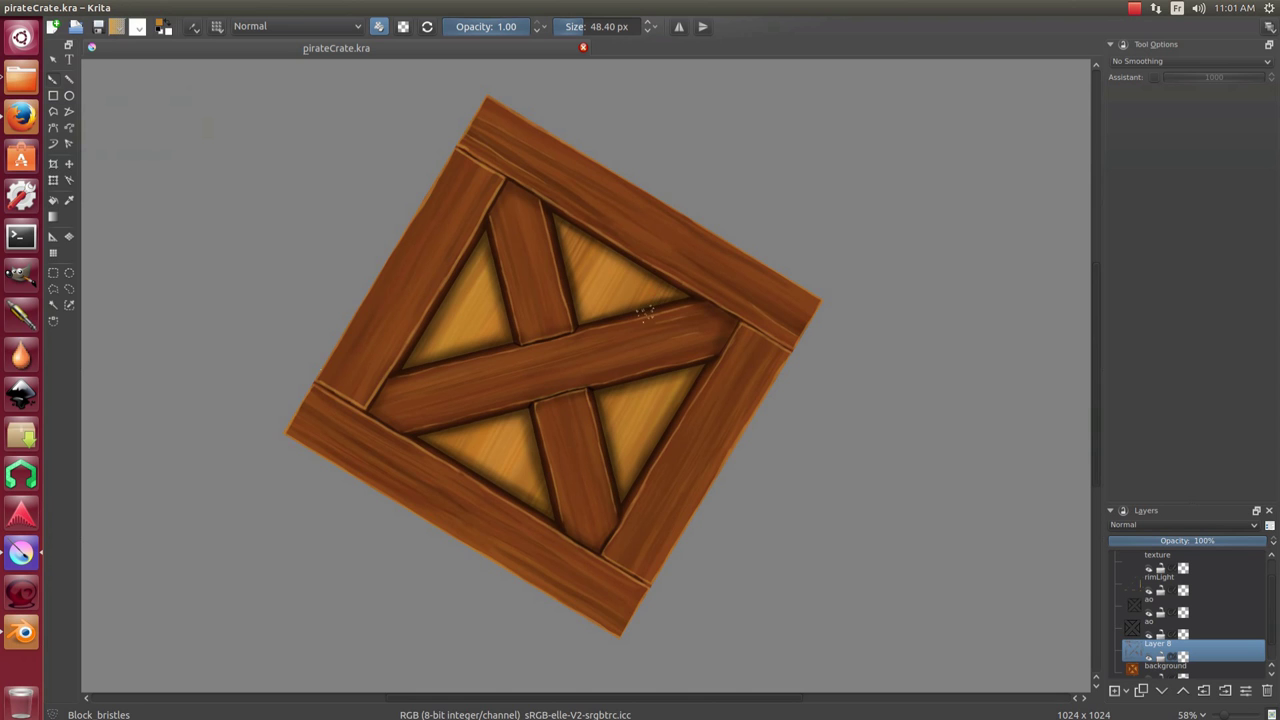
# Level the crate view, switch to erase mode and raise rimLight opacity to 100%.
pyautogui.moveTo(645, 313); pyautogui.dragTo(566, 357)
pyautogui.scroll(3, 566, 357)
pyautogui.press('pageup')
pyautogui.press('pageup')
pyautogui.press('pageup')
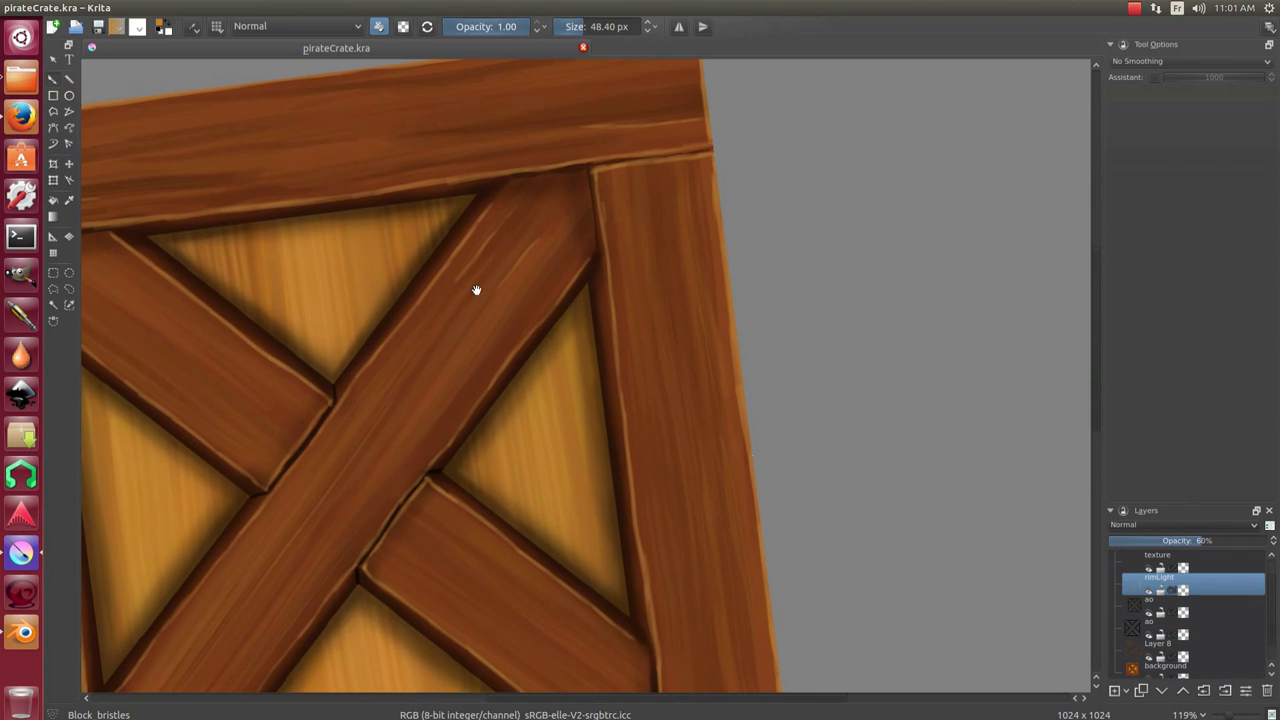
pyautogui.scroll(2, 476, 290)
pyautogui.press('e')
pyautogui.scroll(1, 435, 196)
pyautogui.moveTo(1200, 540); pyautogui.dragTo(1273, 543)
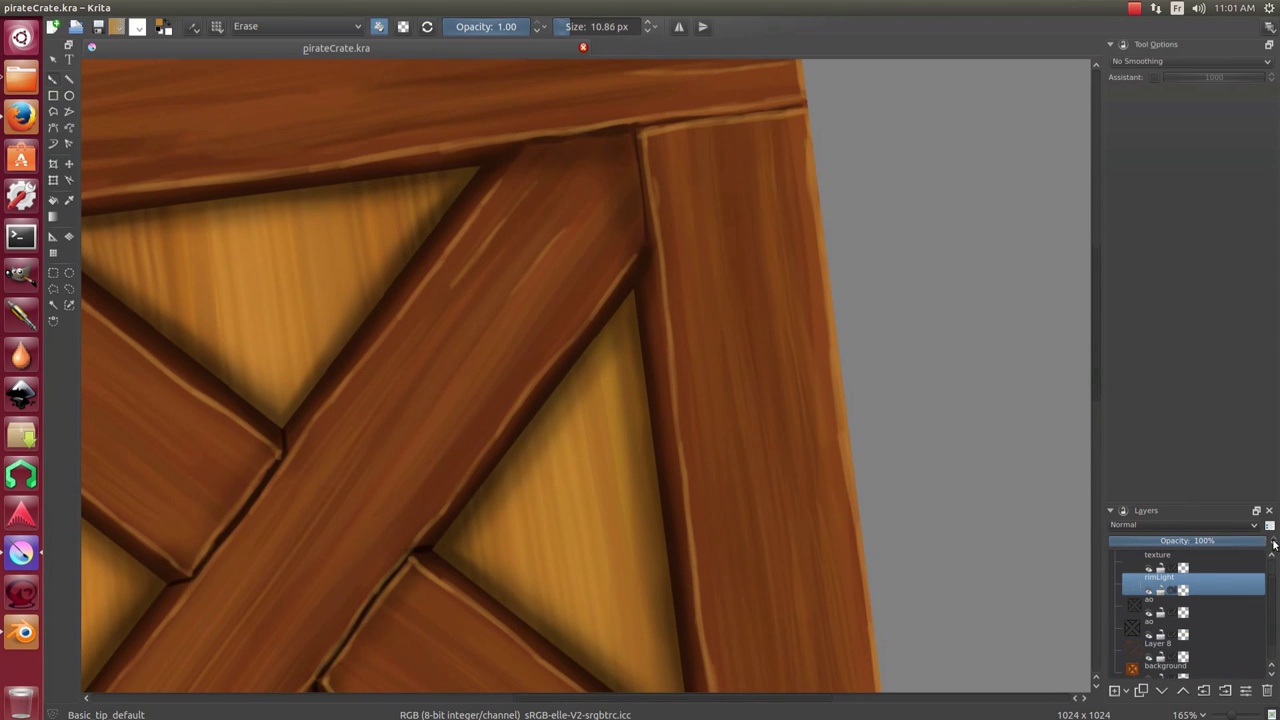
# Erase stray rim light along the top-right plank edges with a smaller eraser.
pyautogui.moveTo(455, 232); pyautogui.dragTo(531, 284)
pyautogui.press('[')
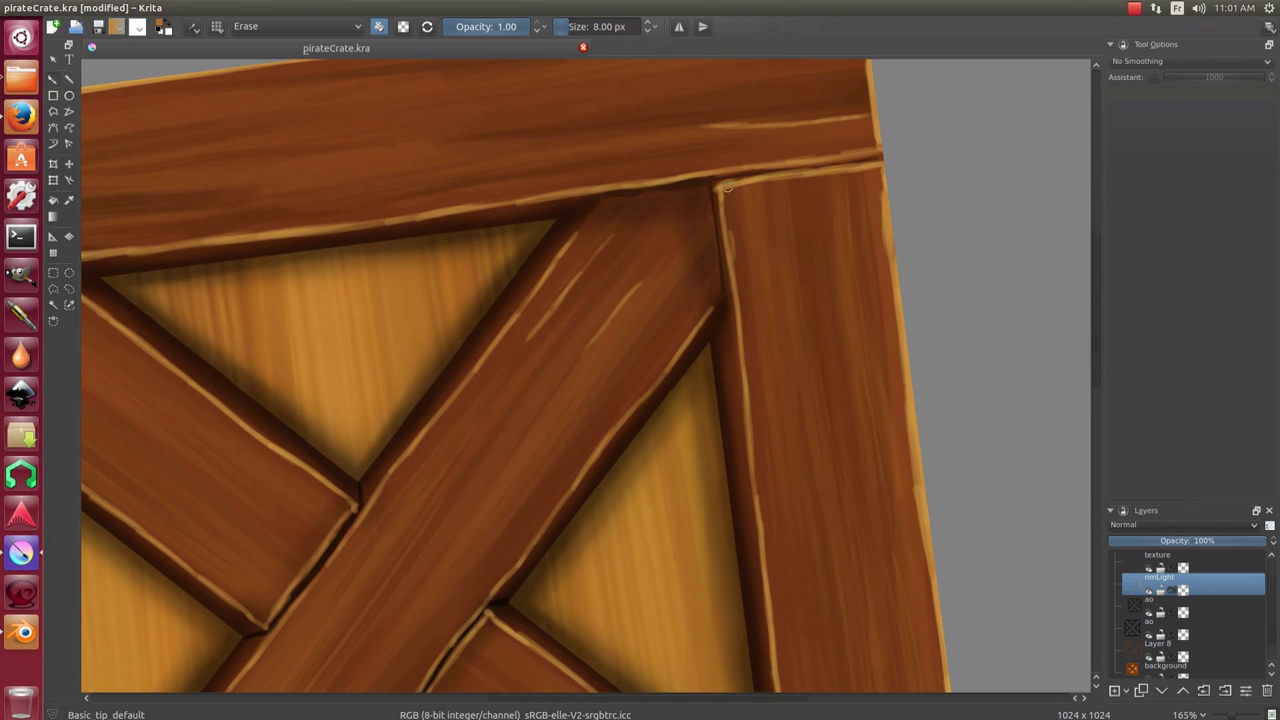
pyautogui.moveTo(727, 186); pyautogui.dragTo(669, 212)
pyautogui.press('[')
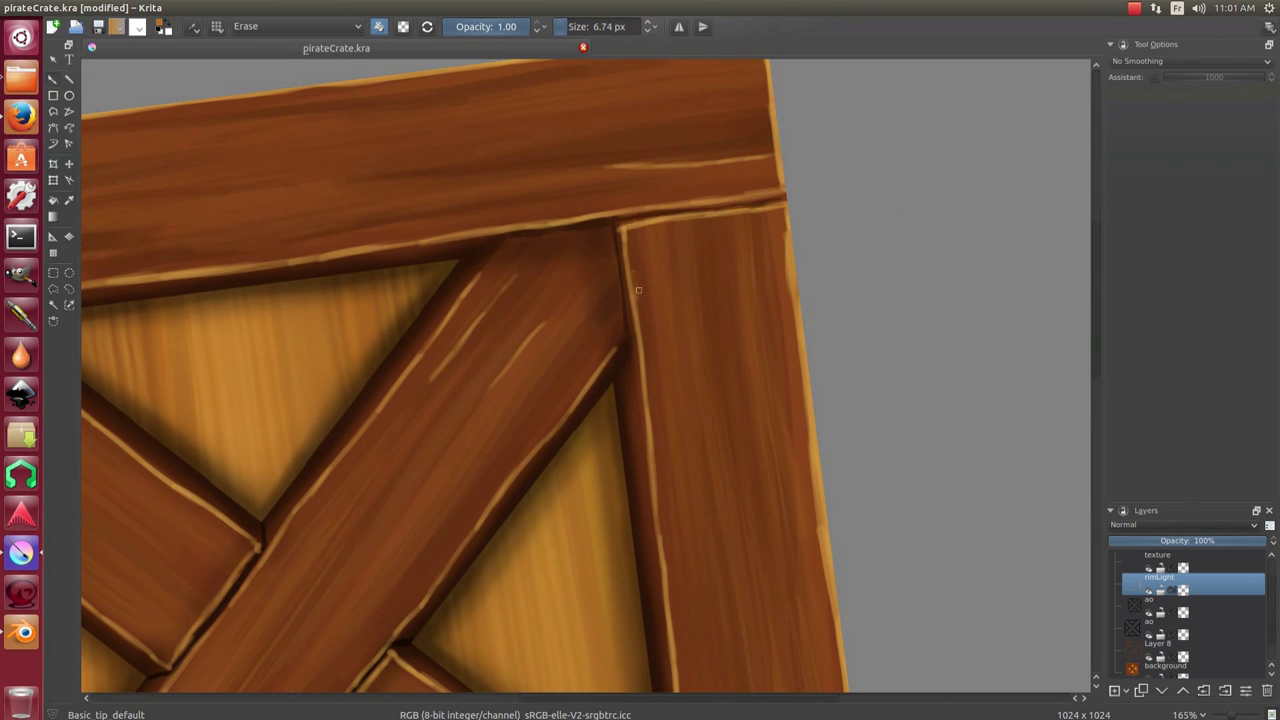
pyautogui.scroll(-1, 647, 303)
pyautogui.press(']')
pyautogui.press(']')
pyautogui.press(']')
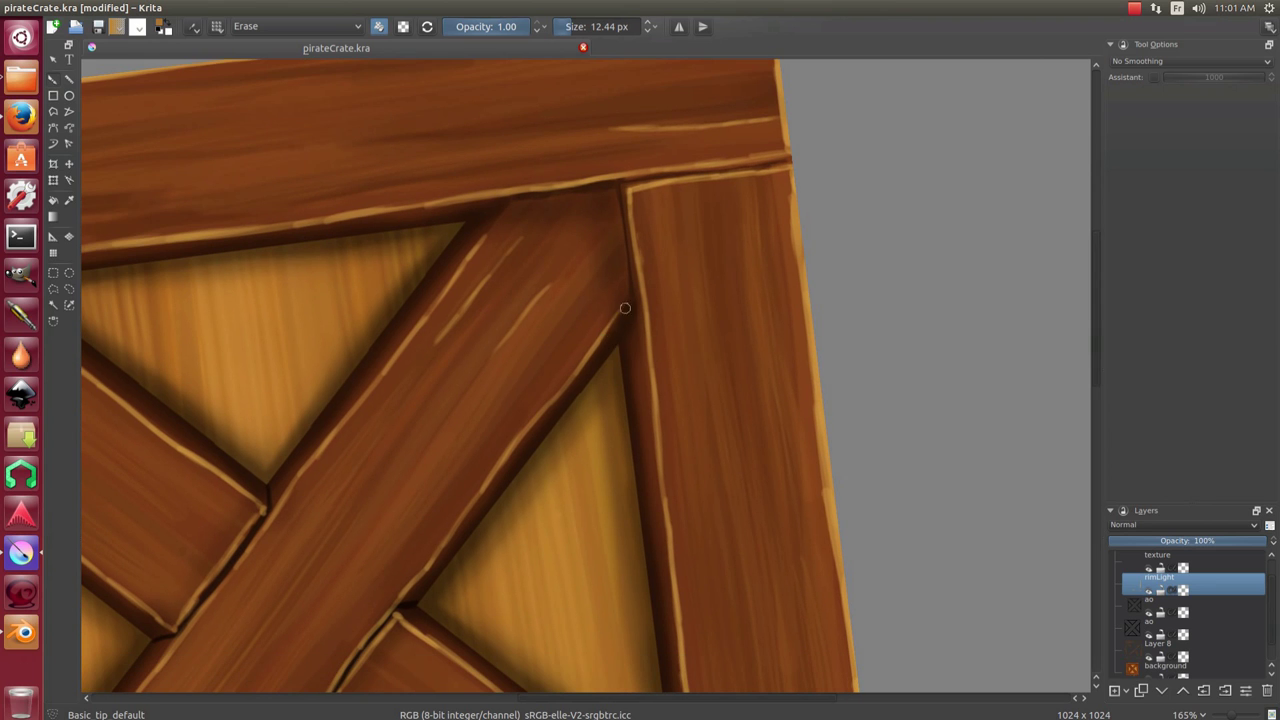
pyautogui.scroll(-3, 560, 418)
pyautogui.press('[')
pyautogui.press('[')
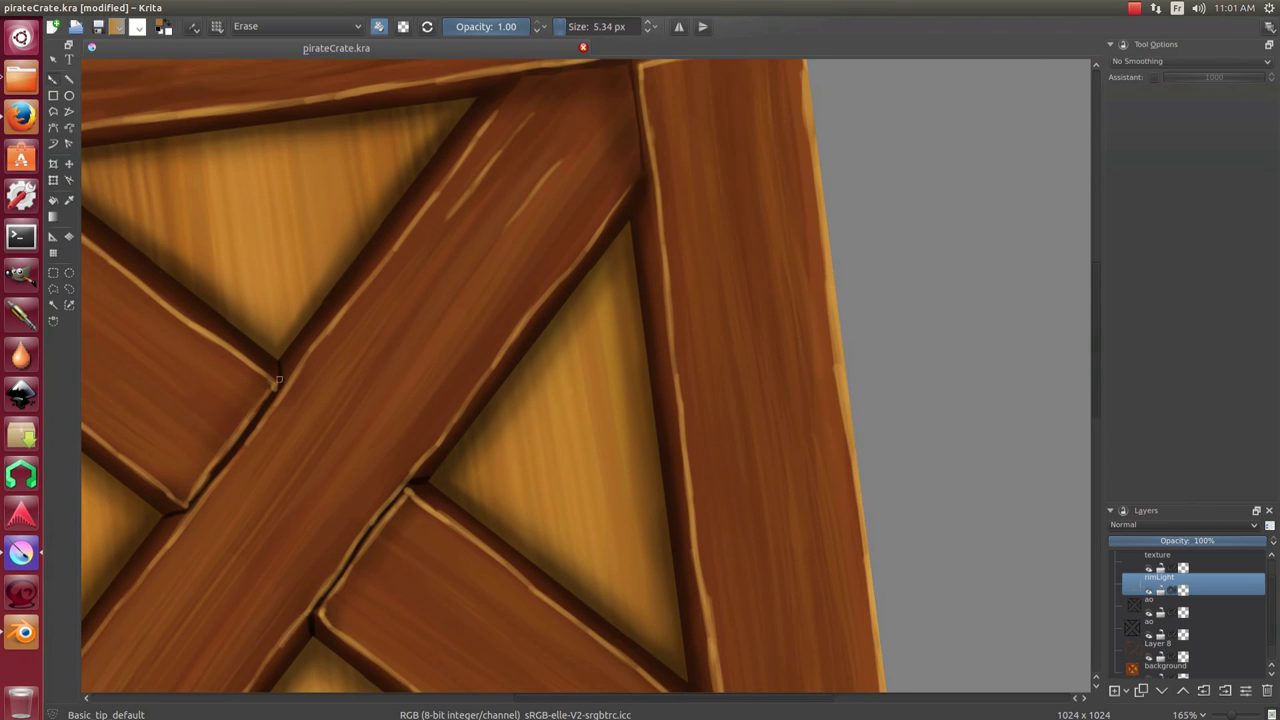
pyautogui.scroll(-3, 260, 373)
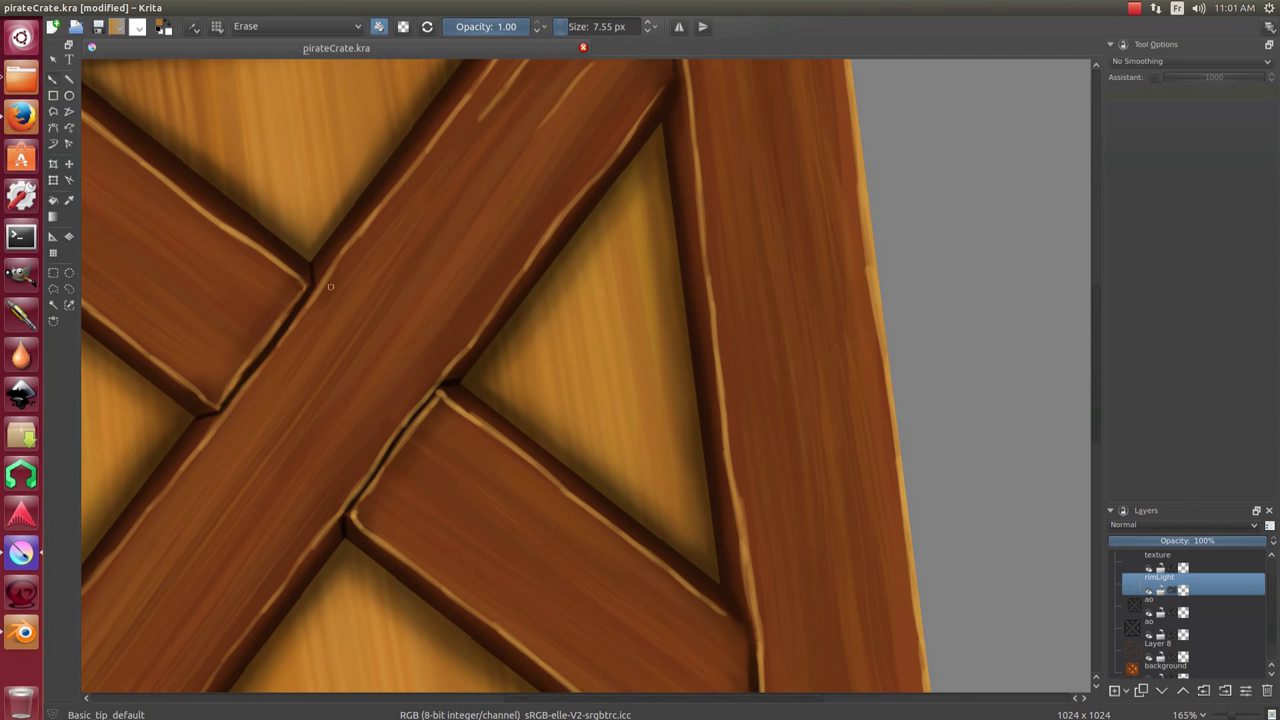
pyautogui.scroll(-2, 459, 311)
pyautogui.press('[')
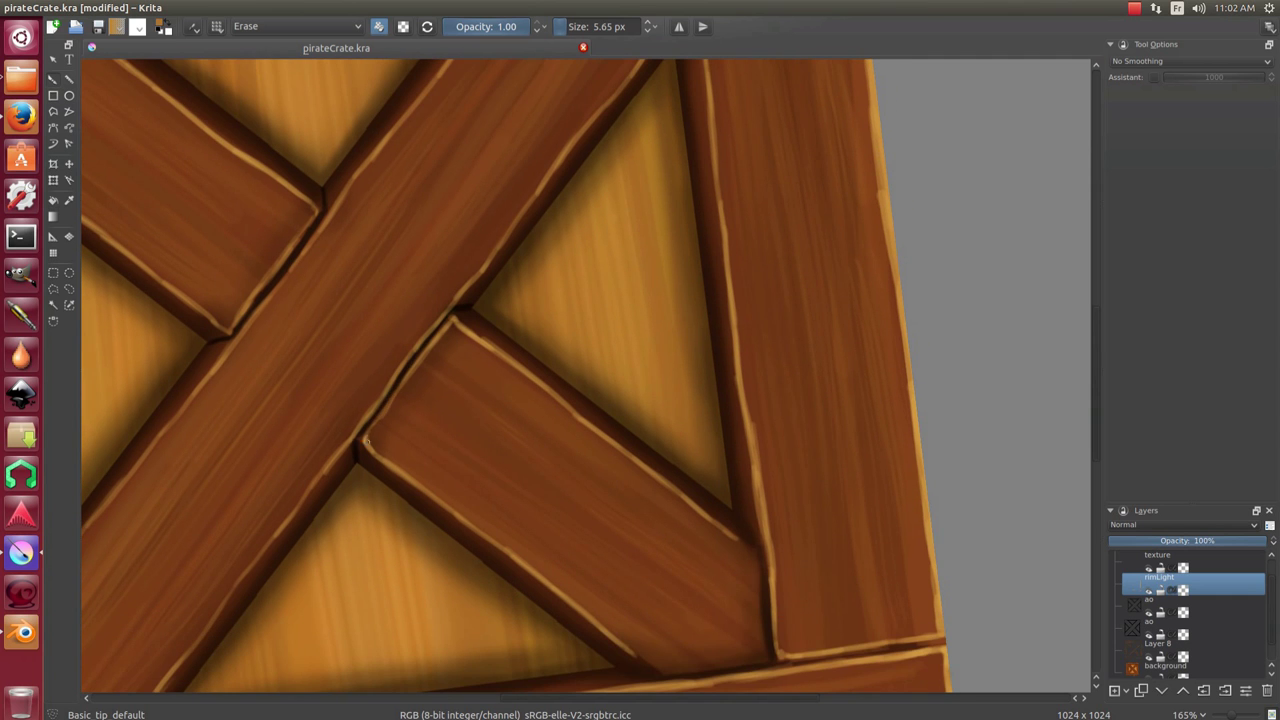
pyautogui.scroll(-5, 368, 441)
pyautogui.scroll(3, 523, 374)
pyautogui.scroll(3, 680, 260)
pyautogui.scroll(3, 543, 334)
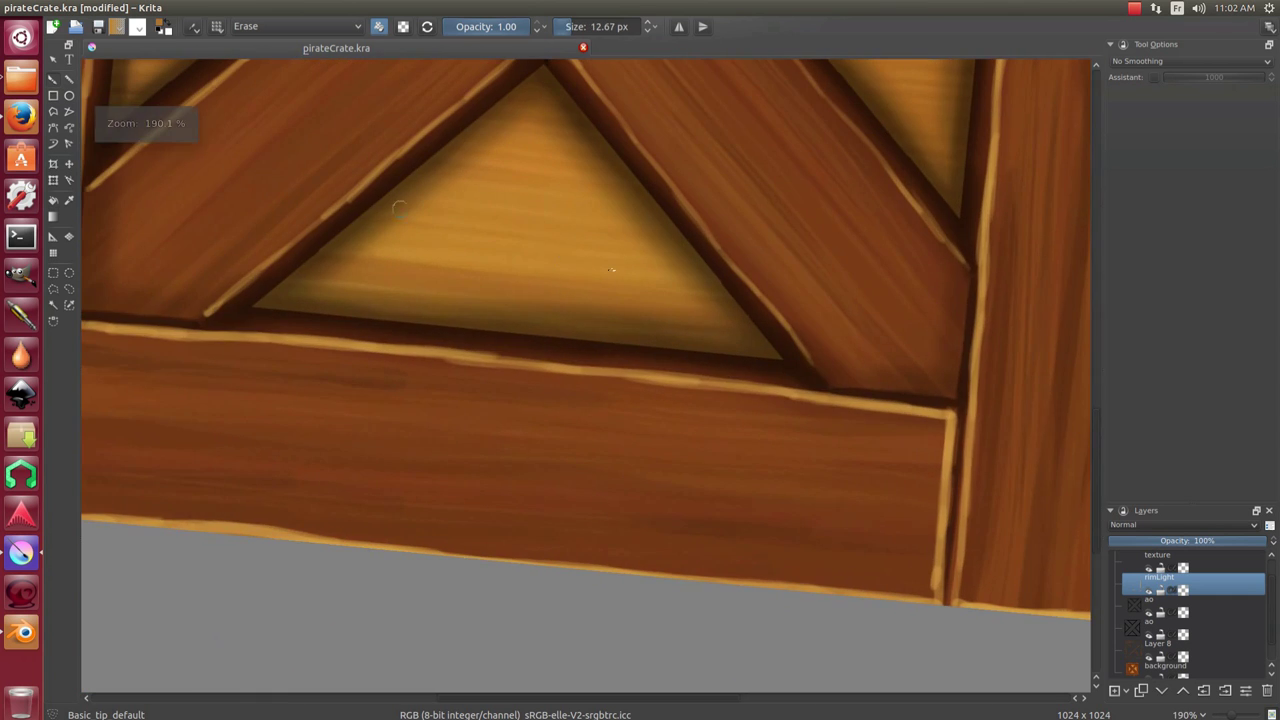
pyautogui.press('[')
pyautogui.press('[')
pyautogui.hotkey('ctrl', '[')
pyautogui.hotkey('ctrl', '[')
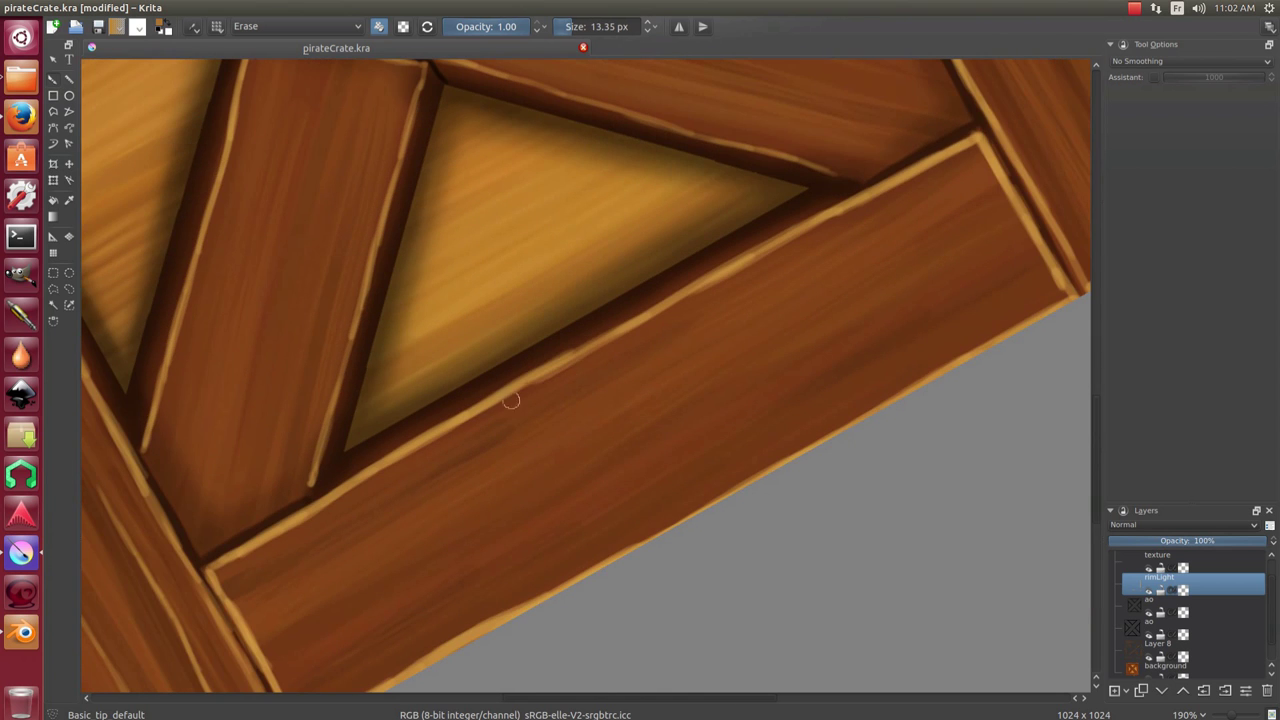
pyautogui.press(']')
pyautogui.press(']')
pyautogui.press(']')
pyautogui.press('[')
pyautogui.press('[')
pyautogui.hotkey('ctrl', ']')
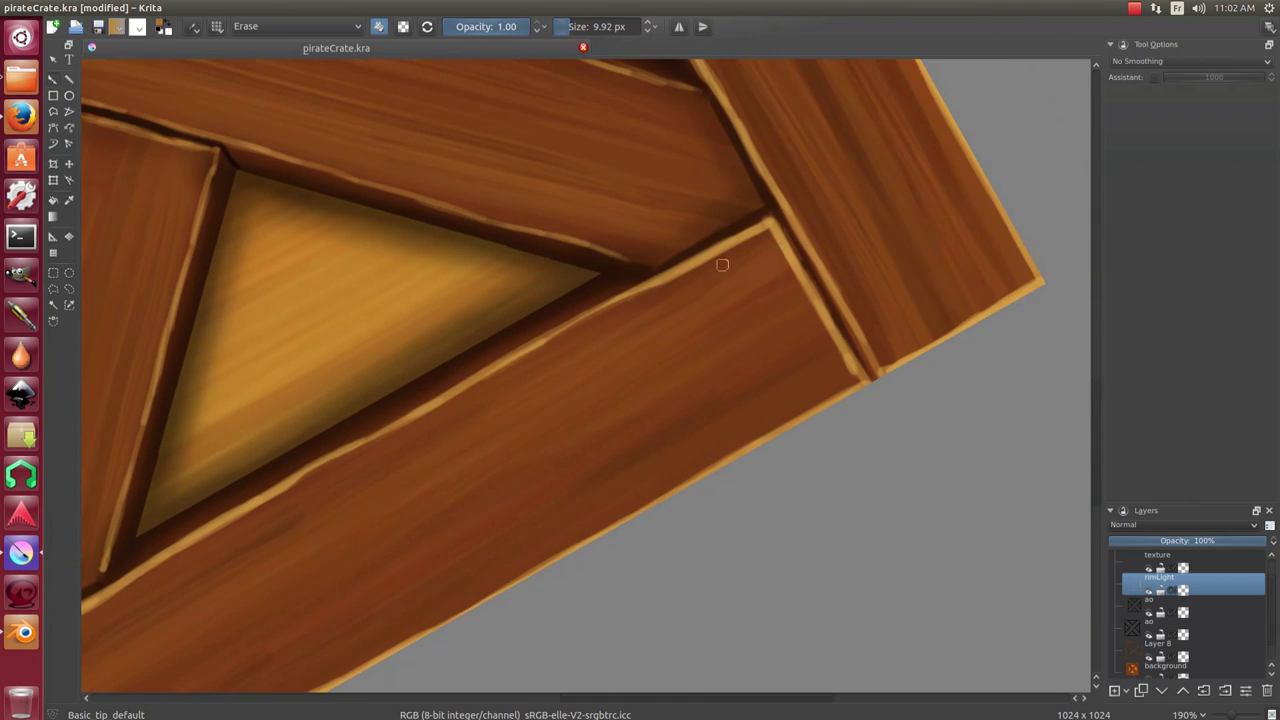
pyautogui.hotkey('ctrl', ']')
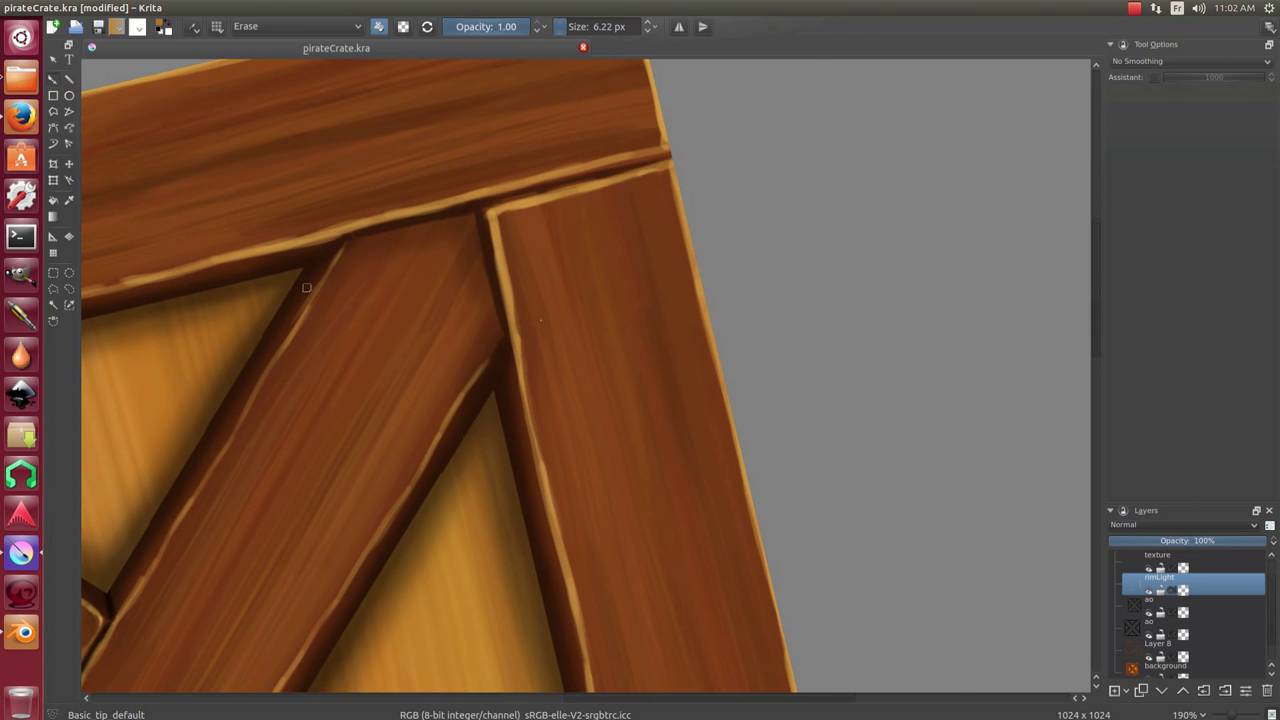
# Clean up rim light at the top corners, bottom-right corner and right vertical plank.
pyautogui.moveTo(162, 281); pyautogui.dragTo(312, 236)
pyautogui.press(']')
pyautogui.press(']')
pyautogui.press('[')
pyautogui.press('[')
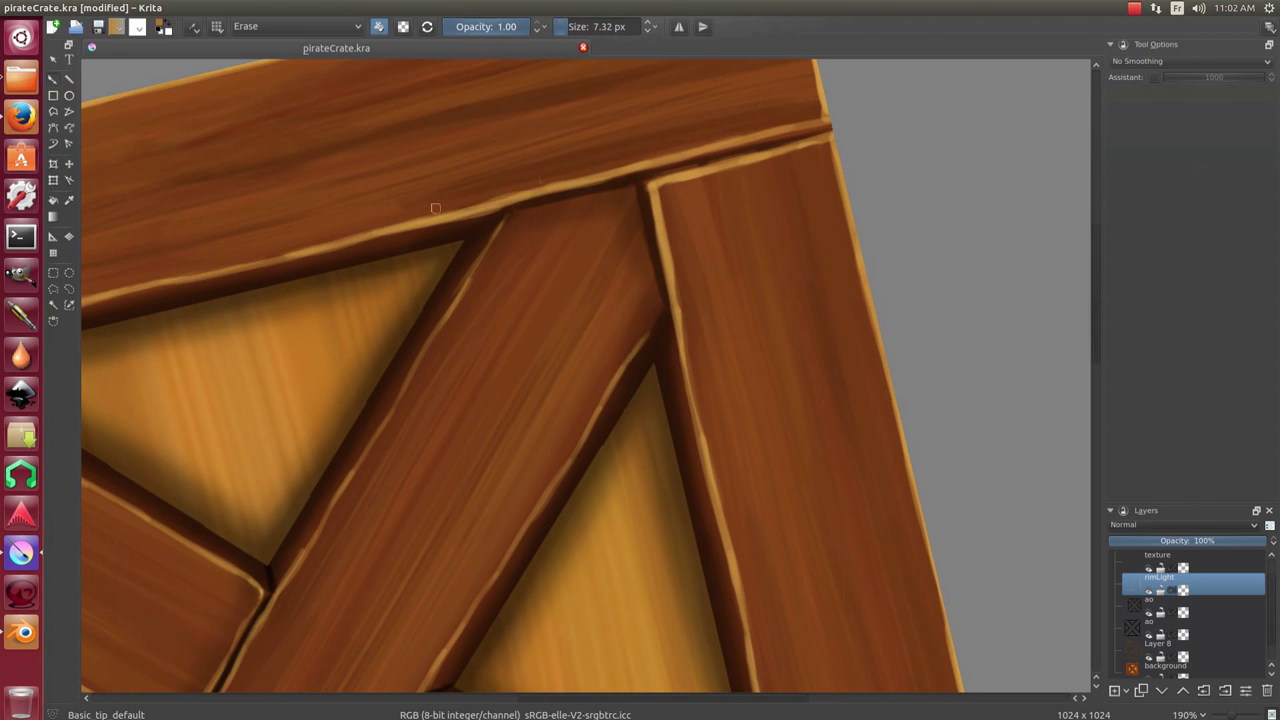
pyautogui.press('[')
pyautogui.hotkey('ctrl', ']')
pyautogui.hotkey('ctrl', ']')
pyautogui.hotkey('ctrl', ']')
pyautogui.hotkey('ctrl', ']')
pyautogui.hotkey('ctrl', ']')
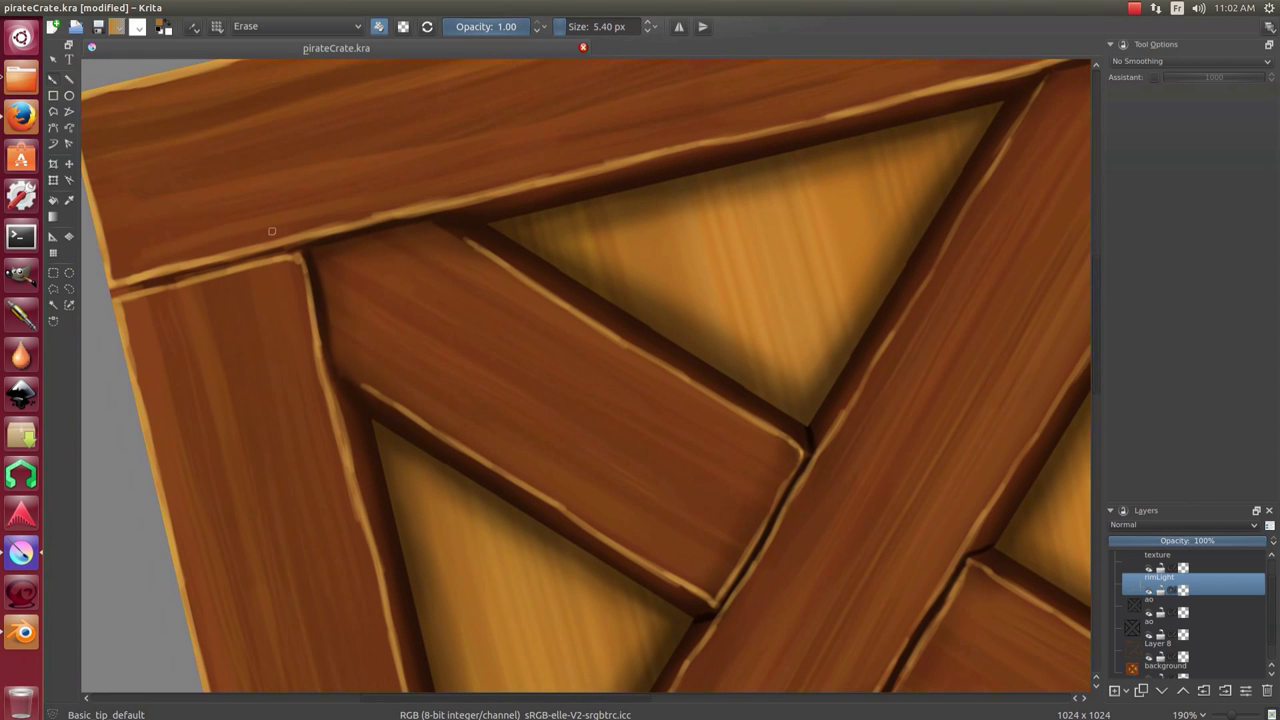
pyautogui.scroll(2, 360, 219)
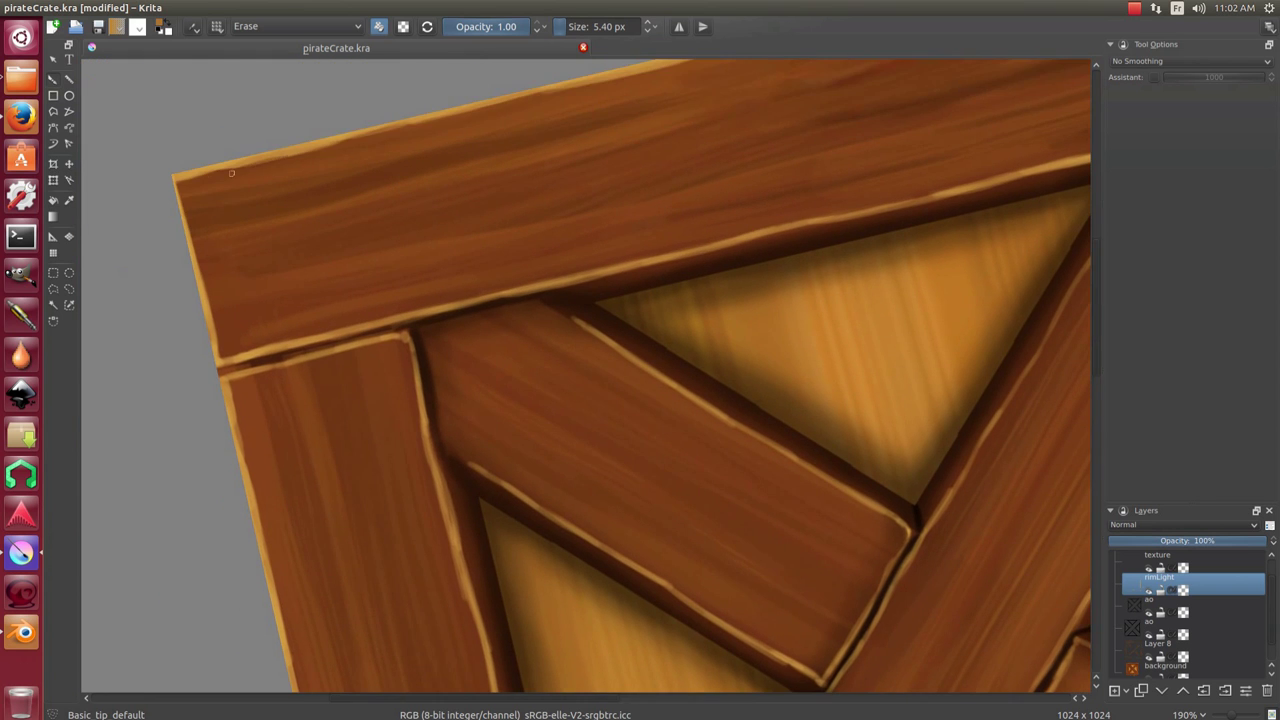
pyautogui.scroll(-2, 231, 172)
pyautogui.scroll(-3, 491, 186)
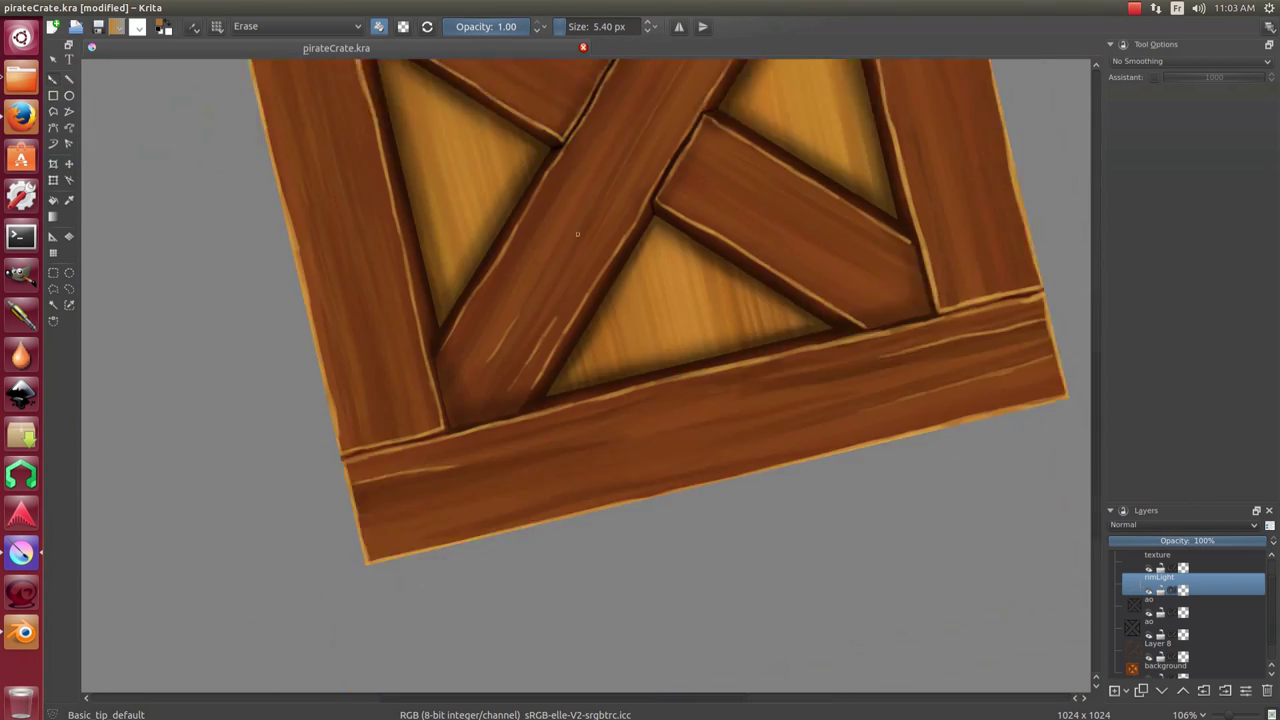
pyautogui.scroll(4, 563, 306)
pyautogui.press(']')
pyautogui.press(']')
pyautogui.scroll(-1, 500, 271)
pyautogui.scroll(1, 643, 223)
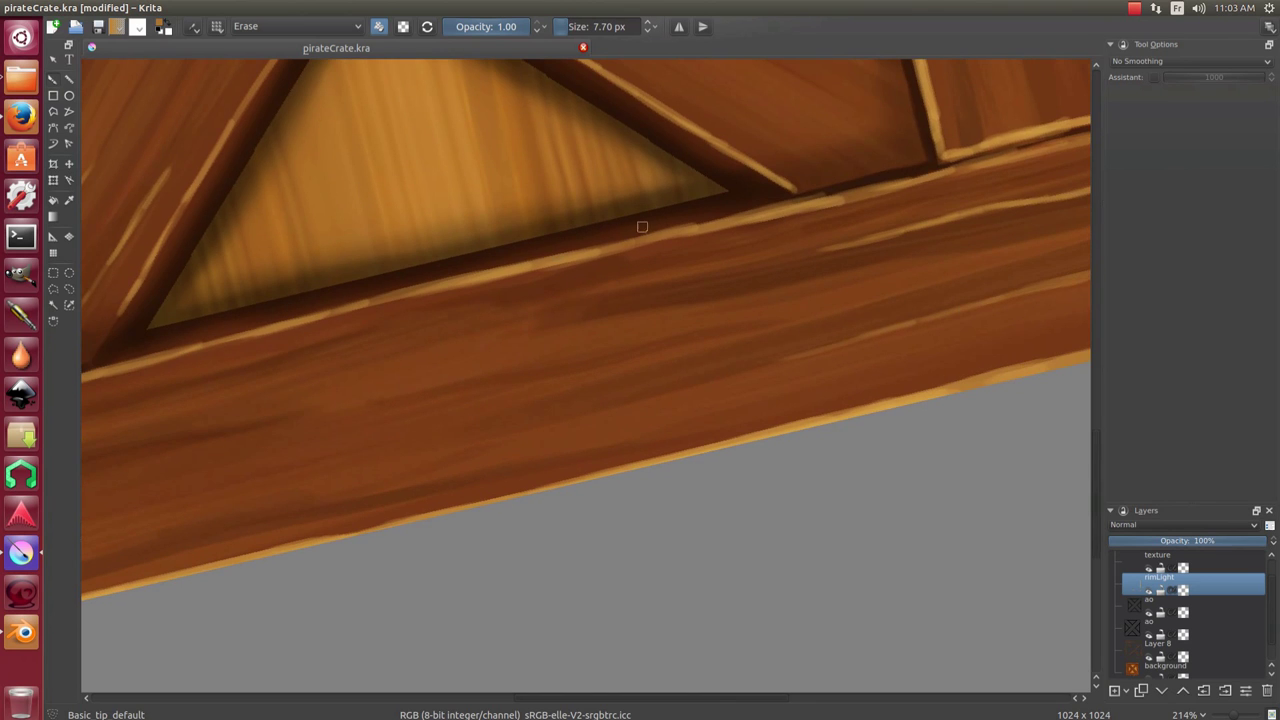
pyautogui.press('[')
pyautogui.moveTo(877, 204); pyautogui.dragTo(670, 240)
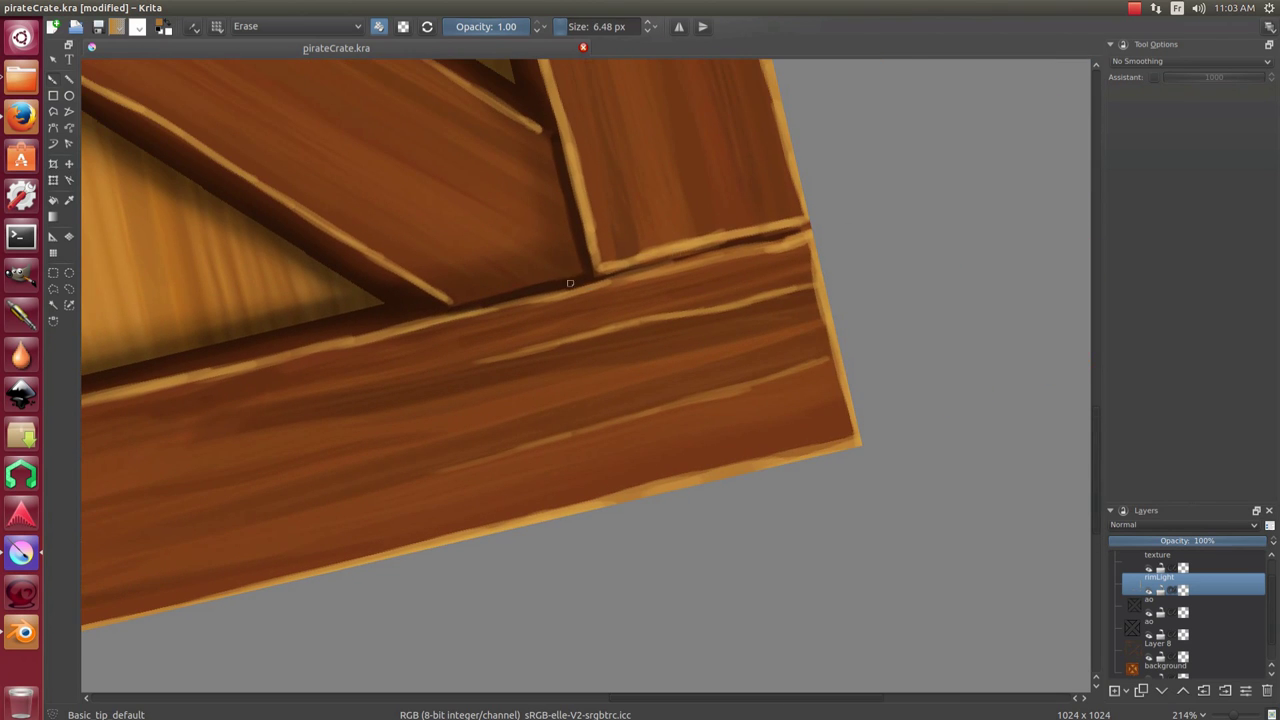
pyautogui.press('[')
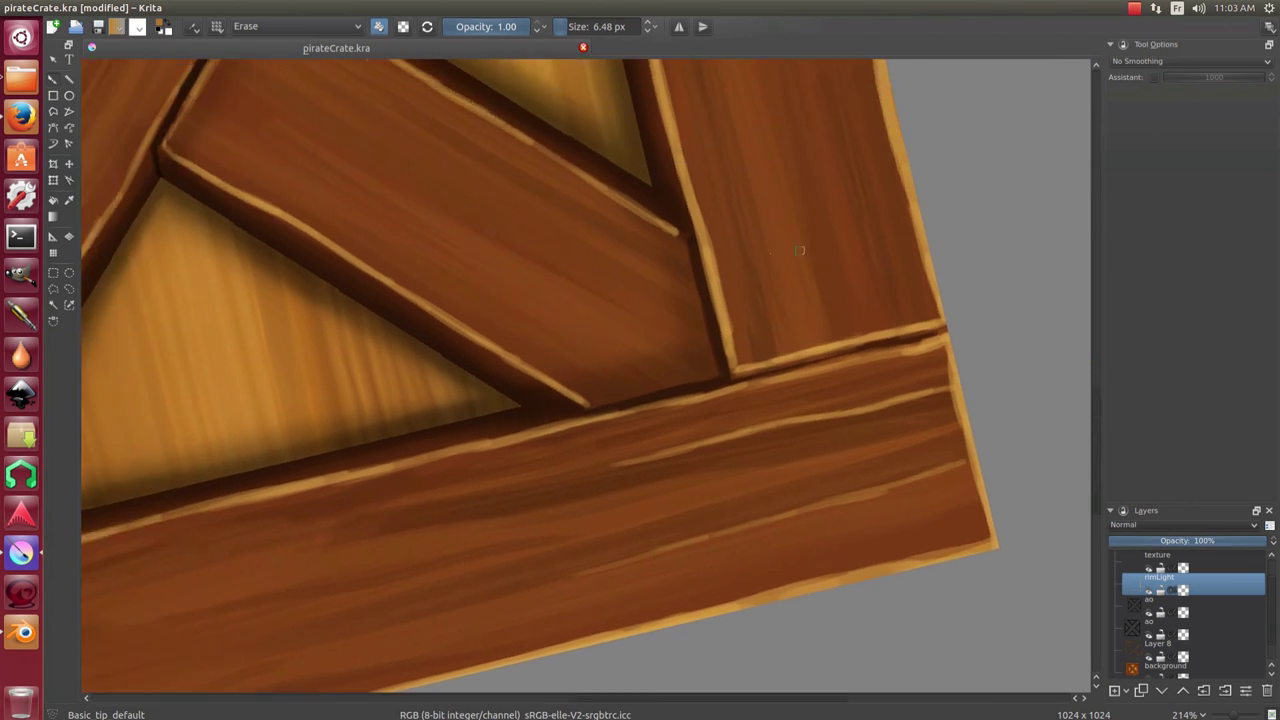
pyautogui.moveTo(667, 240); pyautogui.dragTo(370, 355)
pyautogui.scroll(-1, 496, 367)
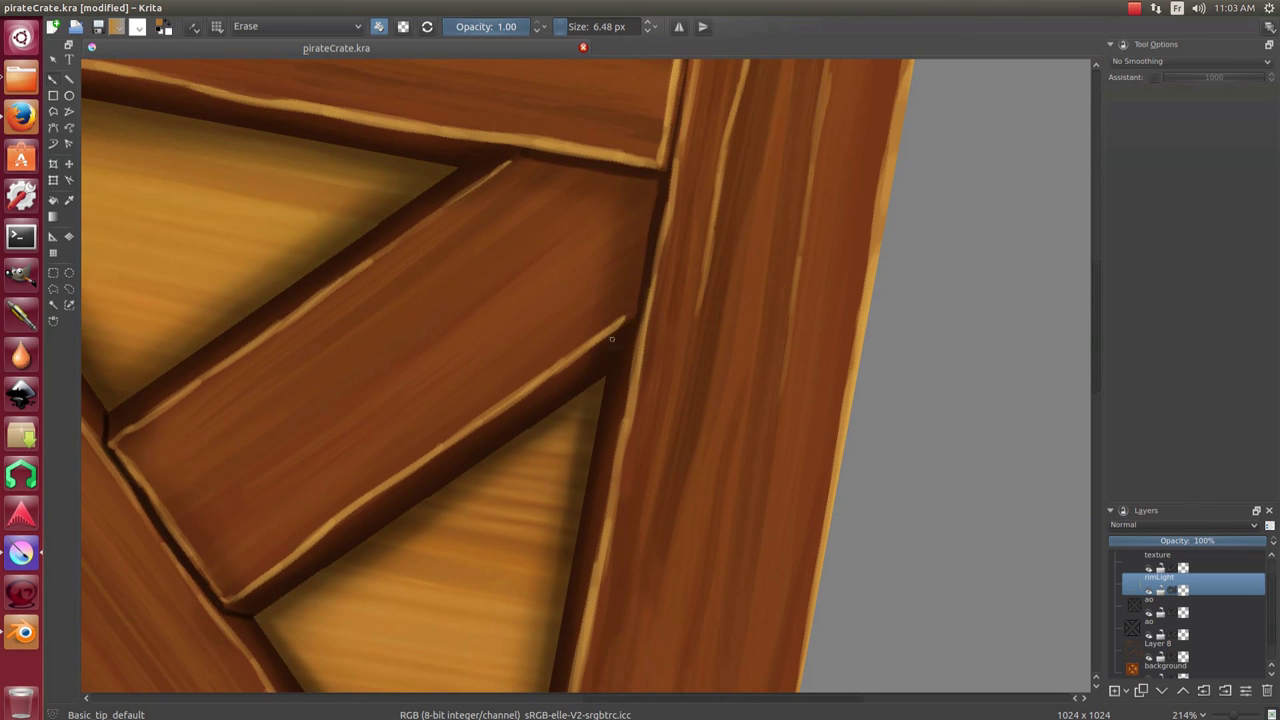
pyautogui.scroll(4, 502, 379)
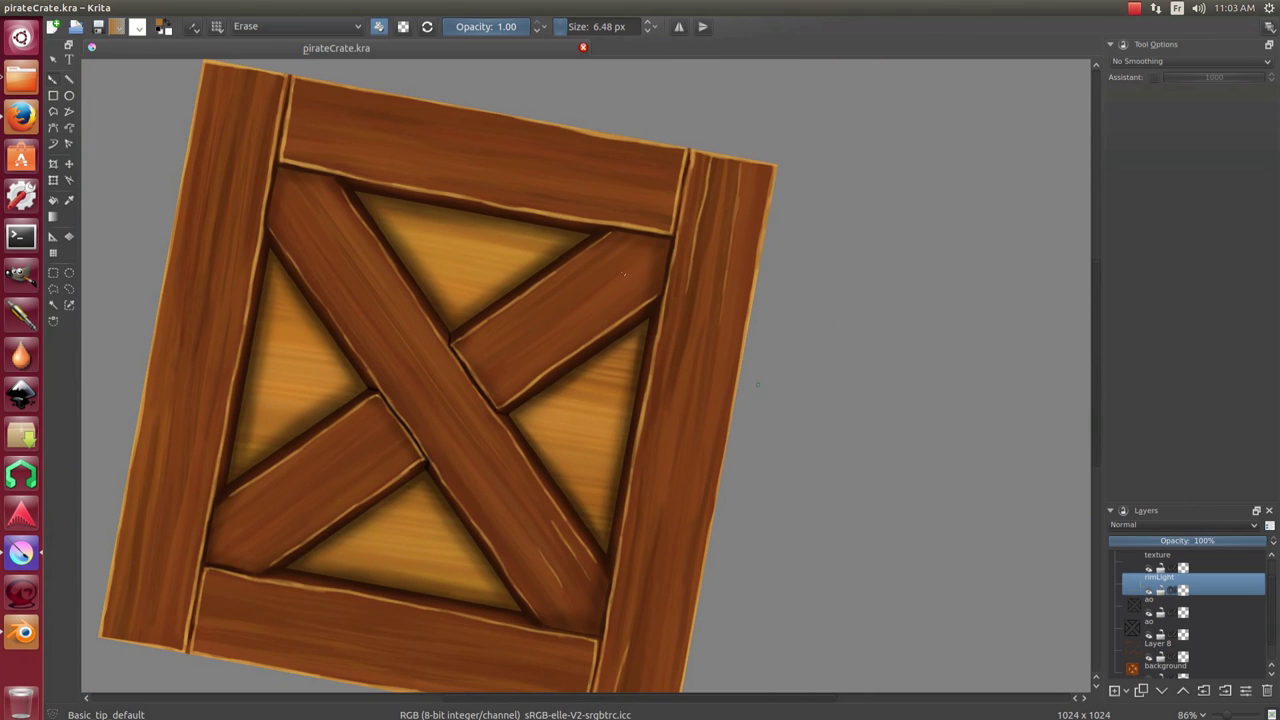
# Soften away the lower-left rim light with an erasing pressure airbrush, then save the file.
pyautogui.scroll(-3, 570, 408)
pyautogui.rightClick(686, 390)
pyautogui.click(766, 457)
pyautogui.press('e')
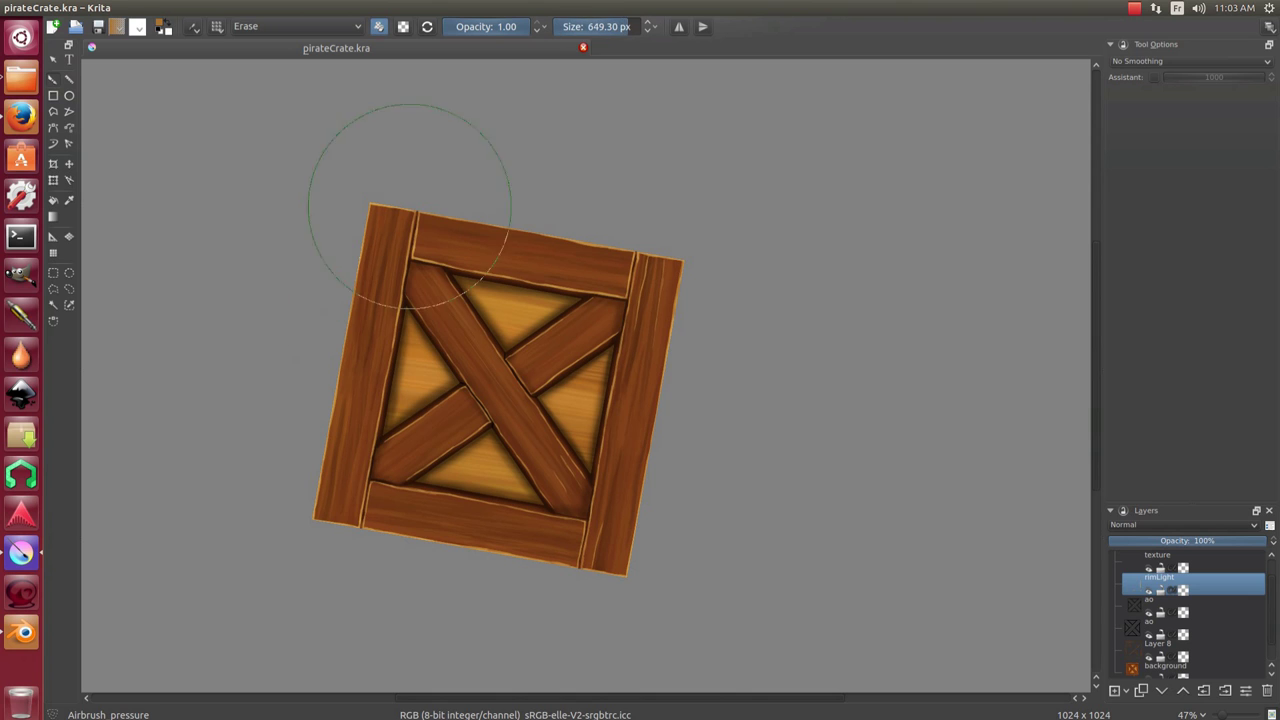
pyautogui.moveTo(409, 194)
pyautogui.mouseDown()
pyautogui.moveTo(363, 509)
pyautogui.moveTo(623, 300)
pyautogui.moveTo(560, 306)
pyautogui.mouseUp()
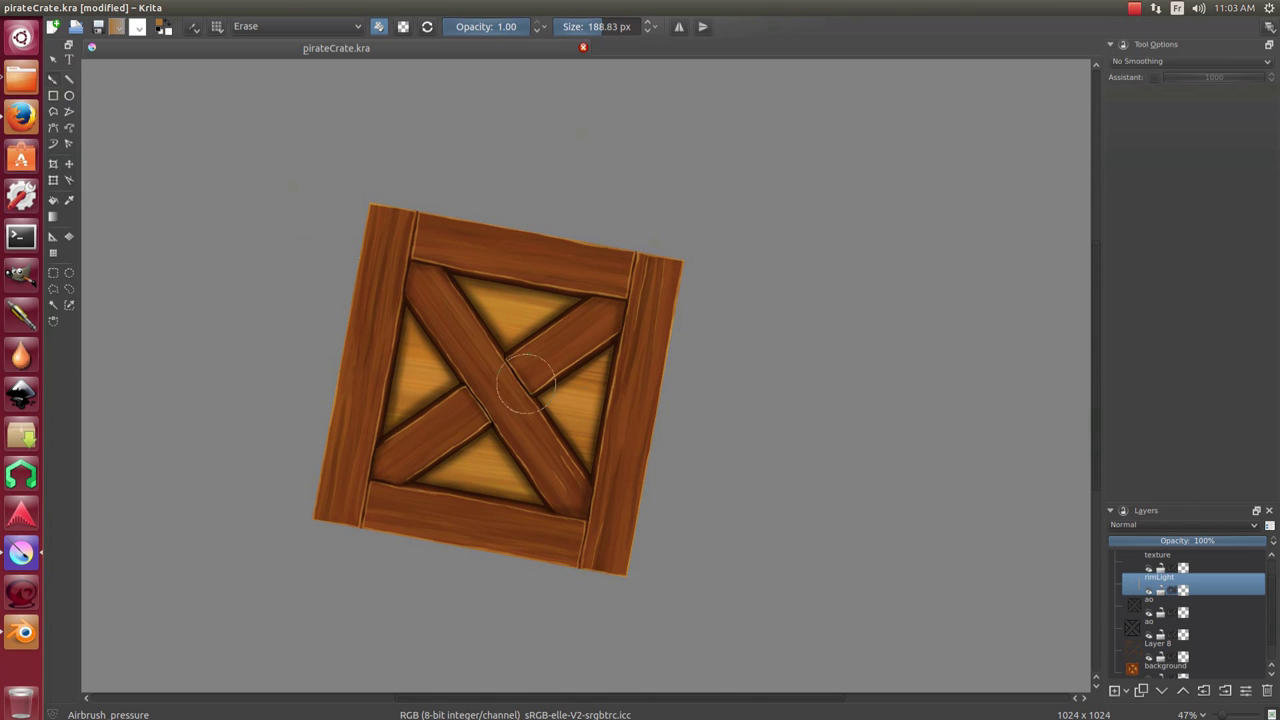
pyautogui.hotkey('ctrl', 's')
# Switch to the basic round brush and confirm the new detail-correction layer's name.
pyautogui.scroll(1, 645, 390)
pyautogui.rightClick(617, 380)
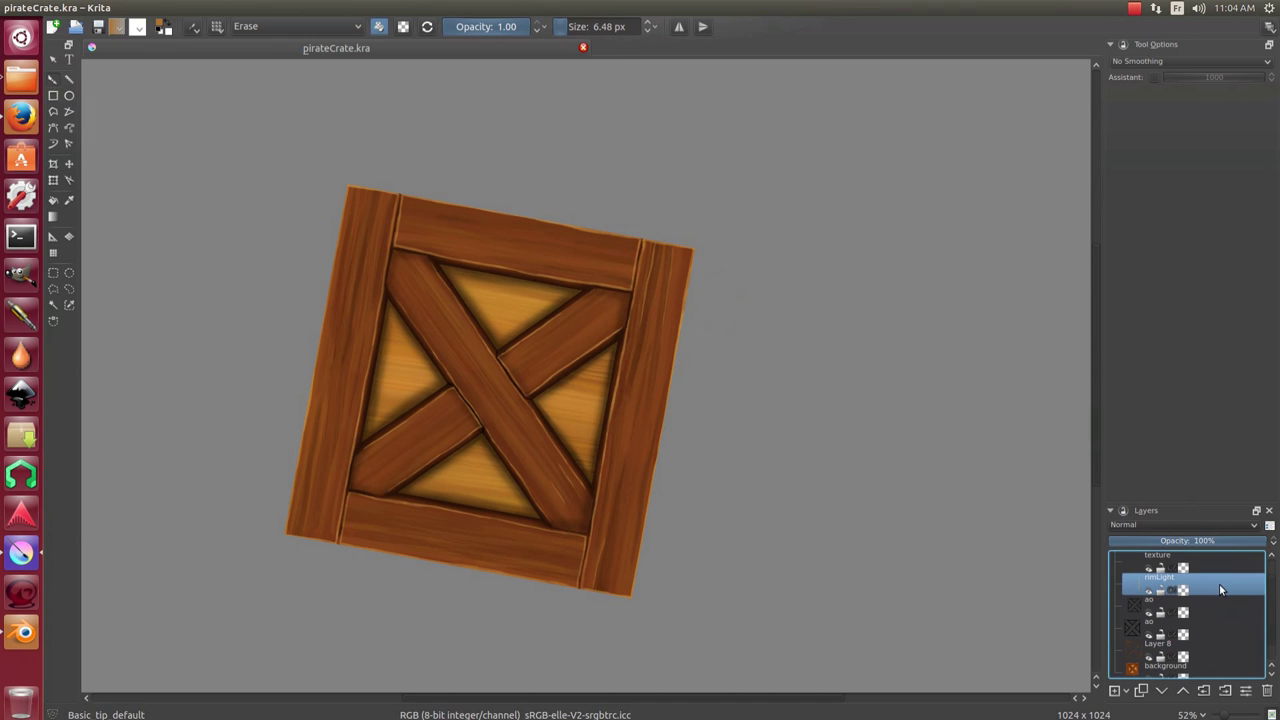
pyautogui.click(1115, 690)
pyautogui.write('detail')
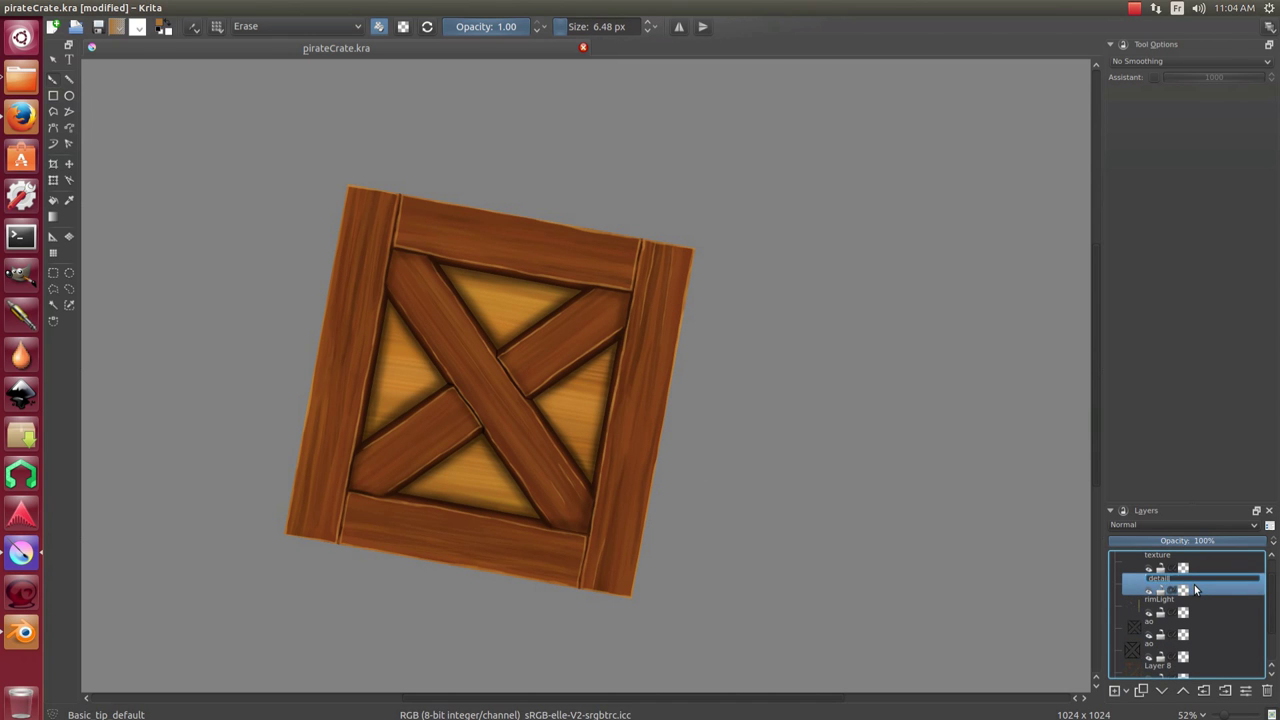
pyautogui.press('Return')
pyautogui.scroll(3, 600, 330)
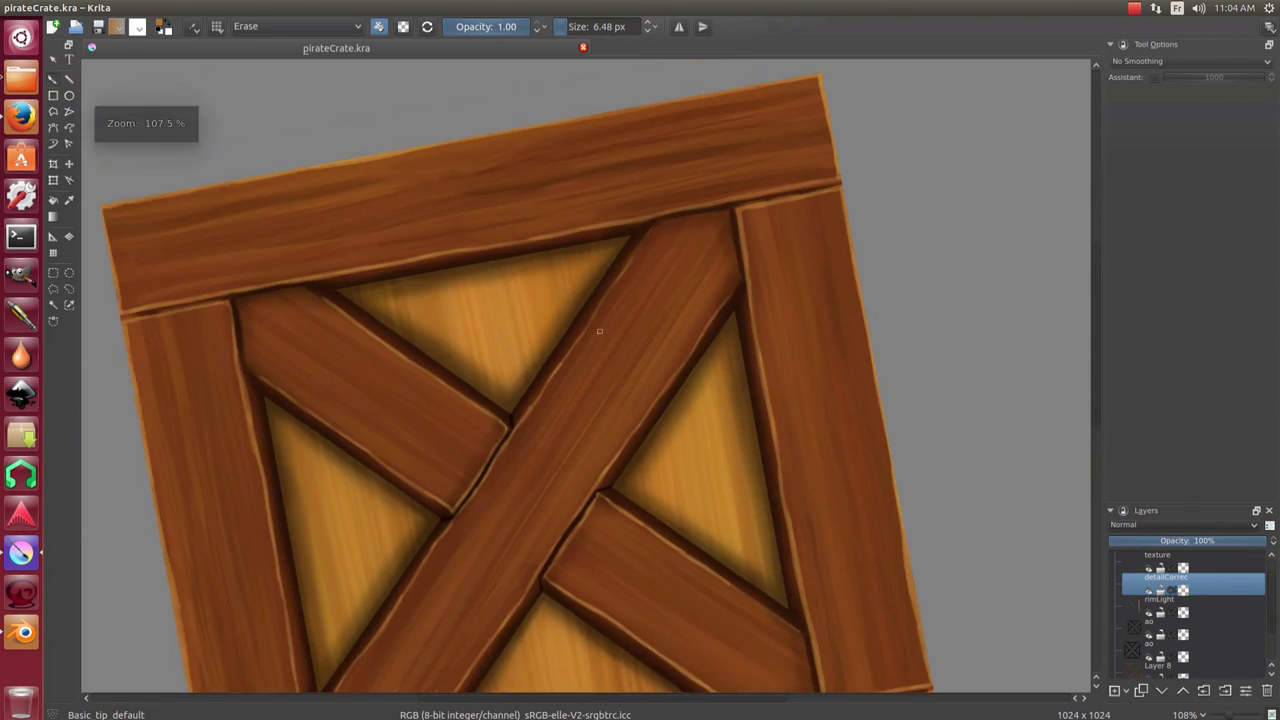
pyautogui.scroll(2, 417, 323)
# Paint a dark crack along the top plank at the left corner, with a light upper-edge highlight.
pyautogui.scroll(1, 397, 314)
pyautogui.press('e')
pyautogui.moveTo(274, 267); pyautogui.dragTo(452, 238)
pyautogui.press(']')
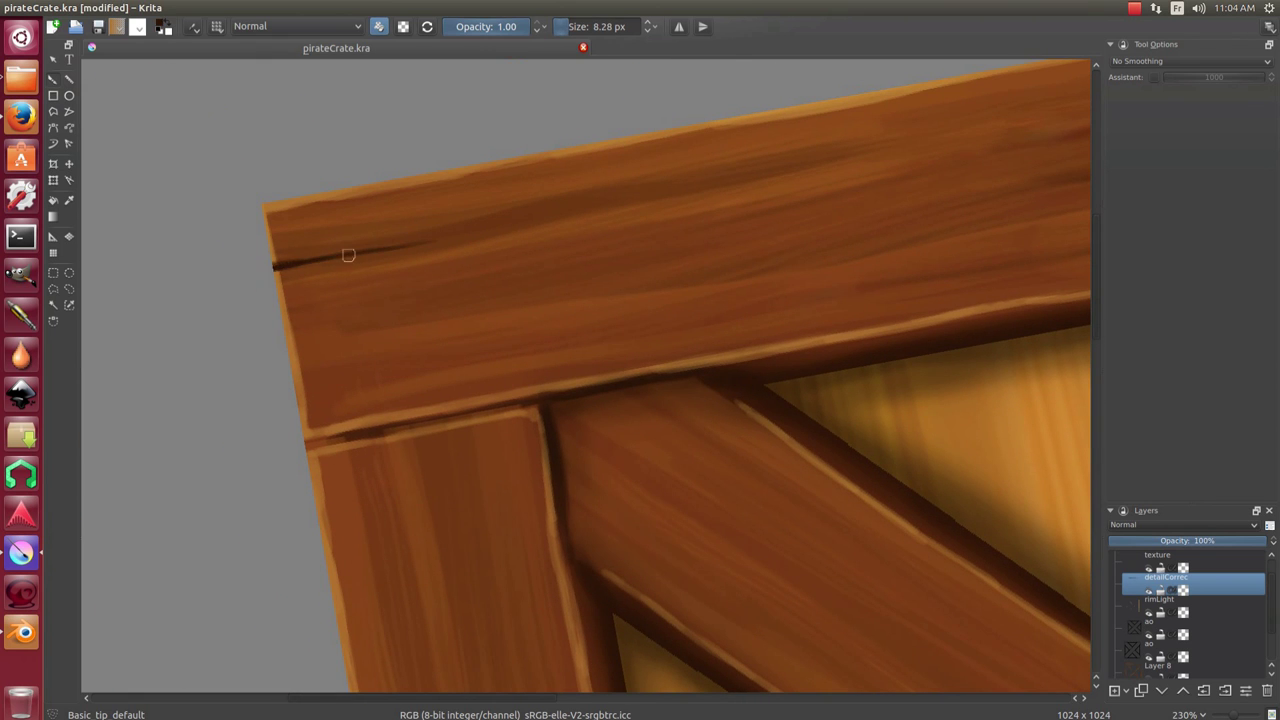
pyautogui.press('[')
pyautogui.moveTo(403, 244); pyautogui.dragTo(488, 230)
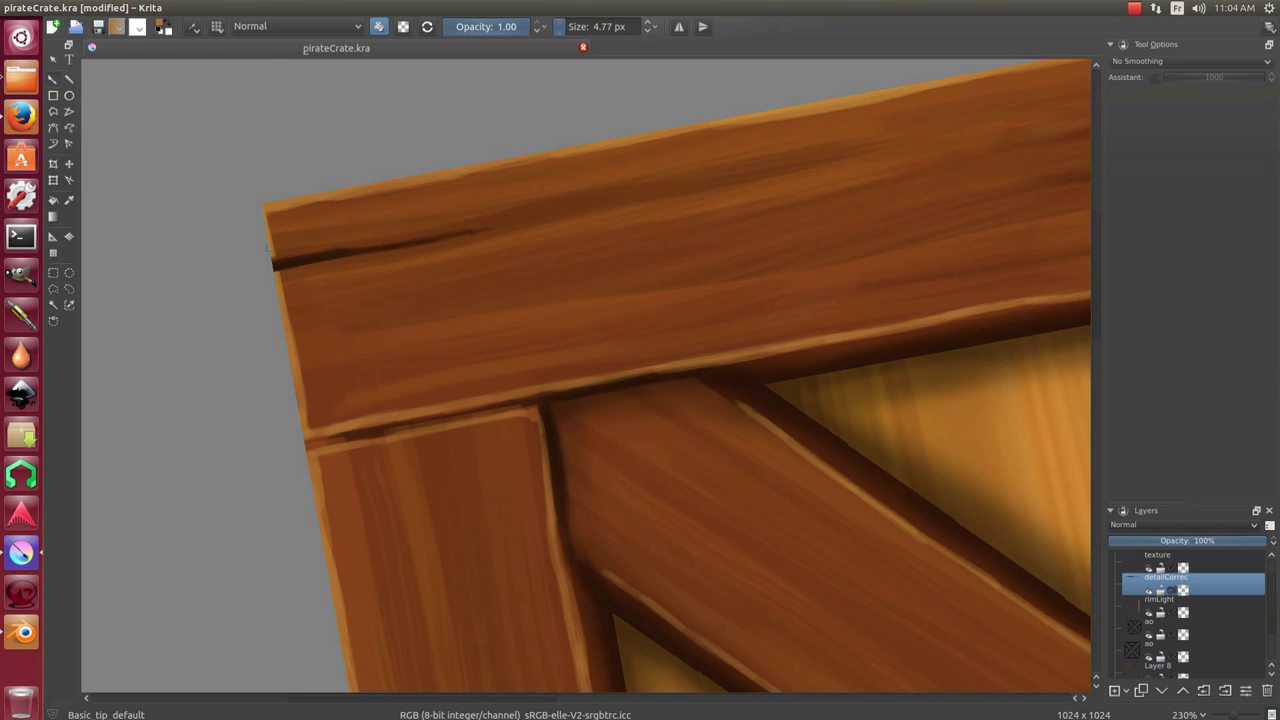
pyautogui.moveTo(294, 255); pyautogui.dragTo(374, 246)
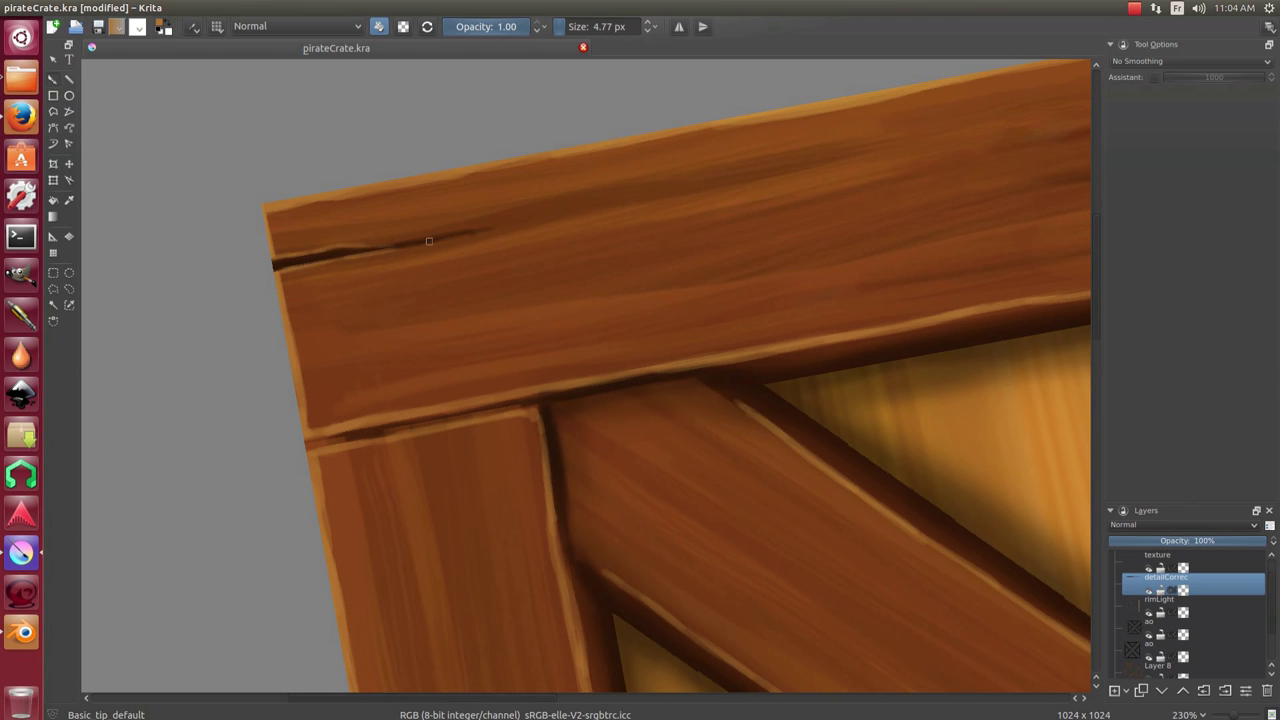
pyautogui.scroll(-5, 430, 241)
pyautogui.scroll(4, 532, 222)
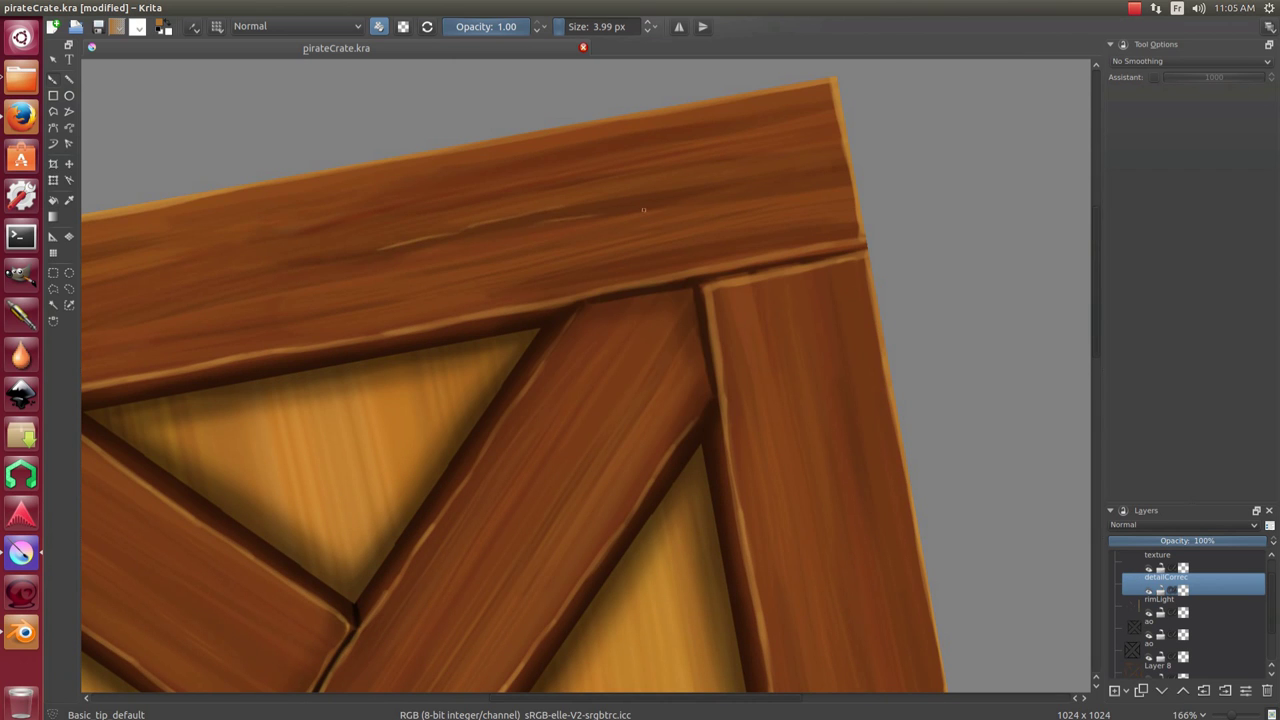
# Rotate the view toward the top corner and paint a short dark crack and darkened plank seam.
pyautogui.moveTo(843, 97); pyautogui.dragTo(708, 192)
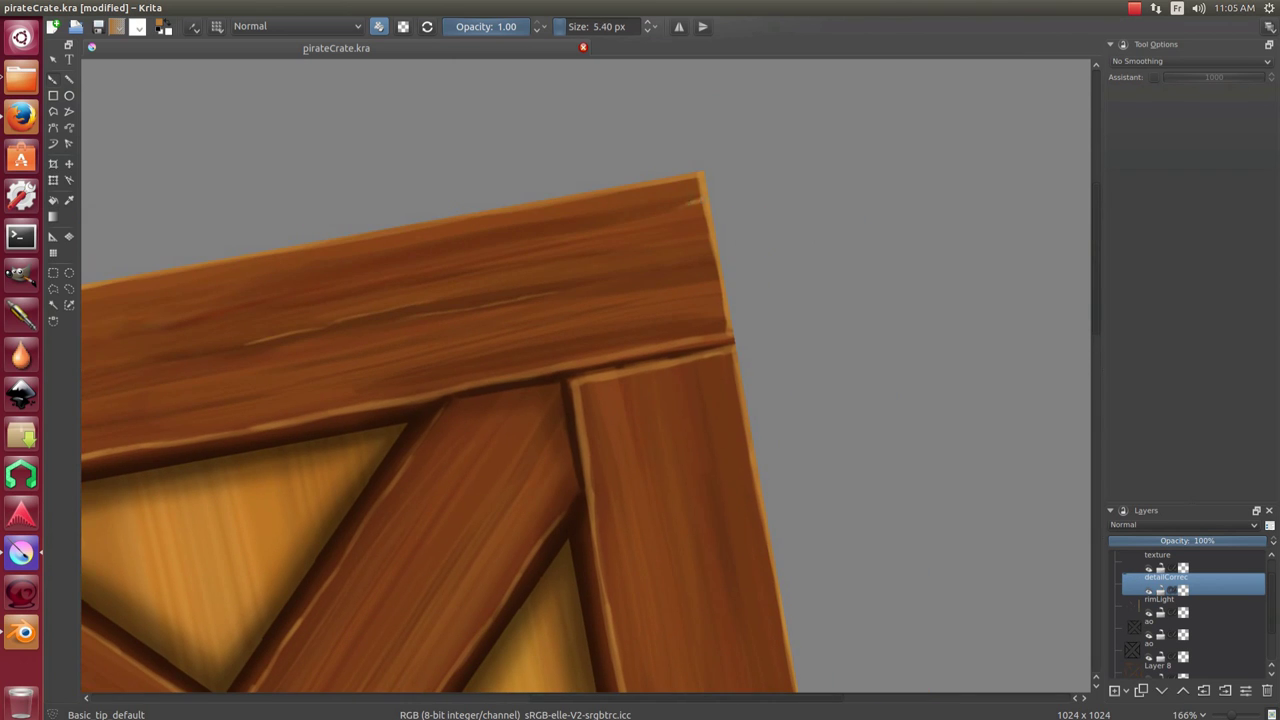
pyautogui.press('4')
pyautogui.press('4')
pyautogui.press('4')
pyautogui.press(']')
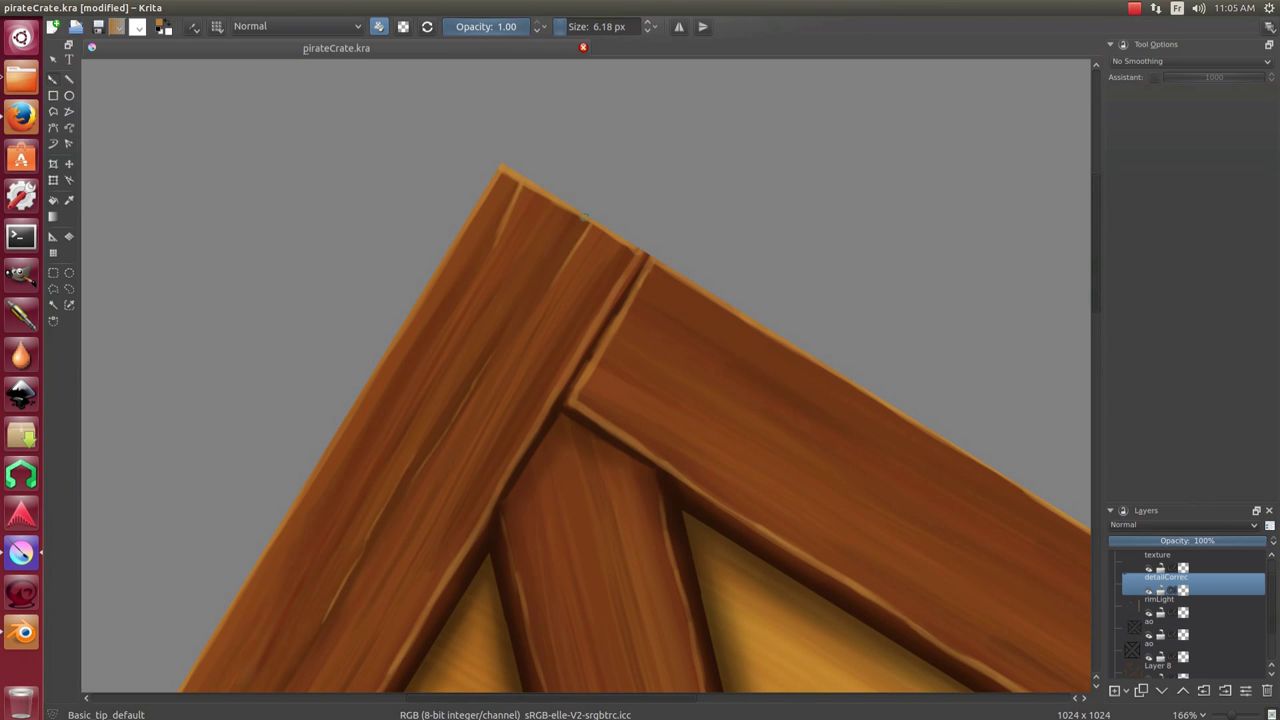
pyautogui.press('6')
pyautogui.press('6')
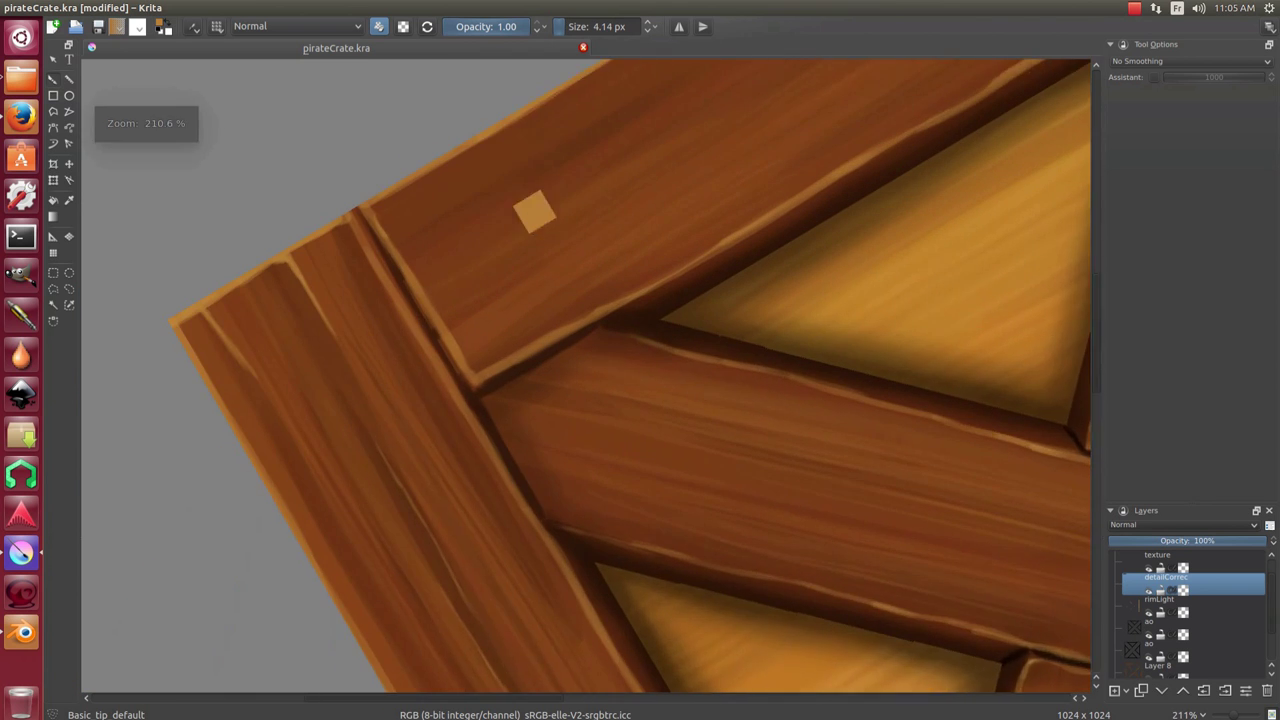
pyautogui.scroll(3, 528, 209)
pyautogui.press(']')
pyautogui.press(']')
pyautogui.press(']')
pyautogui.press('[')
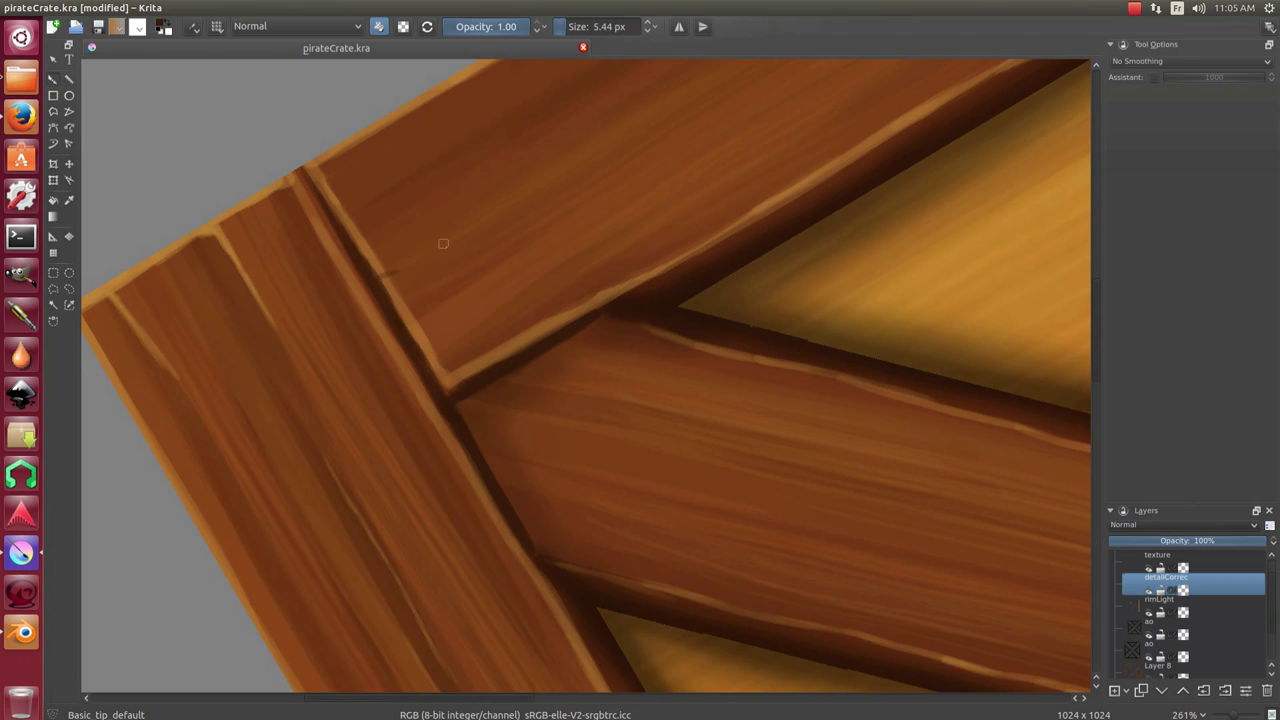
pyautogui.moveTo(378, 272); pyautogui.dragTo(452, 240)
pyautogui.moveTo(417, 348); pyautogui.dragTo(446, 391)
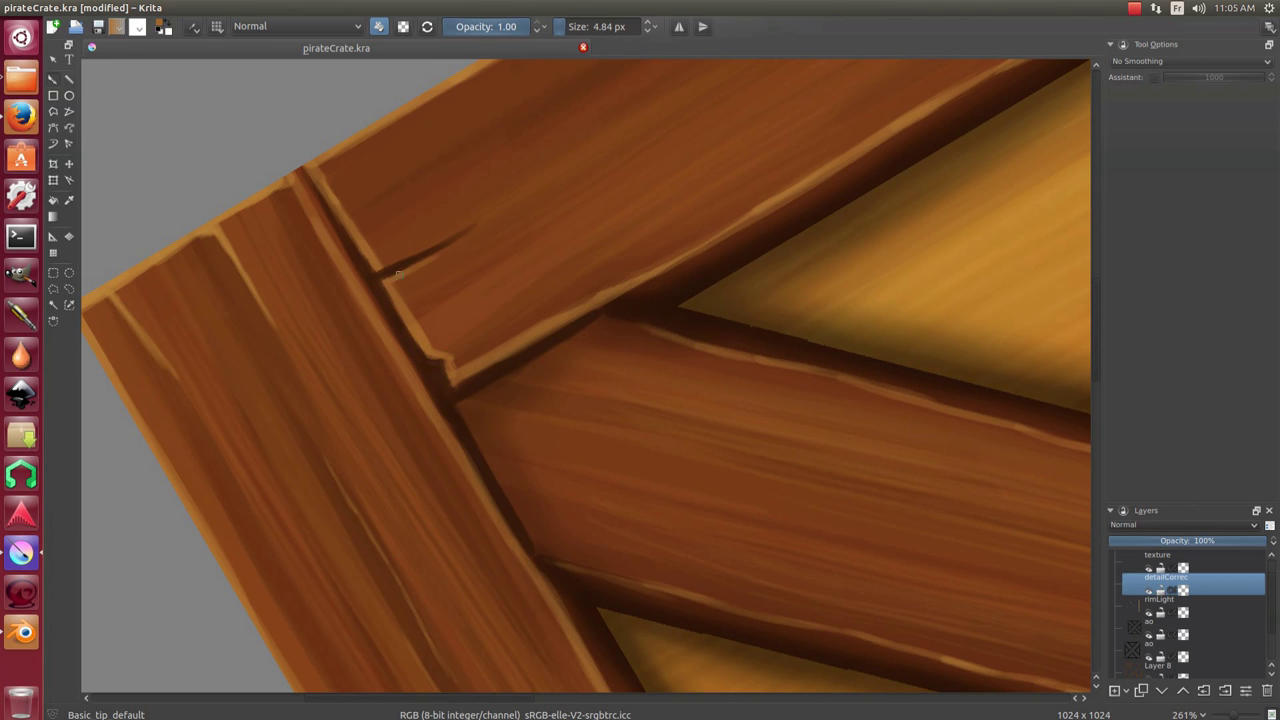
# Check the whole crate, zoom back in, and paint a thin light line along the plank.
pyautogui.press(']')
pyautogui.press(']')
pyautogui.press('4')
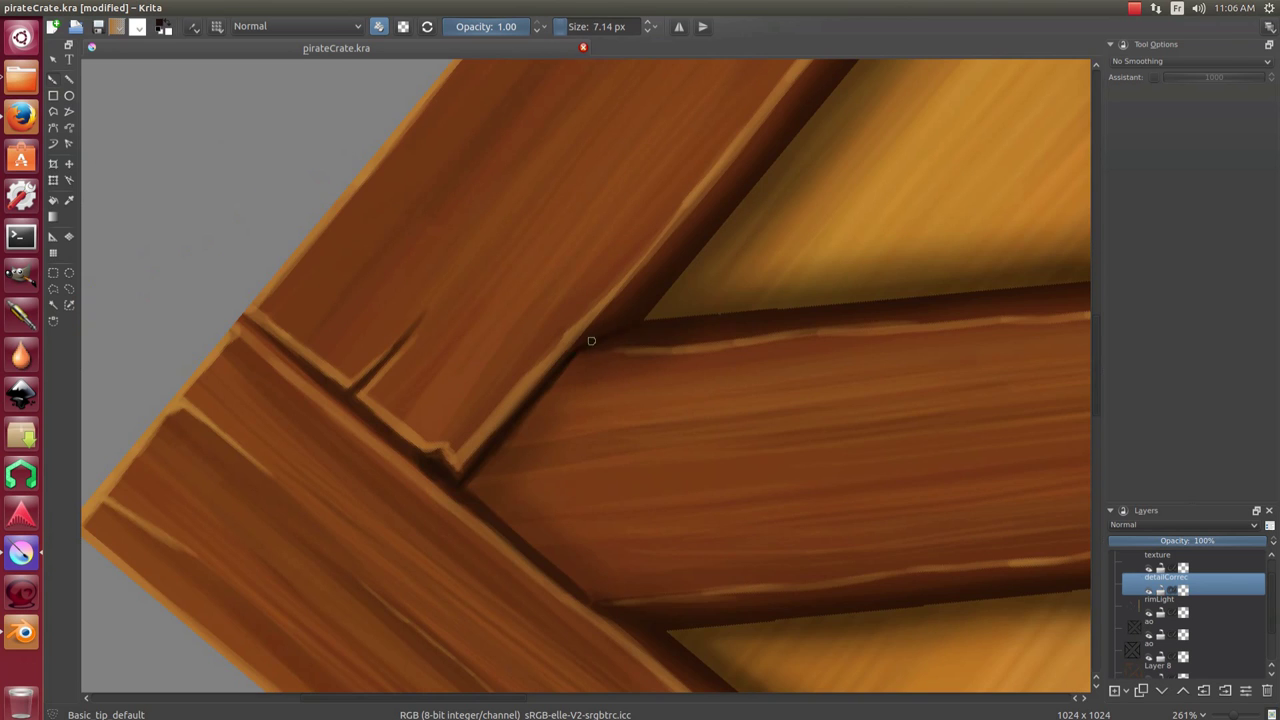
pyautogui.press('2')
pyautogui.scroll(2, 600, 320)
pyautogui.scroll(2, 486, 271)
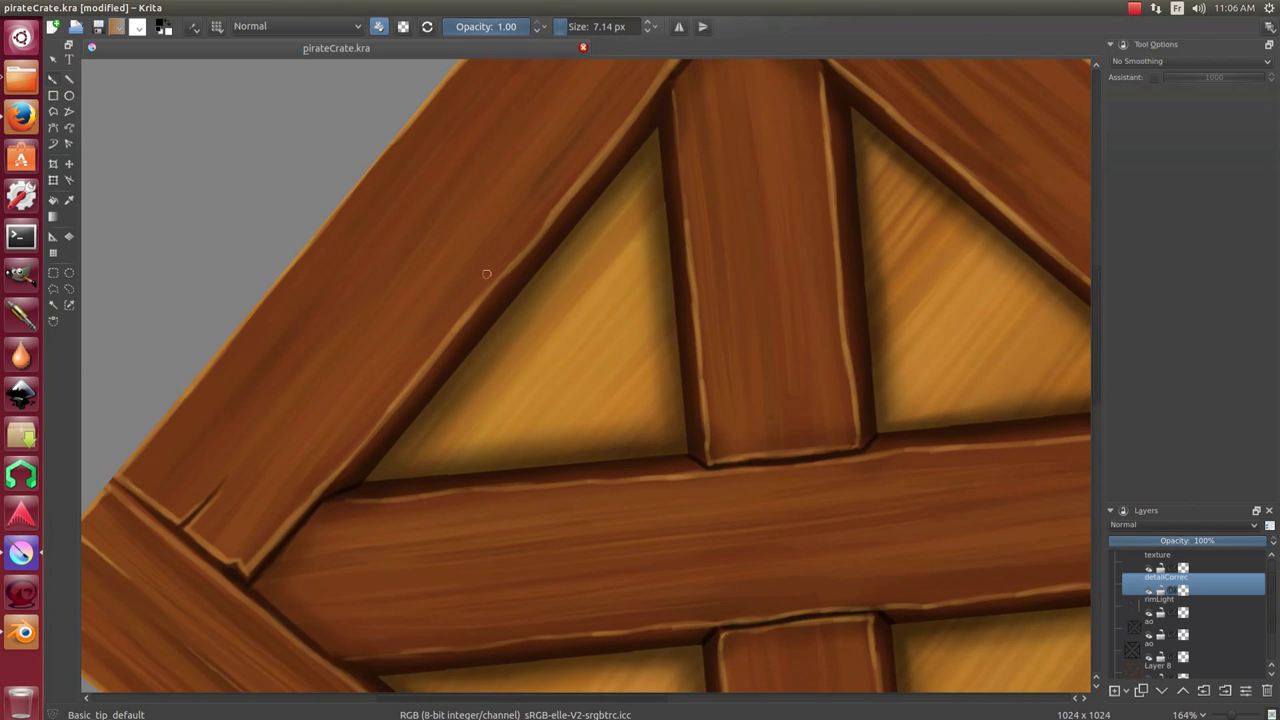
pyautogui.scroll(2, 507, 278)
pyautogui.scroll(2, 507, 278)
pyautogui.press('[')
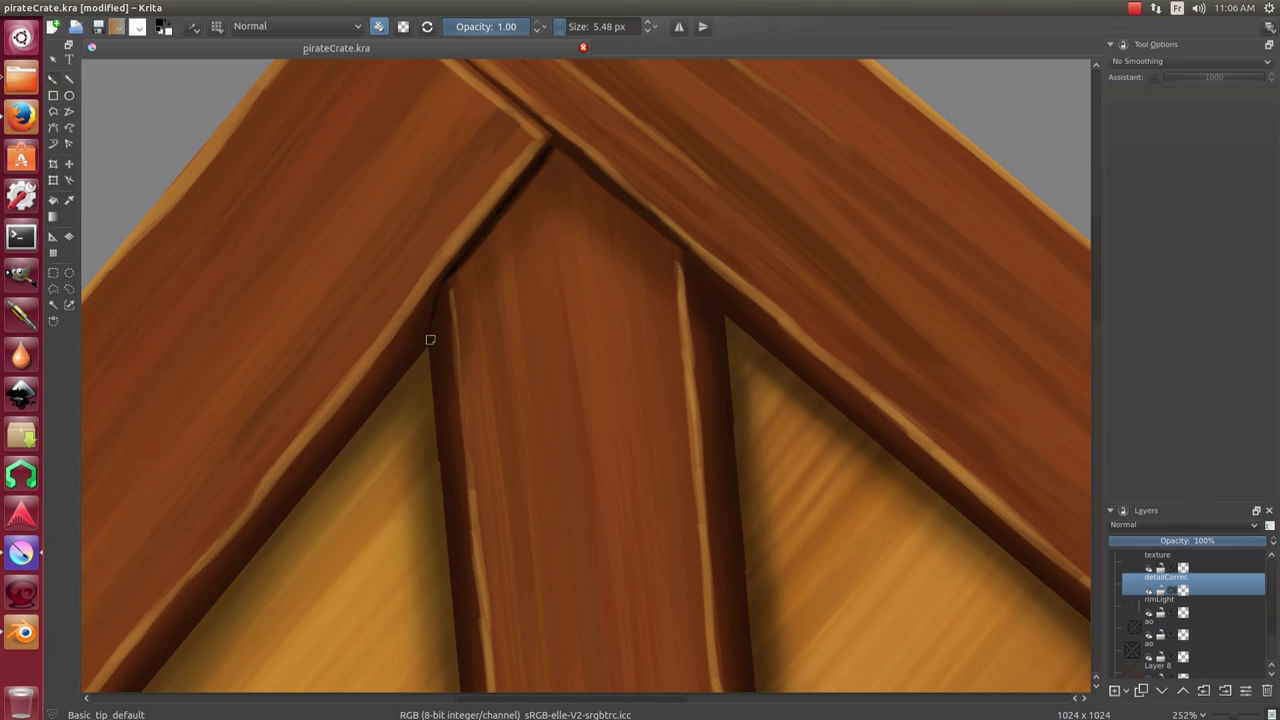
pyautogui.scroll(2, 452, 265)
pyautogui.press('[')
pyautogui.scroll(3, 452, 240)
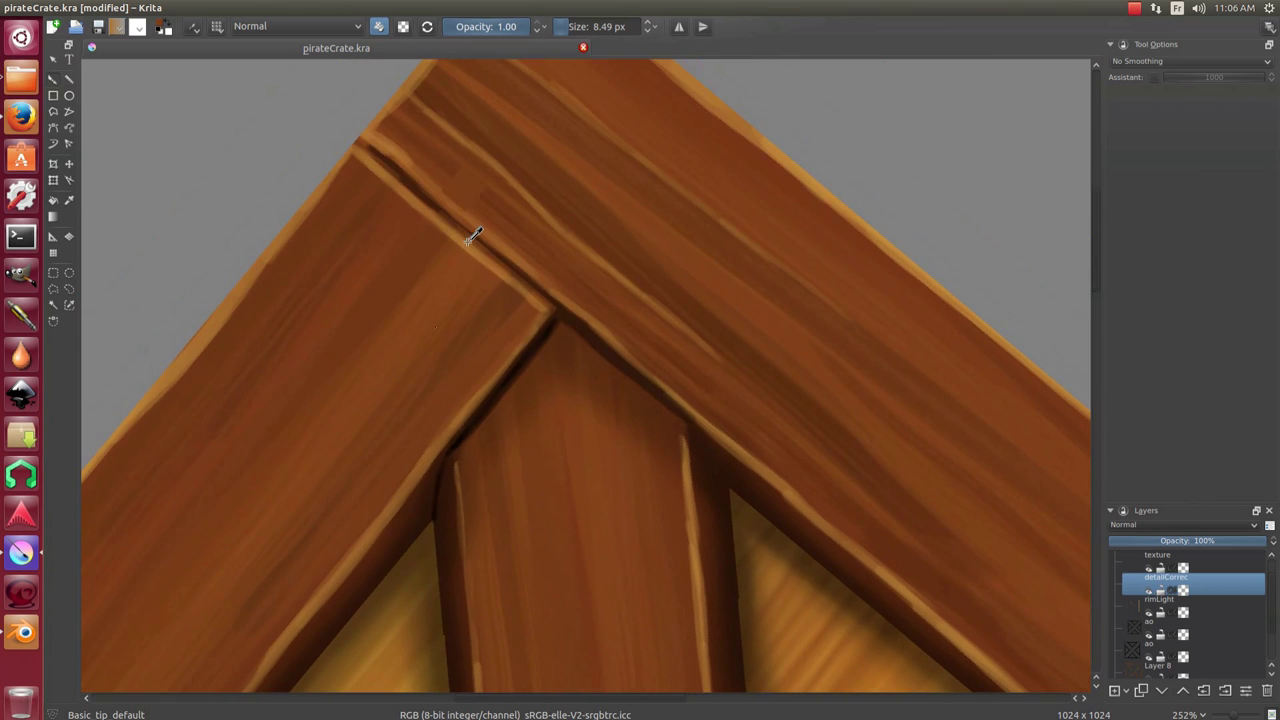
pyautogui.moveTo(452, 232); pyautogui.dragTo(383, 320)
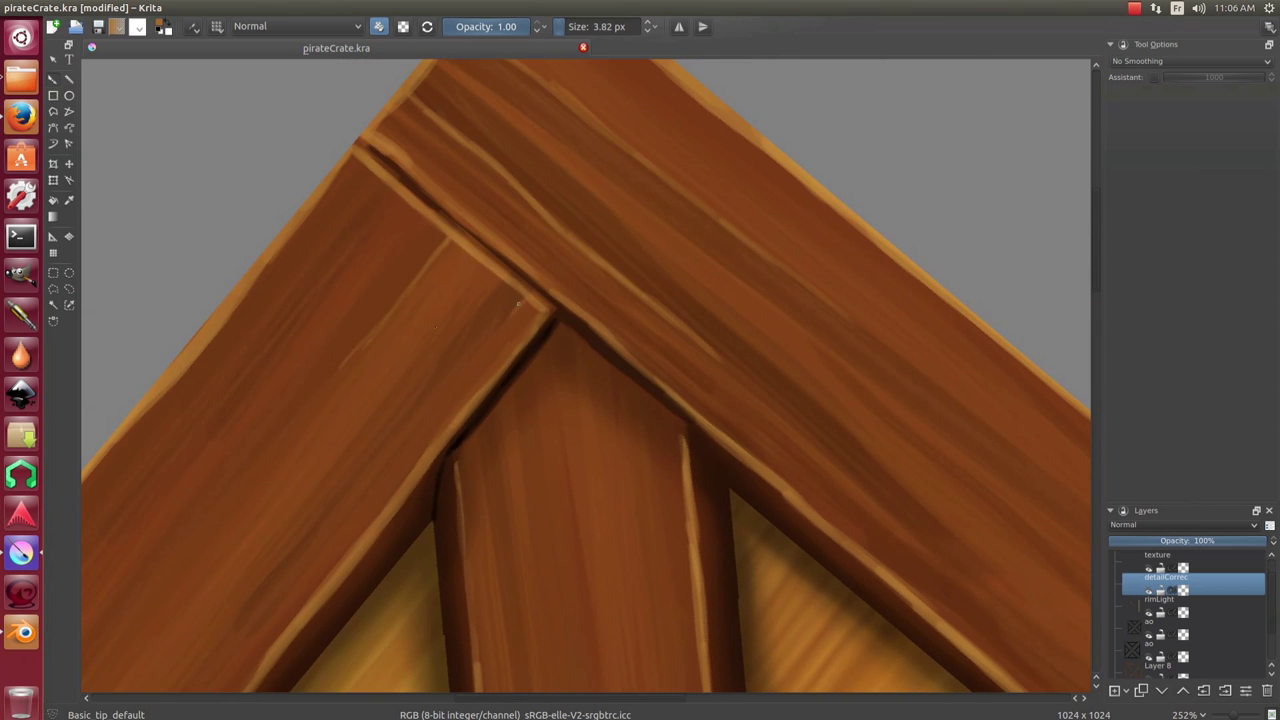
# Turn the view so the apex points left, then darken and deepen the crack along the plank seam.
pyautogui.scroll(-2, 430, 392)
pyautogui.hscroll(-2, 340, 341)
pyautogui.scroll(-5, 390, 256)
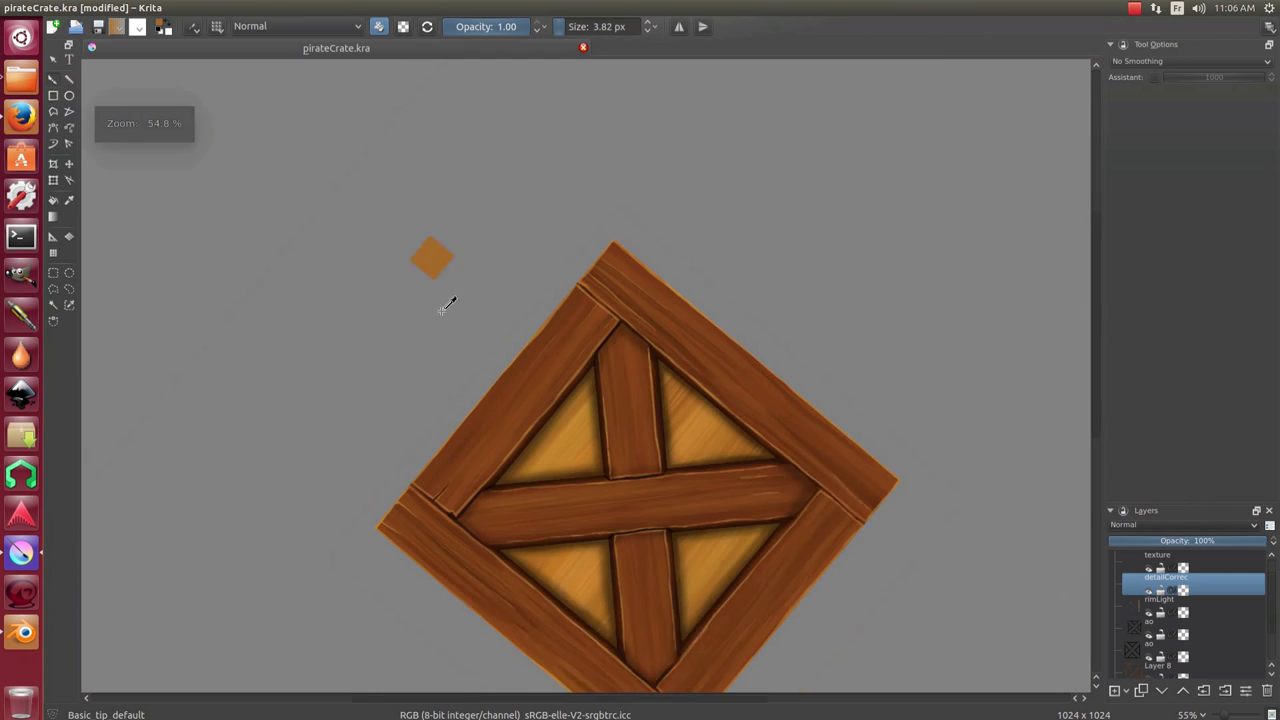
pyautogui.scroll(2, 446, 303)
pyautogui.scroll(3, 207, 394)
pyautogui.scroll(1, 254, 336)
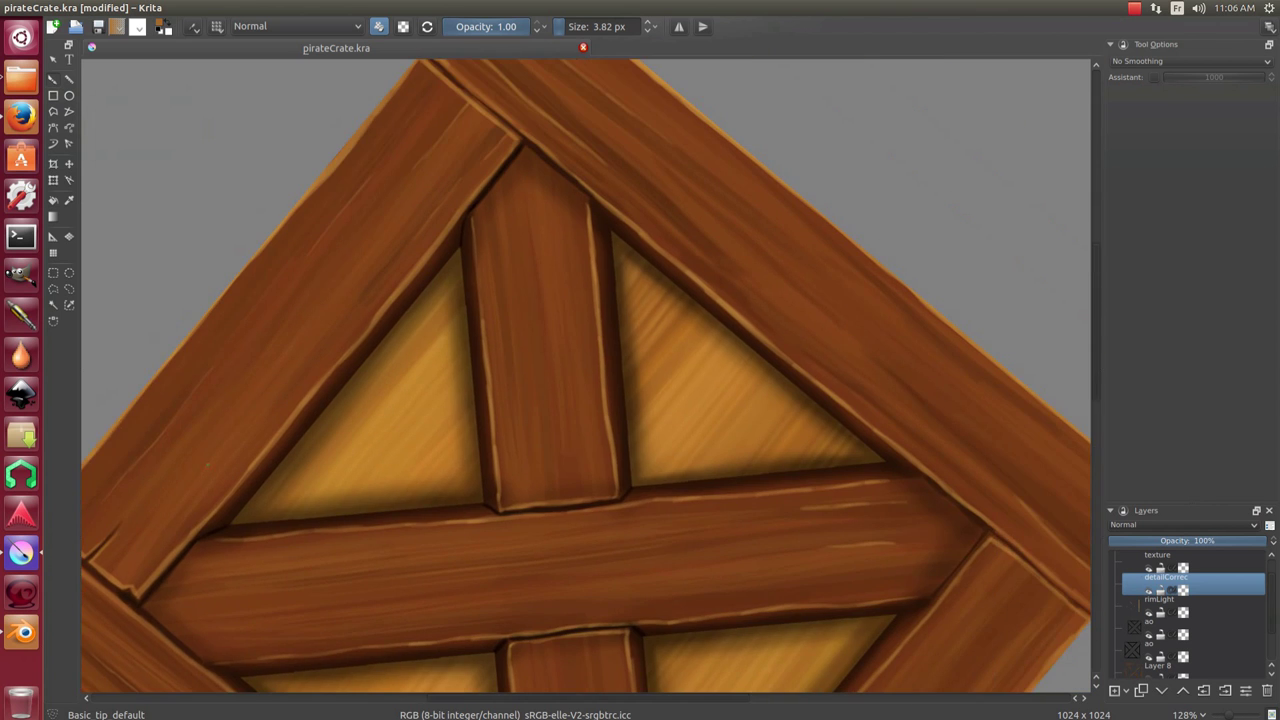
pyautogui.scroll(1, 366, 326)
pyautogui.scroll(1, 366, 326)
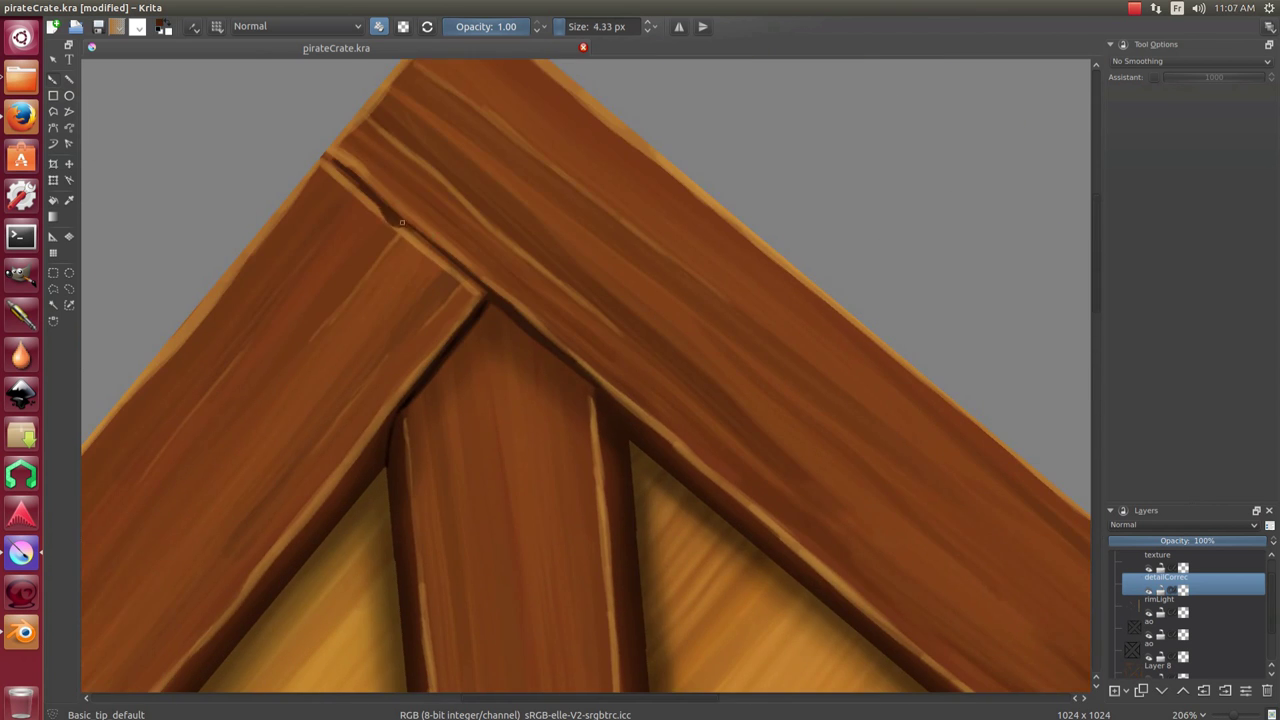
pyautogui.hotkey('ctrl', '[')
pyautogui.hotkey('ctrl', '[')
pyautogui.hotkey('ctrl', '[')
pyautogui.scroll(-1, 400, 300)
pyautogui.scroll(2, 397, 428)
pyautogui.moveTo(414, 413)
pyautogui.mouseDown()
pyautogui.moveTo(510, 330)
pyautogui.moveTo(465, 375)
pyautogui.moveTo(513, 353)
pyautogui.mouseUp()
pyautogui.scroll(1, 512, 353)
pyautogui.press('[')
pyautogui.press('[')
pyautogui.press('[')
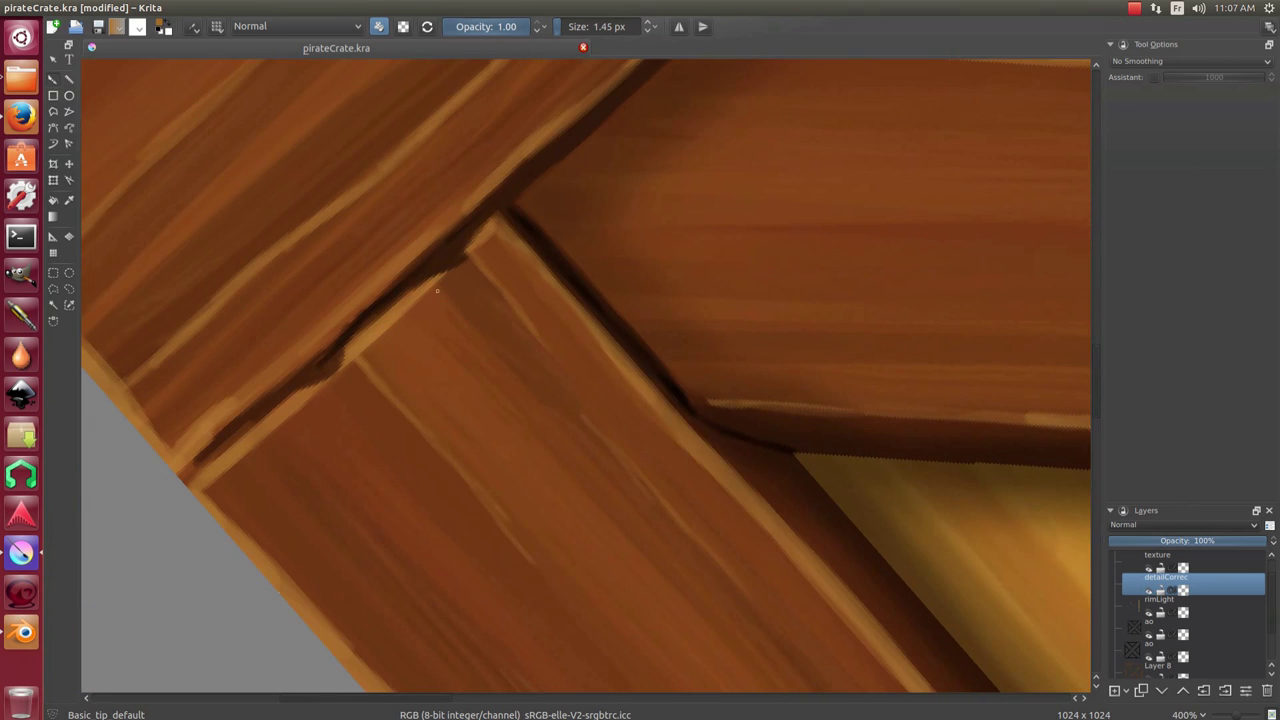
pyautogui.moveTo(452, 270); pyautogui.dragTo(497, 215)
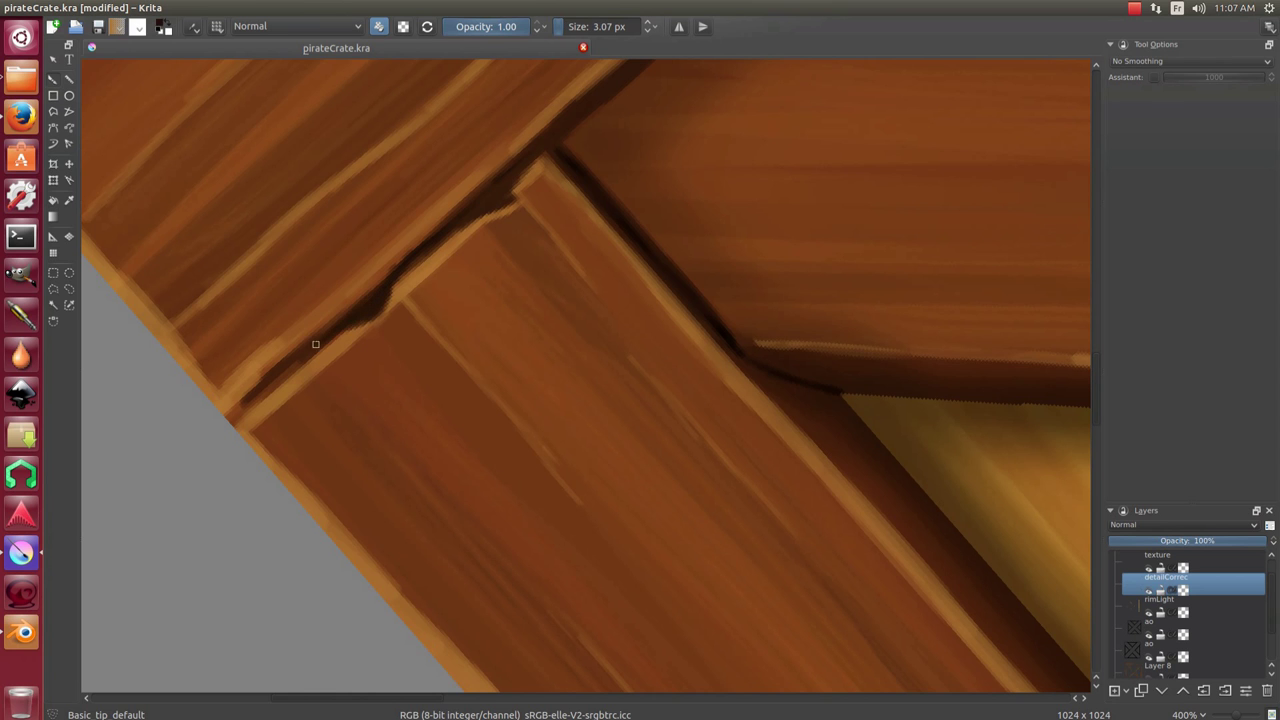
pyautogui.moveTo(272, 381); pyautogui.dragTo(252, 398)
# Paint a dark dent on the left-corner frame plank with an enlarged brush.
pyautogui.scroll(-10, 433, 280)
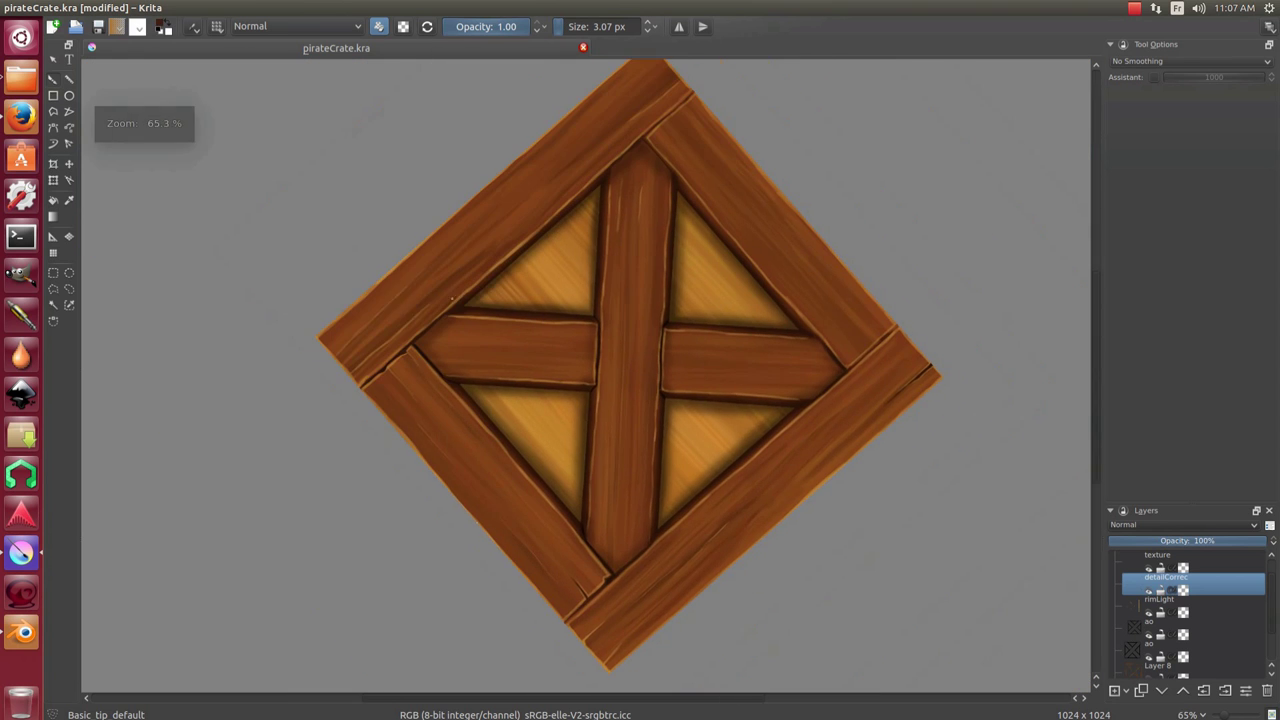
pyautogui.moveTo(400, 280); pyautogui.dragTo(434, 317)
pyautogui.scroll(5, 347, 299)
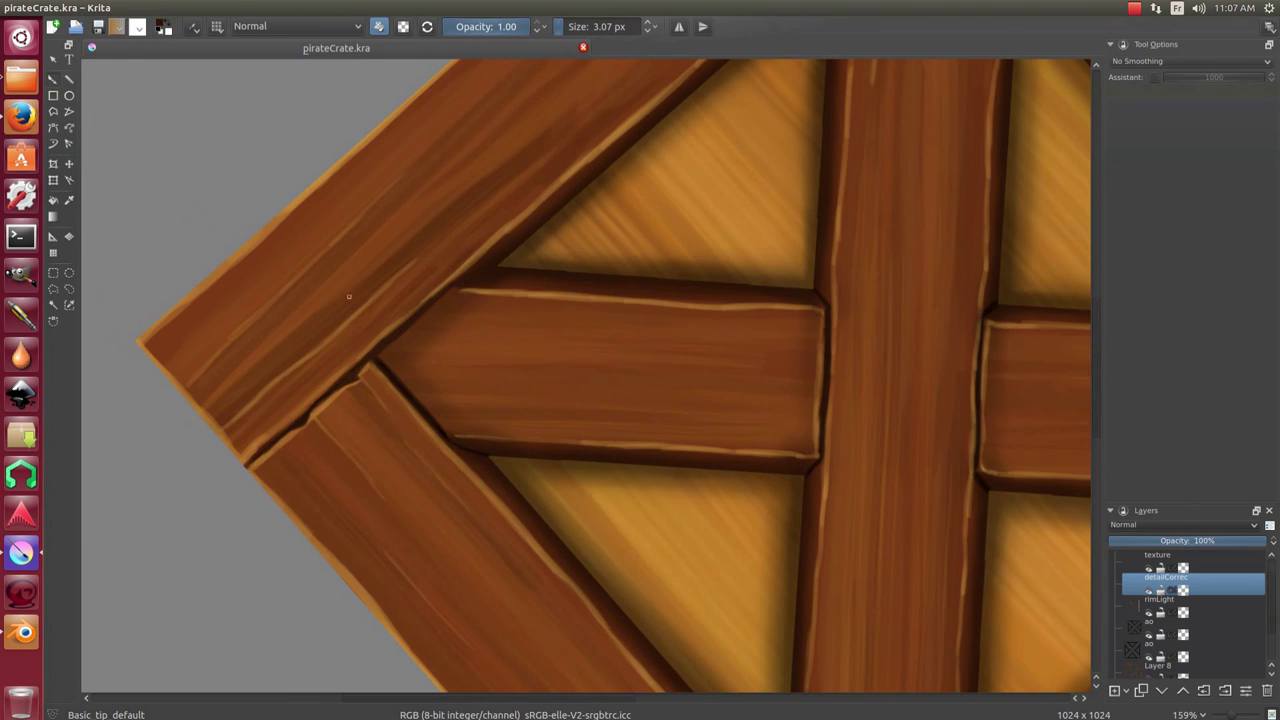
pyautogui.press(']')
pyautogui.press(']')
pyautogui.press(']')
pyautogui.moveTo(302, 338); pyautogui.dragTo(255, 362)
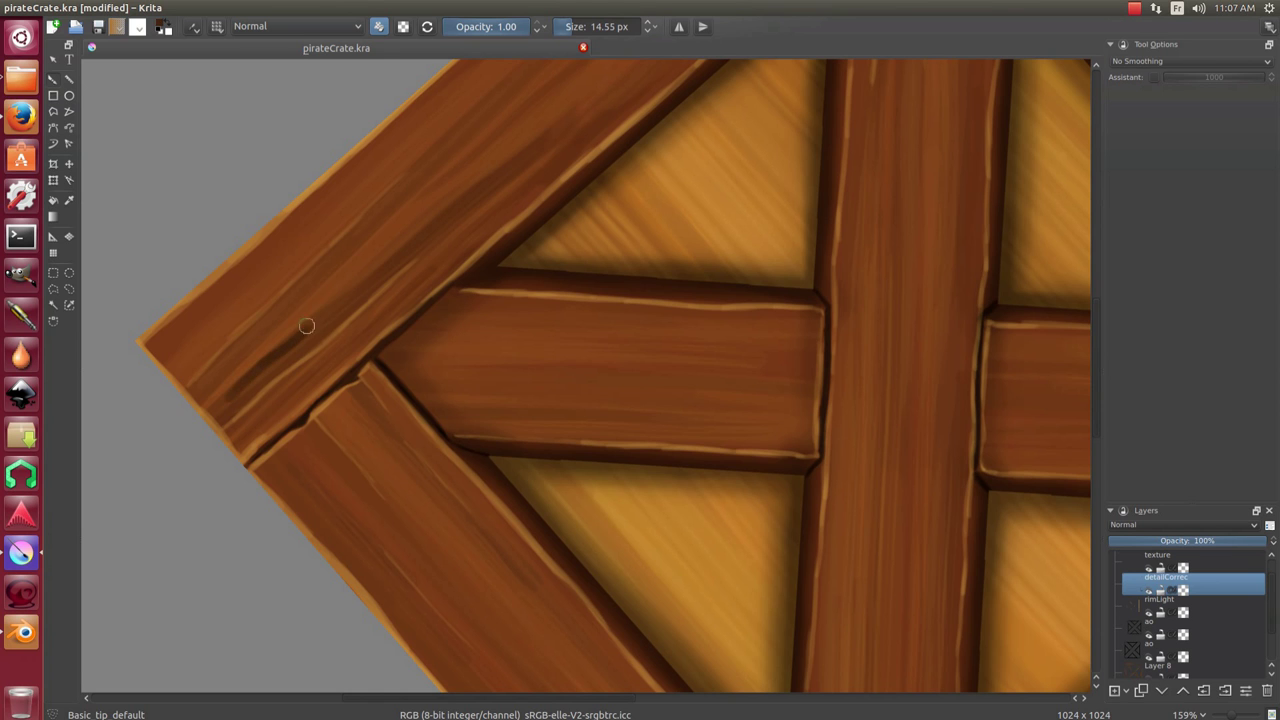
pyautogui.press('[')
pyautogui.scroll(2, 389, 309)
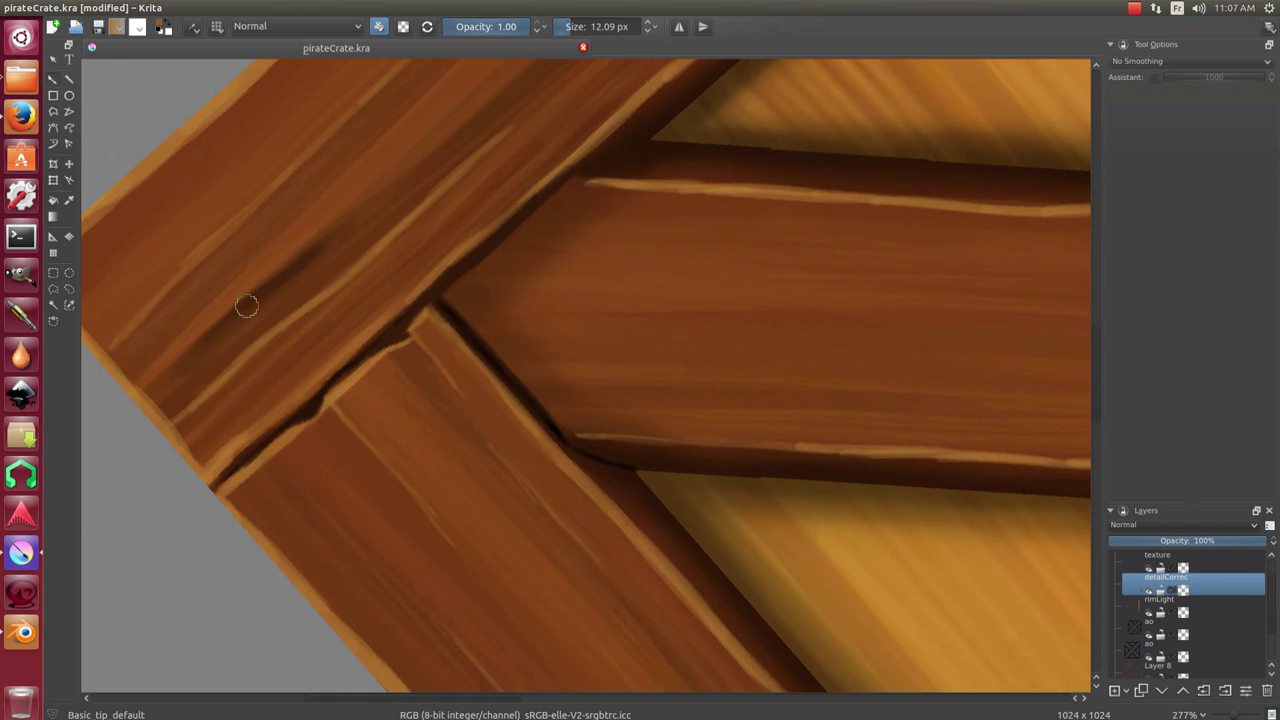
pyautogui.press('[')
pyautogui.press('[')
pyautogui.press('[')
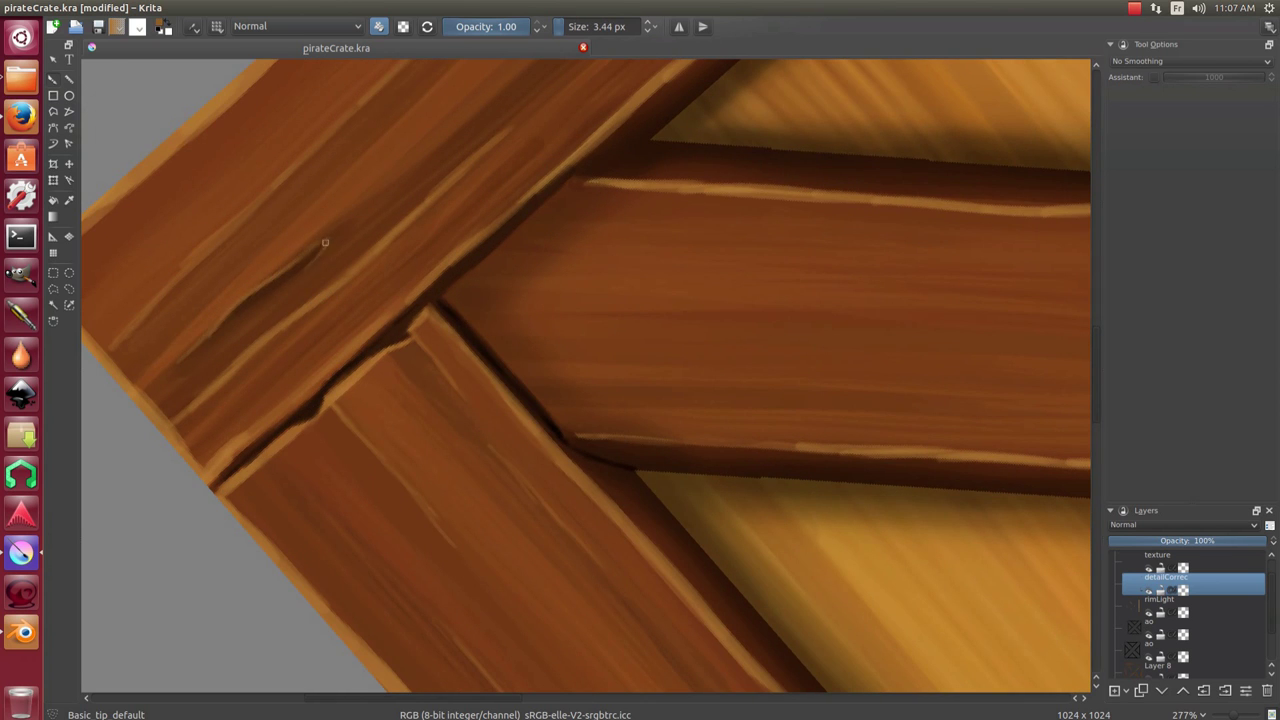
pyautogui.scroll(-4, 325, 242)
pyautogui.scroll(4, 470, 258)
pyautogui.moveTo(319, 253); pyautogui.dragTo(323, 441)
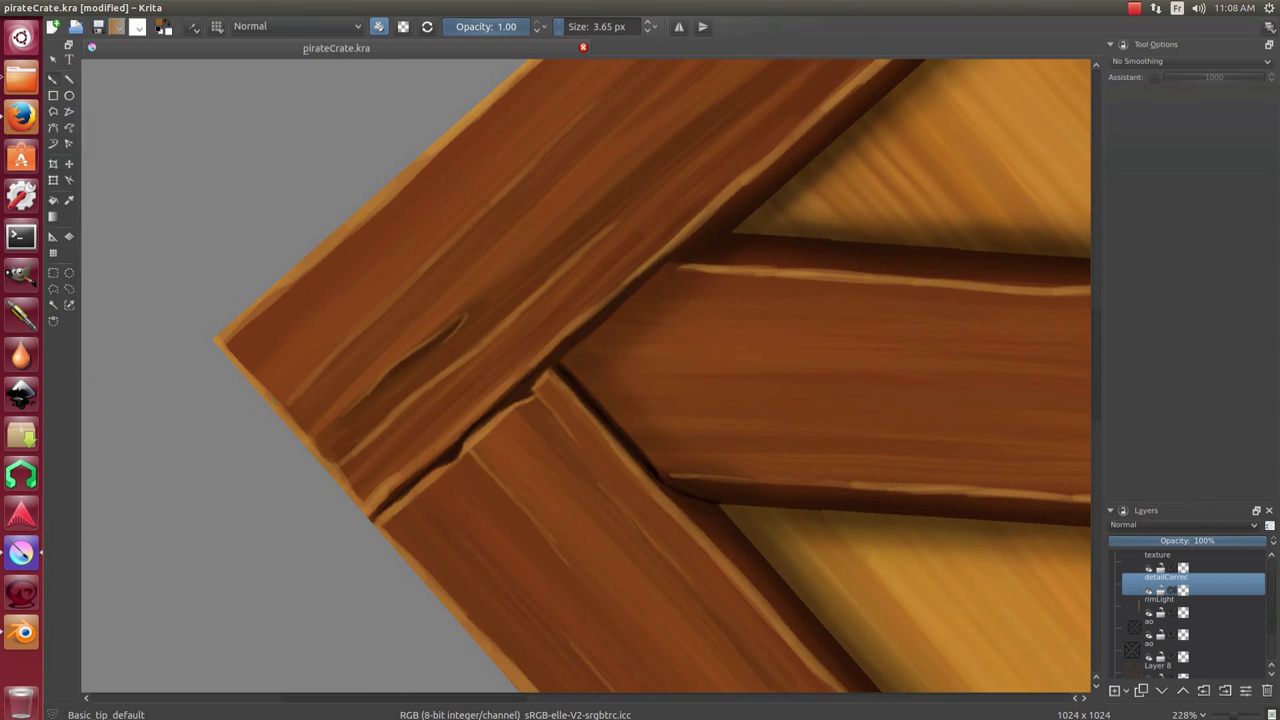
# Soften the highlight along the diagonal plank edge with the Airbrush_pressure eraser, then return to the basic brush.
pyautogui.press('[')
pyautogui.press('[')
pyautogui.moveTo(590, 70); pyautogui.dragTo(265, 407)
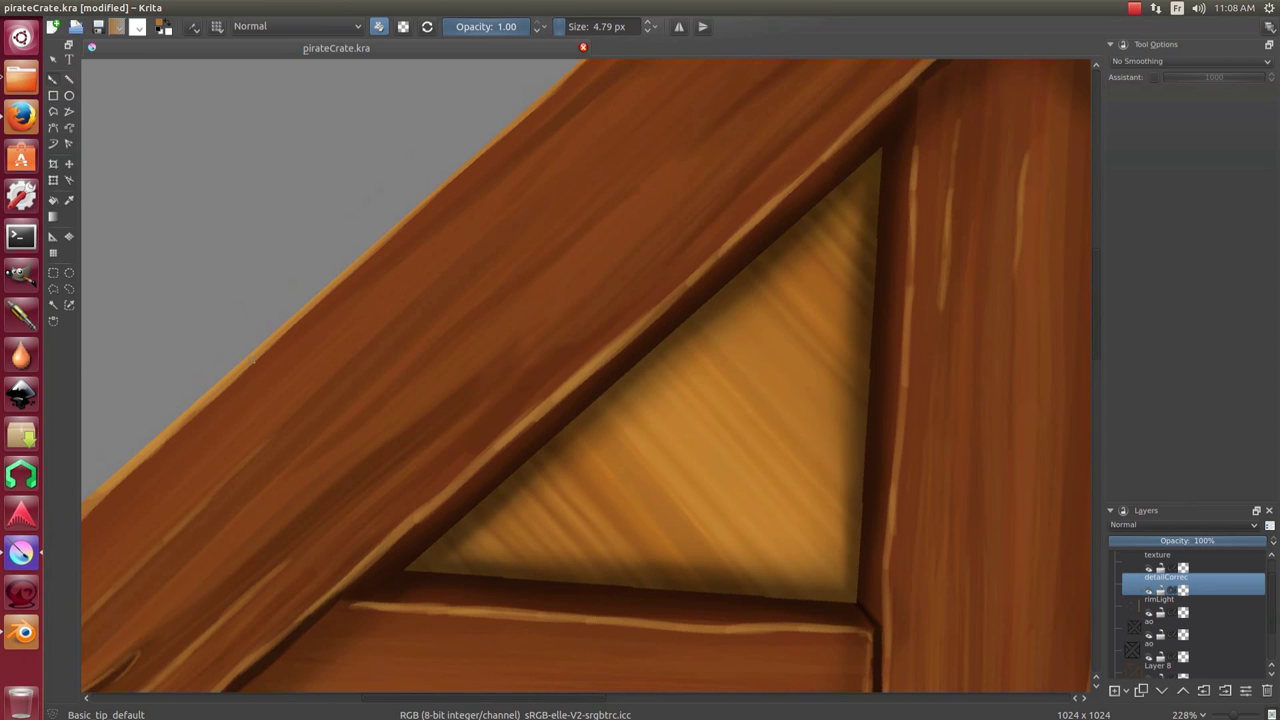
pyautogui.hscroll(2, 400, 280)
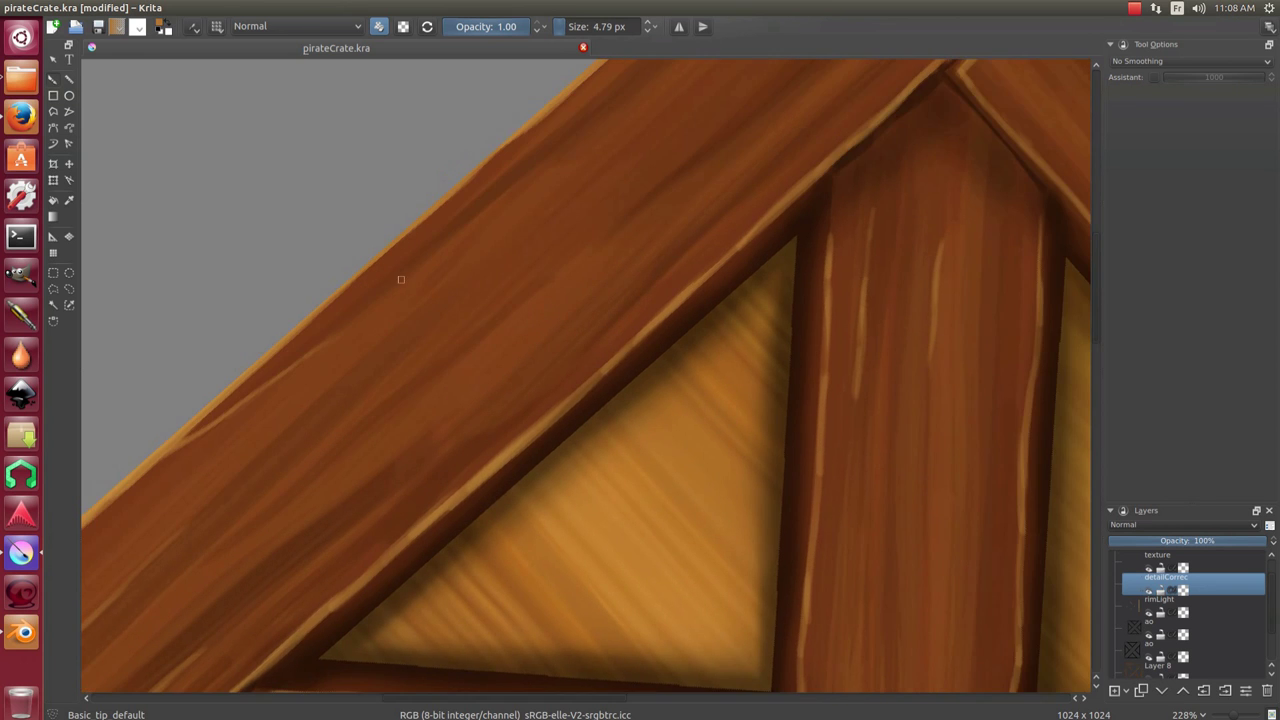
pyautogui.hscroll(2, 310, 455)
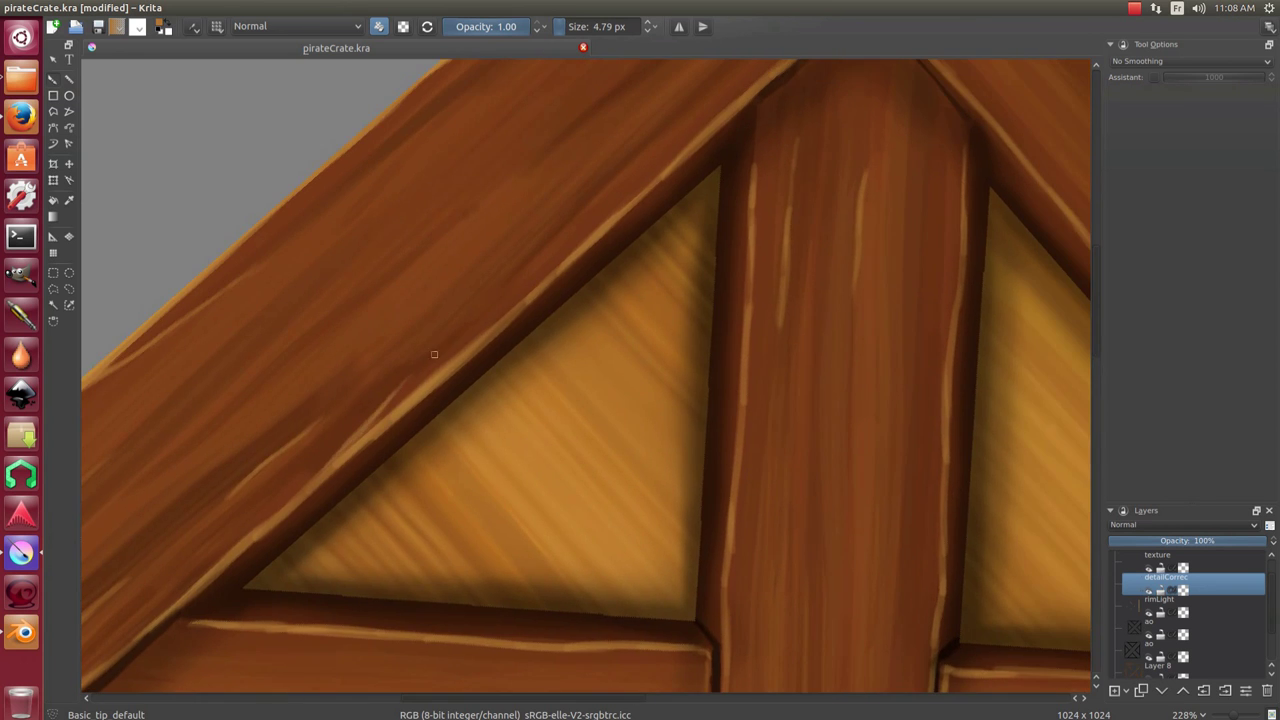
pyautogui.rightClick(445, 318)
pyautogui.click(521, 305)
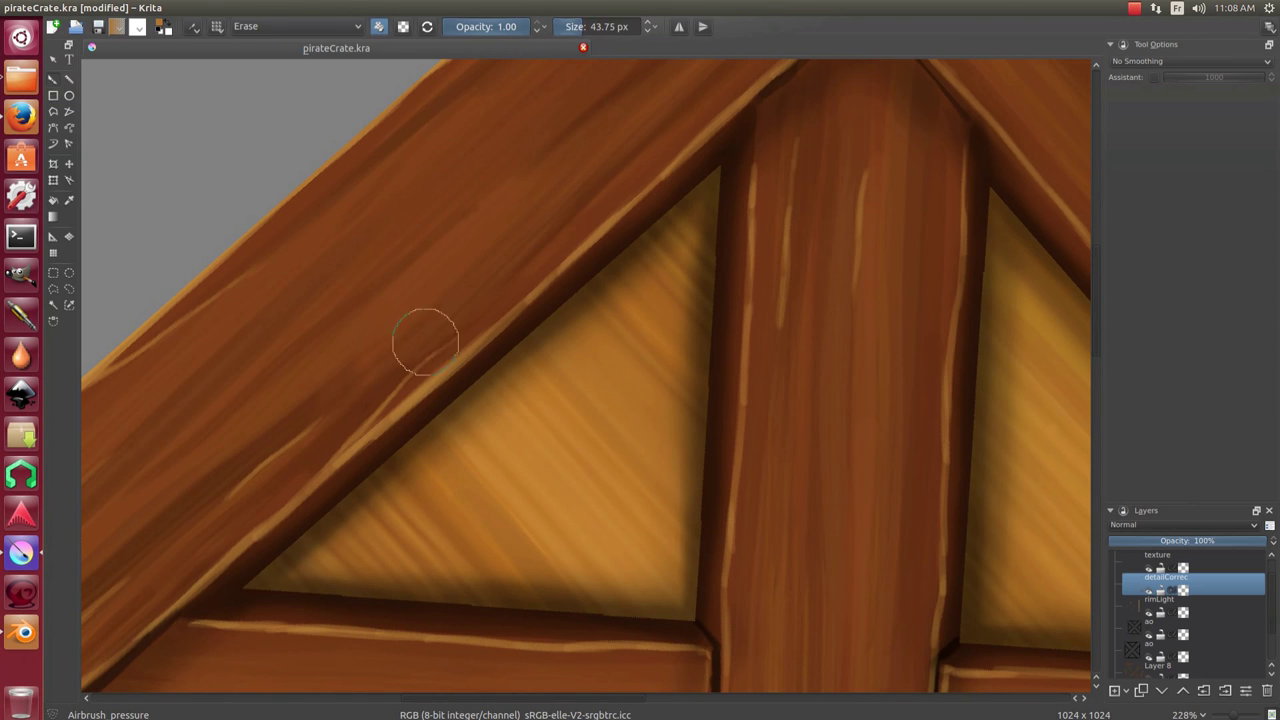
pyautogui.moveTo(422, 330); pyautogui.dragTo(420, 306)
pyautogui.press('/')
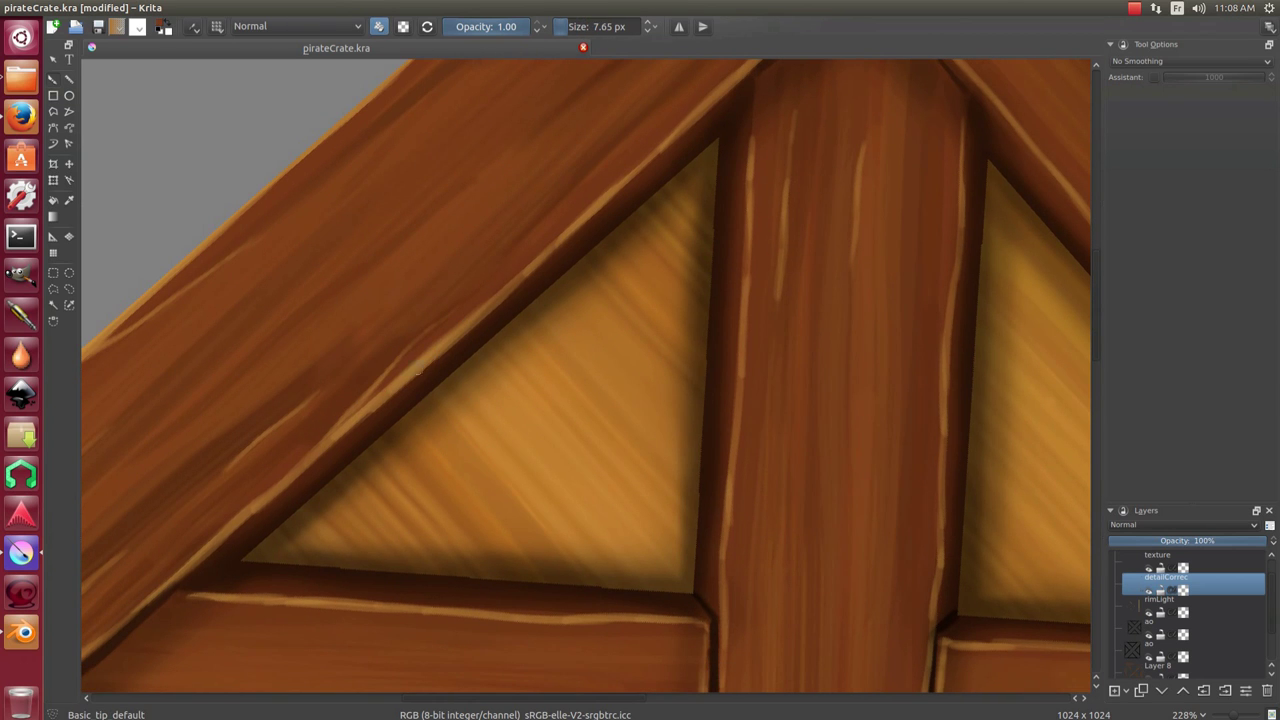
pyautogui.moveTo(423, 380)
pyautogui.mouseDown()
pyautogui.moveTo(426, 281)
pyautogui.moveTo(505, 220)
pyautogui.mouseUp()
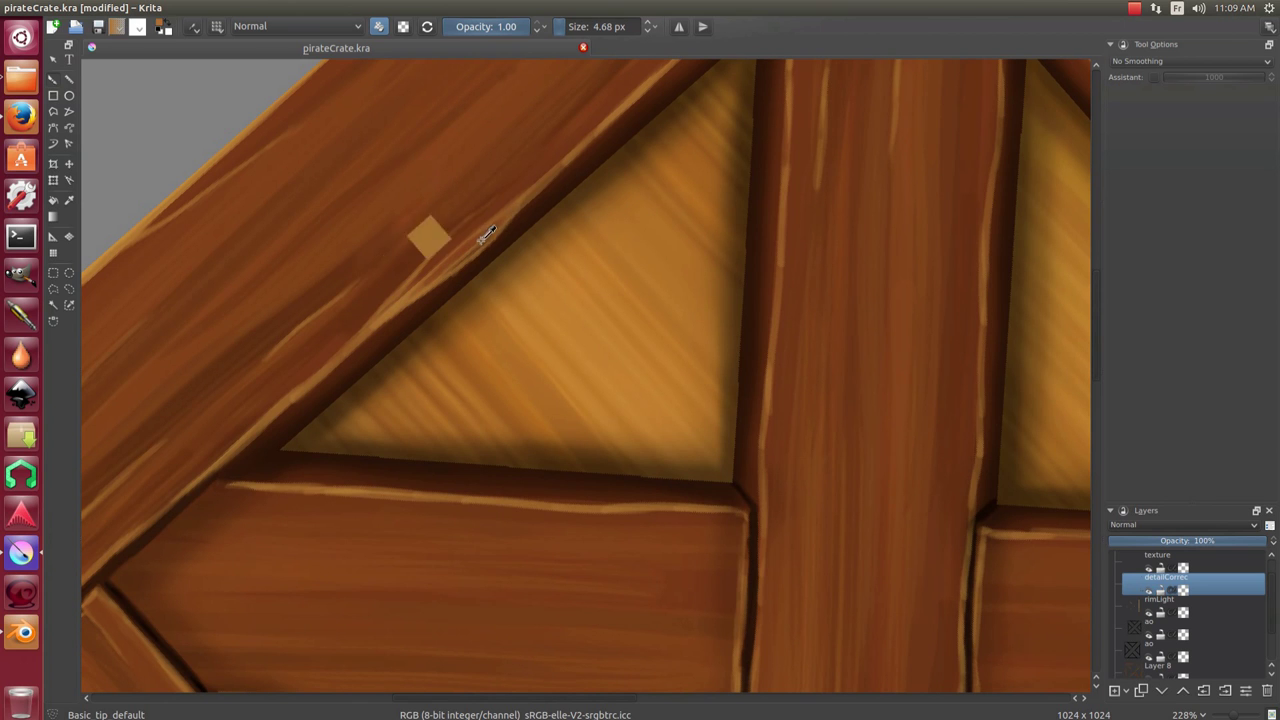
pyautogui.press(']')
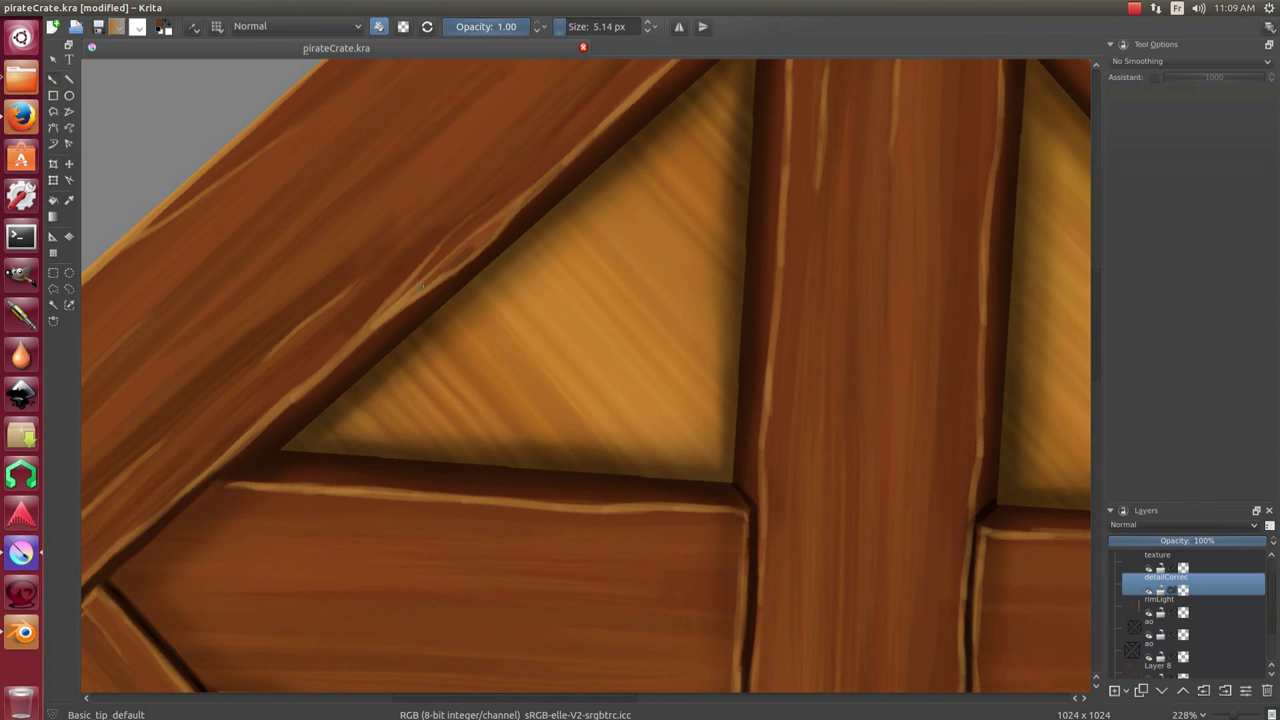
pyautogui.scroll(-3, 498, 220)
pyautogui.scroll(-2, 510, 250)
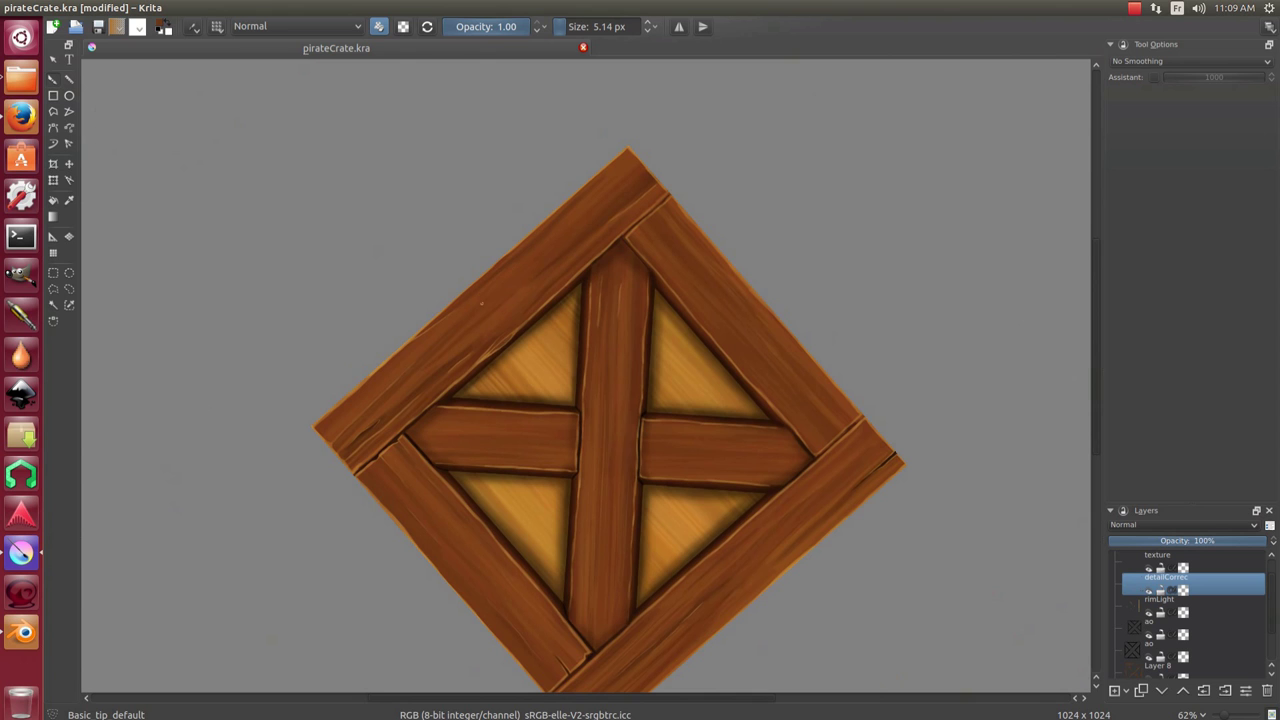
# Zoom to the crate's apex and paint a thin dark crack across the left diagonal plank seam.
pyautogui.scroll(3, 319, 352)
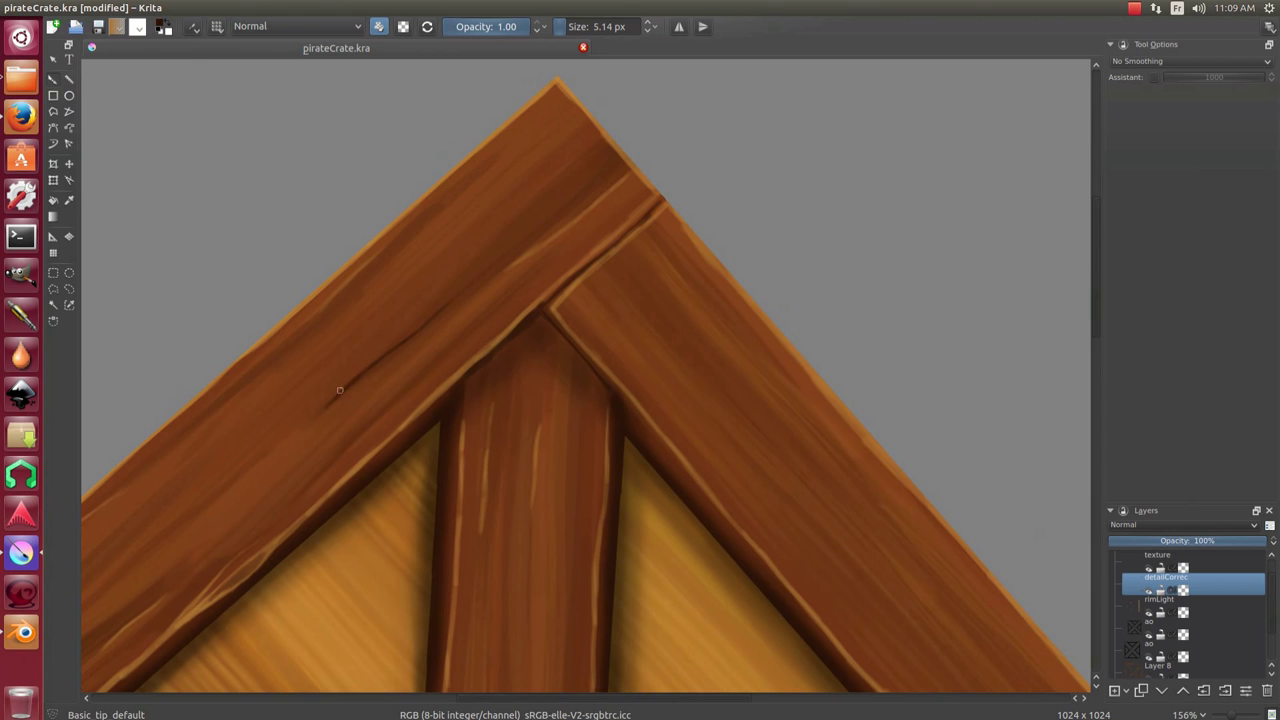
pyautogui.moveTo(410, 335); pyautogui.dragTo(425, 295)
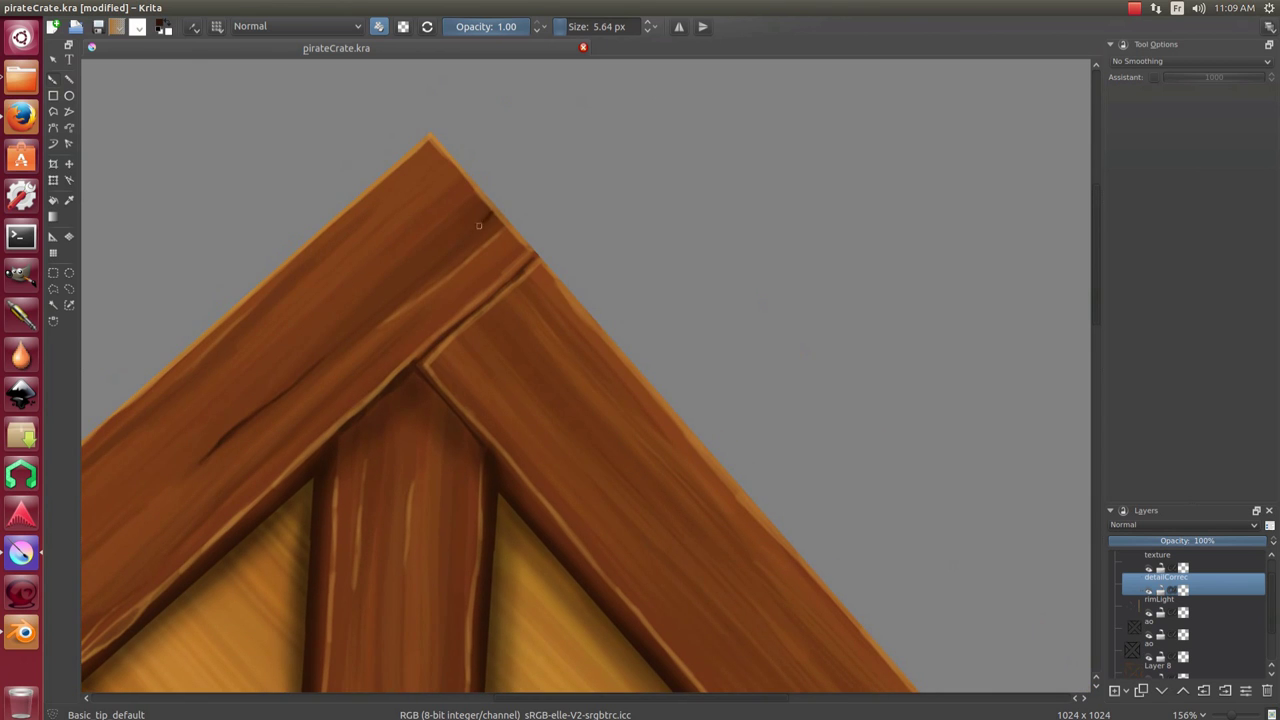
pyautogui.scroll(2, 426, 280)
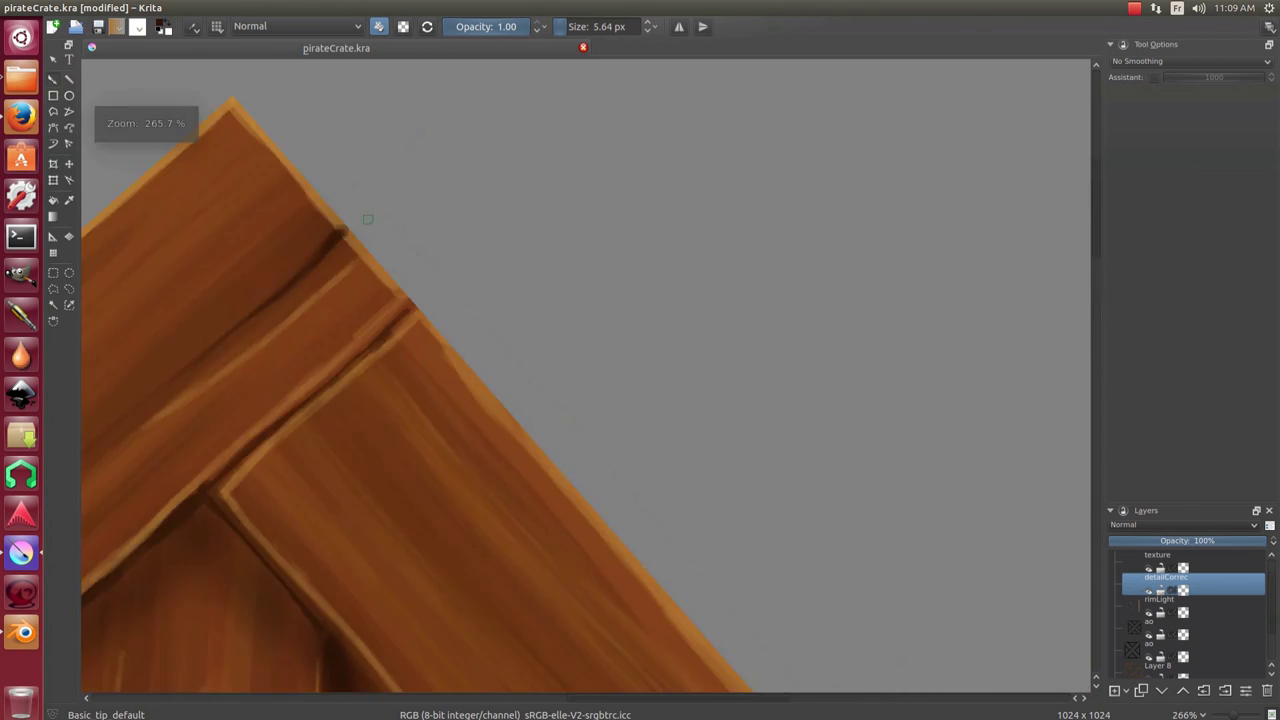
pyautogui.scroll(1, 420, 234)
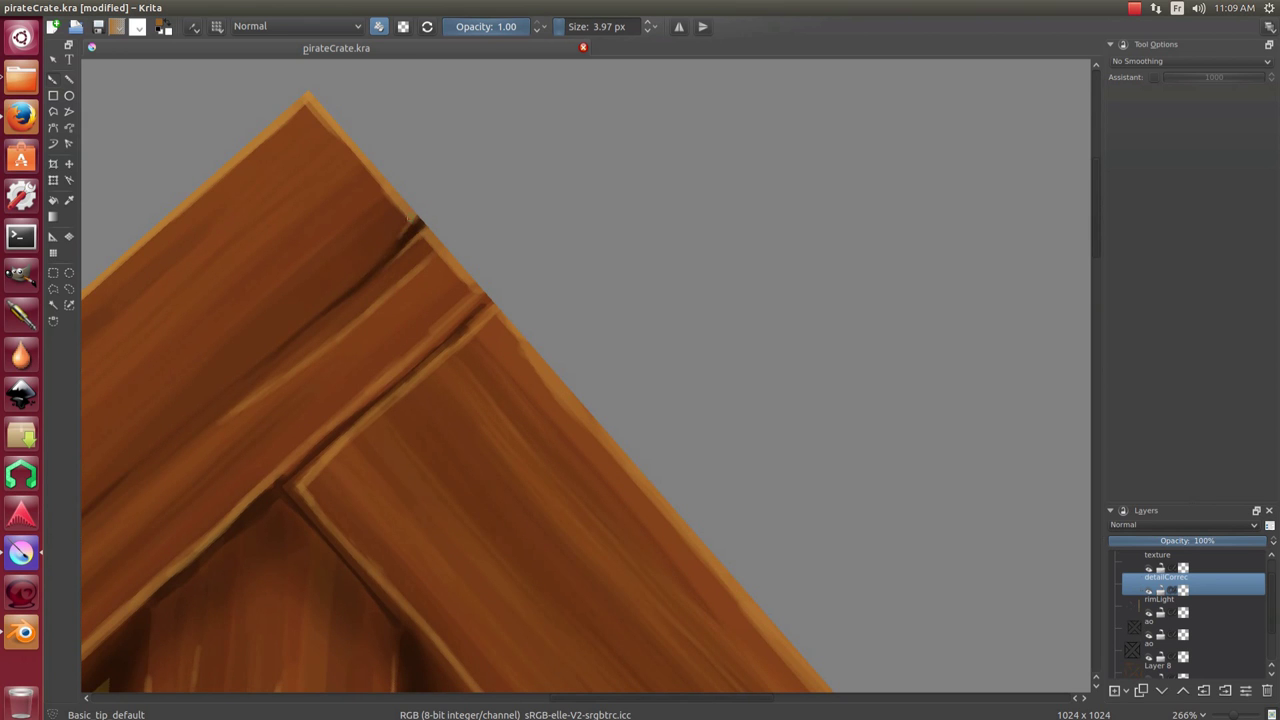
pyautogui.moveTo(160, 450); pyautogui.dragTo(430, 228)
pyautogui.moveTo(190, 432); pyautogui.dragTo(334, 304)
pyautogui.rightClick(369, 253)
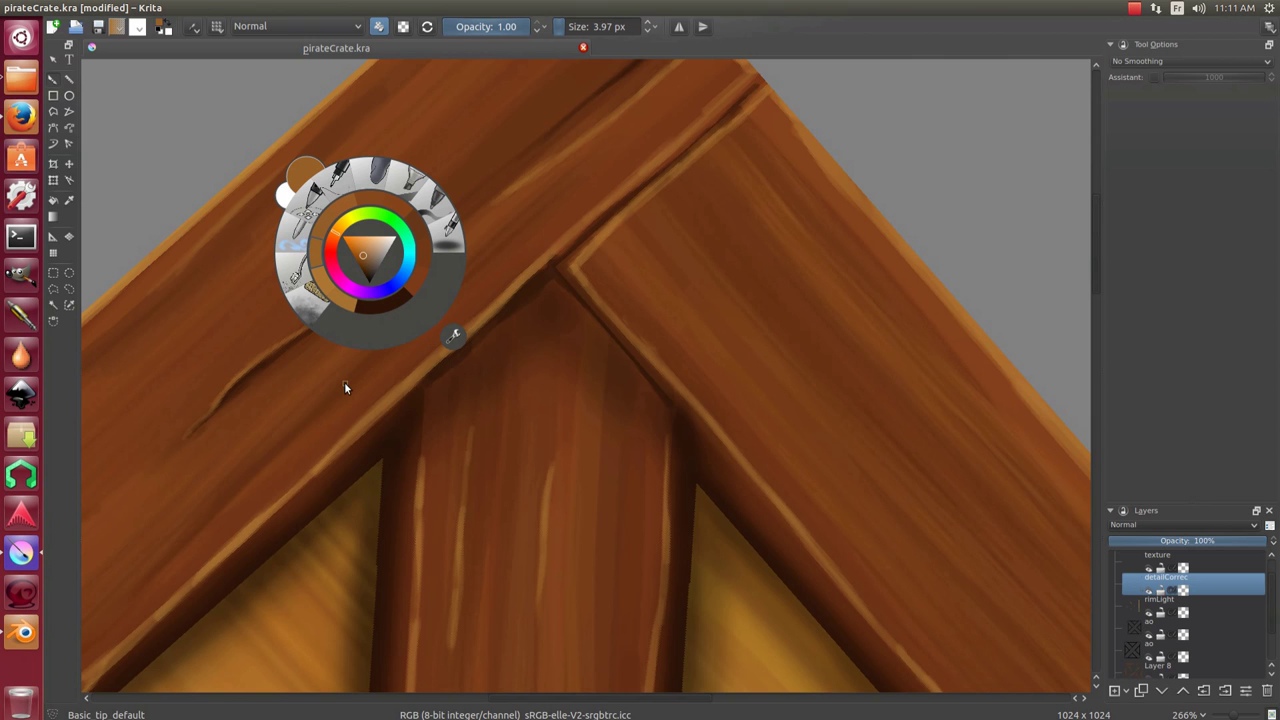
# Darken the groove between the planks, then shrink the brush for fine crack lines.
pyautogui.scroll(-3, 520, 218)
pyautogui.scroll(5, 764, 378)
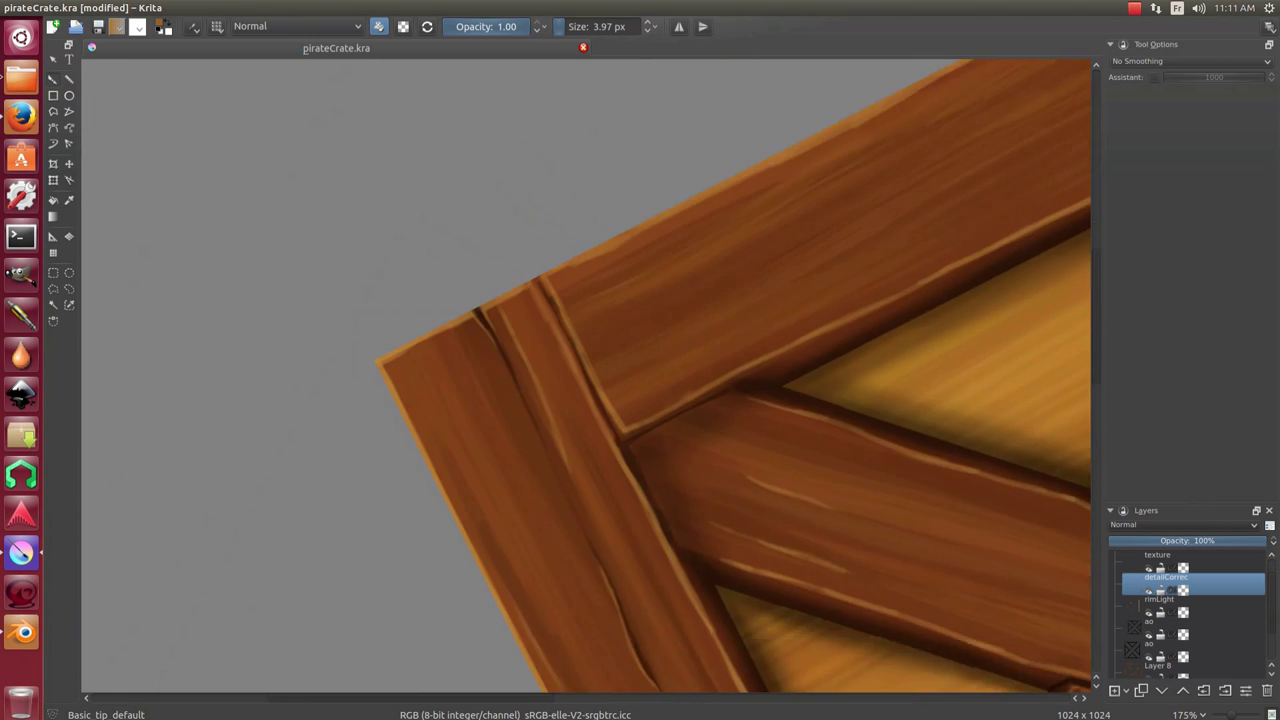
pyautogui.moveTo(764, 378)
pyautogui.mouseDown()
pyautogui.moveTo(657, 217)
pyautogui.moveTo(307, 449)
pyautogui.mouseUp()
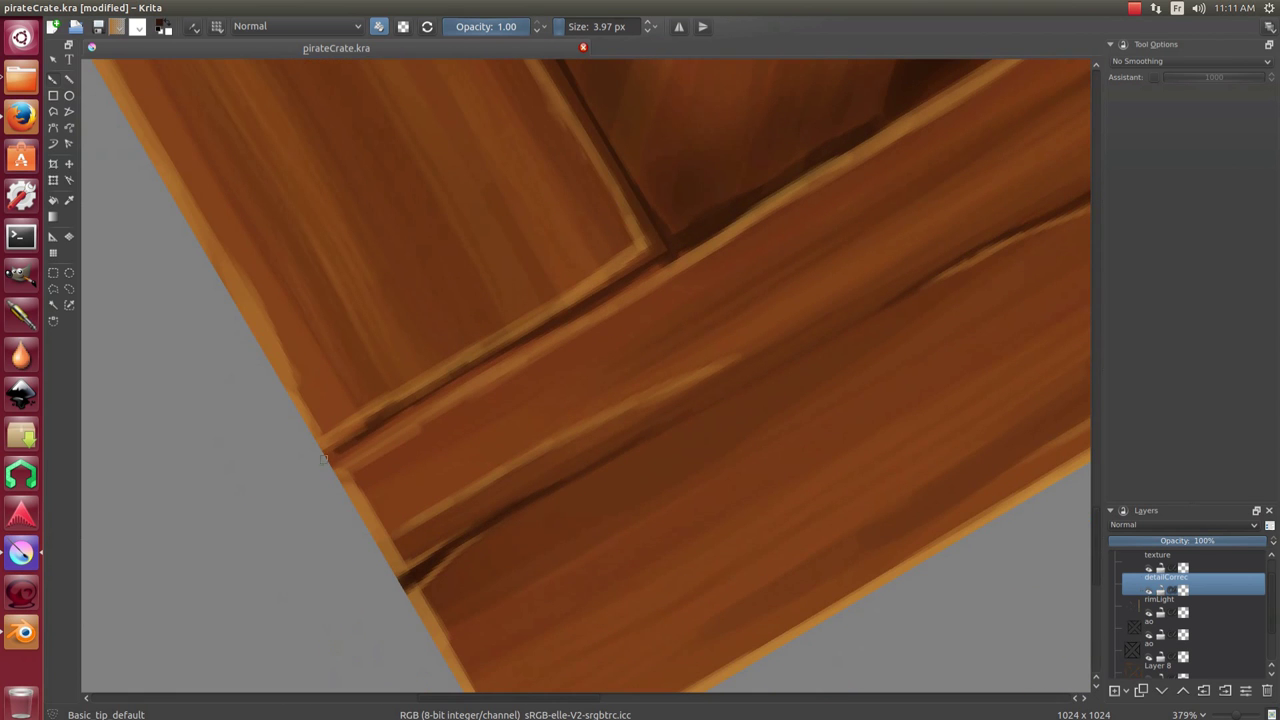
pyautogui.moveTo(485, 361); pyautogui.dragTo(412, 410)
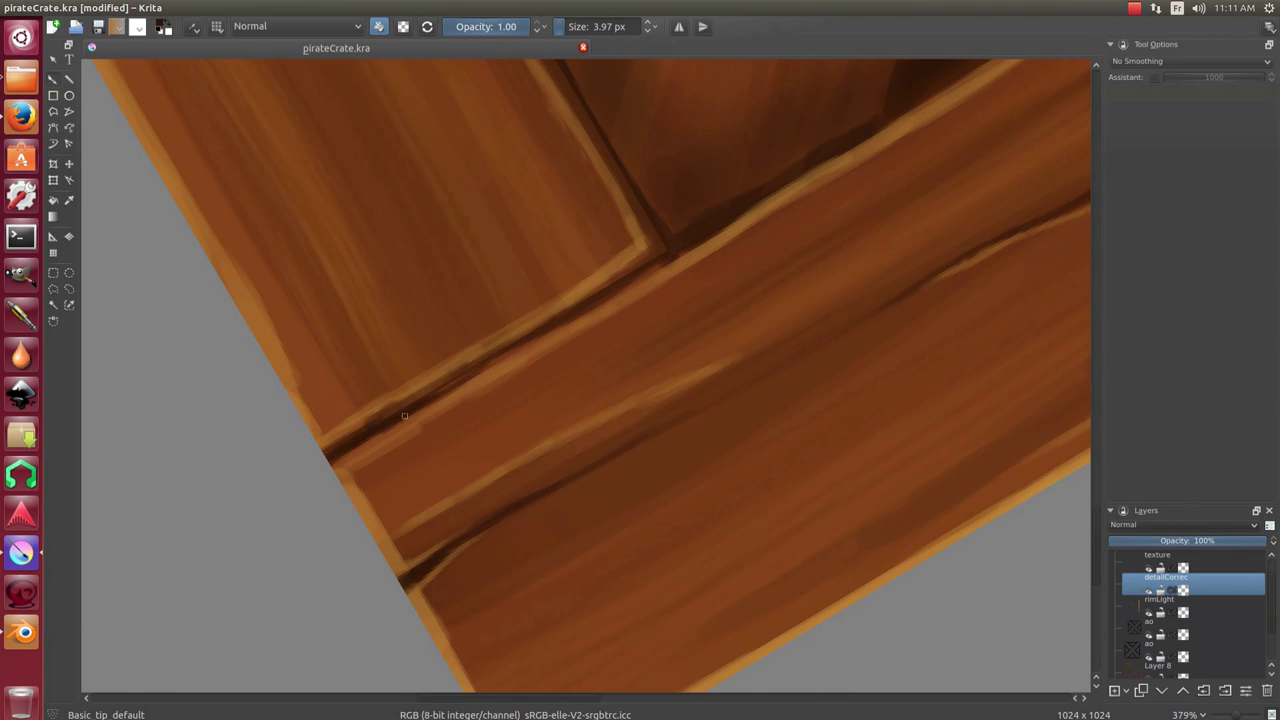
pyautogui.moveTo(647, 274); pyautogui.dragTo(457, 364)
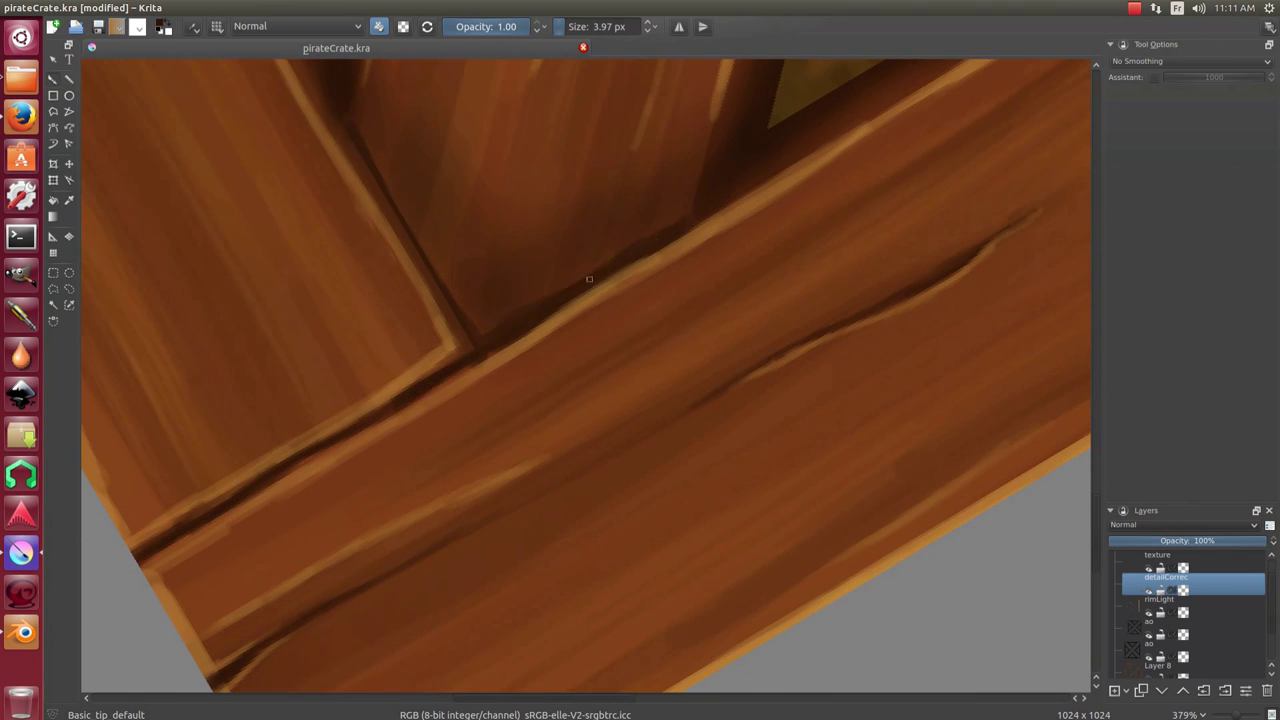
pyautogui.moveTo(729, 185)
pyautogui.mouseDown()
pyautogui.moveTo(566, 336)
pyautogui.moveTo(584, 355)
pyautogui.moveTo(291, 394)
pyautogui.mouseUp()
pyautogui.press('[')
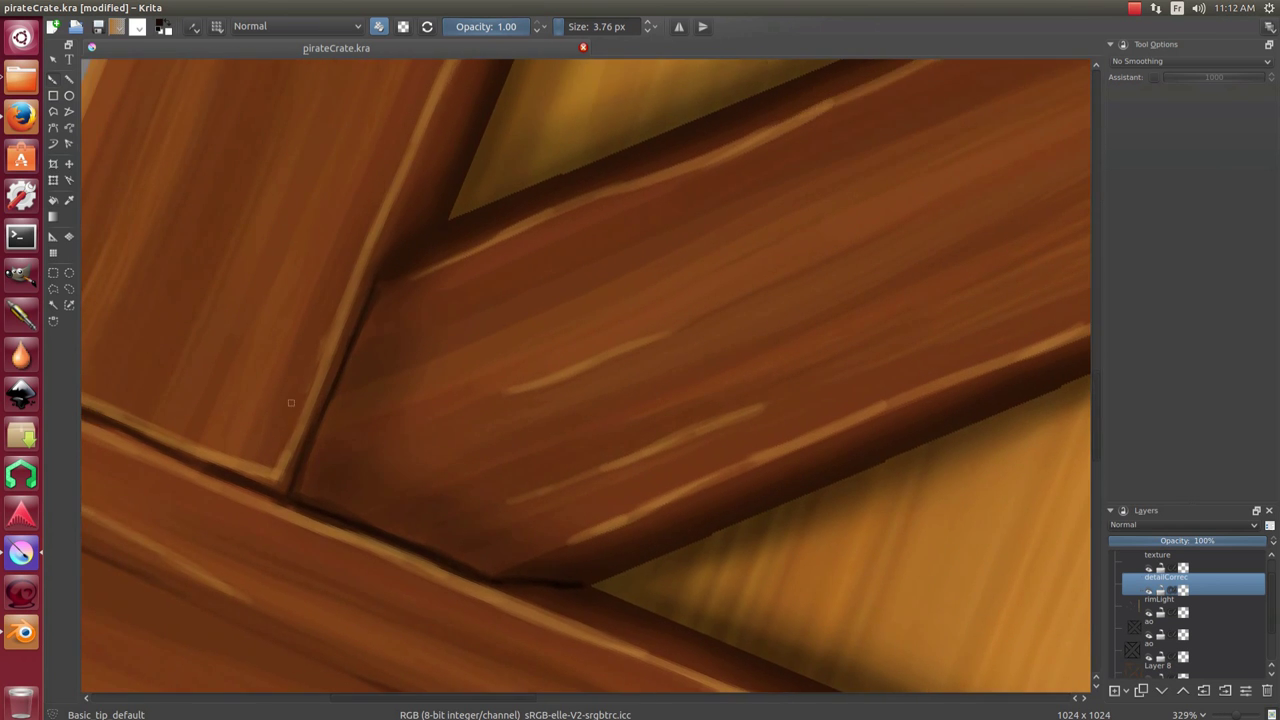
# With a thinner brush, paint a dark crack up the brace plank from its base.
pyautogui.moveTo(264, 445); pyautogui.dragTo(379, 444)
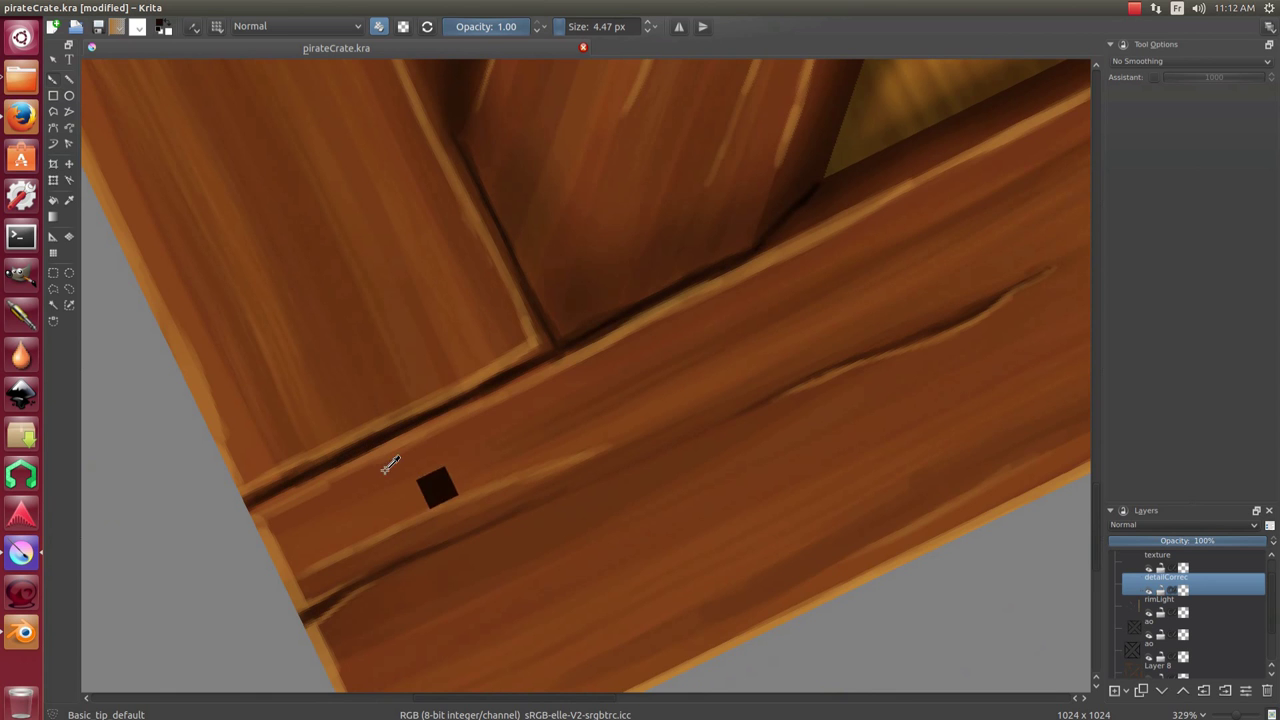
pyautogui.press('[')
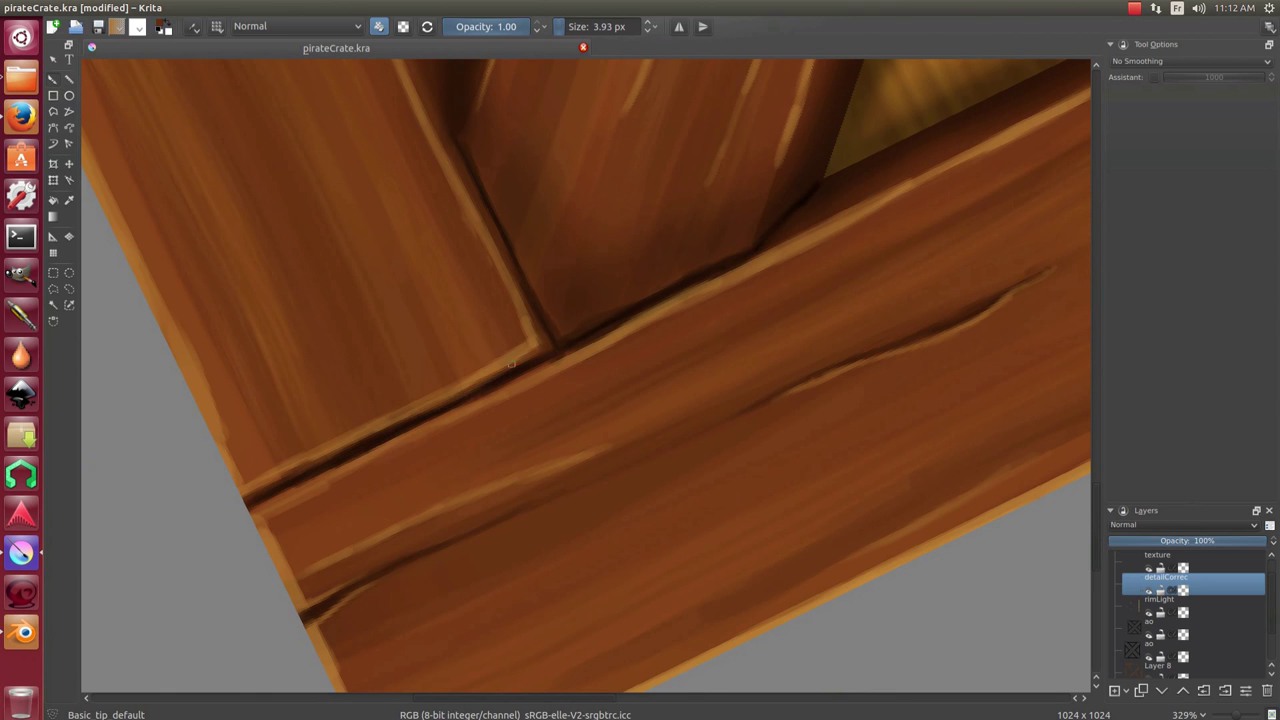
pyautogui.scroll(-3, 420, 416)
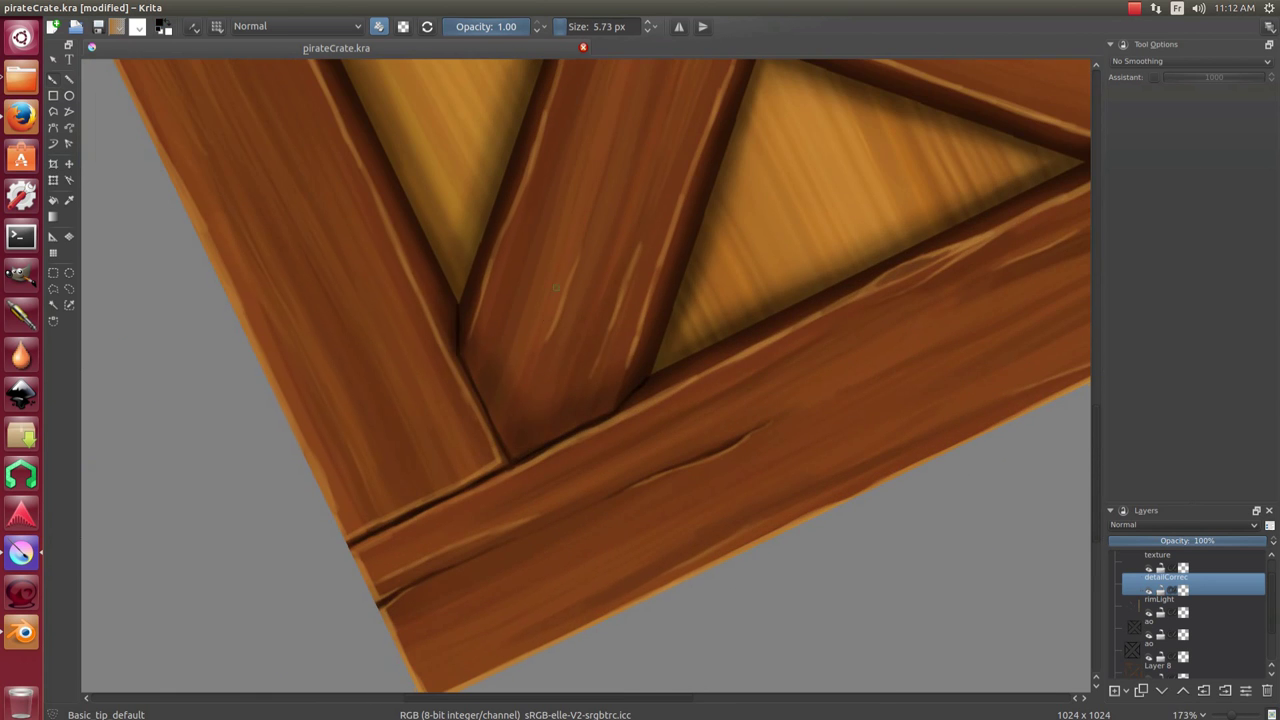
pyautogui.scroll(-4, 557, 288)
pyautogui.scroll(4, 520, 330)
pyautogui.scroll(1, 480, 350)
pyautogui.scroll(1, 451, 368)
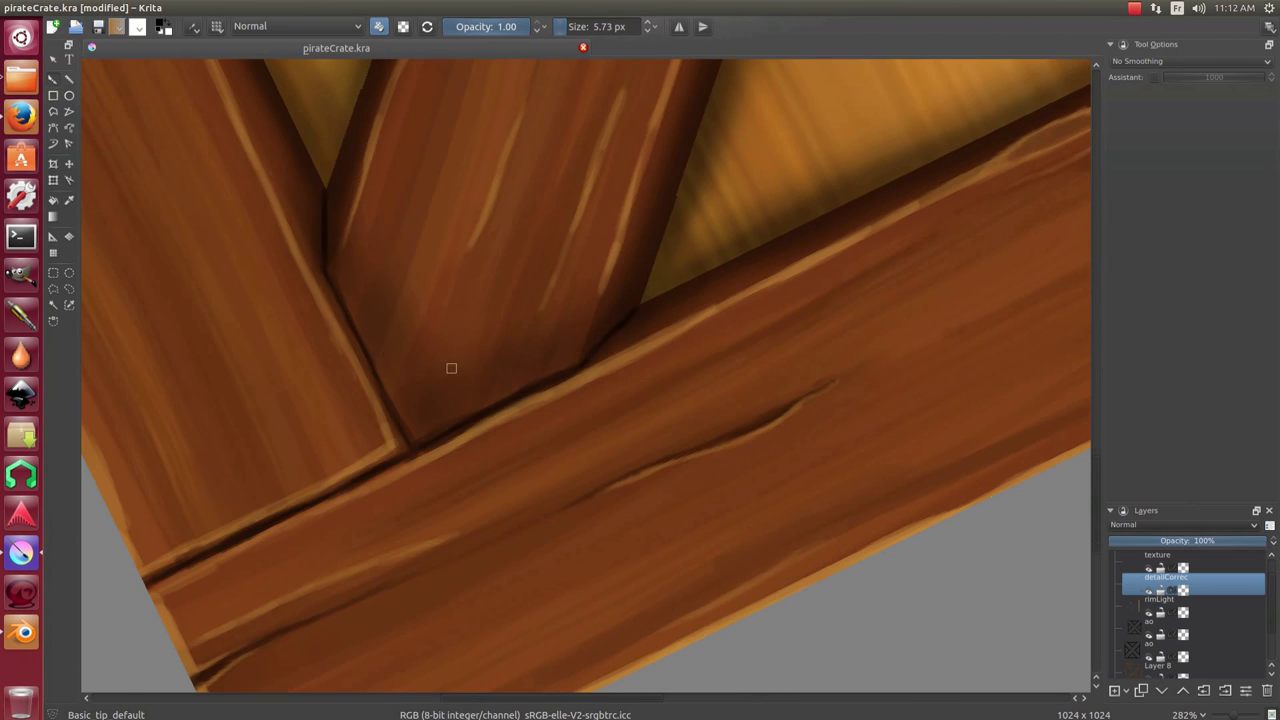
pyautogui.press('[')
pyautogui.press('[')
pyautogui.press('[')
pyautogui.moveTo(401, 268)
pyautogui.mouseDown()
pyautogui.moveTo(329, 416)
pyautogui.moveTo(410, 228)
pyautogui.mouseUp()
pyautogui.moveTo(370, 475); pyautogui.dragTo(388, 383)
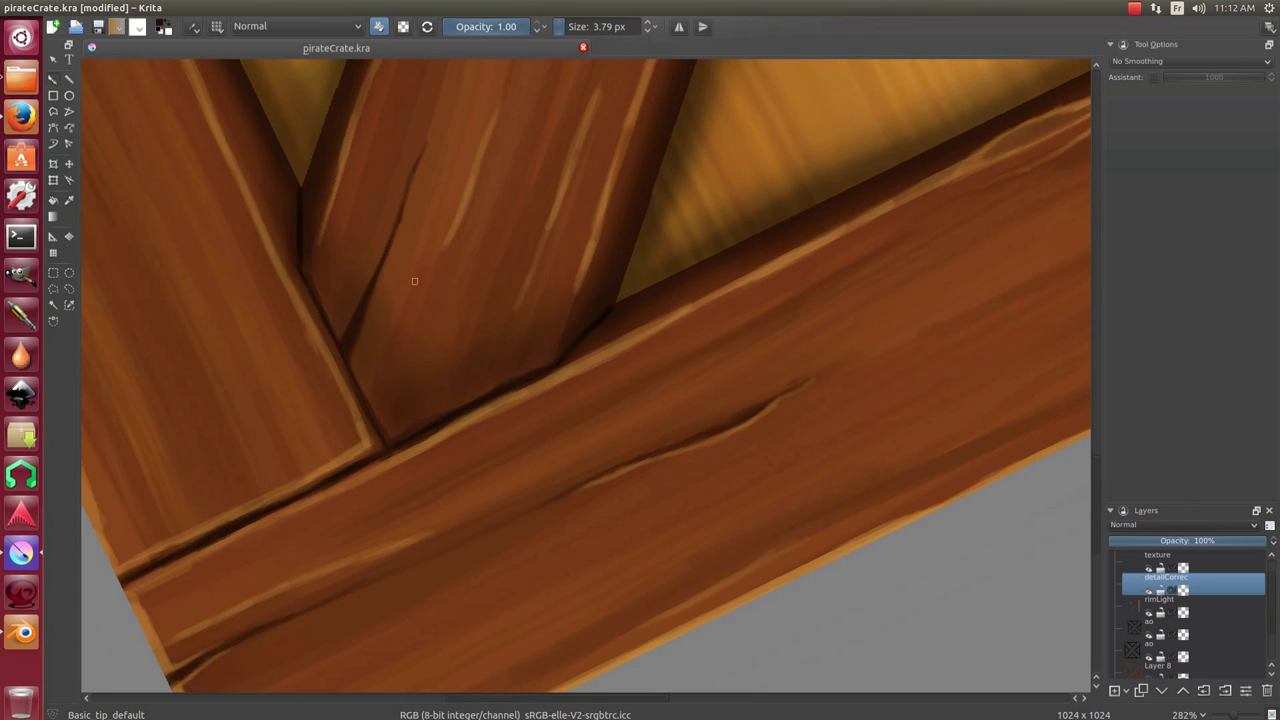
pyautogui.moveTo(365, 315); pyautogui.dragTo(346, 401)
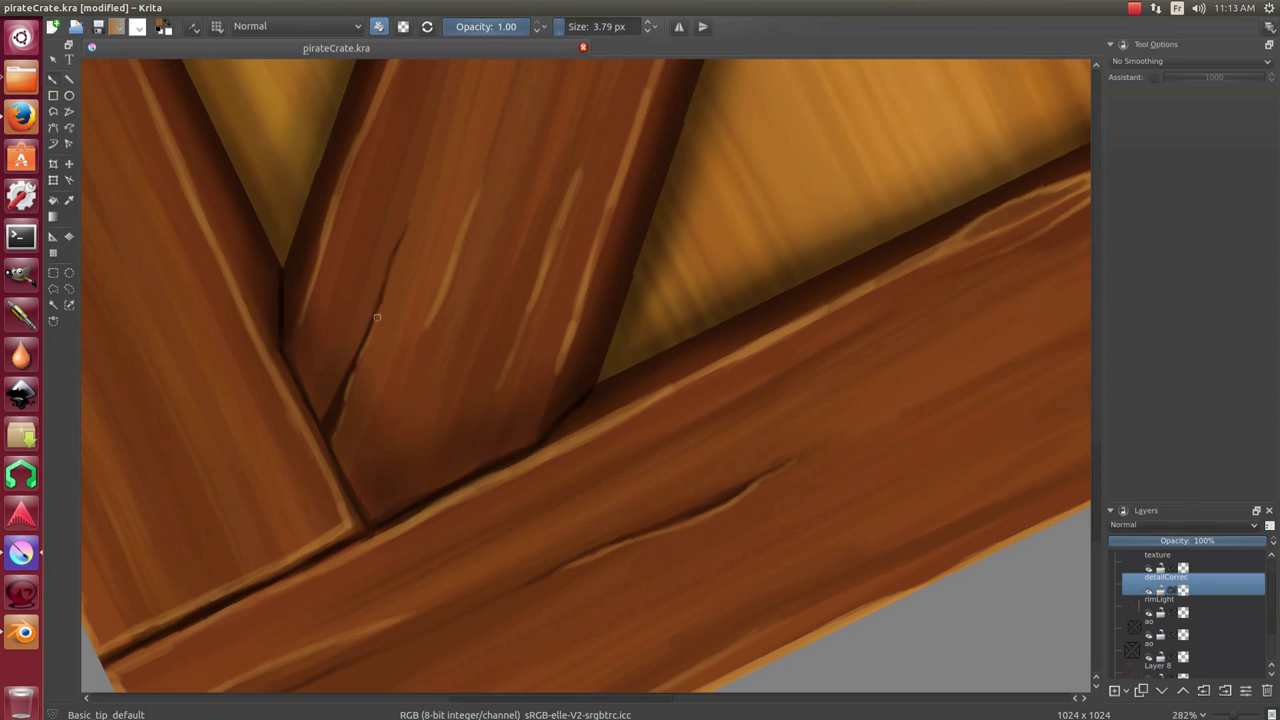
pyautogui.scroll(-5, 397, 268)
pyautogui.scroll(4, 408, 320)
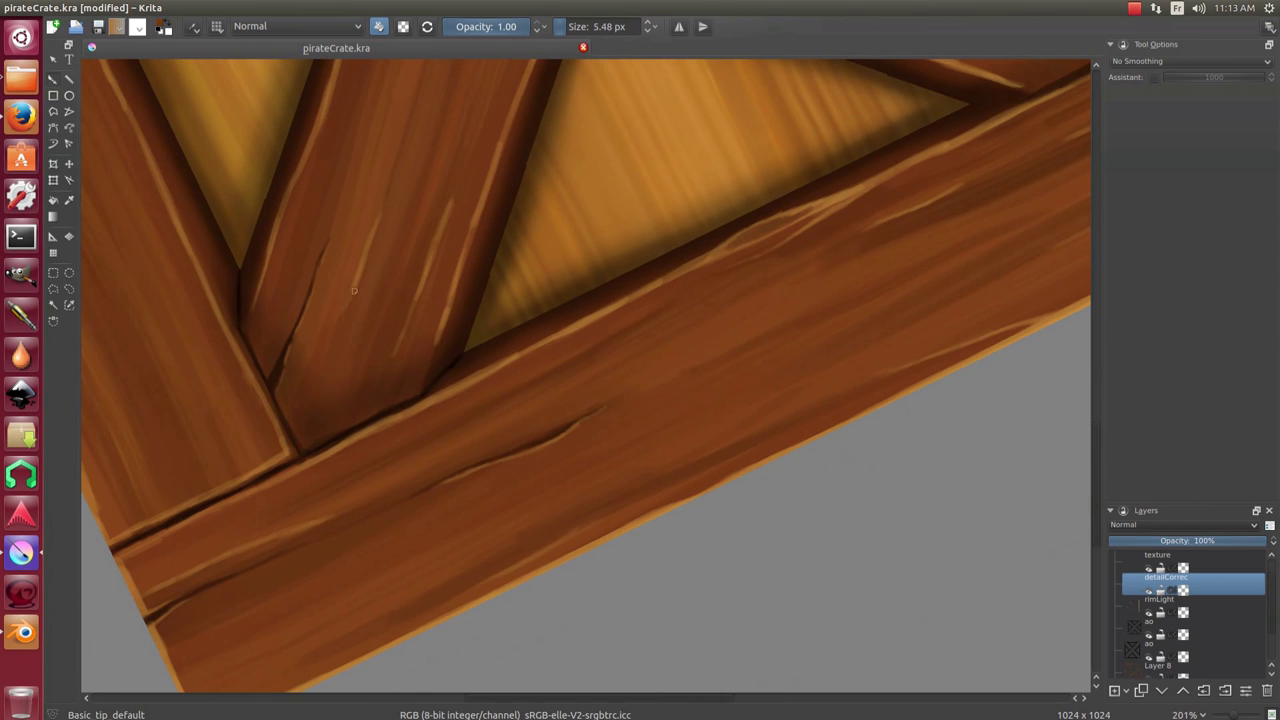
# Sample light orange and paint rim light along the crate's lower edge.
pyautogui.moveTo(389, 248); pyautogui.dragTo(385, 408)
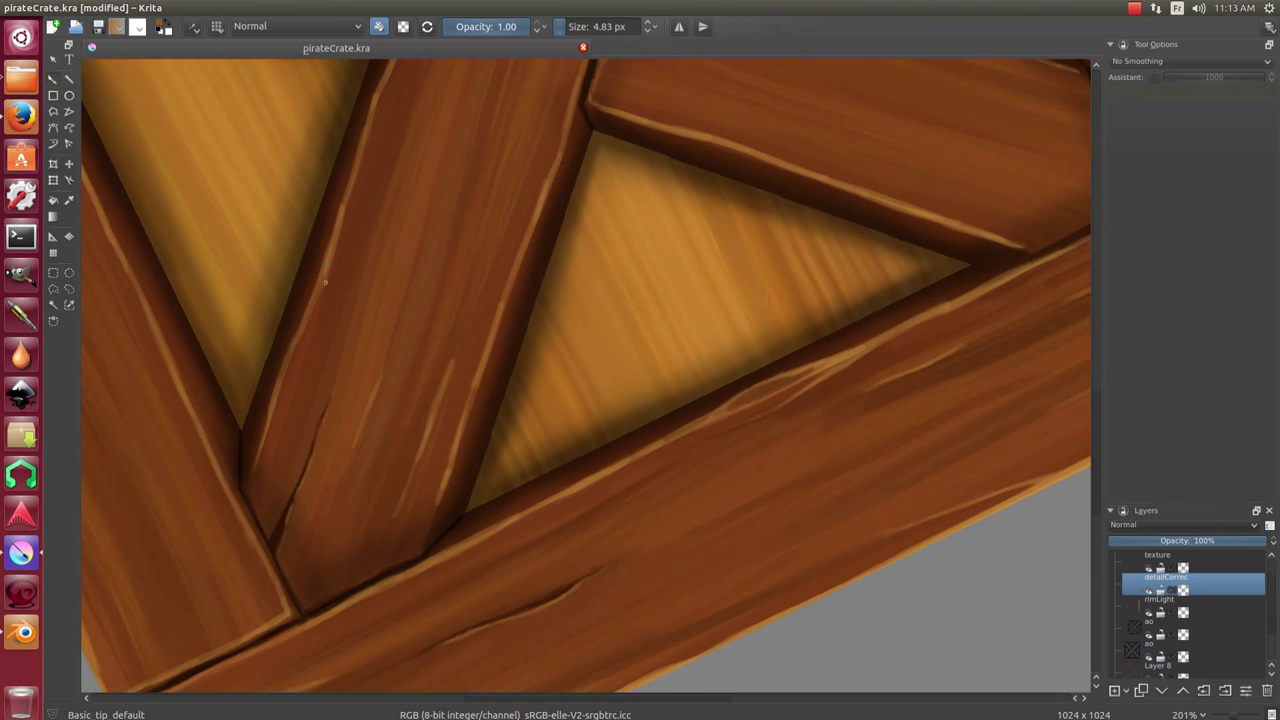
pyautogui.scroll(-6, 283, 439)
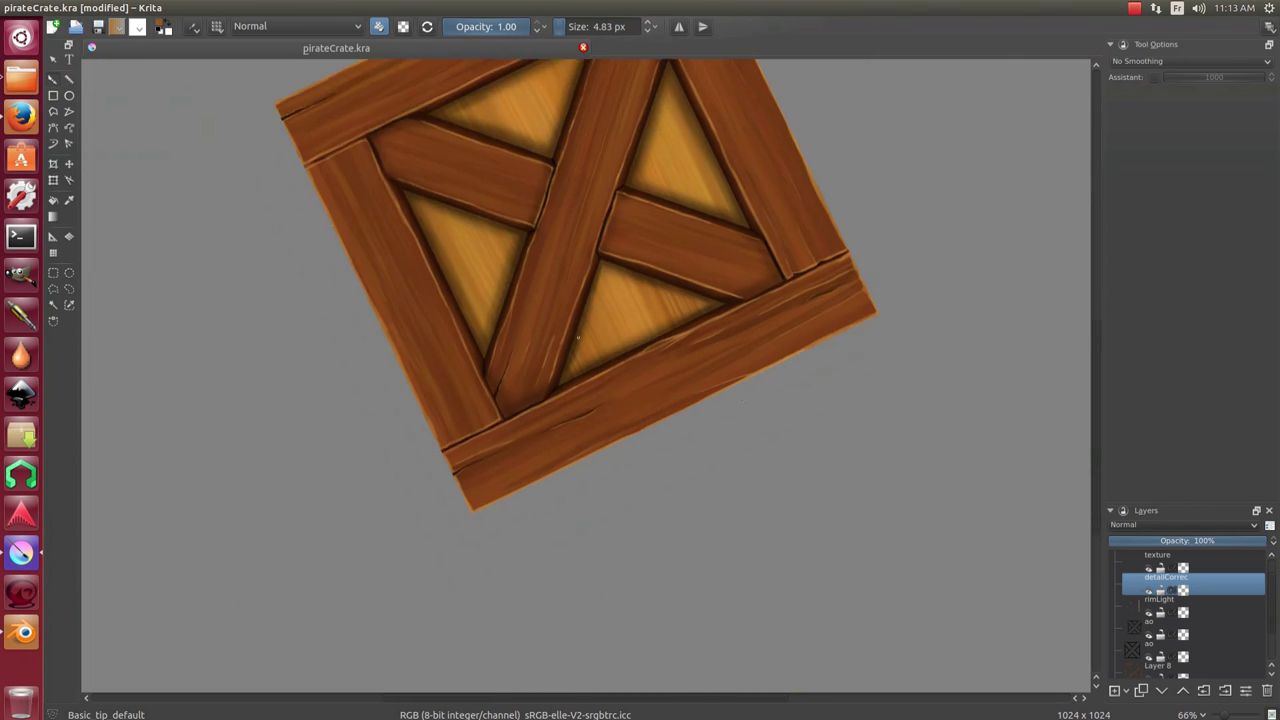
pyautogui.moveTo(486, 286); pyautogui.dragTo(520, 302)
pyautogui.scroll(3, 520, 302)
pyautogui.scroll(2, 634, 289)
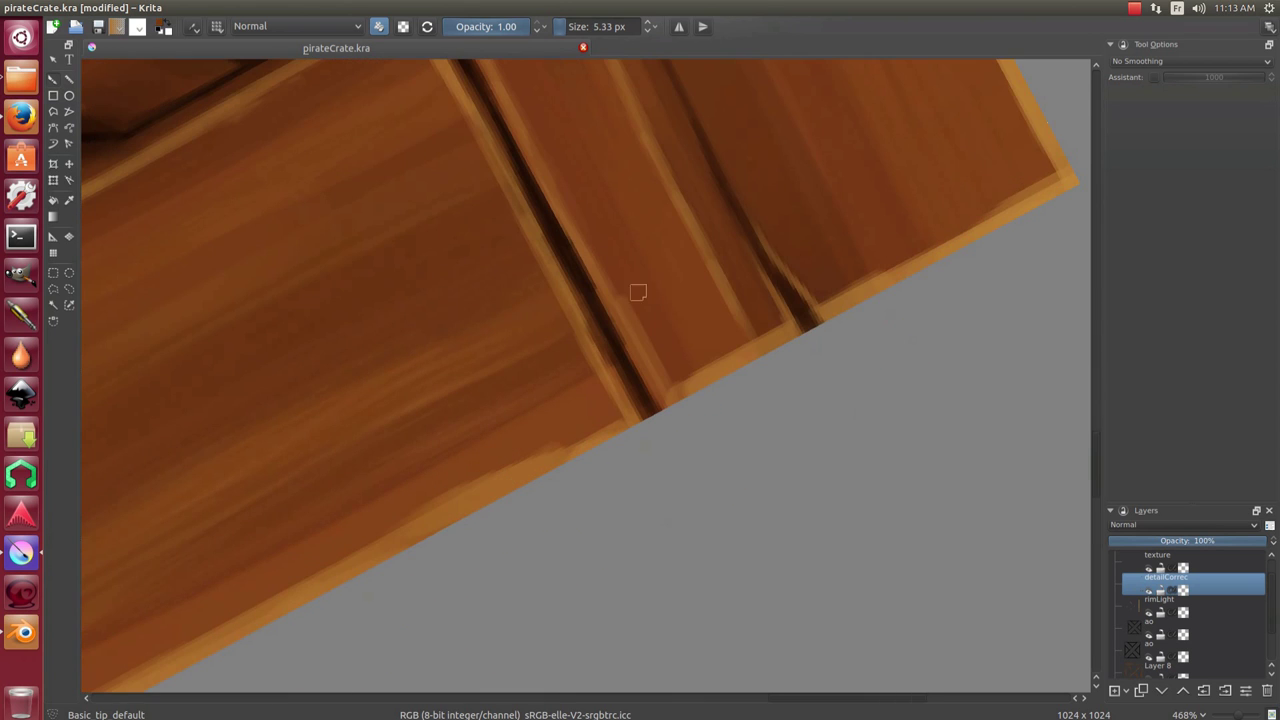
pyautogui.moveTo(765, 325)
pyautogui.mouseDown()
pyautogui.moveTo(728, 343)
pyautogui.moveTo(805, 312)
pyautogui.mouseUp()
pyautogui.keyDown('ctrl'); pyautogui.click(790, 322); pyautogui.keyUp('ctrl')
pyautogui.keyDown('ctrl'); pyautogui.click(820, 290); pyautogui.keyUp('ctrl')
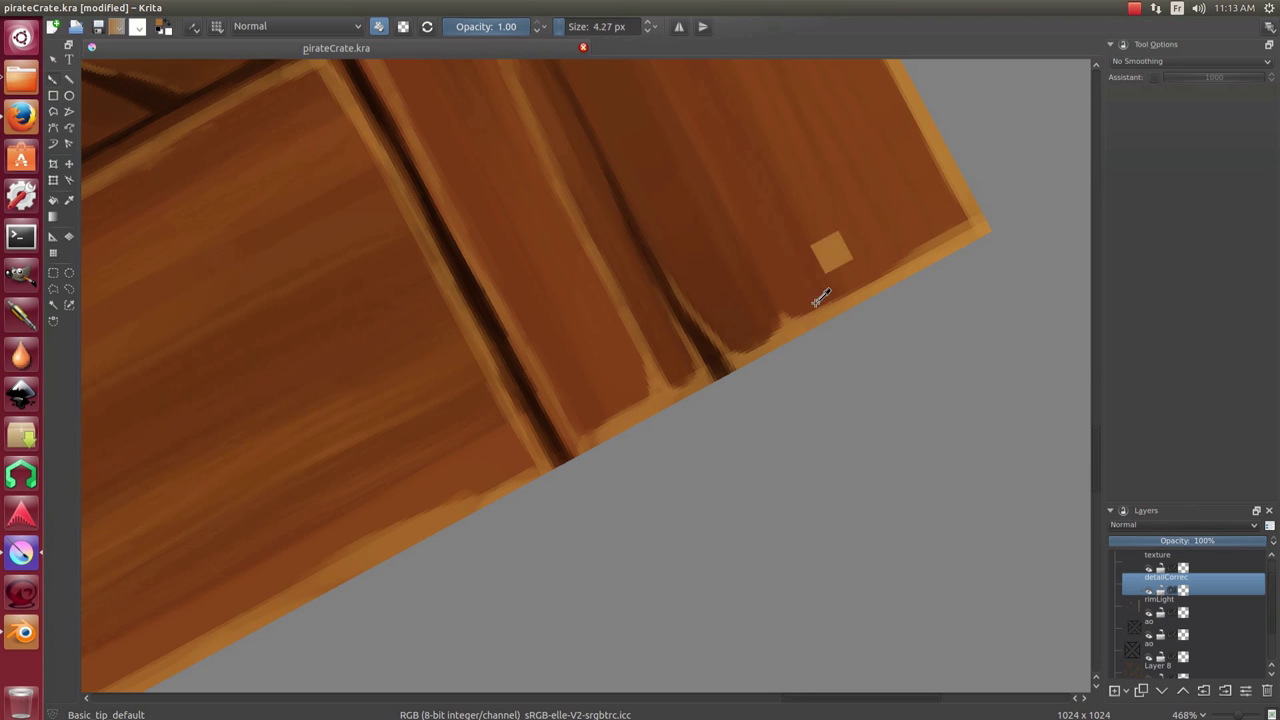
pyautogui.press(']')
pyautogui.moveTo(890, 252); pyautogui.dragTo(934, 253)
# Rotate and pan the view around the crate corner to the plank joint.
pyautogui.scroll(-4, 780, 300)
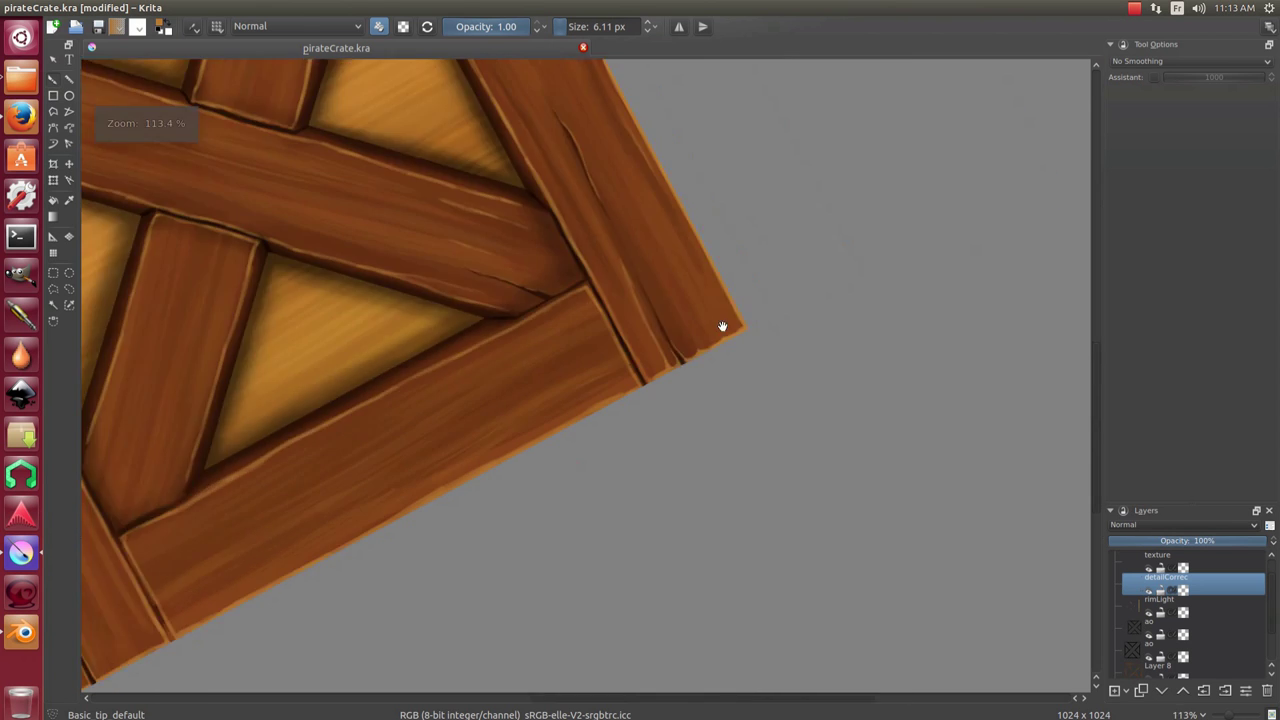
pyautogui.scroll(-2, 723, 323)
pyautogui.scroll(3, 580, 380)
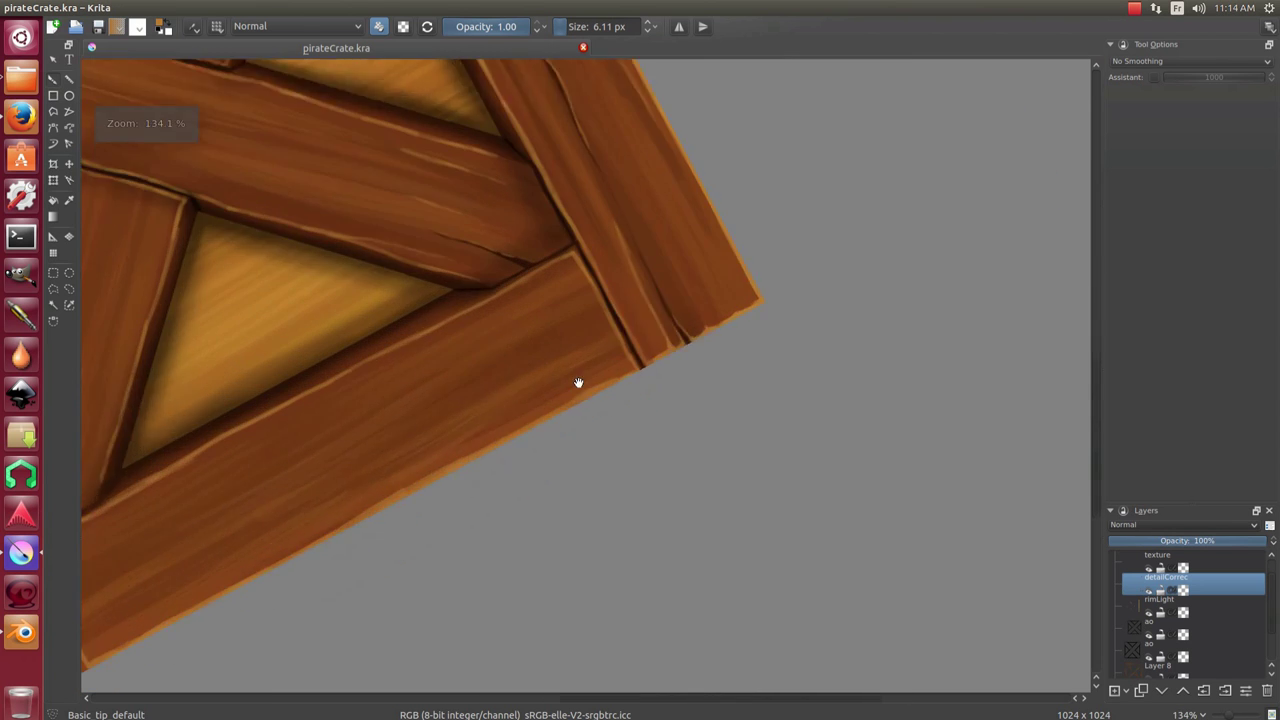
pyautogui.scroll(1, 674, 189)
pyautogui.scroll(1, 604, 266)
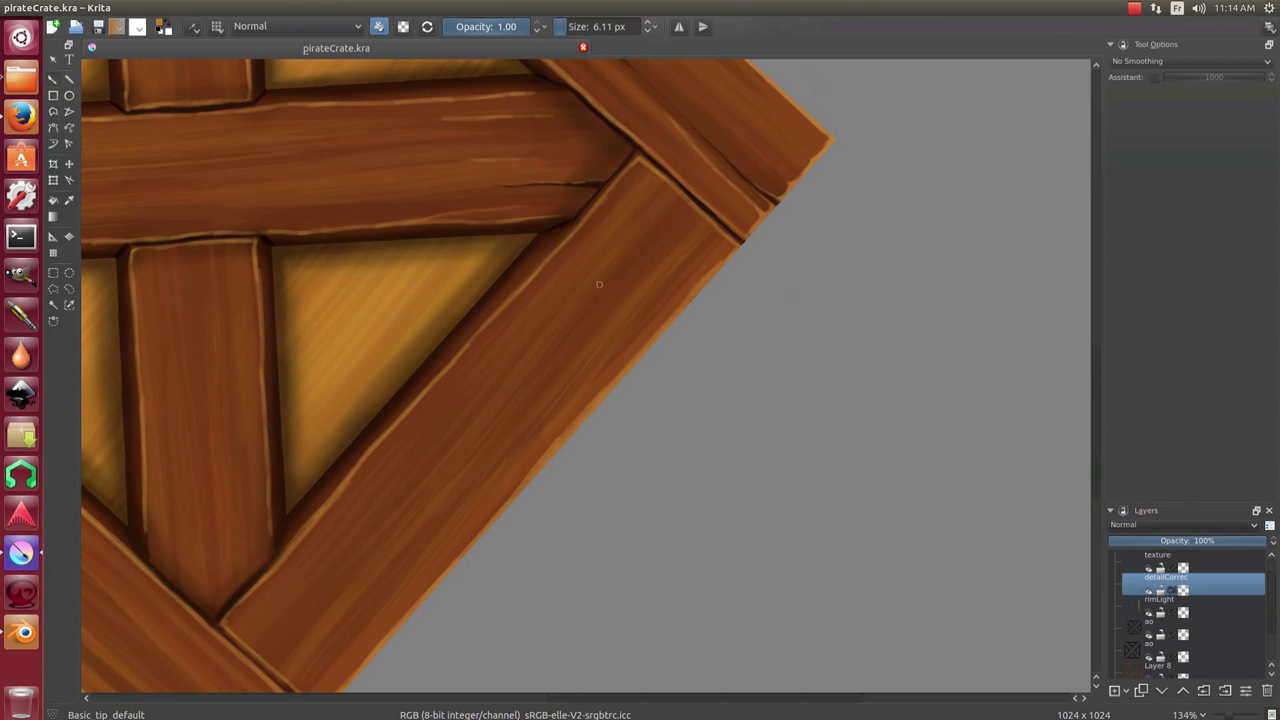
pyautogui.scroll(2, 598, 285)
pyautogui.scroll(2, 703, 274)
pyautogui.moveTo(703, 274)
pyautogui.mouseDown()
pyautogui.moveTo(506, 226)
pyautogui.moveTo(457, 272)
pyautogui.moveTo(461, 485)
pyautogui.mouseUp()
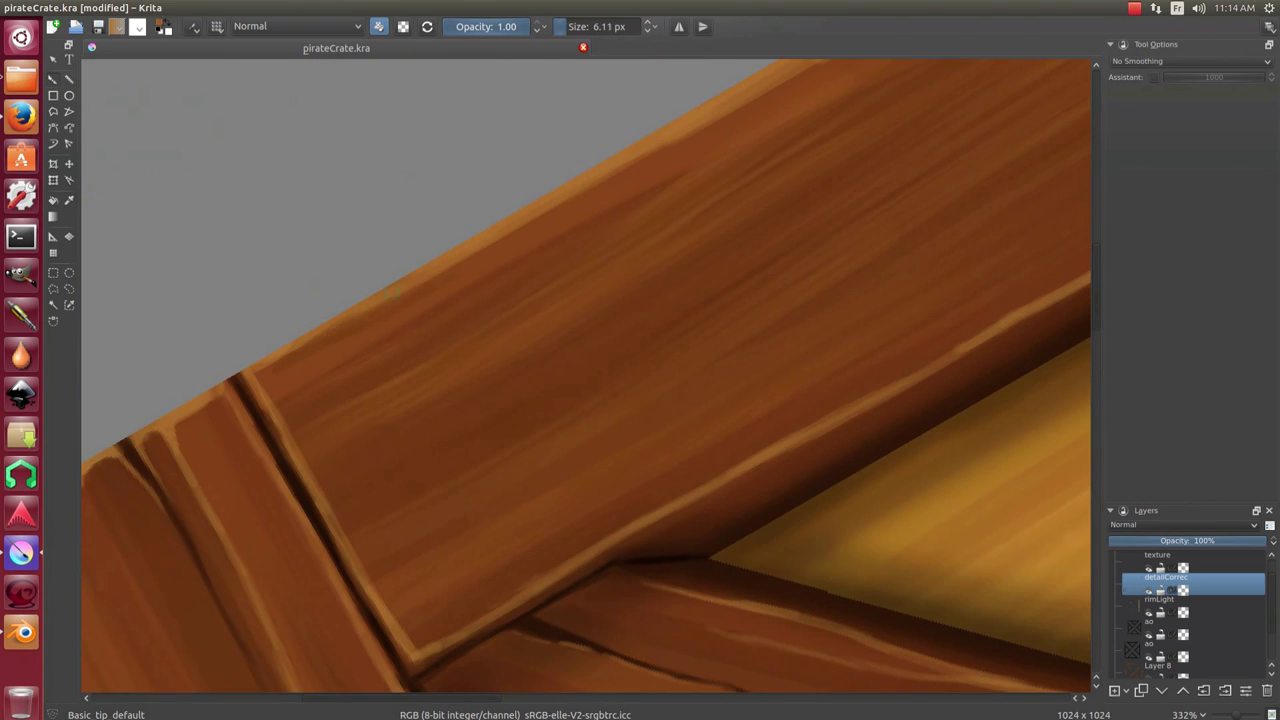
pyautogui.moveTo(342, 347); pyautogui.dragTo(302, 277)
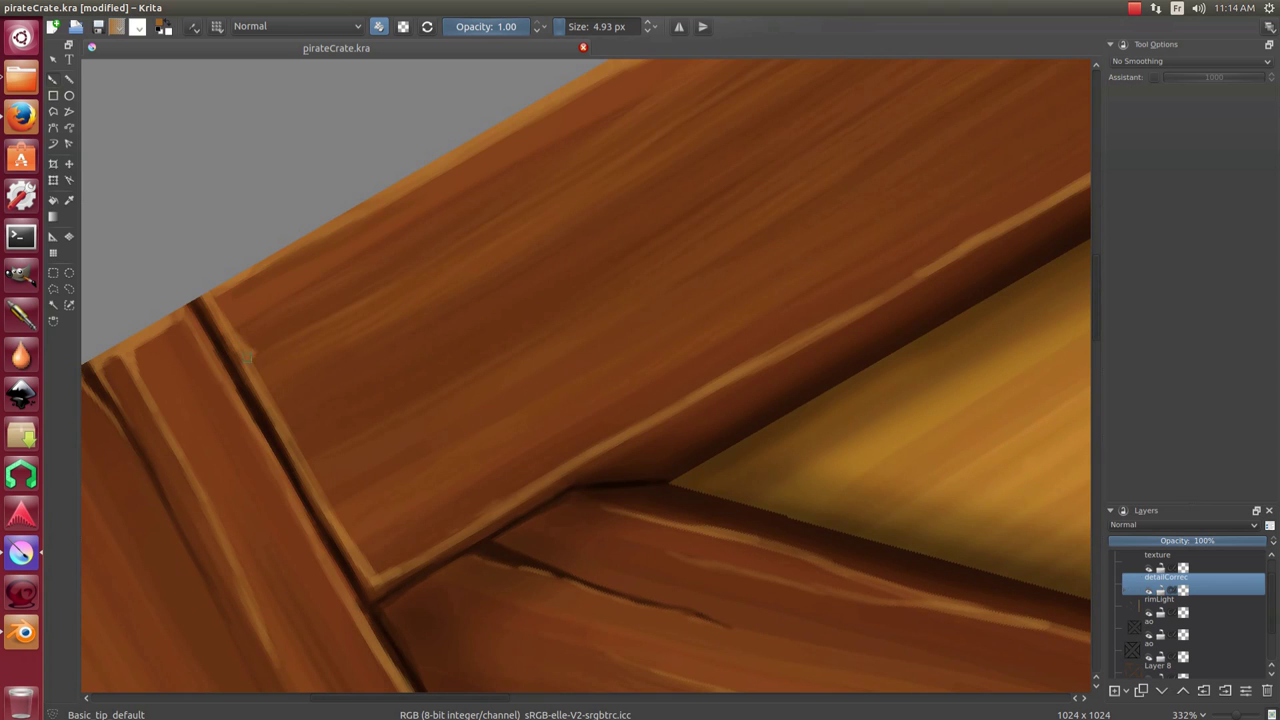
pyautogui.moveTo(521, 218); pyautogui.dragTo(346, 378)
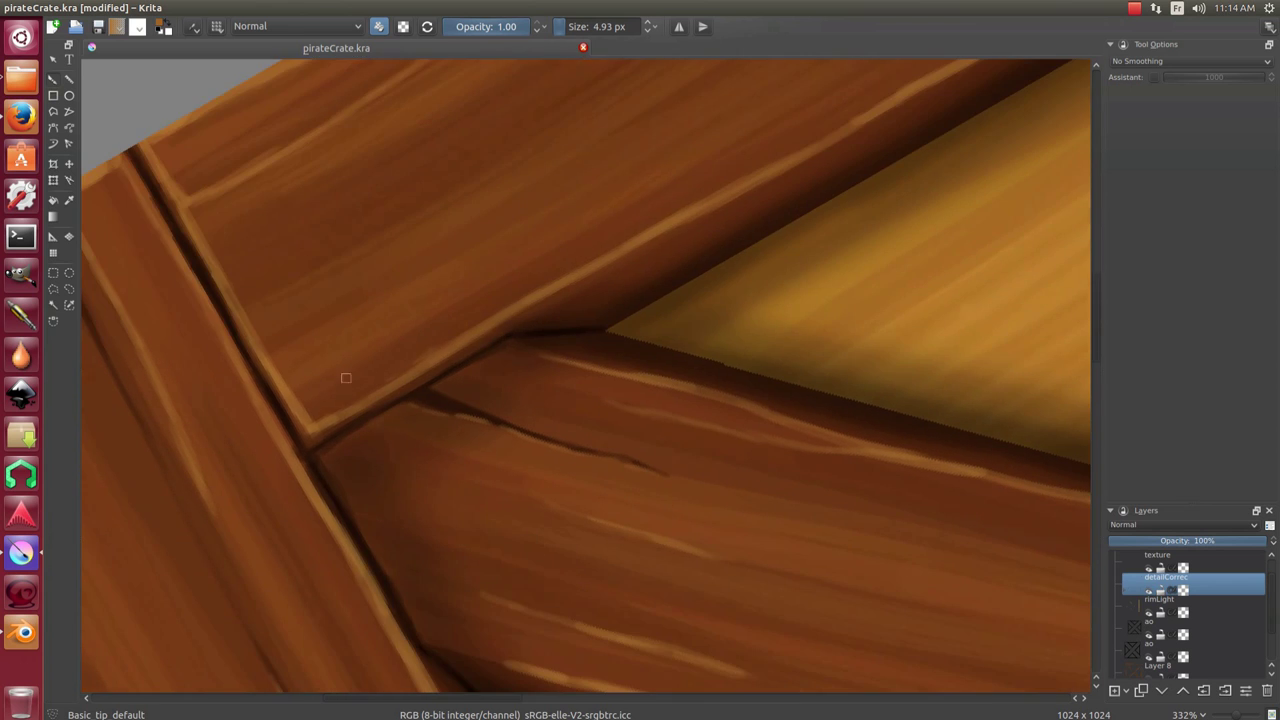
pyautogui.moveTo(514, 277); pyautogui.dragTo(538, 238)
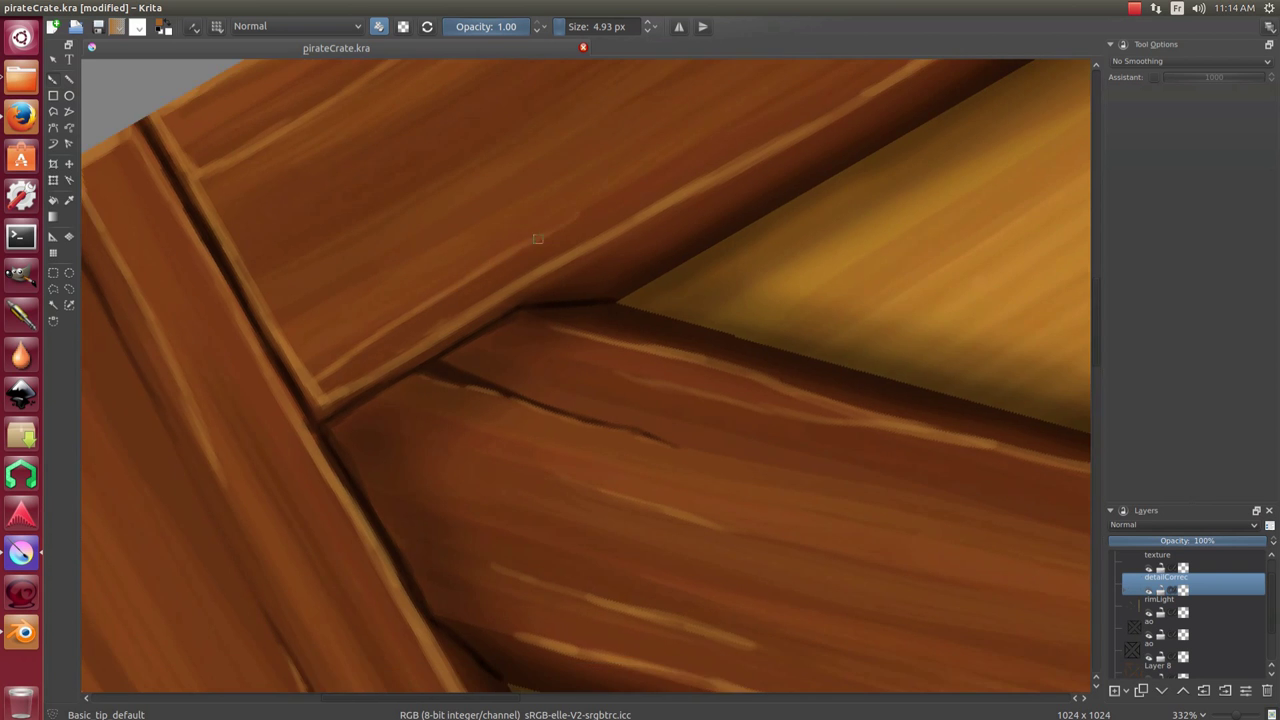
# Darken the seam where the planks meet along the upper plank edge.
pyautogui.scroll(-5, 538, 238)
pyautogui.scroll(4, 400, 350)
pyautogui.scroll(1, 386, 371)
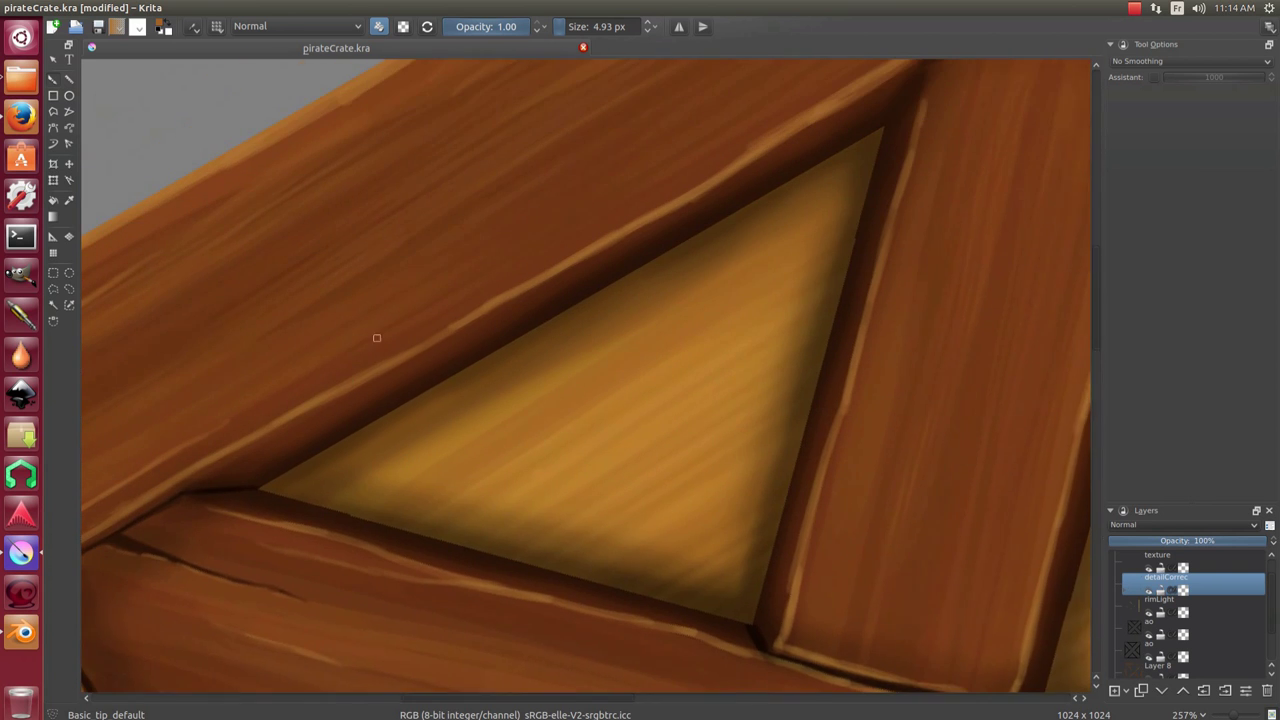
pyautogui.moveTo(376, 338); pyautogui.dragTo(413, 337)
pyautogui.moveTo(523, 300); pyautogui.dragTo(483, 455)
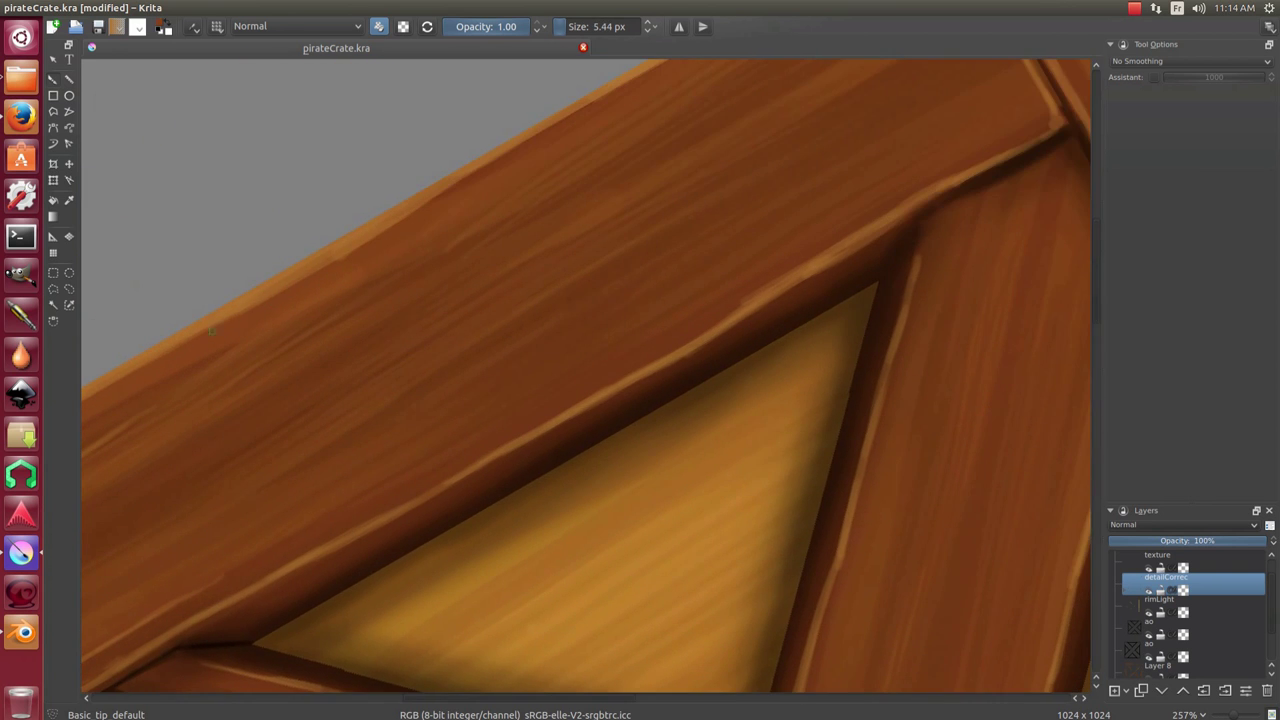
pyautogui.moveTo(511, 184); pyautogui.dragTo(491, 203)
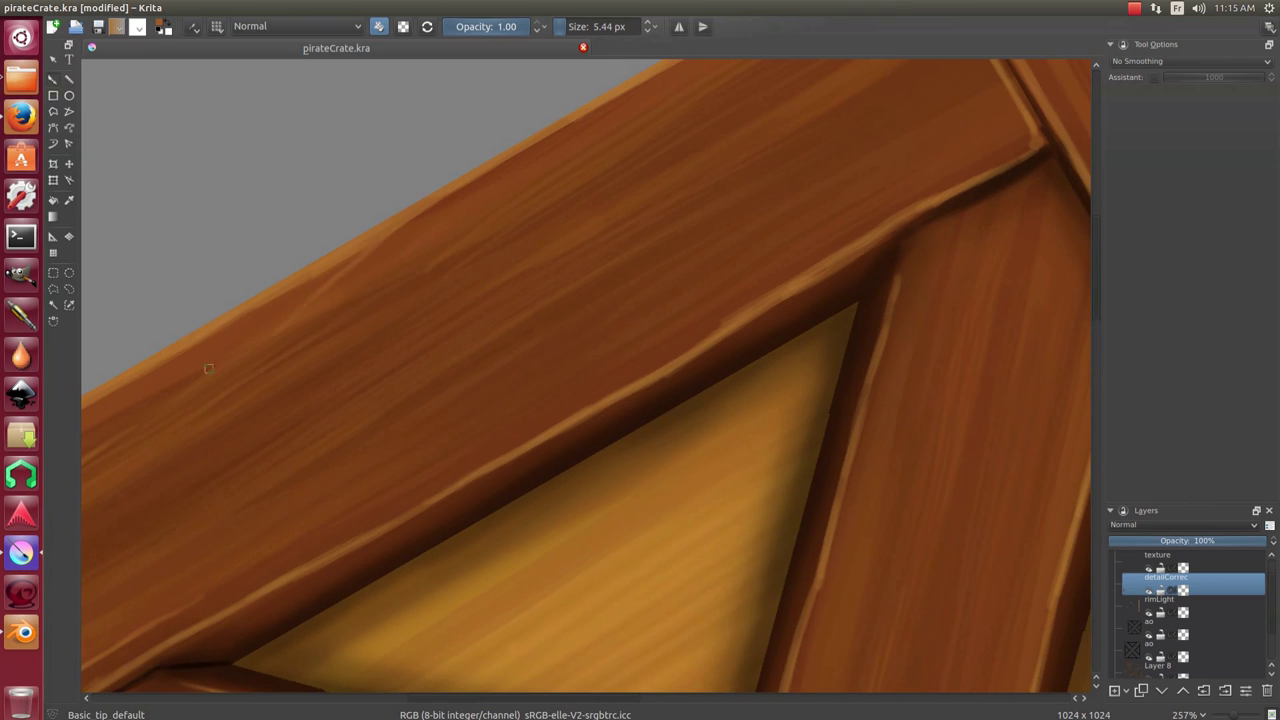
pyautogui.scroll(-5, 289, 320)
pyautogui.scroll(4, 506, 329)
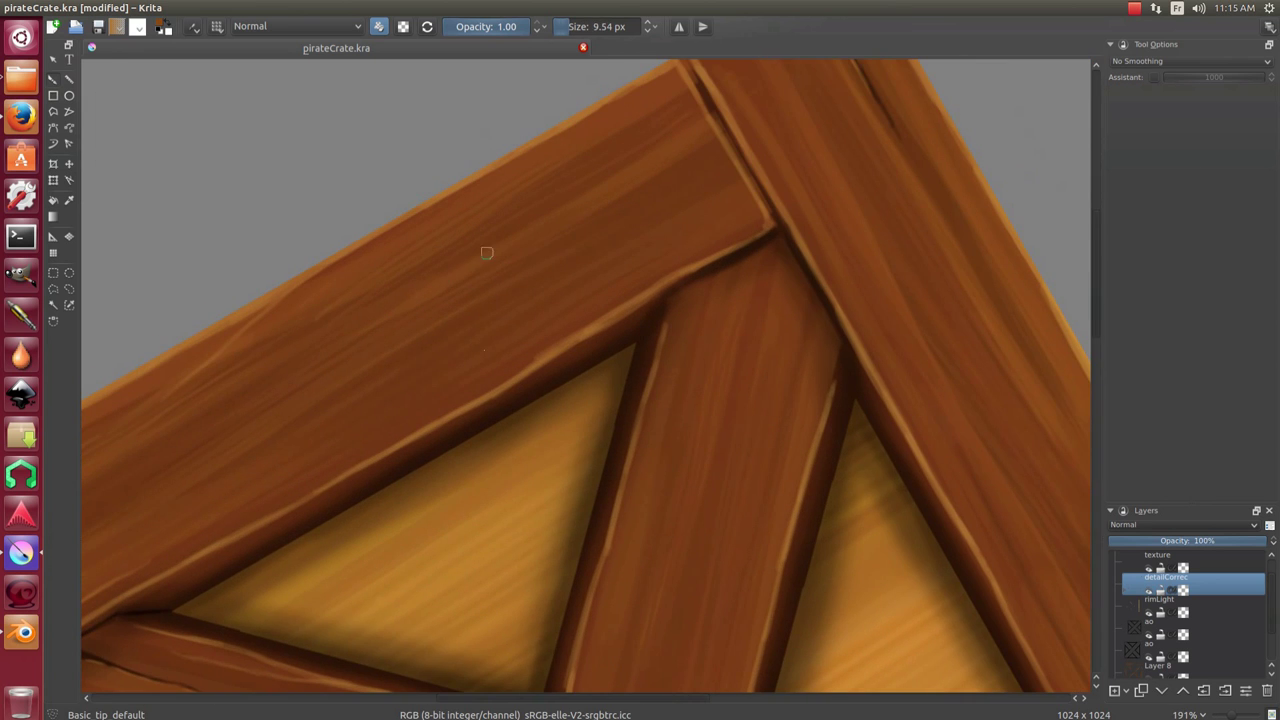
pyautogui.scroll(3, 595, 188)
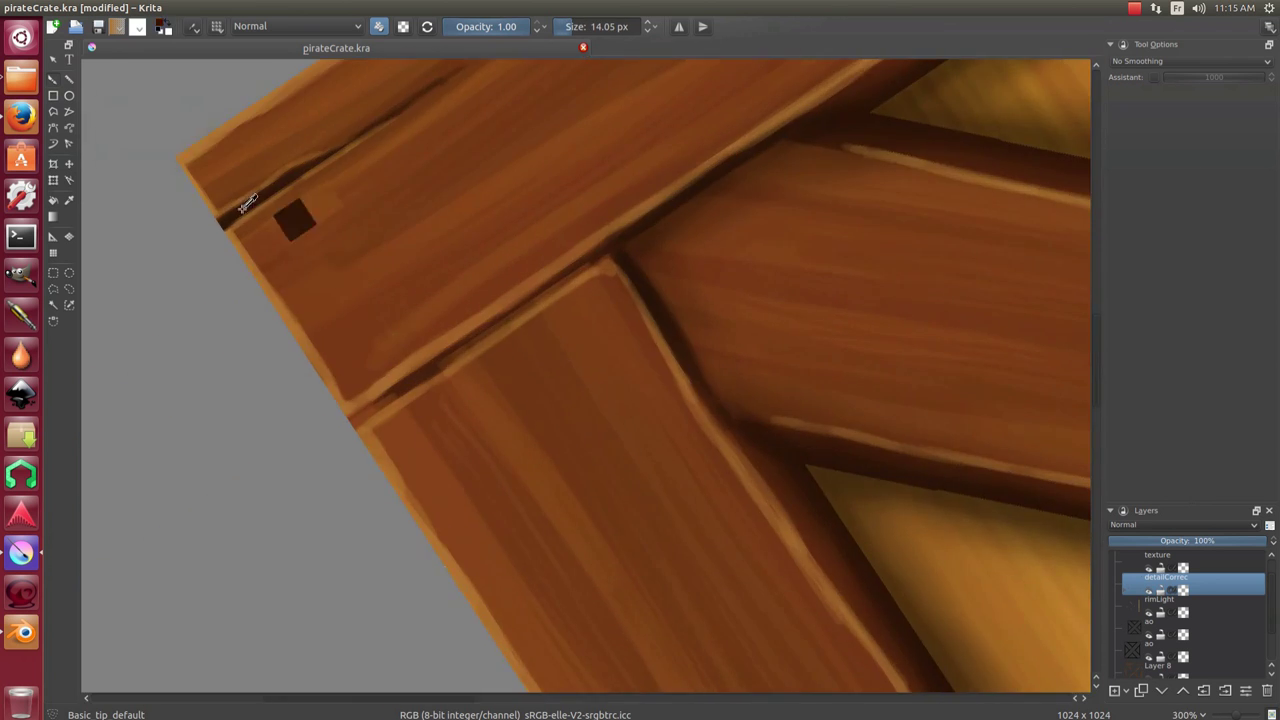
pyautogui.moveTo(445, 355)
pyautogui.mouseDown()
pyautogui.moveTo(592, 239)
pyautogui.moveTo(525, 331)
pyautogui.mouseUp()
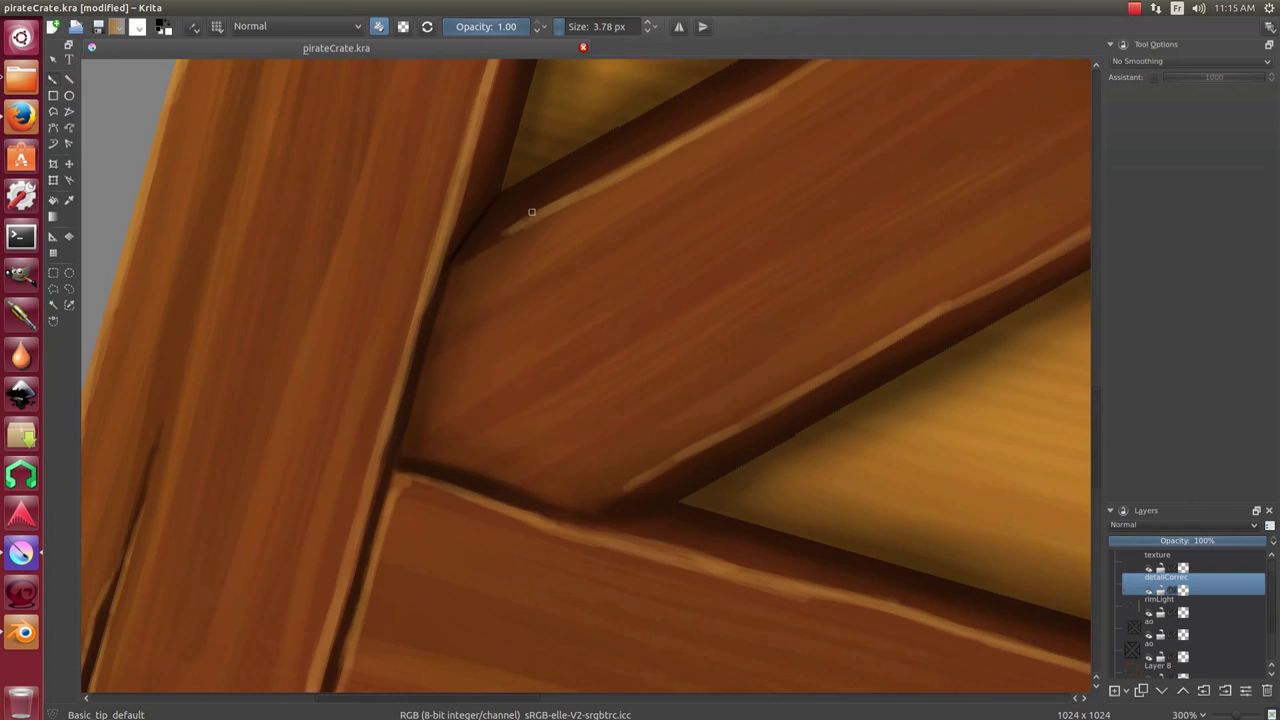
pyautogui.moveTo(581, 247); pyautogui.dragTo(523, 428)
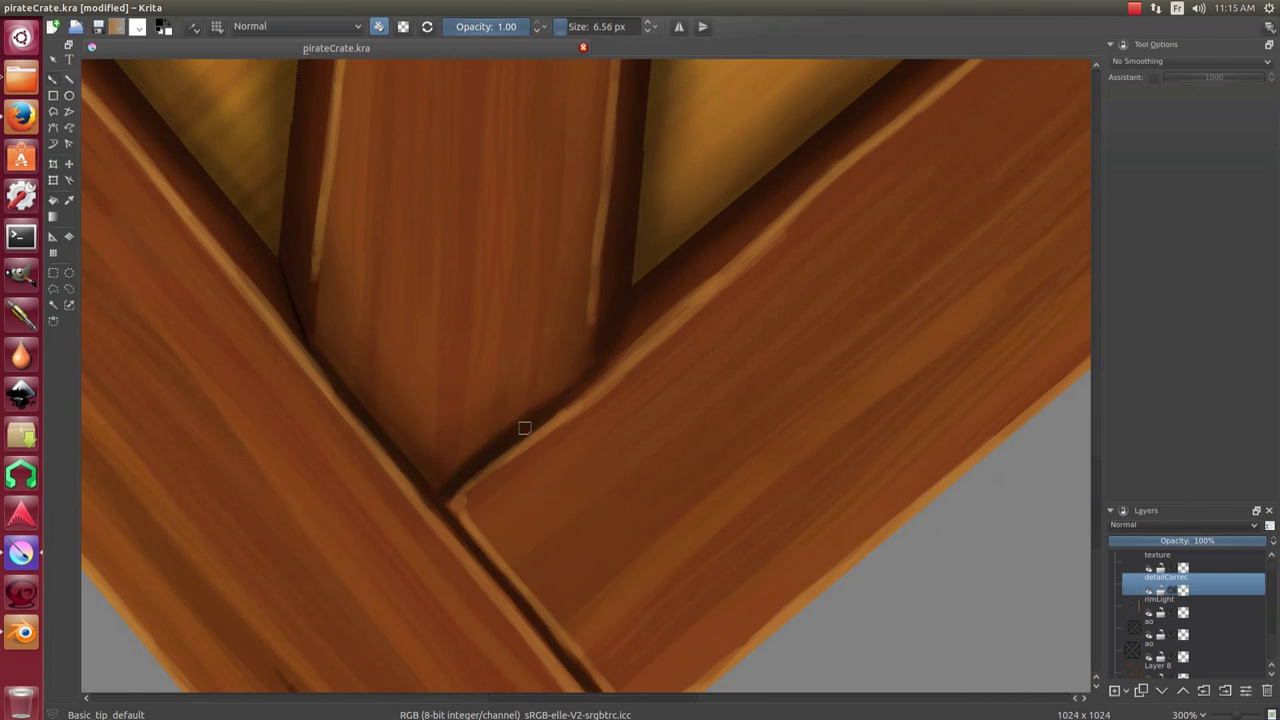
# Paint several dark grain streaks across the lower-right plank.
pyautogui.moveTo(463, 474)
pyautogui.mouseDown()
pyautogui.moveTo(575, 388)
pyautogui.moveTo(583, 354)
pyautogui.moveTo(506, 420)
pyautogui.mouseUp()
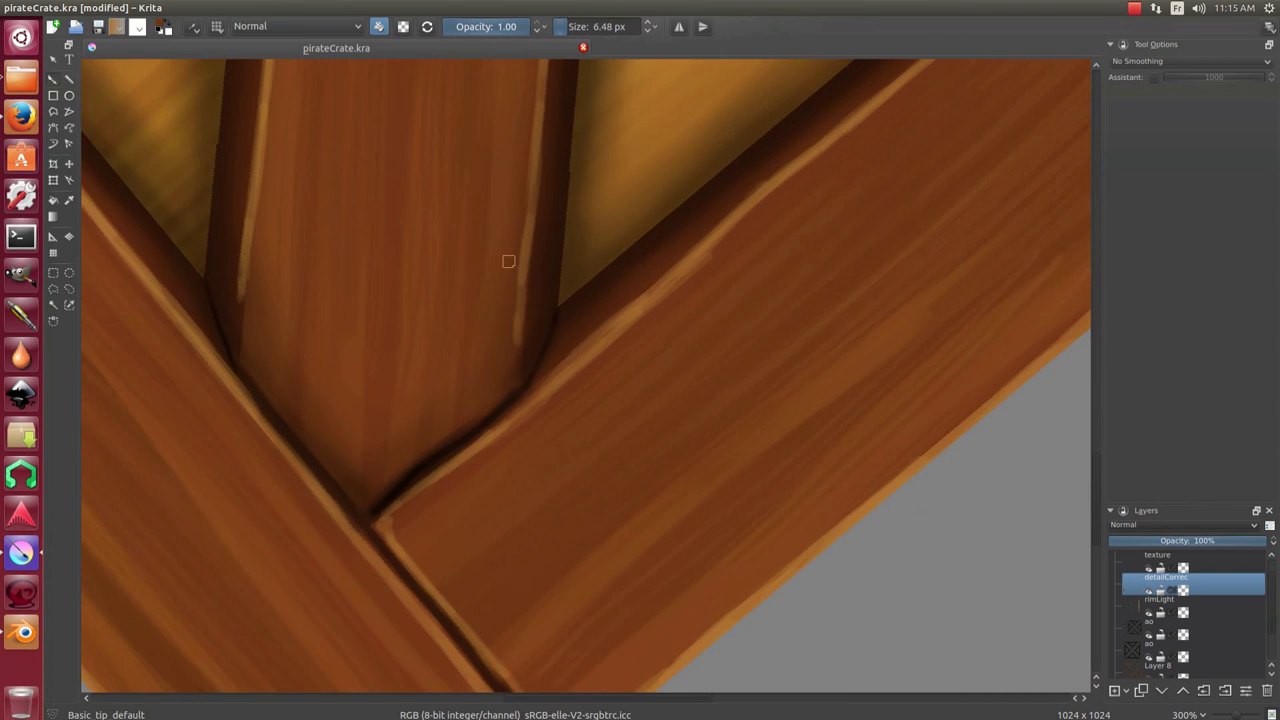
pyautogui.moveTo(597, 314); pyautogui.dragTo(509, 263)
pyautogui.scroll(-3, 511, 369)
pyautogui.moveTo(511, 369); pyautogui.dragTo(454, 327)
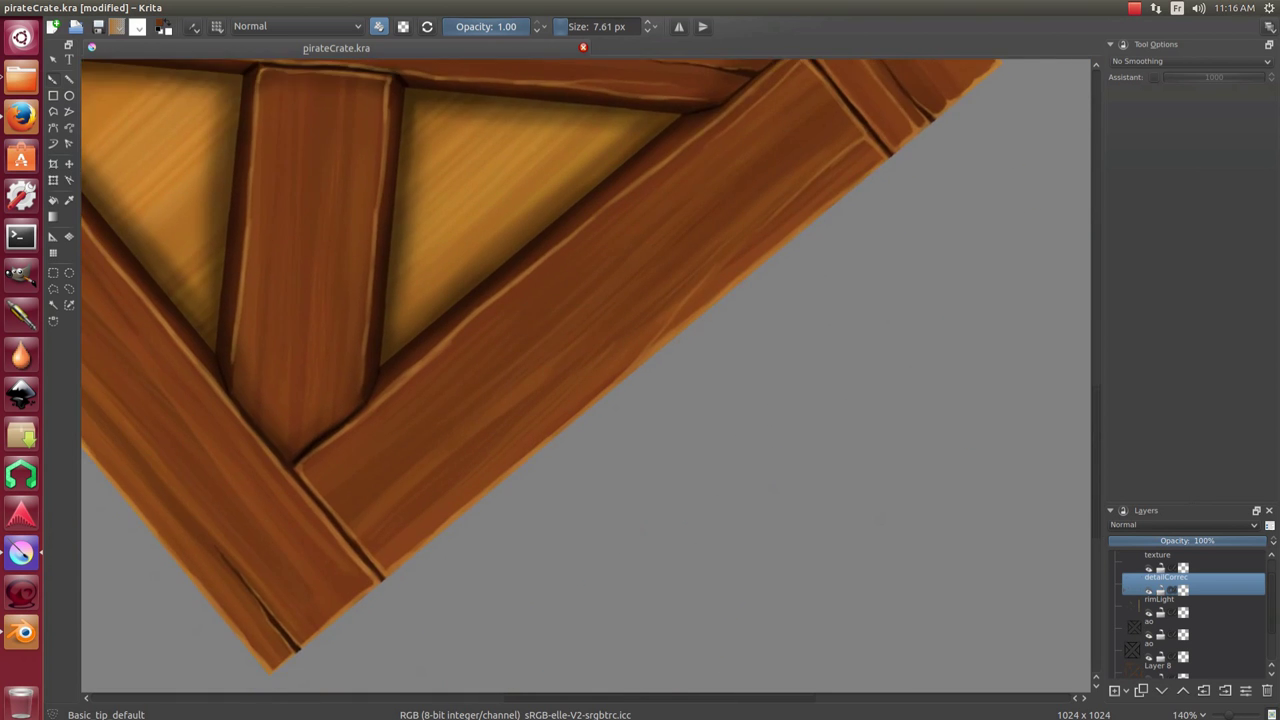
pyautogui.scroll(3, 454, 327)
pyautogui.moveTo(559, 316)
pyautogui.mouseDown()
pyautogui.moveTo(386, 426)
pyautogui.moveTo(560, 270)
pyautogui.mouseUp()
pyautogui.moveTo(366, 429); pyautogui.dragTo(431, 383)
pyautogui.moveTo(320, 462)
pyautogui.mouseDown()
pyautogui.moveTo(497, 336)
pyautogui.moveTo(391, 434)
pyautogui.mouseUp()
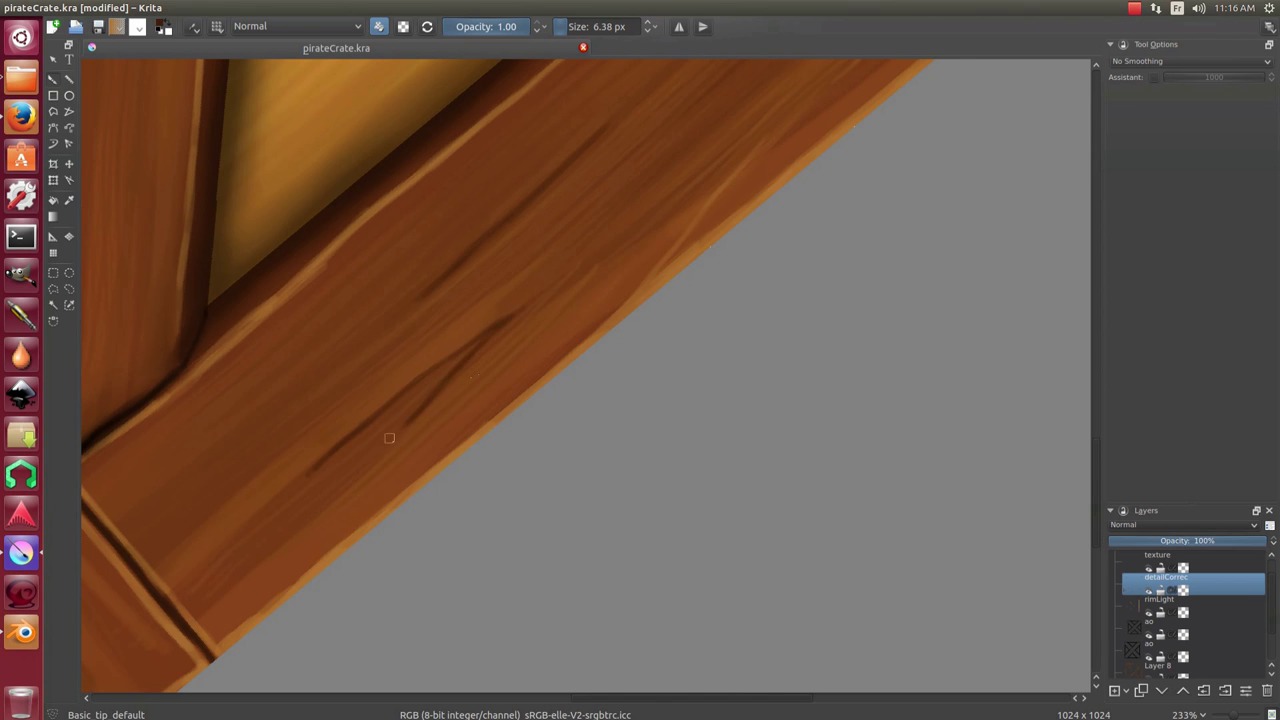
pyautogui.press('[')
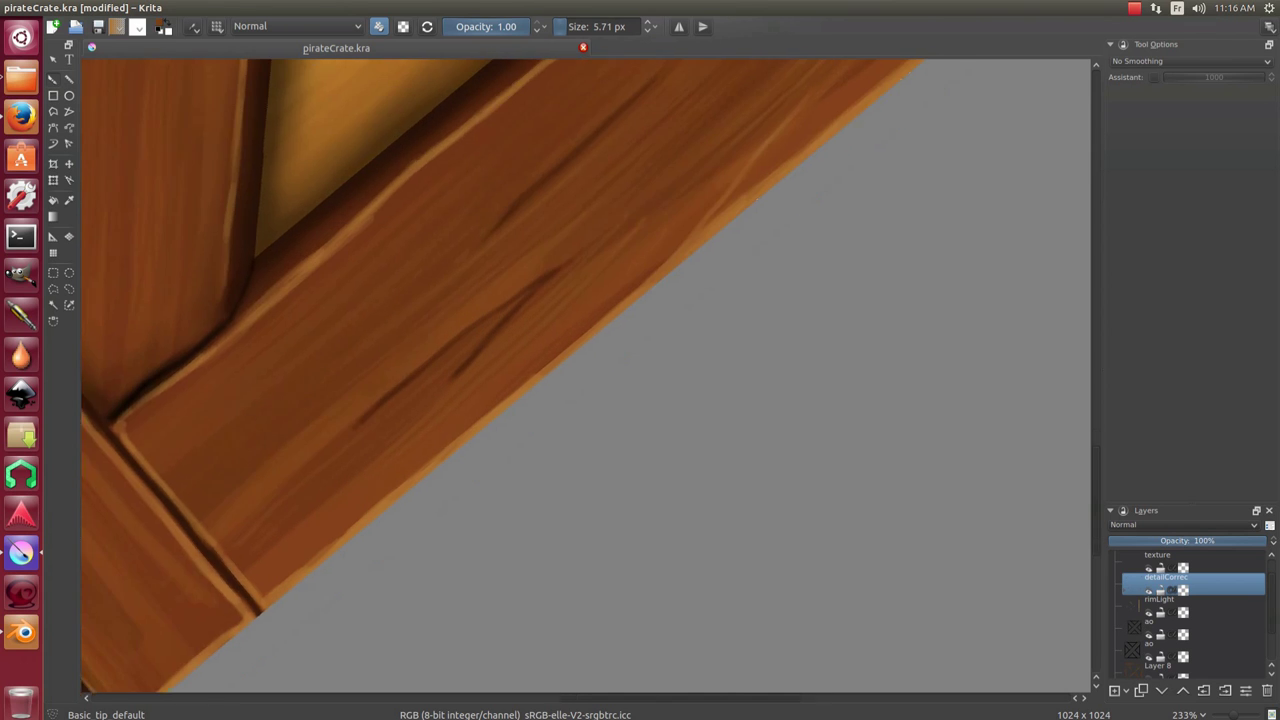
pyautogui.press(']')
pyautogui.moveTo(365, 257); pyautogui.dragTo(386, 218)
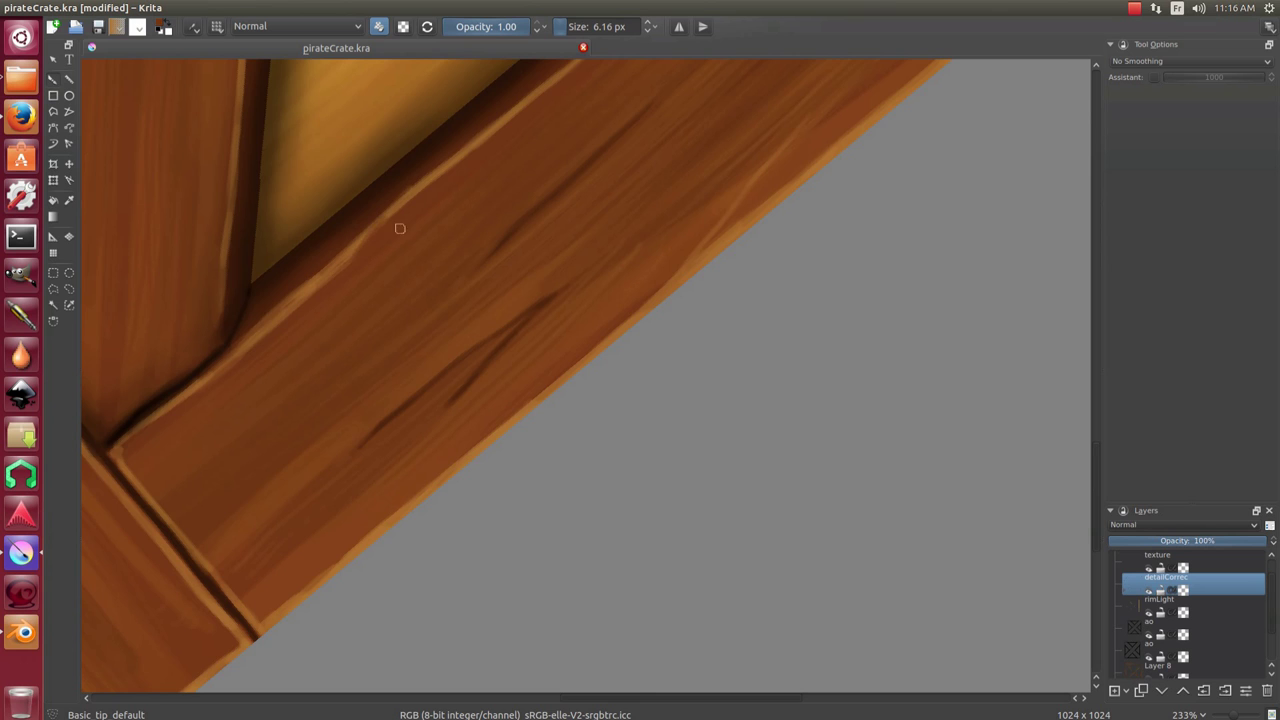
# With a smaller brush, add light highlight strokes along the plank's wood grooves.
pyautogui.scroll(2, 409, 289)
pyautogui.press('[')
pyautogui.press('[')
pyautogui.press('[')
pyautogui.moveTo(229, 404)
pyautogui.mouseDown()
pyautogui.moveTo(285, 342)
pyautogui.moveTo(456, 212)
pyautogui.moveTo(357, 338)
pyautogui.moveTo(436, 268)
pyautogui.mouseUp()
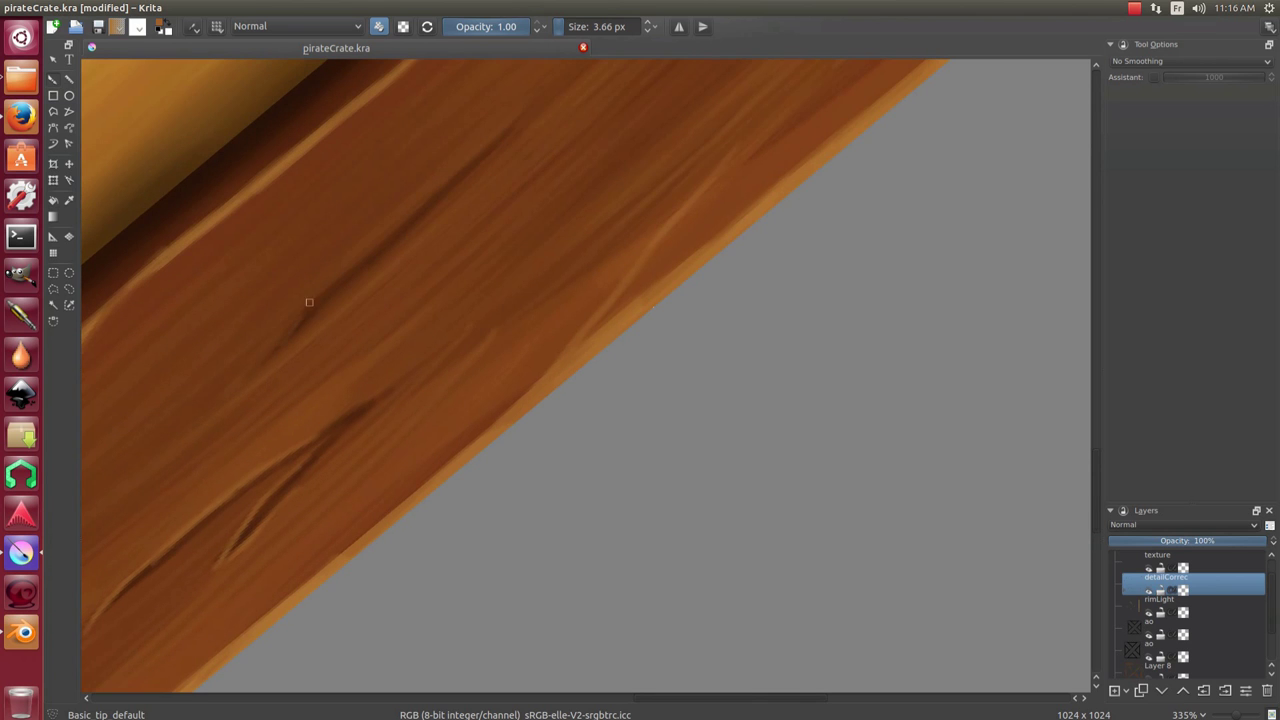
pyautogui.moveTo(265, 356); pyautogui.dragTo(402, 226)
pyautogui.moveTo(334, 305); pyautogui.dragTo(371, 257)
pyautogui.scroll(-3, 486, 237)
pyautogui.scroll(-3, 565, 283)
# Zoom onto the centre brace's top and paint two dark crack strokes there.
pyautogui.scroll(1, 565, 290)
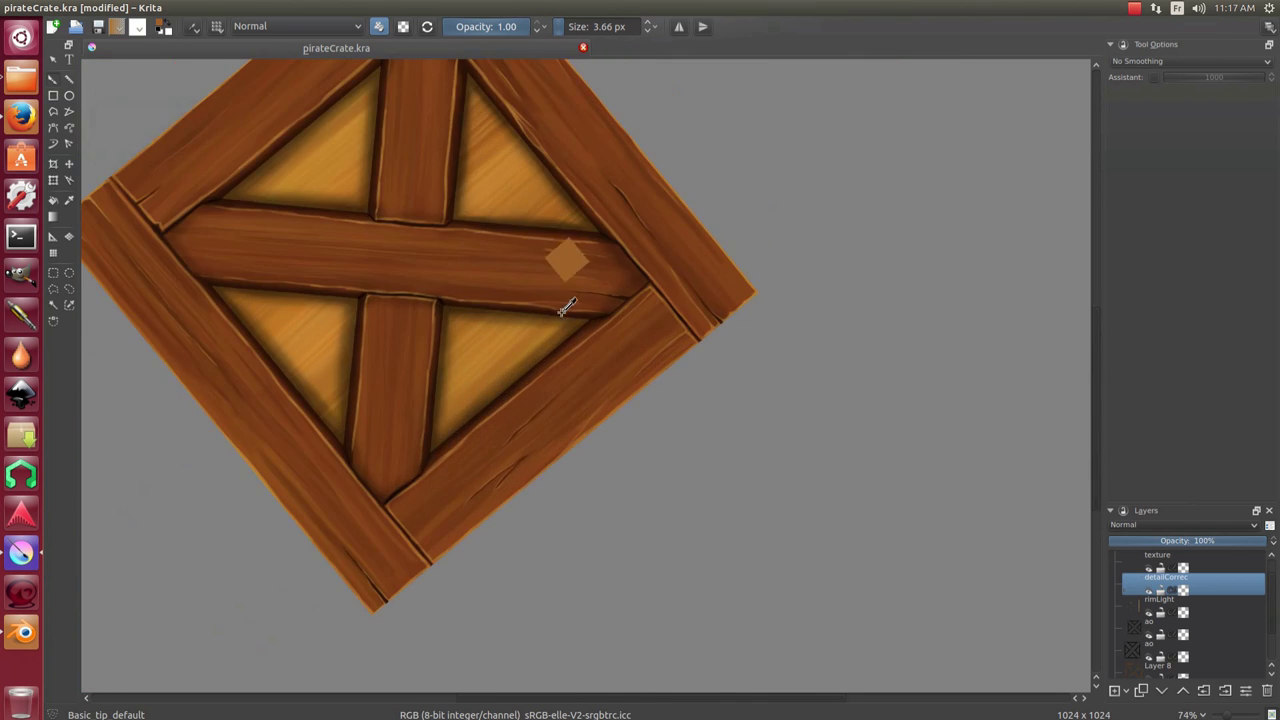
pyautogui.scroll(1, 540, 330)
pyautogui.scroll(1, 530, 334)
pyautogui.scroll(1, 593, 310)
pyautogui.scroll(2, 560, 320)
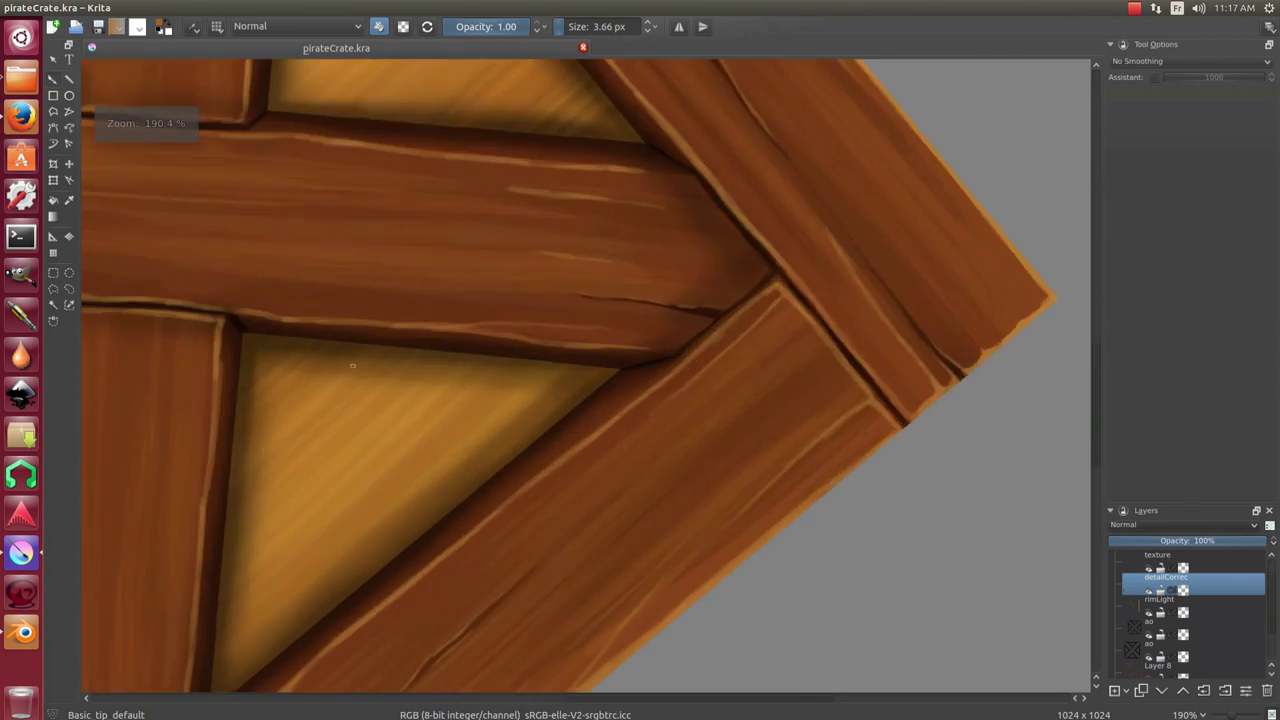
pyautogui.scroll(1, 480, 300)
pyautogui.scroll(1, 420, 250)
pyautogui.moveTo(403, 220); pyautogui.dragTo(400, 366)
pyautogui.press('[')
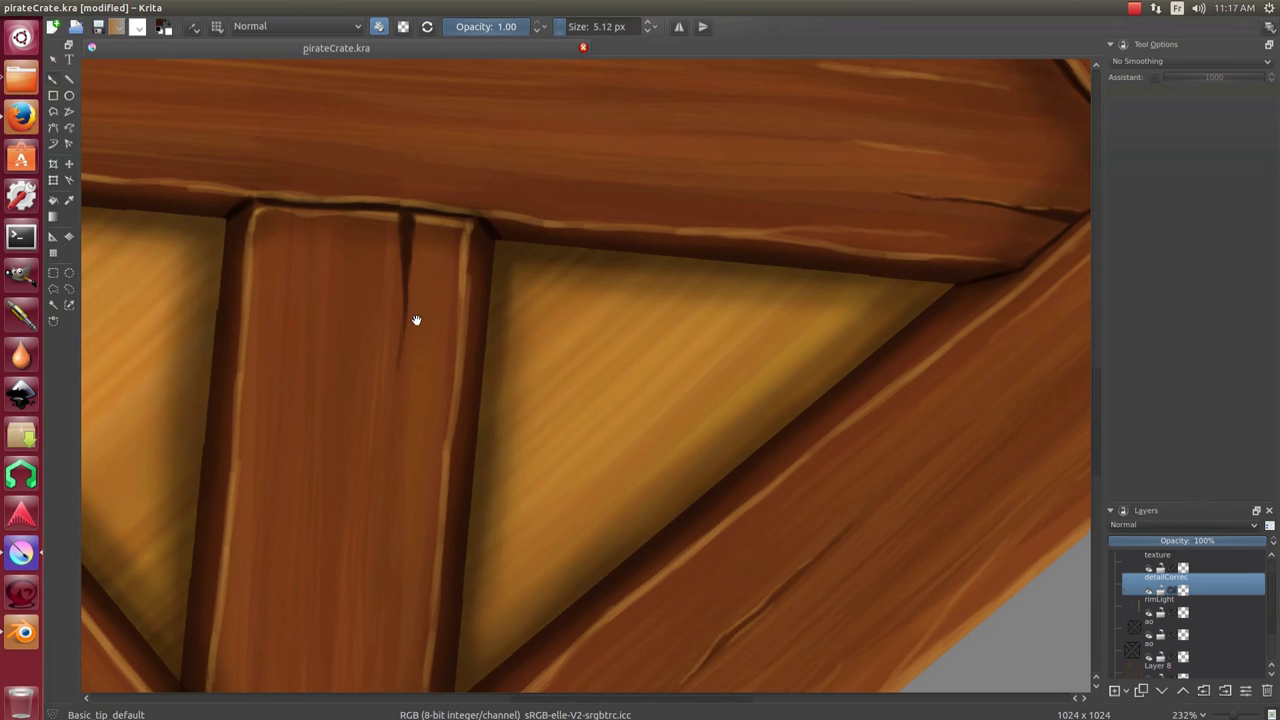
pyautogui.moveTo(414, 320); pyautogui.dragTo(428, 360)
pyautogui.moveTo(358, 249); pyautogui.dragTo(358, 334)
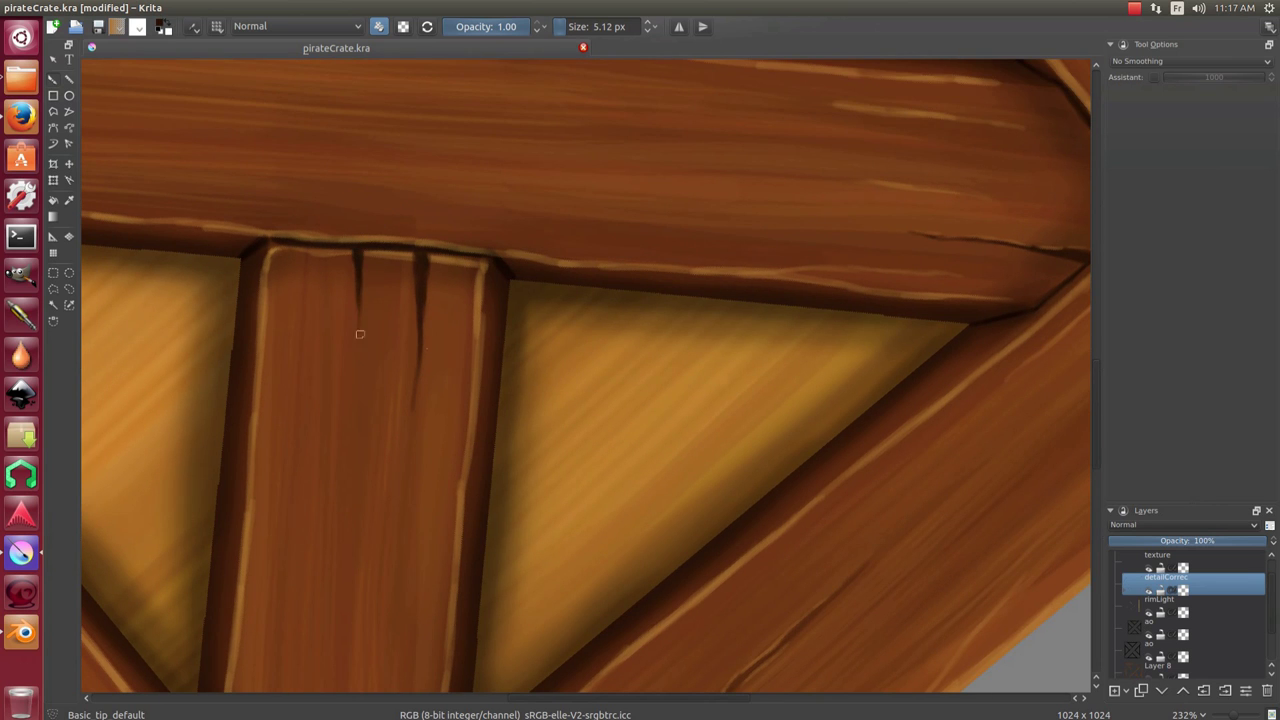
pyautogui.press('[')
# Add a thin light highlight beside the dark cracks, keeping the Basic_tip_default brush.
pyautogui.moveTo(432, 256); pyautogui.dragTo(414, 322)
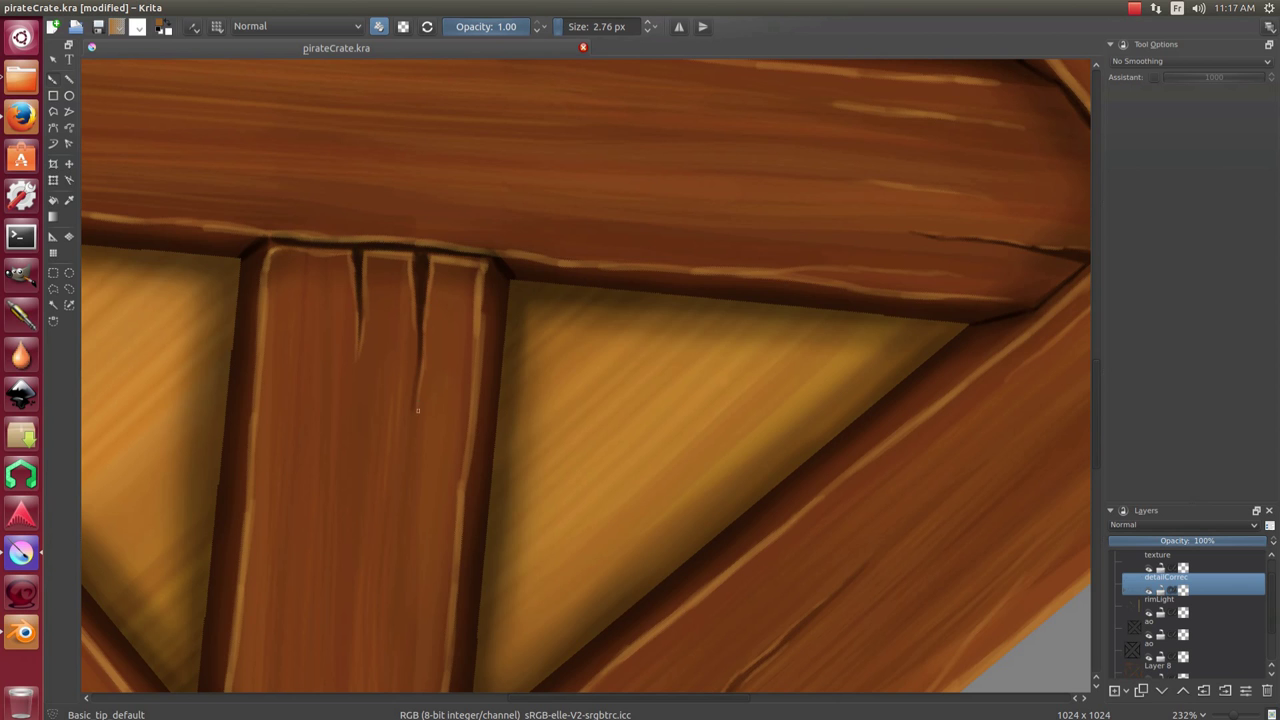
pyautogui.press(']')
pyautogui.press(']')
pyautogui.scroll(-5, 414, 418)
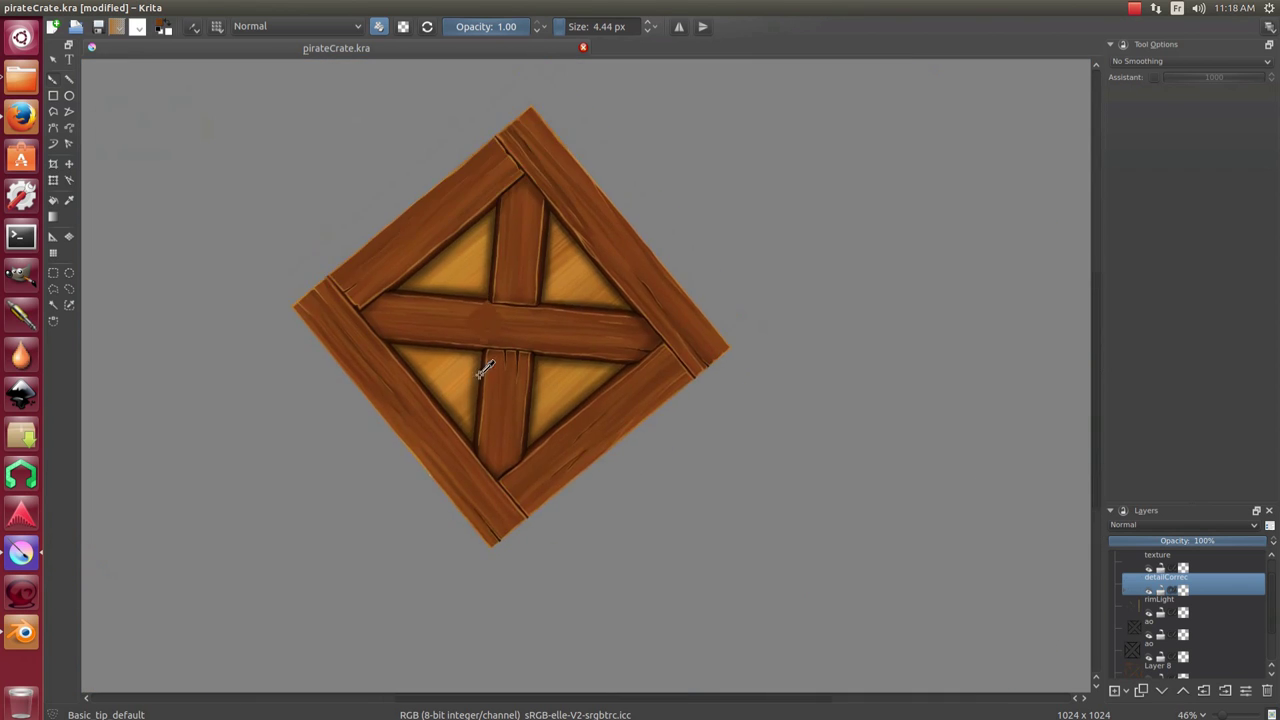
pyautogui.scroll(4, 514, 257)
pyautogui.scroll(3, 520, 263)
pyautogui.press('/')
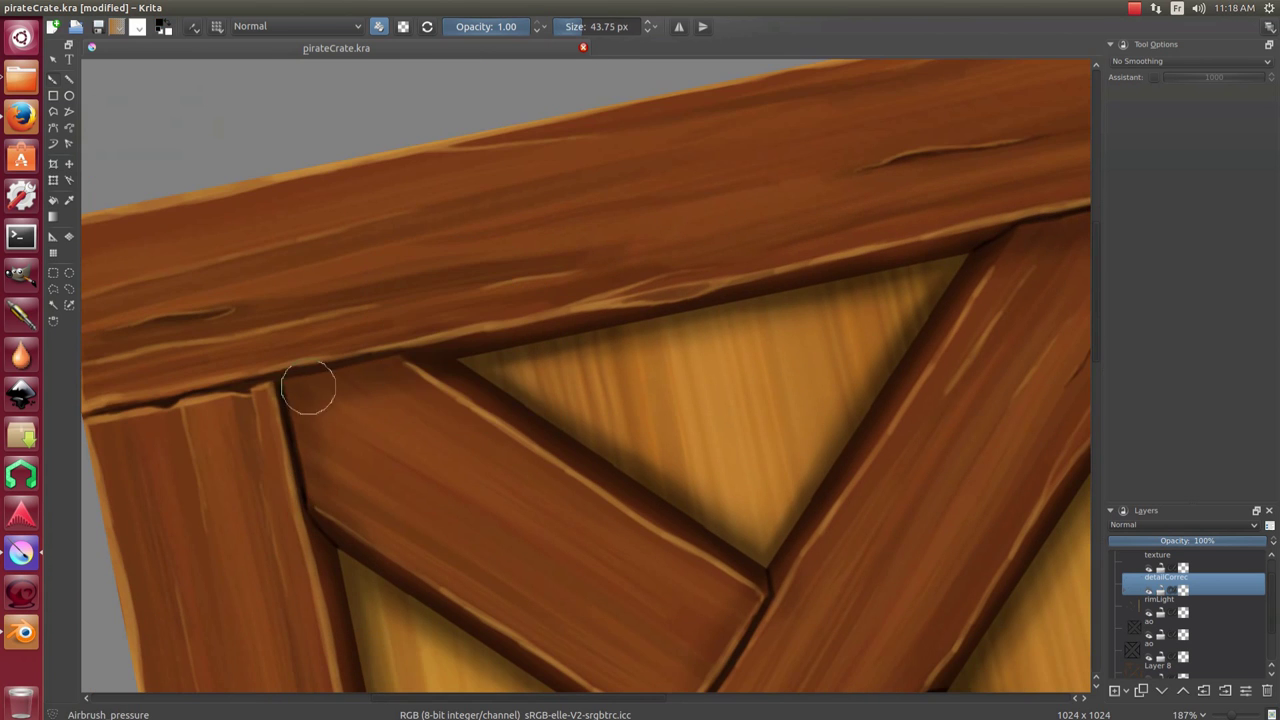
pyautogui.scroll(-5, 431, 355)
pyautogui.press('/')
pyautogui.scroll(4, 553, 270)
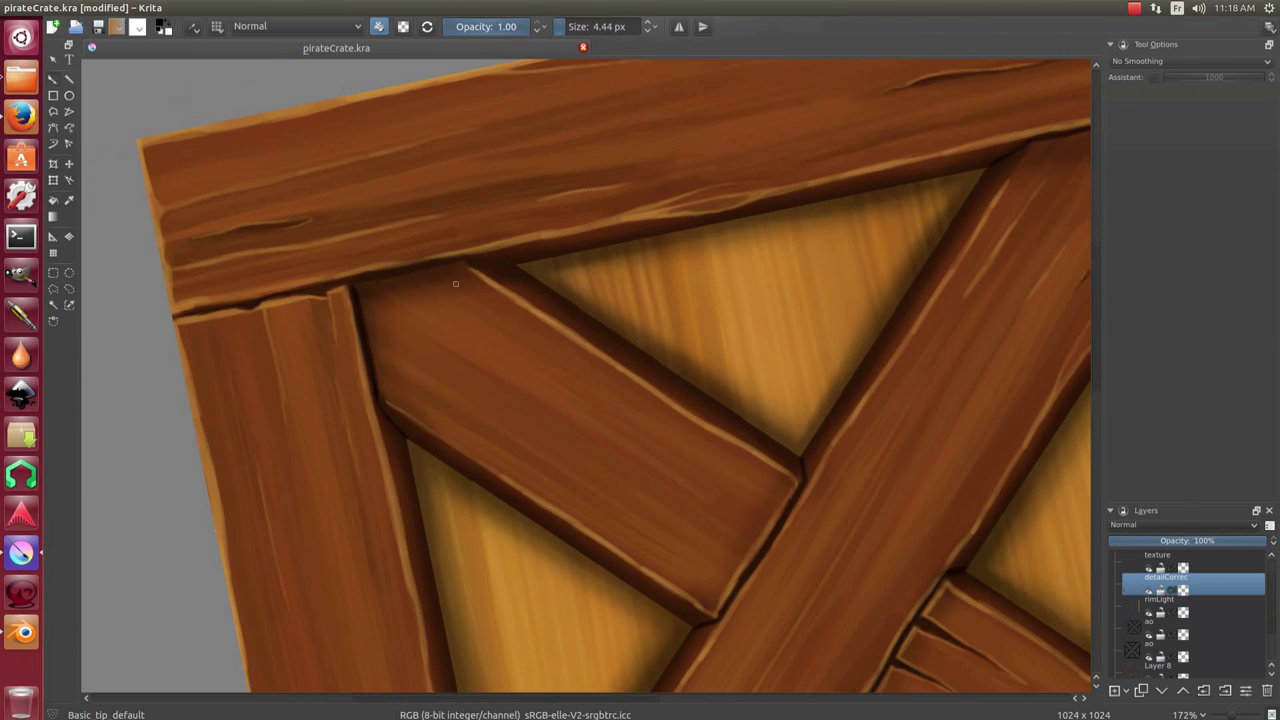
pyautogui.scroll(2, 553, 270)
# Rotate around the inner triangle, then undo a stray dark dab on a plank edge.
pyautogui.moveTo(553, 270); pyautogui.dragTo(462, 325)
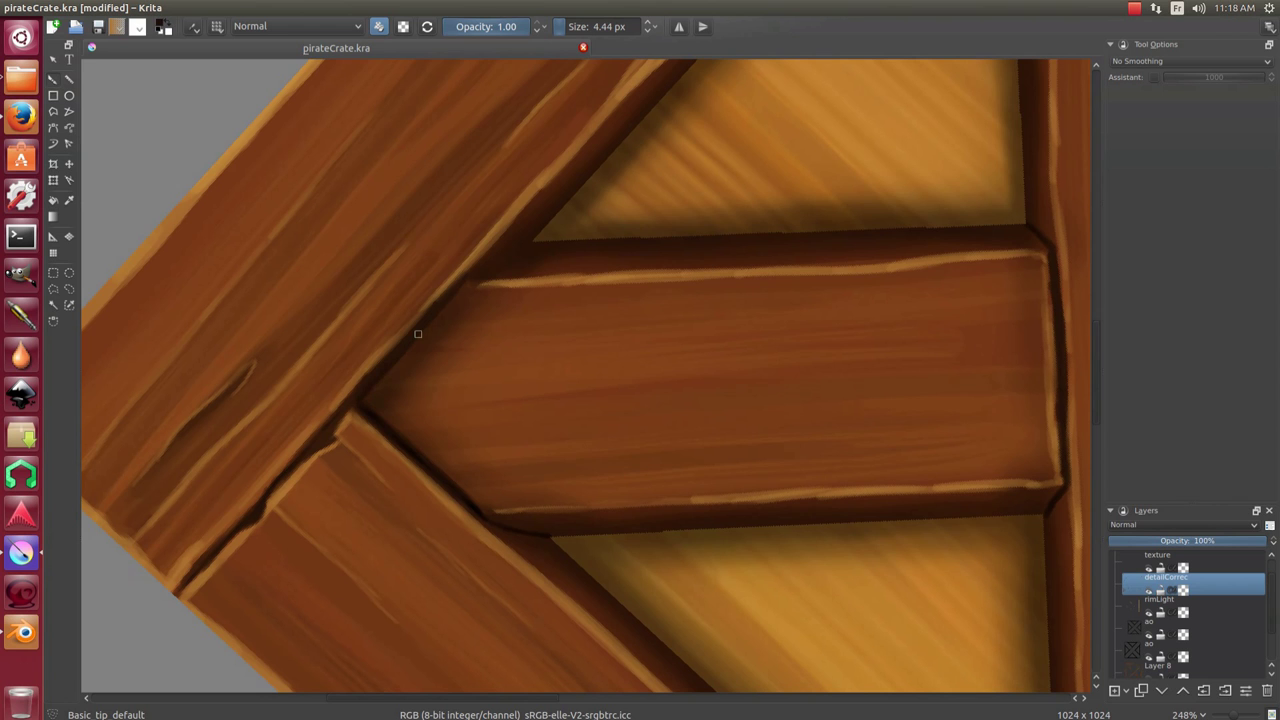
pyautogui.moveTo(525, 243)
pyautogui.mouseDown()
pyautogui.moveTo(510, 356)
pyautogui.moveTo(429, 371)
pyautogui.mouseUp()
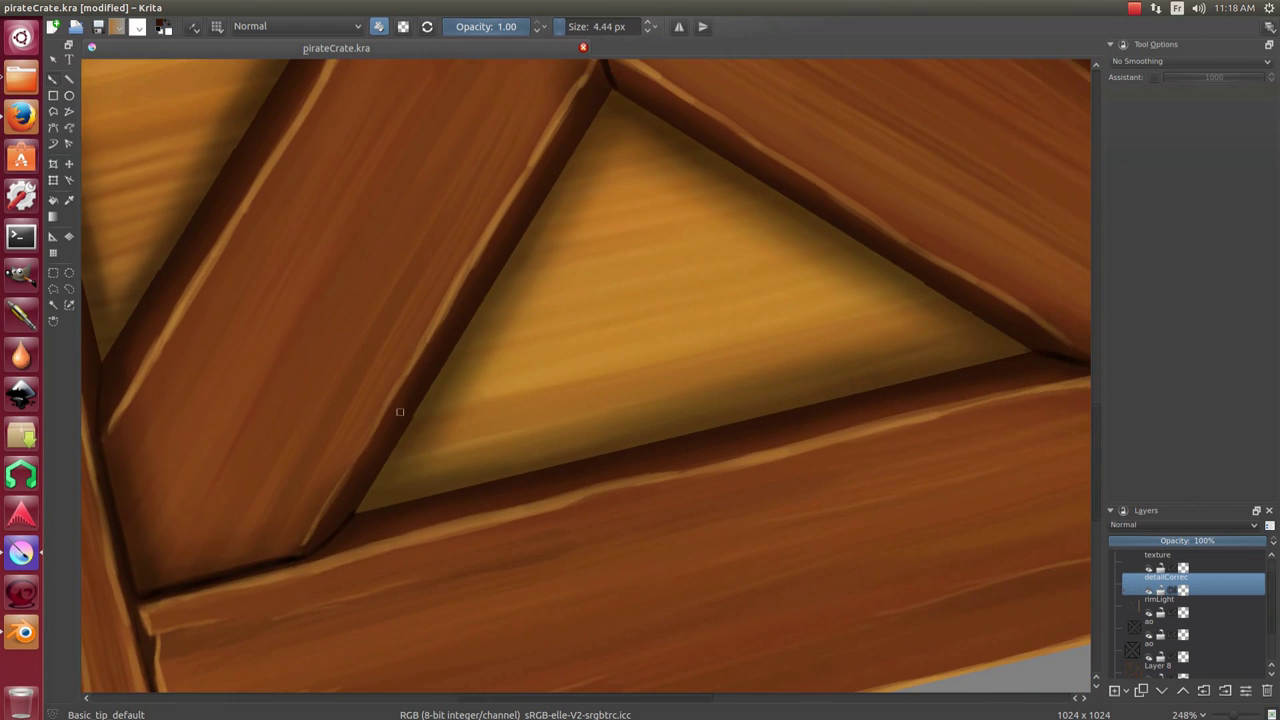
pyautogui.moveTo(476, 307)
pyautogui.mouseDown()
pyautogui.moveTo(426, 509)
pyautogui.moveTo(454, 483)
pyautogui.mouseUp()
pyautogui.moveTo(800, 240); pyautogui.dragTo(209, 425)
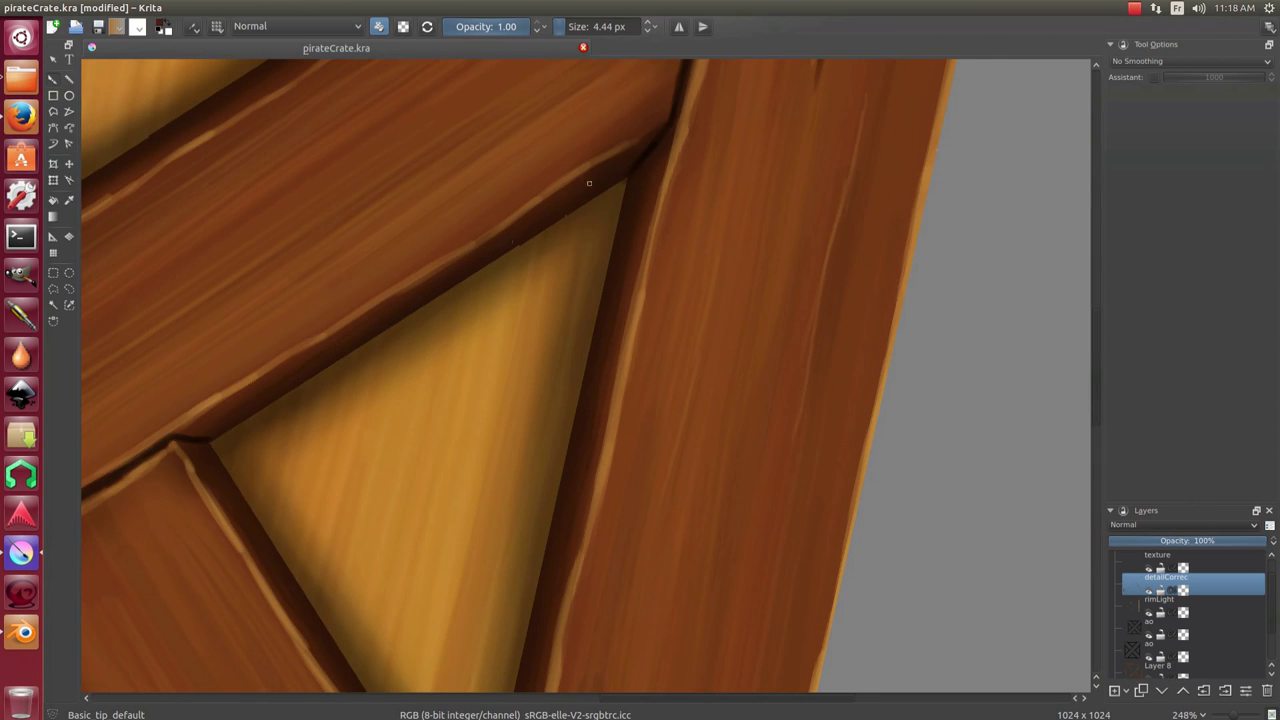
pyautogui.moveTo(589, 183); pyautogui.dragTo(201, 398)
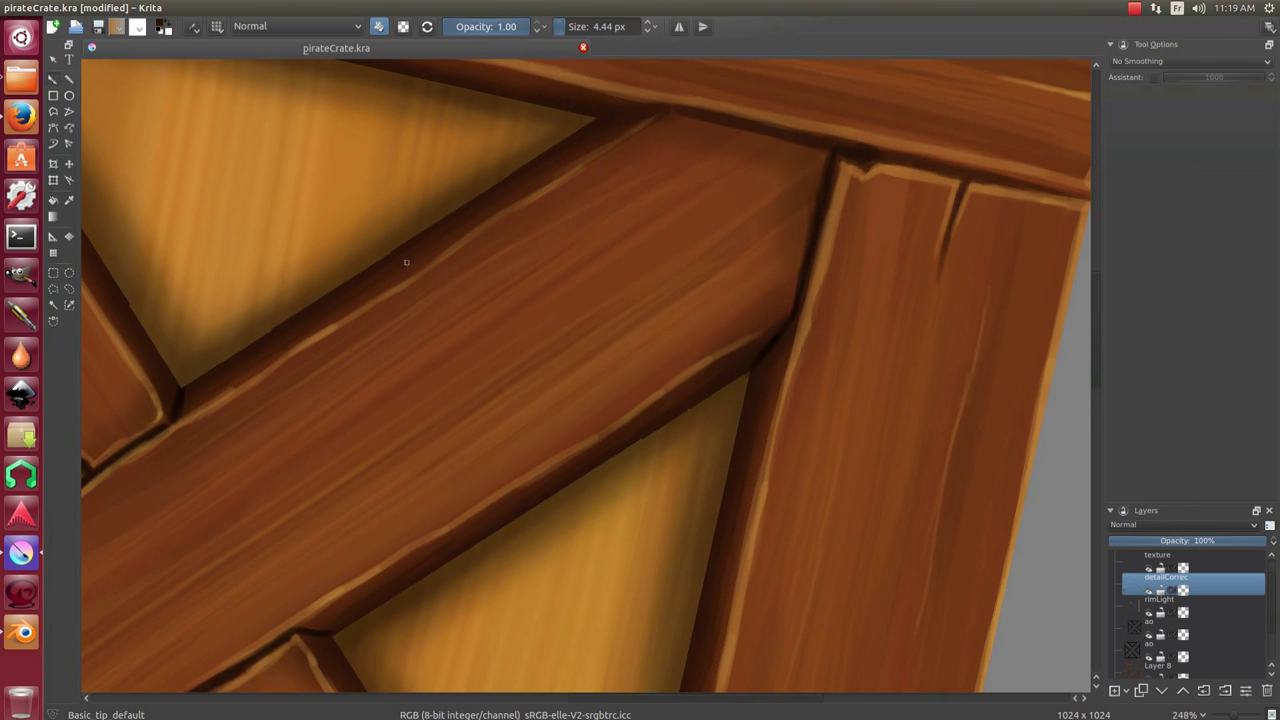
pyautogui.moveTo(607, 139)
pyautogui.mouseDown()
pyautogui.moveTo(723, 186)
pyautogui.moveTo(591, 243)
pyautogui.moveTo(531, 294)
pyautogui.moveTo(565, 305)
pyautogui.mouseUp()
pyautogui.hotkey('ctrl', 'z')
# Pan to the crate's lower-left corner and shrink the brush to about 3.75 px.
pyautogui.scroll(-5, 688, 198)
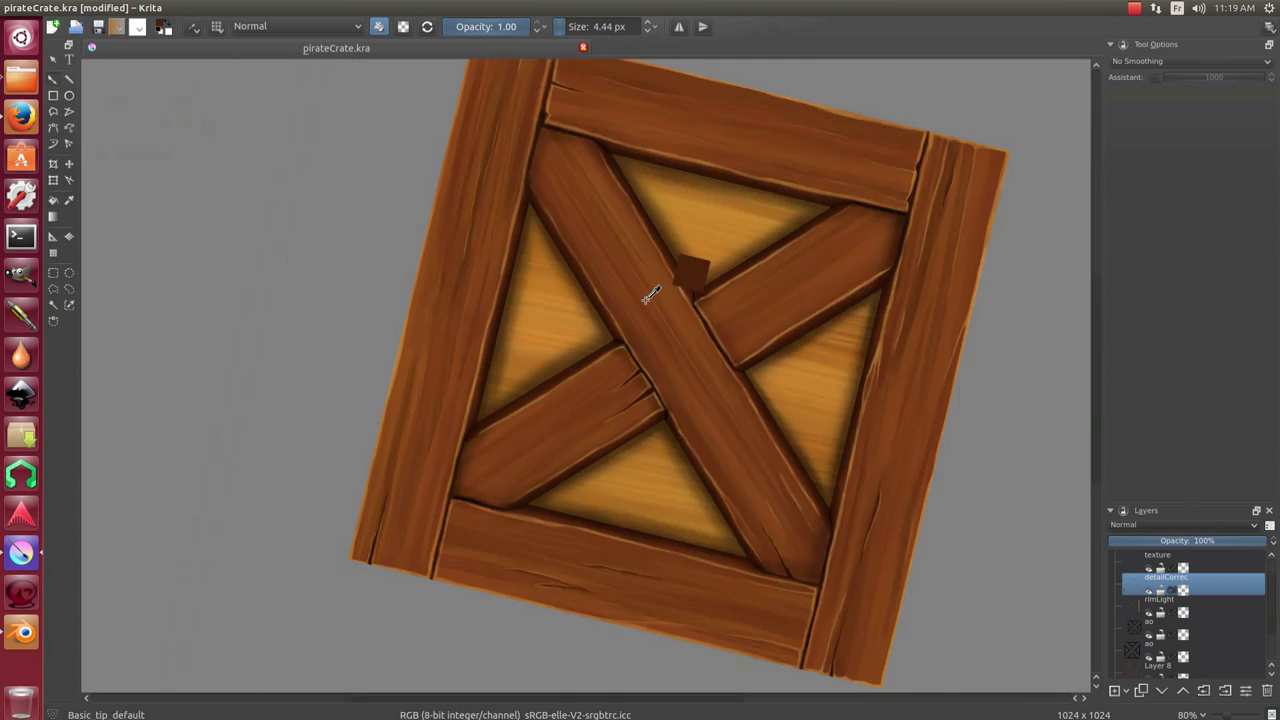
pyautogui.scroll(4, 649, 286)
pyautogui.scroll(2, 591, 271)
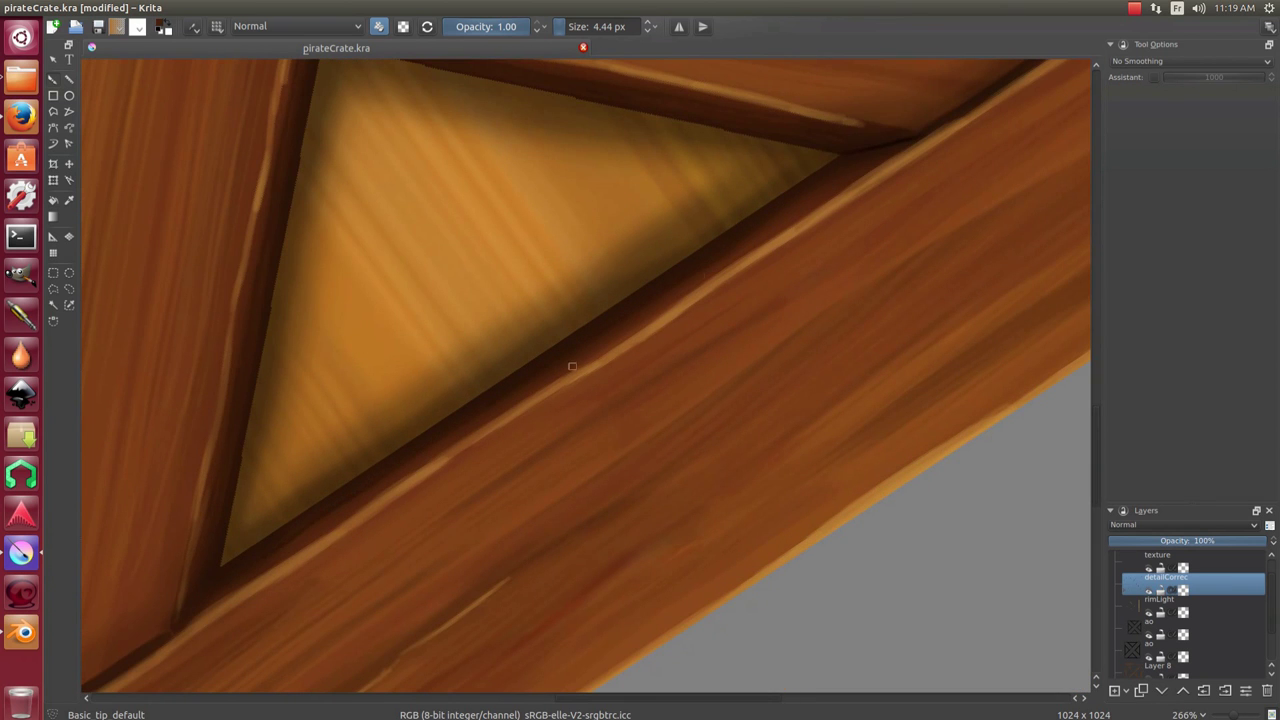
pyautogui.moveTo(859, 157)
pyautogui.mouseDown()
pyautogui.moveTo(909, 100)
pyautogui.moveTo(1090, 60)
pyautogui.mouseUp()
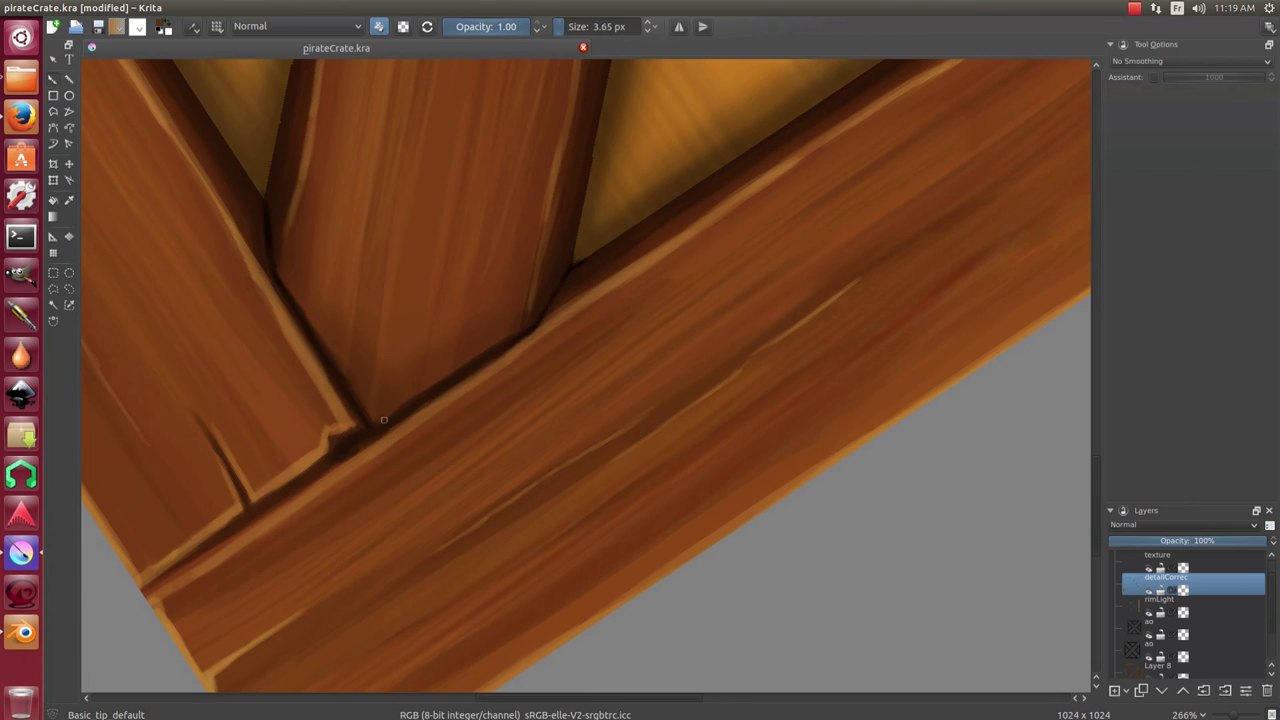
pyautogui.moveTo(523, 310); pyautogui.dragTo(531, 338)
pyautogui.press('[')
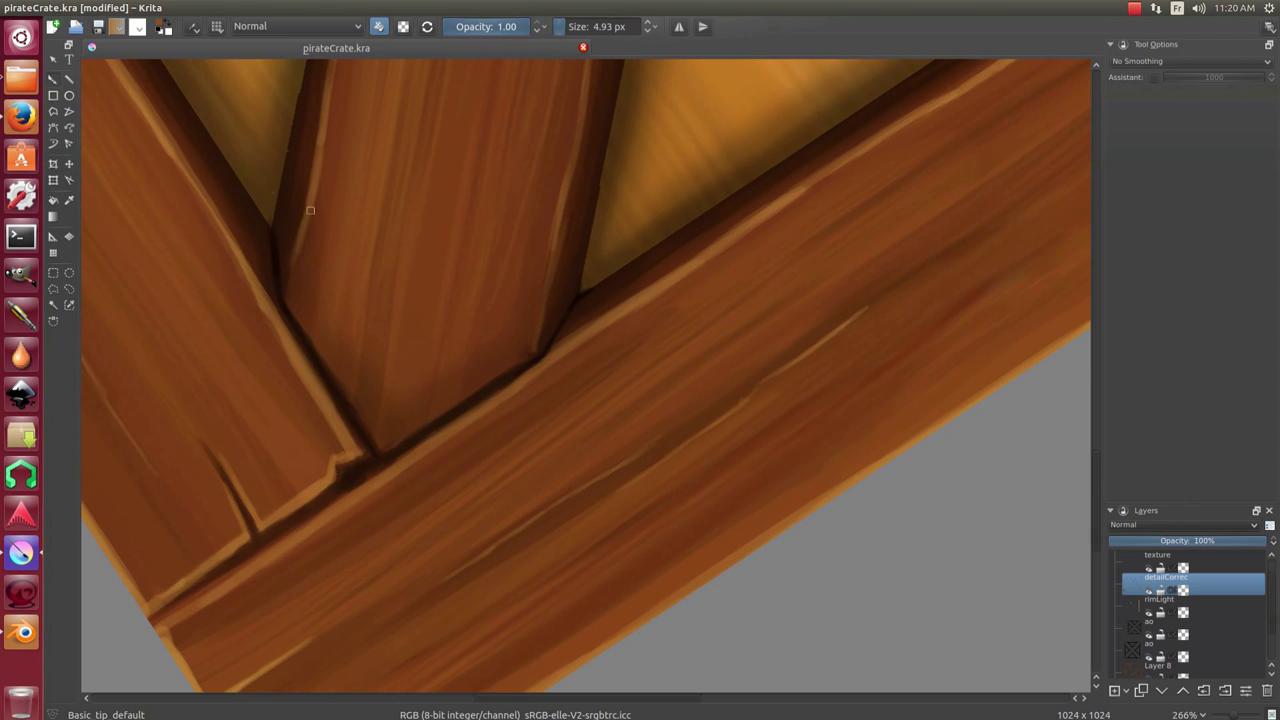
# Paint a thin darker stroke along the board's upper edge with a roughly 4 px brush.
pyautogui.scroll(-2, 381, 394)
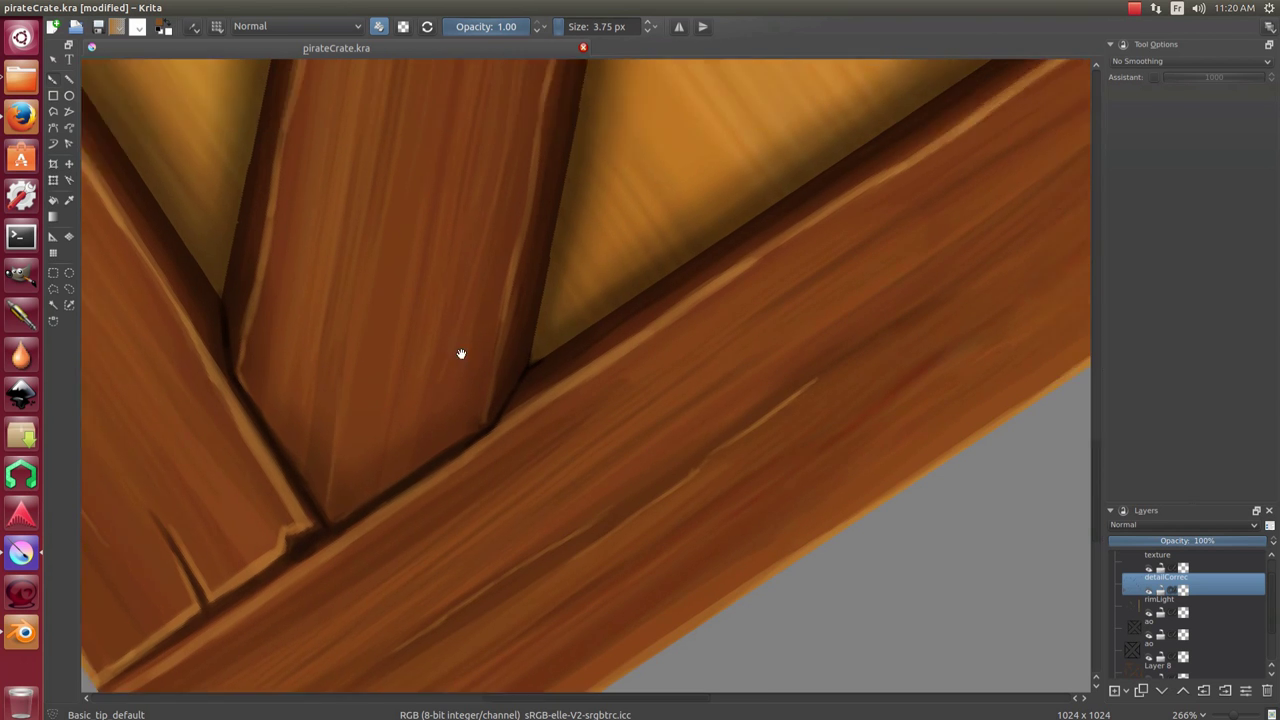
pyautogui.scroll(-3, 460, 354)
pyautogui.scroll(2, 543, 294)
pyautogui.scroll(3, 408, 166)
pyautogui.press(']')
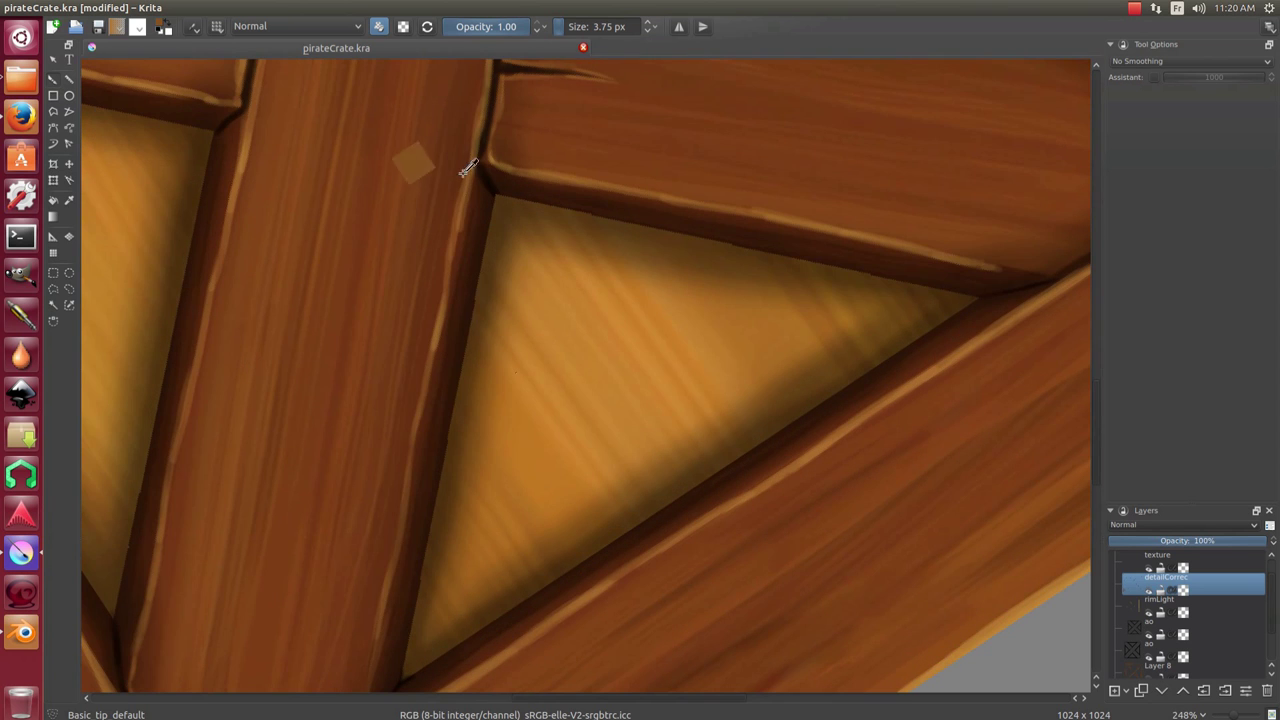
pyautogui.press('[')
pyautogui.press('[')
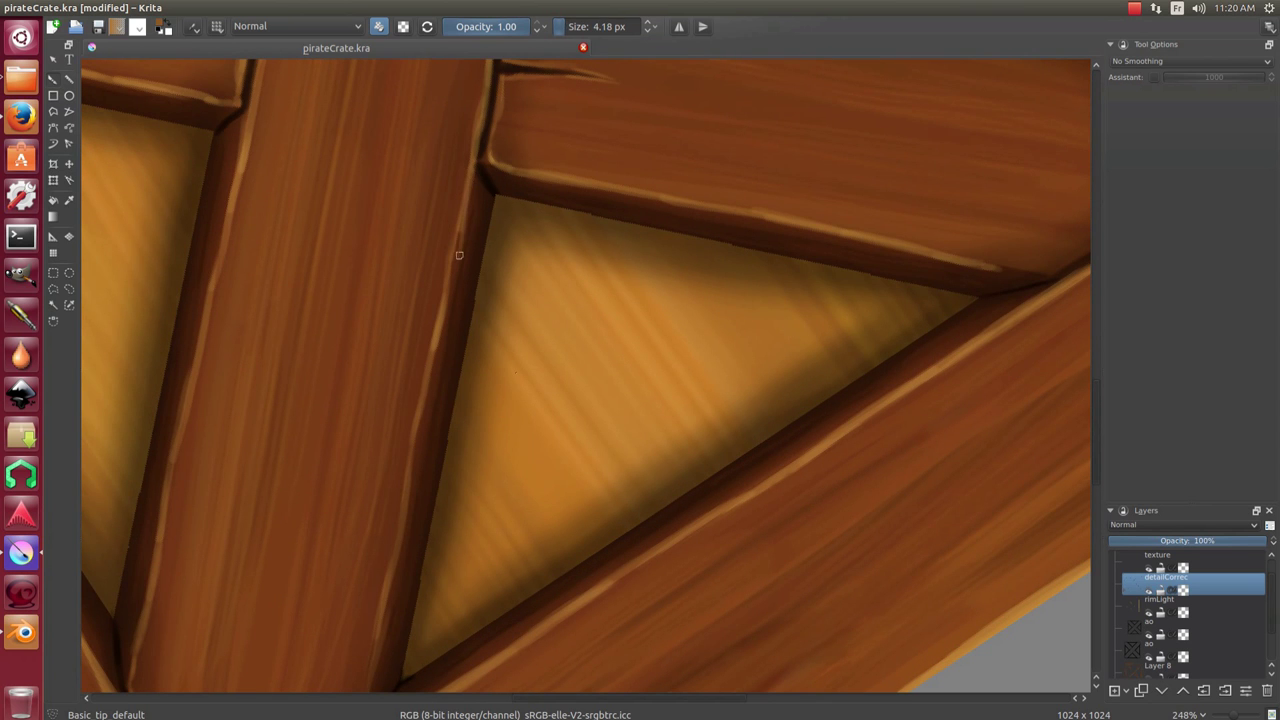
pyautogui.scroll(-3, 444, 275)
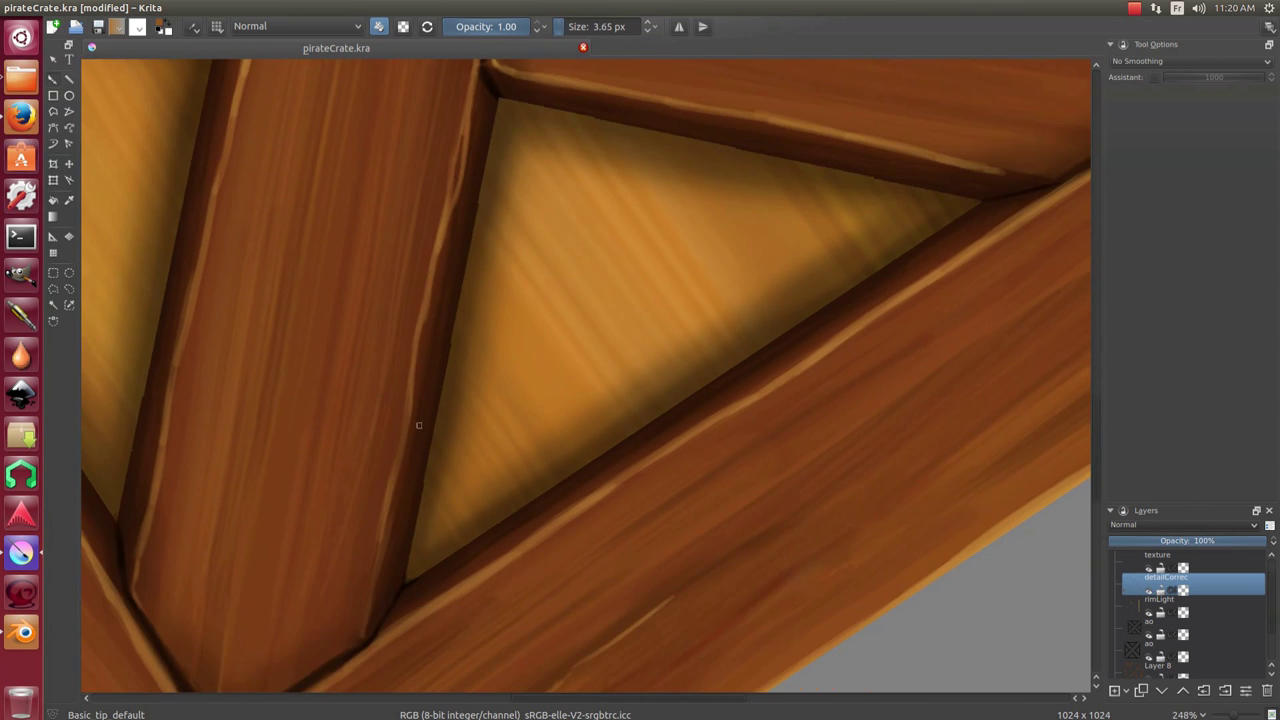
pyautogui.scroll(3, 419, 425)
pyautogui.scroll(3, 500, 370)
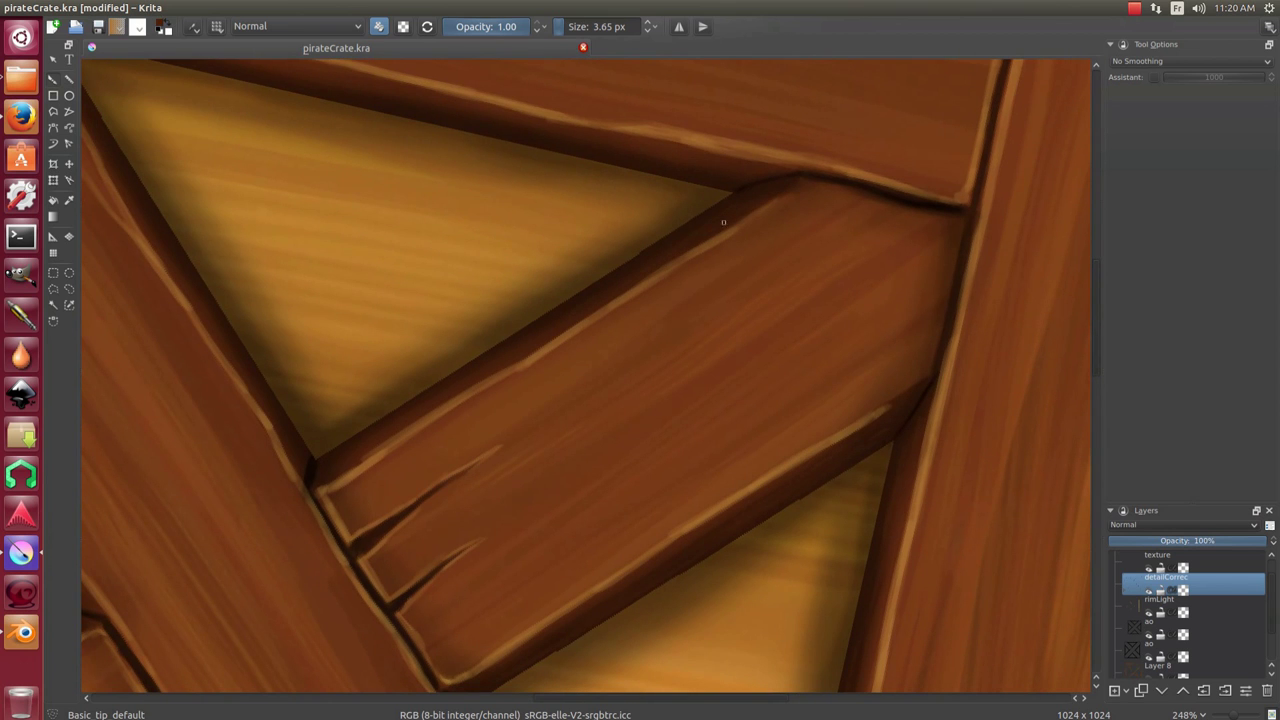
pyautogui.press(']')
pyautogui.moveTo(339, 469); pyautogui.dragTo(502, 357)
# Rotate the view to the triangle above the board.
pyautogui.moveTo(562, 327)
pyautogui.mouseDown()
pyautogui.moveTo(799, 290)
pyautogui.moveTo(654, 326)
pyautogui.mouseUp()
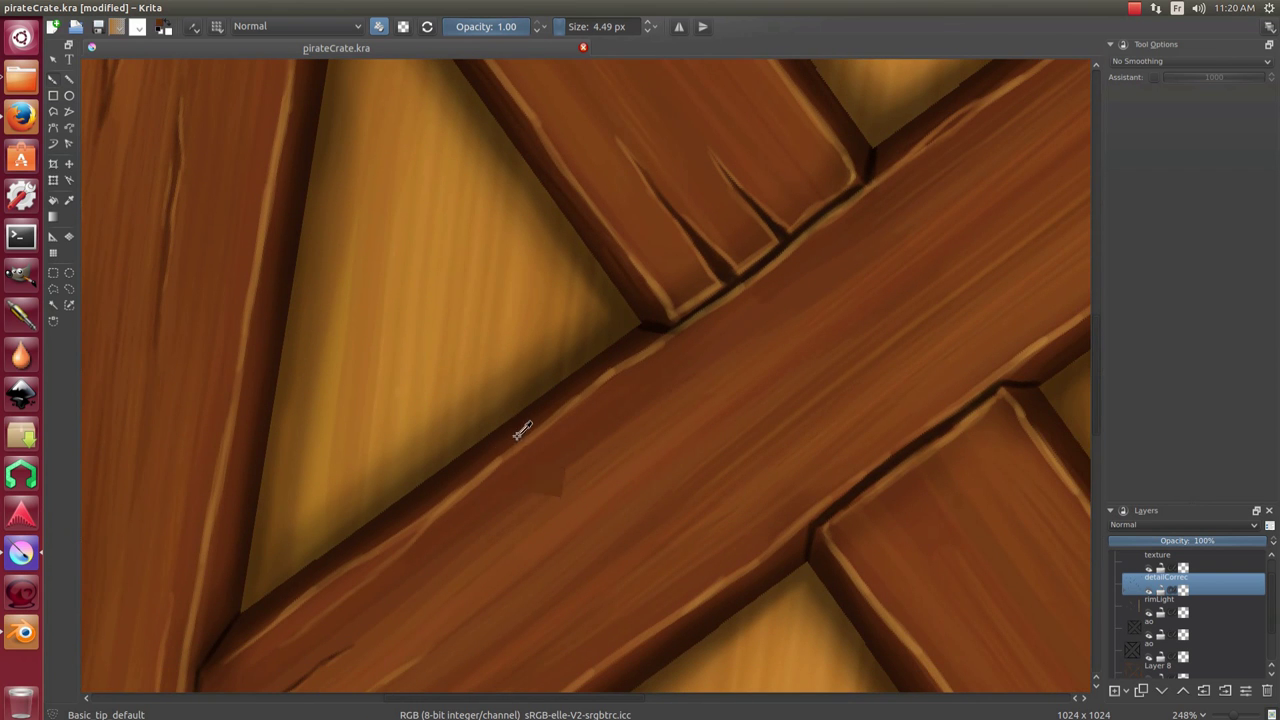
pyautogui.scroll(-3, 591, 365)
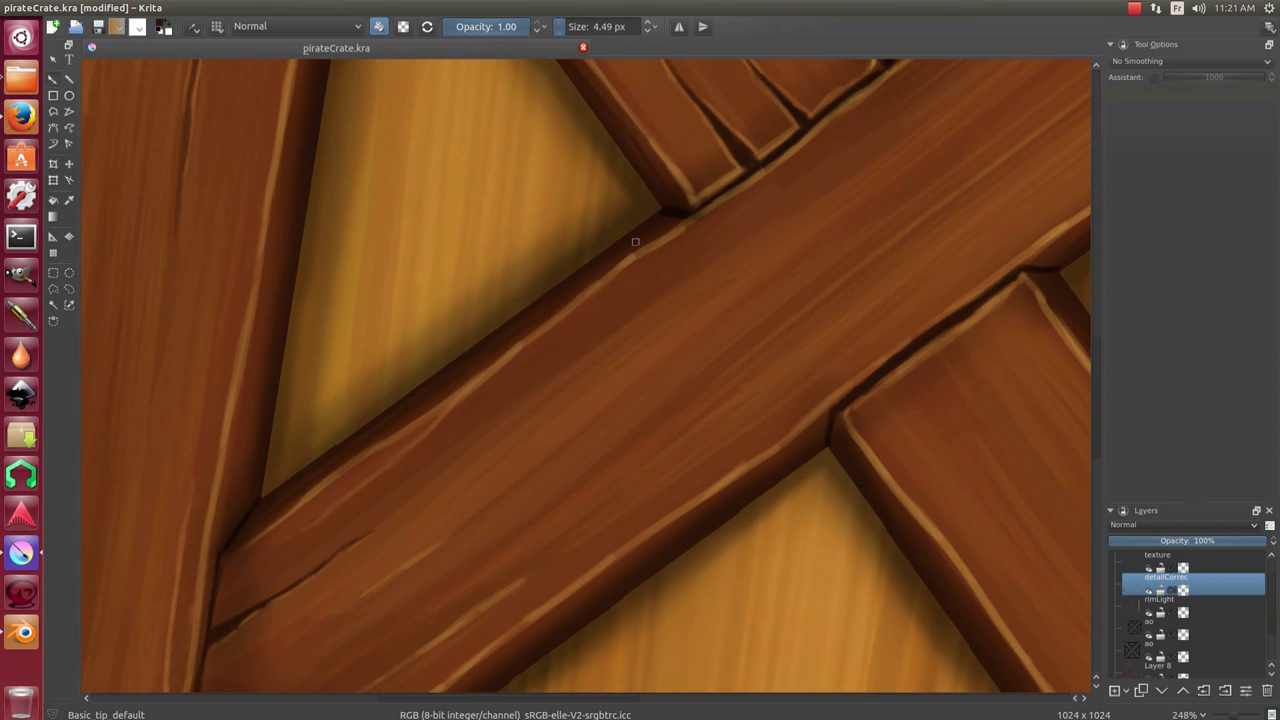
pyautogui.moveTo(635, 241); pyautogui.dragTo(822, 236)
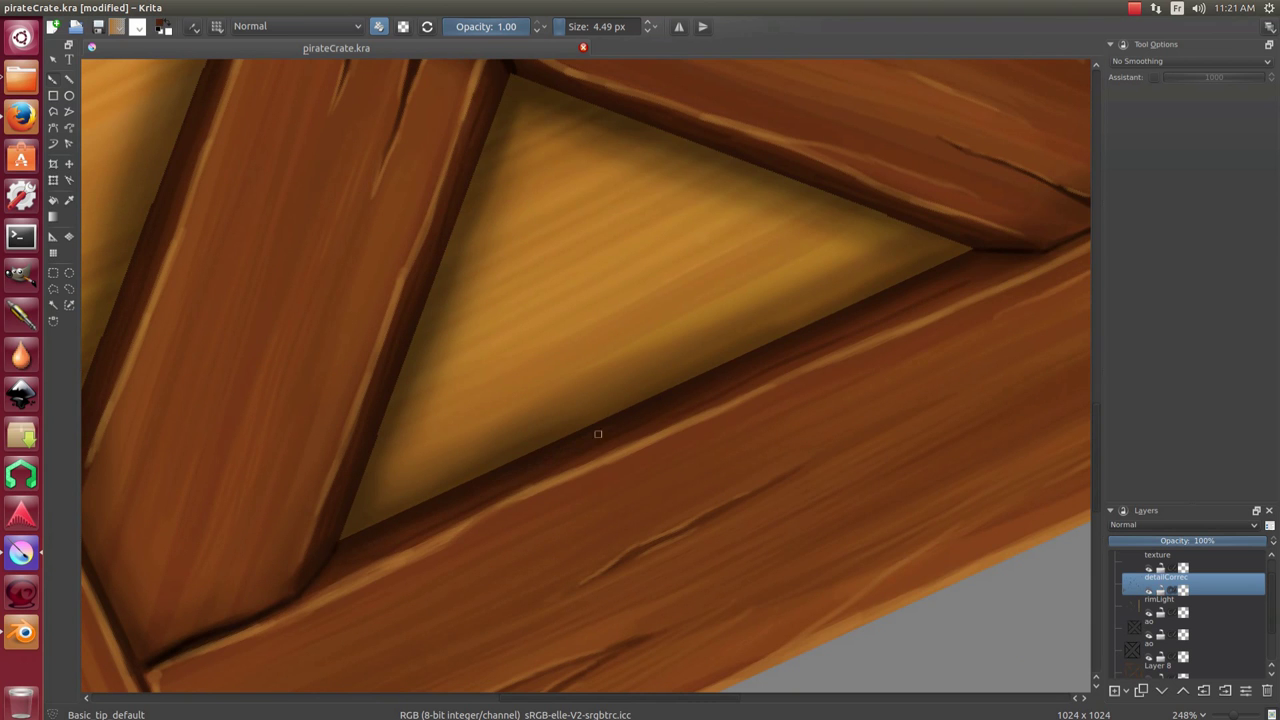
# Enlarge the brush slightly and rotate and zoom the canvas onto a triangular gap.
pyautogui.scroll(-3, 900, 300)
pyautogui.press(']')
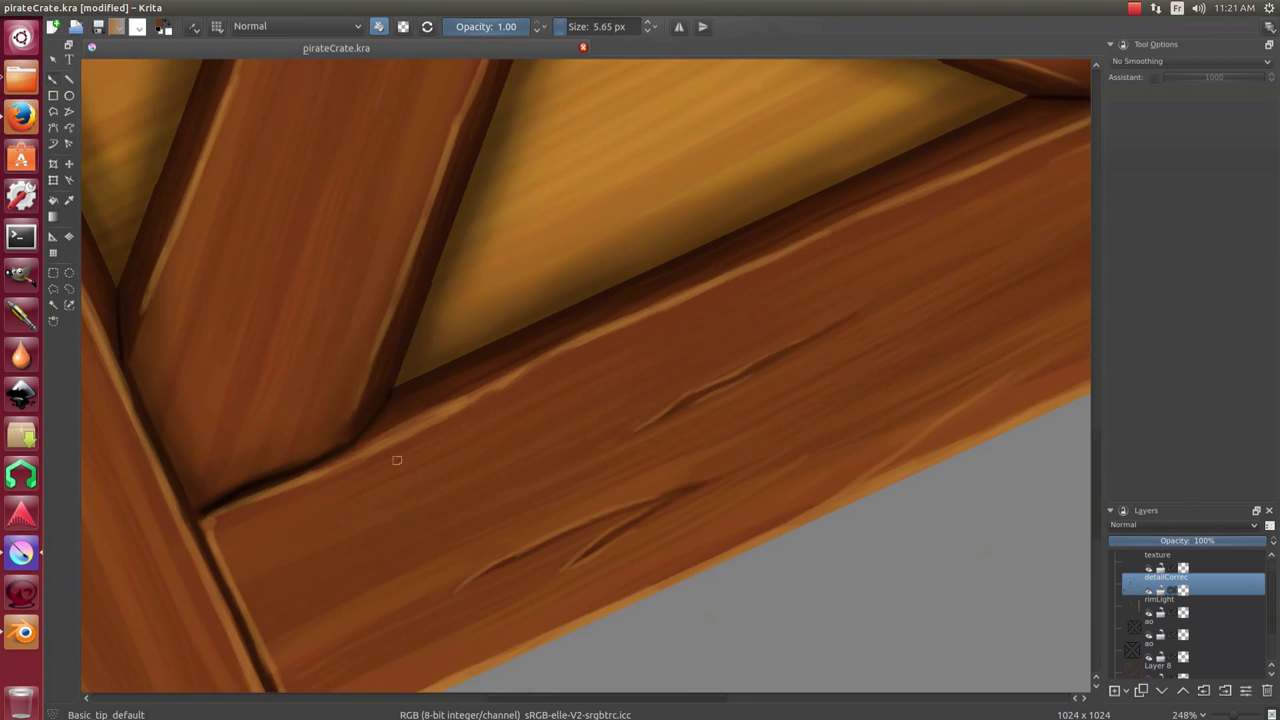
pyautogui.scroll(-3, 384, 453)
pyautogui.moveTo(384, 453); pyautogui.dragTo(772, 390)
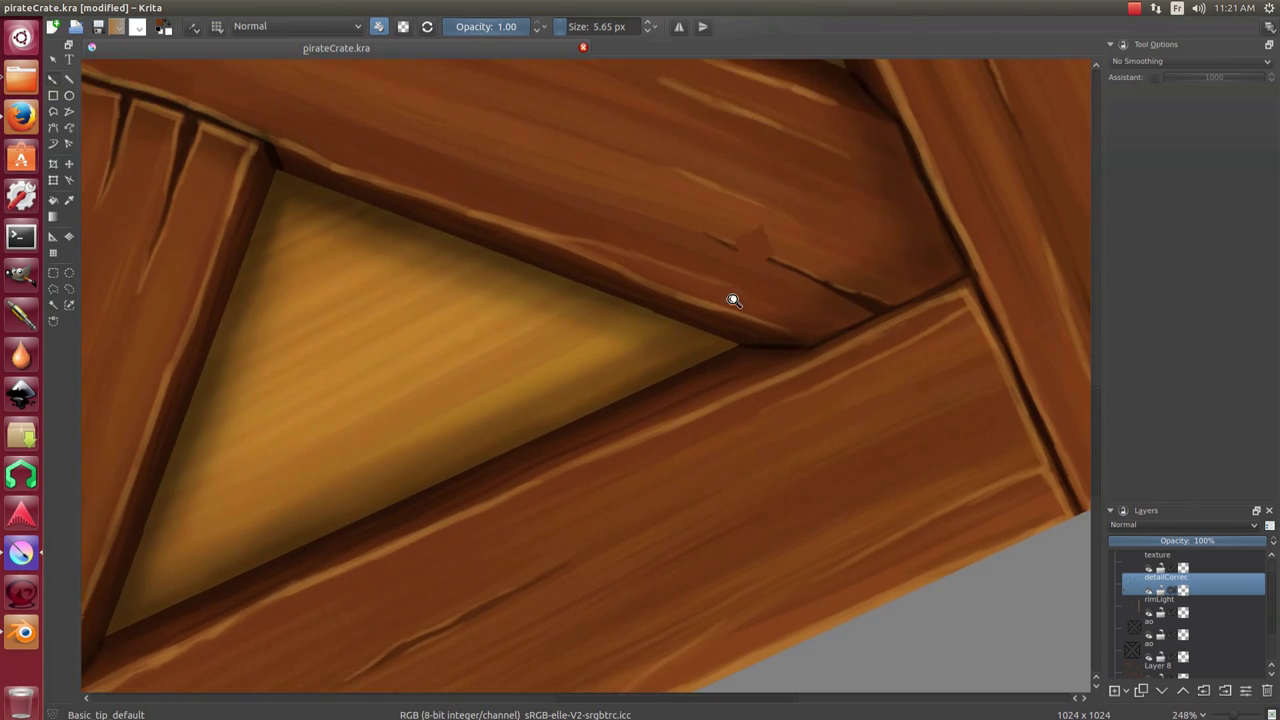
pyautogui.scroll(3, 772, 390)
pyautogui.moveTo(414, 451); pyautogui.dragTo(289, 486)
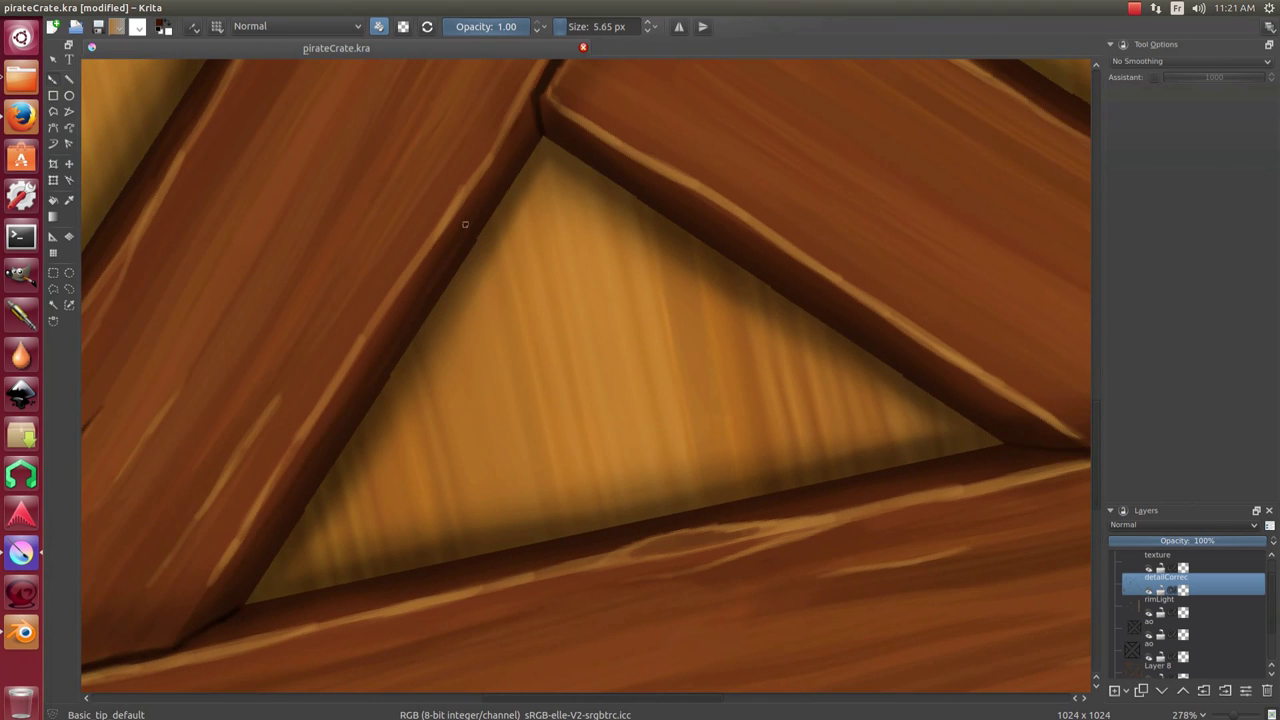
pyautogui.moveTo(330, 409); pyautogui.dragTo(394, 363)
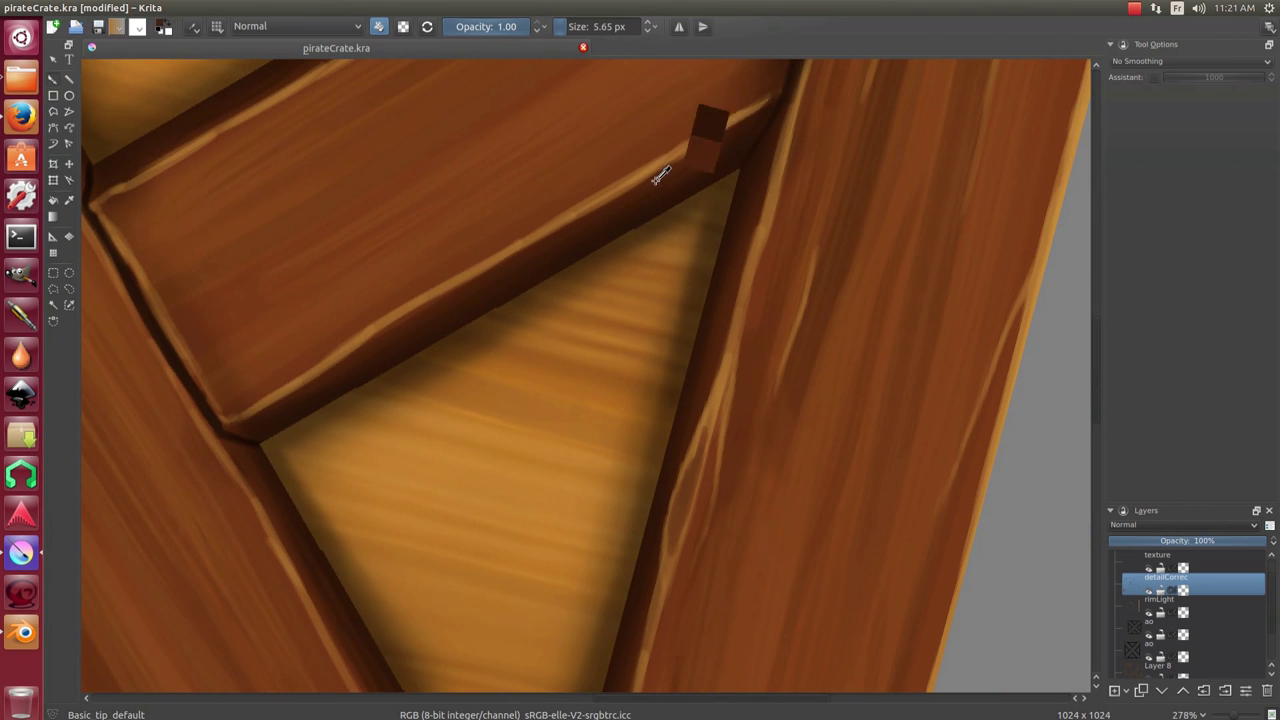
pyautogui.moveTo(645, 205)
pyautogui.mouseDown()
pyautogui.moveTo(629, 251)
pyautogui.moveTo(523, 209)
pyautogui.moveTo(565, 270)
pyautogui.mouseUp()
pyautogui.moveTo(489, 318); pyautogui.dragTo(168, 468)
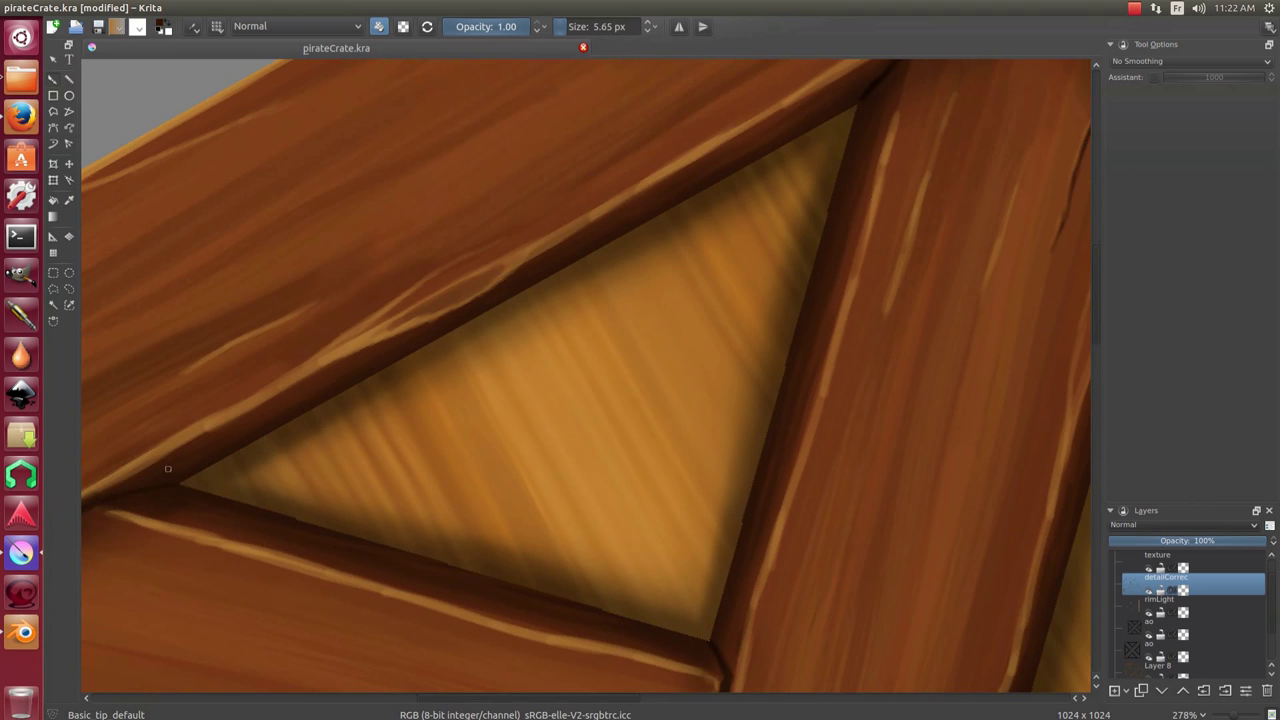
pyautogui.scroll(-4, 457, 314)
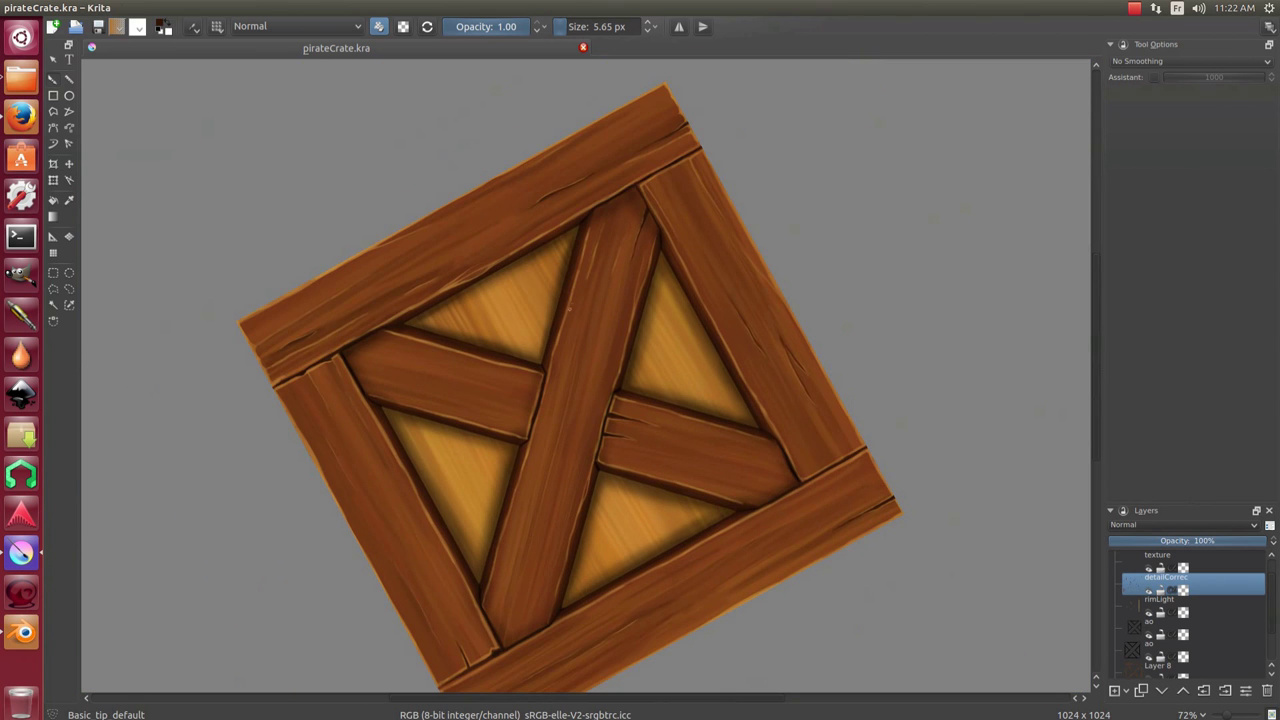
pyautogui.moveTo(559, 295)
pyautogui.mouseDown()
pyautogui.moveTo(455, 241)
pyautogui.moveTo(226, 358)
pyautogui.mouseUp()
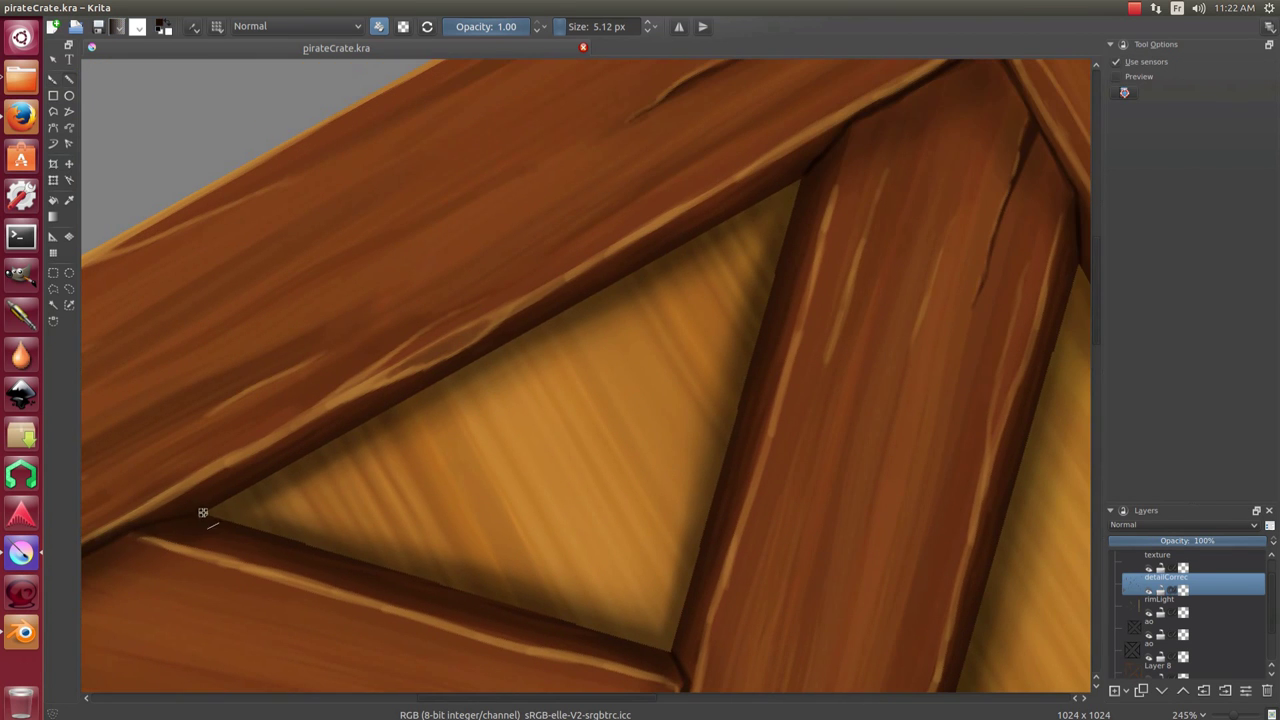
# Draw straight dark lines along the plank edges, undoing one stray short stroke.
pyautogui.moveTo(206, 517); pyautogui.dragTo(803, 177)
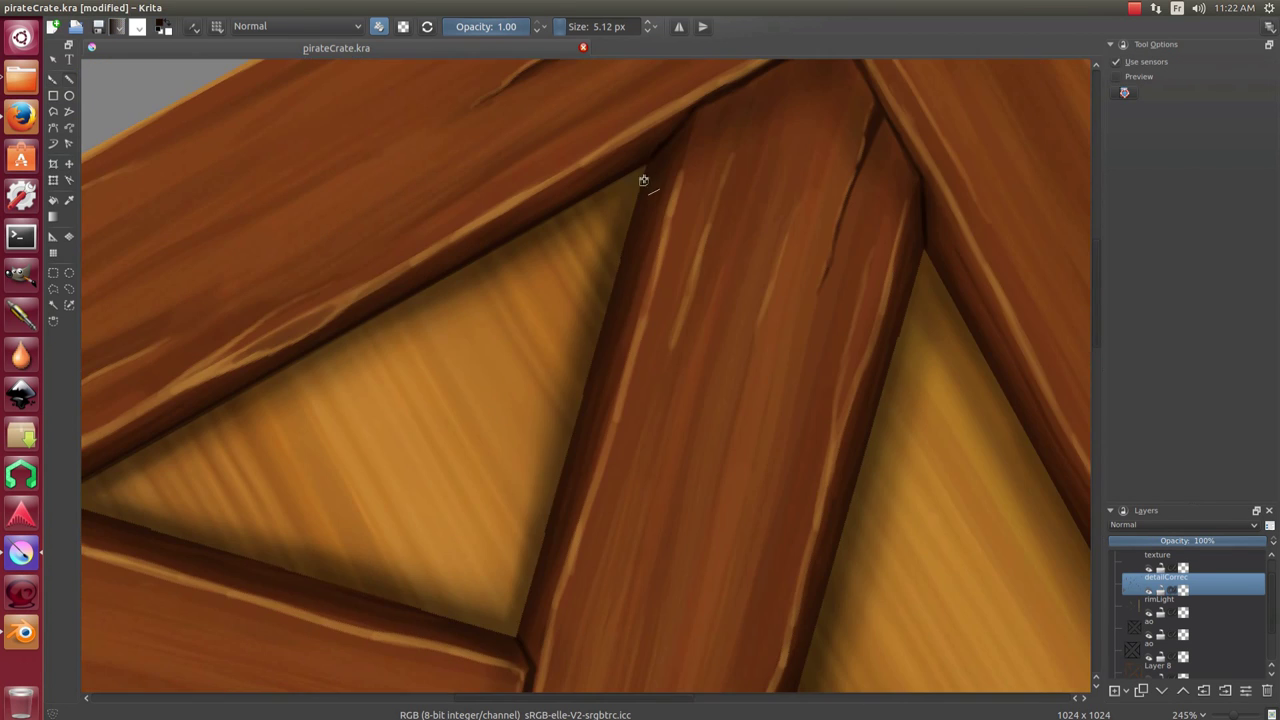
pyautogui.moveTo(643, 180); pyautogui.dragTo(515, 632)
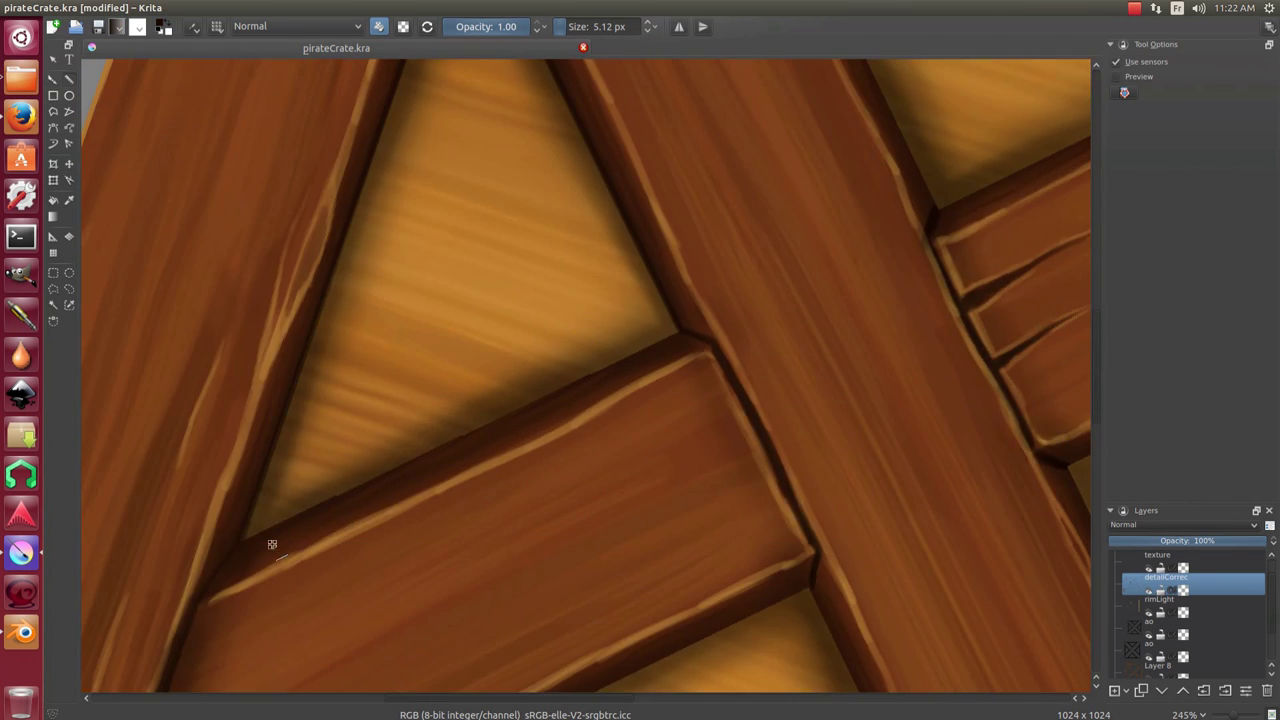
pyautogui.moveTo(577, 331)
pyautogui.mouseDown()
pyautogui.moveTo(701, 320)
pyautogui.moveTo(240, 543)
pyautogui.mouseUp()
pyautogui.hotkey('ctrl', 'z')
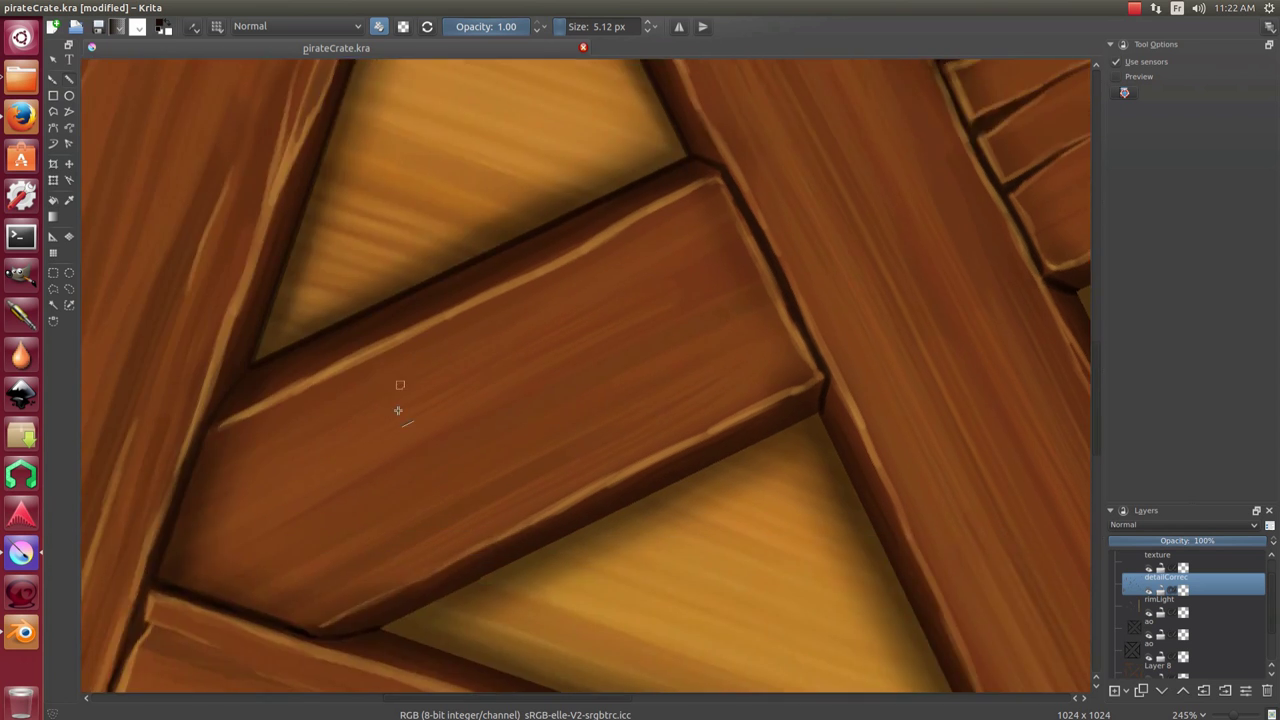
pyautogui.moveTo(327, 509); pyautogui.dragTo(471, 286)
# Darken the next triangle's bottom, diagonal and top edges and the adjoining plank edge.
pyautogui.moveTo(450, 156)
pyautogui.mouseDown()
pyautogui.moveTo(395, 572)
pyautogui.moveTo(865, 212)
pyautogui.moveTo(518, 165)
pyautogui.mouseUp()
pyautogui.moveTo(737, 386)
pyautogui.mouseDown()
pyautogui.moveTo(400, 480)
pyautogui.moveTo(785, 533)
pyautogui.mouseUp()
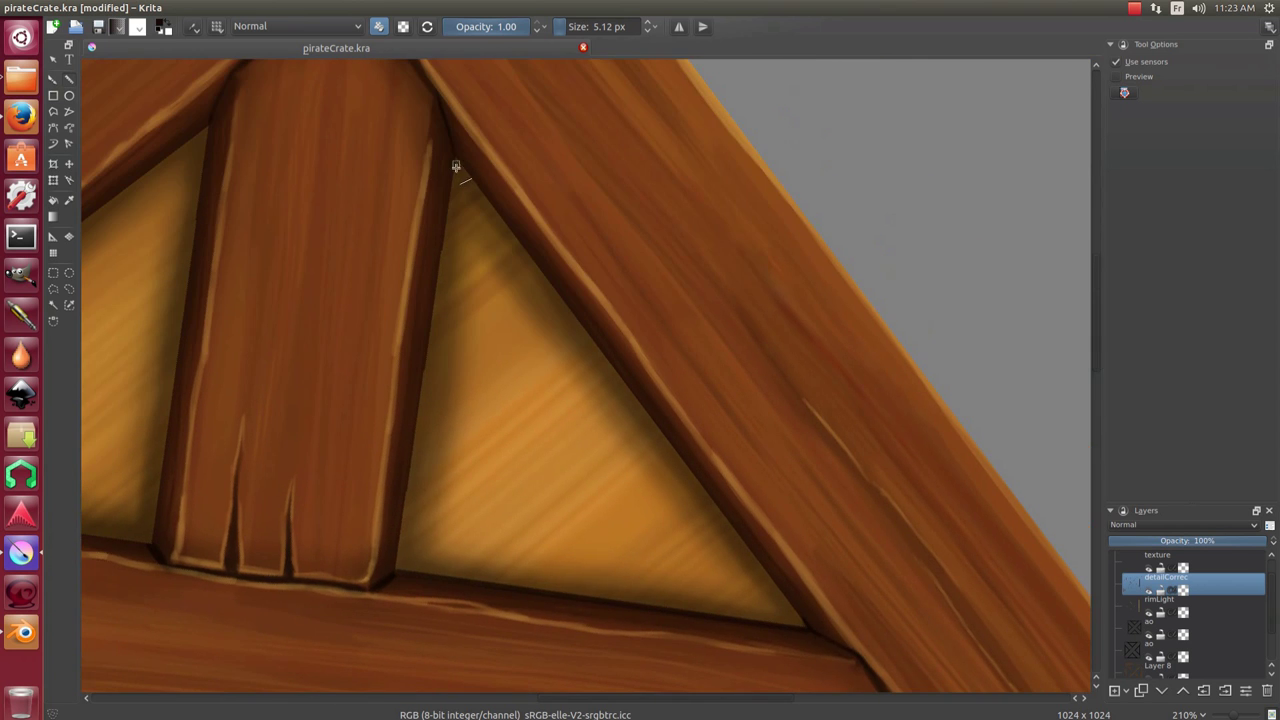
pyautogui.moveTo(451, 171); pyautogui.dragTo(394, 571)
pyautogui.moveTo(303, 543)
pyautogui.mouseDown()
pyautogui.moveTo(672, 162)
pyautogui.moveTo(646, 211)
pyautogui.moveTo(643, 137)
pyautogui.moveTo(333, 427)
pyautogui.moveTo(846, 280)
pyautogui.mouseUp()
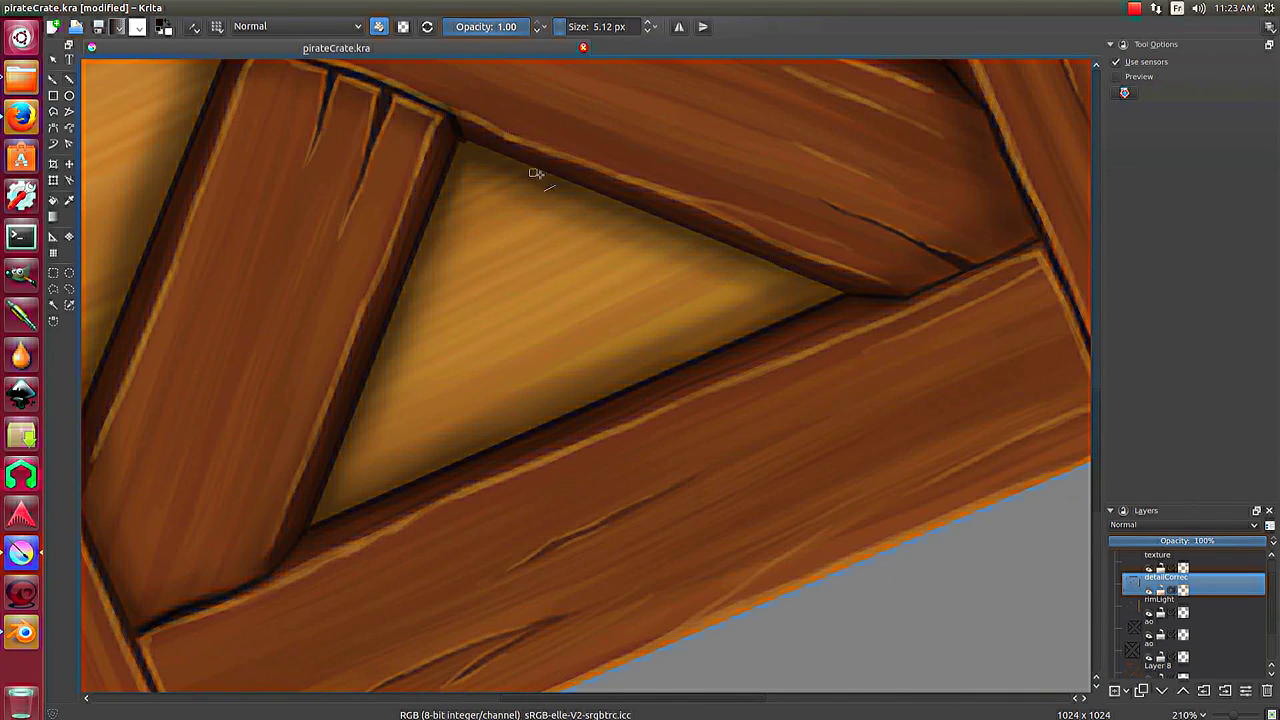
pyautogui.moveTo(466, 145)
pyautogui.mouseDown()
pyautogui.moveTo(846, 291)
pyautogui.moveTo(775, 275)
pyautogui.mouseUp()
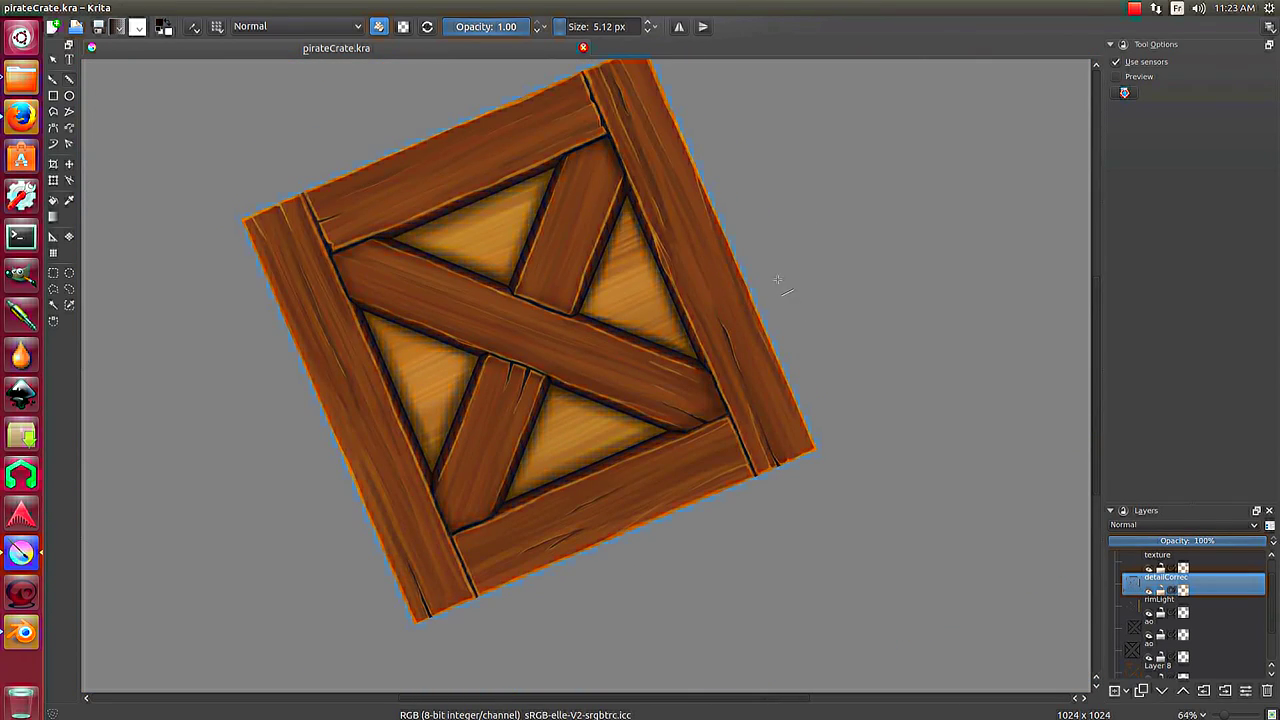
pyautogui.moveTo(697, 322); pyautogui.dragTo(692, 346)
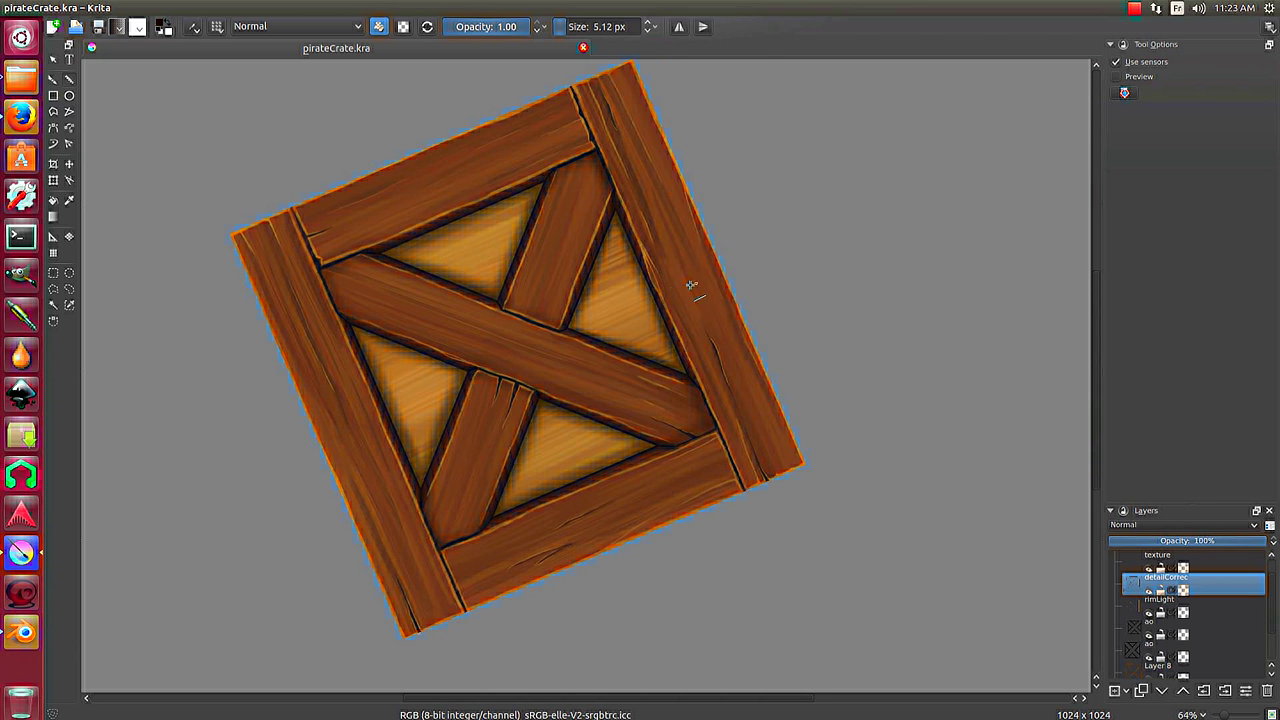
pyautogui.moveTo(606, 293); pyautogui.dragTo(571, 349)
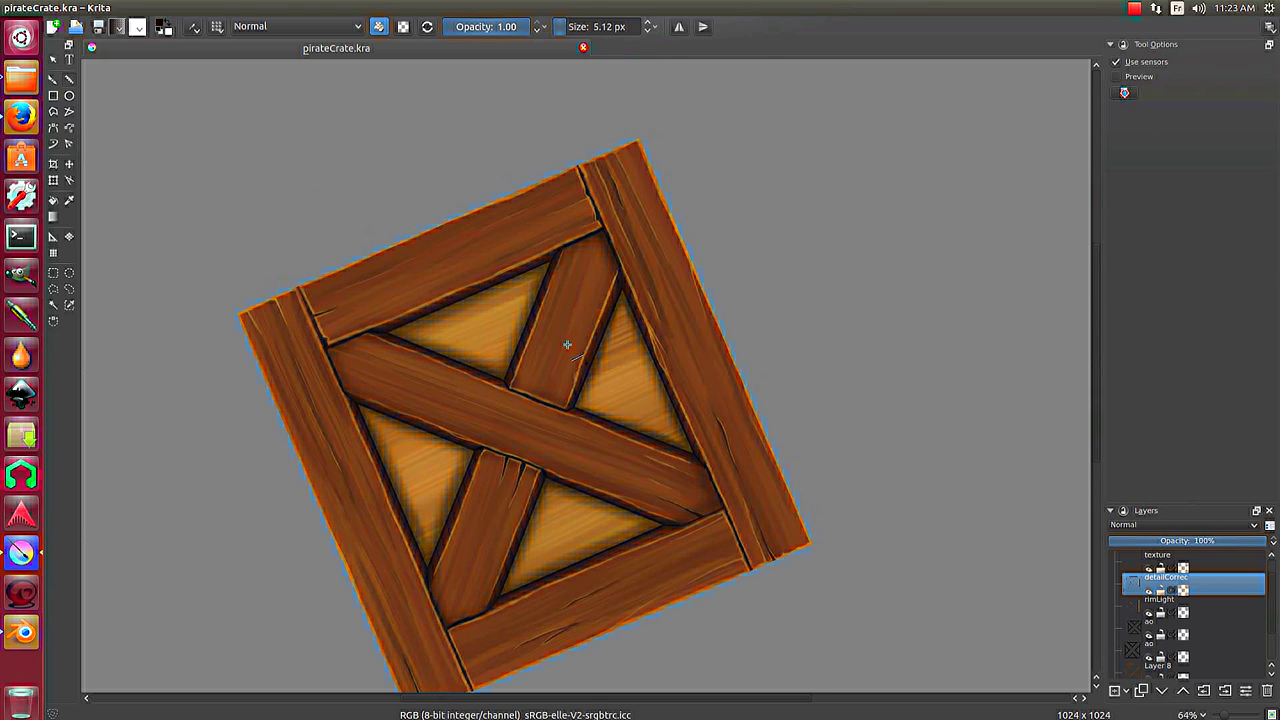
# Export the painting over pirateCrate.png, confirm the overwrite, and bring up Blender's image options.
pyautogui.click(55, 8)
pyautogui.click(90, 126)
pyautogui.click(671, 438)
pyautogui.click(650, 419)
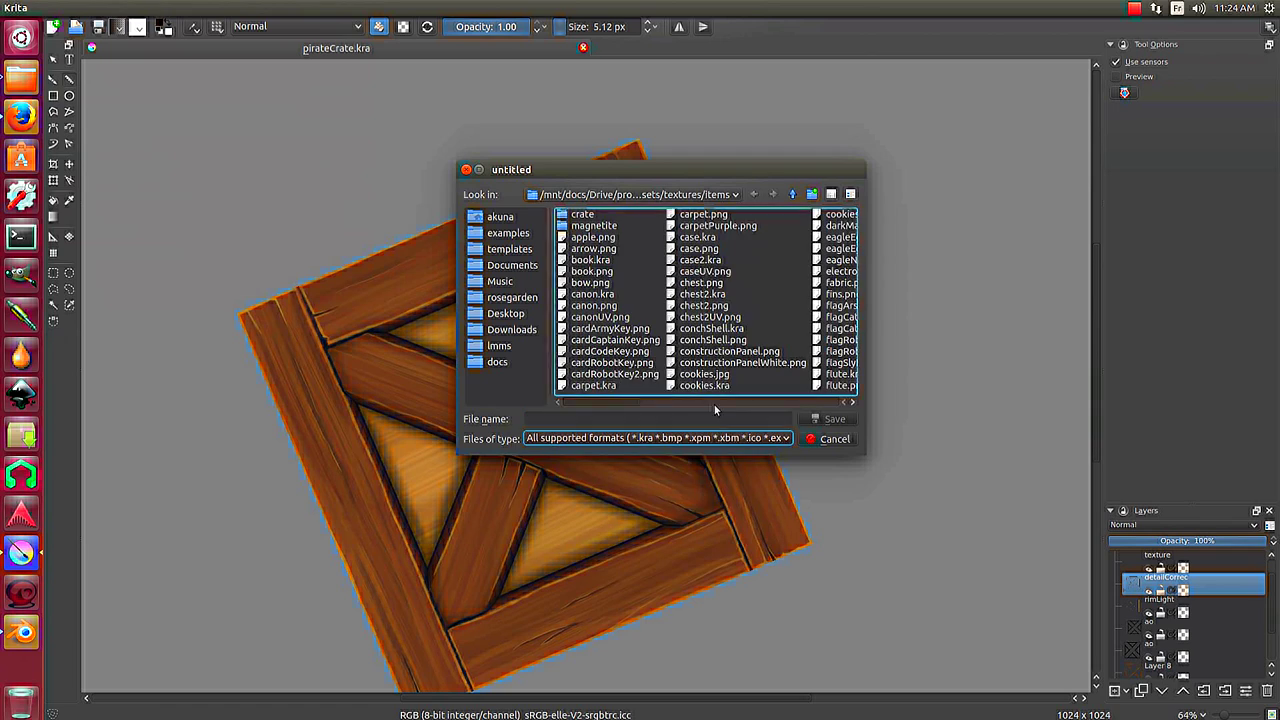
pyautogui.click(719, 402)
pyautogui.doubleClick(727, 317)
pyautogui.press('Return')
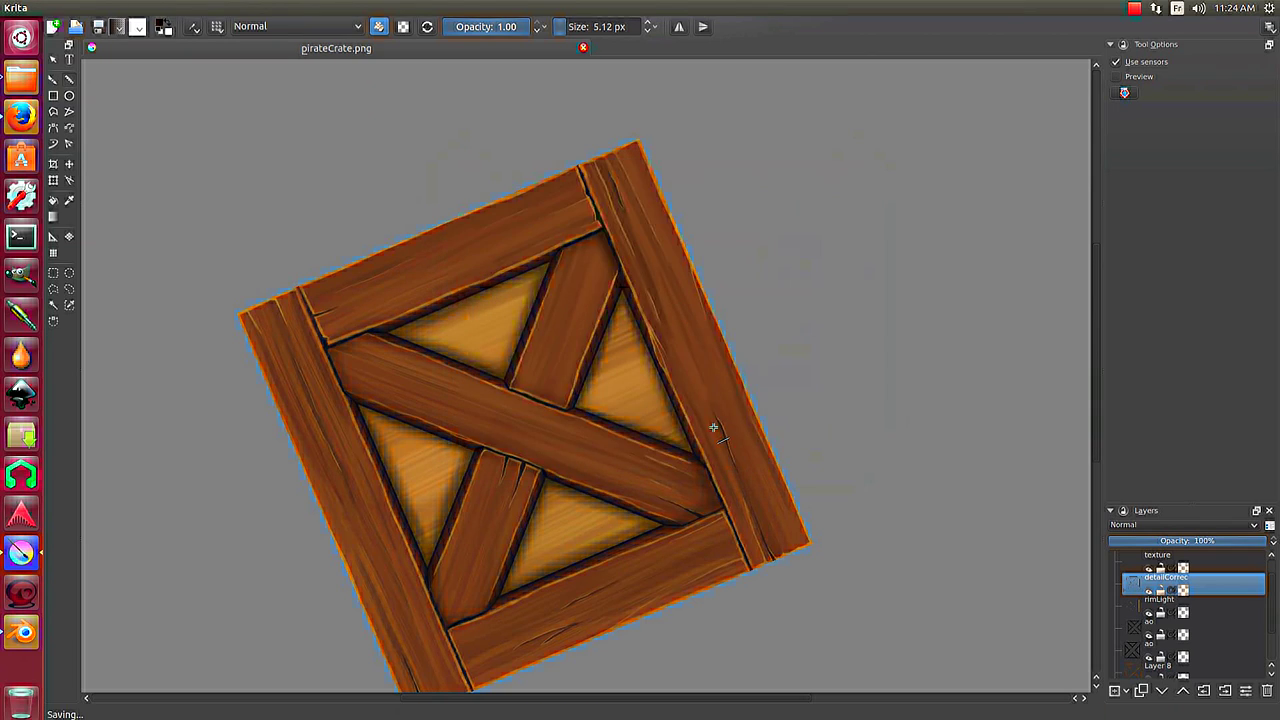
pyautogui.click(21, 632)
pyautogui.click(772, 652)
# Reload the crate texture in Blender, inspect it from a near-front view, then return to Krita.
pyautogui.click(786, 601)
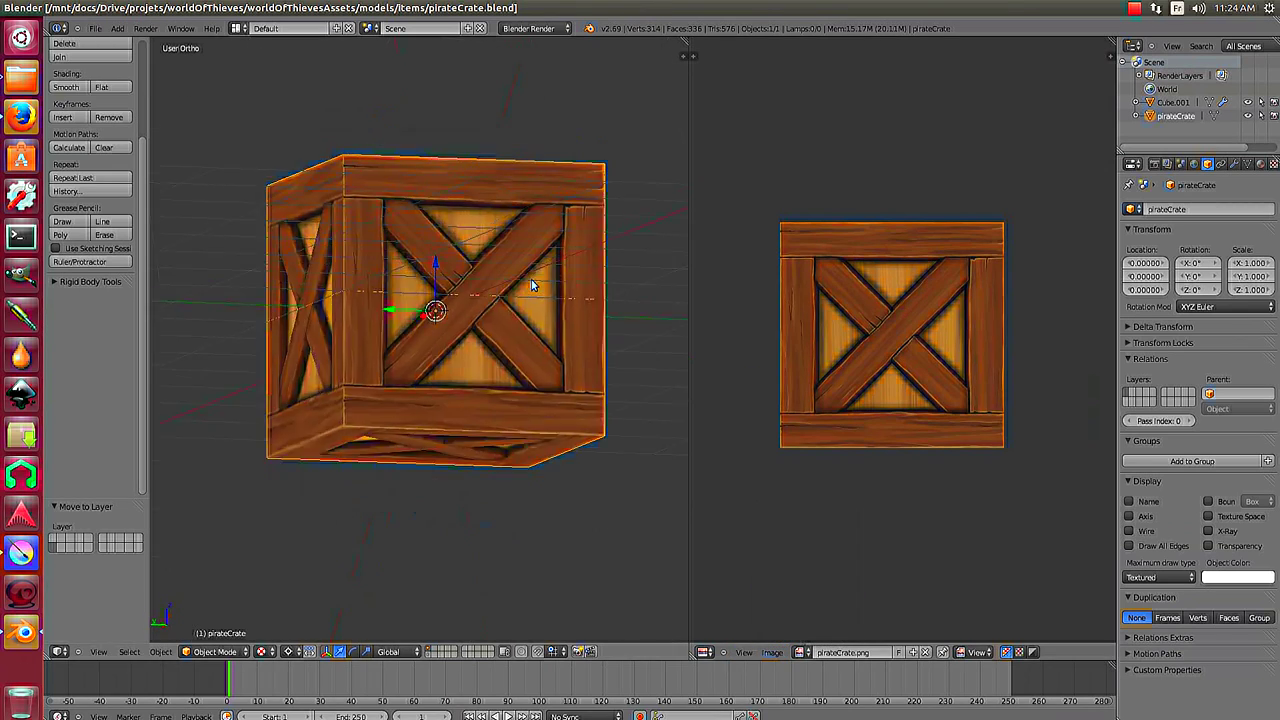
pyautogui.scroll(5, 431, 407)
pyautogui.scroll(3, 423, 403)
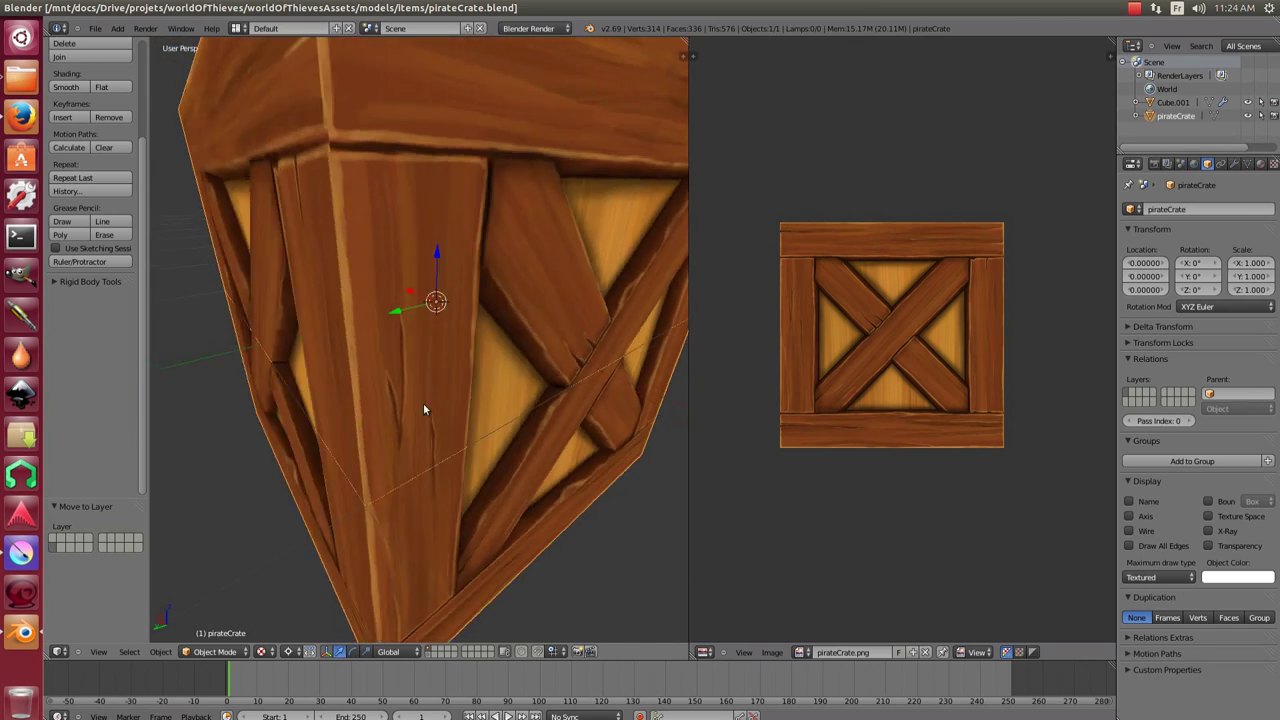
pyautogui.scroll(-5, 580, 400)
pyautogui.moveTo(580, 400)
pyautogui.mouseDown()
pyautogui.moveTo(594, 429)
pyautogui.moveTo(520, 449)
pyautogui.moveTo(389, 366)
pyautogui.moveTo(530, 333)
pyautogui.moveTo(511, 354)
pyautogui.moveTo(385, 392)
pyautogui.mouseUp()
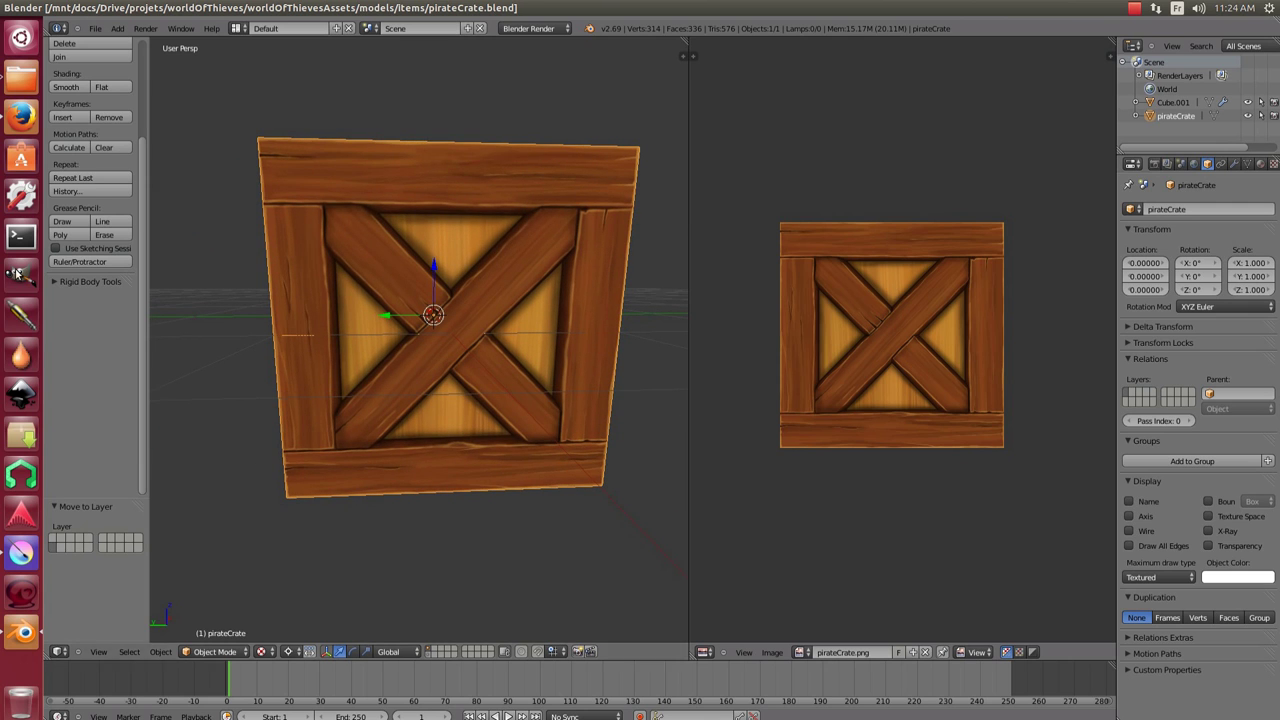
pyautogui.hotkey('alt', 'Tab')
# Add a pirateSign layer, reset the view, and enable horizontal mirror painting with a larger brush.
pyautogui.press('Insert')
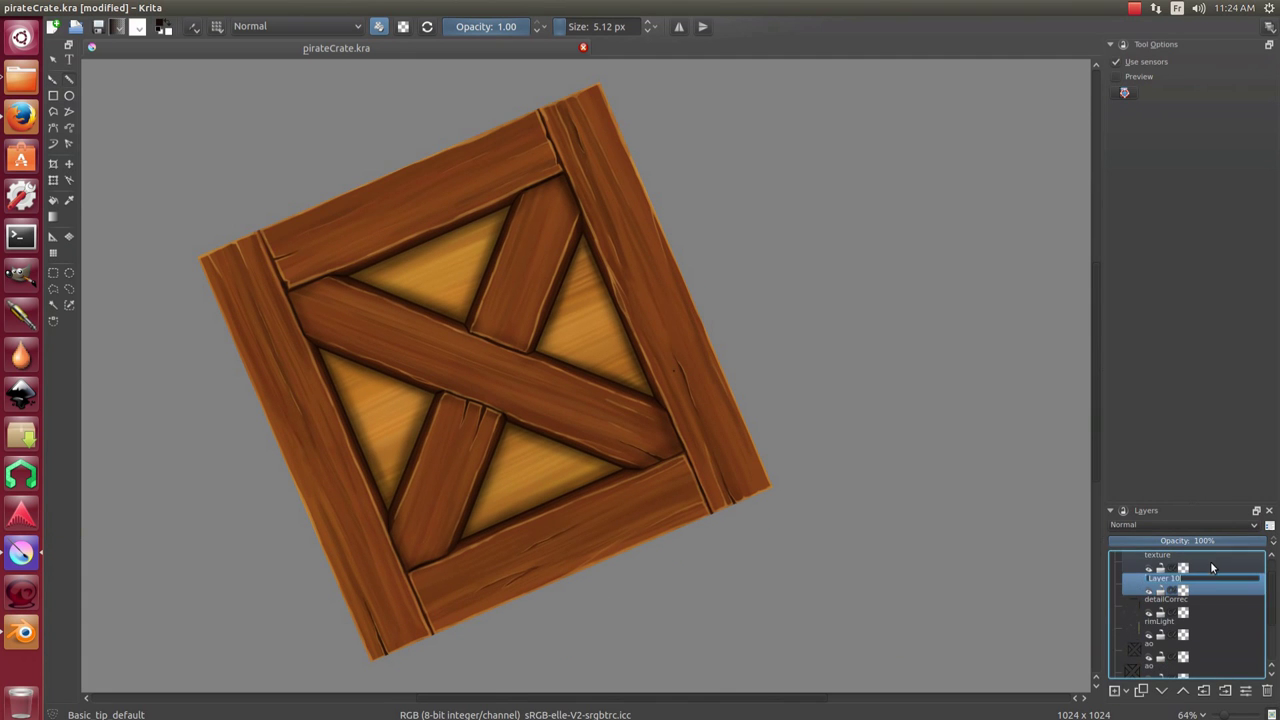
pyautogui.write('pirateSign')
pyautogui.press('Return')
pyautogui.press('5')
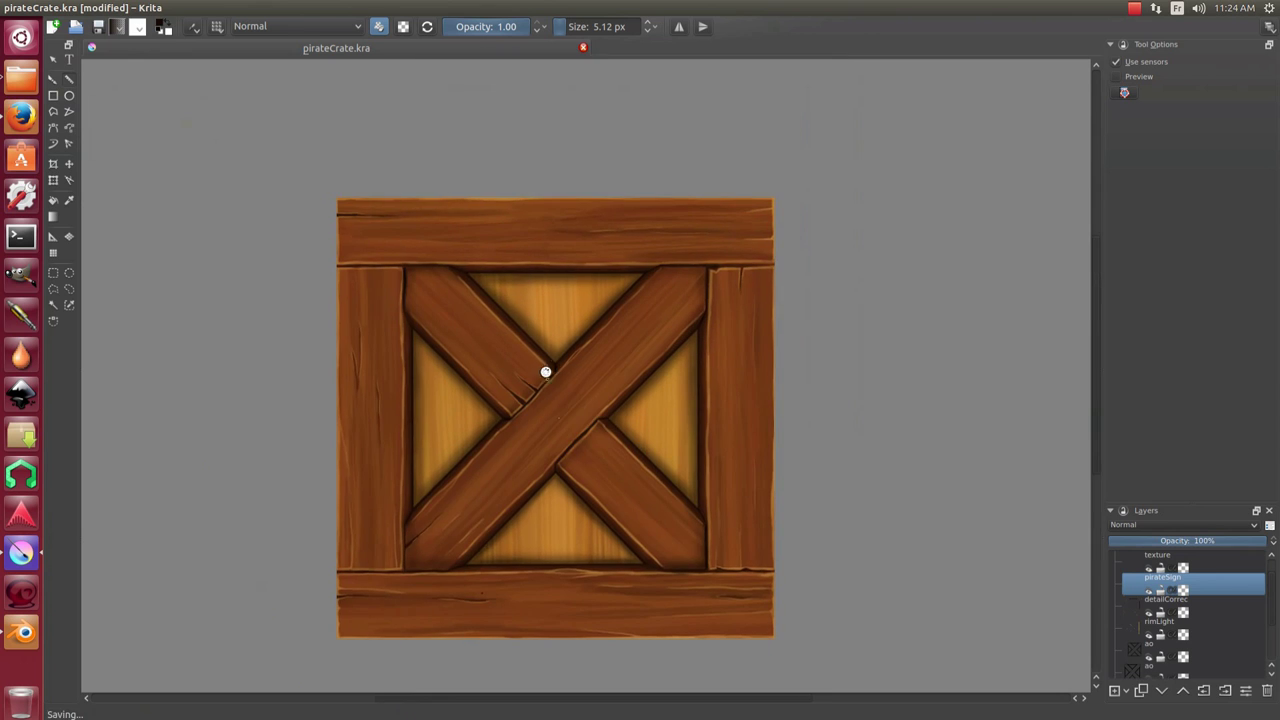
pyautogui.press('m')
pyautogui.rightClick(497, 350)
pyautogui.click(537, 287)
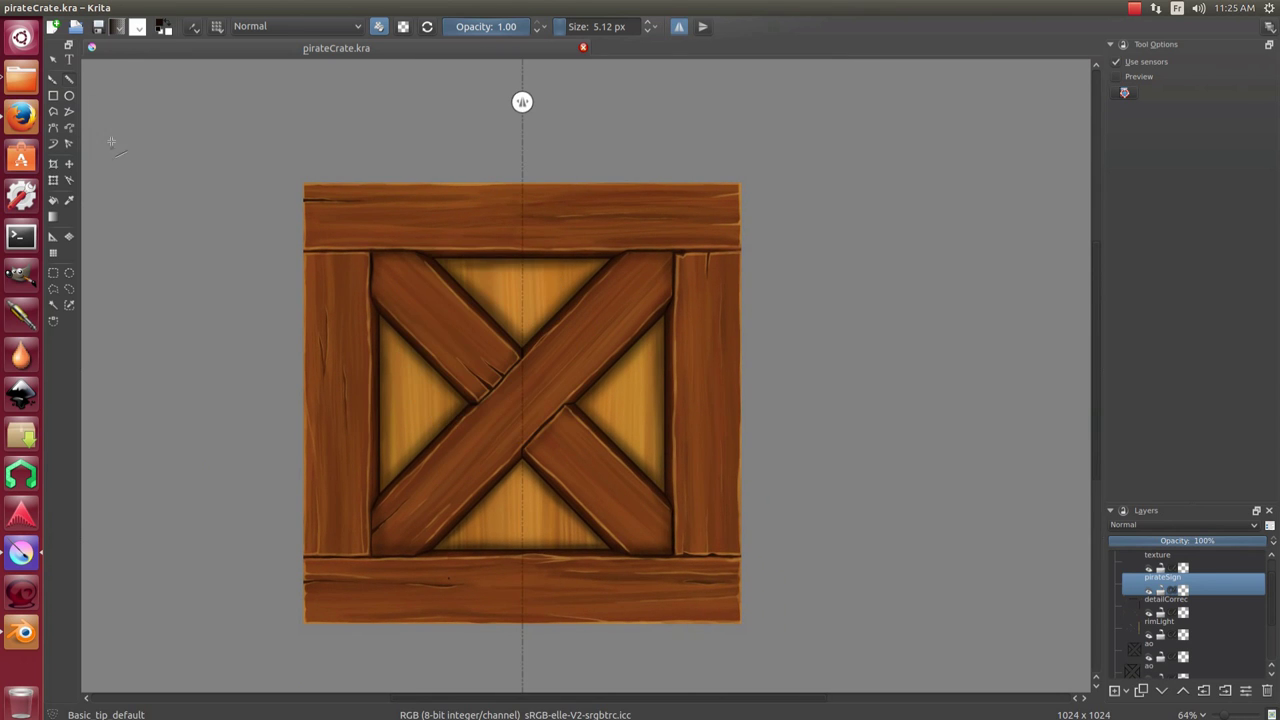
# Paint the white anchor's central shank, mirrored curved arms and symmetrical arm tips.
pyautogui.scroll(2, 574, 455)
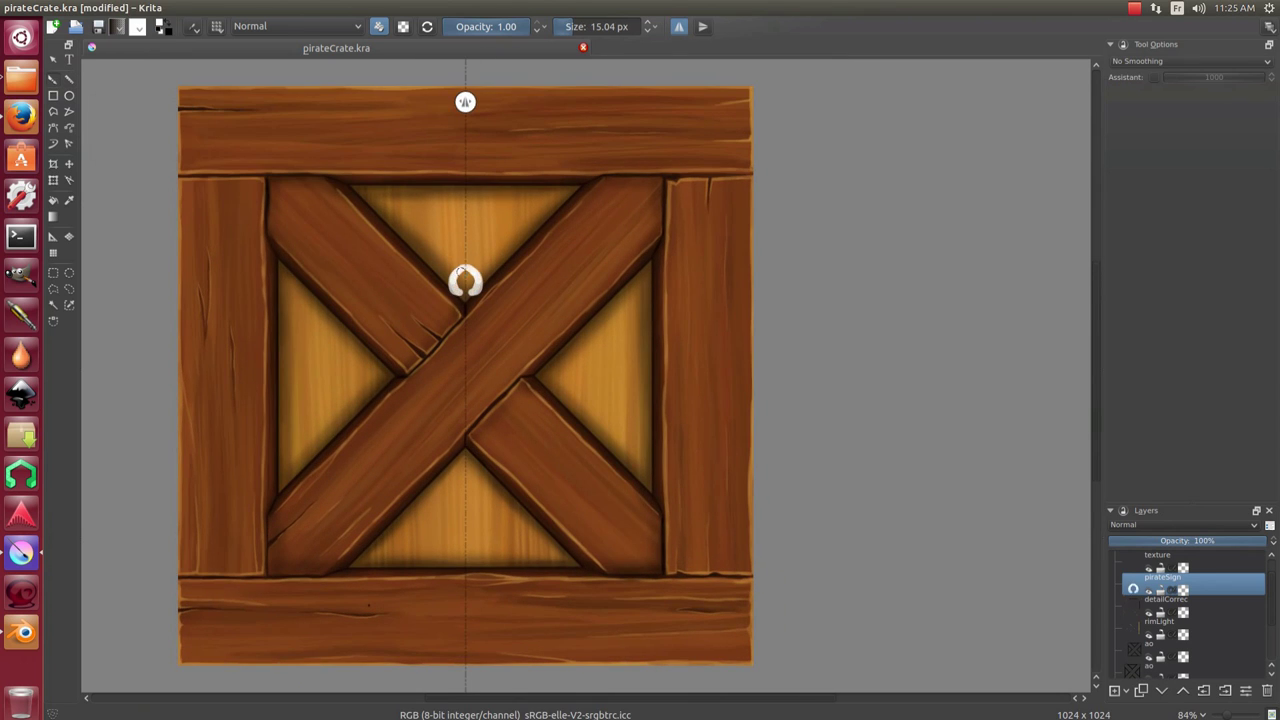
pyautogui.scroll(2, 455, 285)
pyautogui.moveTo(457, 245); pyautogui.dragTo(457, 308)
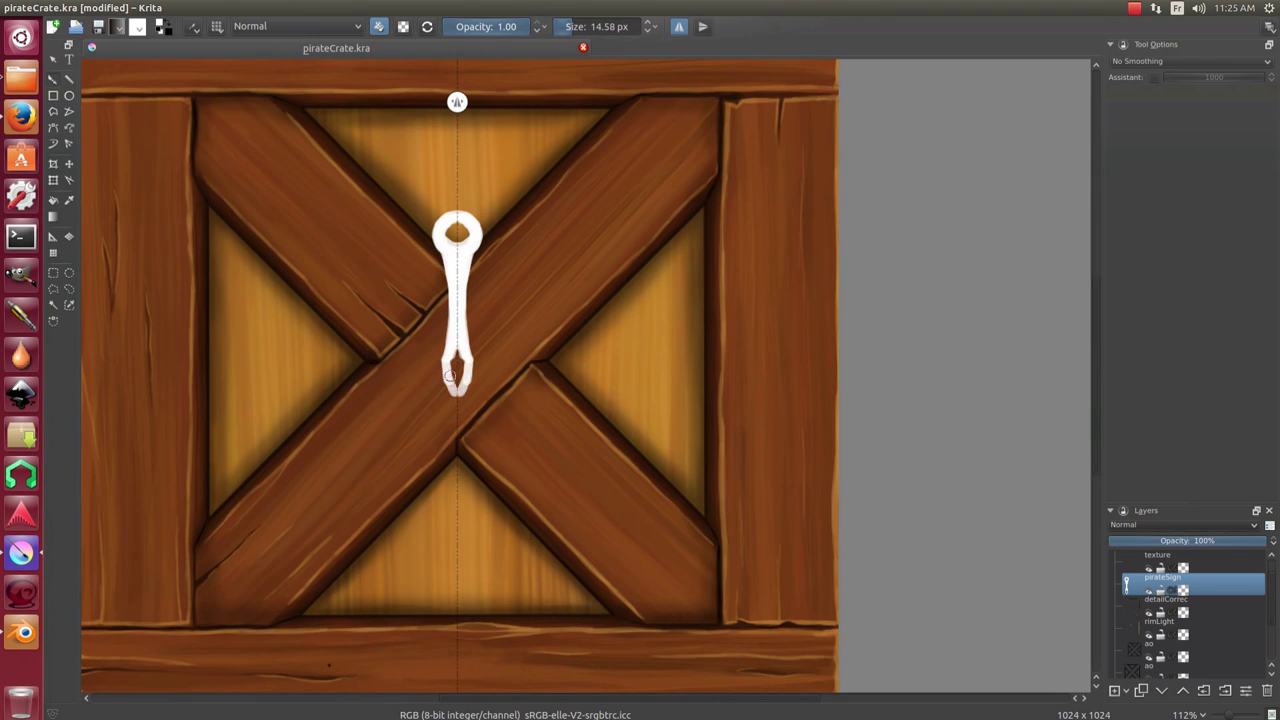
pyautogui.moveTo(384, 330); pyautogui.dragTo(452, 390)
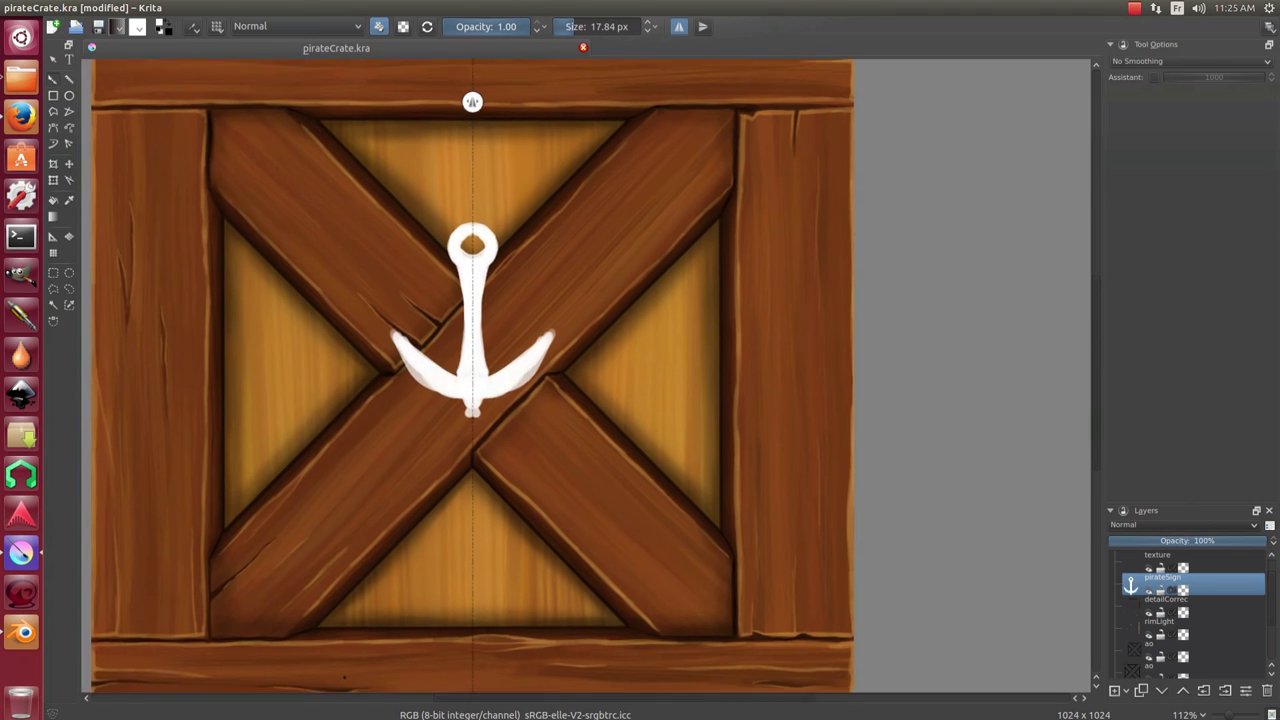
pyautogui.moveTo(374, 336); pyautogui.dragTo(390, 348)
pyautogui.scroll(-3, 409, 340)
pyautogui.scroll(5, 523, 331)
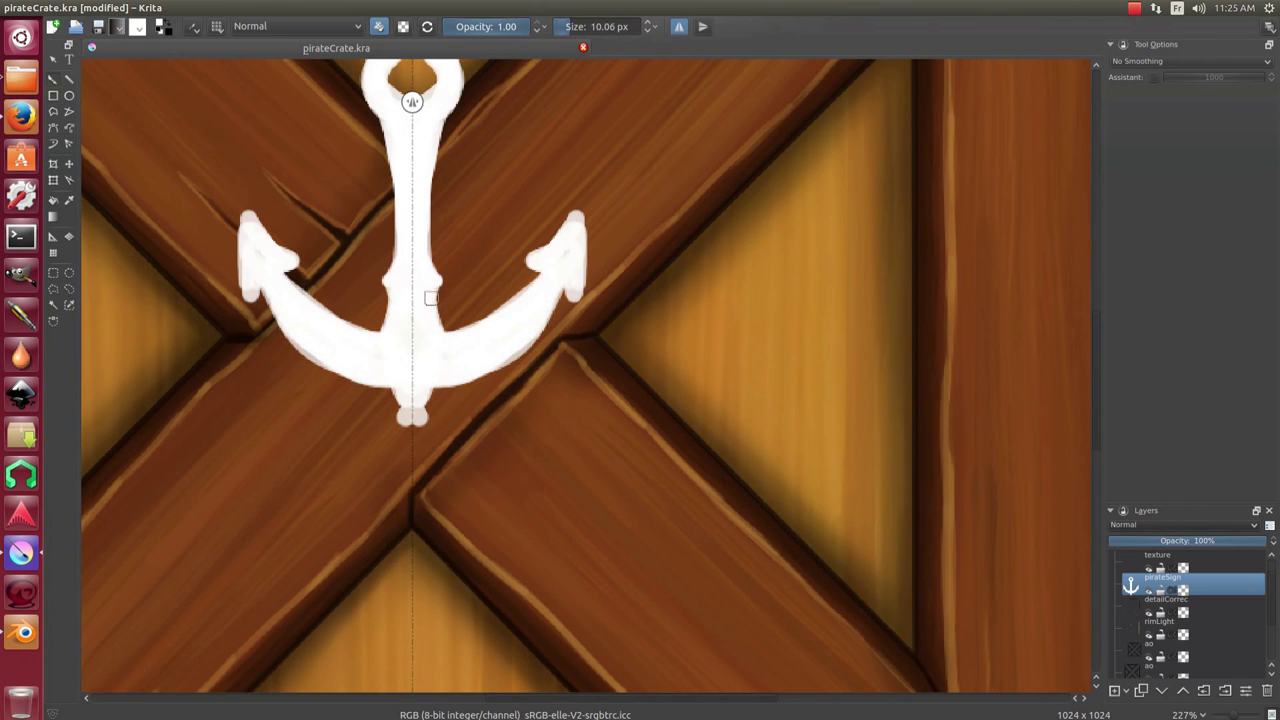
pyautogui.moveTo(563, 246); pyautogui.dragTo(576, 212)
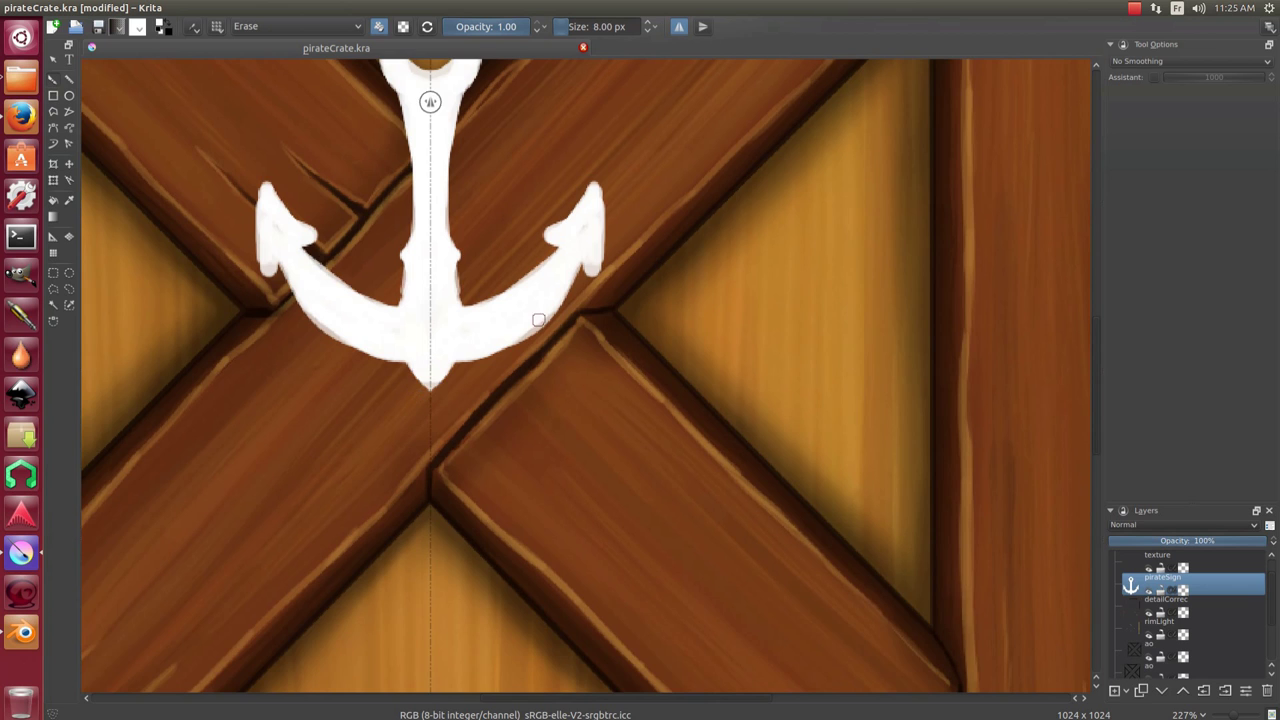
# With a smaller brush, erase the anchor ring hole into a clean rounded shape.
pyautogui.moveTo(538, 320); pyautogui.dragTo(528, 282)
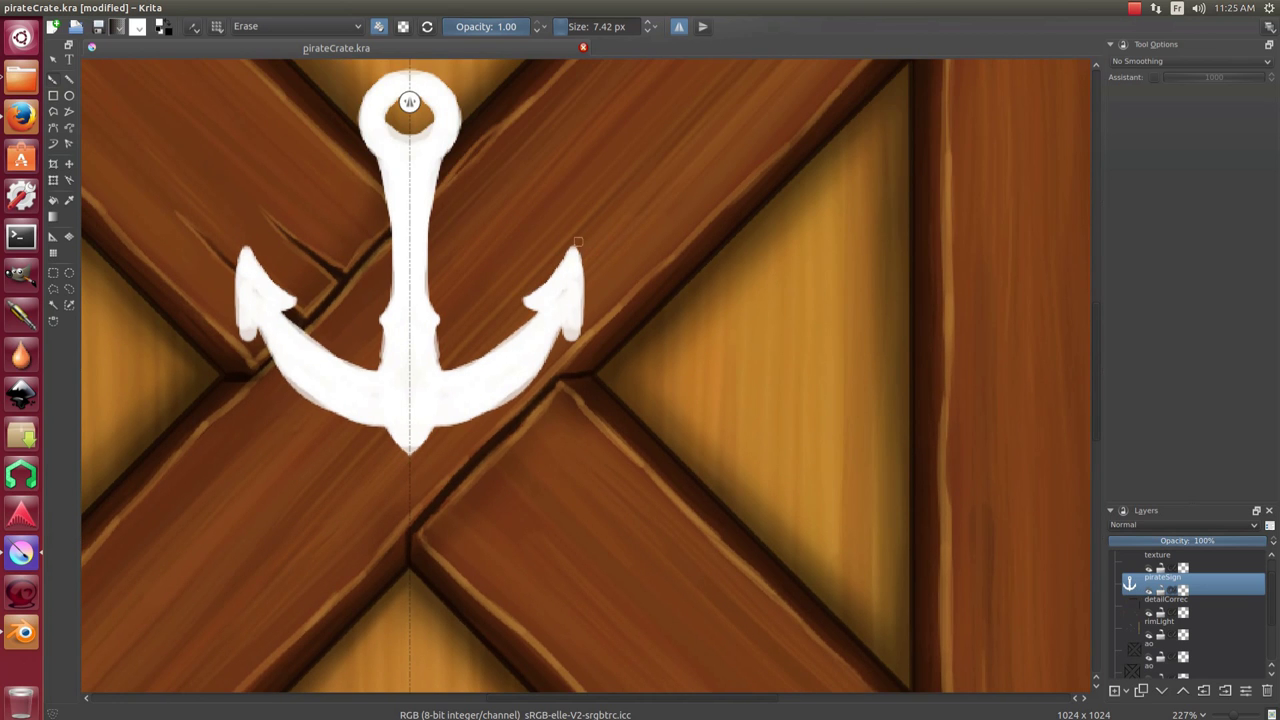
pyautogui.moveTo(565, 341); pyautogui.dragTo(482, 341)
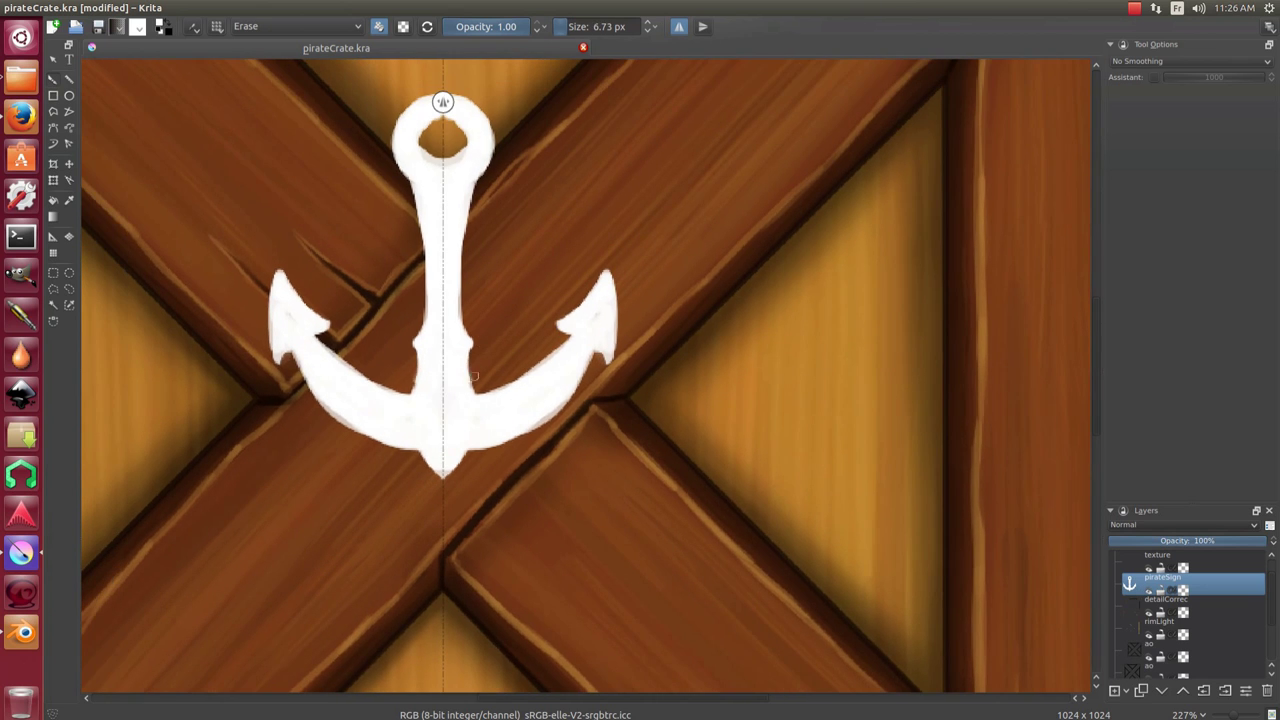
pyautogui.moveTo(476, 388); pyautogui.dragTo(480, 273)
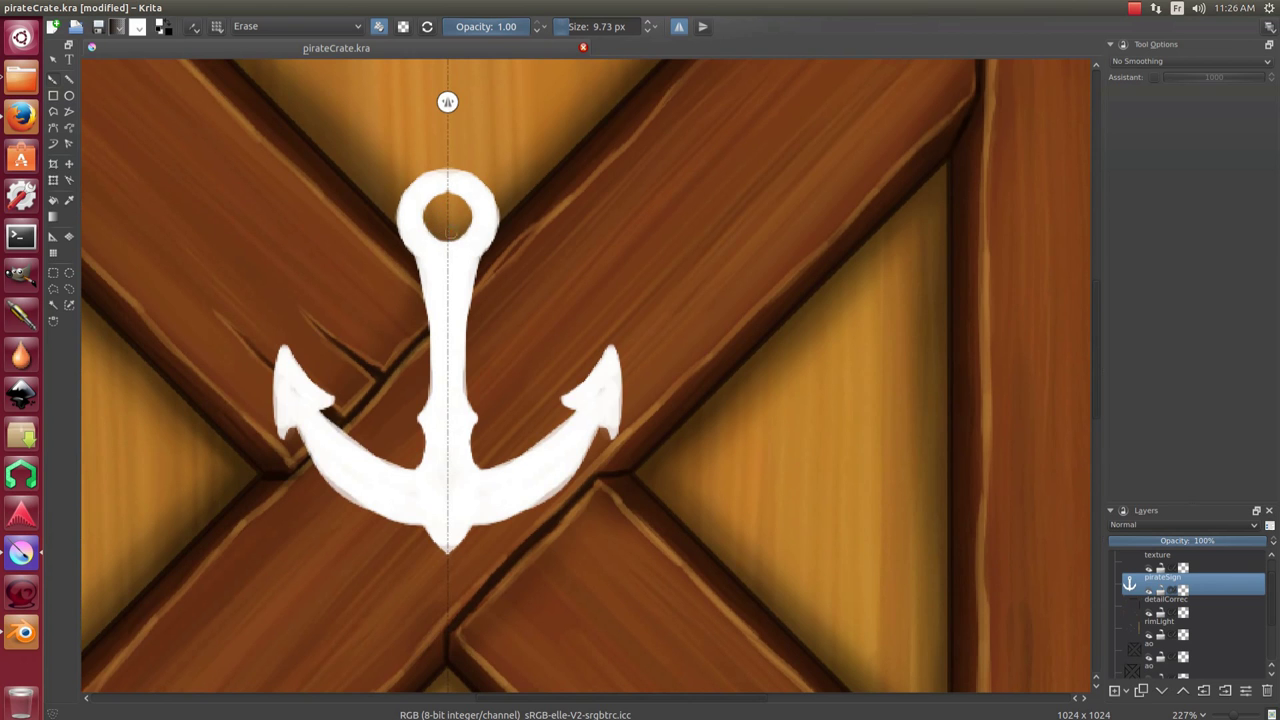
pyautogui.moveTo(287, 374); pyautogui.dragTo(303, 342)
pyautogui.press('e')
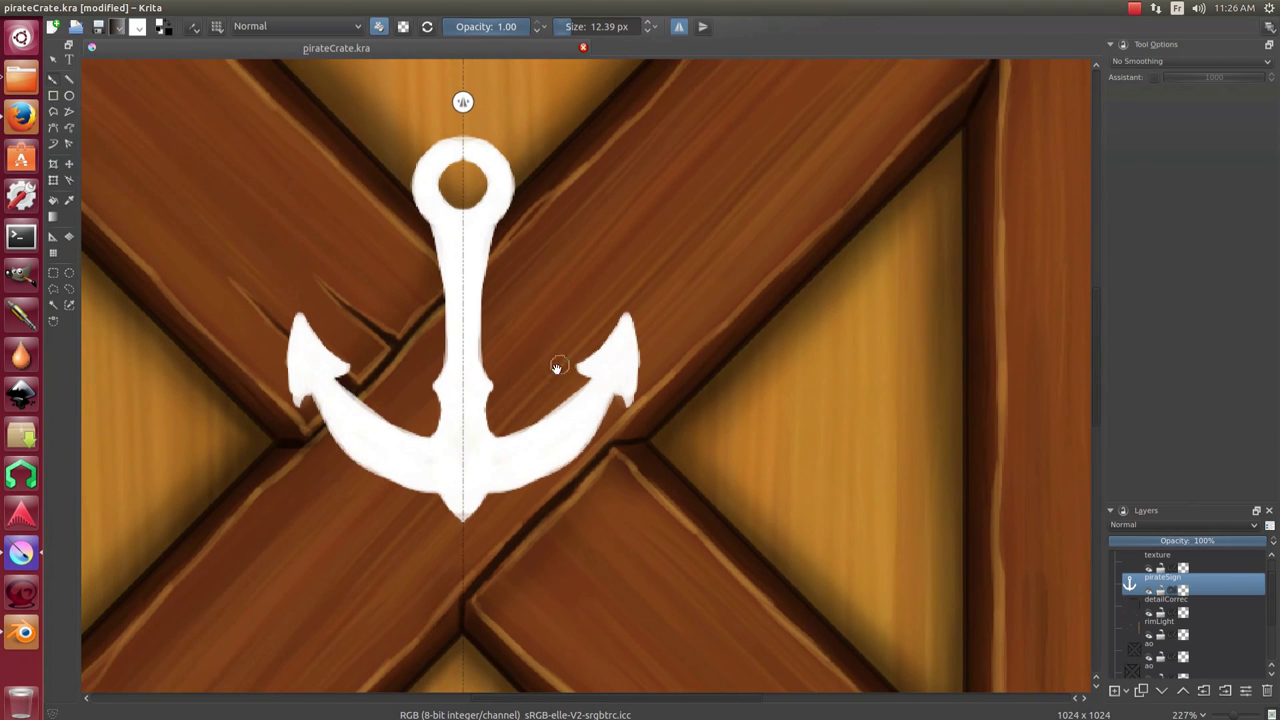
pyautogui.scroll(-7, 557, 367)
# Try moving and rotating the anchor with Transform, then discard the trial.
pyautogui.hotkey('ctrl', 't')
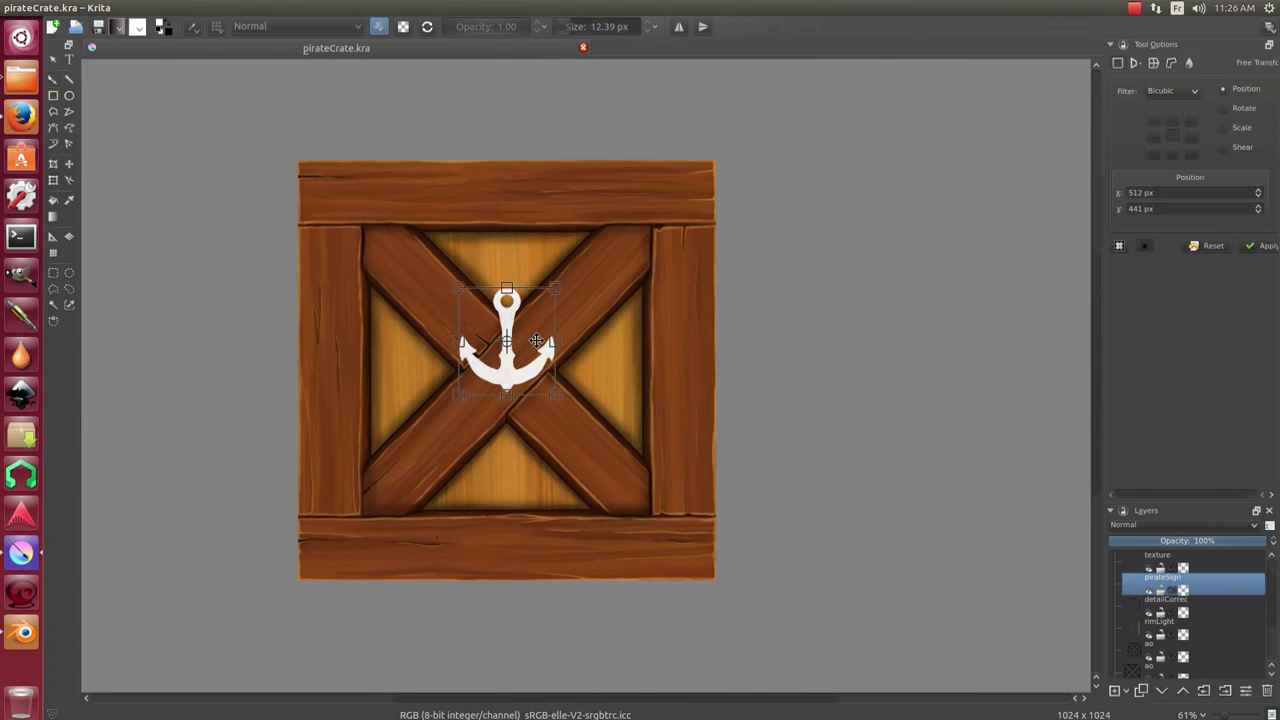
pyautogui.moveTo(505, 320)
pyautogui.mouseDown()
pyautogui.moveTo(643, 443)
pyautogui.moveTo(616, 409)
pyautogui.moveTo(632, 422)
pyautogui.mouseUp()
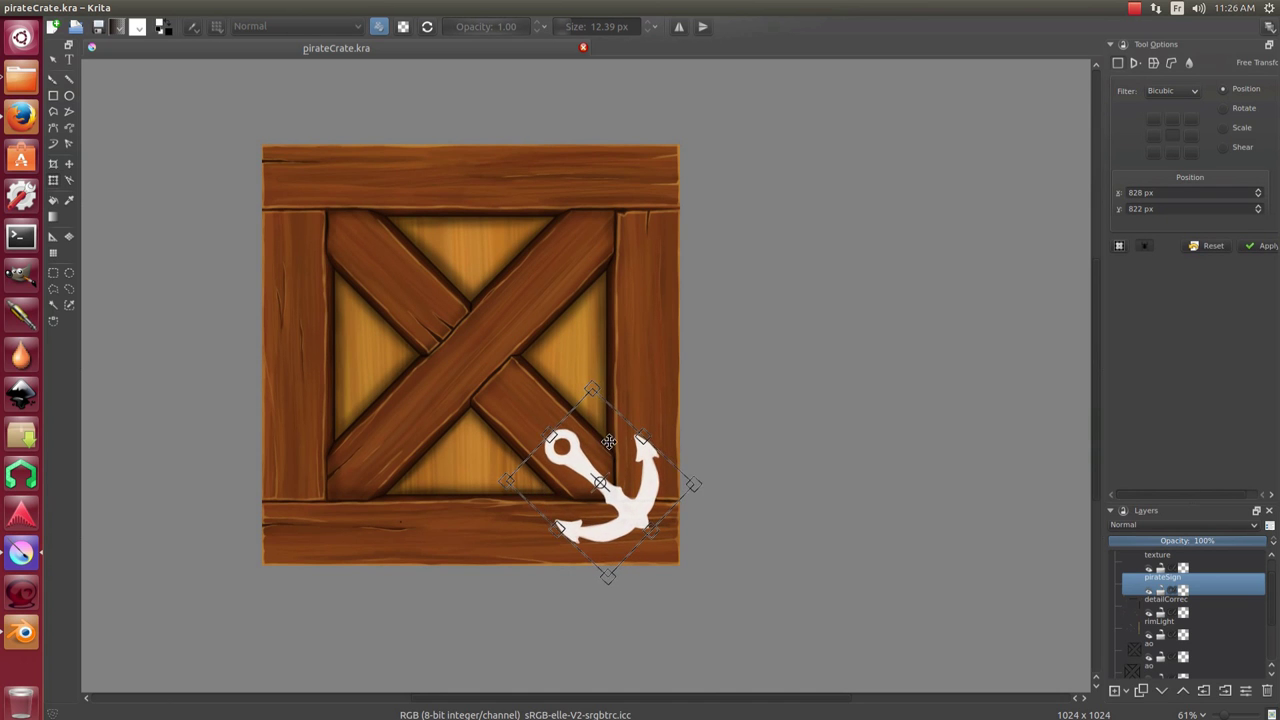
pyautogui.moveTo(632, 422); pyautogui.dragTo(627, 419)
pyautogui.press('Return')
# Thicken the anchor's top ring with a mirrored painting brush.
pyautogui.scroll(3, 631, 393)
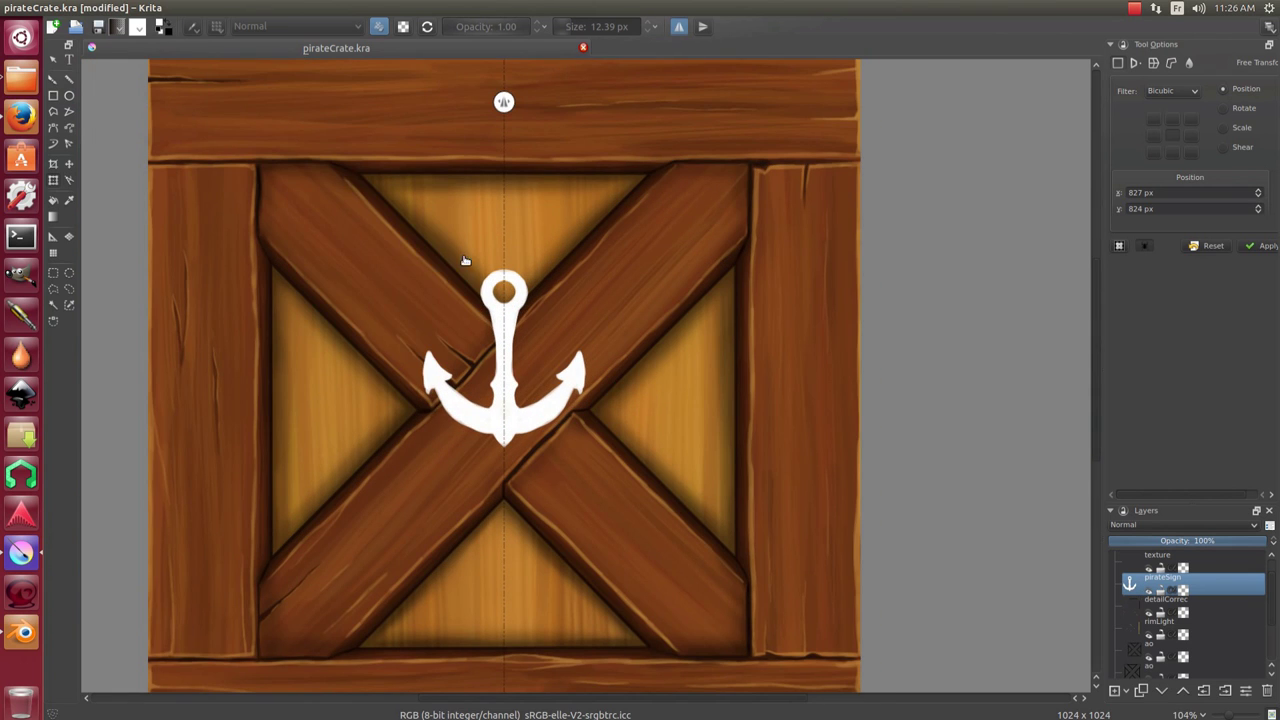
pyautogui.rightClick(392, 249)
pyautogui.click(355, 178)
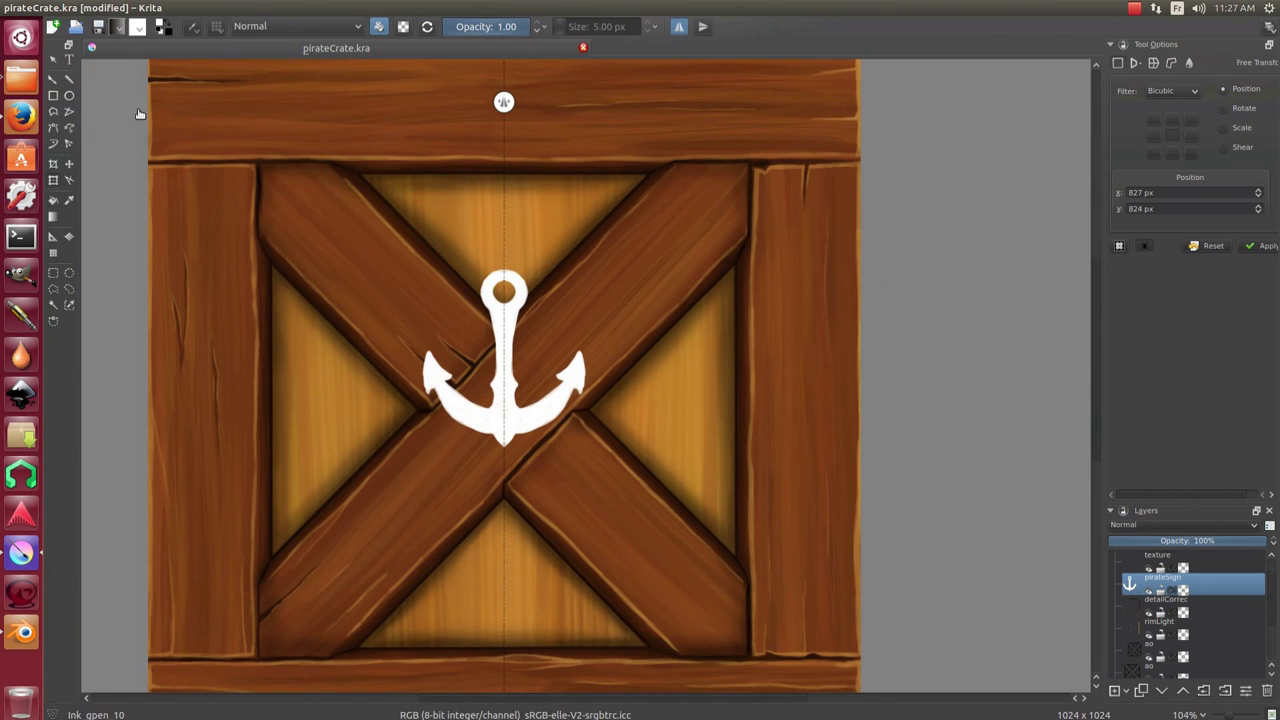
pyautogui.moveTo(505, 300); pyautogui.dragTo(501, 268)
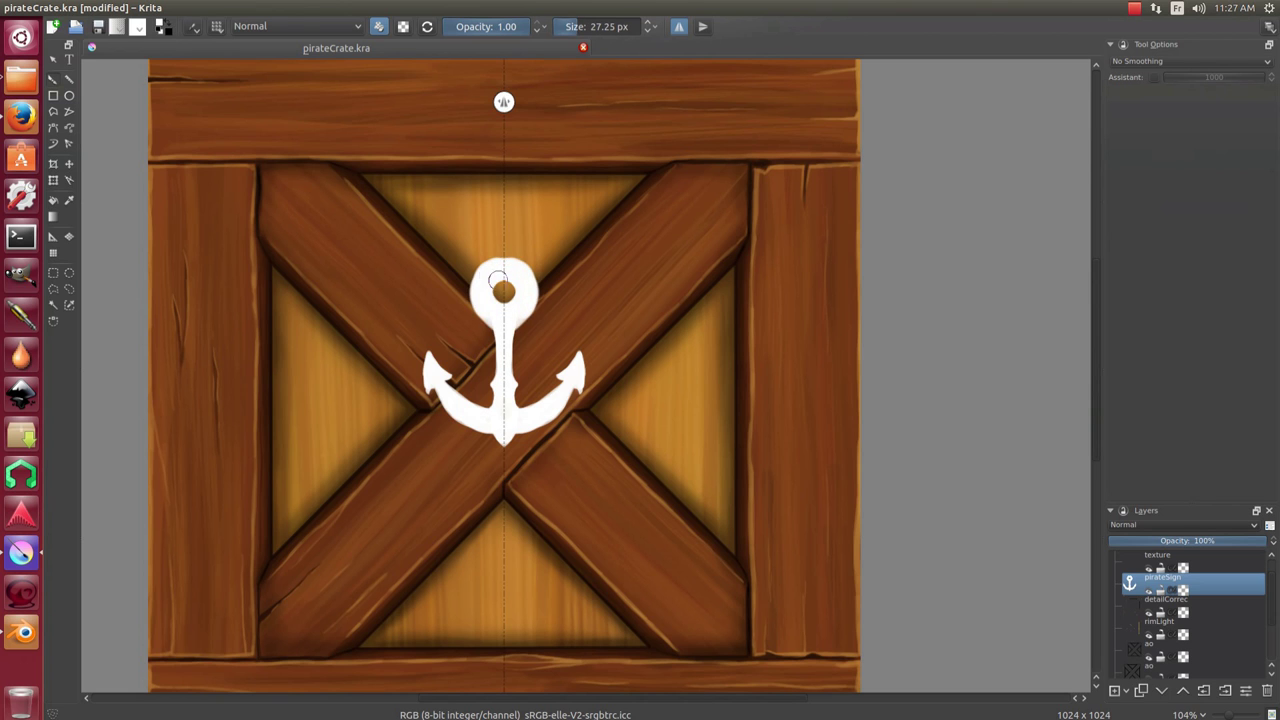
# Scale the anchor up, centre it horizontally over the X, and apply the transform.
pyautogui.hotkey('ctrl', 't')
pyautogui.moveTo(586, 258); pyautogui.dragTo(632, 188)
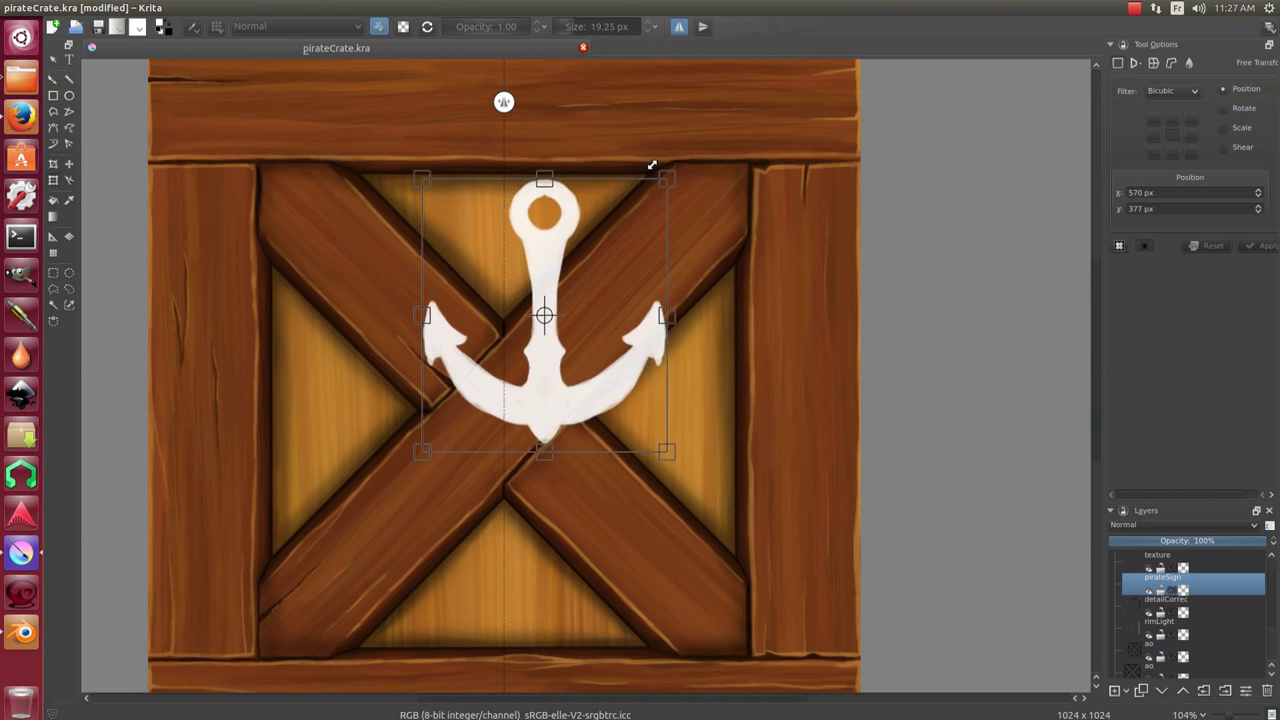
pyautogui.hotkey('ctrl', 'z')
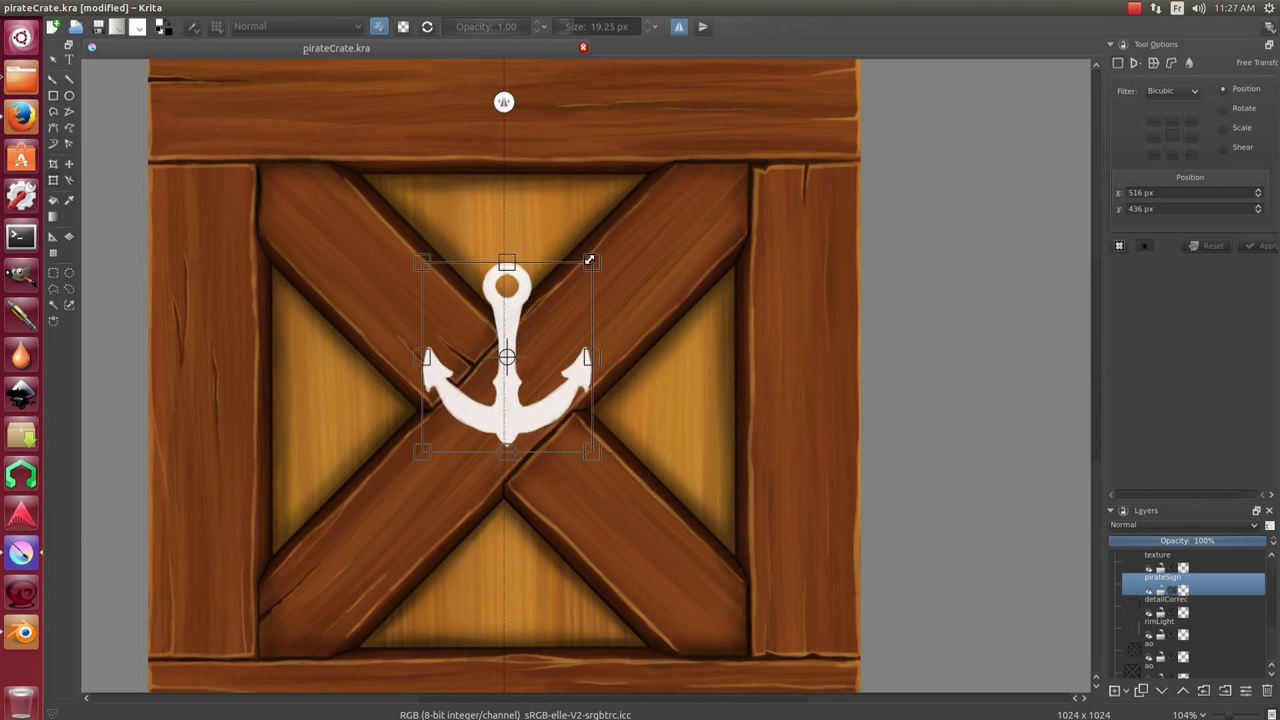
pyautogui.moveTo(589, 294); pyautogui.dragTo(561, 311)
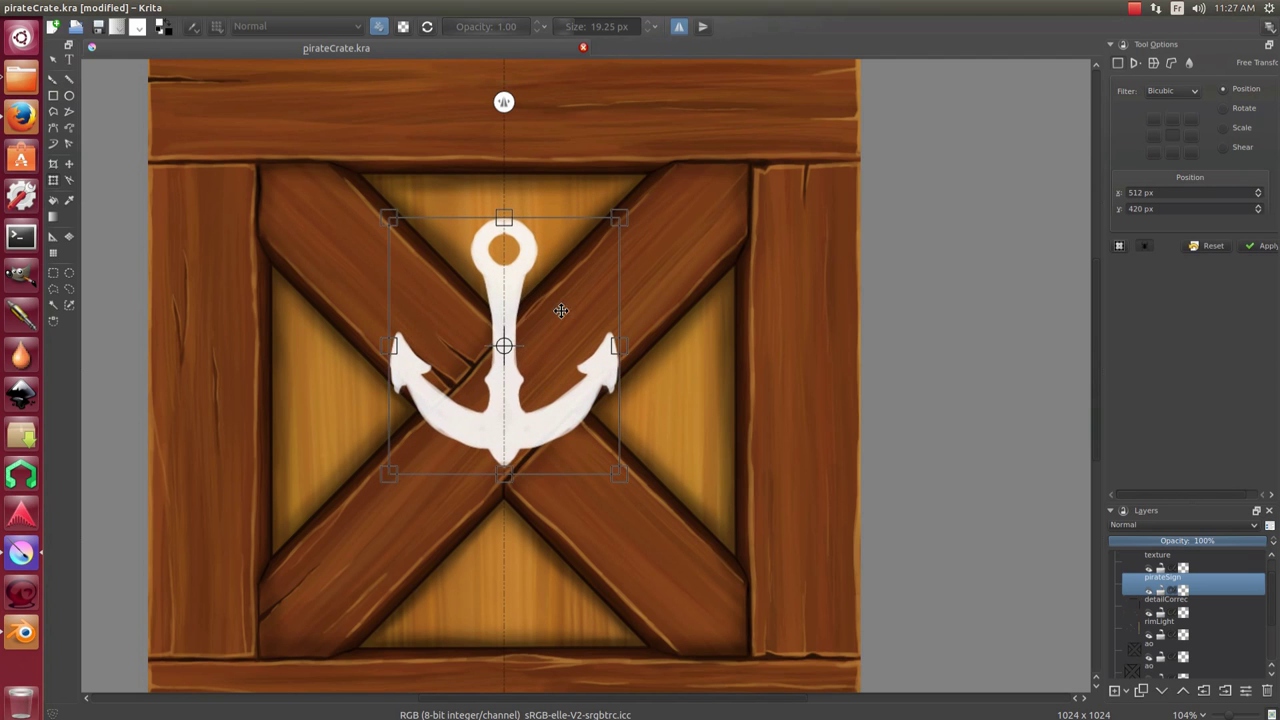
pyautogui.press('Return')
pyautogui.press('b')
pyautogui.keyDown('ctrl'); pyautogui.scroll(4, 512, 240); pyautogui.keyUp('ctrl')
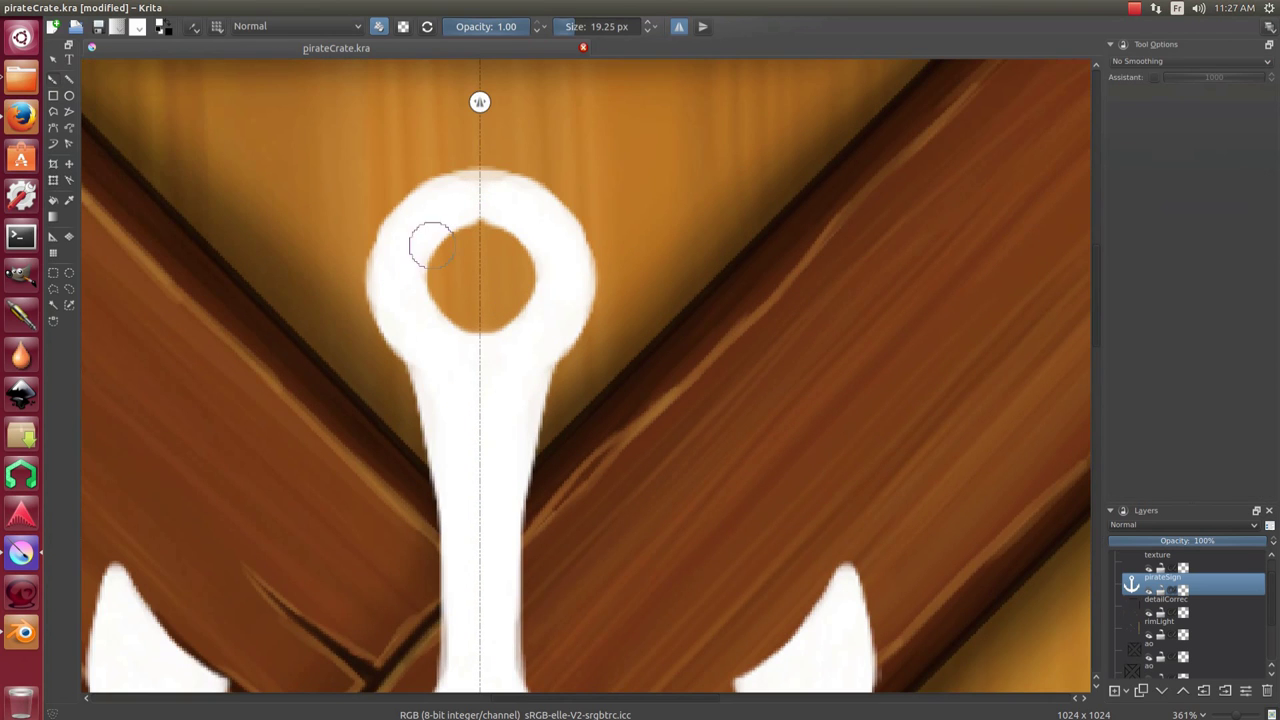
# Round the anchor ring's top edge and crisp up the shank and arm edges in a rotated close-up.
pyautogui.moveTo(404, 207); pyautogui.dragTo(483, 173)
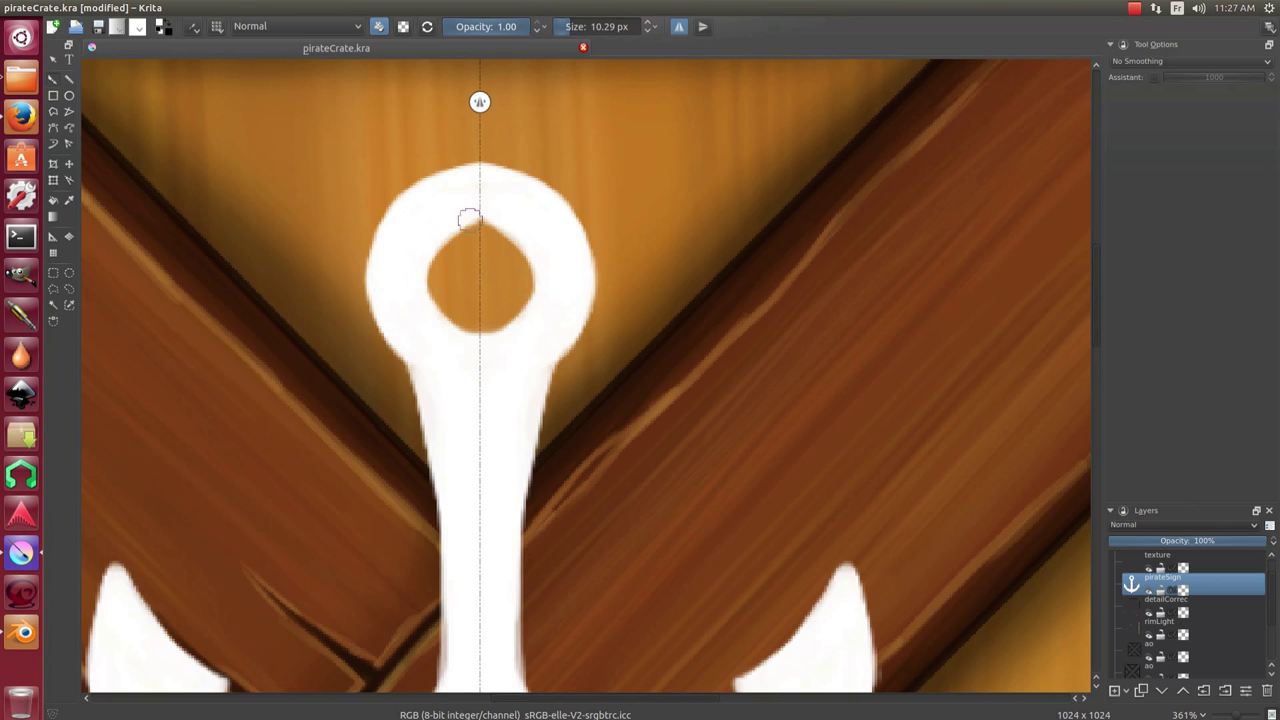
pyautogui.scroll(-3, 414, 275)
pyautogui.scroll(-1, 477, 337)
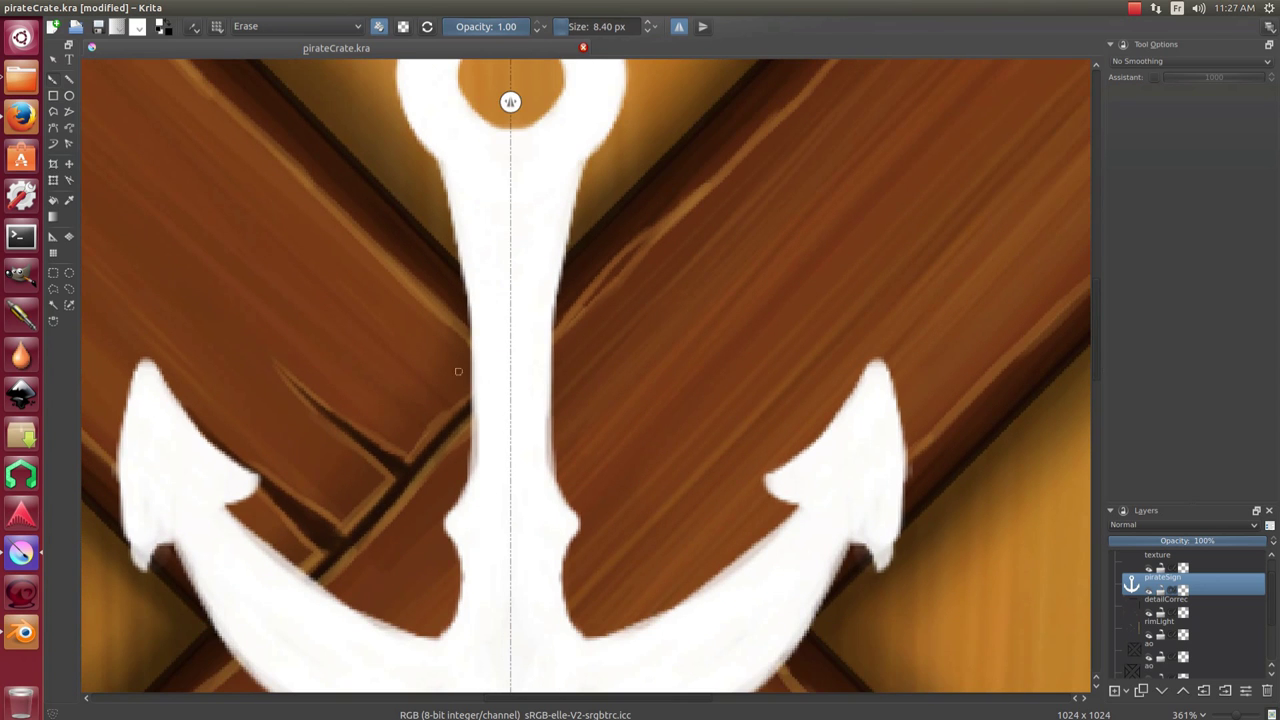
pyautogui.scroll(-2, 461, 469)
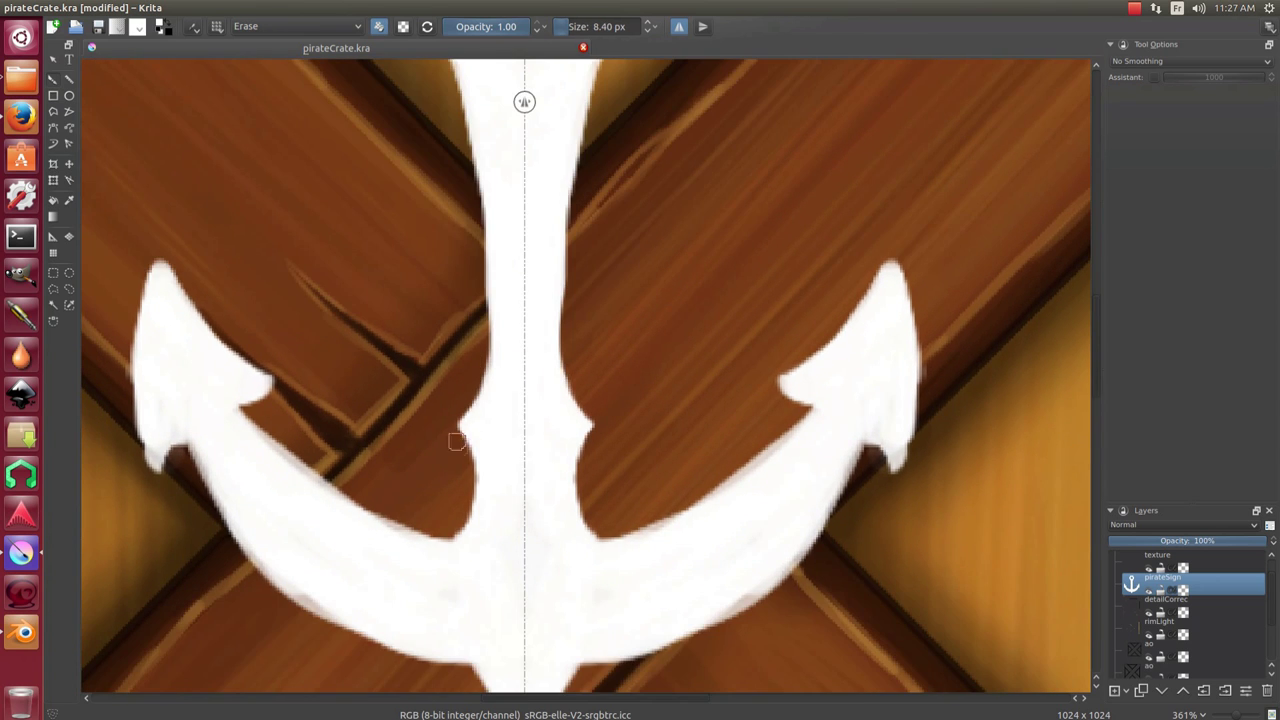
pyautogui.scroll(-1, 457, 442)
pyautogui.press('4')
pyautogui.press('4')
pyautogui.press('4')
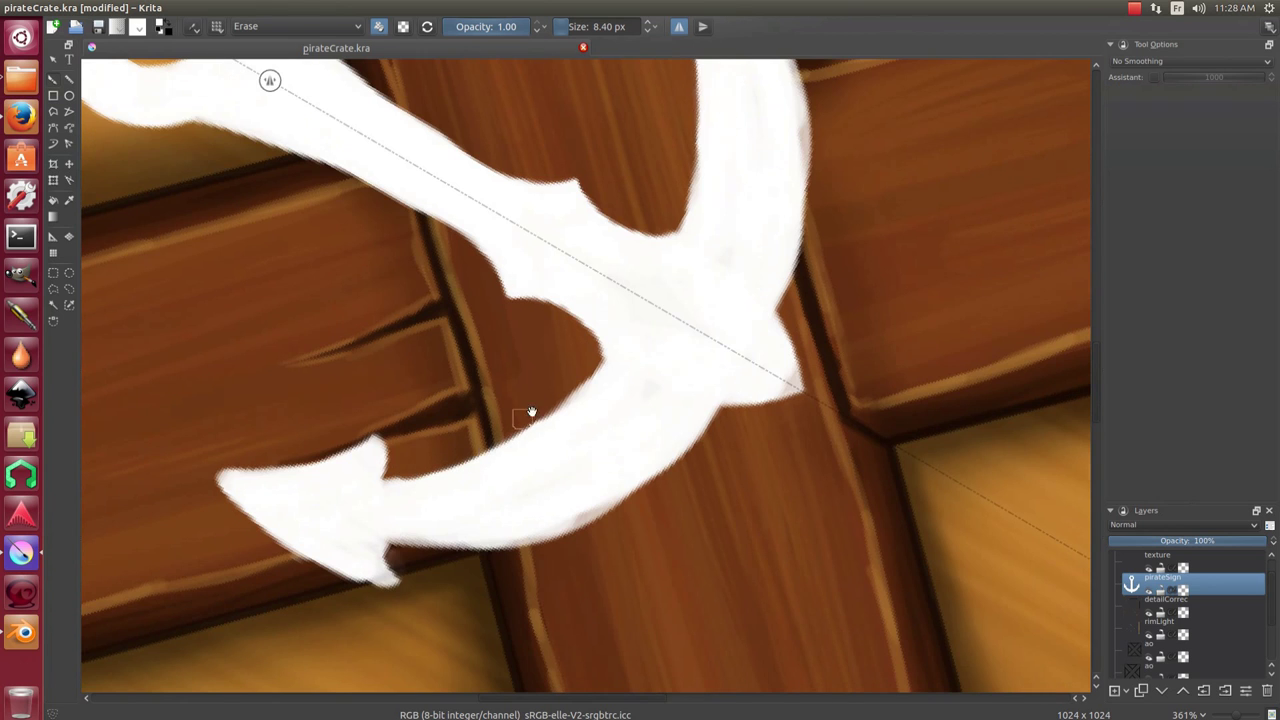
pyautogui.scroll(-2, 531, 412)
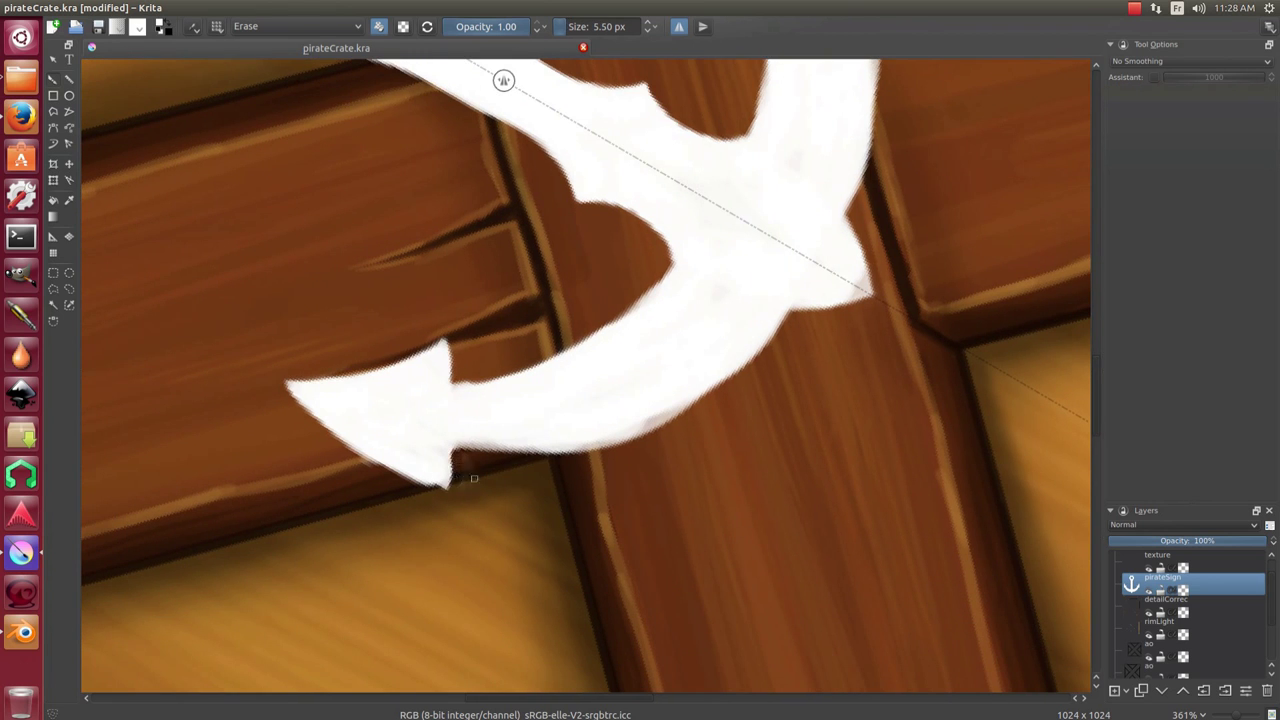
pyautogui.scroll(2, 375, 472)
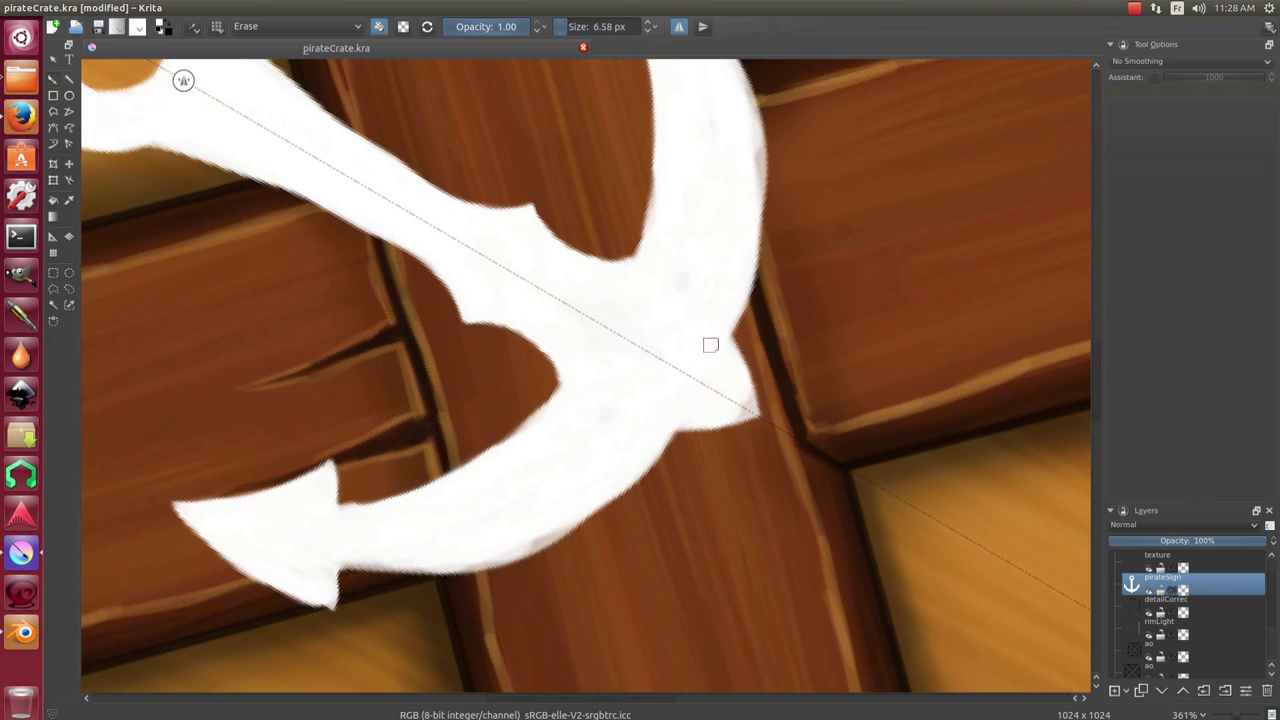
pyautogui.press('e')
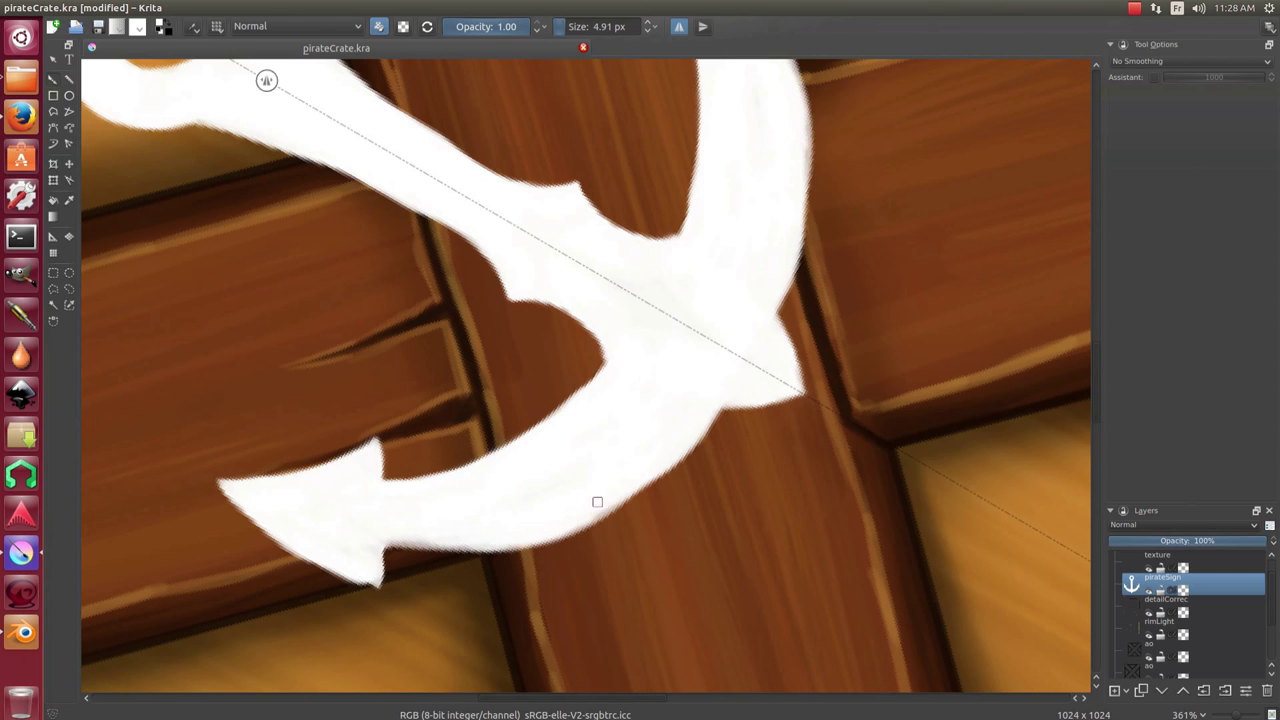
pyautogui.scroll(-1, 453, 501)
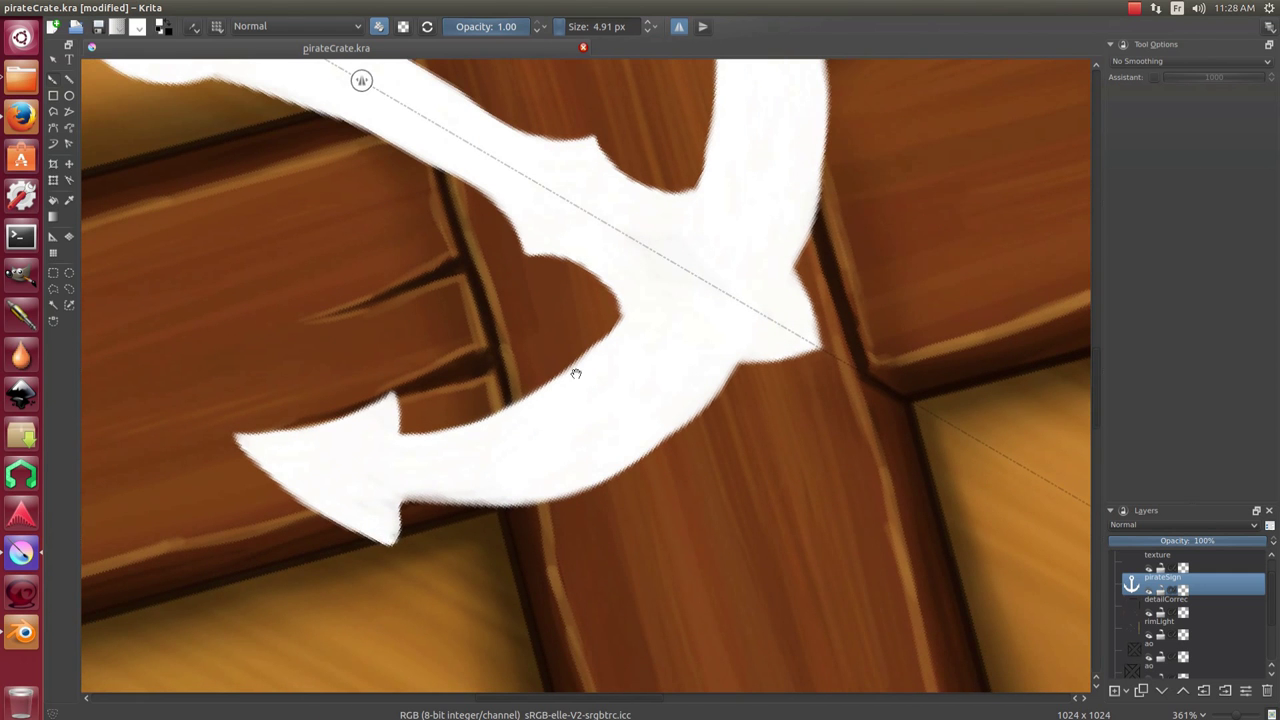
# Straighten and fit the view, then duplicate the pirateSign anchor layer.
pyautogui.press('2')
pyautogui.press('5')
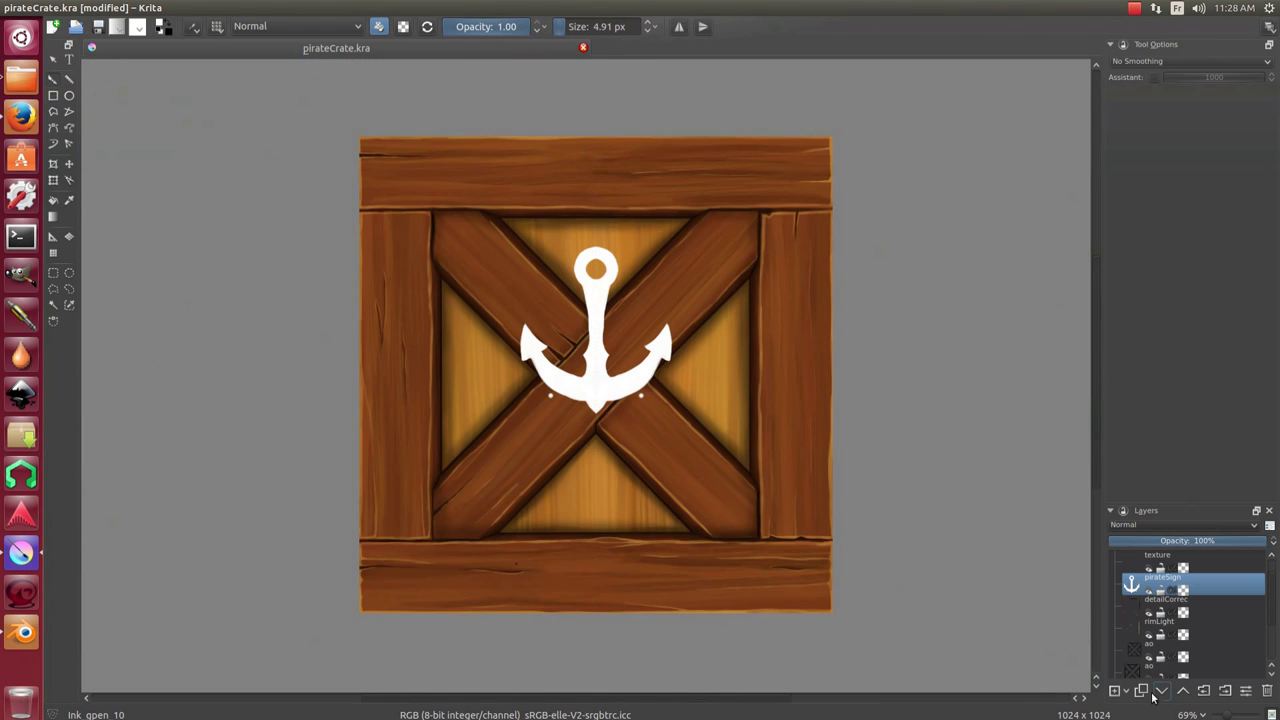
pyautogui.click(1150, 692)
pyautogui.press('e')
pyautogui.scroll(5, 407, 410)
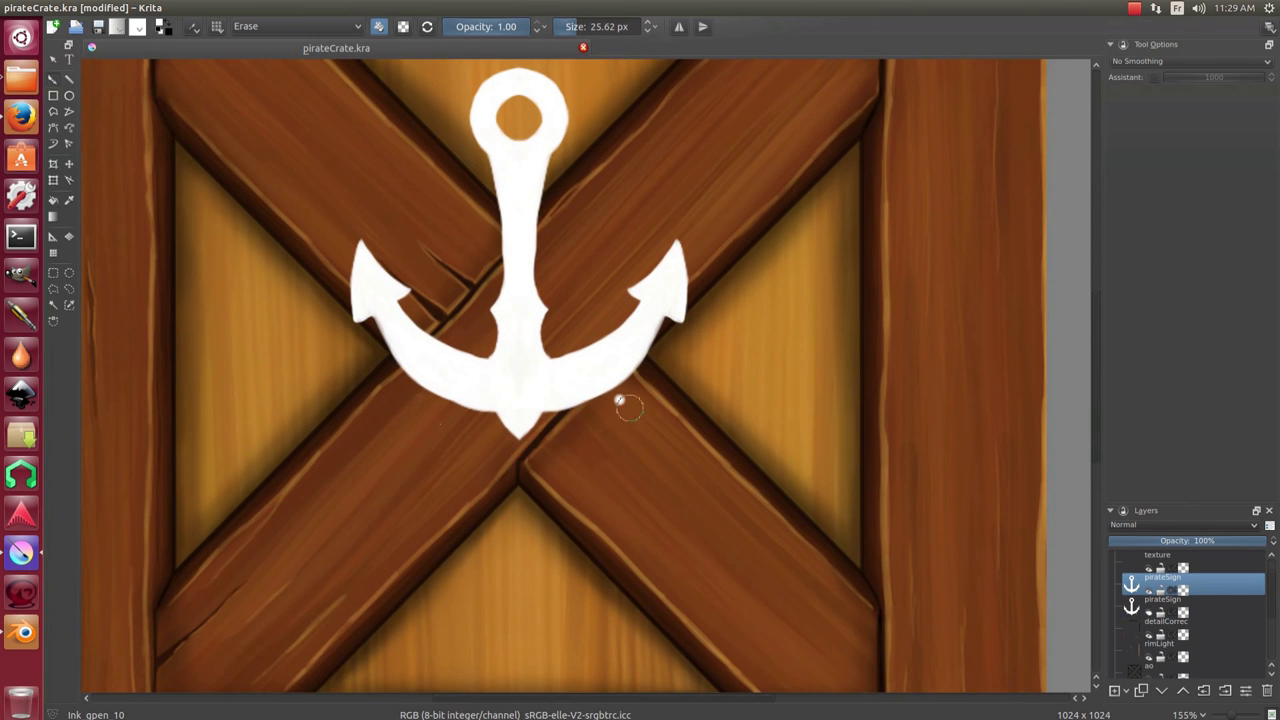
pyautogui.scroll(-3, 625, 405)
# Move the anchor copy to the crate's lower-right corner, tilted about 45° counter-clockwise.
pyautogui.hotkey('ctrl', 't')
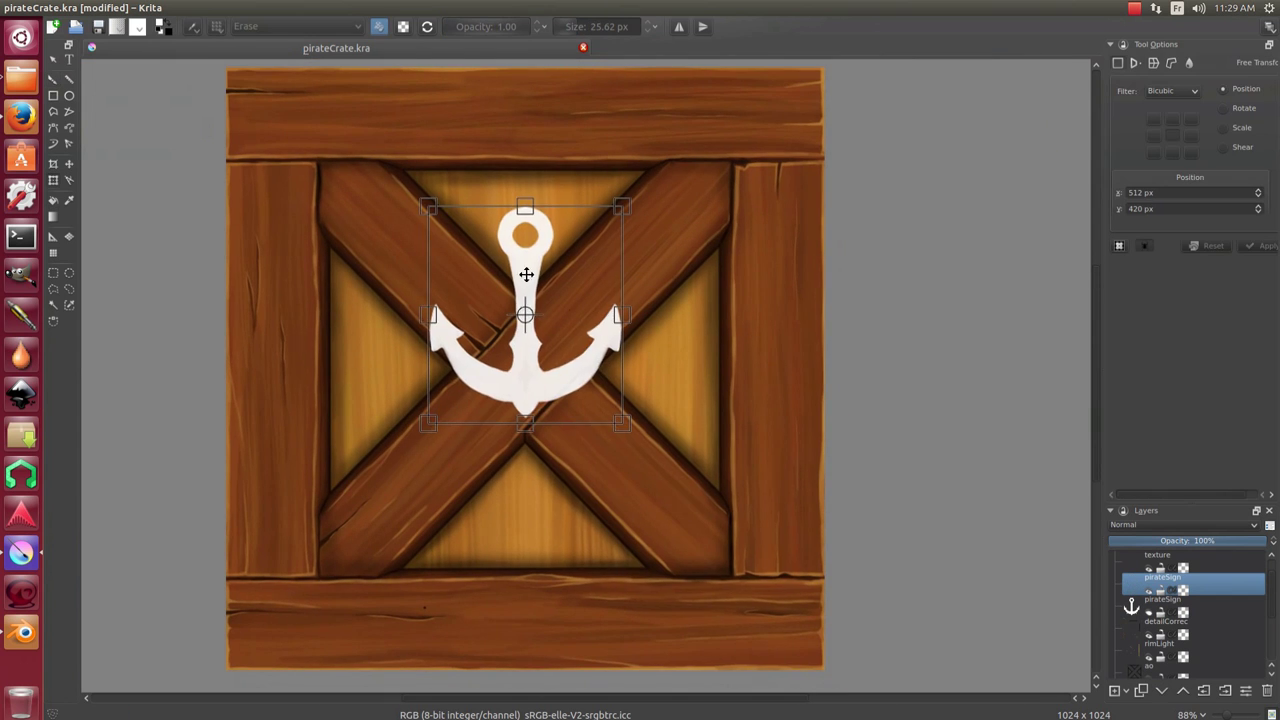
pyautogui.moveTo(540, 330); pyautogui.dragTo(714, 570)
pyautogui.moveTo(795, 407); pyautogui.dragTo(668, 385)
pyautogui.moveTo(732, 554); pyautogui.dragTo(747, 551)
pyautogui.scroll(4, 750, 595)
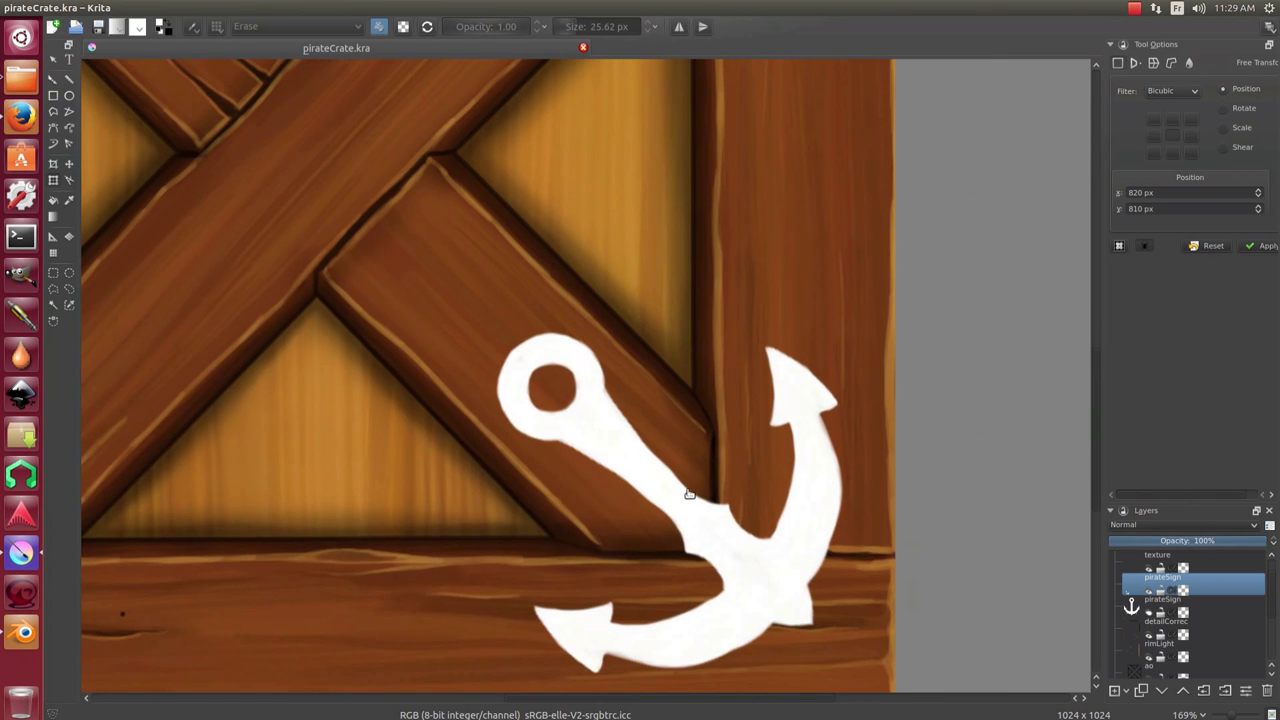
pyautogui.press('-')
pyautogui.rightClick(1130, 603)
# Add a transparency mask to the anchor layer and dab Sponge texture over the anchor.
pyautogui.click(1090, 503)
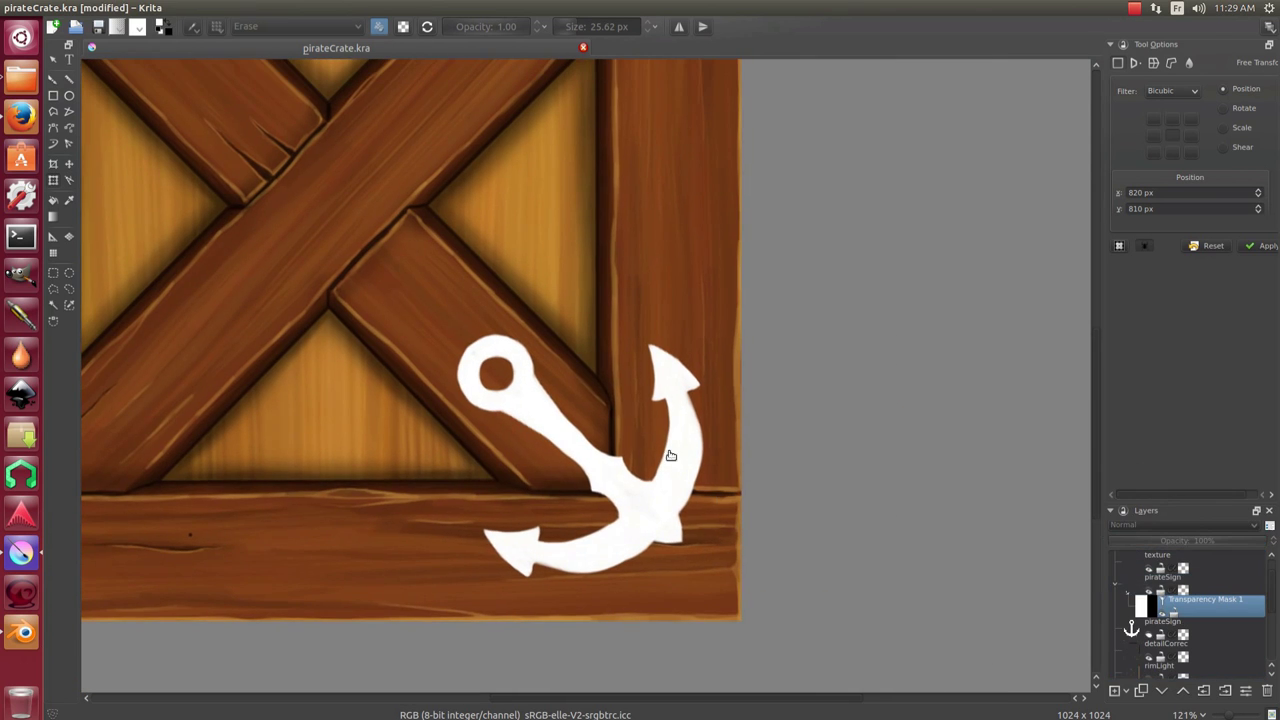
pyautogui.press('b')
pyautogui.moveTo(560, 420); pyautogui.dragTo(600, 450)
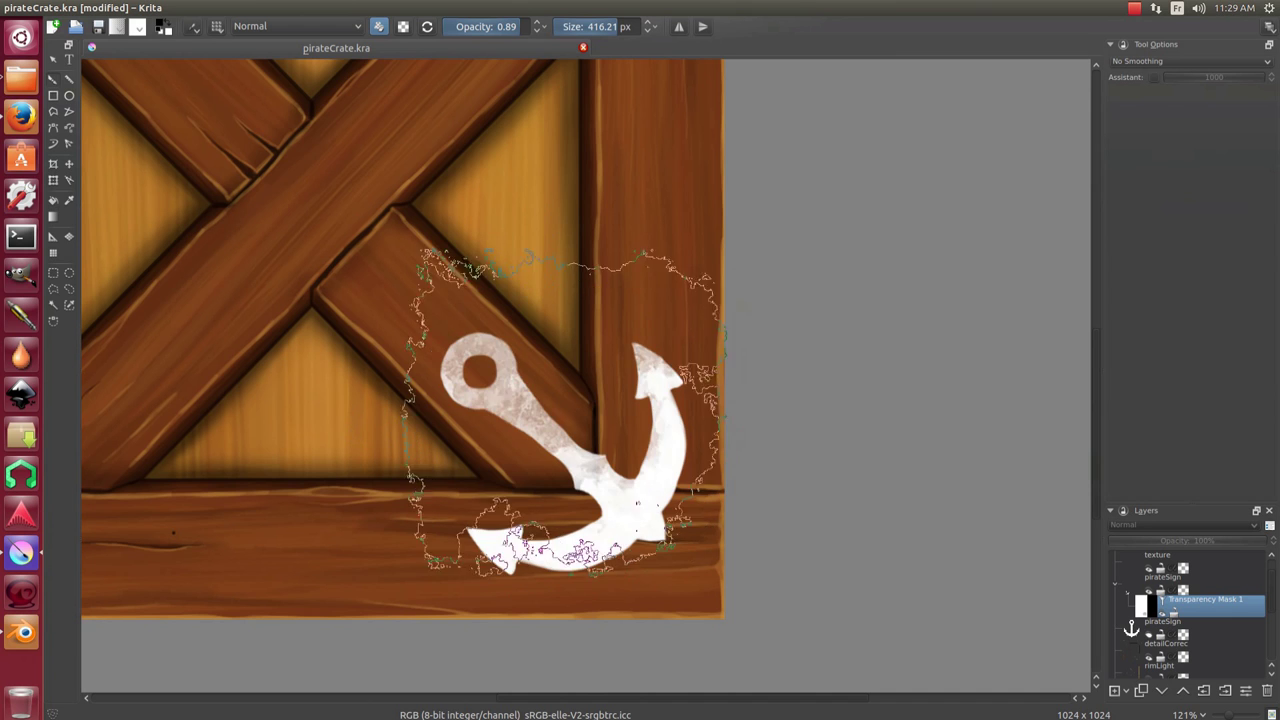
pyautogui.moveTo(716, 608); pyautogui.dragTo(722, 475)
pyautogui.scroll(-4, 628, 480)
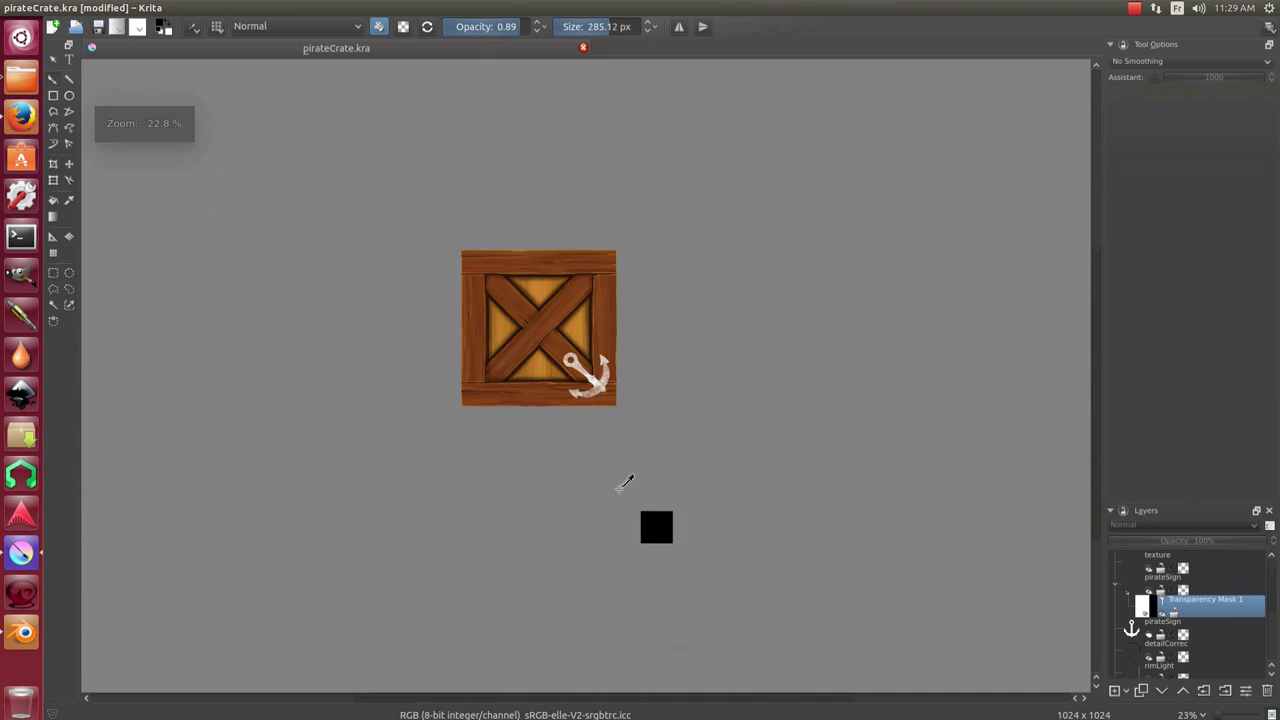
pyautogui.scroll(6, 628, 480)
# Erase with the Airbrush preset to fade the anchor where it crosses the plank gap.
pyautogui.rightClick(618, 450)
pyautogui.click(675, 425)
pyautogui.scroll(2, 634, 400)
pyautogui.press('e')
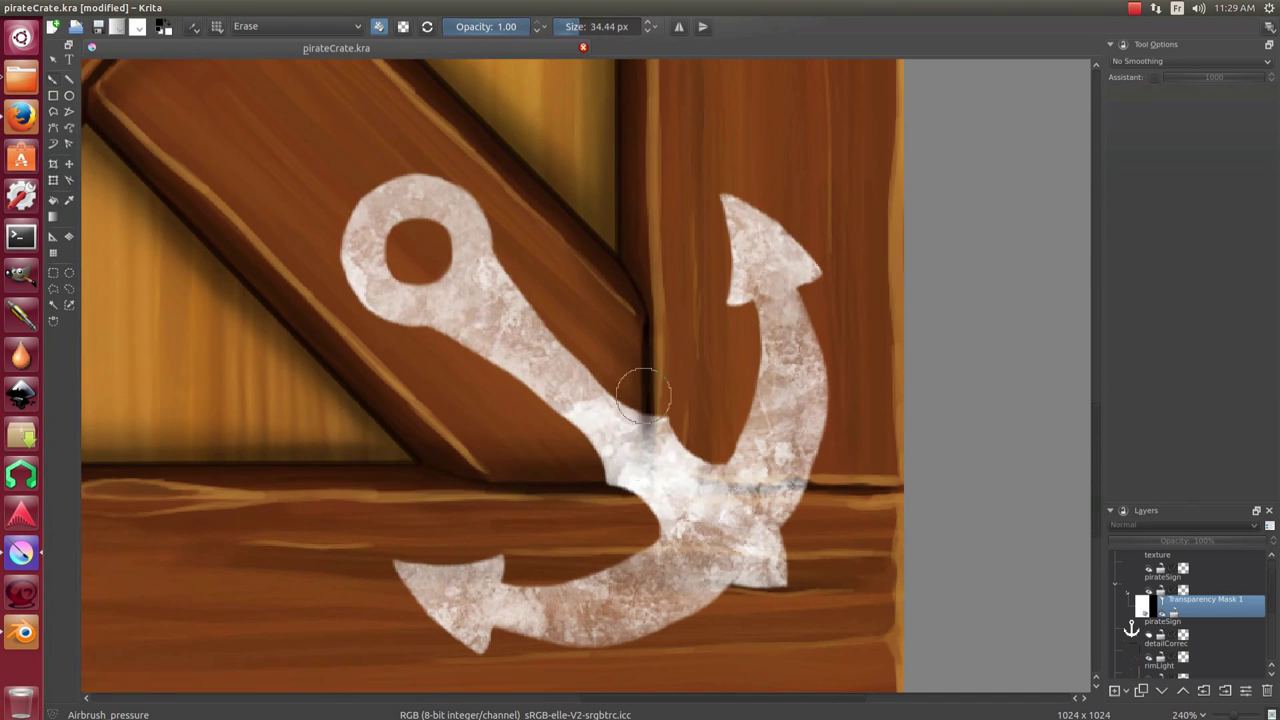
pyautogui.moveTo(645, 360)
pyautogui.mouseDown()
pyautogui.moveTo(640, 492)
pyautogui.moveTo(948, 491)
pyautogui.mouseUp()
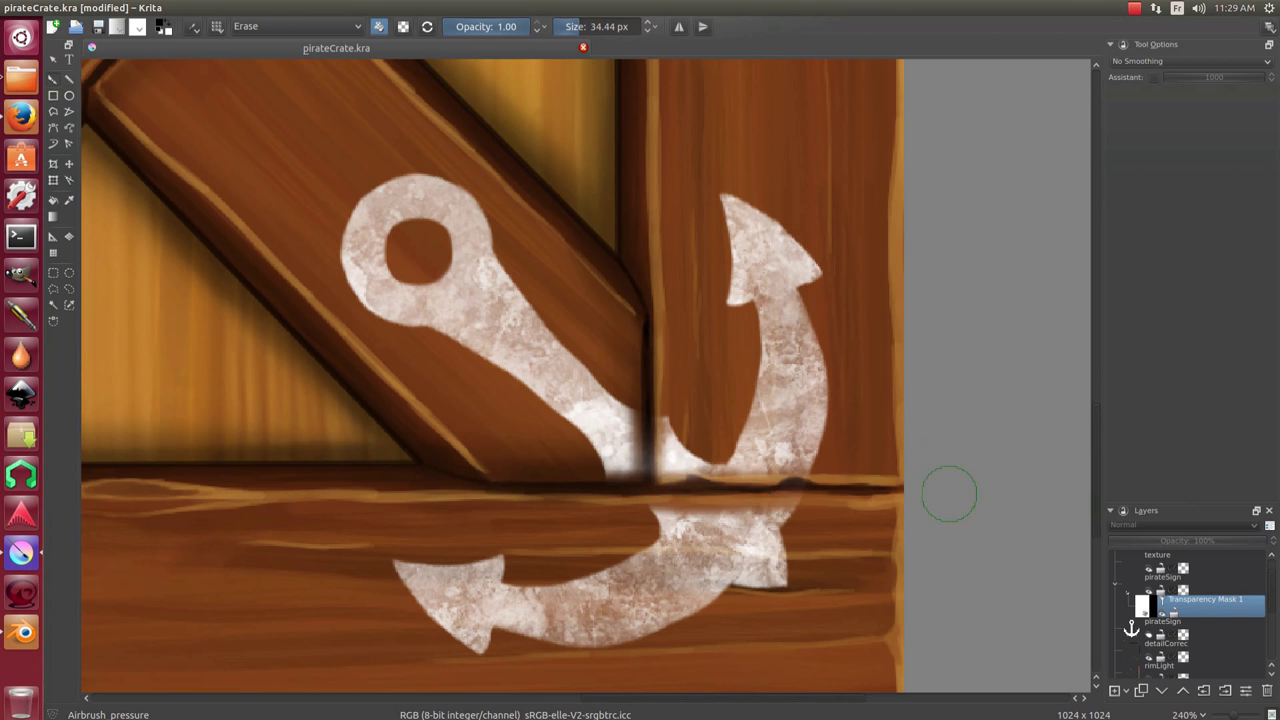
pyautogui.scroll(-5, 671, 472)
pyautogui.scroll(4, 671, 472)
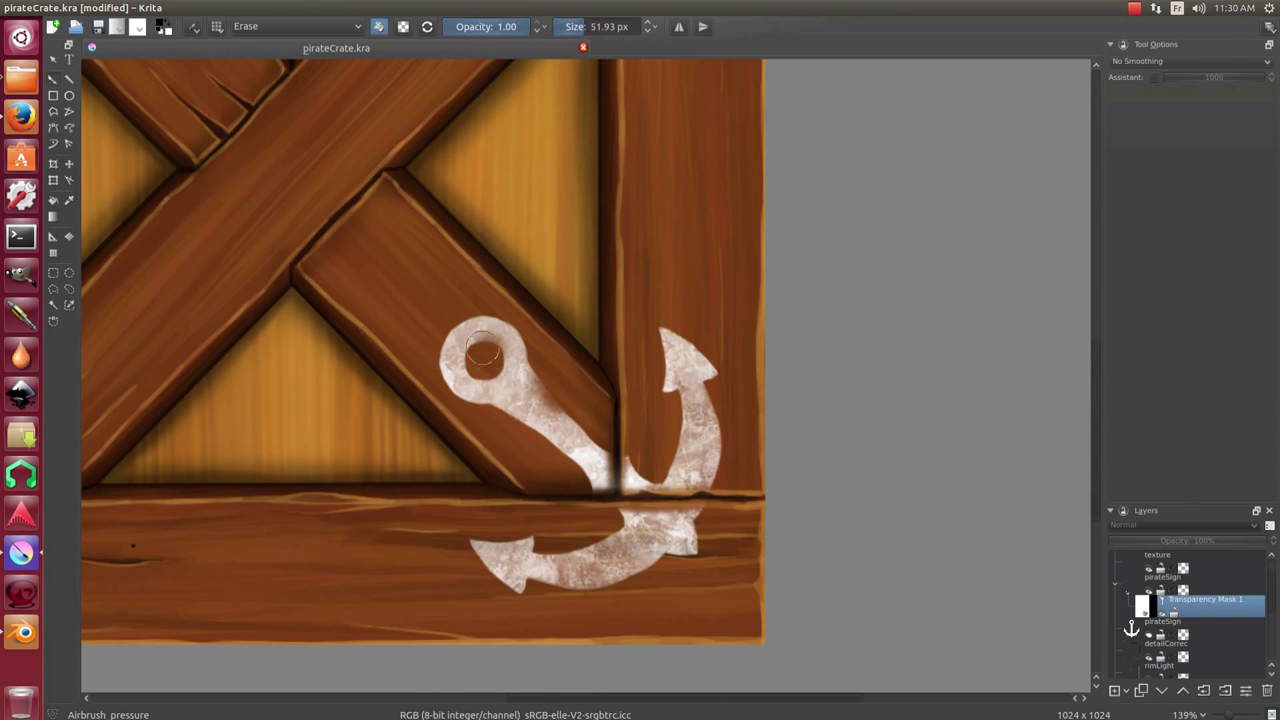
pyautogui.scroll(-2, 483, 350)
# Set up a larger Basic round brush using the Block bristles preset.
pyautogui.rightClick(571, 414)
pyautogui.click(617, 359)
pyautogui.scroll(-3, 658, 363)
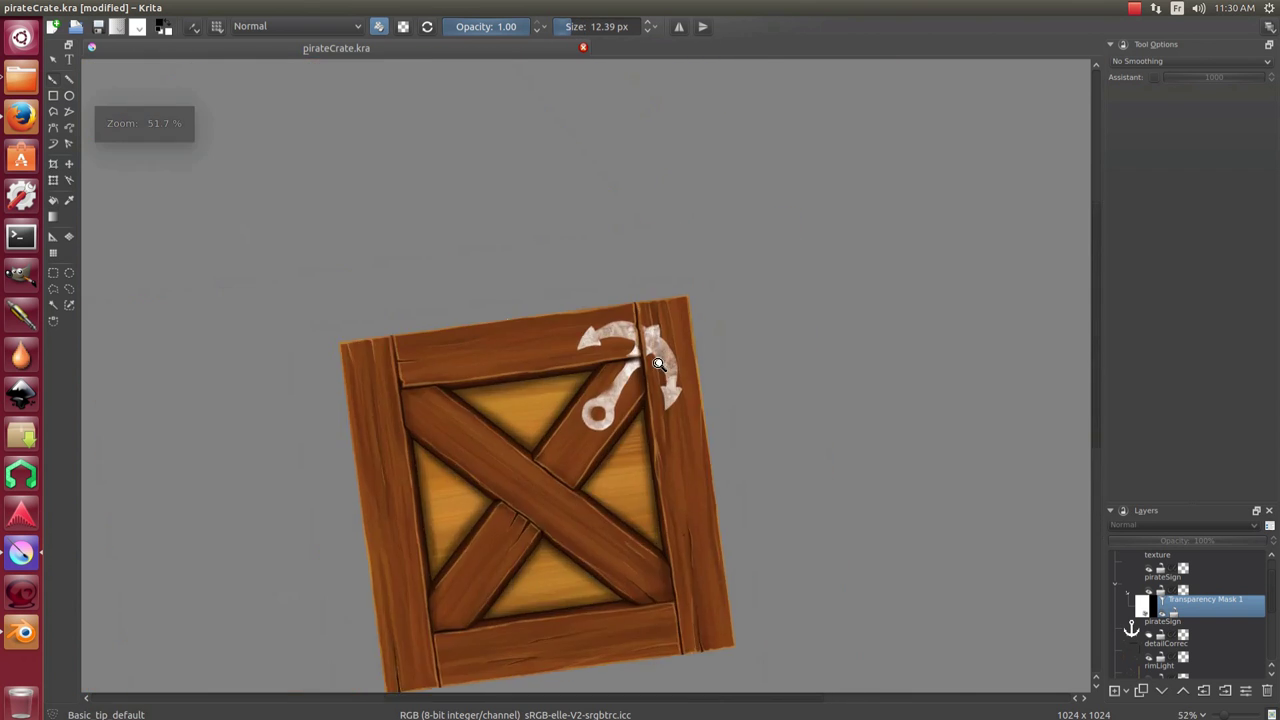
pyautogui.scroll(3, 658, 363)
pyautogui.press('F5')
pyautogui.click(643, 52)
pyautogui.press('F5')
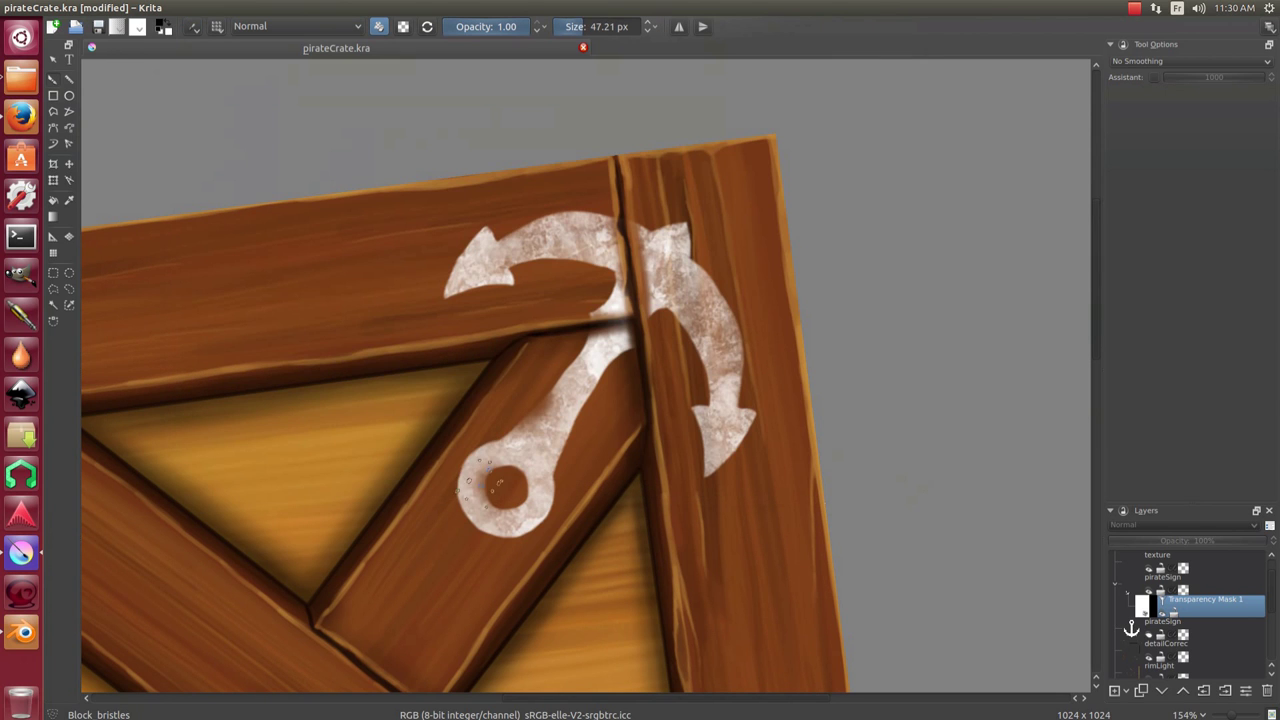
pyautogui.moveTo(498, 484); pyautogui.dragTo(540, 484)
pyautogui.rightClick(465, 432)
pyautogui.rightClick(432, 439)
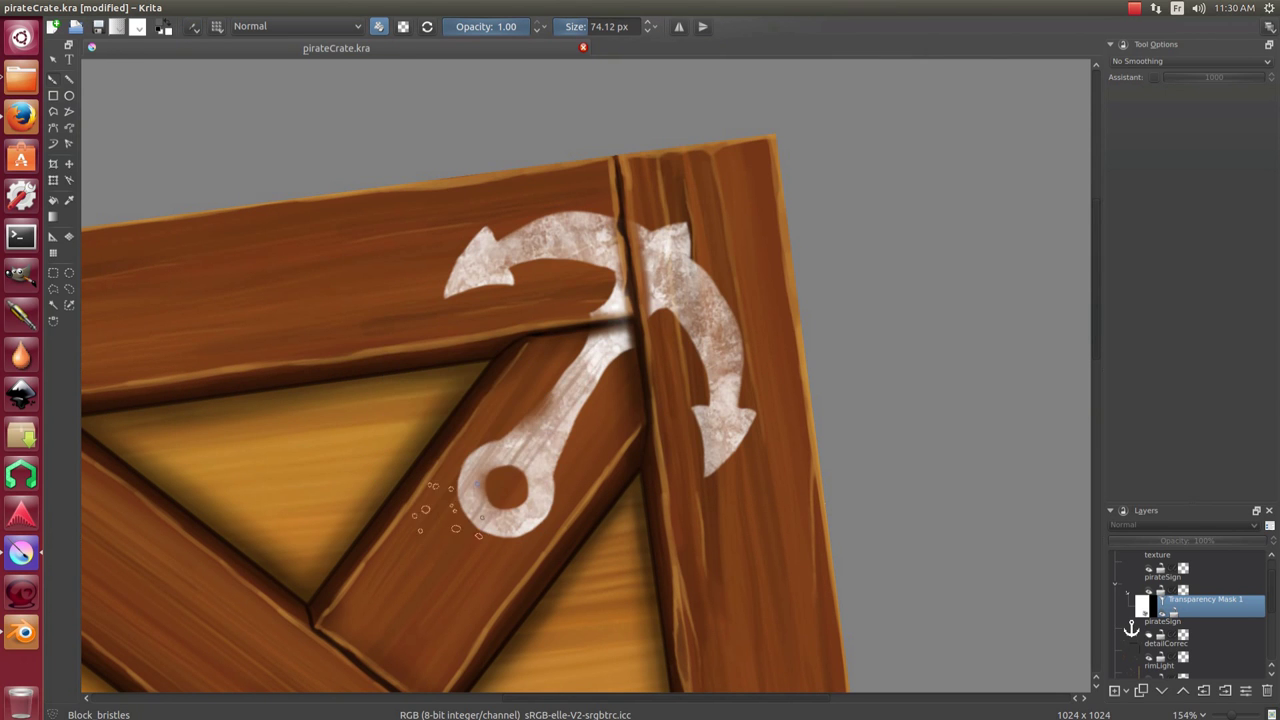
# Rotate the view toward the anchor's top and repaint the anchor's shaft on the mask.
pyautogui.moveTo(748, 180); pyautogui.dragTo(715, 245)
pyautogui.press('4')
pyautogui.press('4')
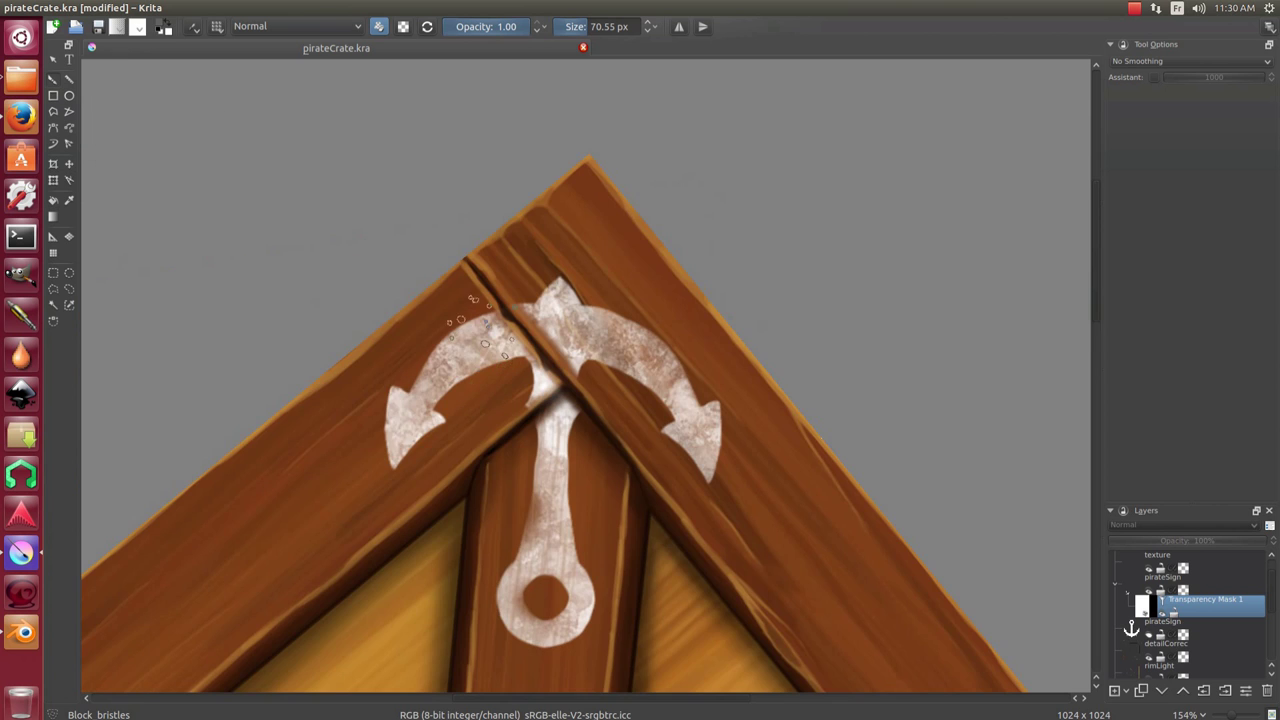
pyautogui.press('/')
pyautogui.press('4')
pyautogui.press('4')
pyautogui.press('4')
pyautogui.scroll(2, 443, 470)
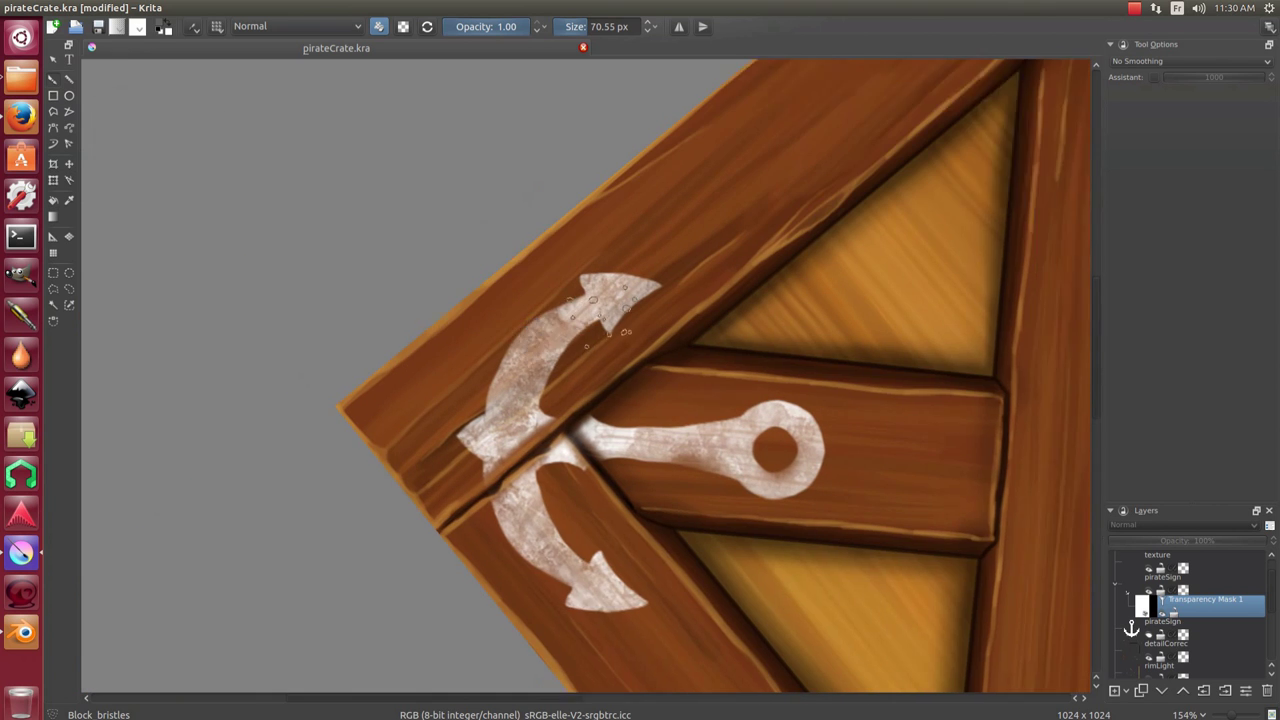
pyautogui.scroll(2, 443, 470)
pyautogui.rightClick(436, 452)
pyautogui.press('e')
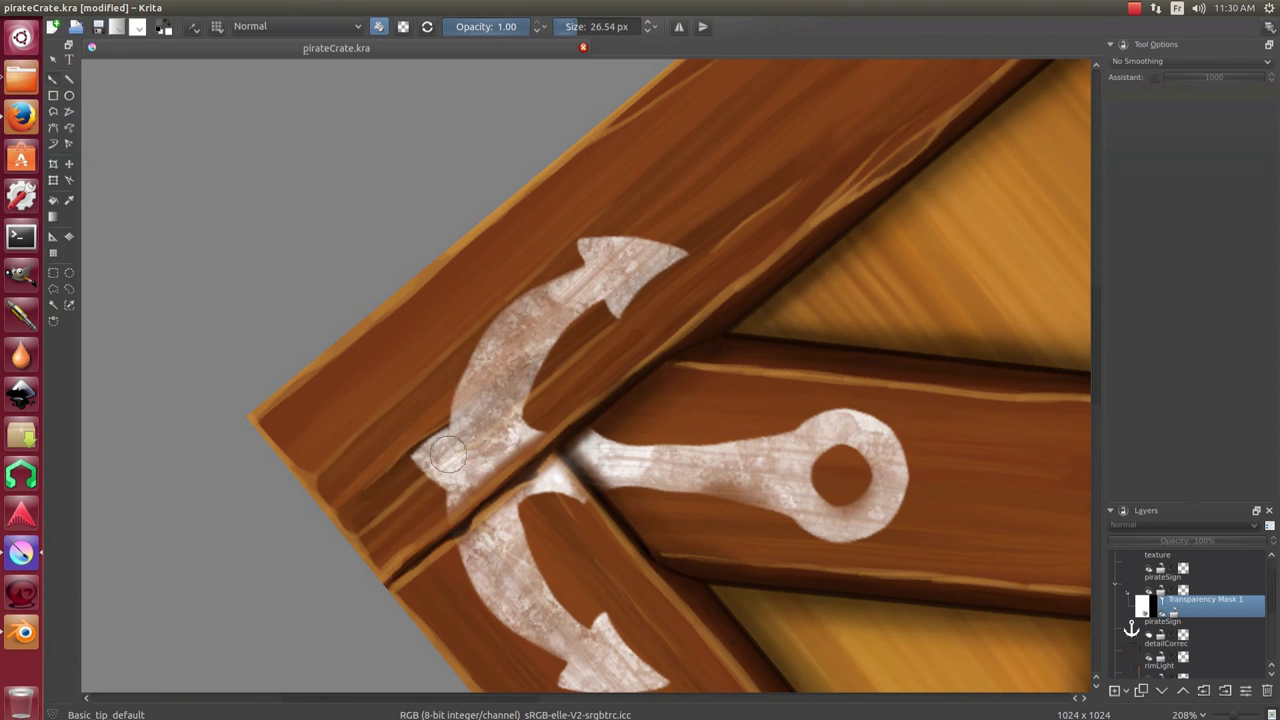
pyautogui.moveTo(412, 465); pyautogui.dragTo(540, 380)
# Airbrush-erase parts of the anchor's arms so they look faded.
pyautogui.scroll(2, 540, 440)
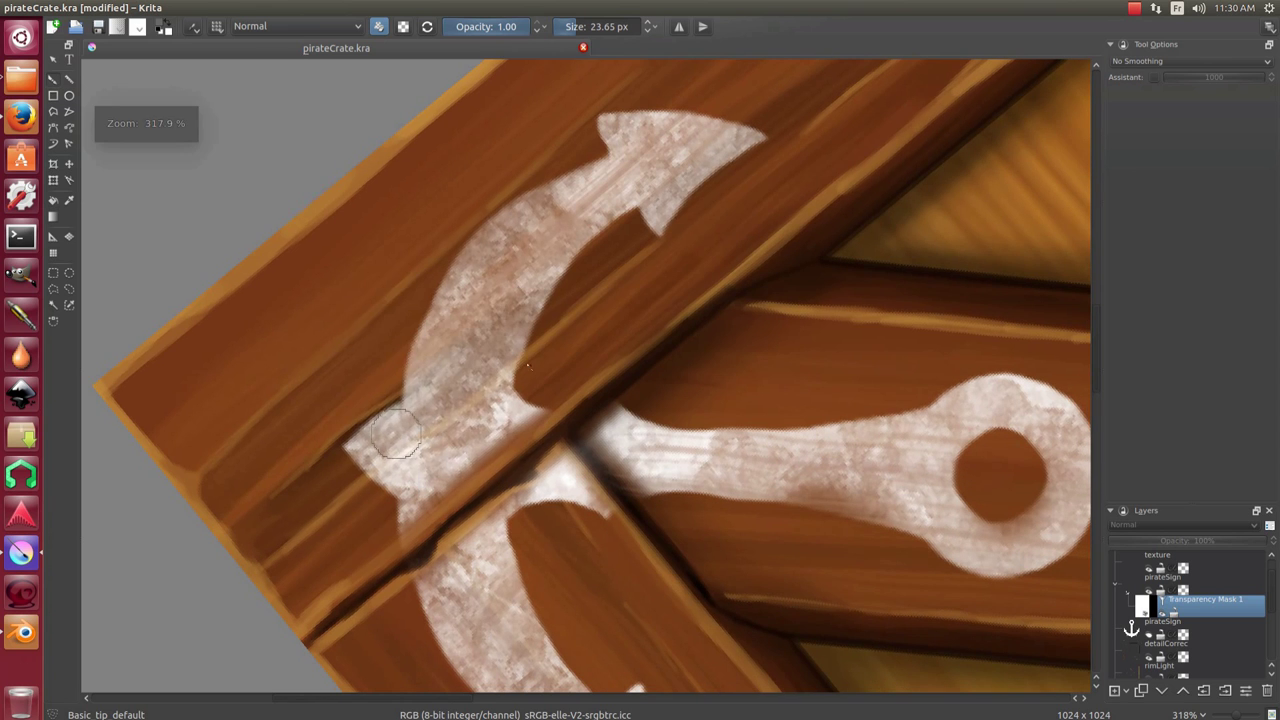
pyautogui.rightClick(438, 372)
pyautogui.click(440, 300)
pyautogui.press('e')
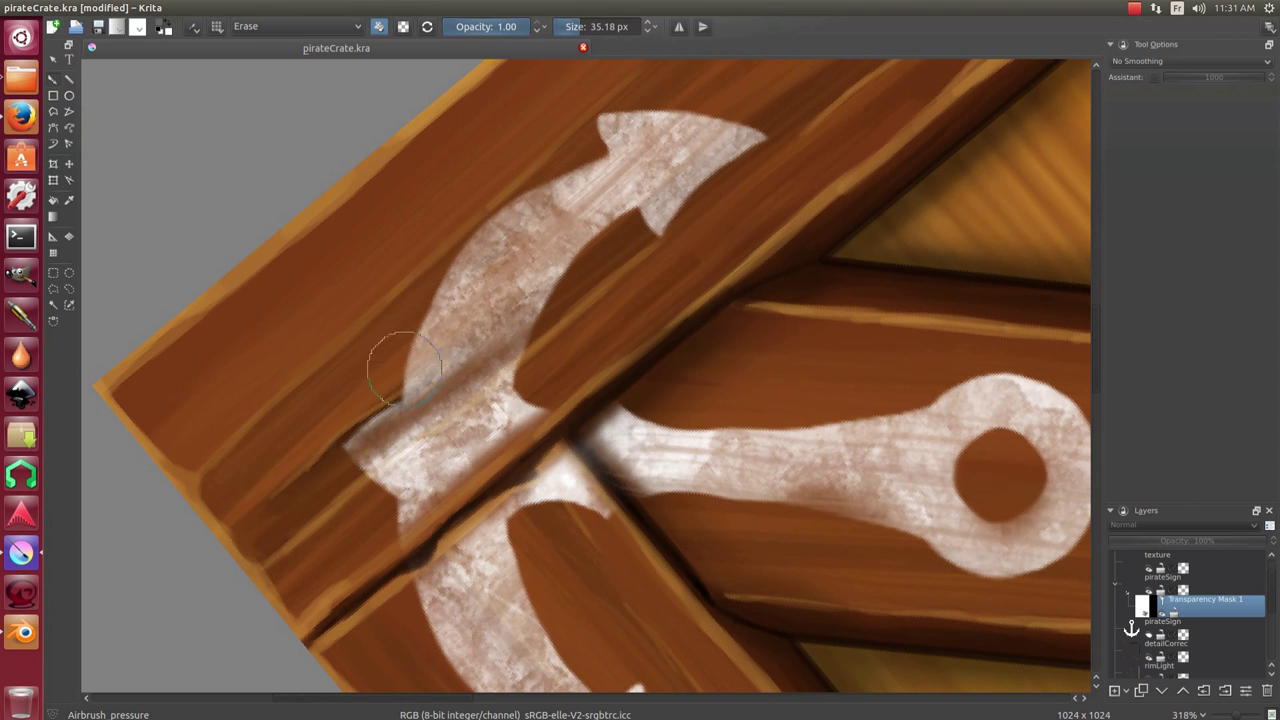
pyautogui.scroll(-2, 600, 277)
pyautogui.scroll(-2, 624, 293)
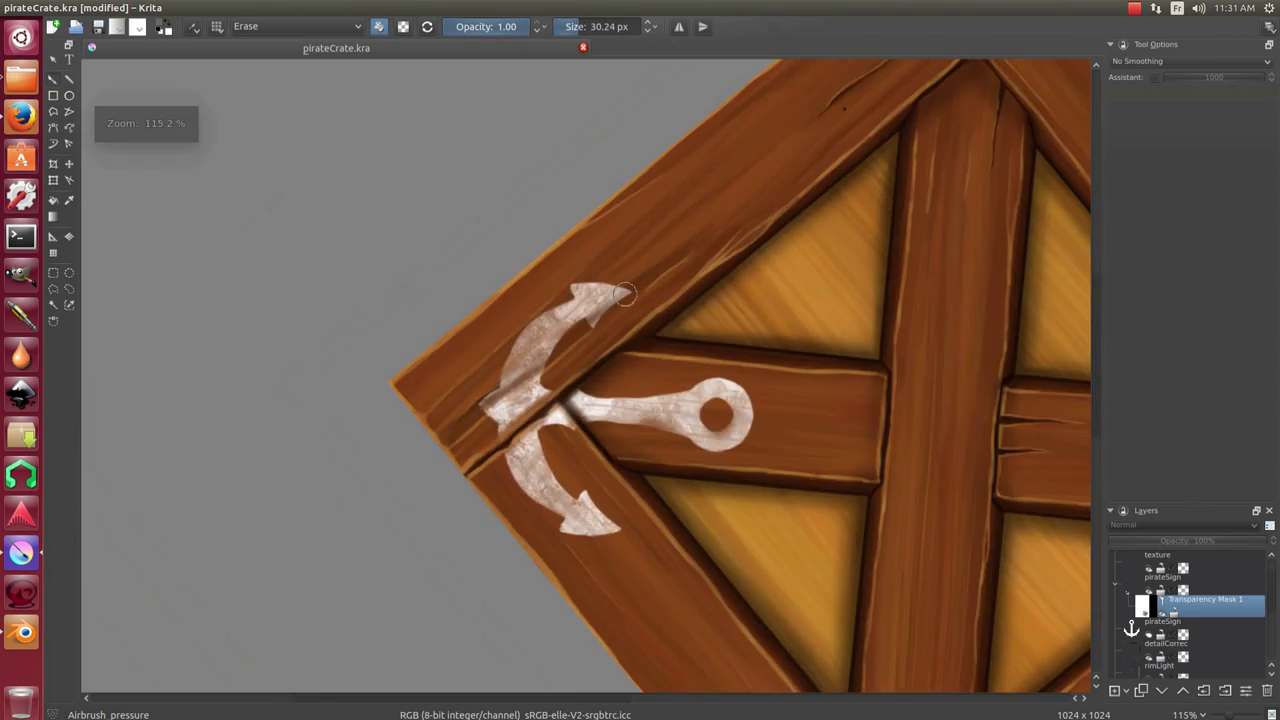
pyautogui.scroll(-2, 624, 293)
pyautogui.scroll(5, 430, 398)
pyautogui.moveTo(423, 380)
pyautogui.mouseDown()
pyautogui.moveTo(430, 398)
pyautogui.moveTo(390, 426)
pyautogui.mouseUp()
pyautogui.moveTo(500, 343); pyautogui.dragTo(740, 298)
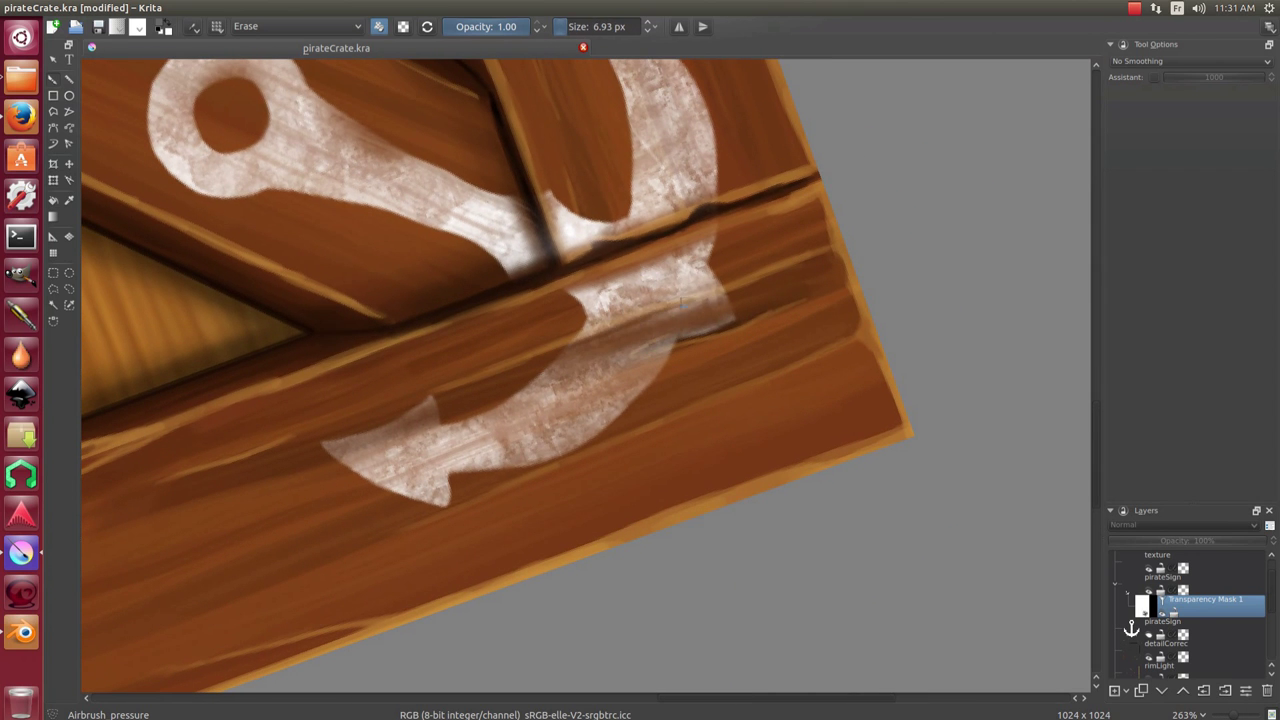
pyautogui.moveTo(555, 344)
pyautogui.mouseDown()
pyautogui.moveTo(718, 302)
pyautogui.moveTo(597, 322)
pyautogui.mouseUp()
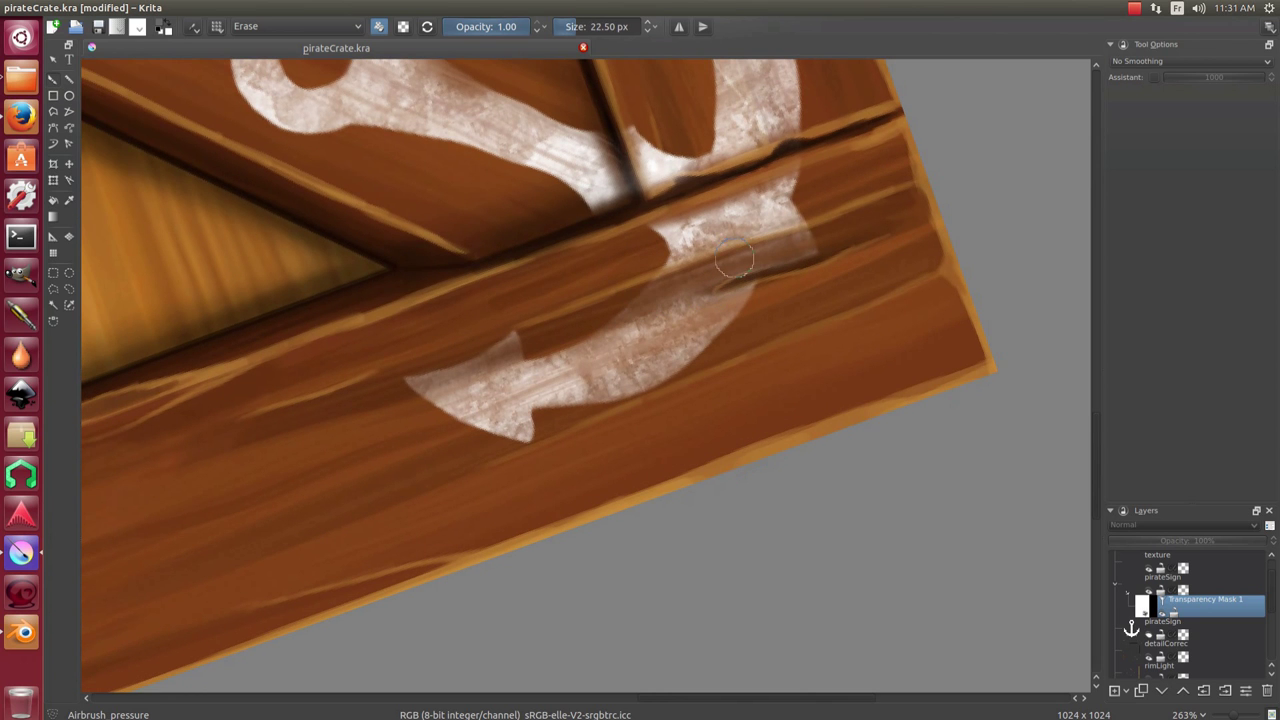
pyautogui.moveTo(736, 260)
pyautogui.mouseDown()
pyautogui.moveTo(757, 309)
pyautogui.moveTo(600, 370)
pyautogui.mouseUp()
pyautogui.scroll(-5, 754, 329)
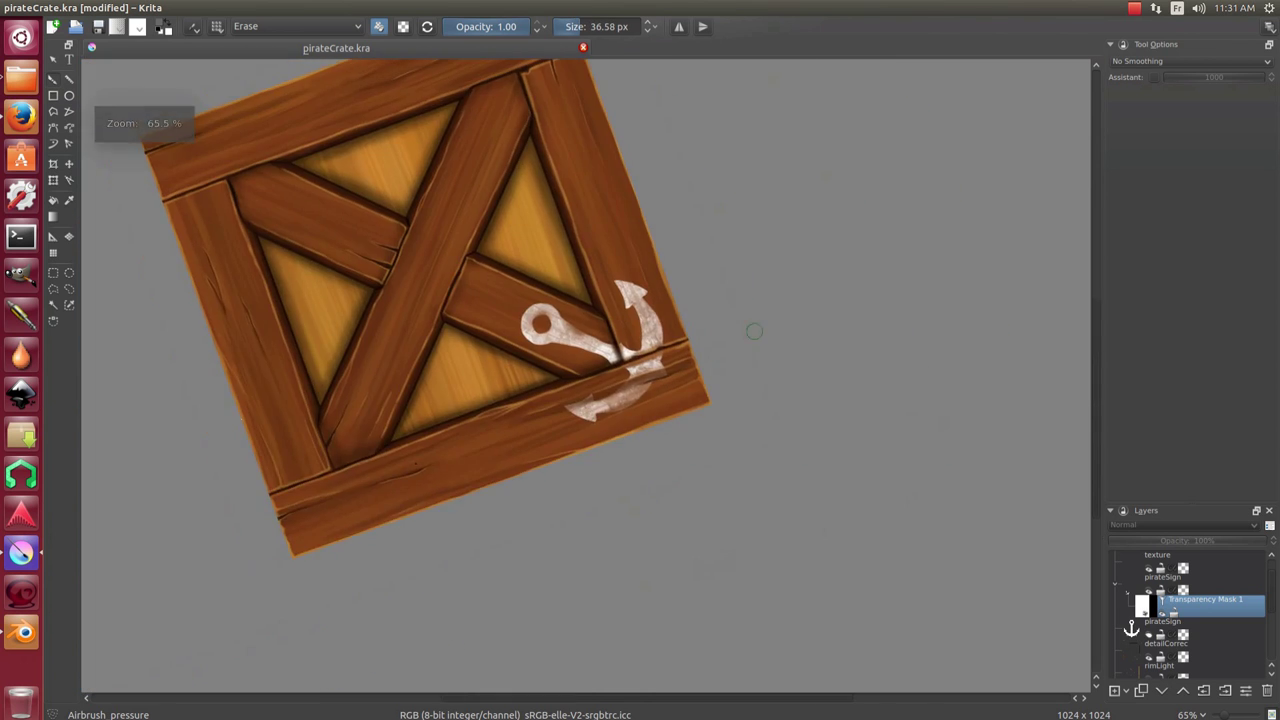
pyautogui.scroll(4, 754, 329)
# Rotate the view about 45 degrees and switch to the Sponge texture brush.
pyautogui.press('4')
pyautogui.press('4')
pyautogui.press('4')
pyautogui.rightClick(486, 409)
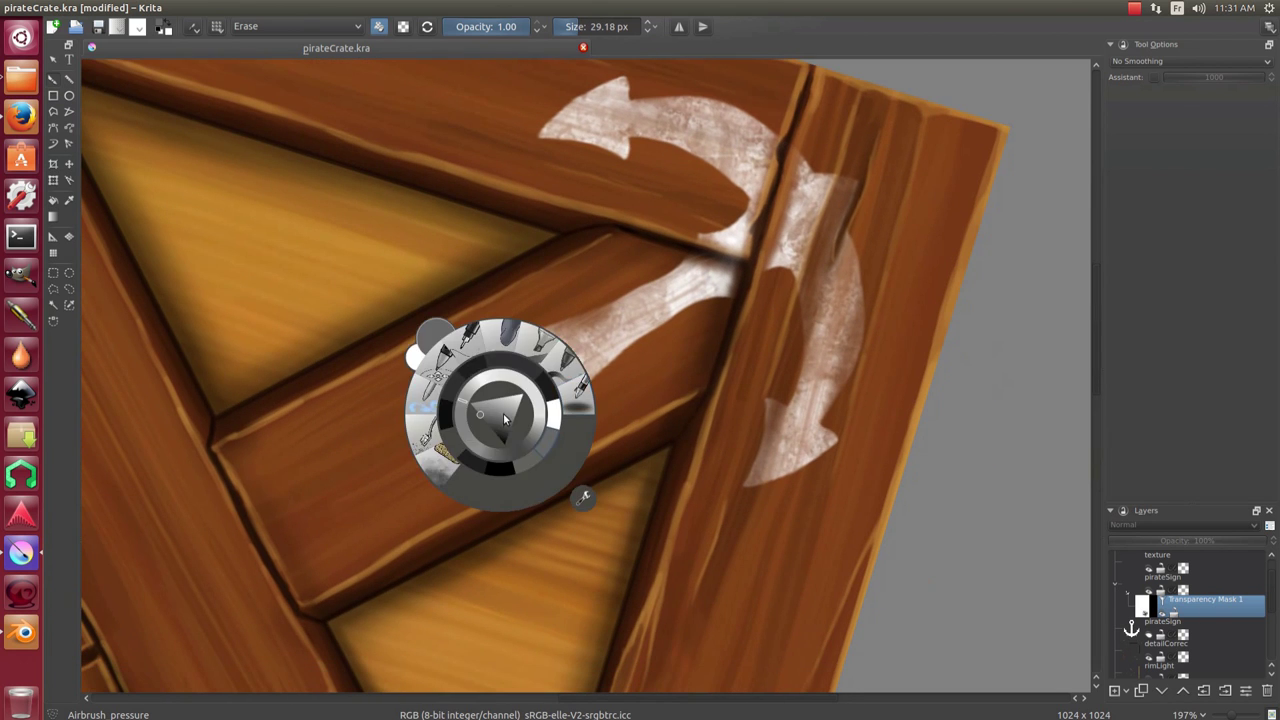
pyautogui.click(400, 395)
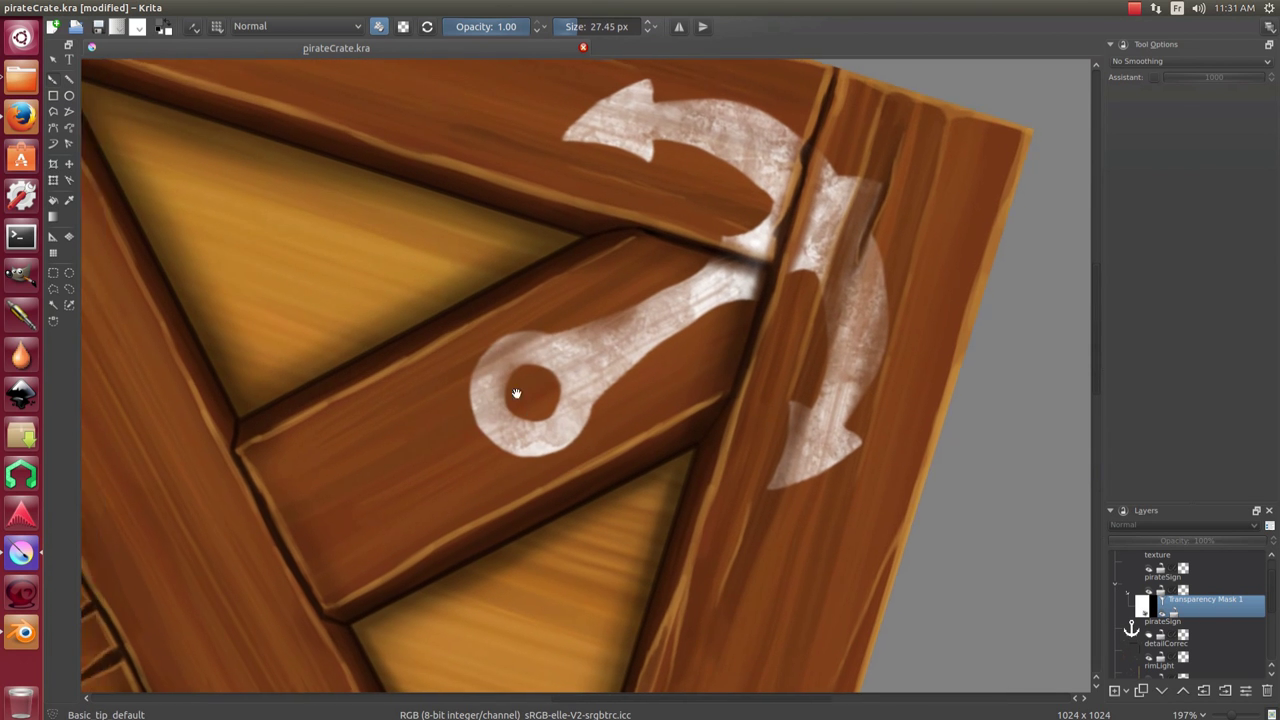
pyautogui.scroll(2, 500, 395)
pyautogui.rightClick(380, 410)
pyautogui.click(541, 343)
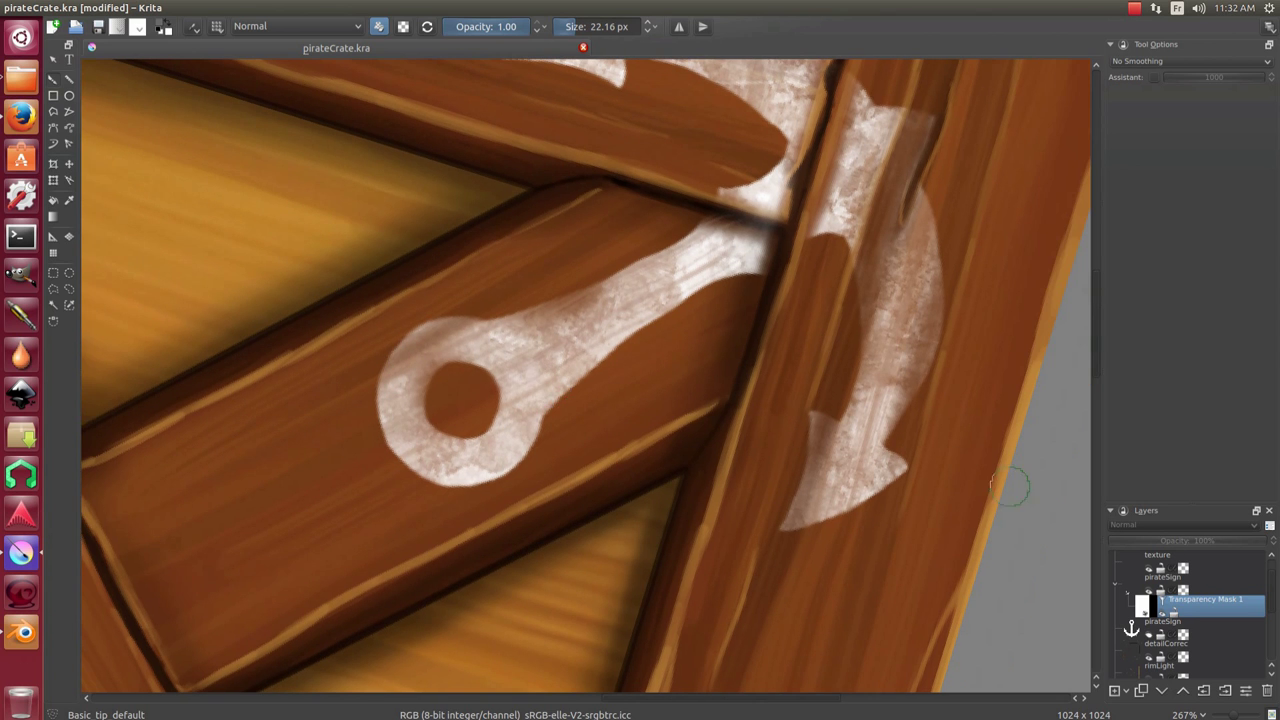
pyautogui.rightClick(514, 414)
pyautogui.click(449, 351)
# Switch to a smaller Basic round brush after setting the sponge brush to erase.
pyautogui.press('e')
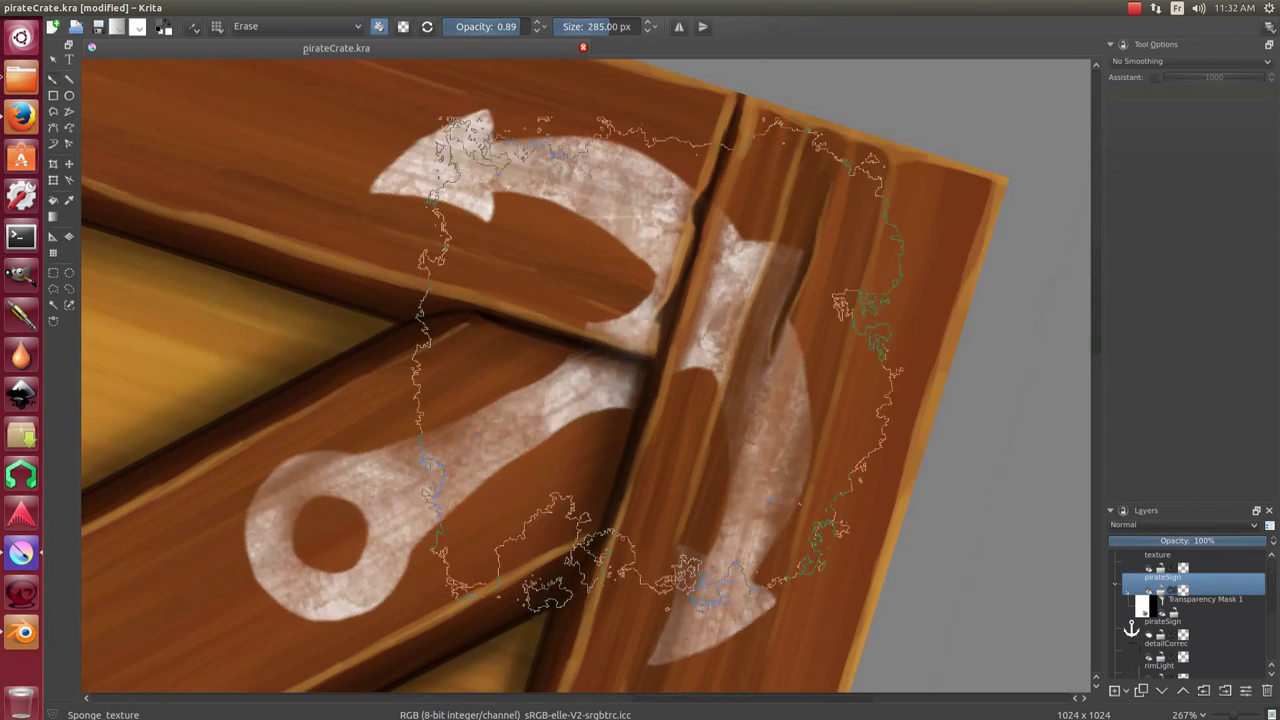
pyautogui.scroll(-5, 660, 360)
pyautogui.scroll(3, 660, 360)
pyautogui.scroll(-6, 800, 343)
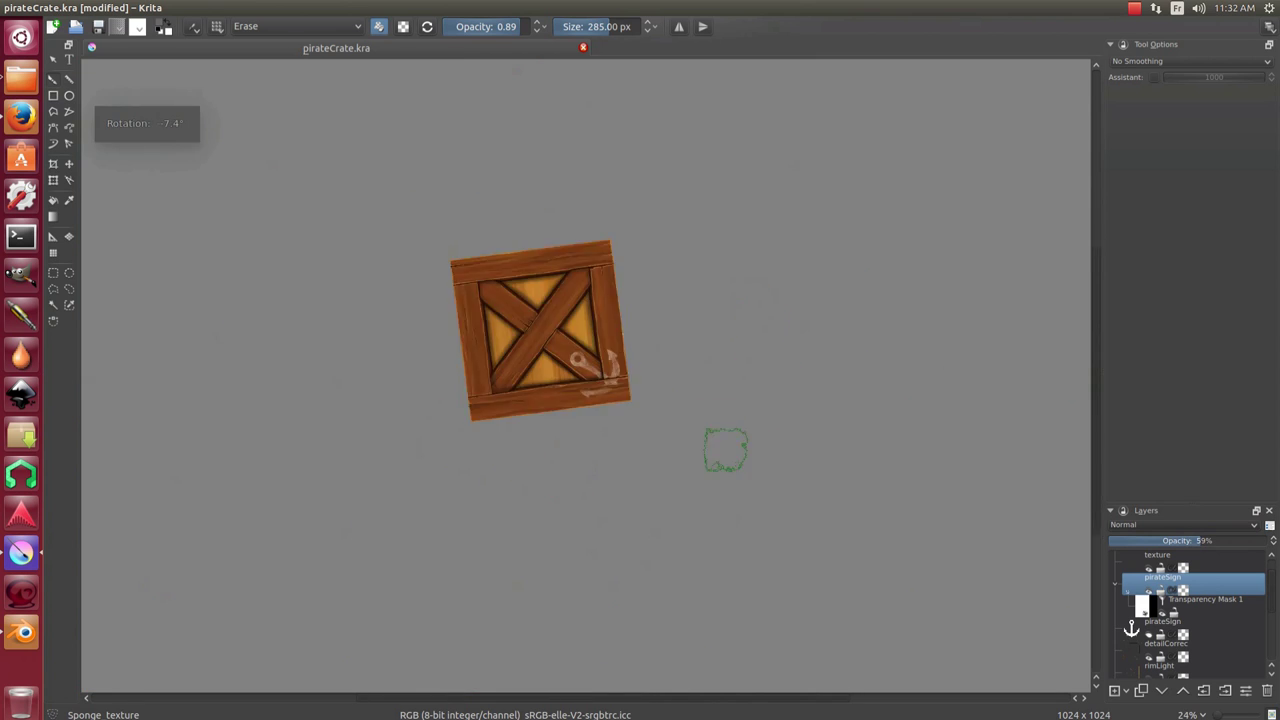
pyautogui.scroll(5, 725, 450)
pyautogui.scroll(2, 700, 420)
pyautogui.rightClick(663, 400)
pyautogui.click(740, 378)
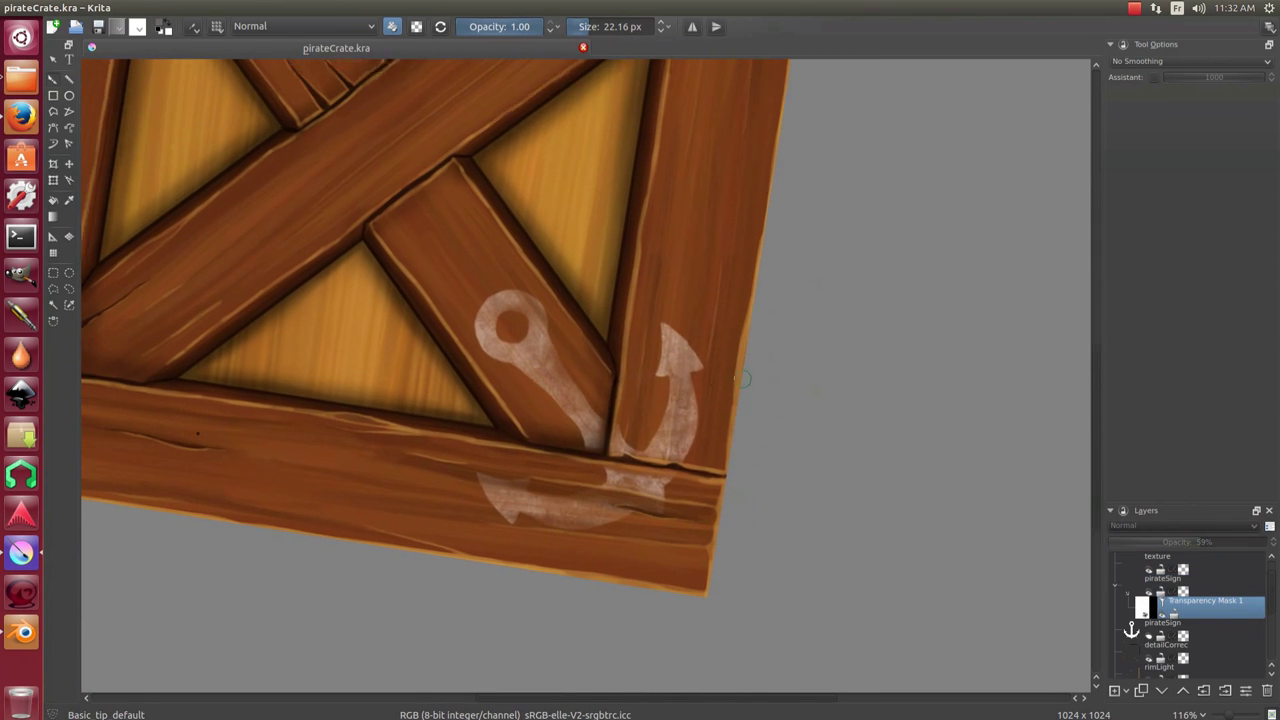
pyautogui.scroll(4, 547, 312)
pyautogui.press('[')
# Pan and rotate around the anchor, then zoom out to see the whole crate upright.
pyautogui.moveTo(395, 283)
pyautogui.mouseDown()
pyautogui.moveTo(531, 309)
pyautogui.moveTo(390, 320)
pyautogui.mouseUp()
pyautogui.press('[')
pyautogui.press('[')
pyautogui.press('[')
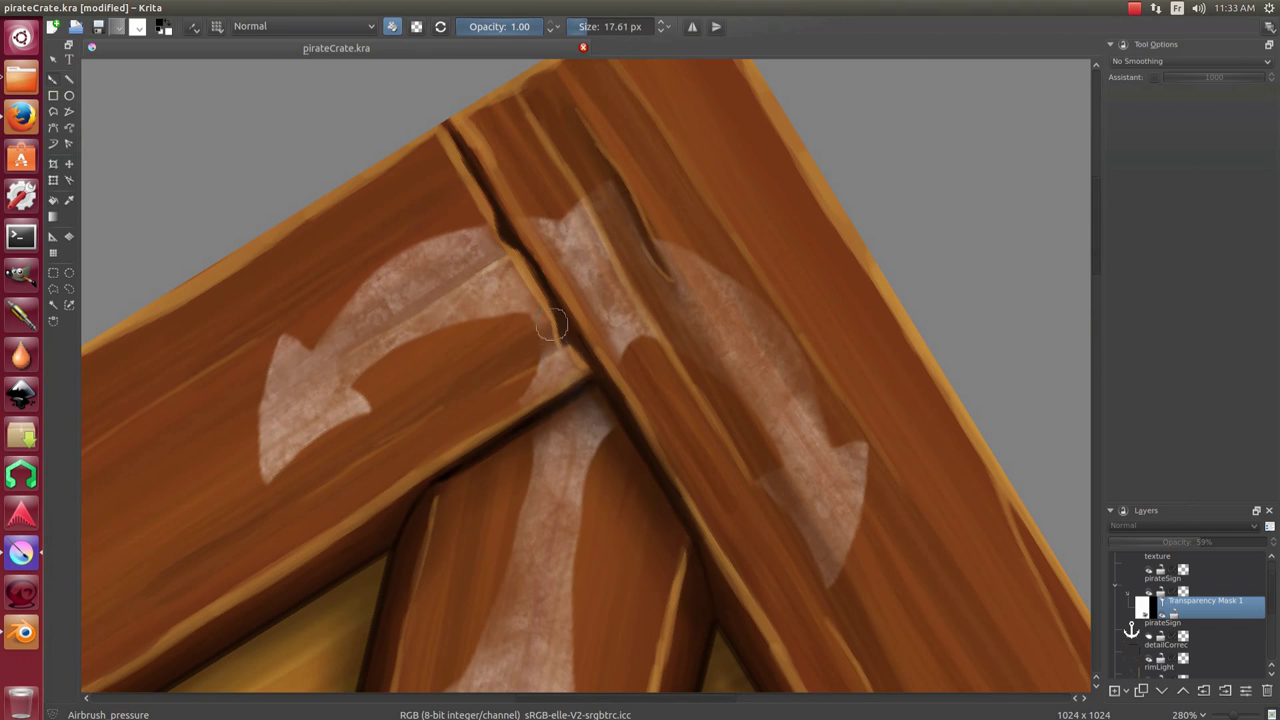
pyautogui.moveTo(551, 325); pyautogui.dragTo(601, 295)
pyautogui.moveTo(428, 292); pyautogui.dragTo(504, 345)
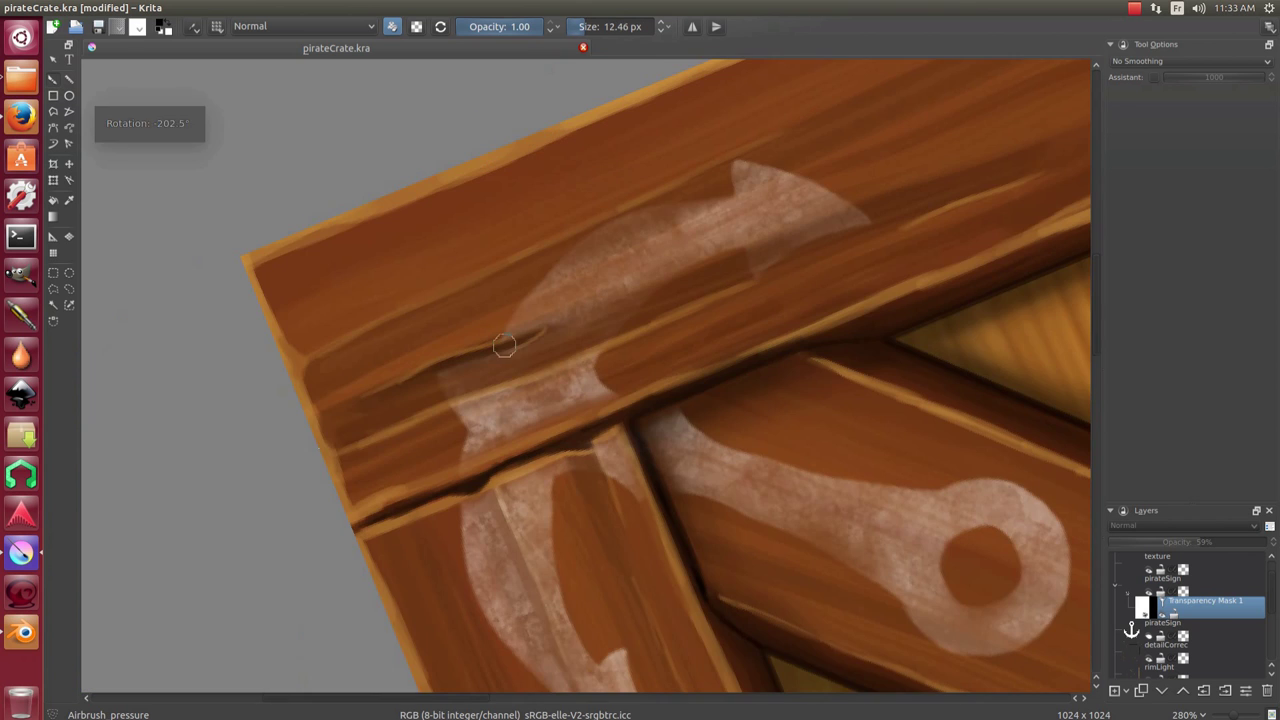
pyautogui.moveTo(580, 400); pyautogui.dragTo(628, 266)
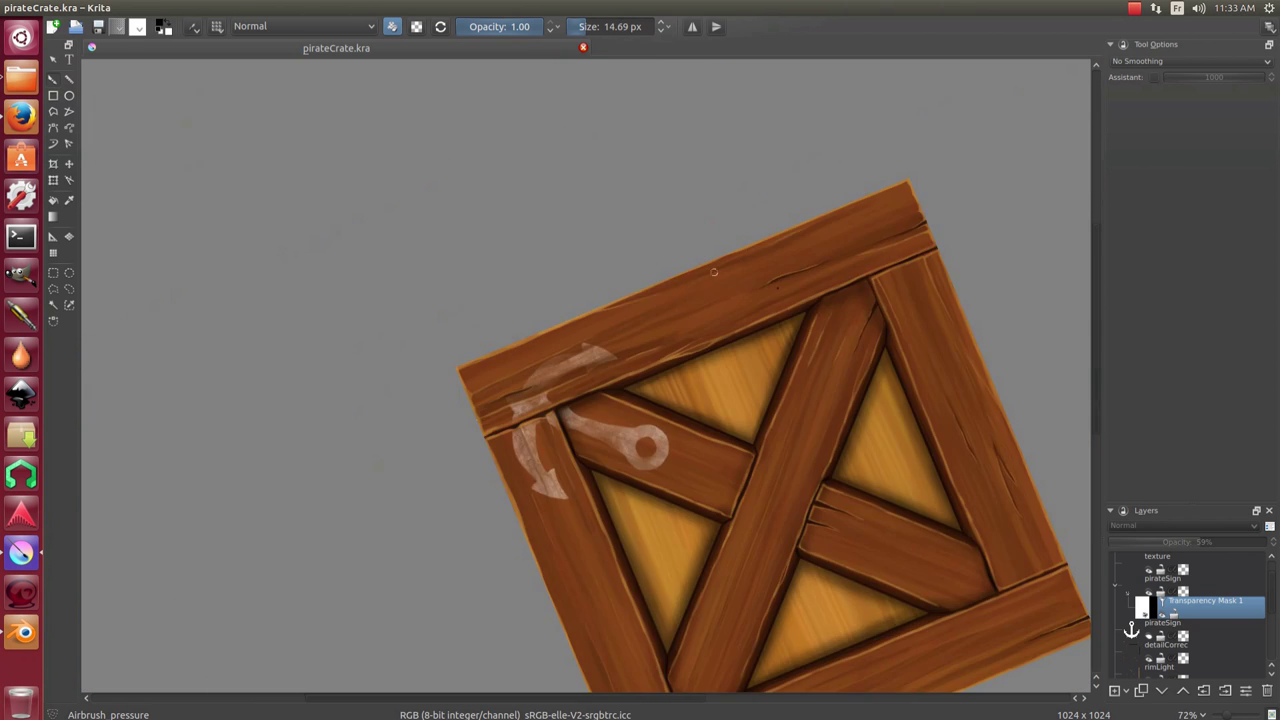
pyautogui.moveTo(528, 305)
pyautogui.mouseDown()
pyautogui.moveTo(583, 386)
pyautogui.moveTo(557, 318)
pyautogui.mouseUp()
# Set the pirateSign layer's blending mode to Addition.
pyautogui.click(1227, 588)
pyautogui.click(1180, 525)
pyautogui.click(1147, 193)
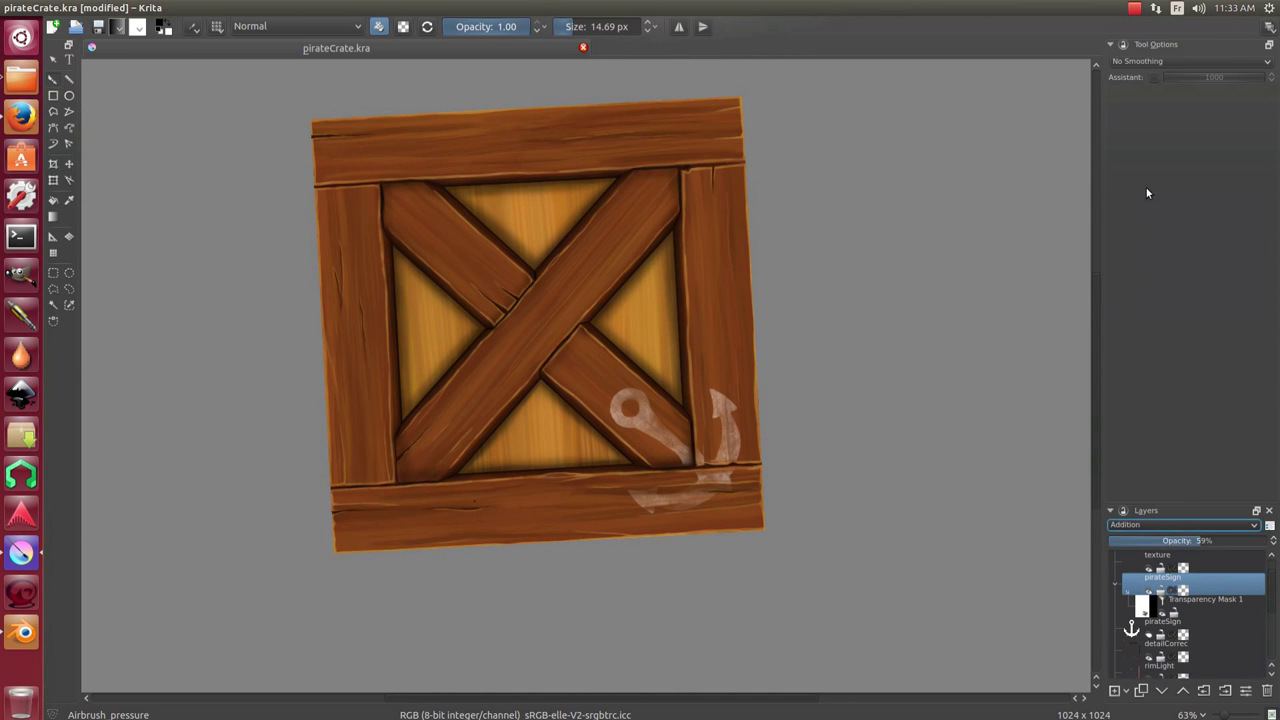
pyautogui.press('-')
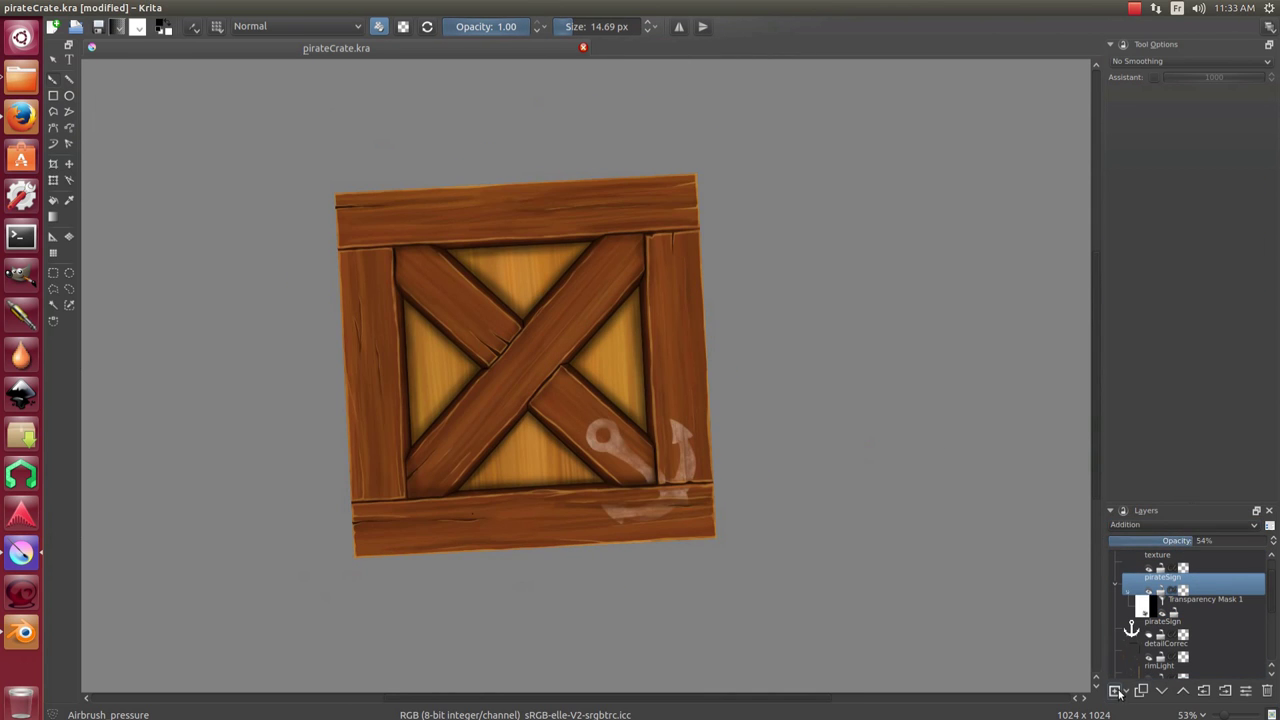
# Add a Color-blending paint layer and pick the Sponge texture brush with a red-magenta tint.
pyautogui.click(1149, 525)
pyautogui.click(1190, 214)
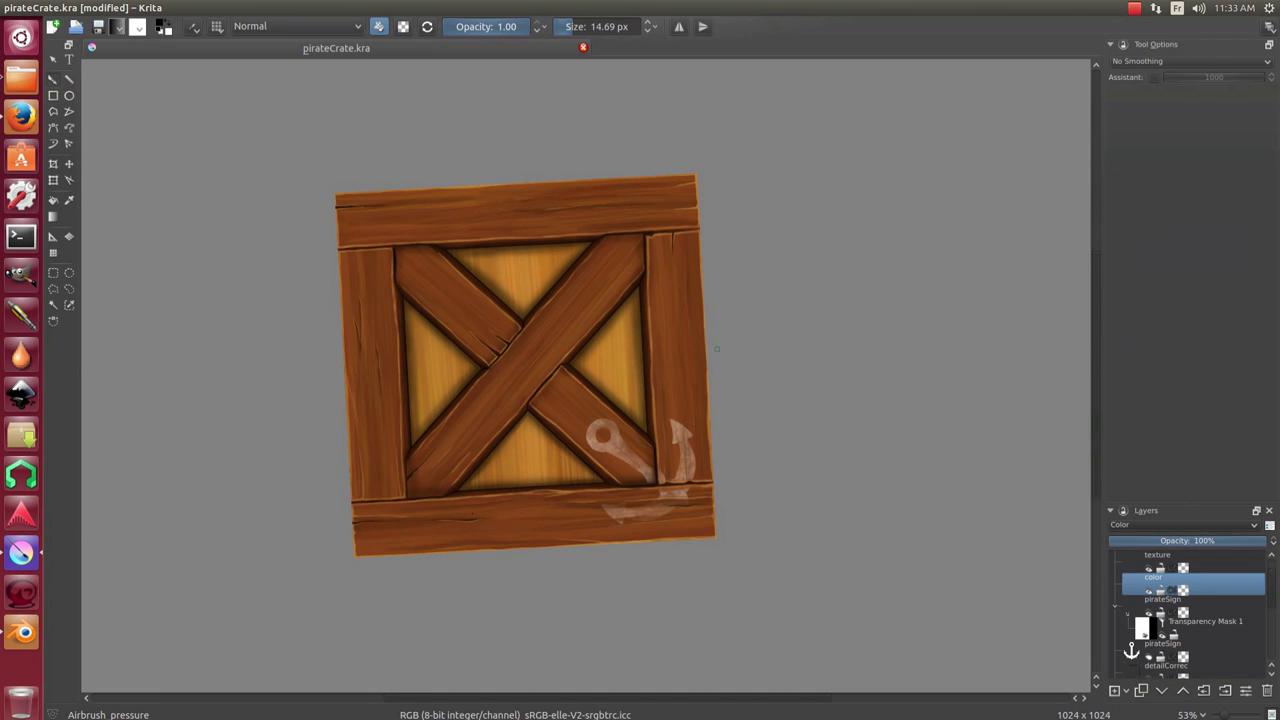
pyautogui.rightClick(686, 380)
pyautogui.click(623, 300)
pyautogui.scroll(2, 546, 400)
pyautogui.rightClick(515, 396)
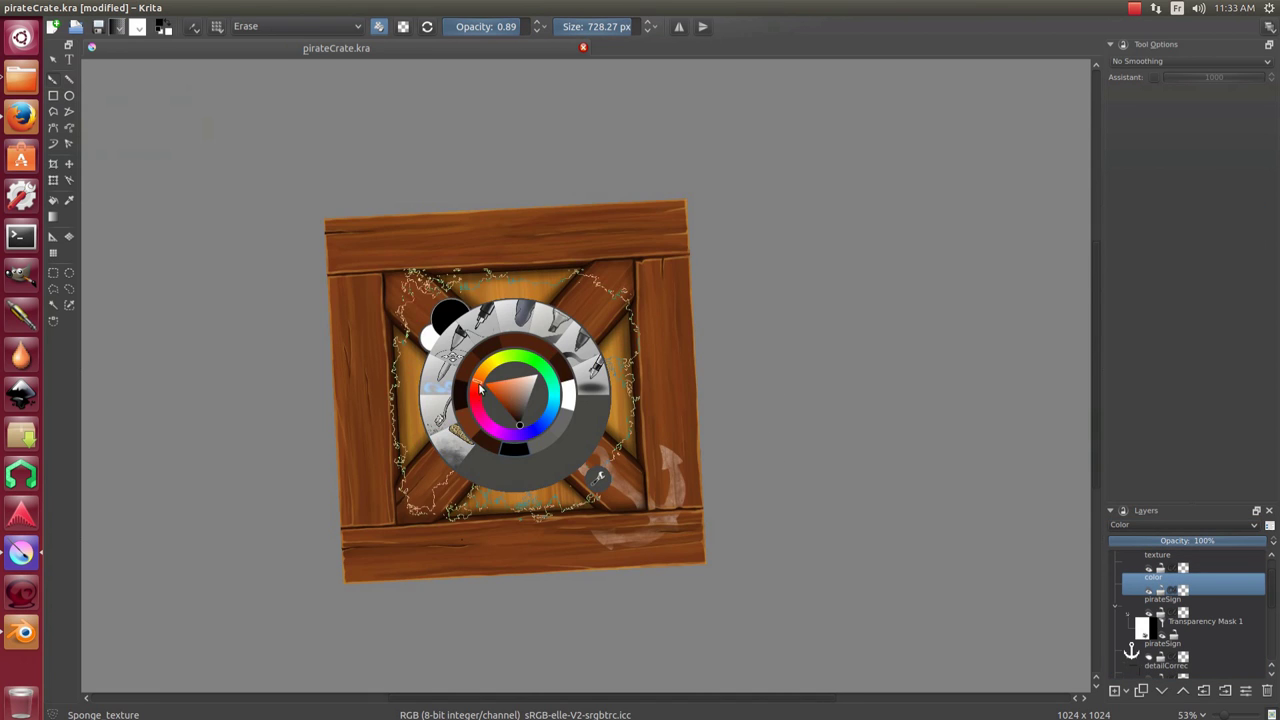
pyautogui.rightClick(513, 404)
pyautogui.rightClick(543, 371)
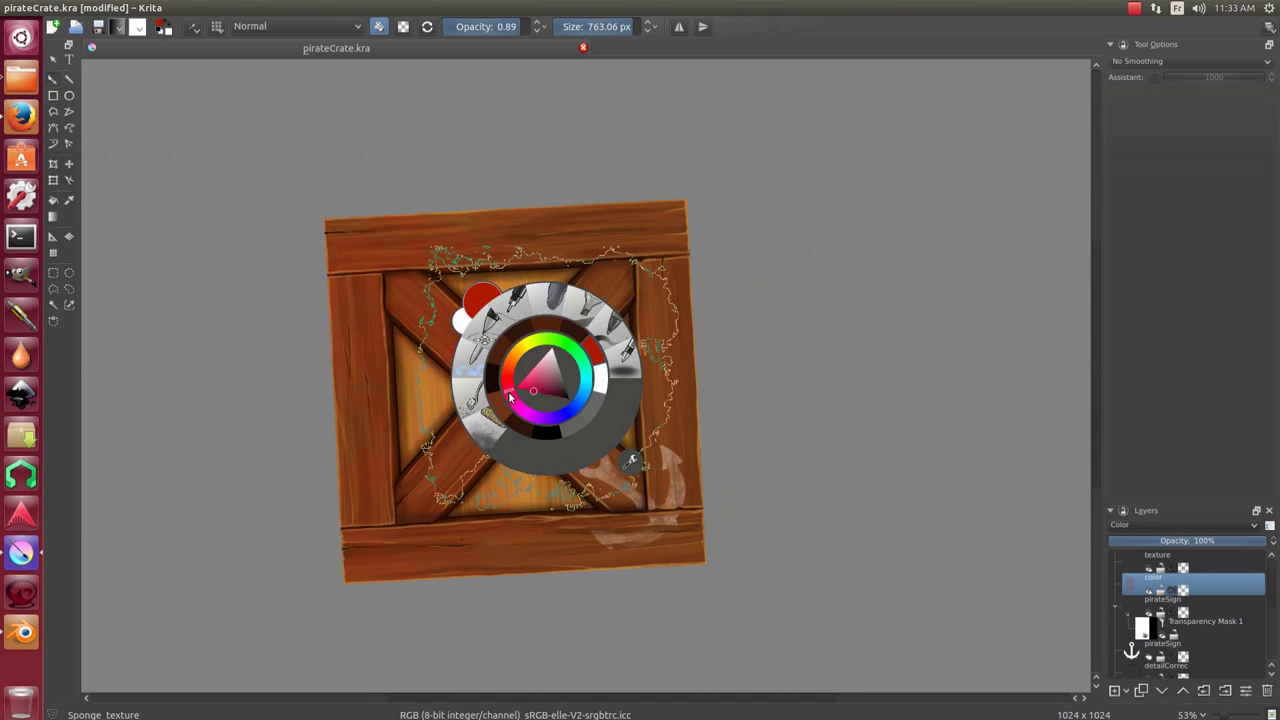
pyautogui.rightClick(543, 371)
pyautogui.scroll(1, 690, 400)
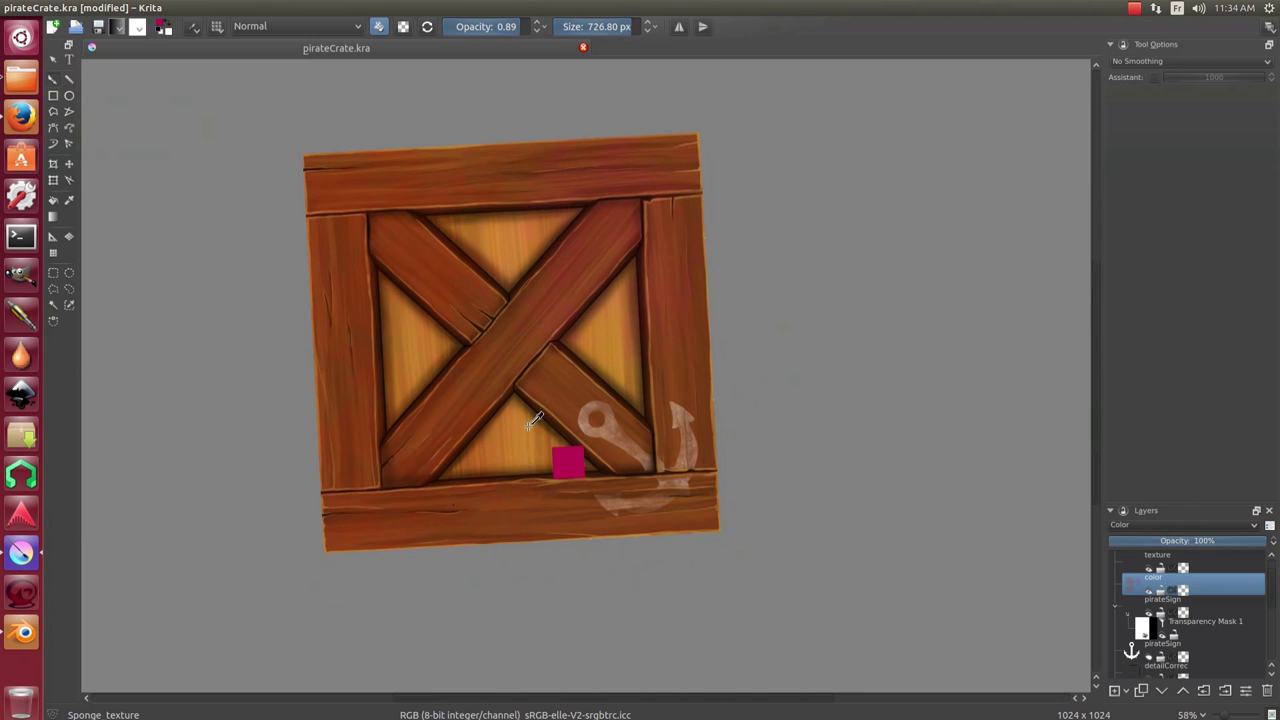
pyautogui.scroll(-1, 640, 440)
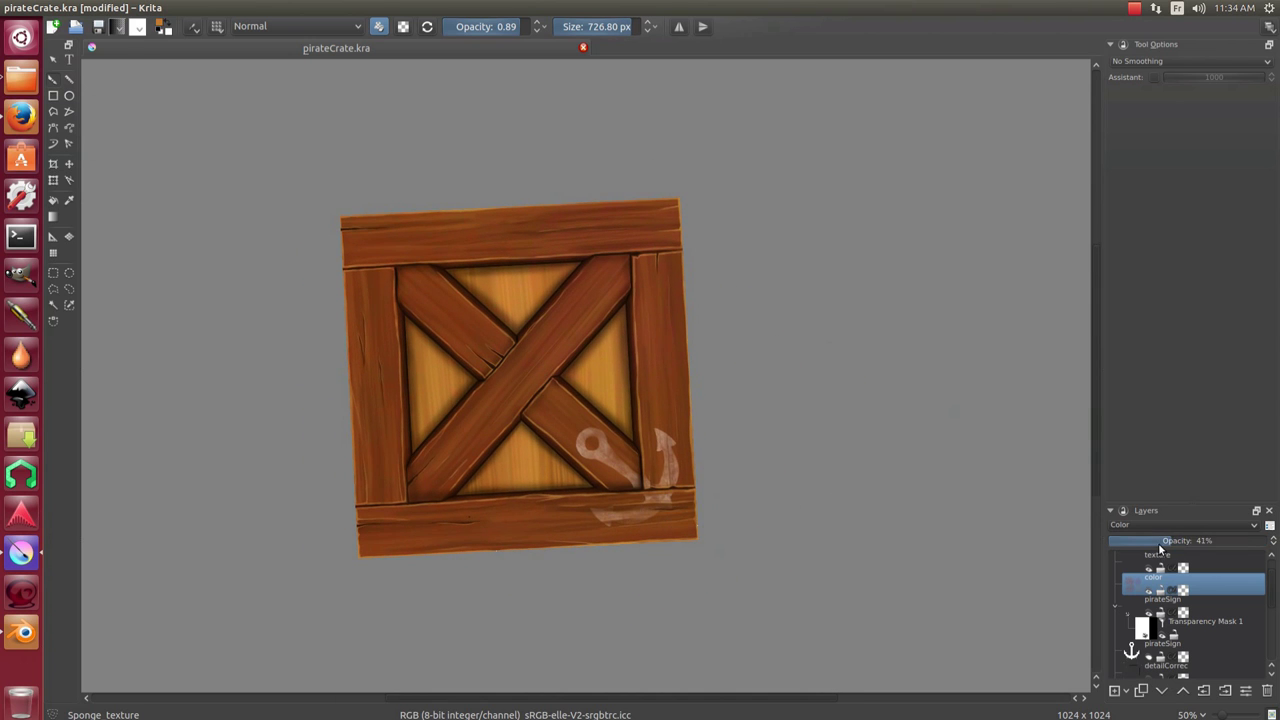
pyautogui.scroll(2, 440, 383)
# Set the color layer's opacity to 48%.
pyautogui.keyDown('shift'); pyautogui.moveTo(440, 383); pyautogui.dragTo(400, 383); pyautogui.keyUp('shift')
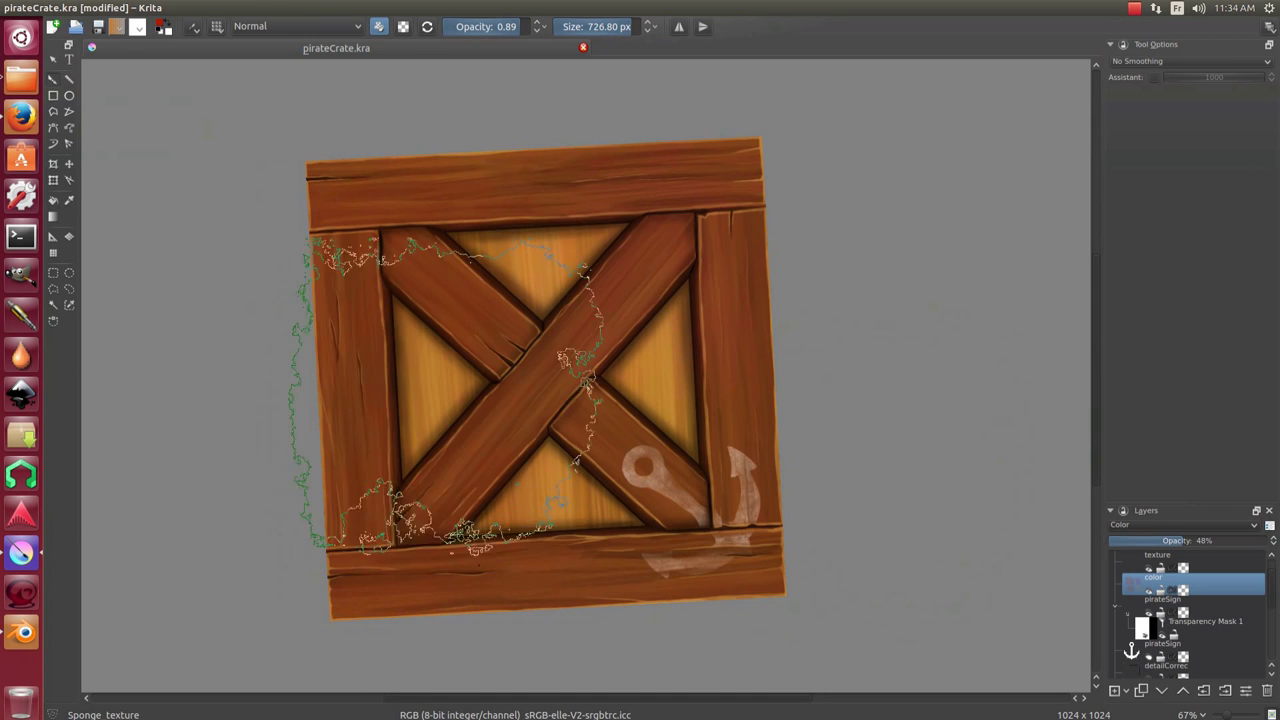
pyautogui.scroll(-2, 440, 383)
pyautogui.scroll(5, 602, 323)
pyautogui.press('/')
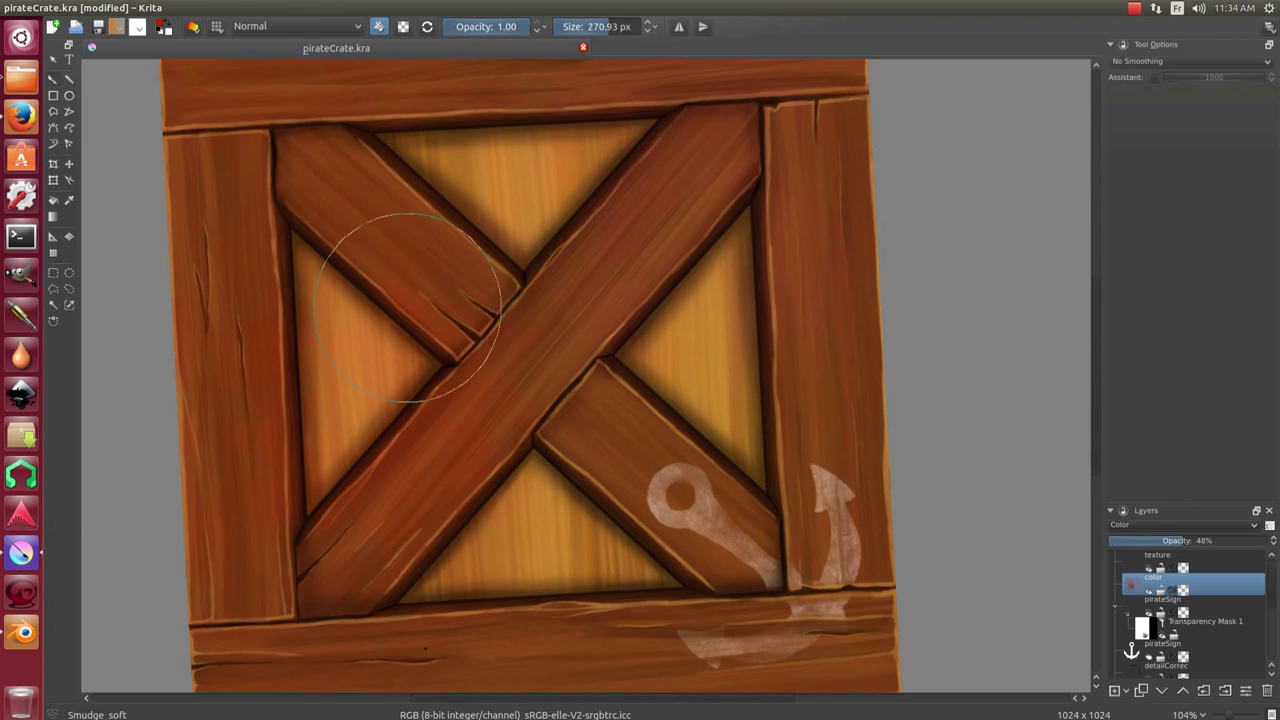
pyautogui.scroll(-5, 622, 446)
pyautogui.scroll(-1, 717, 463)
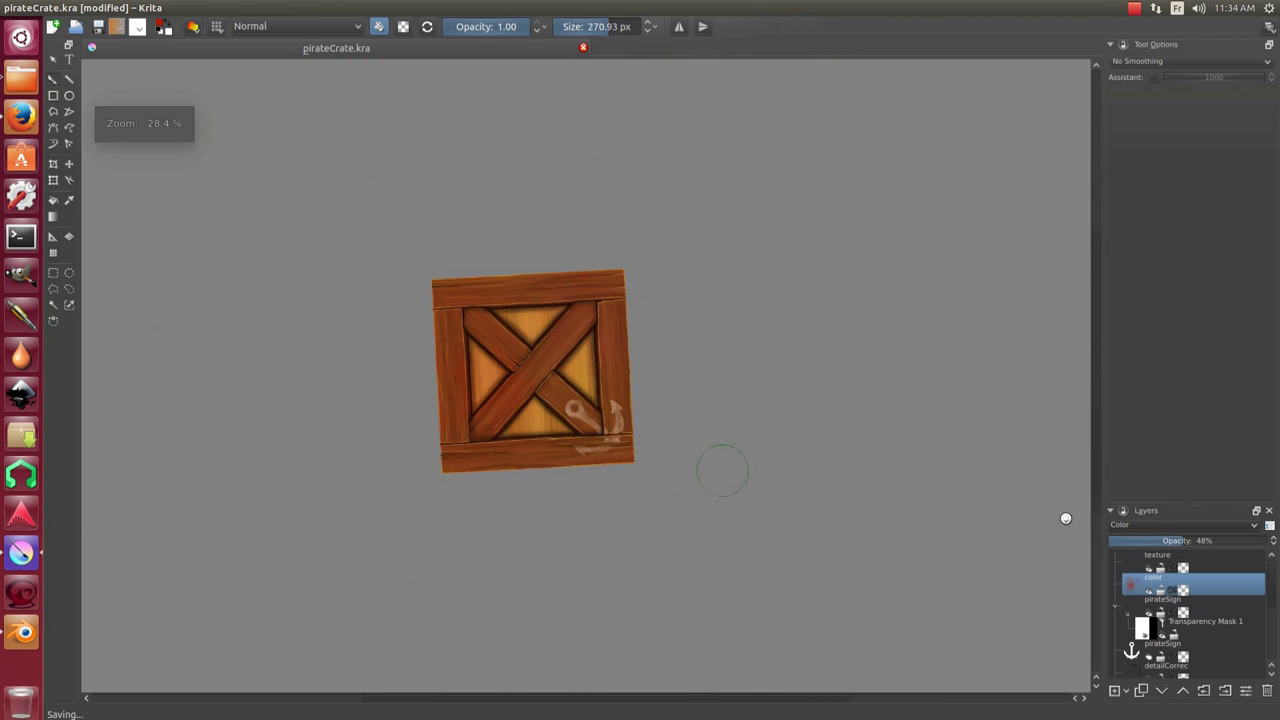
pyautogui.click(1131, 690)
# Add a Levels filter layer with input levels 3, 0.95 and 240, then reset the rotation.
pyautogui.click(1151, 614)
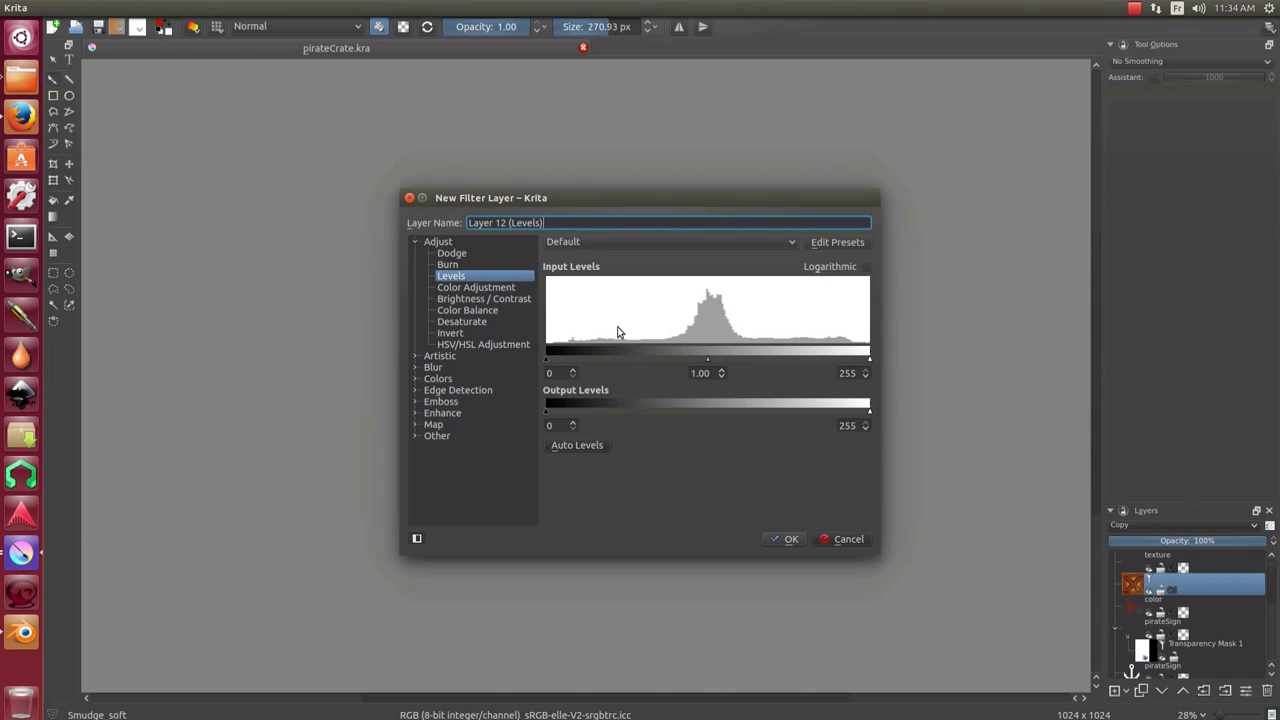
pyautogui.moveTo(560, 186); pyautogui.dragTo(855, 98)
pyautogui.moveTo(1155, 262); pyautogui.dragTo(1127, 268)
pyautogui.moveTo(832, 262); pyautogui.dragTo(853, 269)
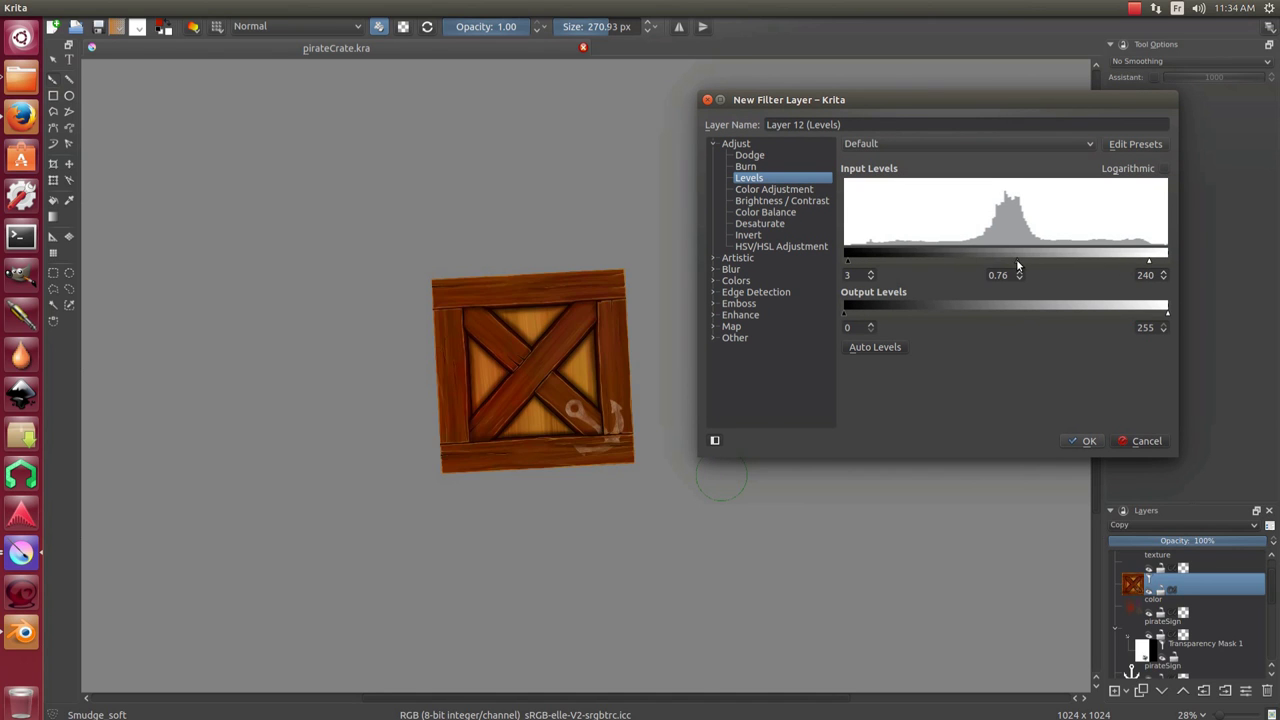
pyautogui.moveTo(1000, 262); pyautogui.dragTo(981, 270)
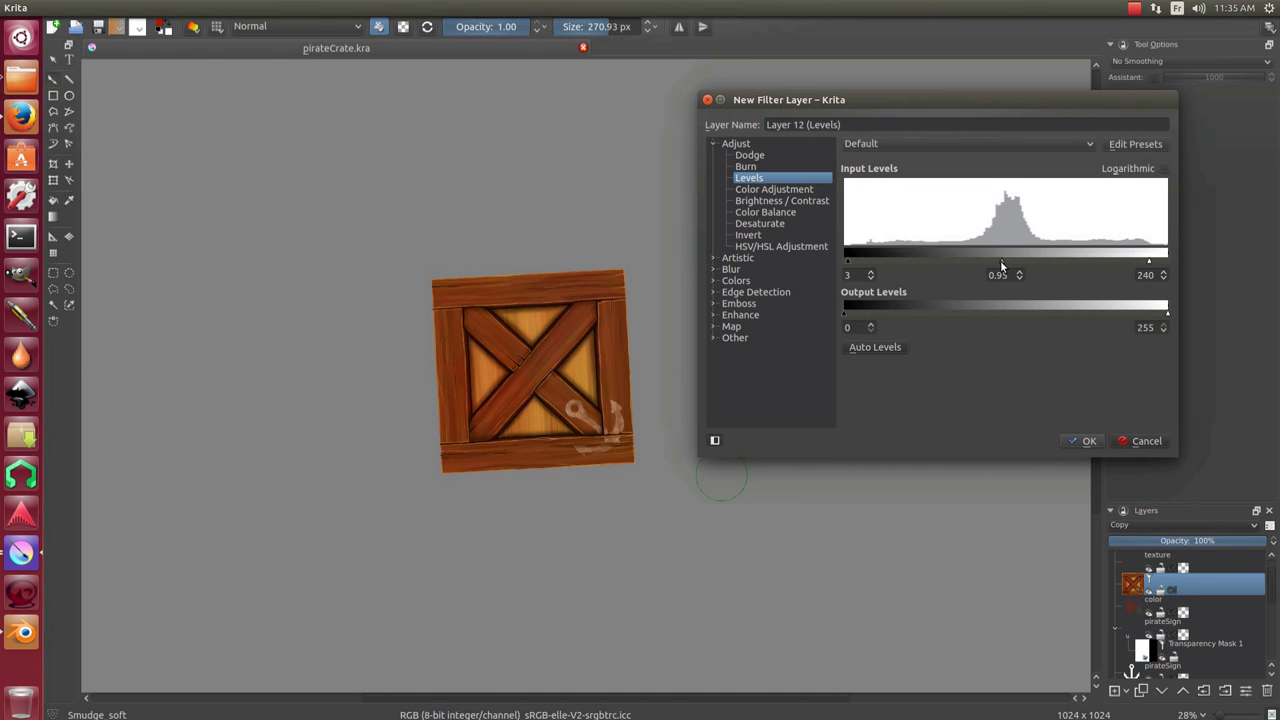
pyautogui.press('Return')
pyautogui.press('5')
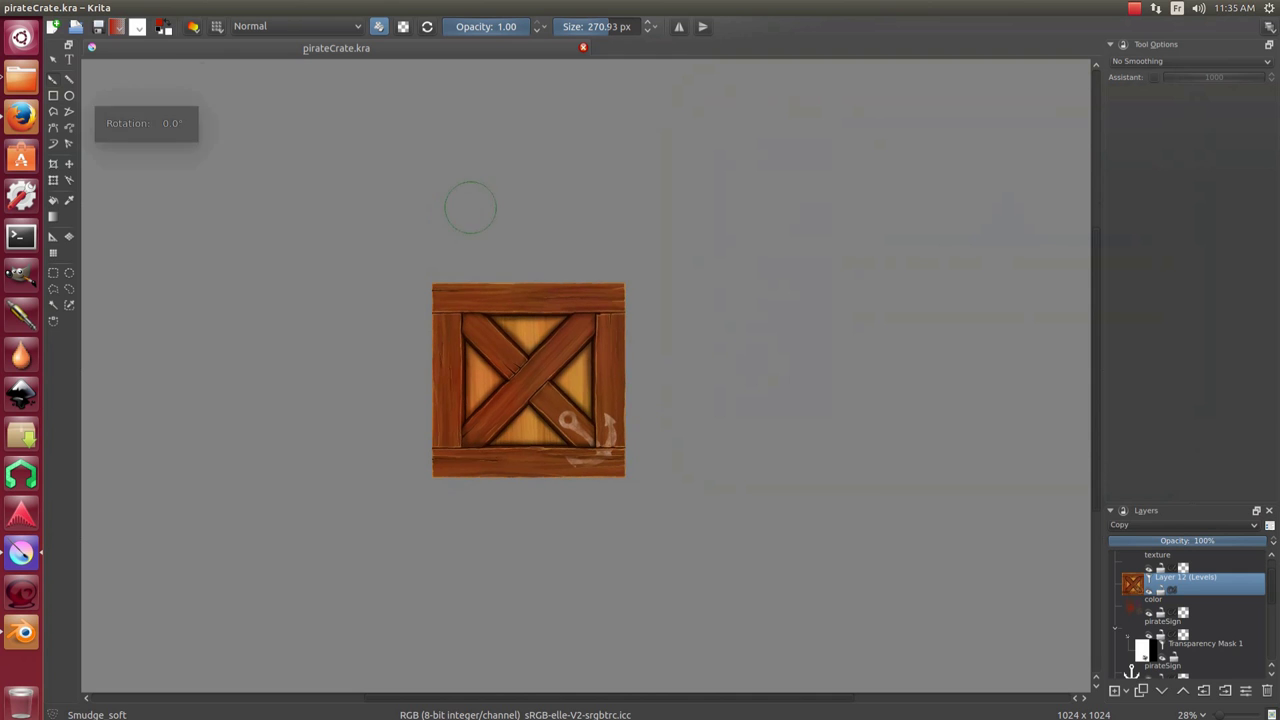
# Export the texture as PNG, overwriting pirateCrate.png.
pyautogui.scroll(3, 766, 340)
pyautogui.click(40, 8)
pyautogui.click(90, 89)
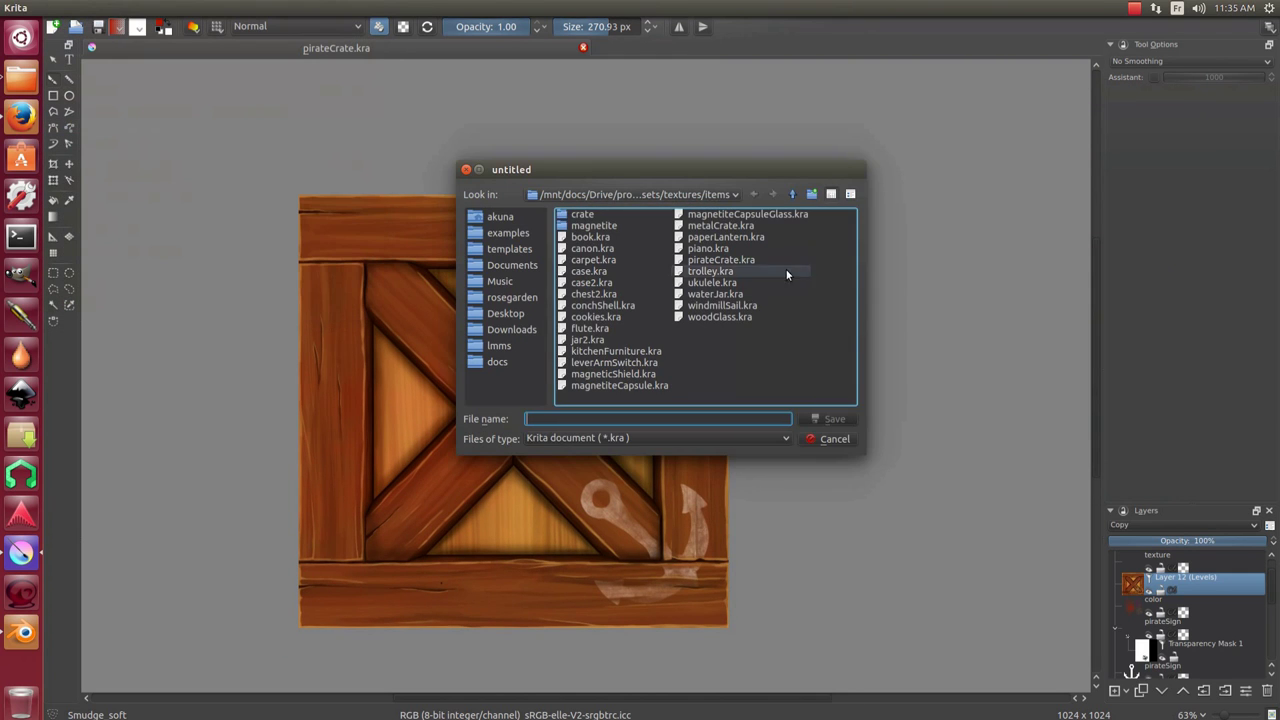
pyautogui.click(660, 438)
pyautogui.click(665, 436)
pyautogui.moveTo(610, 403); pyautogui.dragTo(700, 403)
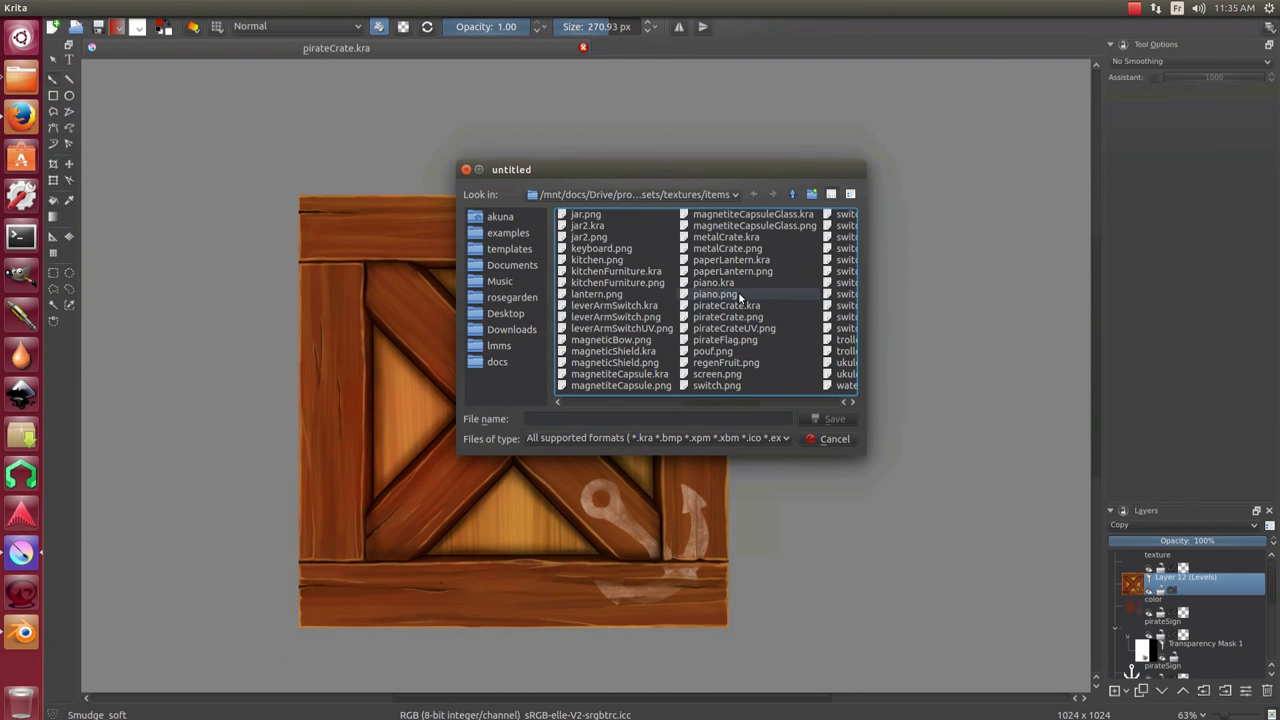
pyautogui.doubleClick(728, 317)
pyautogui.press('Return')
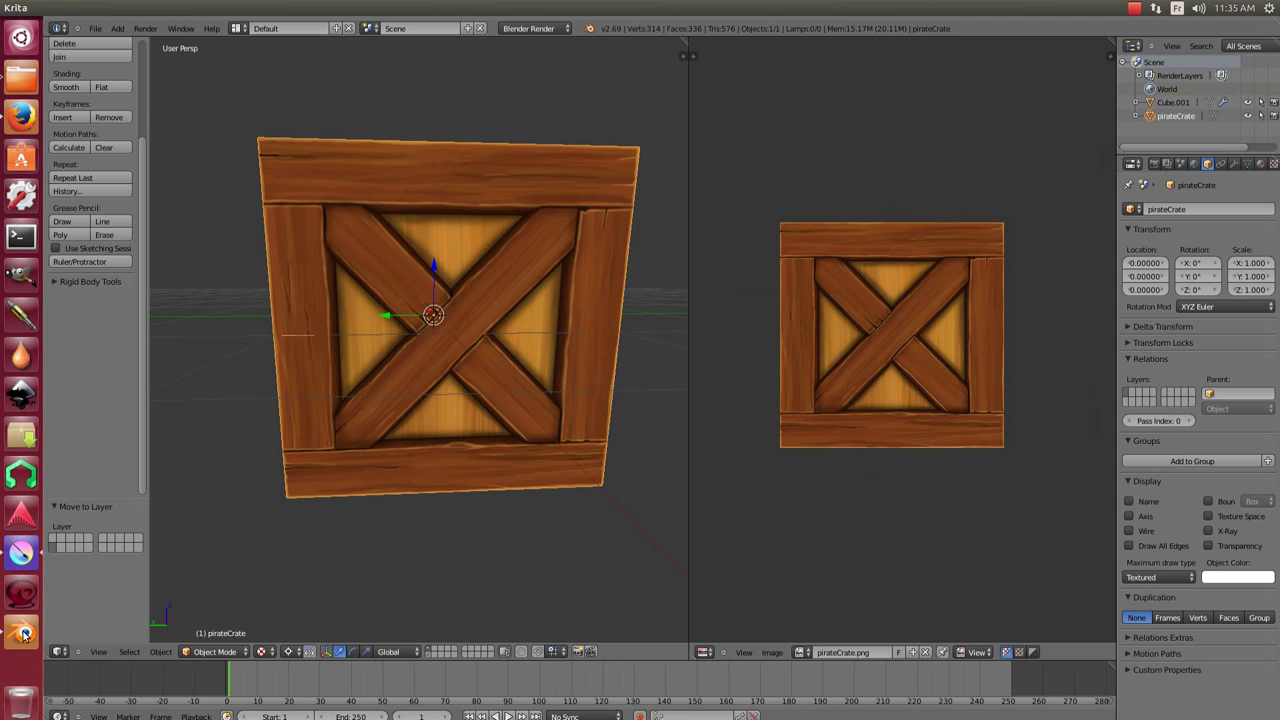
# Reload the updated crate texture in Blender and save pirateCrate.blend.
pyautogui.click(773, 652)
pyautogui.click(795, 599)
pyautogui.scroll(-3, 370, 418)
pyautogui.press('space')
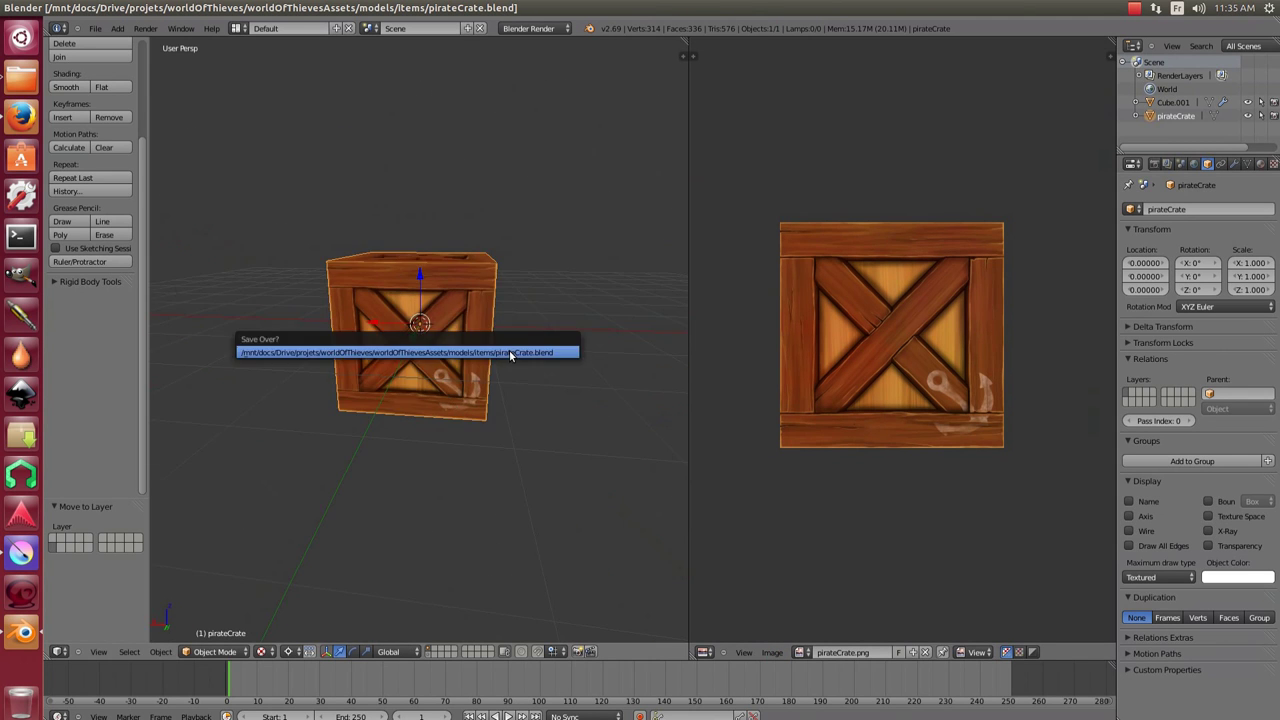
pyautogui.press('Escape')
# Orbit the full-screen 3D view around the crate and render the image.
pyautogui.moveTo(290, 333)
pyautogui.mouseDown()
pyautogui.moveTo(280, 229)
pyautogui.moveTo(488, 397)
pyautogui.mouseUp()
pyautogui.scroll(3, 488, 400)
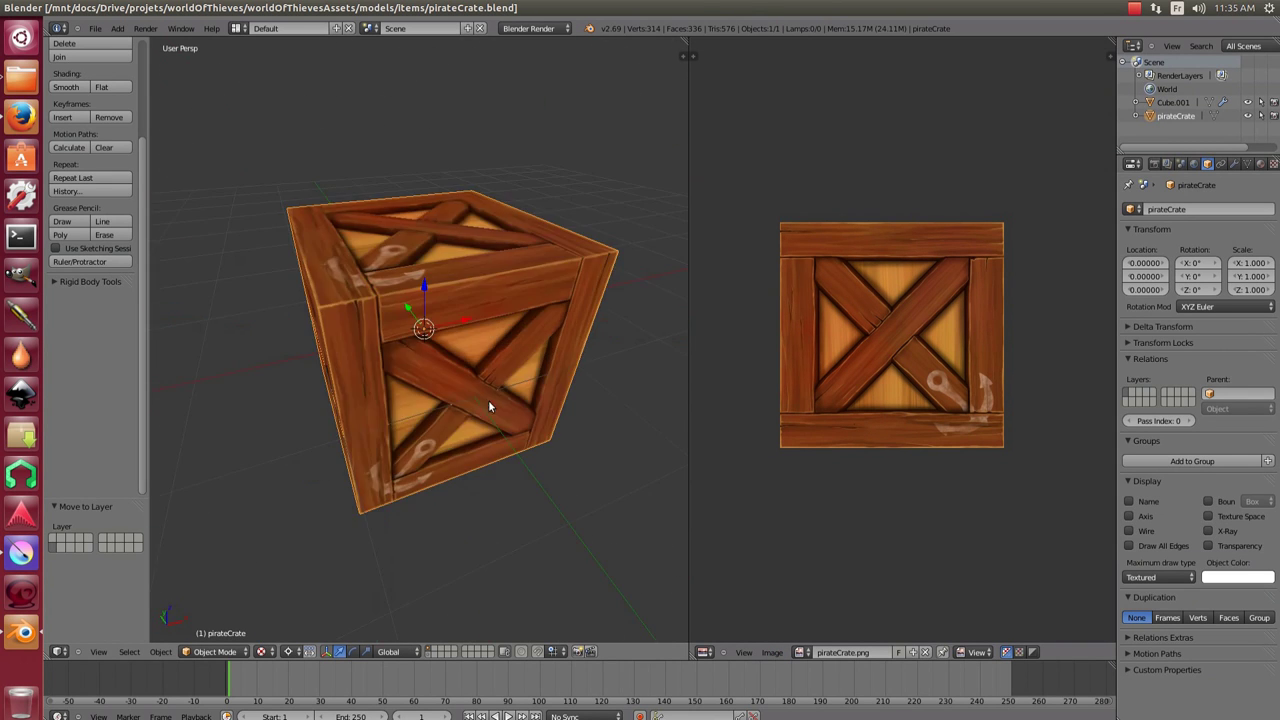
pyautogui.hotkey('ctrl', 'Up')
pyautogui.scroll(-2, 337, 157)
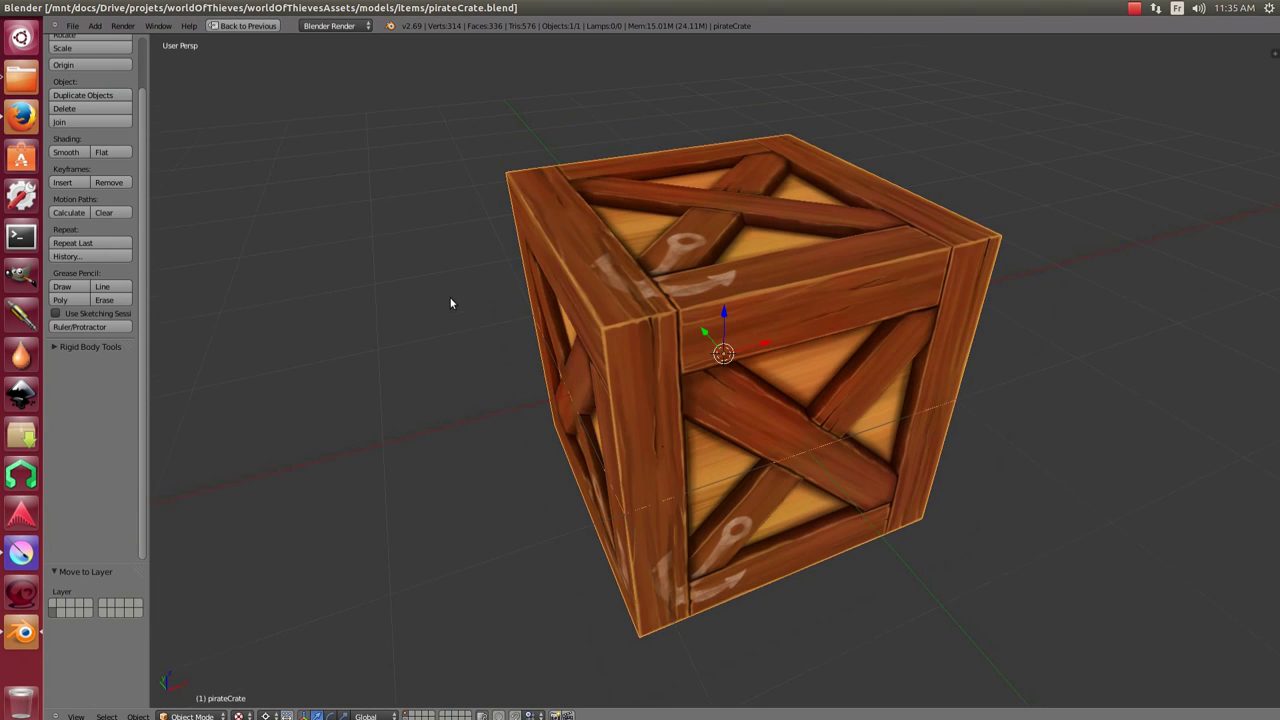
pyautogui.moveTo(451, 300)
pyautogui.mouseDown()
pyautogui.moveTo(658, 360)
pyautogui.moveTo(277, 7)
pyautogui.mouseUp()
pyautogui.click(122, 25)
pyautogui.click(146, 71)
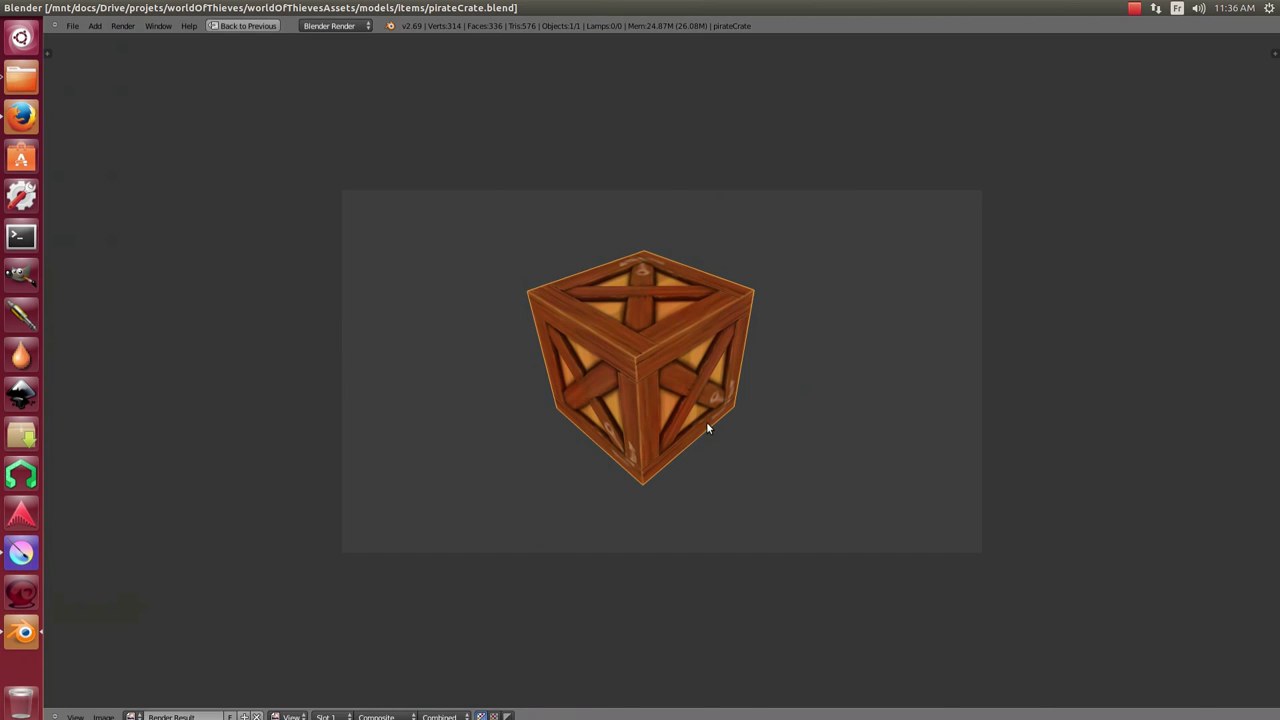
pyautogui.press('Escape')
pyautogui.click(145, 28)
pyautogui.click(175, 82)
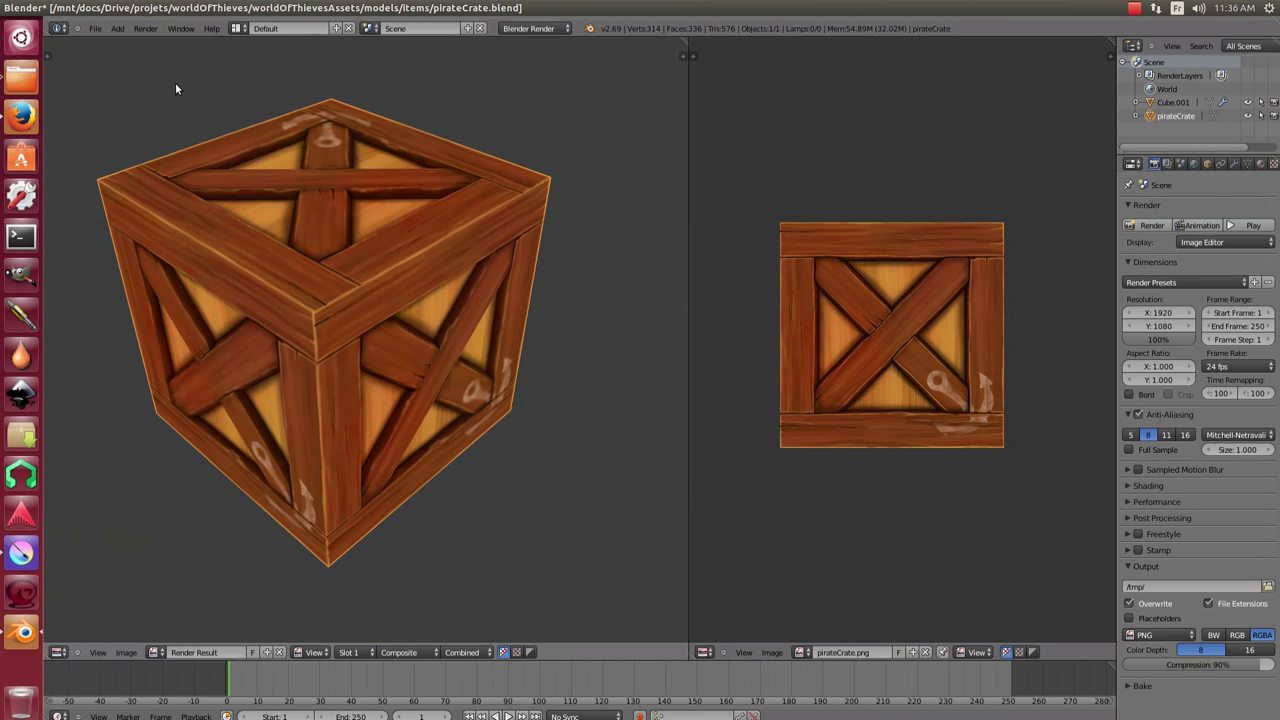